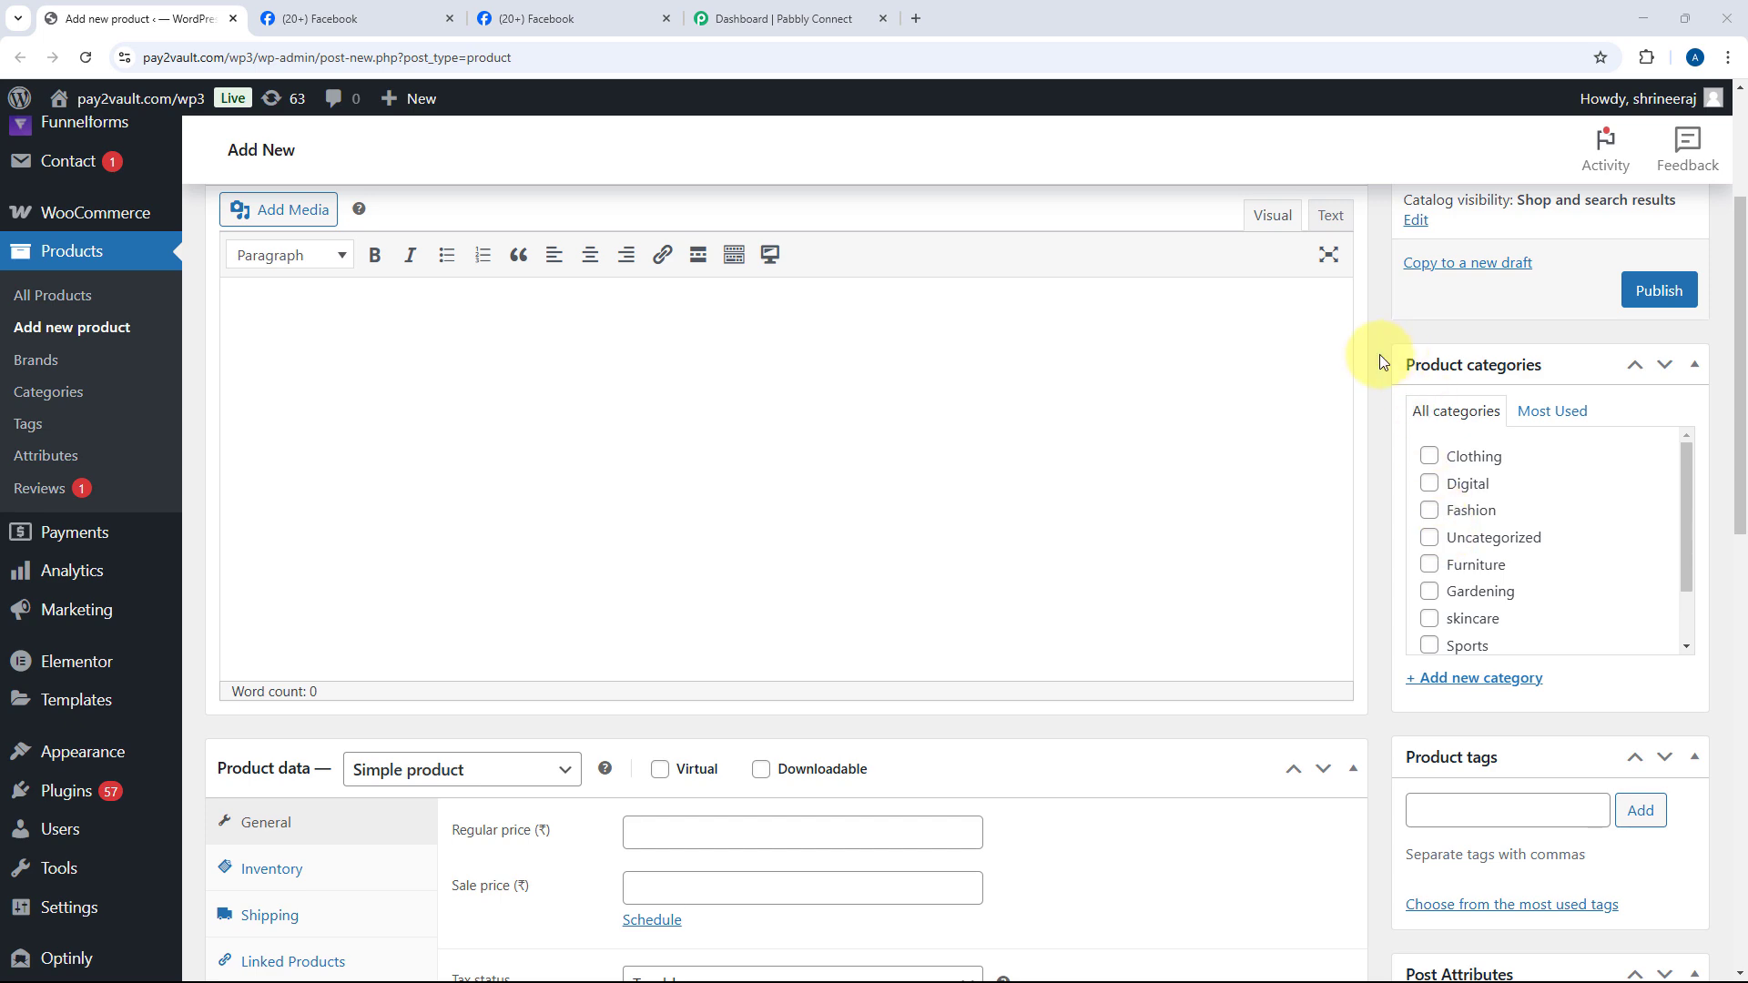
Step: Review the WooCommerce new product form with its categories and the Divine Glamour and Arma Furniture Store Facebook pages
scroll(1357, 346, "up", 3)
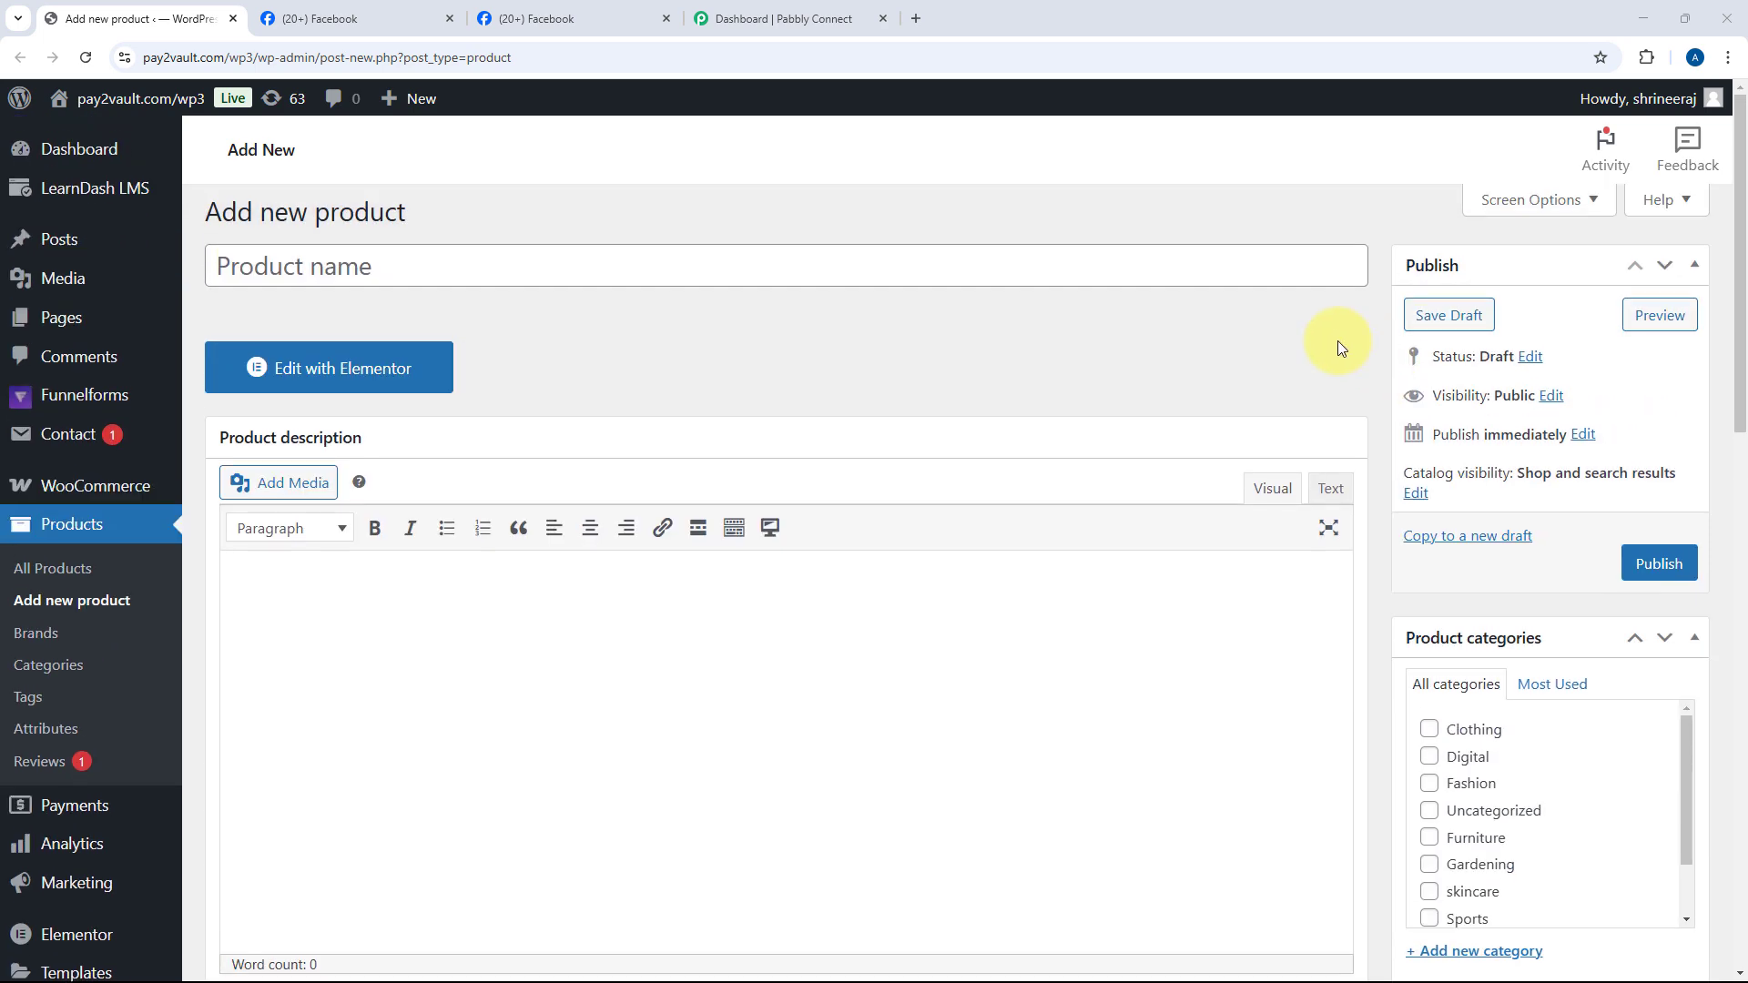
left_click(378, 18)
left_click(182, 18)
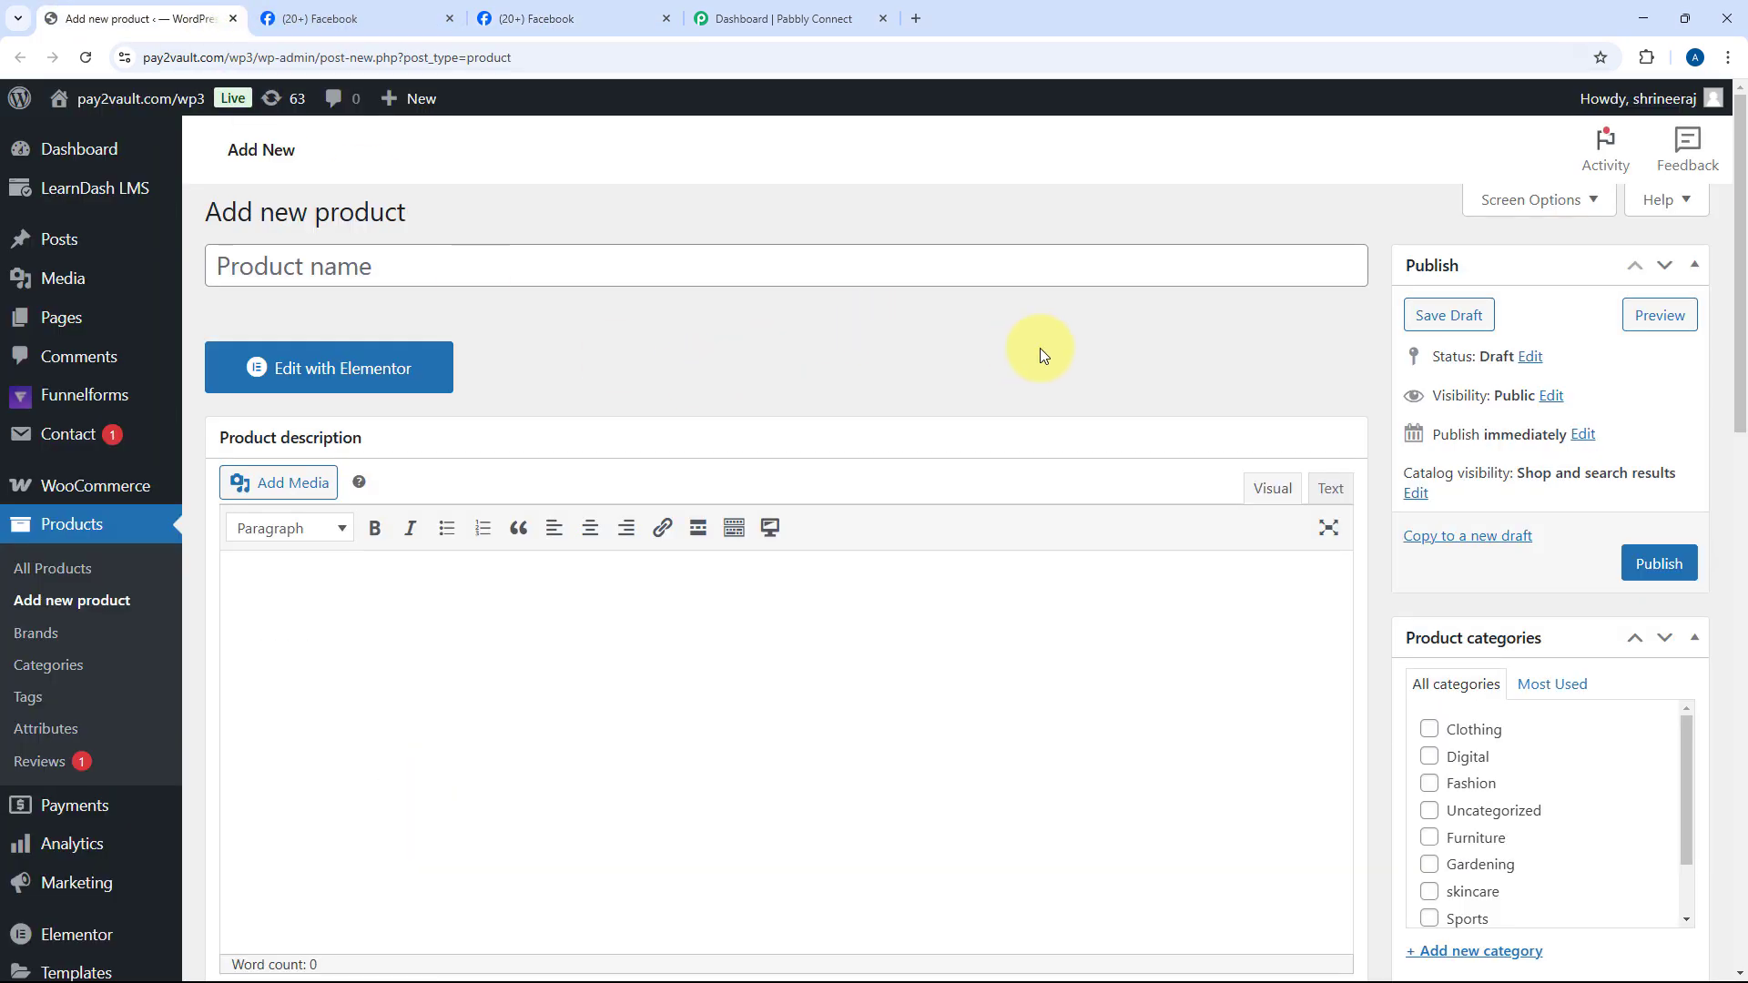
scroll(1041, 353, "down", 1)
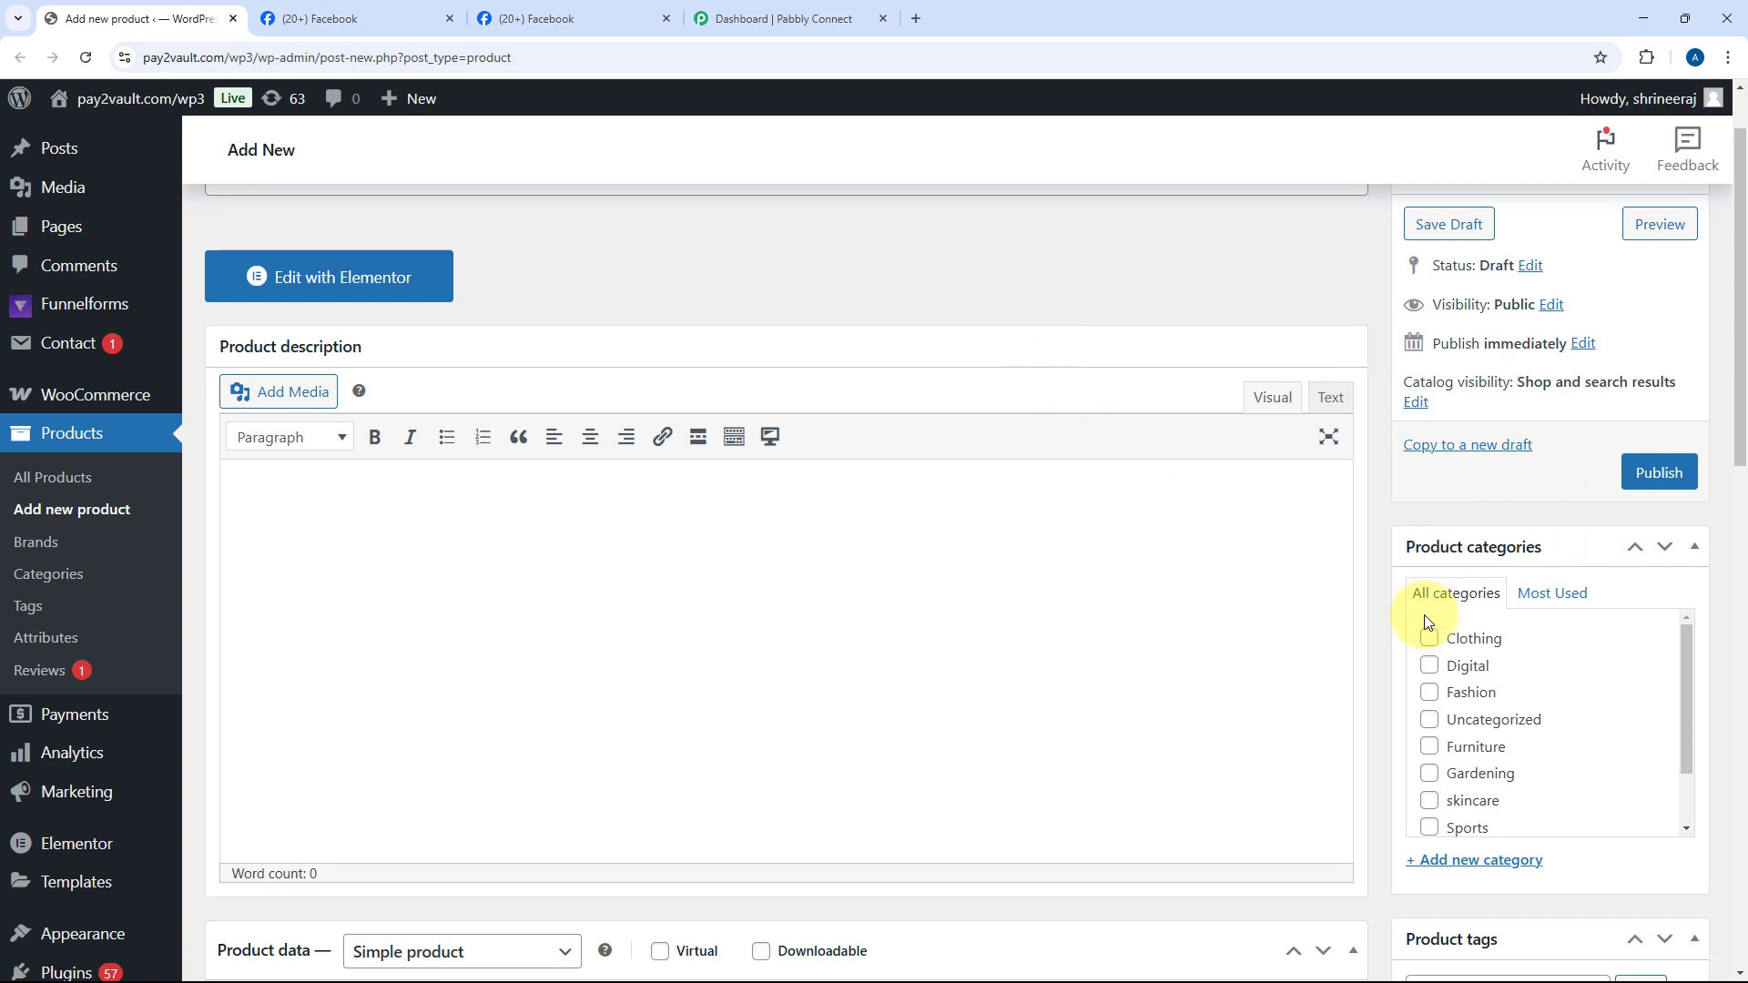
left_click(355, 18)
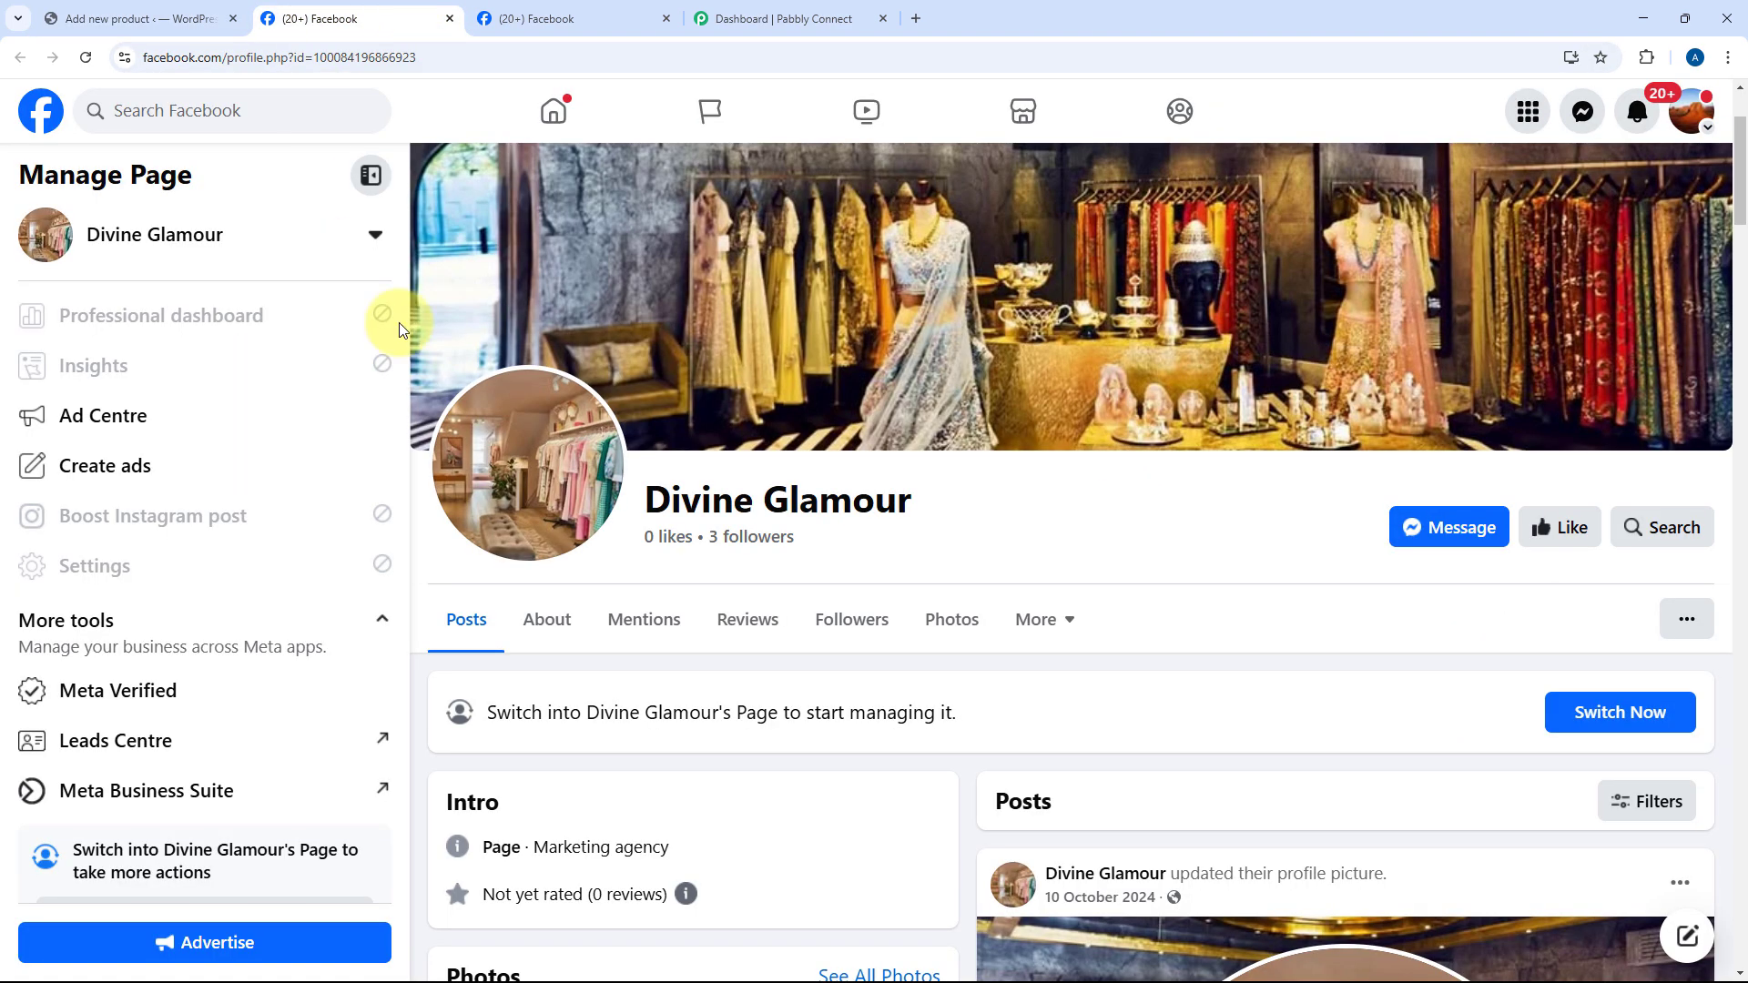
scroll(1061, 489, "down", 1)
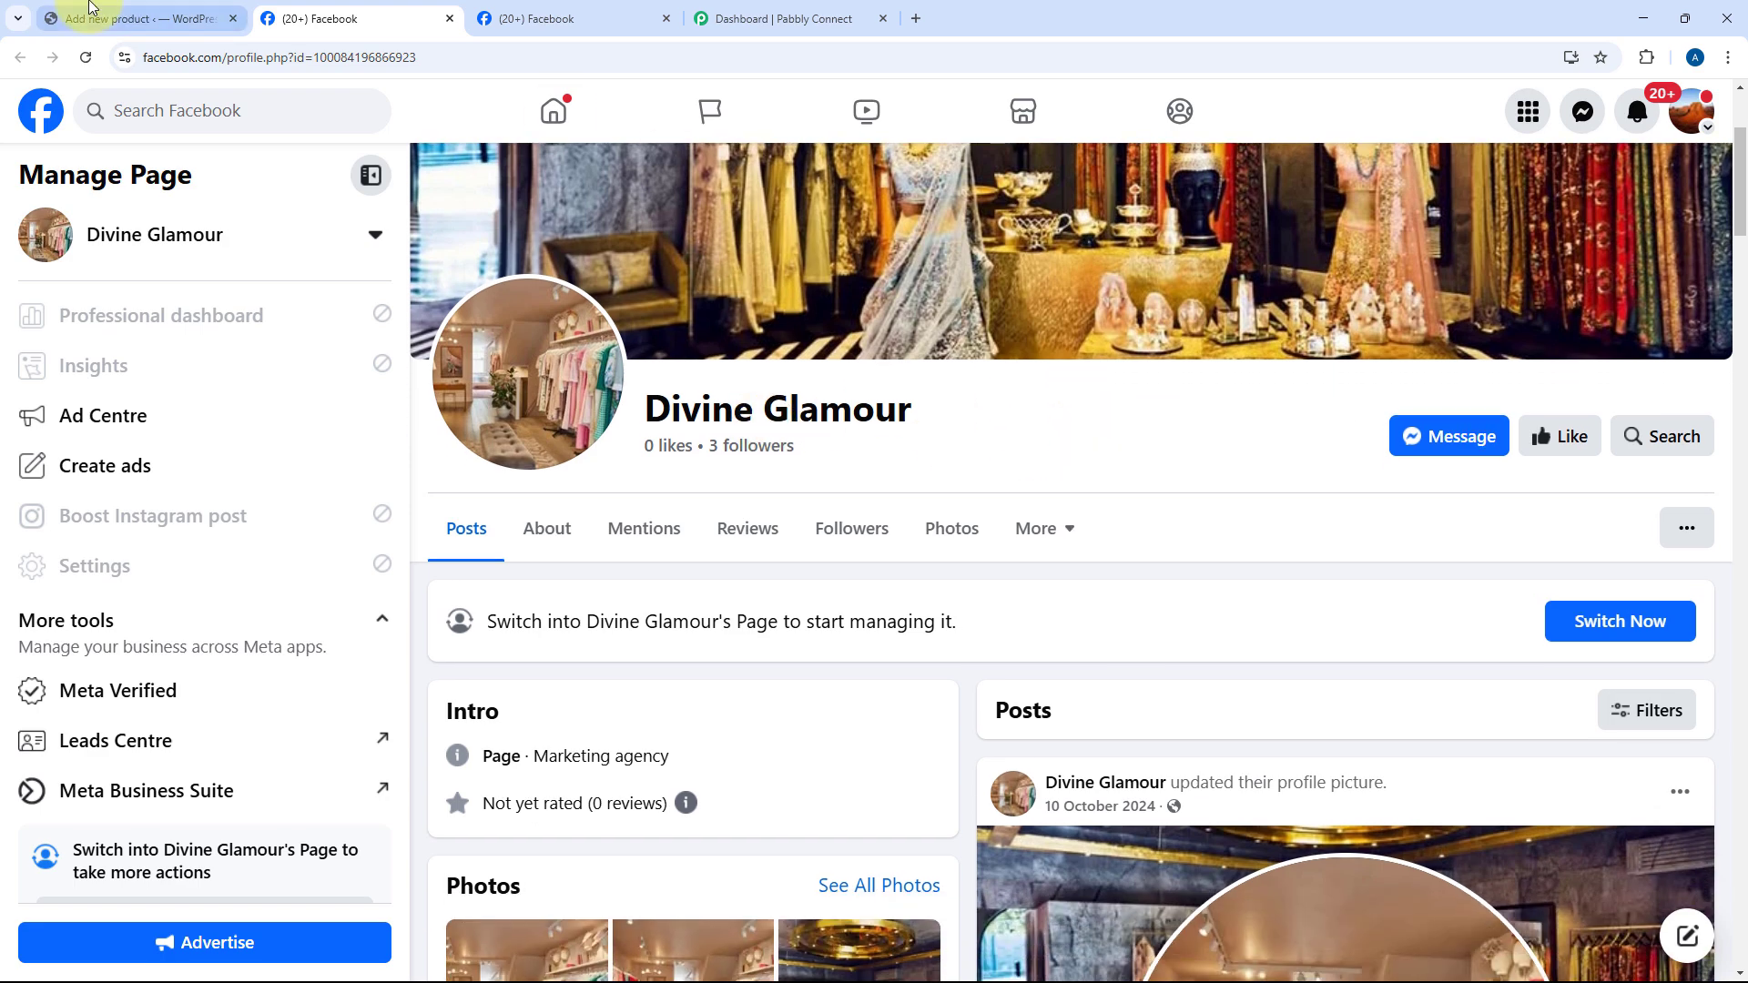
left_click(167, 11)
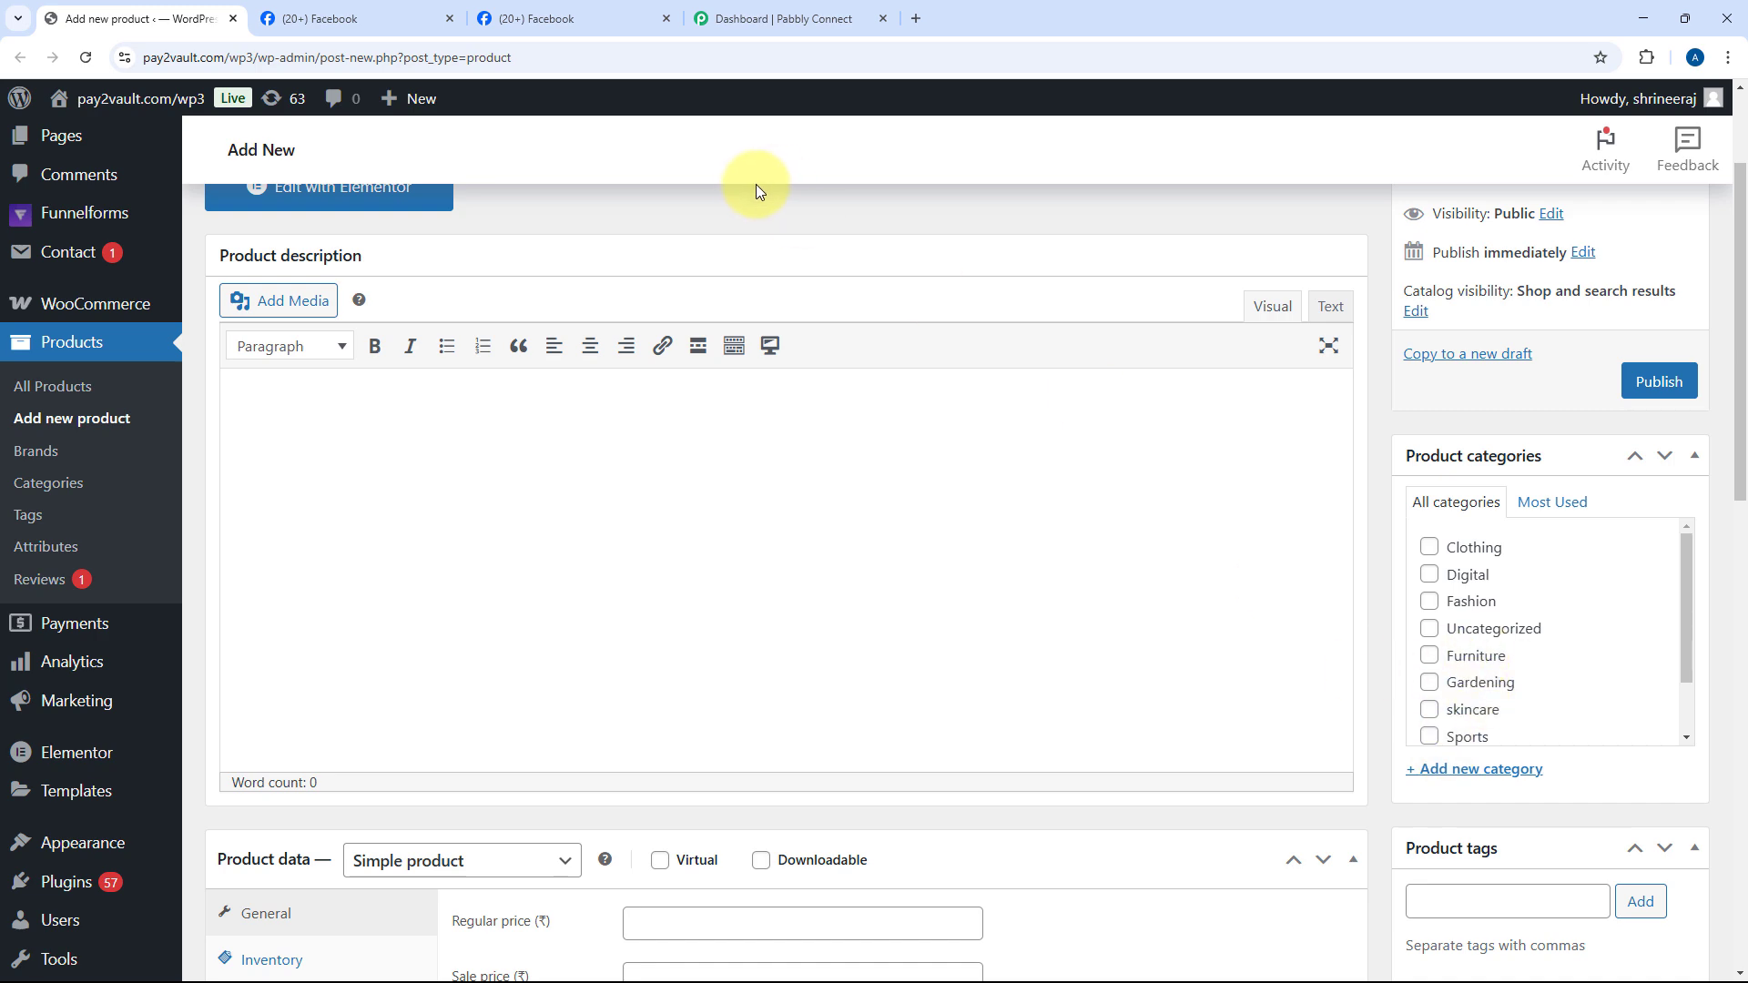
left_click(536, 10)
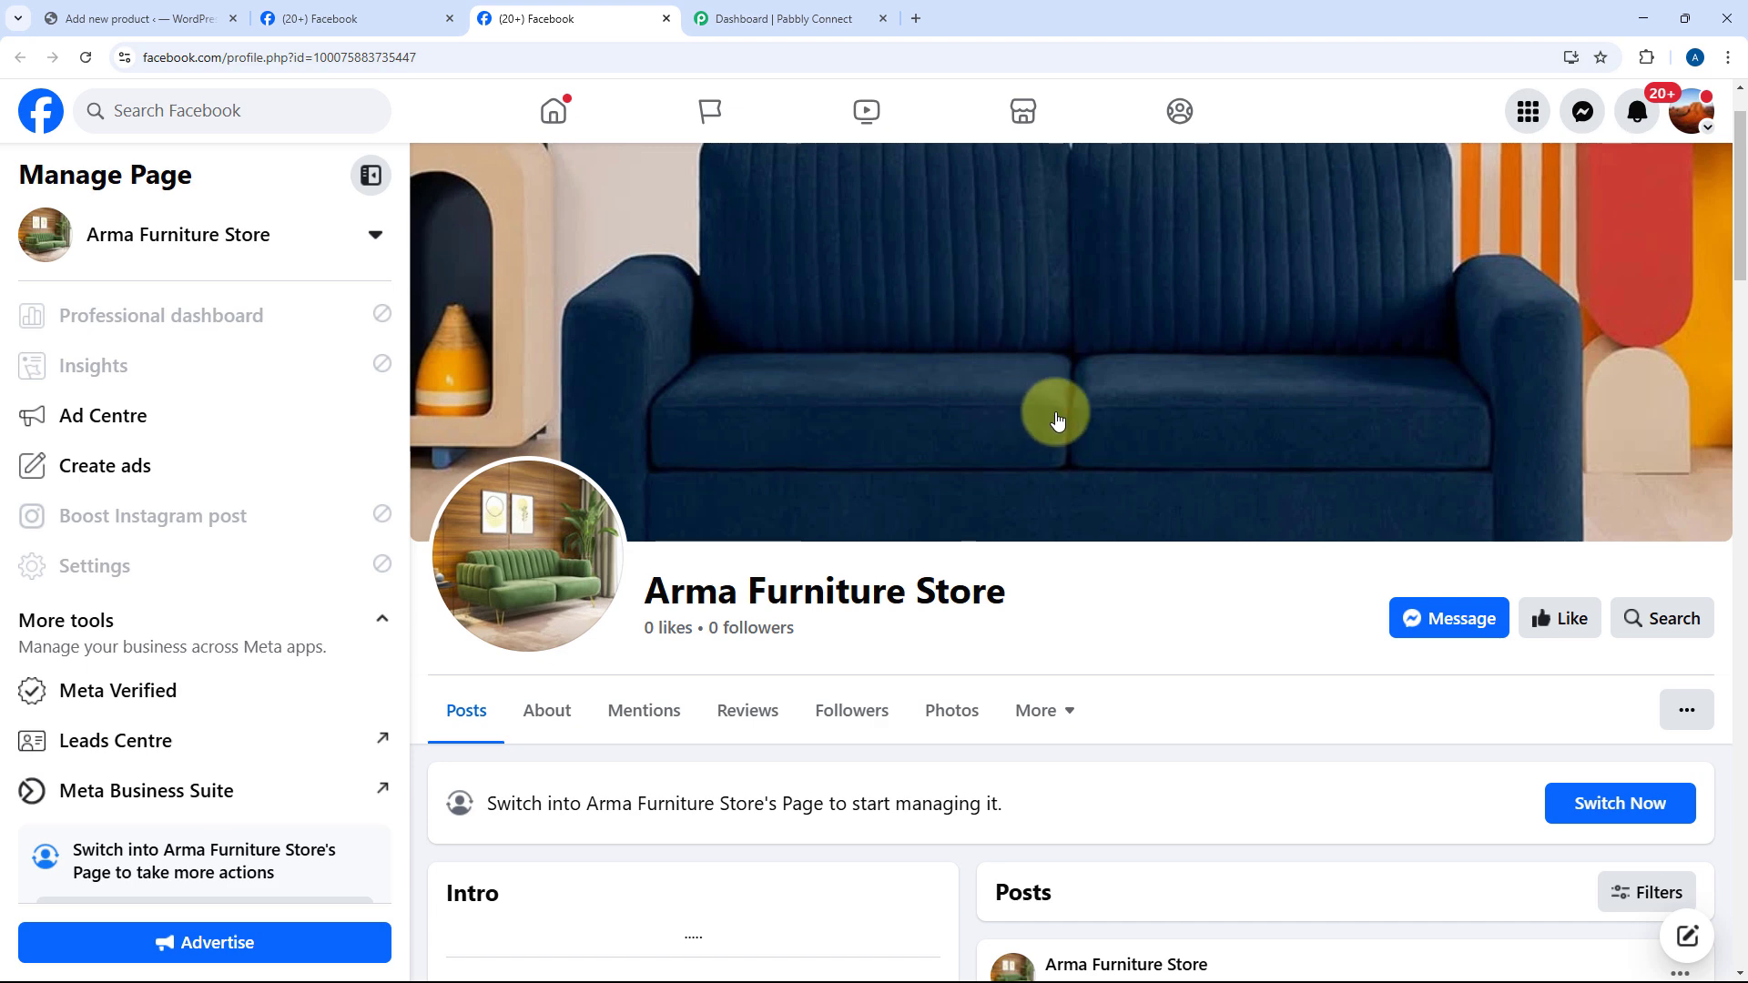
scroll(1075, 428, "down", 1)
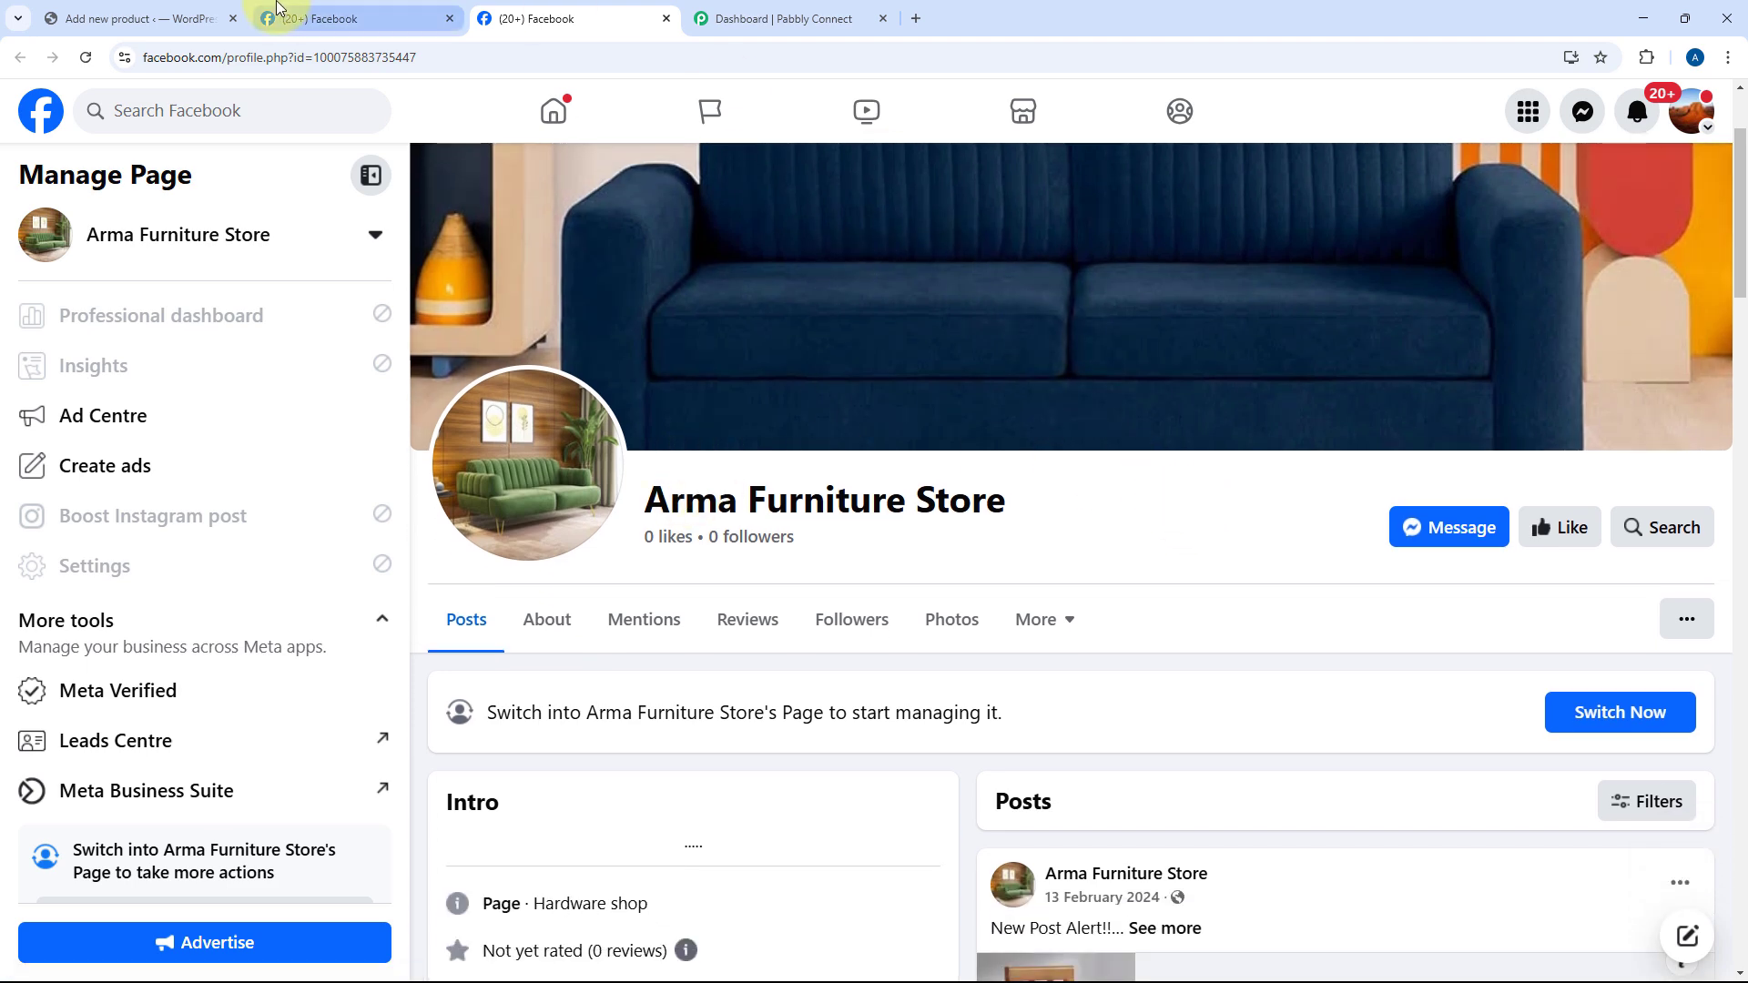
left_click(182, 10)
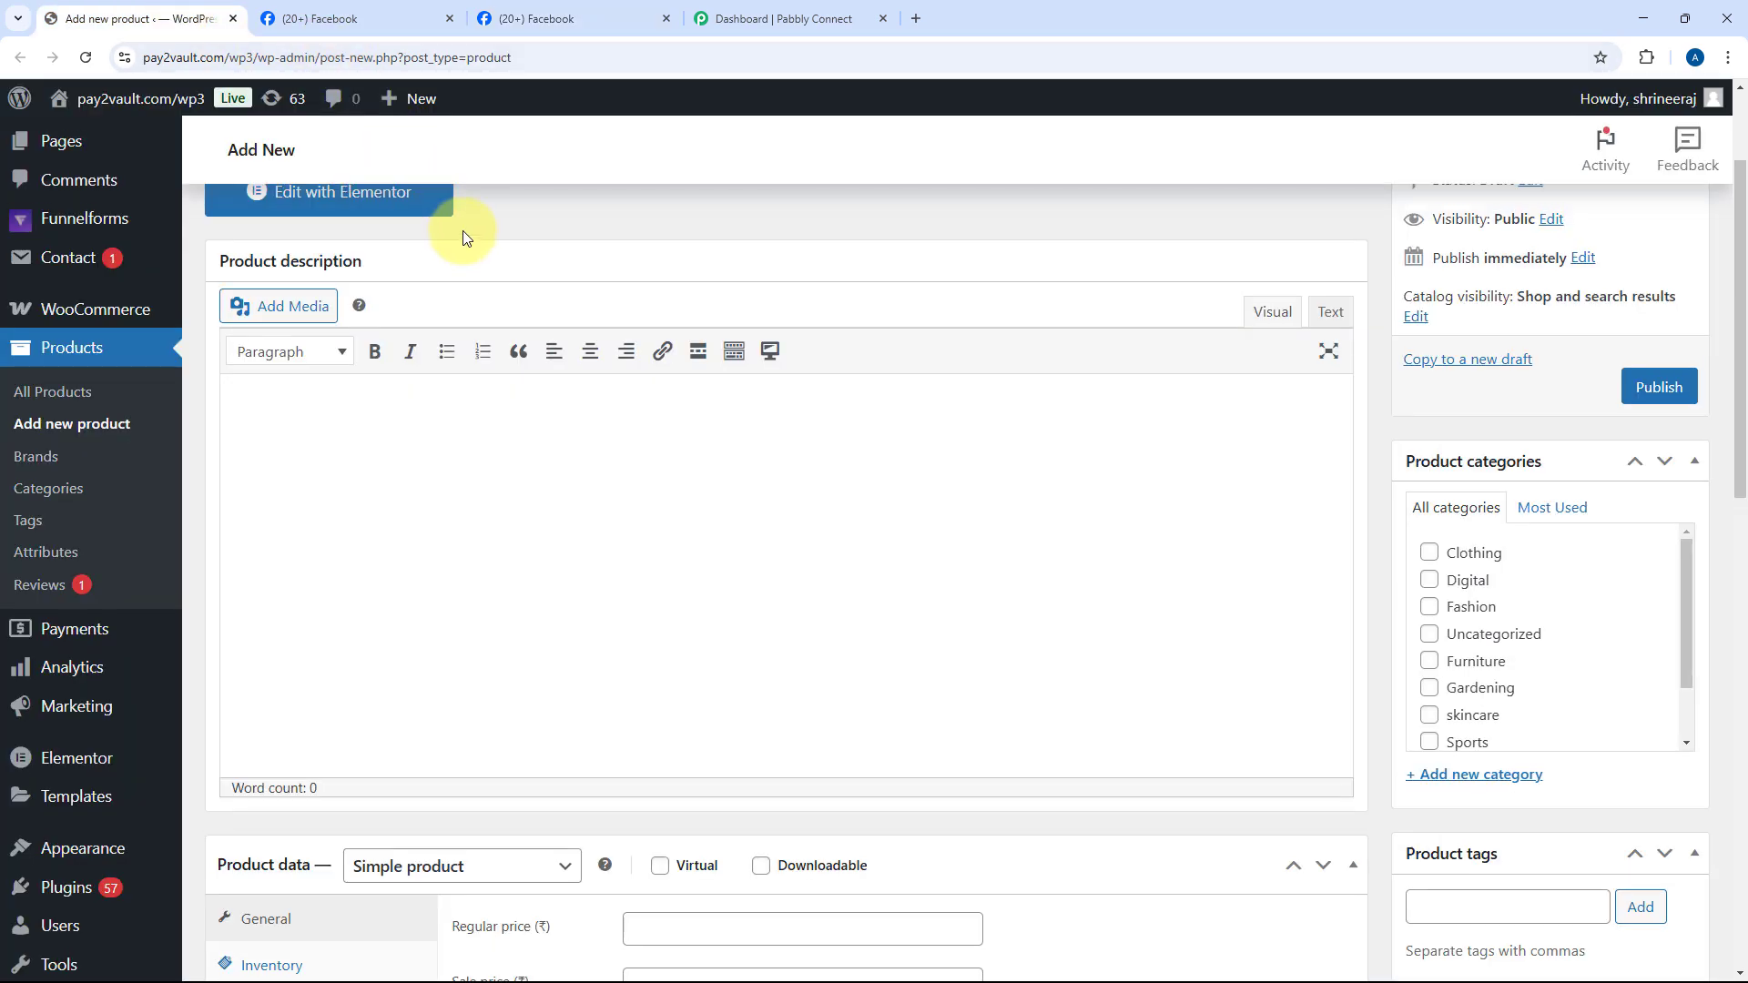
left_click(310, 17)
left_click(492, 11)
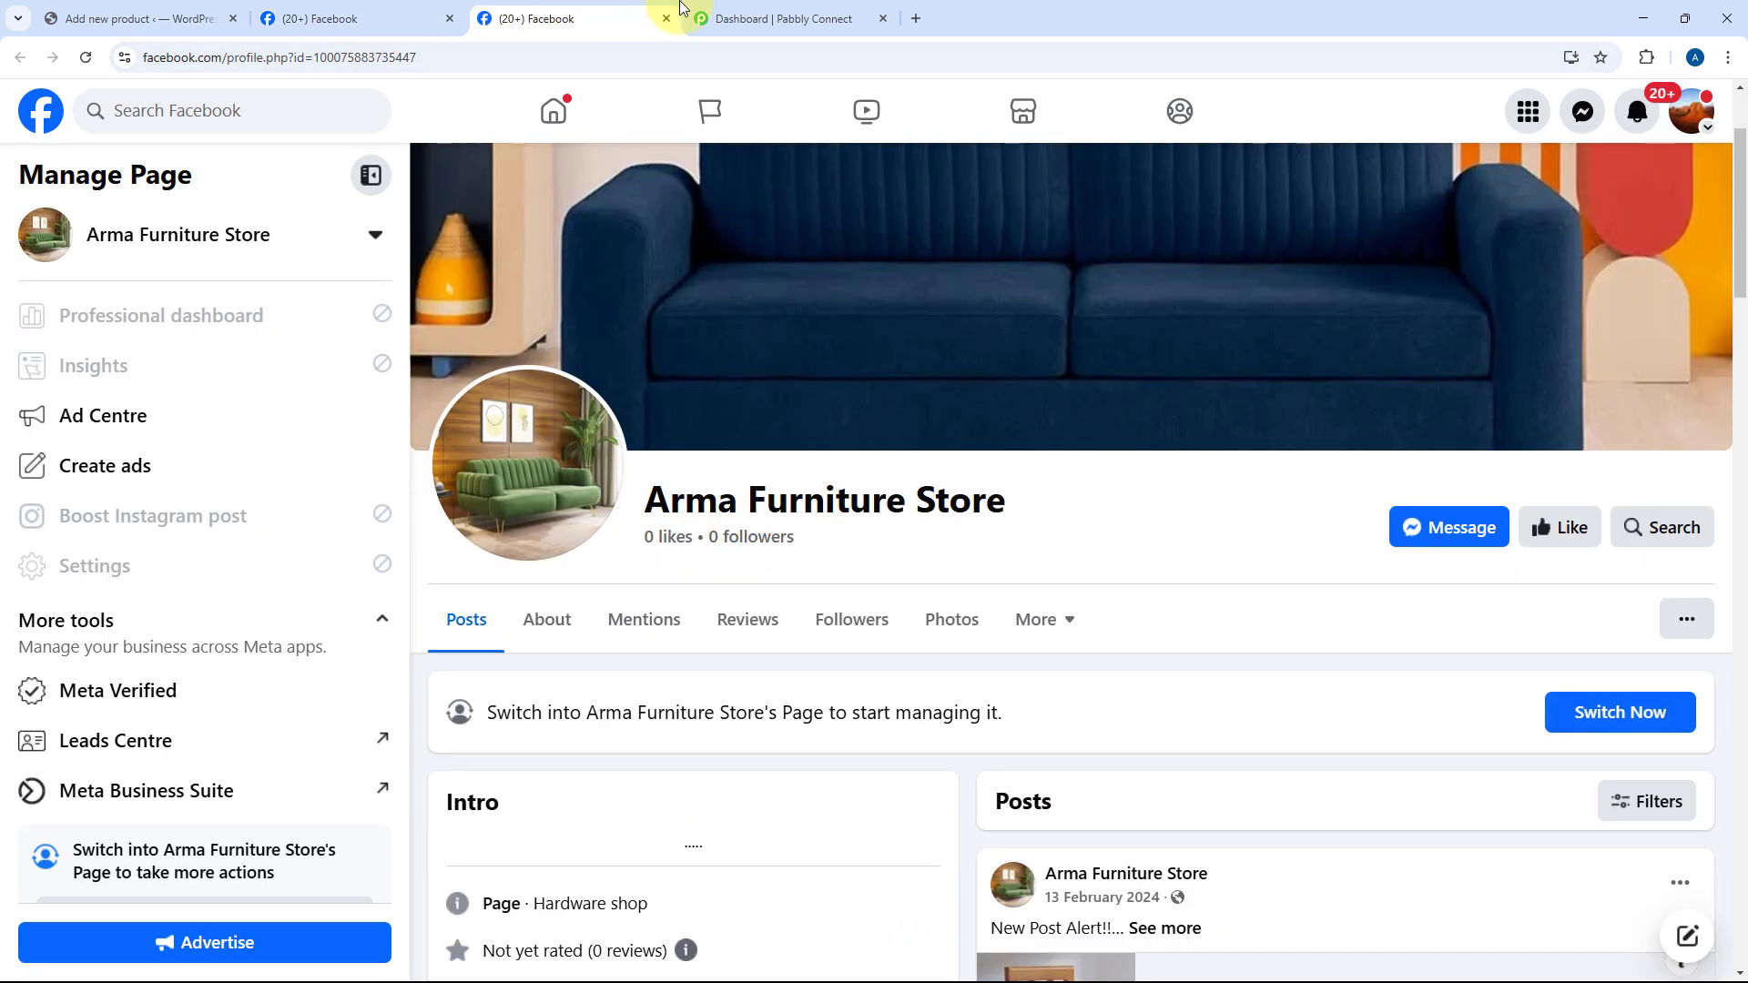
Step: Switch to Pabbly Connect and create a workflow named "WooCommerce to Facebook" in the Home folder
left_click(773, 11)
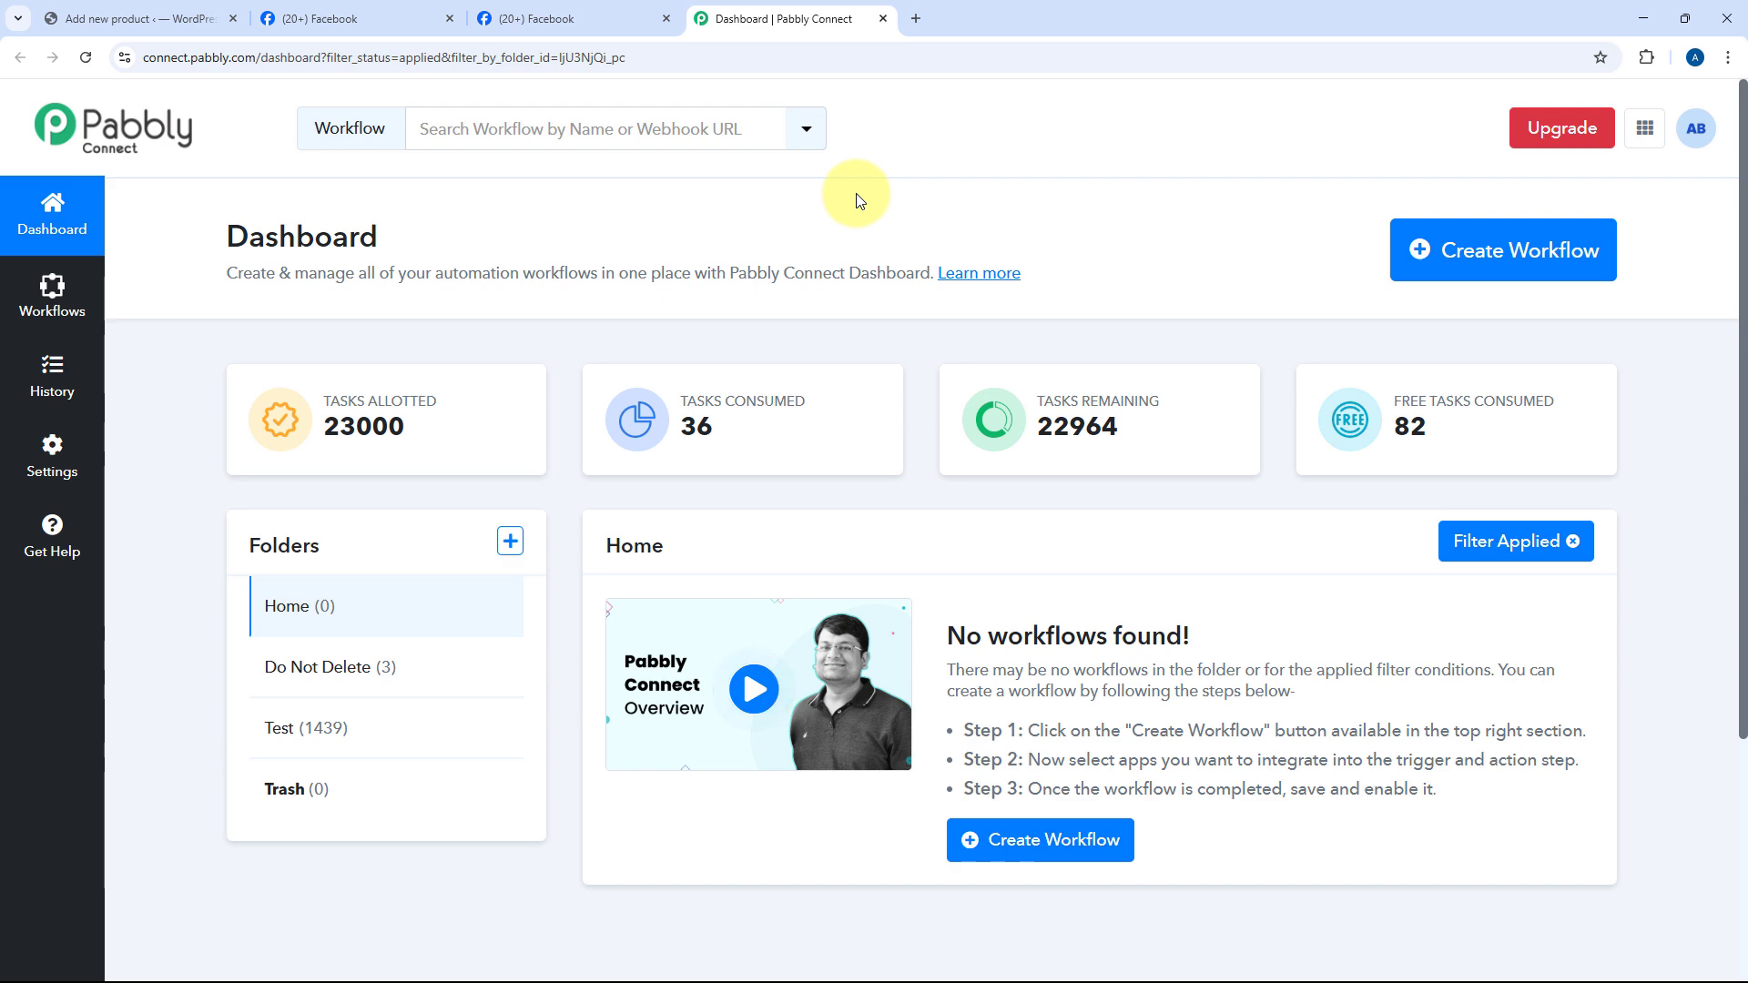
left_click(1434, 254)
left_click(770, 468)
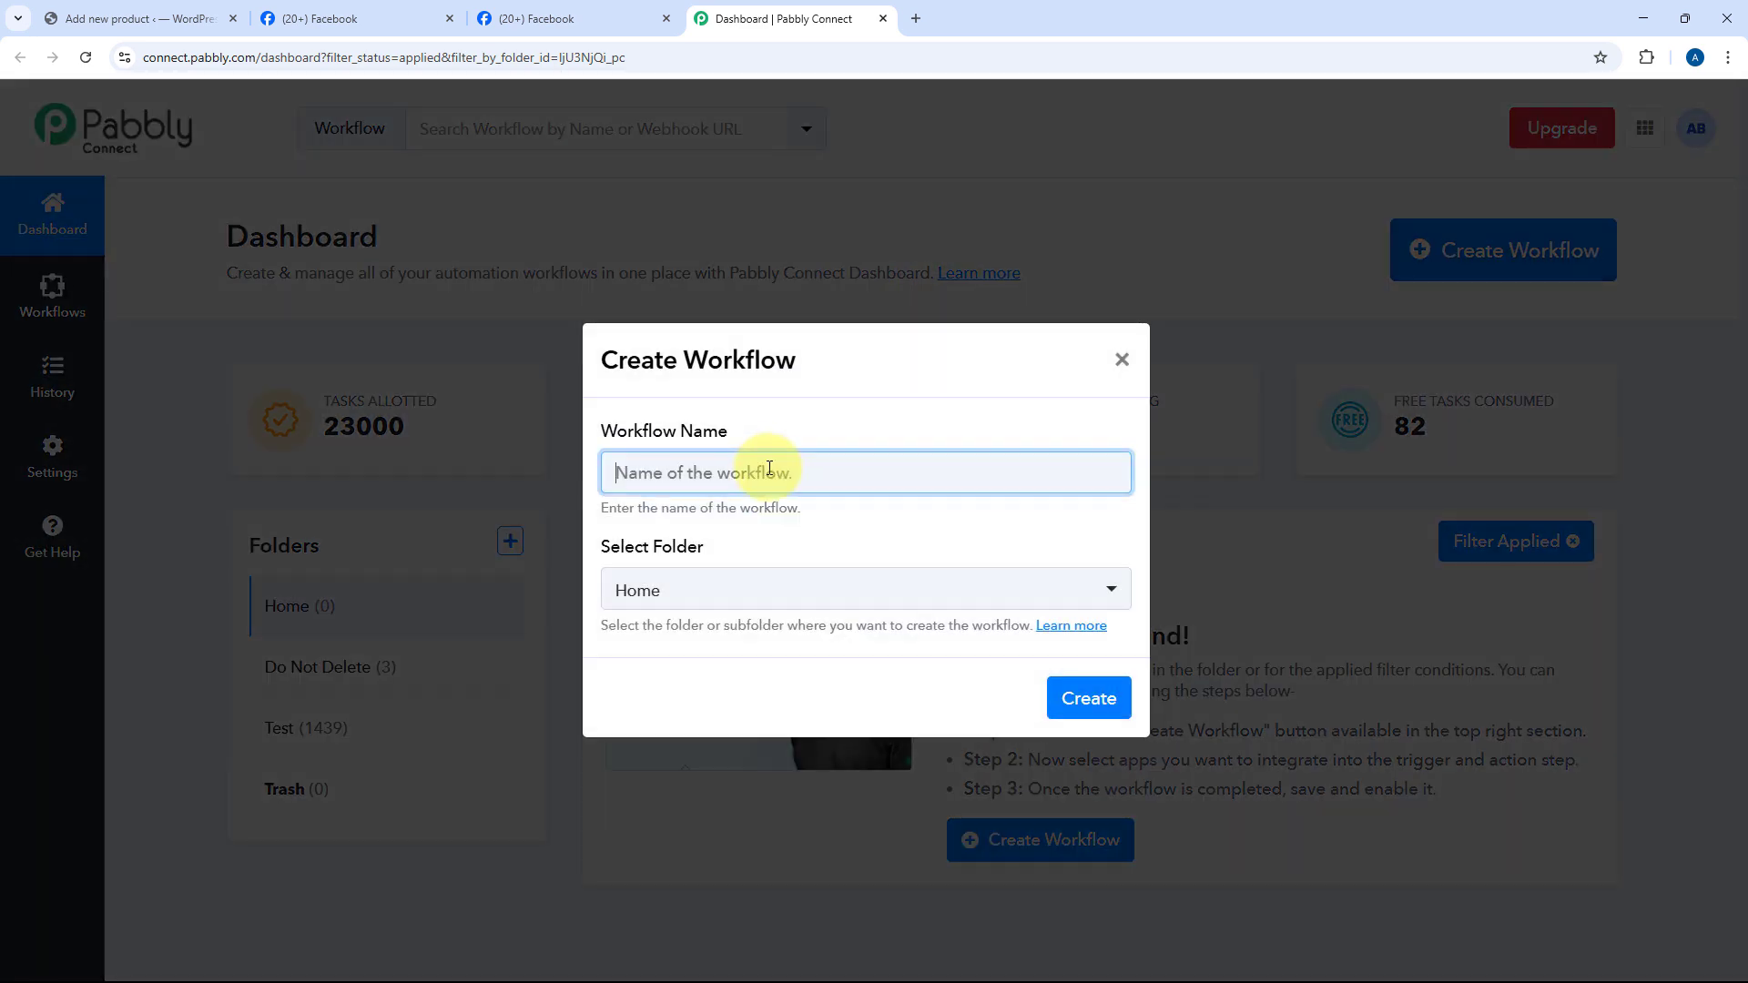
type("W")
key("BackSpace")
type("WooCommerce to Facebook")
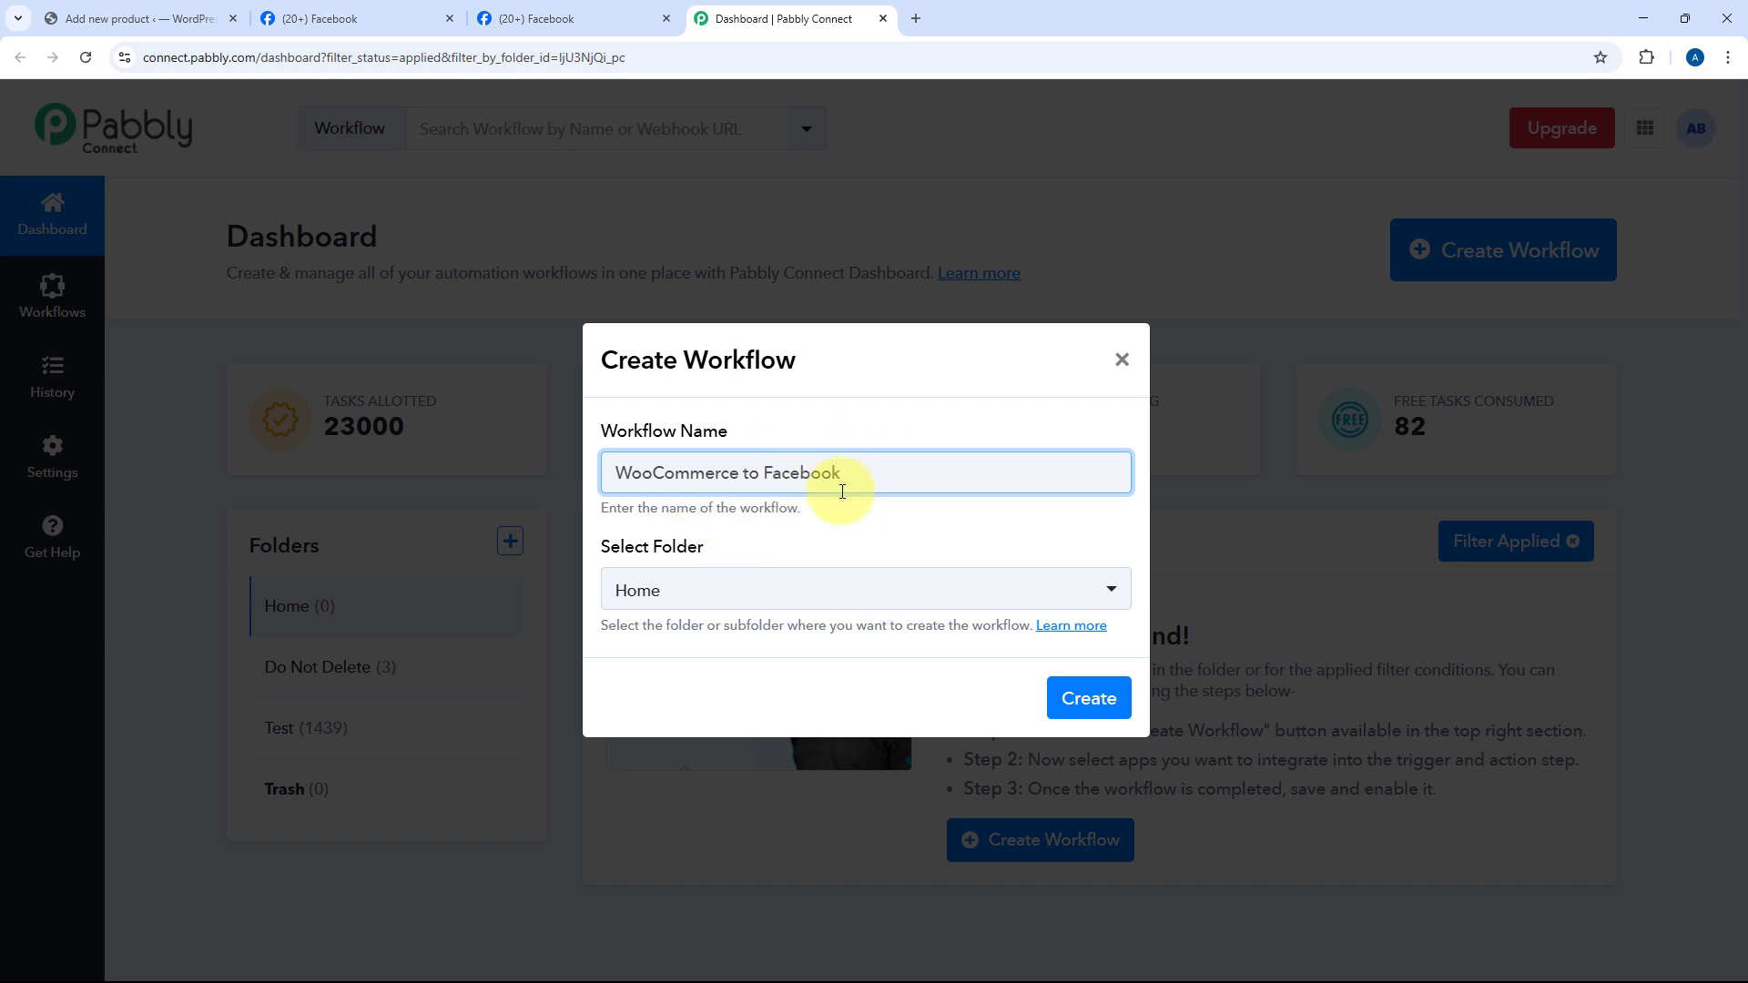
left_click(748, 596)
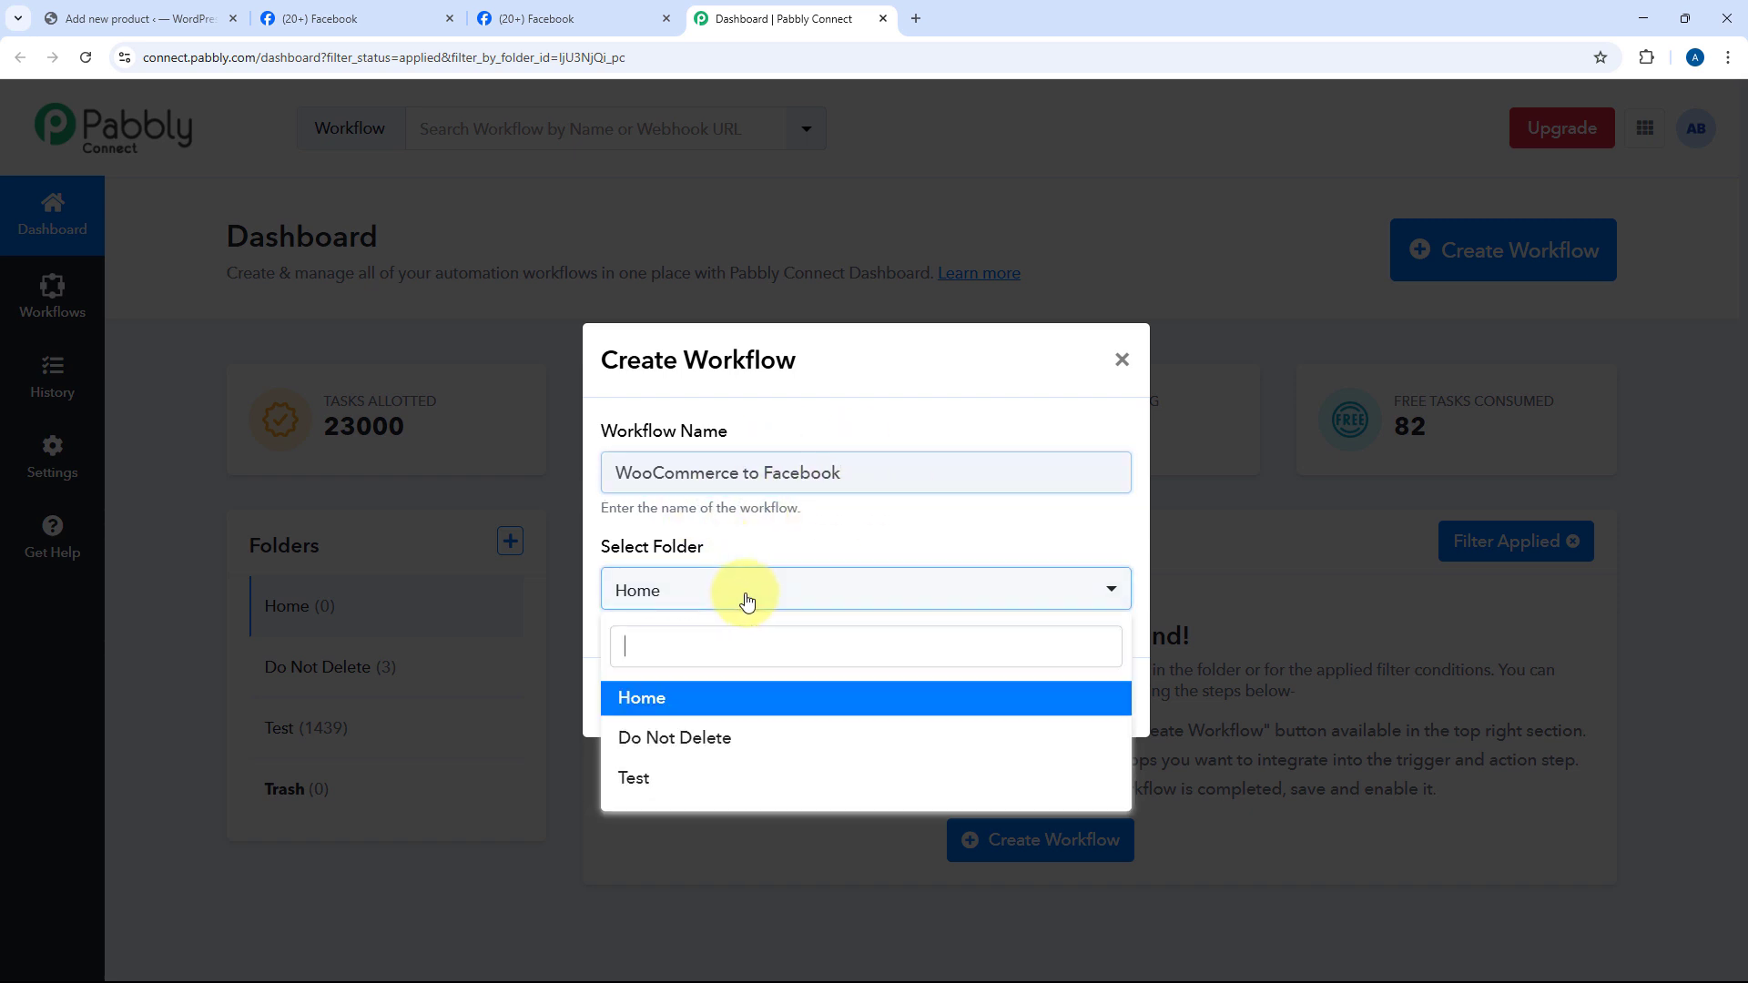
left_click(714, 698)
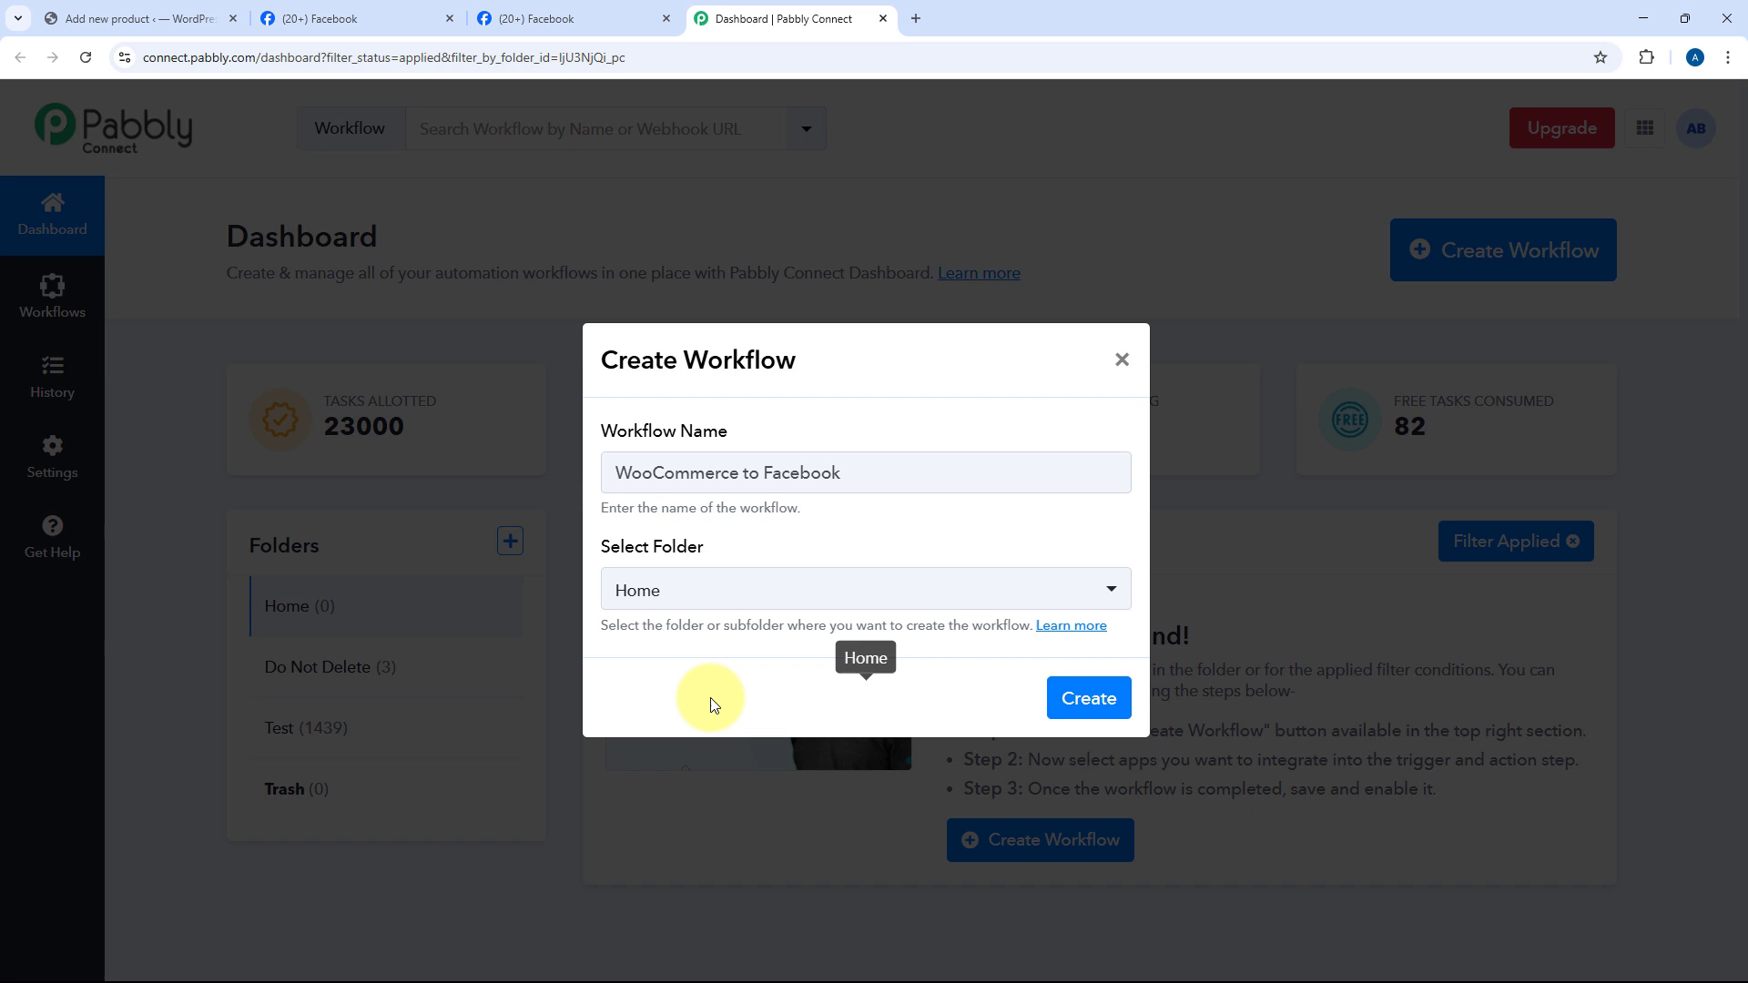
left_click(1068, 697)
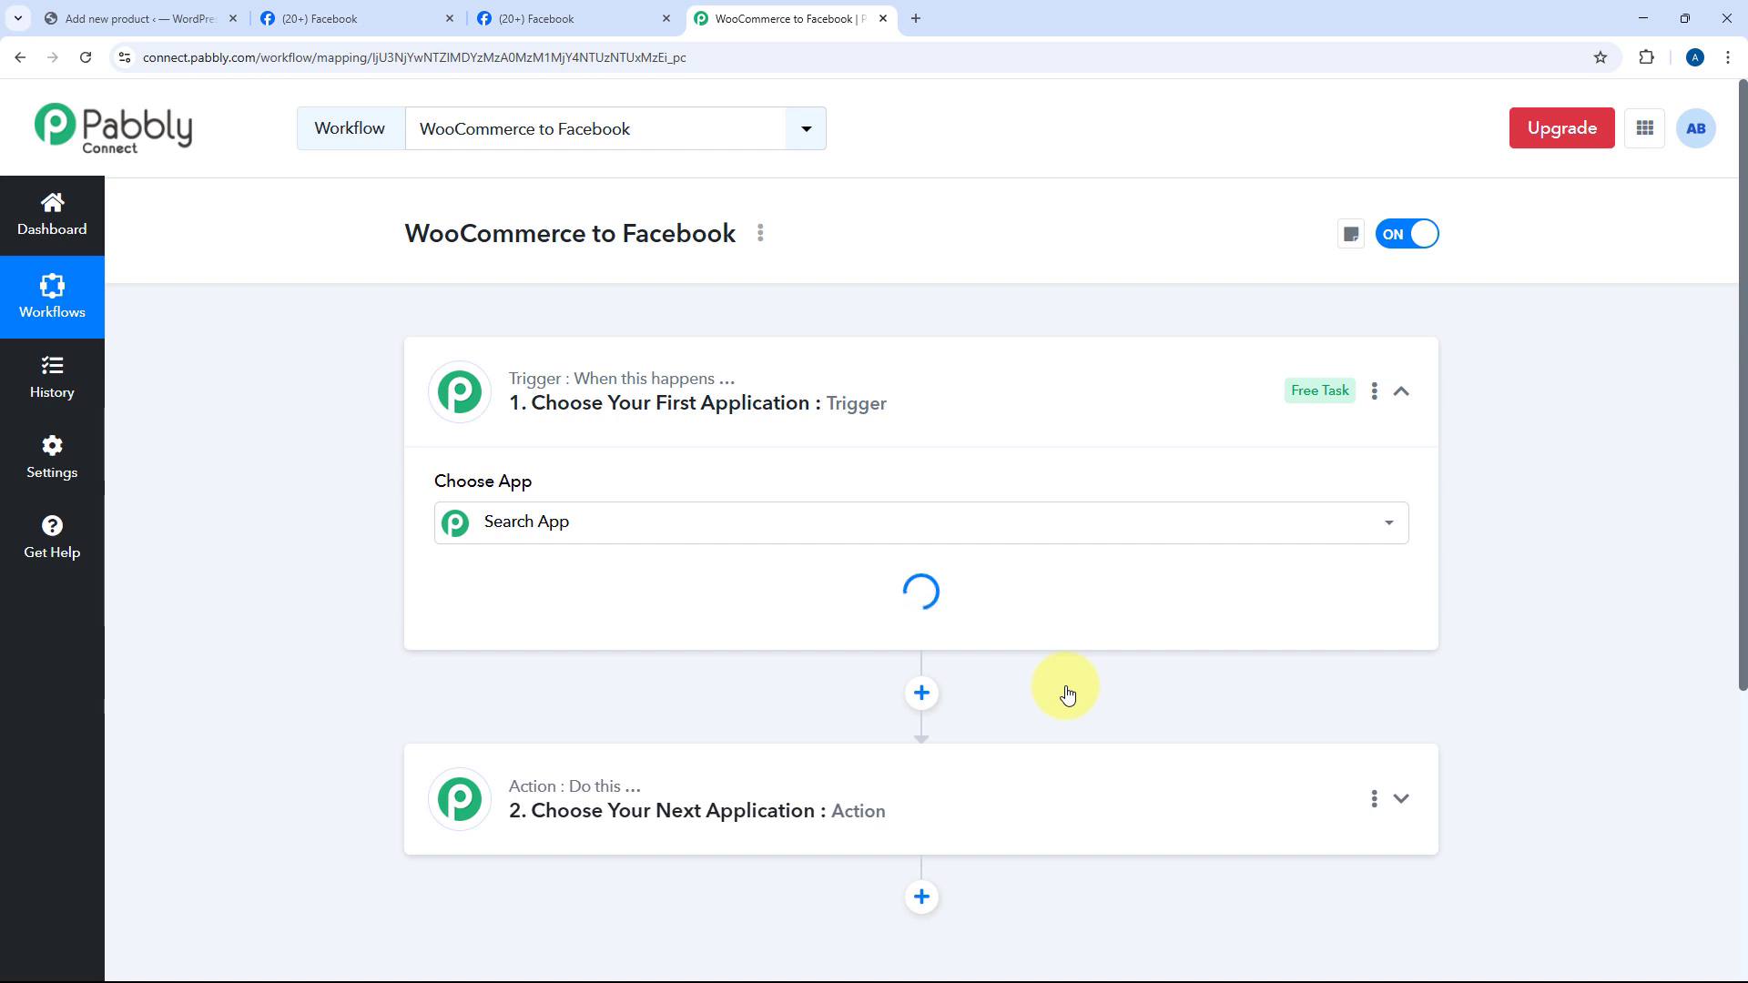
Step: Examine the workflow's trigger and action sections and compare them with the new product page in WordPress
left_click(944, 408)
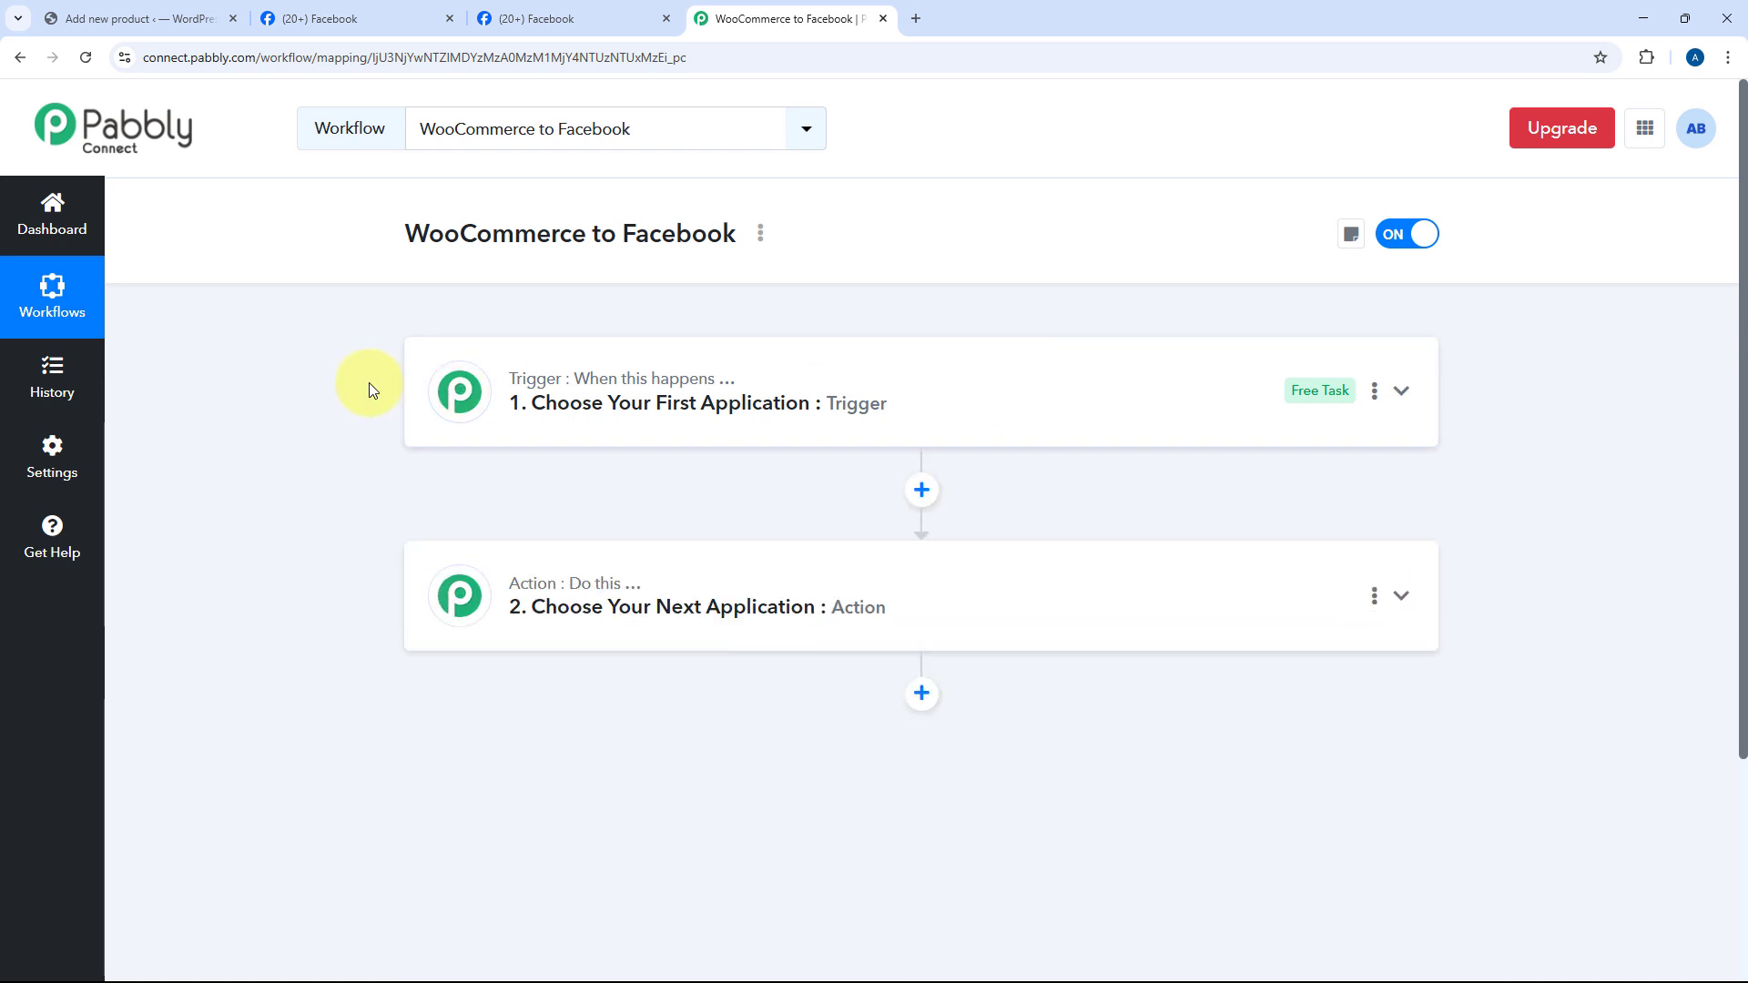
scroll(369, 390, "down", 1)
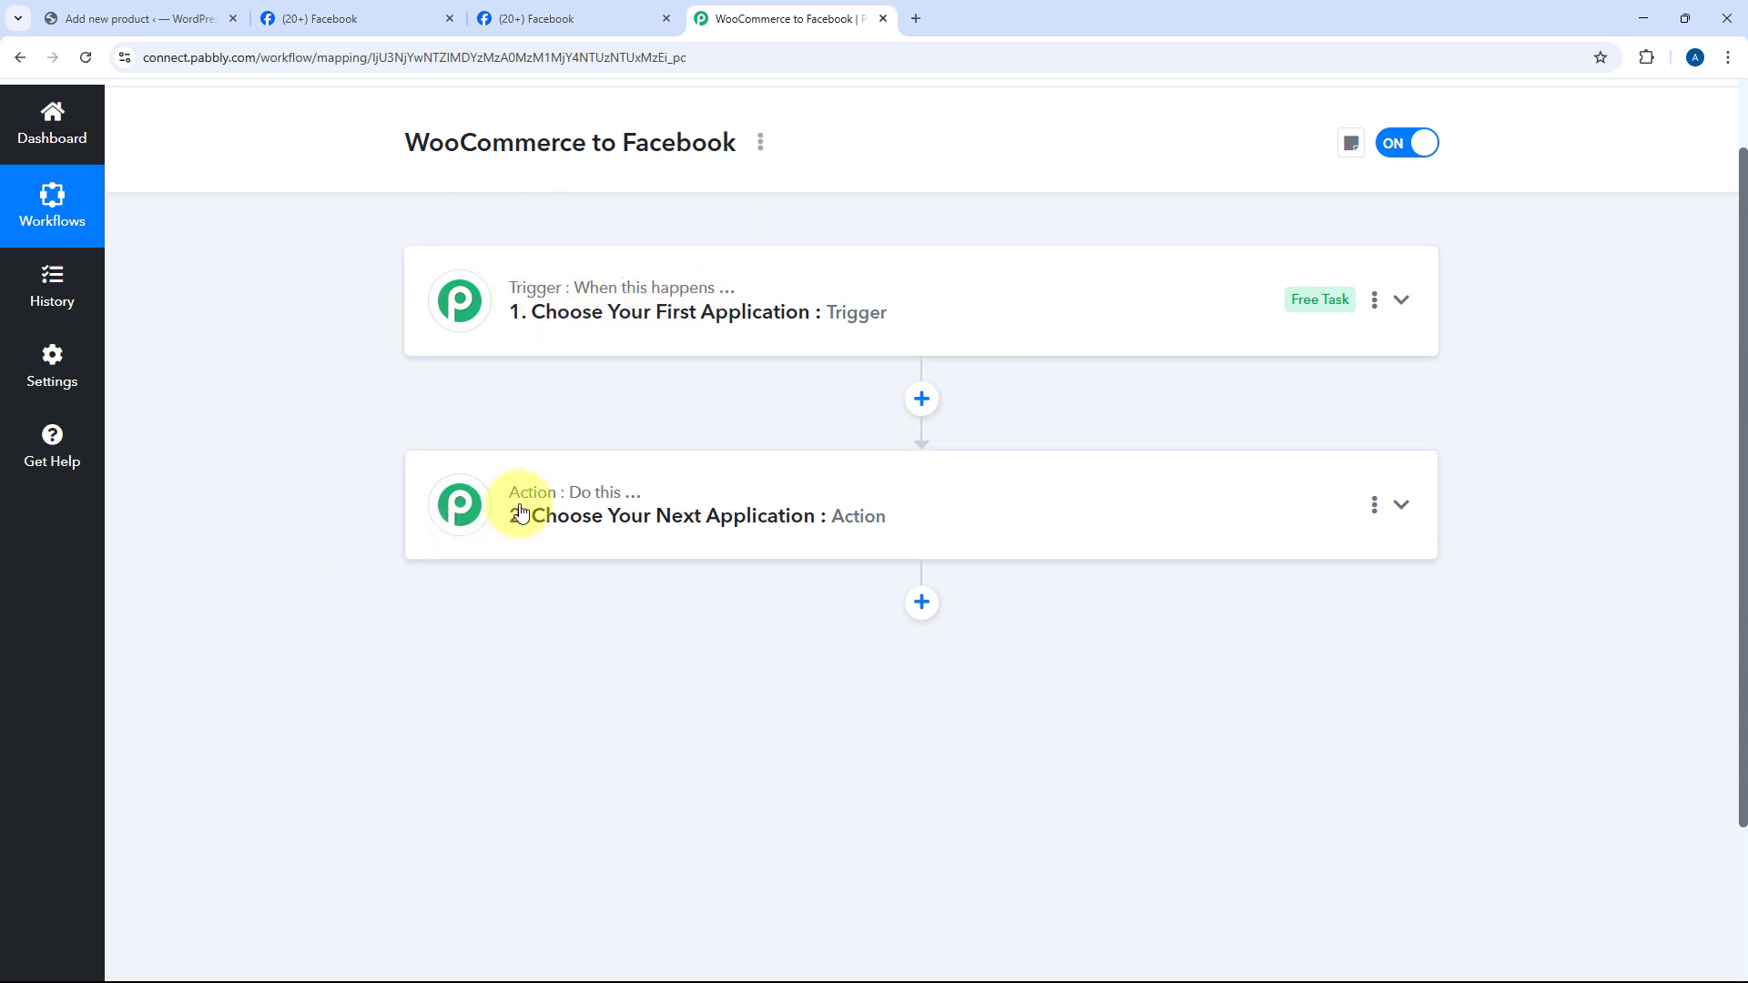
left_click(956, 289)
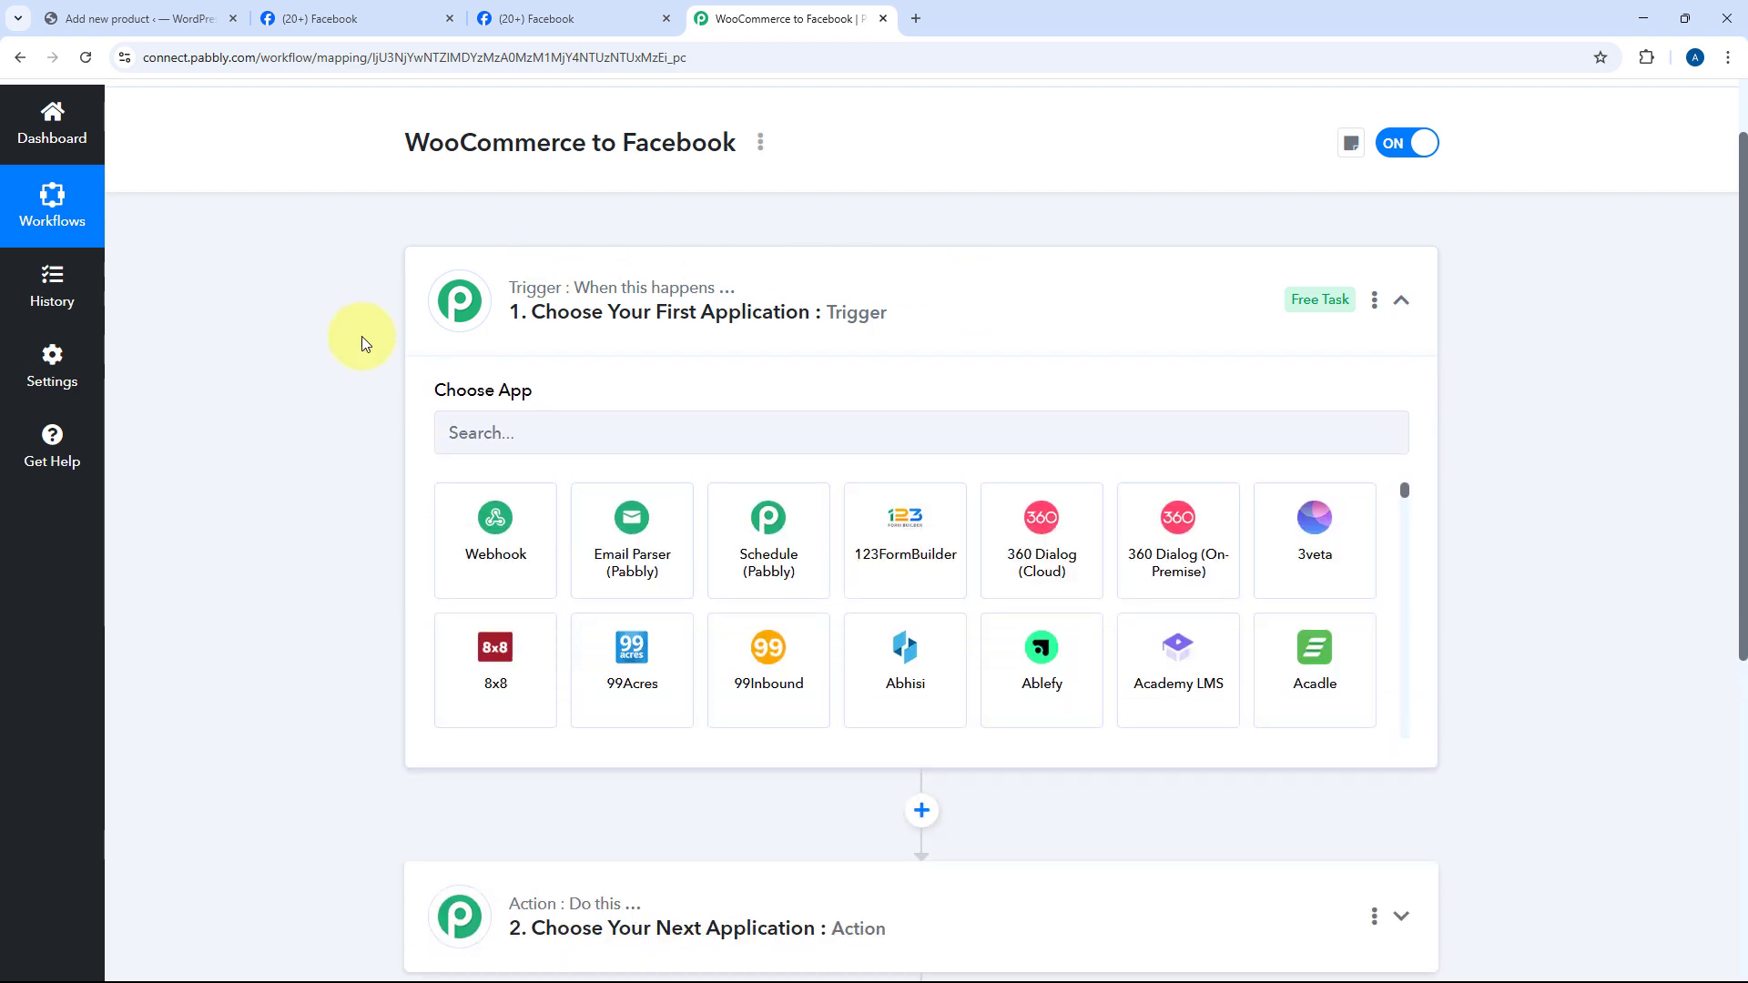
scroll(355, 383, "up", 1)
scroll(342, 435, "down", 2)
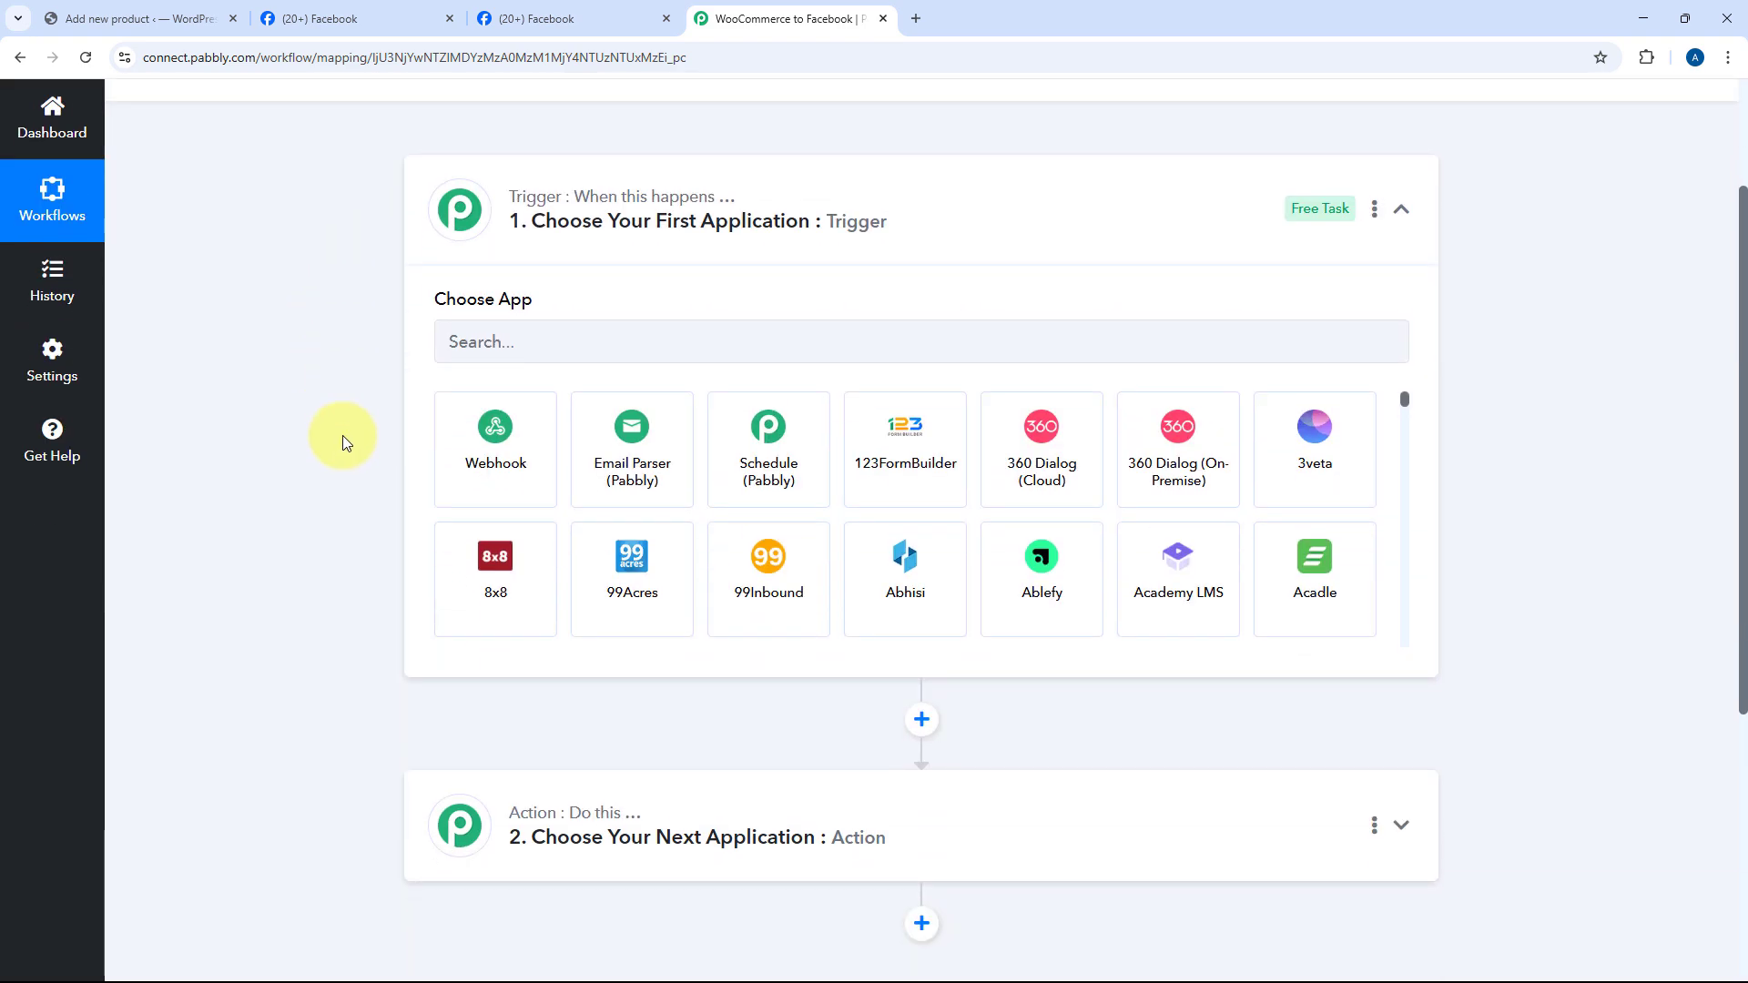
left_click(171, 24)
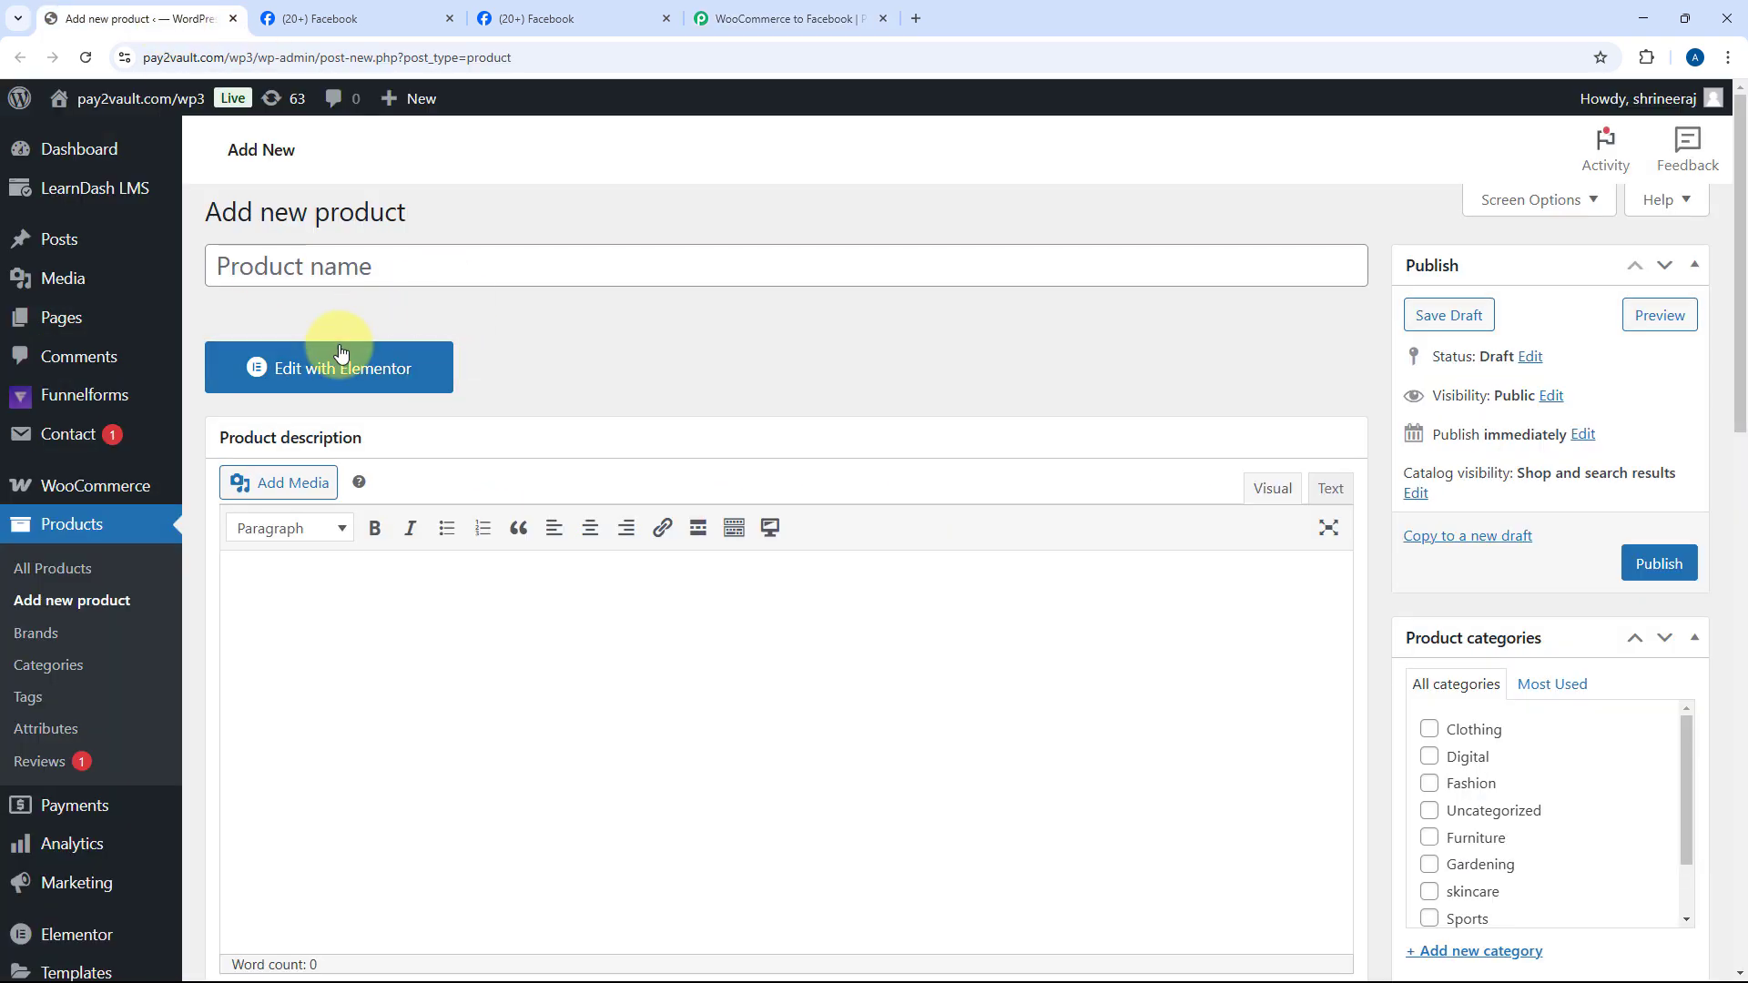
left_click(779, 19)
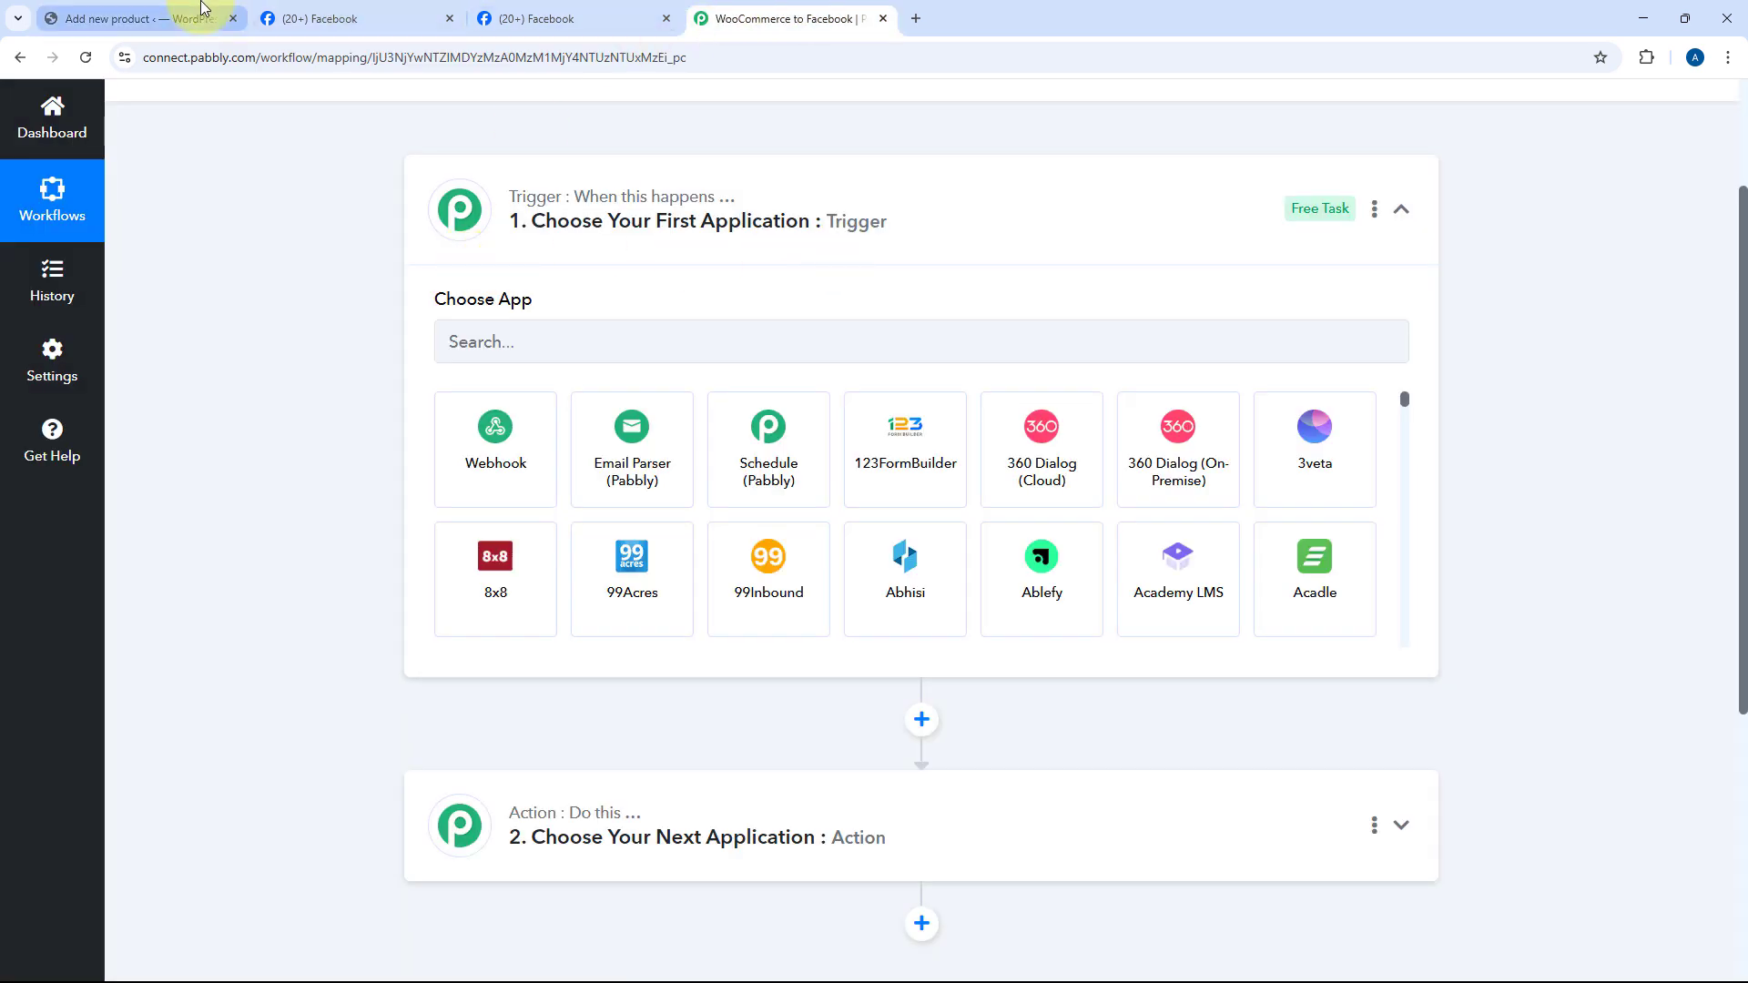
left_click(172, 20)
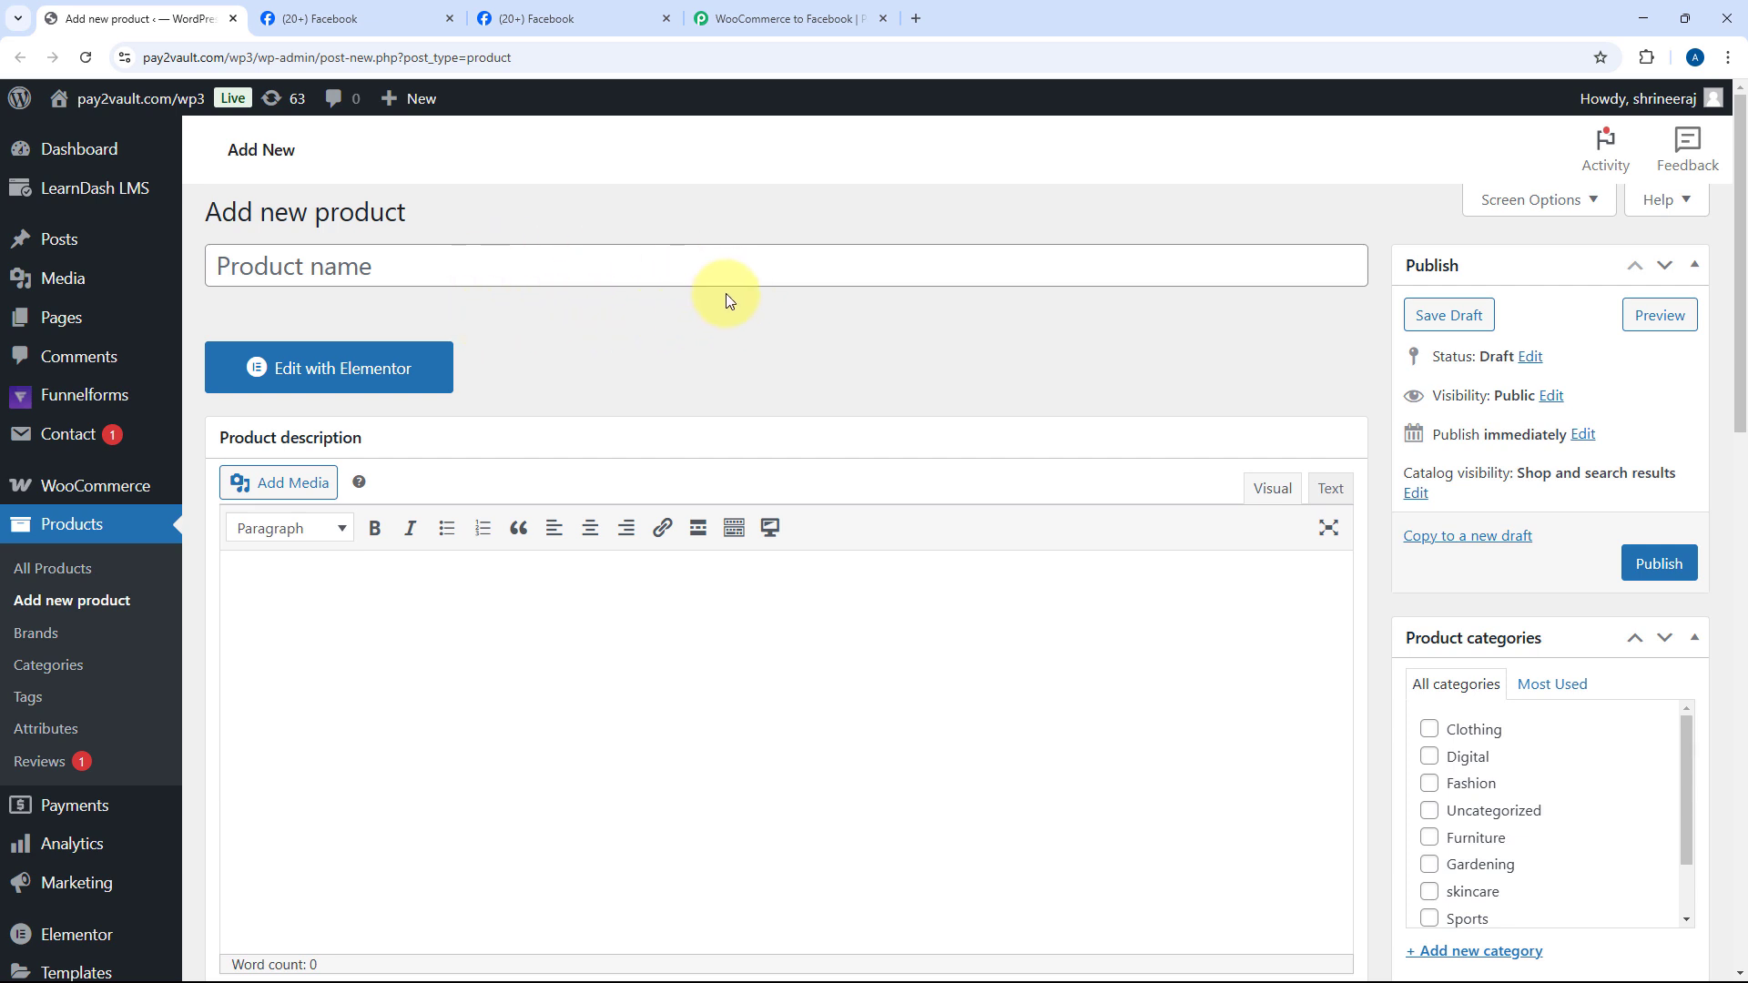
left_click(788, 16)
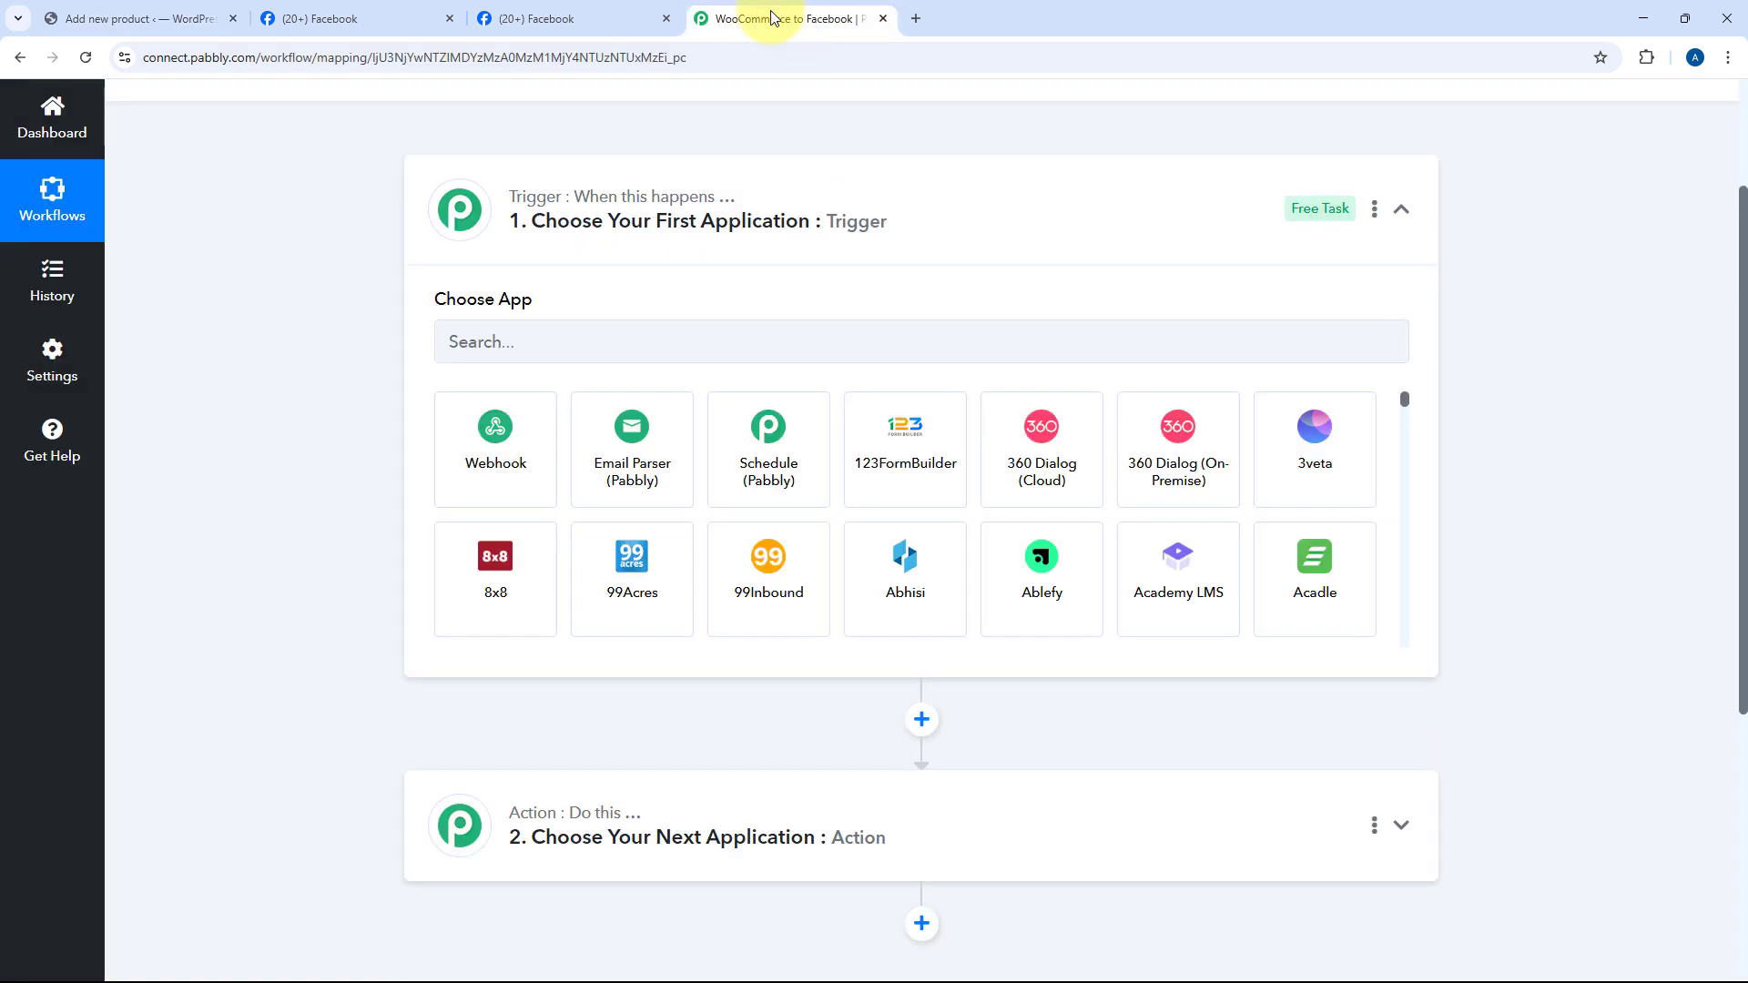
Step: Choose WooCommerce as the workflow's trigger application
left_click(568, 342)
type("WooCo")
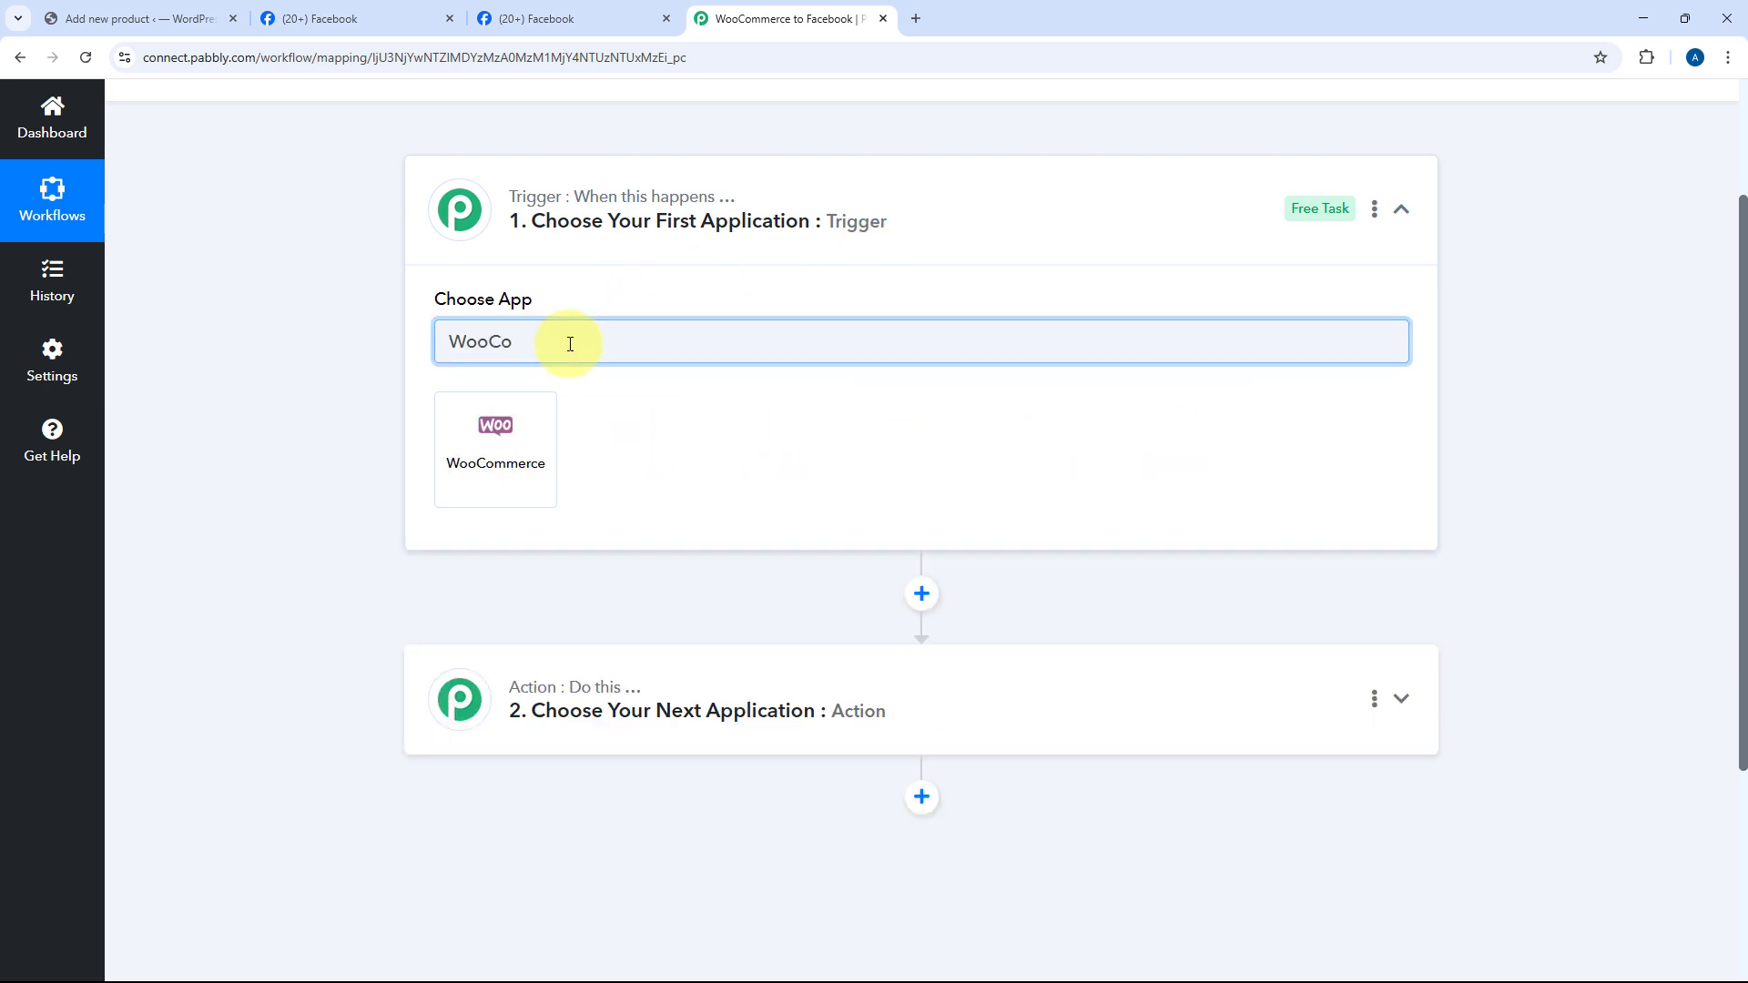
left_click(538, 441)
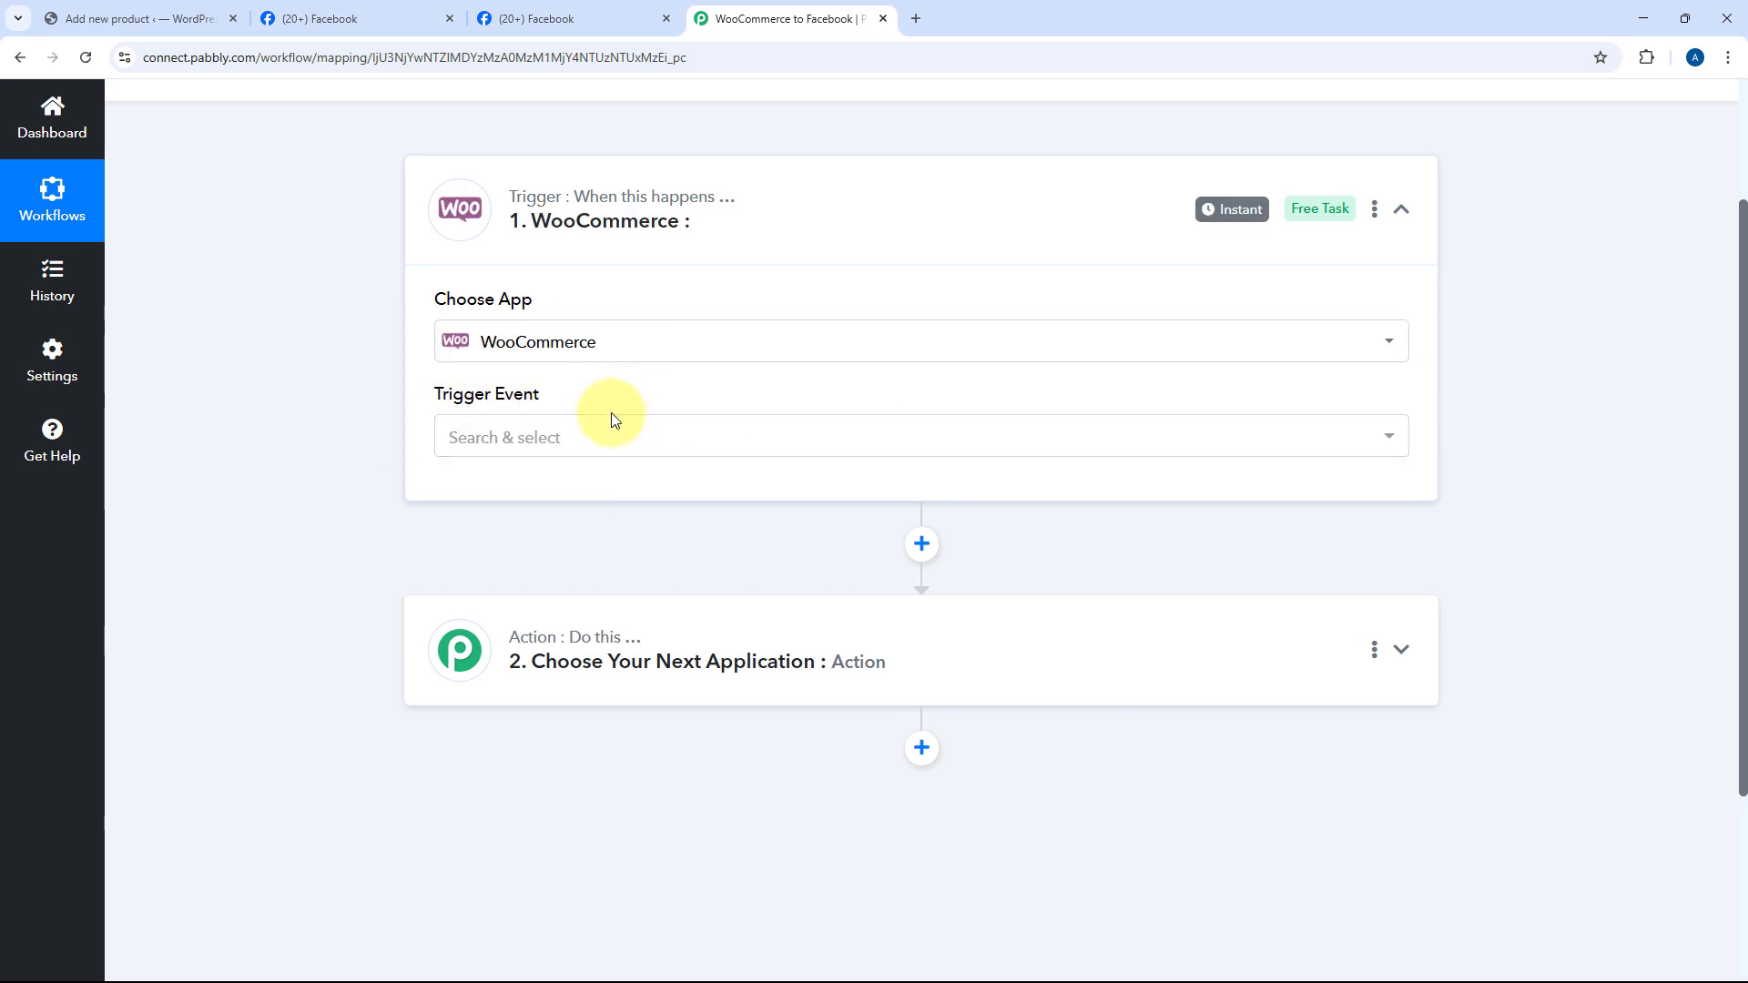
Step: Set the WooCommerce trigger event to New Product Created
left_click(611, 428)
scroll(377, 479, "down", 2)
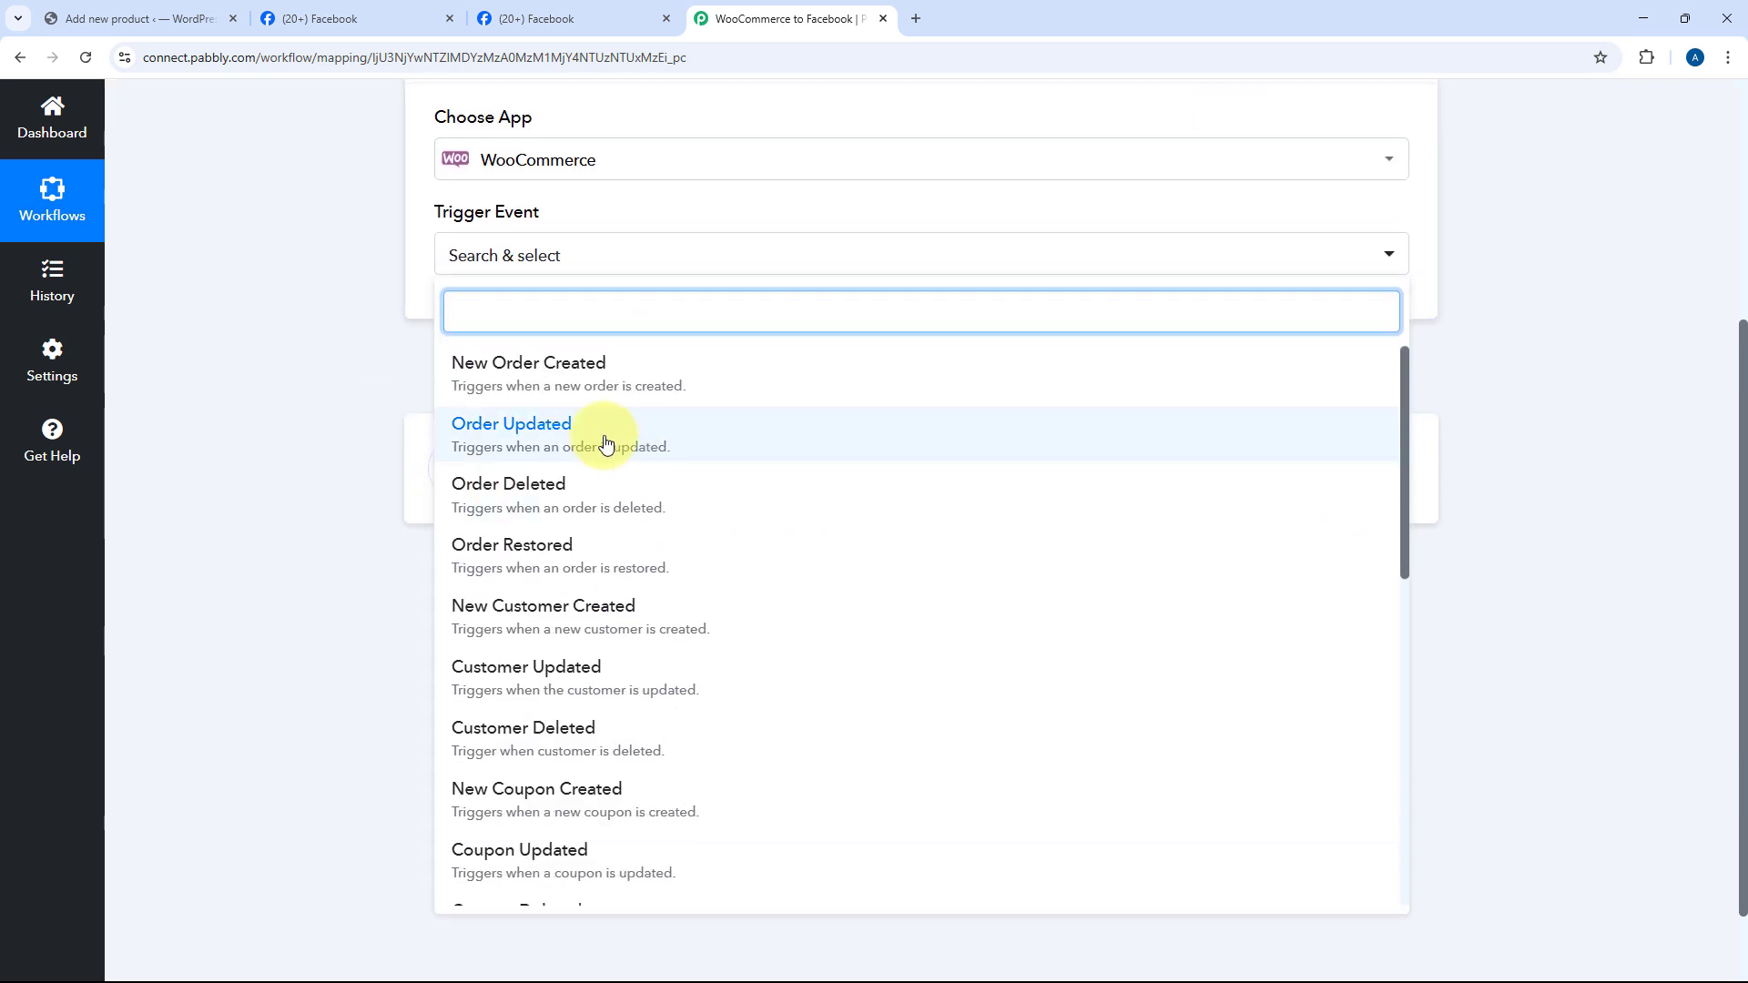
scroll(607, 443, "down", 4)
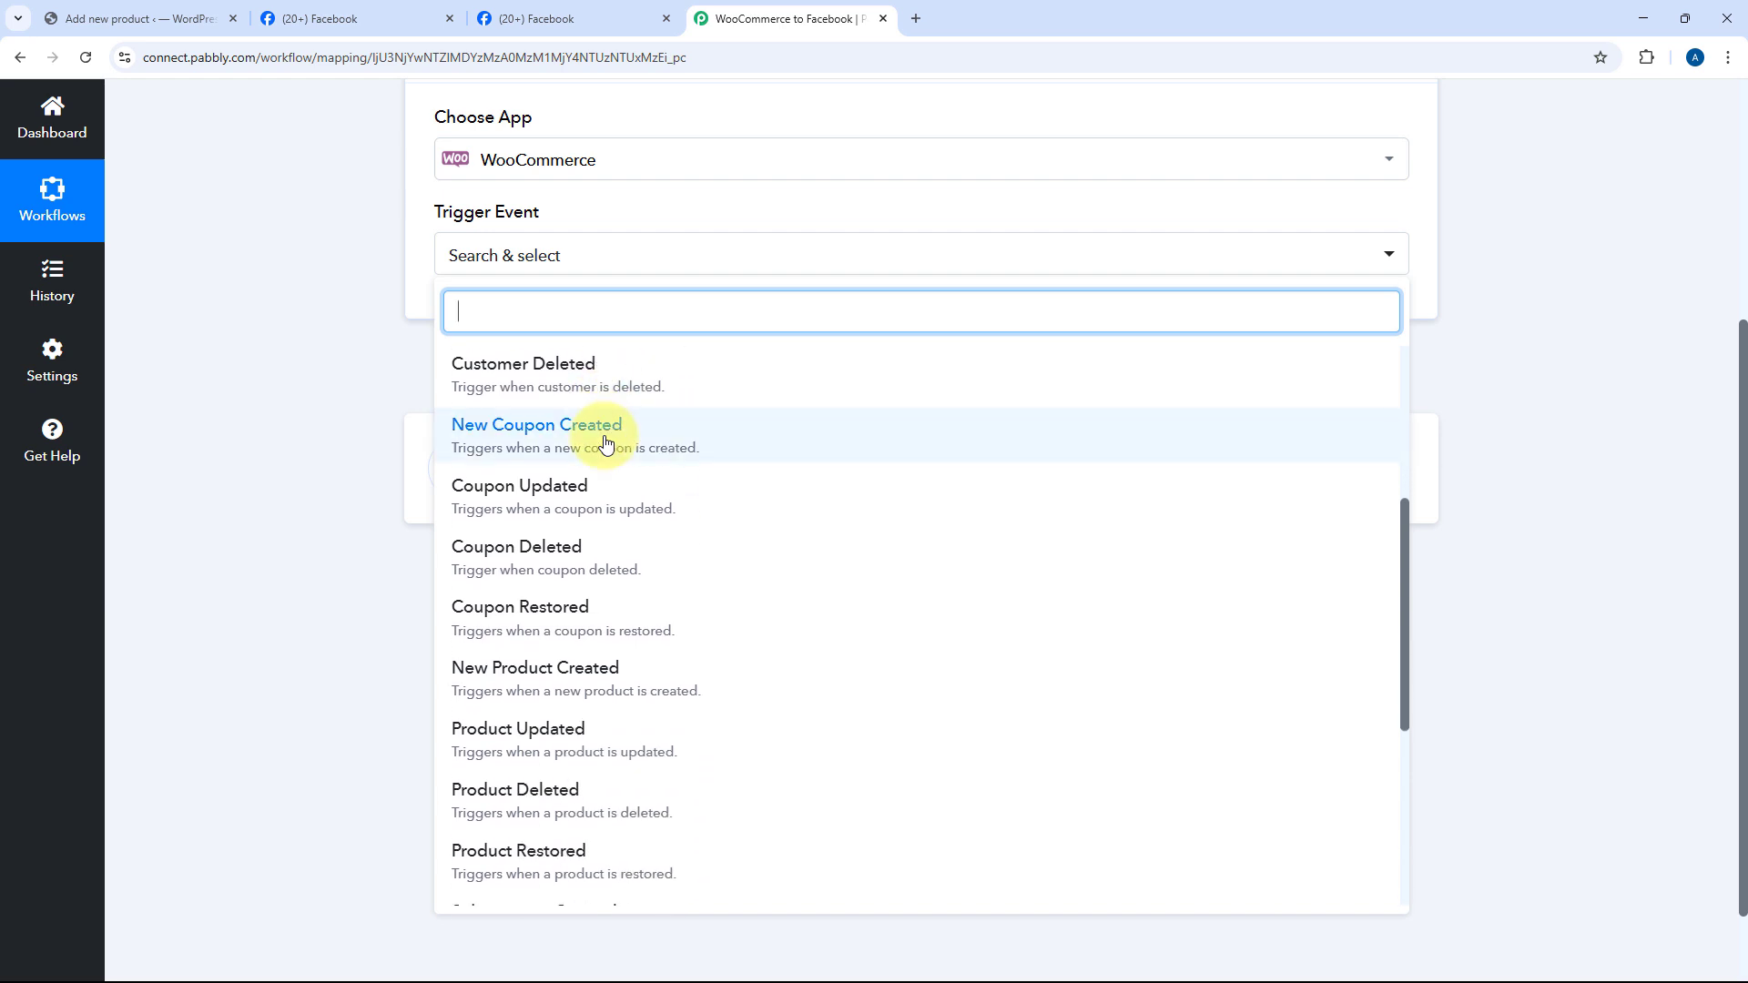
scroll(605, 441, "down", 5)
scroll(583, 364, "up", 3)
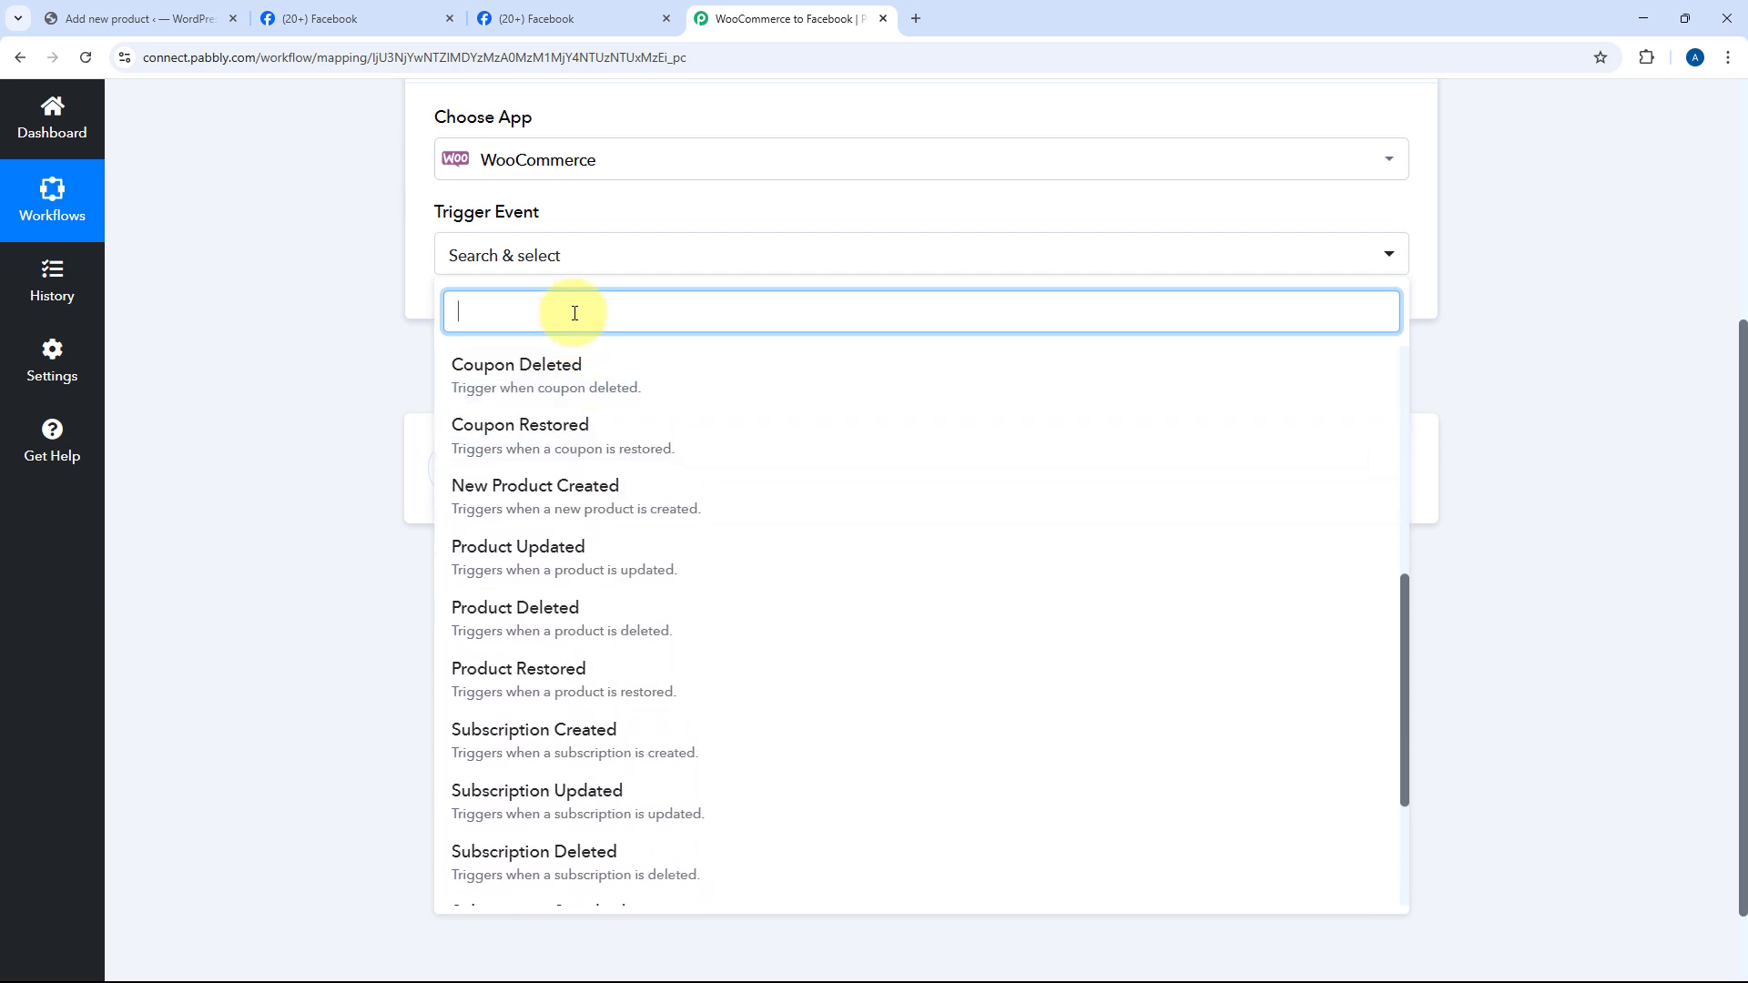
type("Pr")
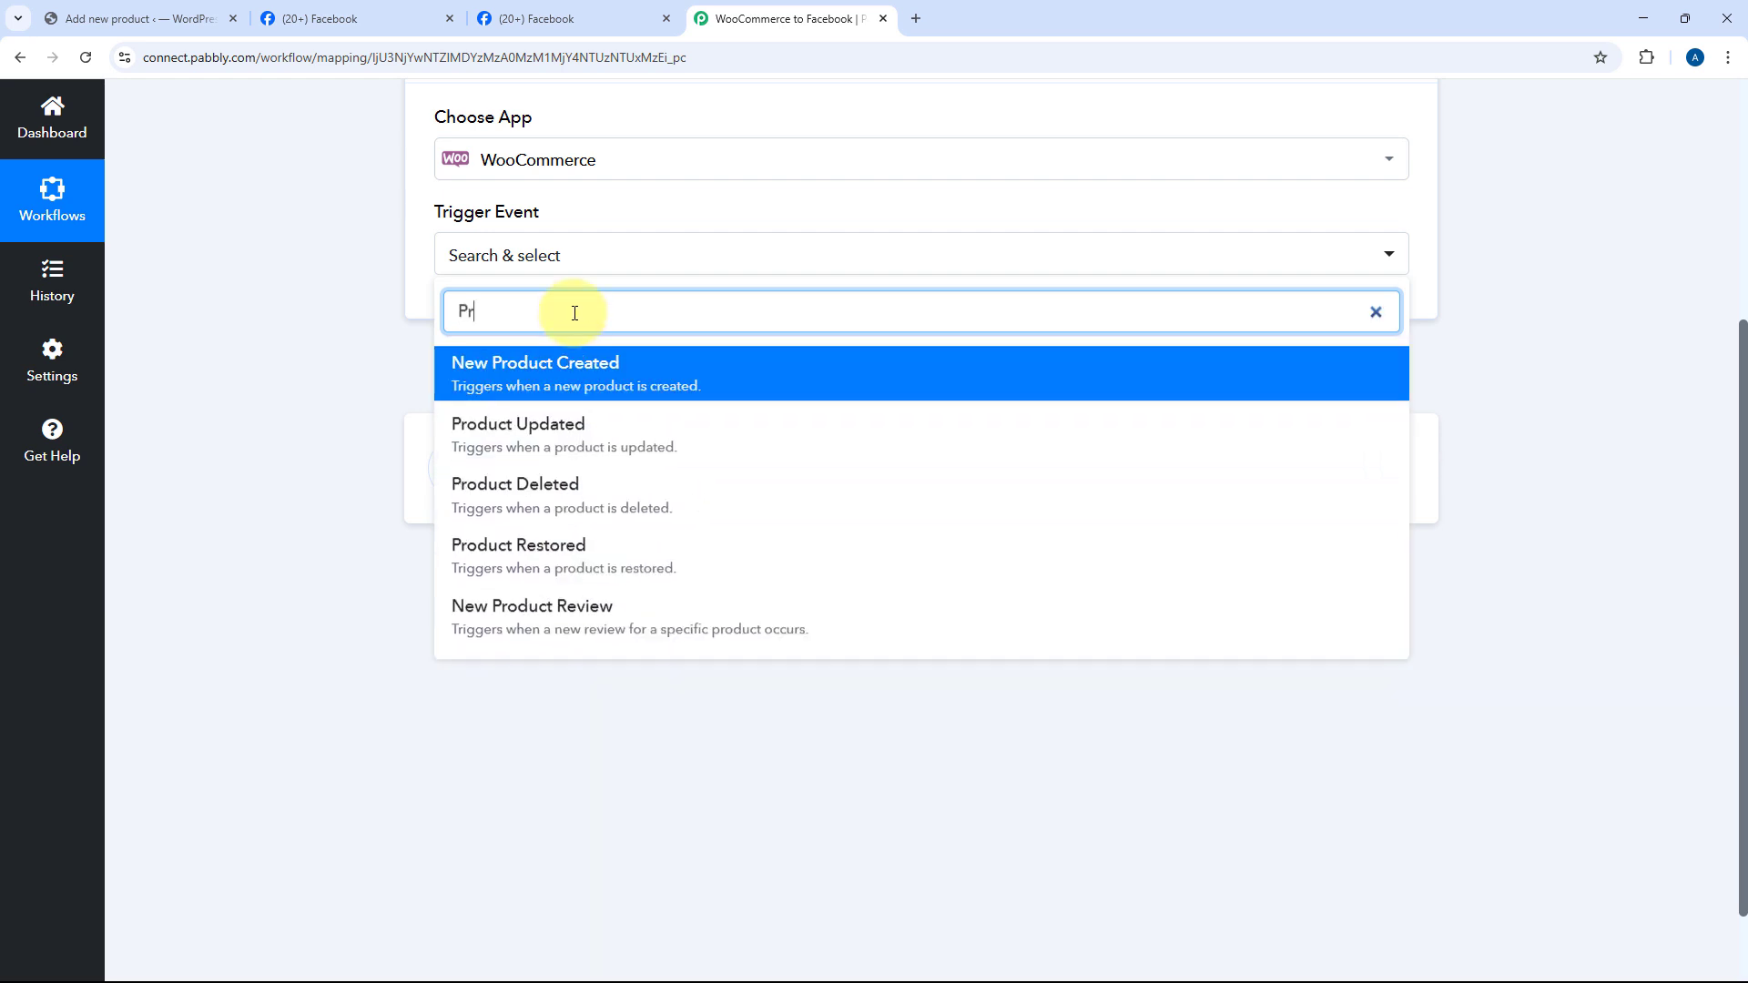
left_click(539, 364)
scroll(310, 403, "up", 2)
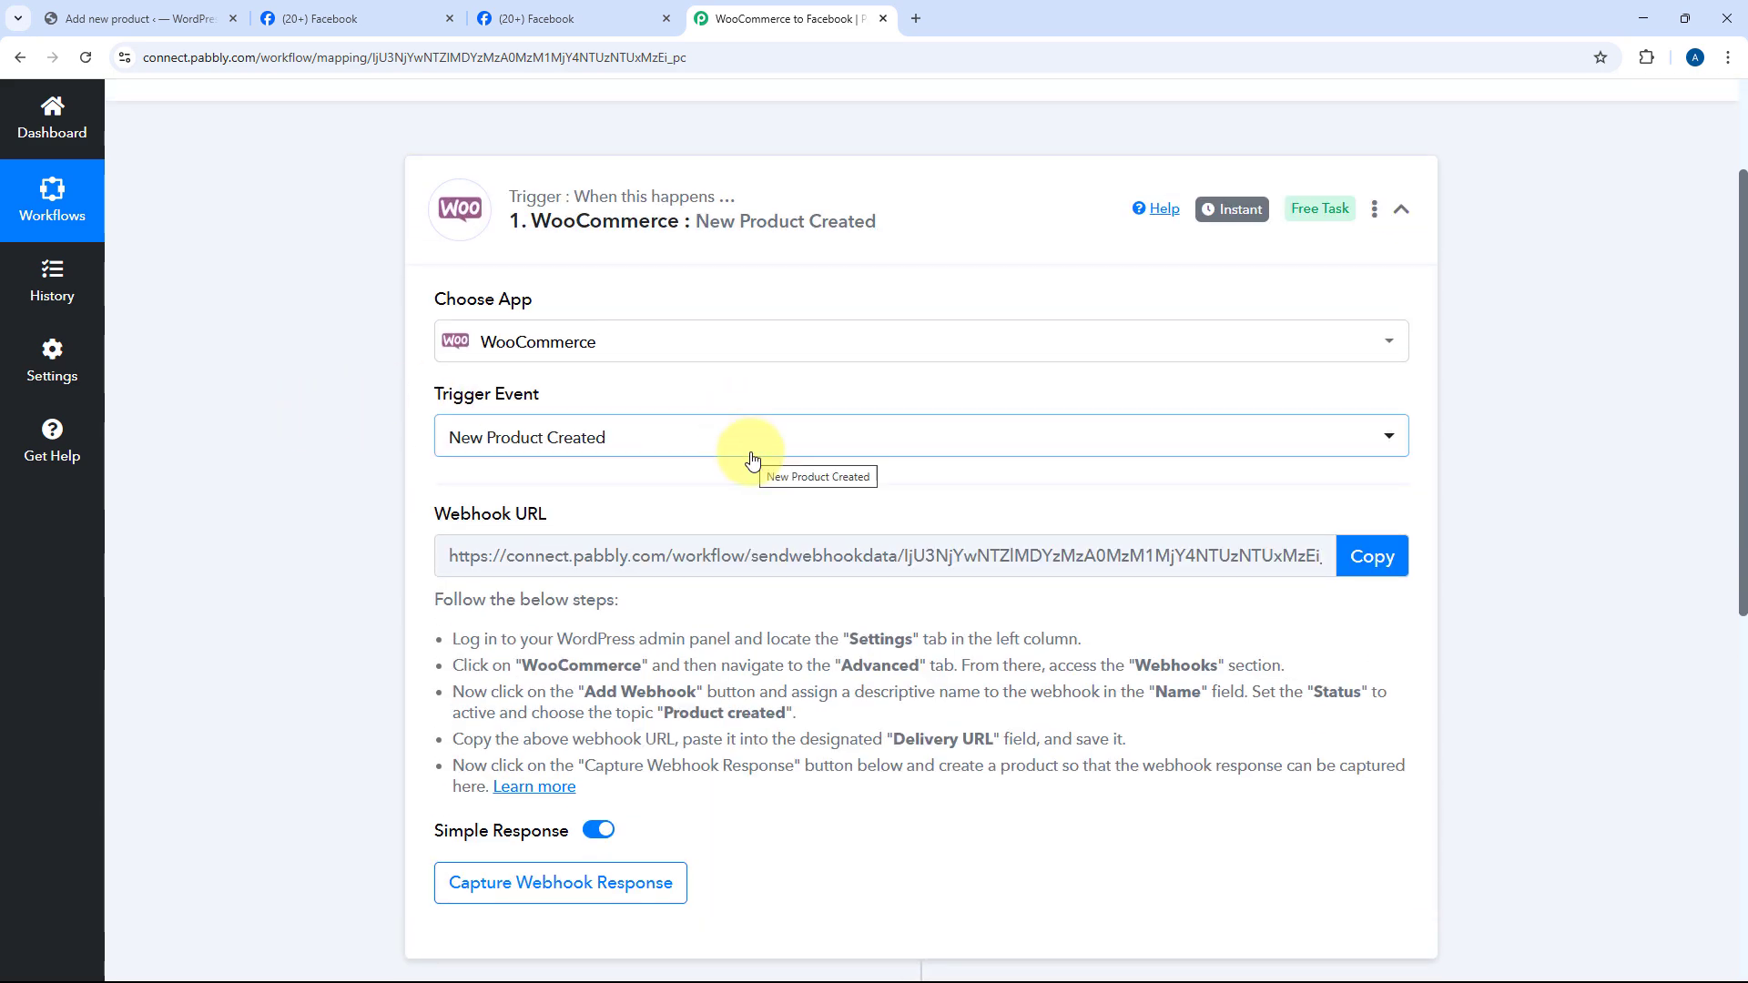
Step: Review the webhook setup instructions, copy the WooCommerce trigger's webhook URL and switch to the WordPress admin
scroll(847, 515, "down", 2)
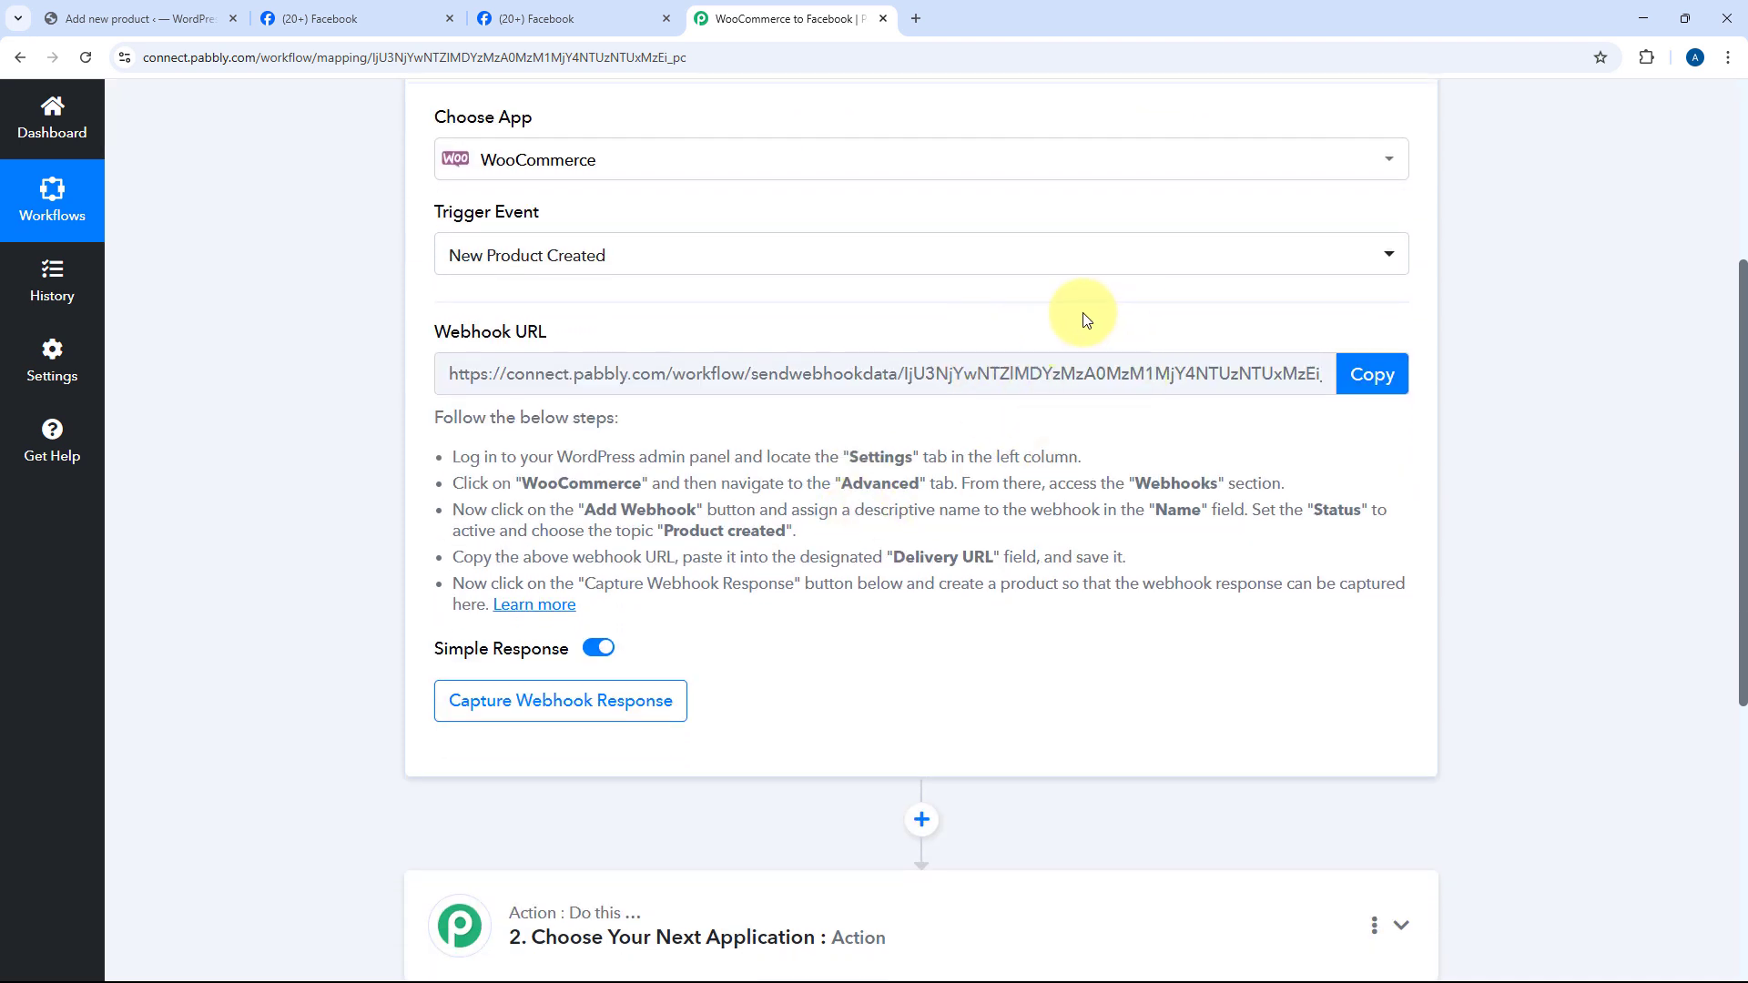
left_click_drag(421, 425, 590, 598)
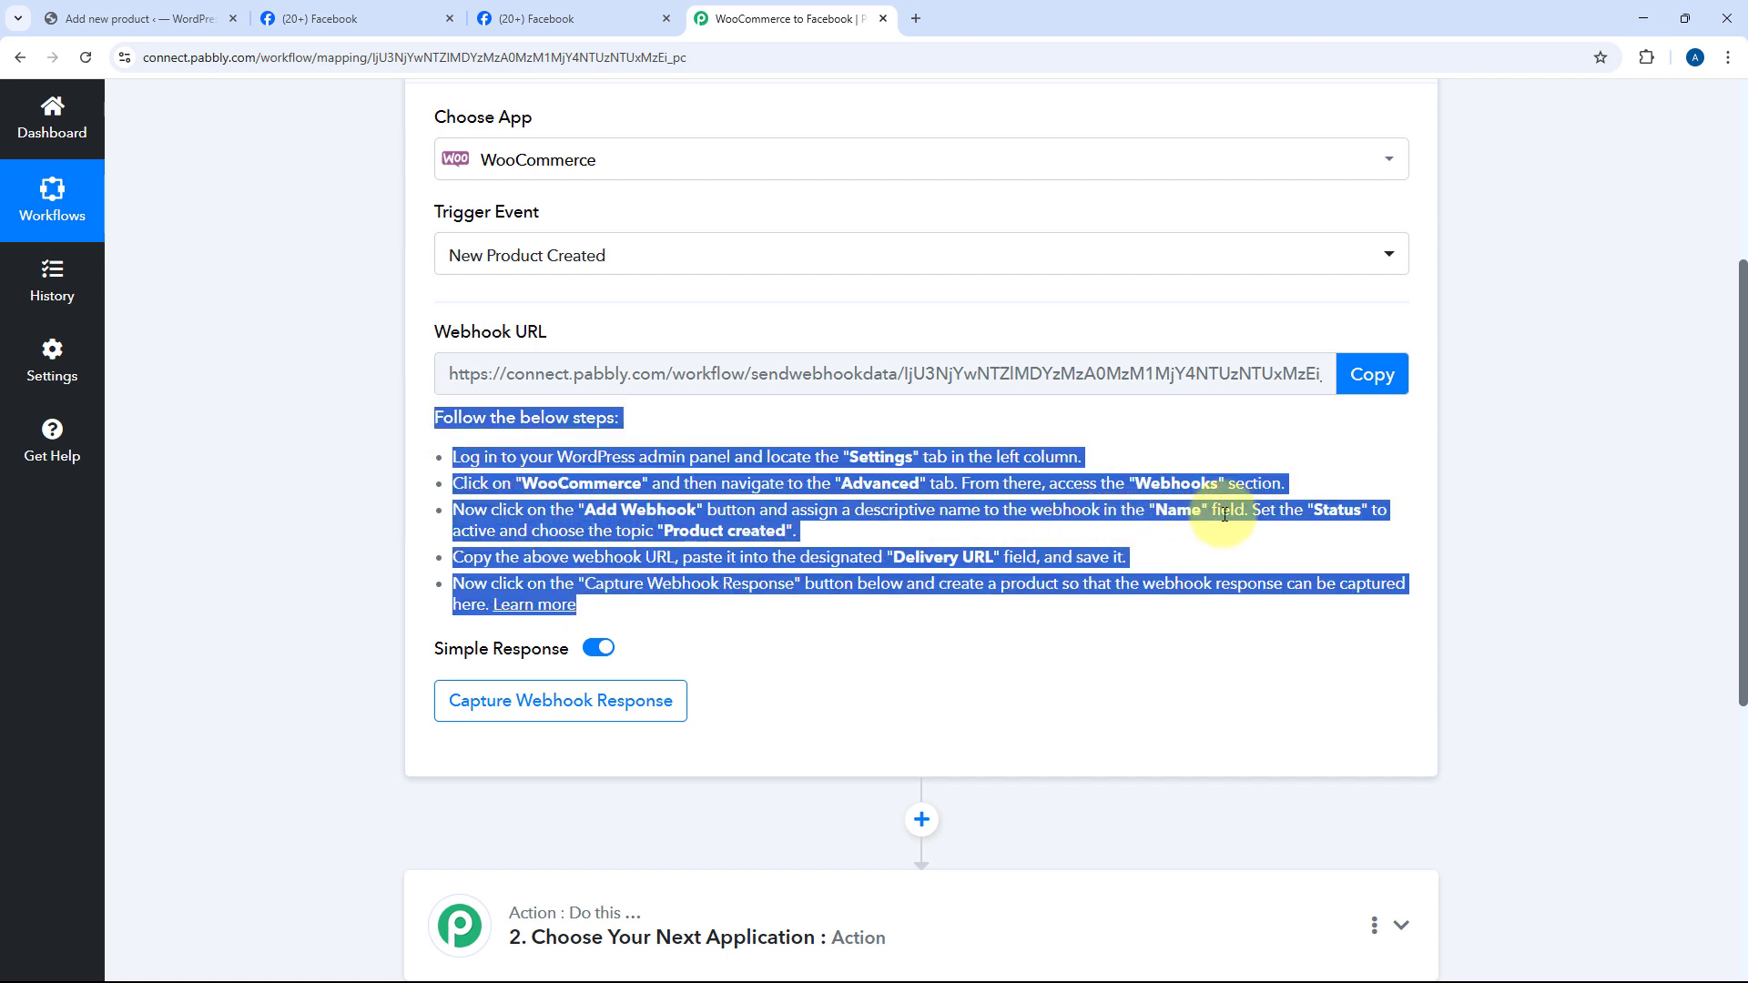
left_click(1372, 374)
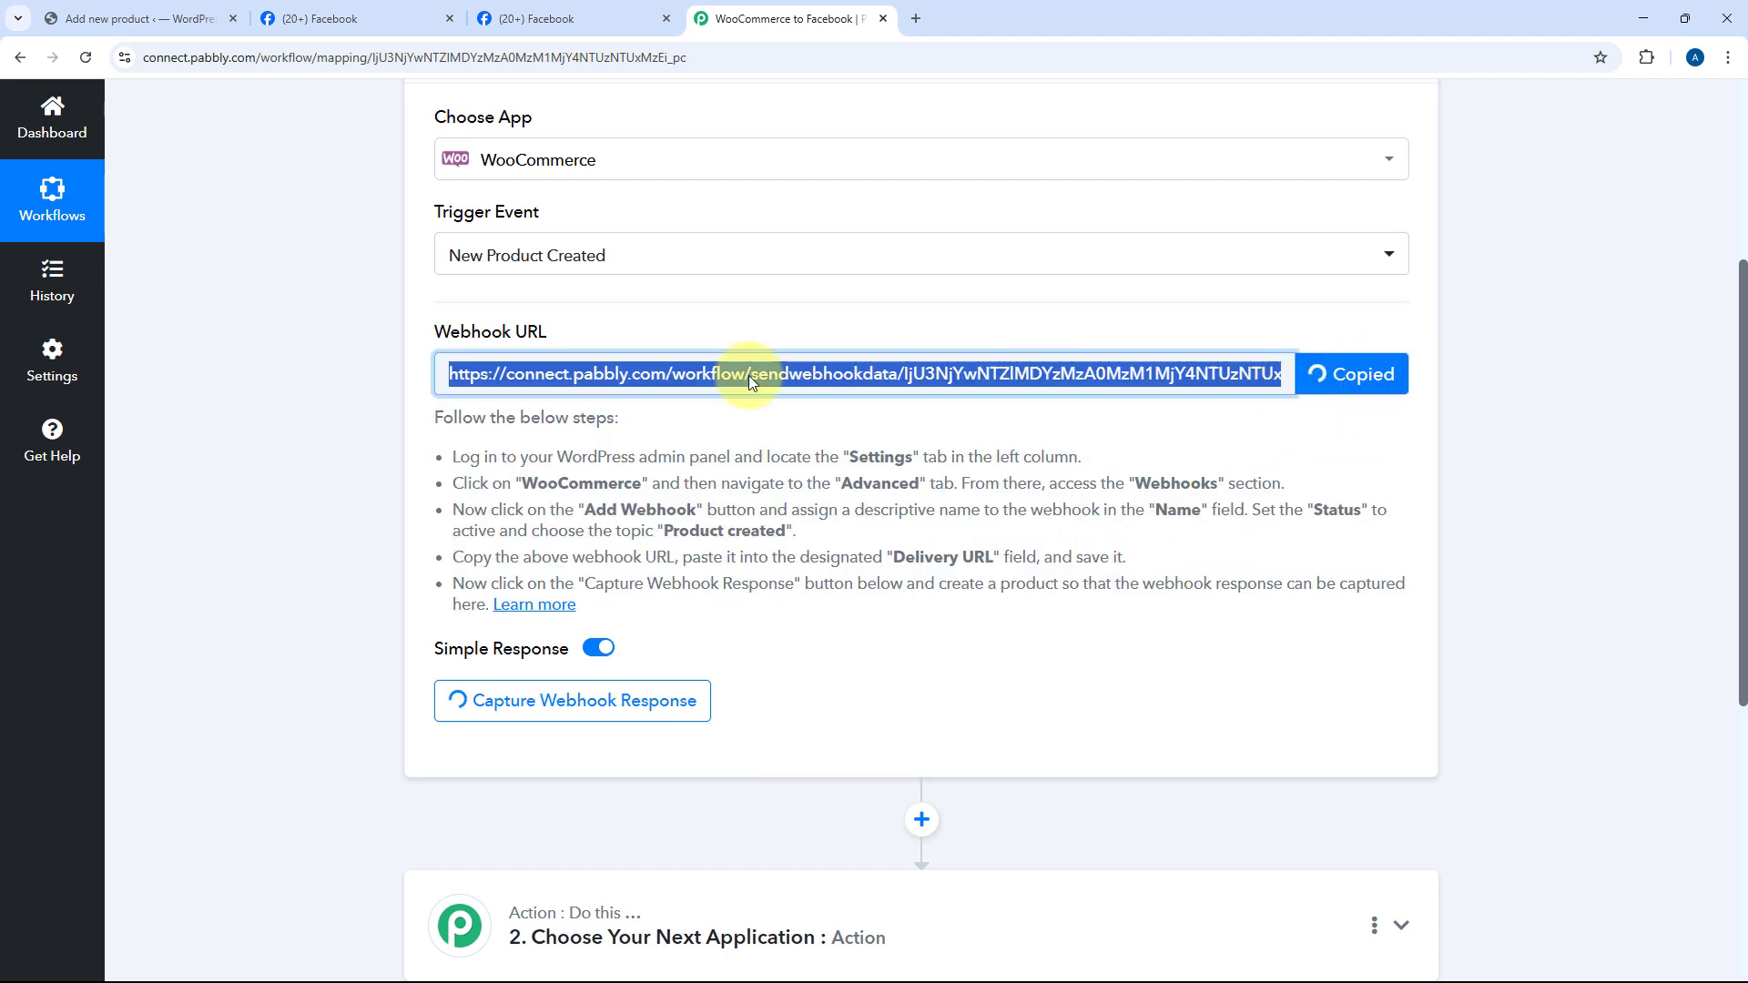
left_click(145, 7)
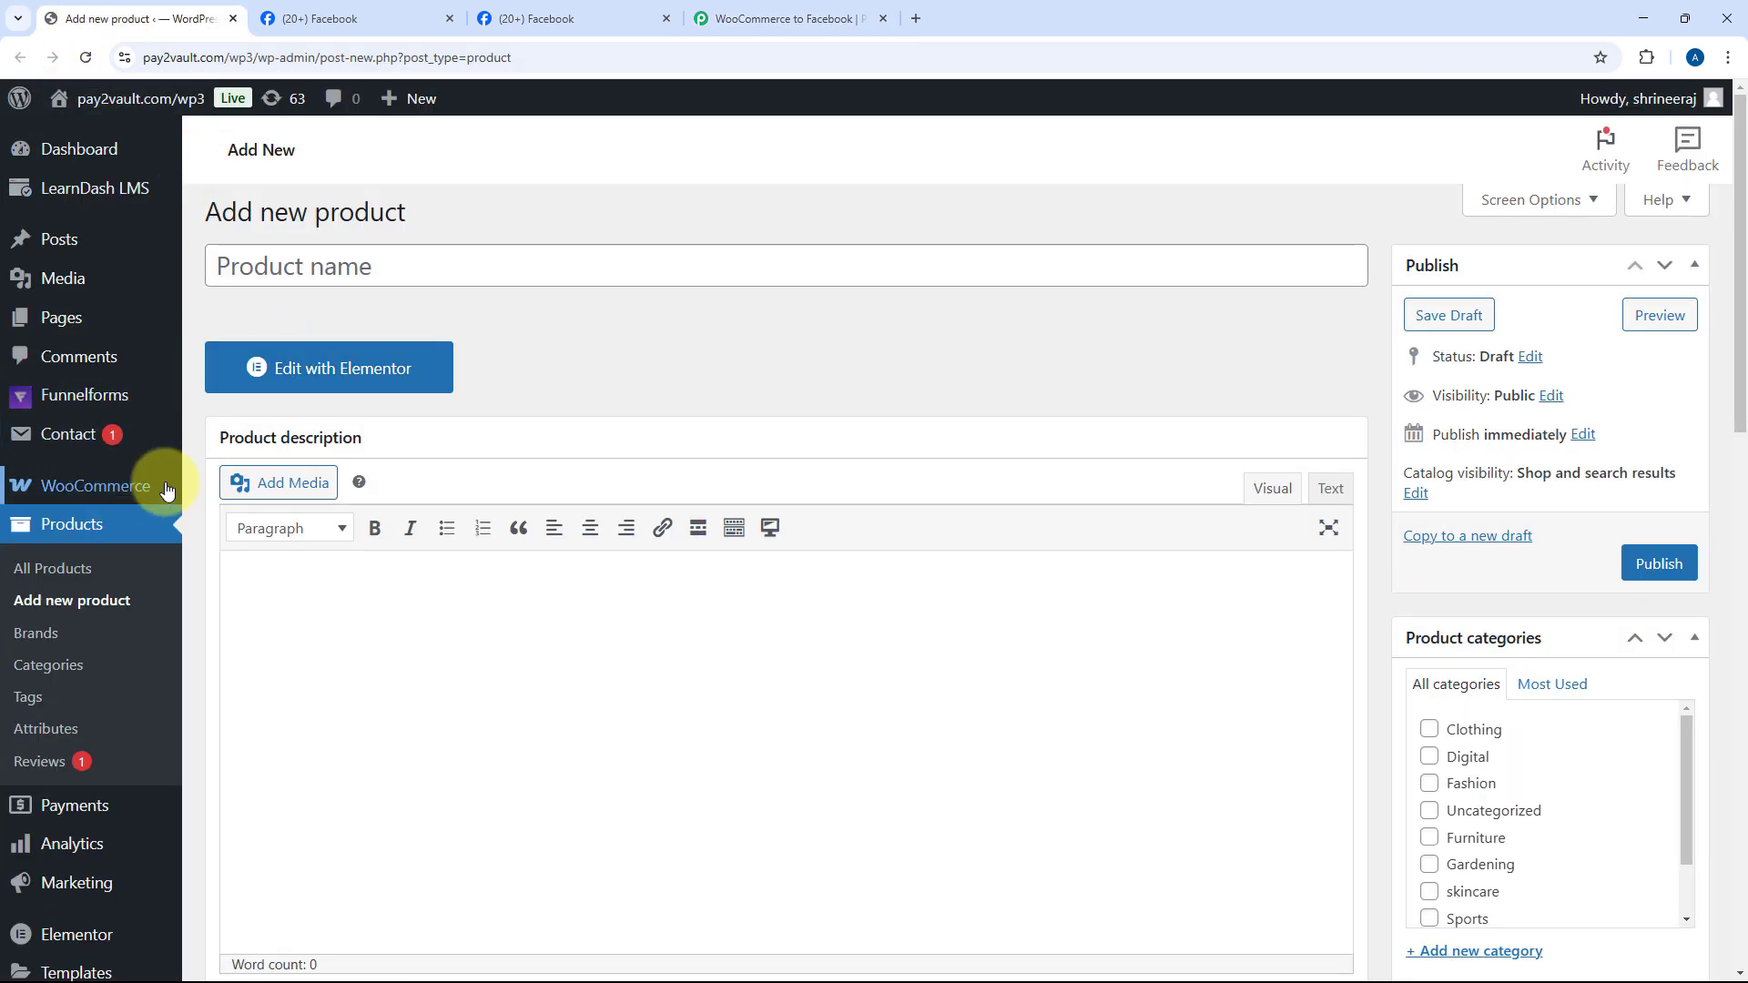
Step: Go to the webhooks section of WooCommerce's advanced settings and start adding a new webhook
mouse_move(114, 492)
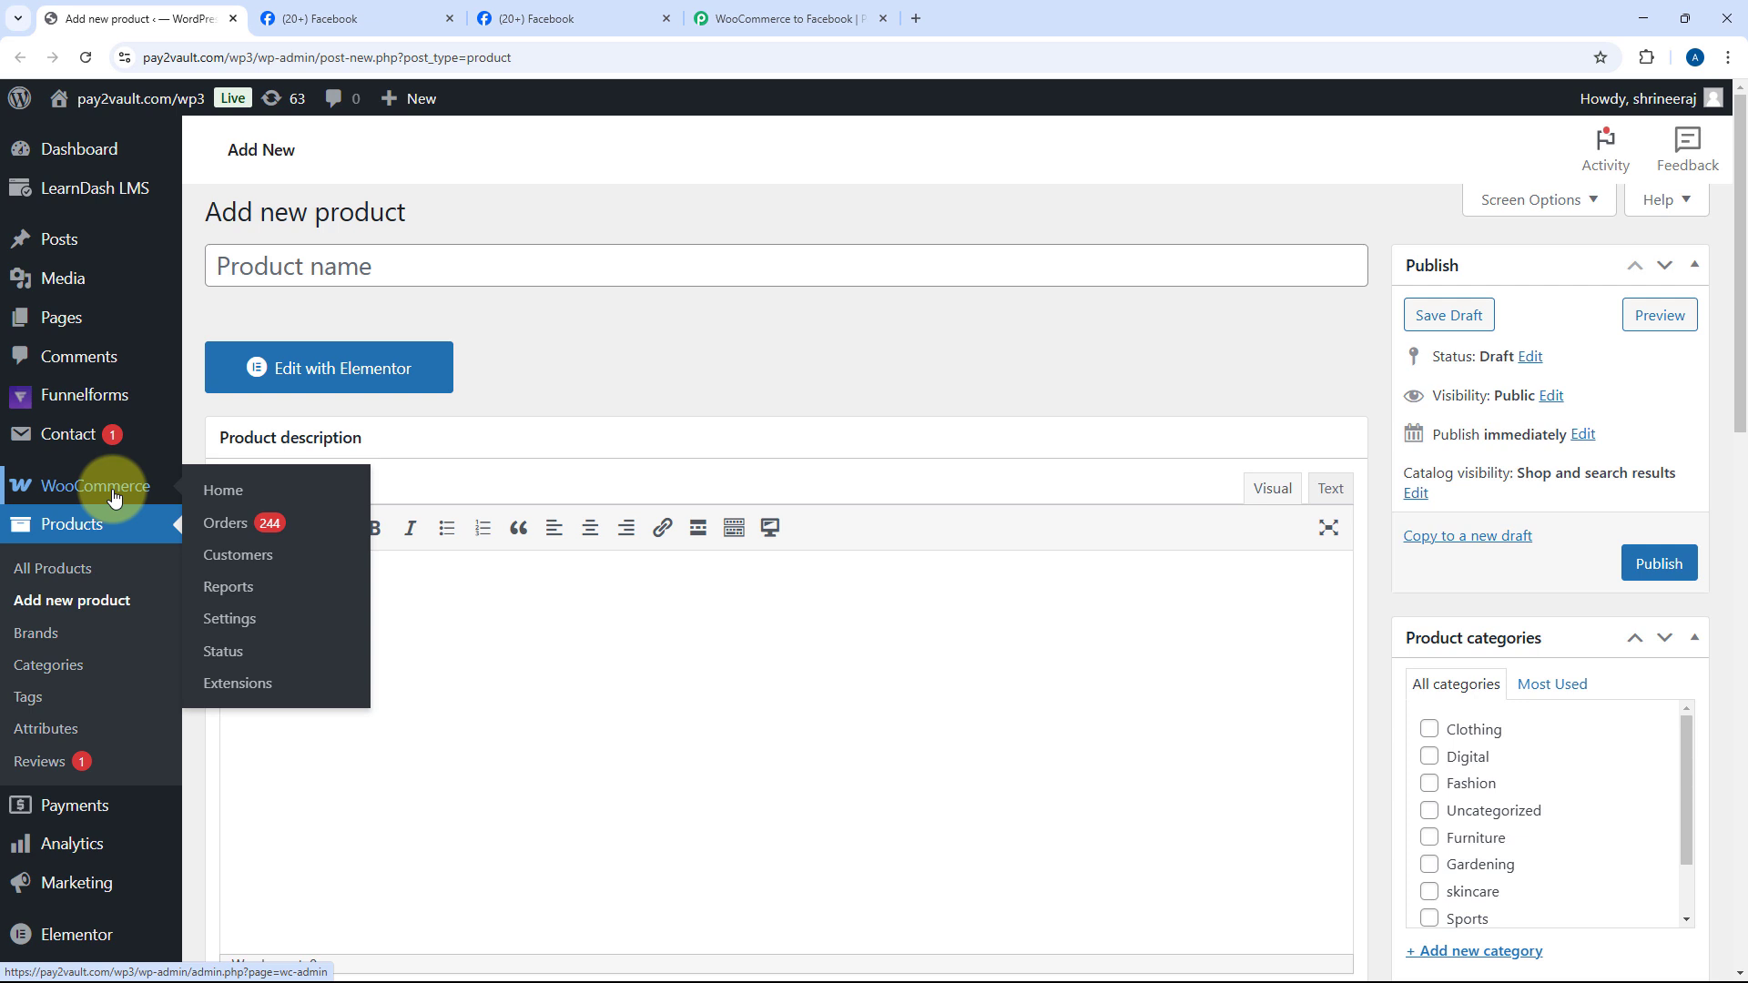
left_click(228, 617)
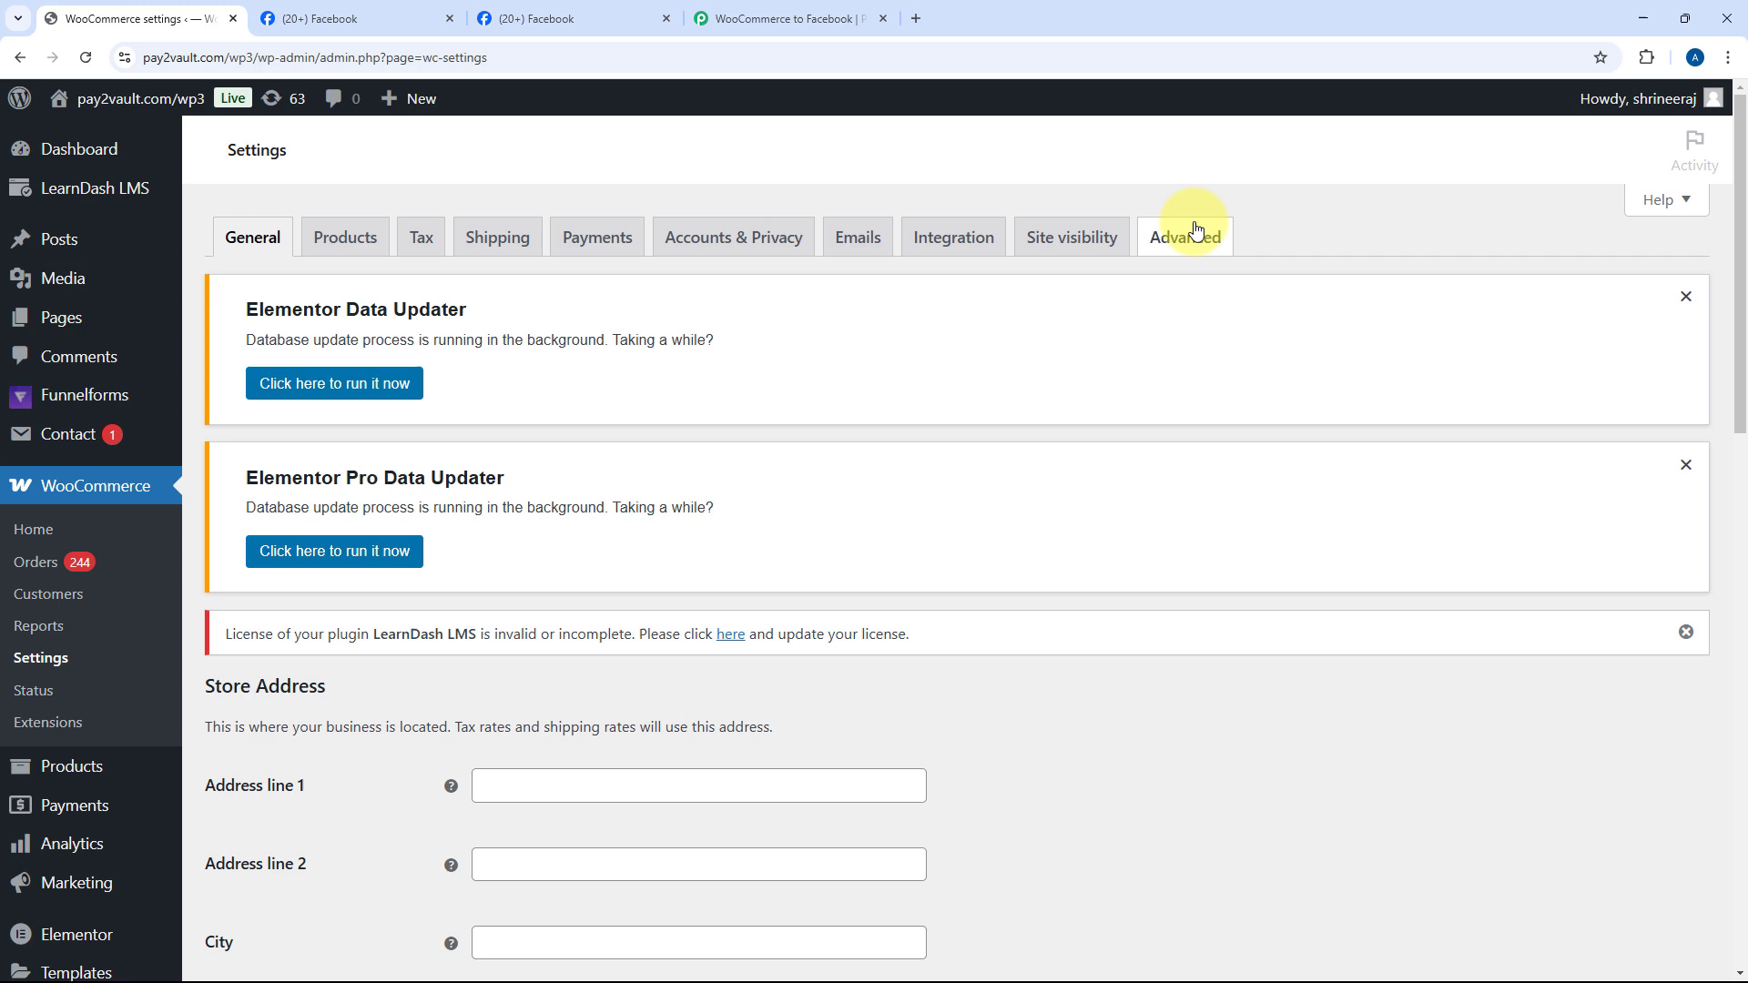
left_click(1195, 232)
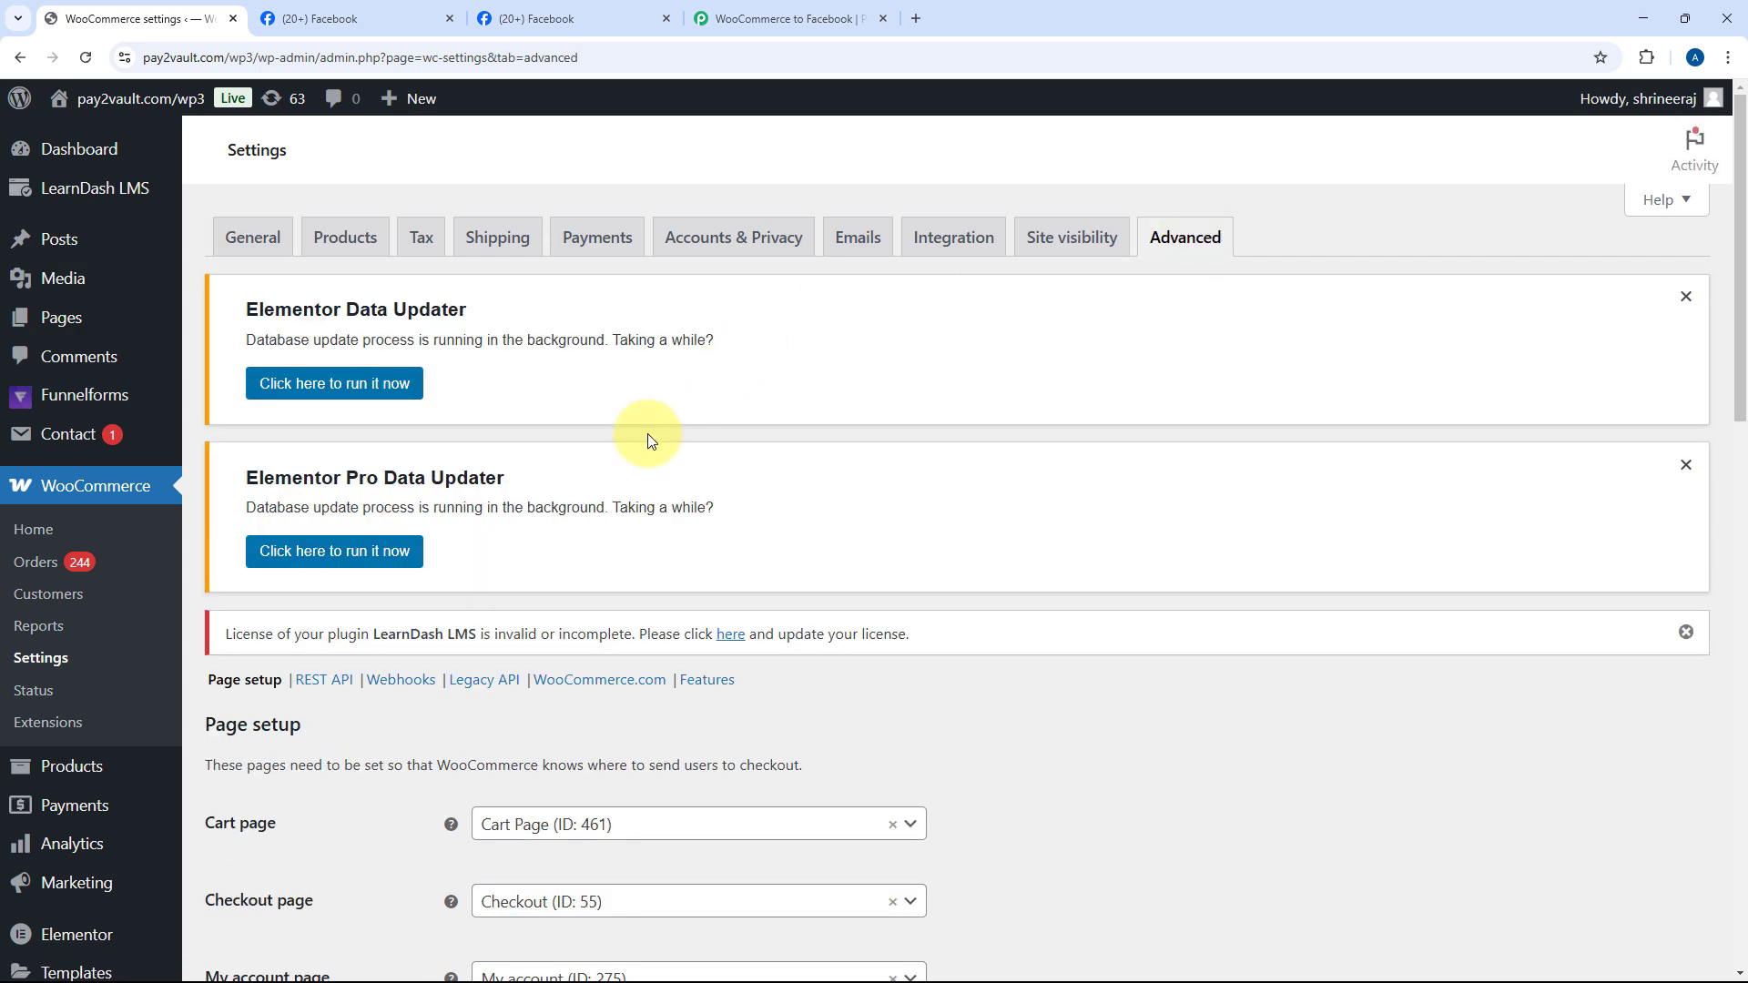
scroll(648, 433, "down", 2)
left_click(390, 500)
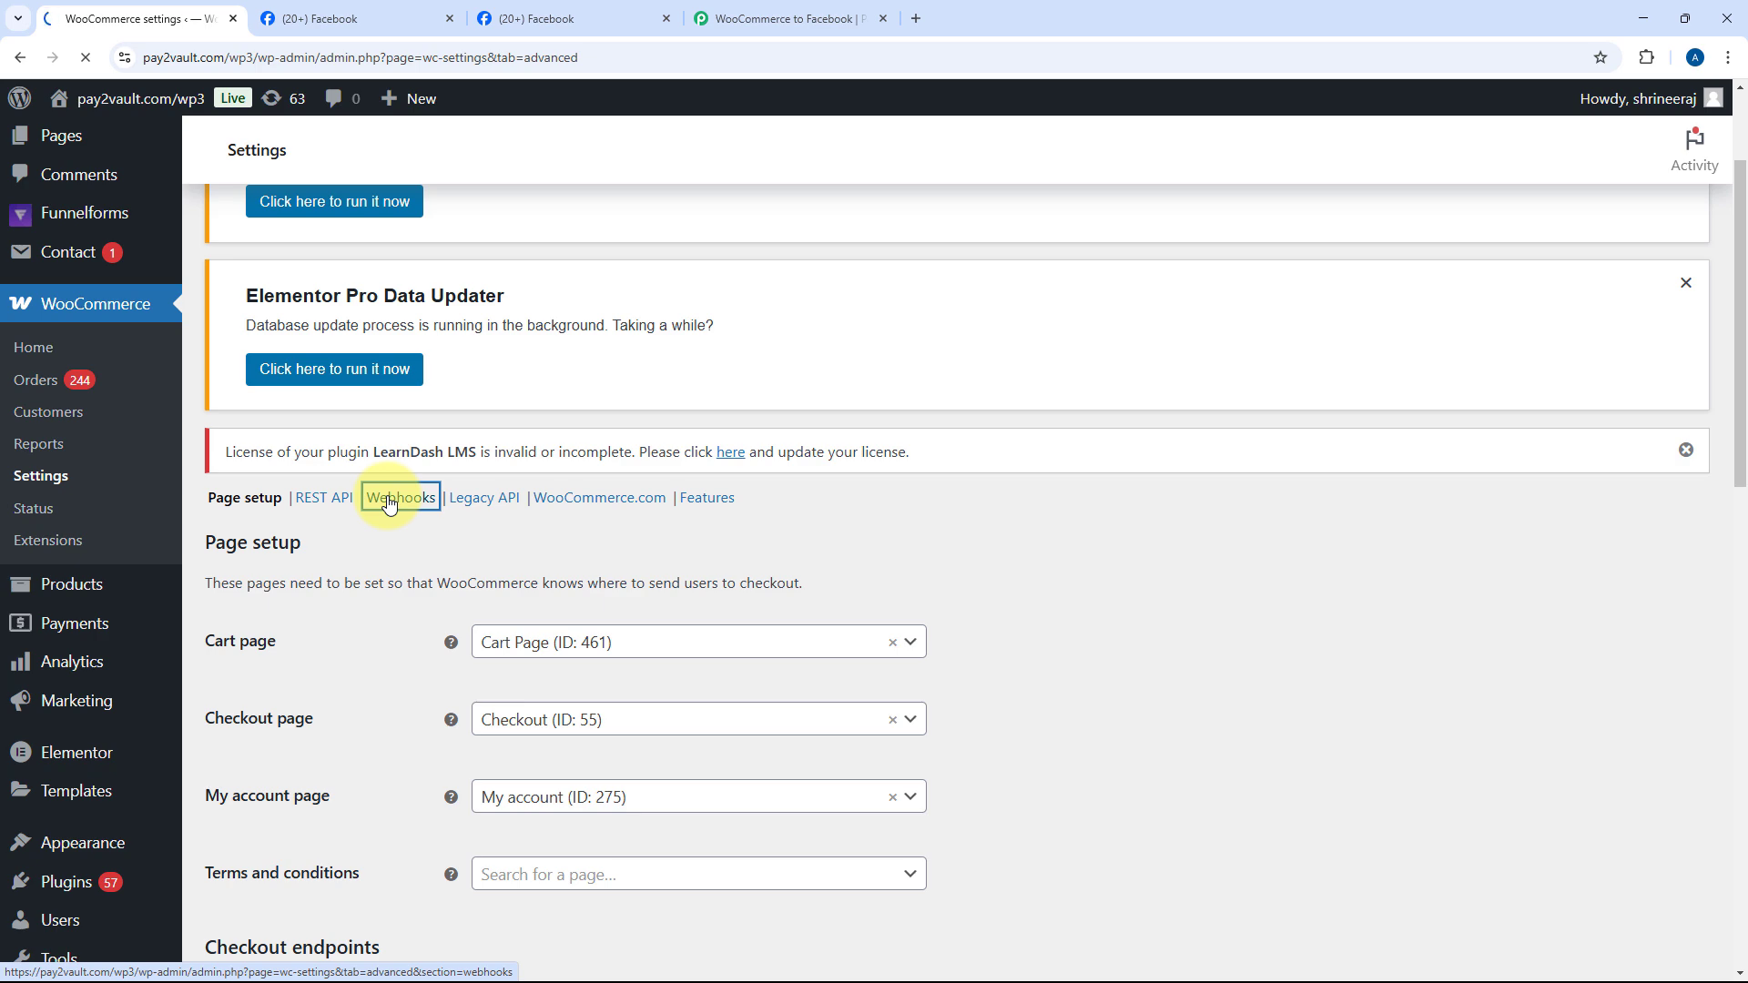
scroll(366, 472, "down", 3)
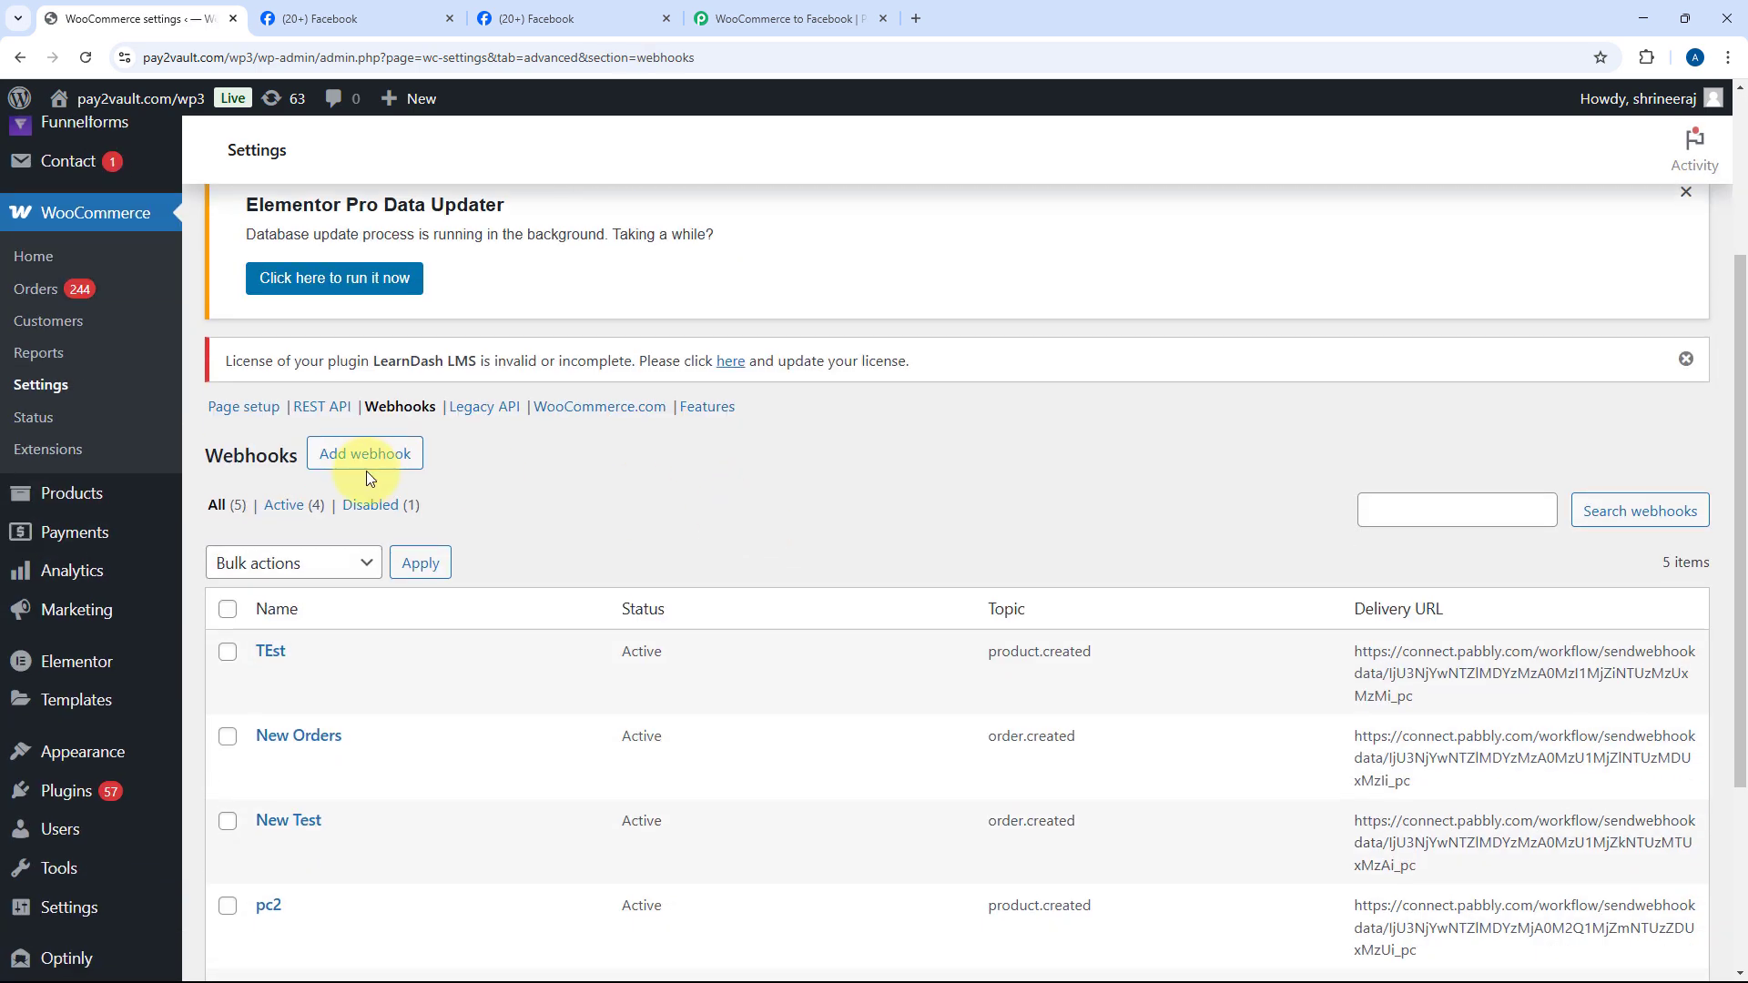
left_click(378, 466)
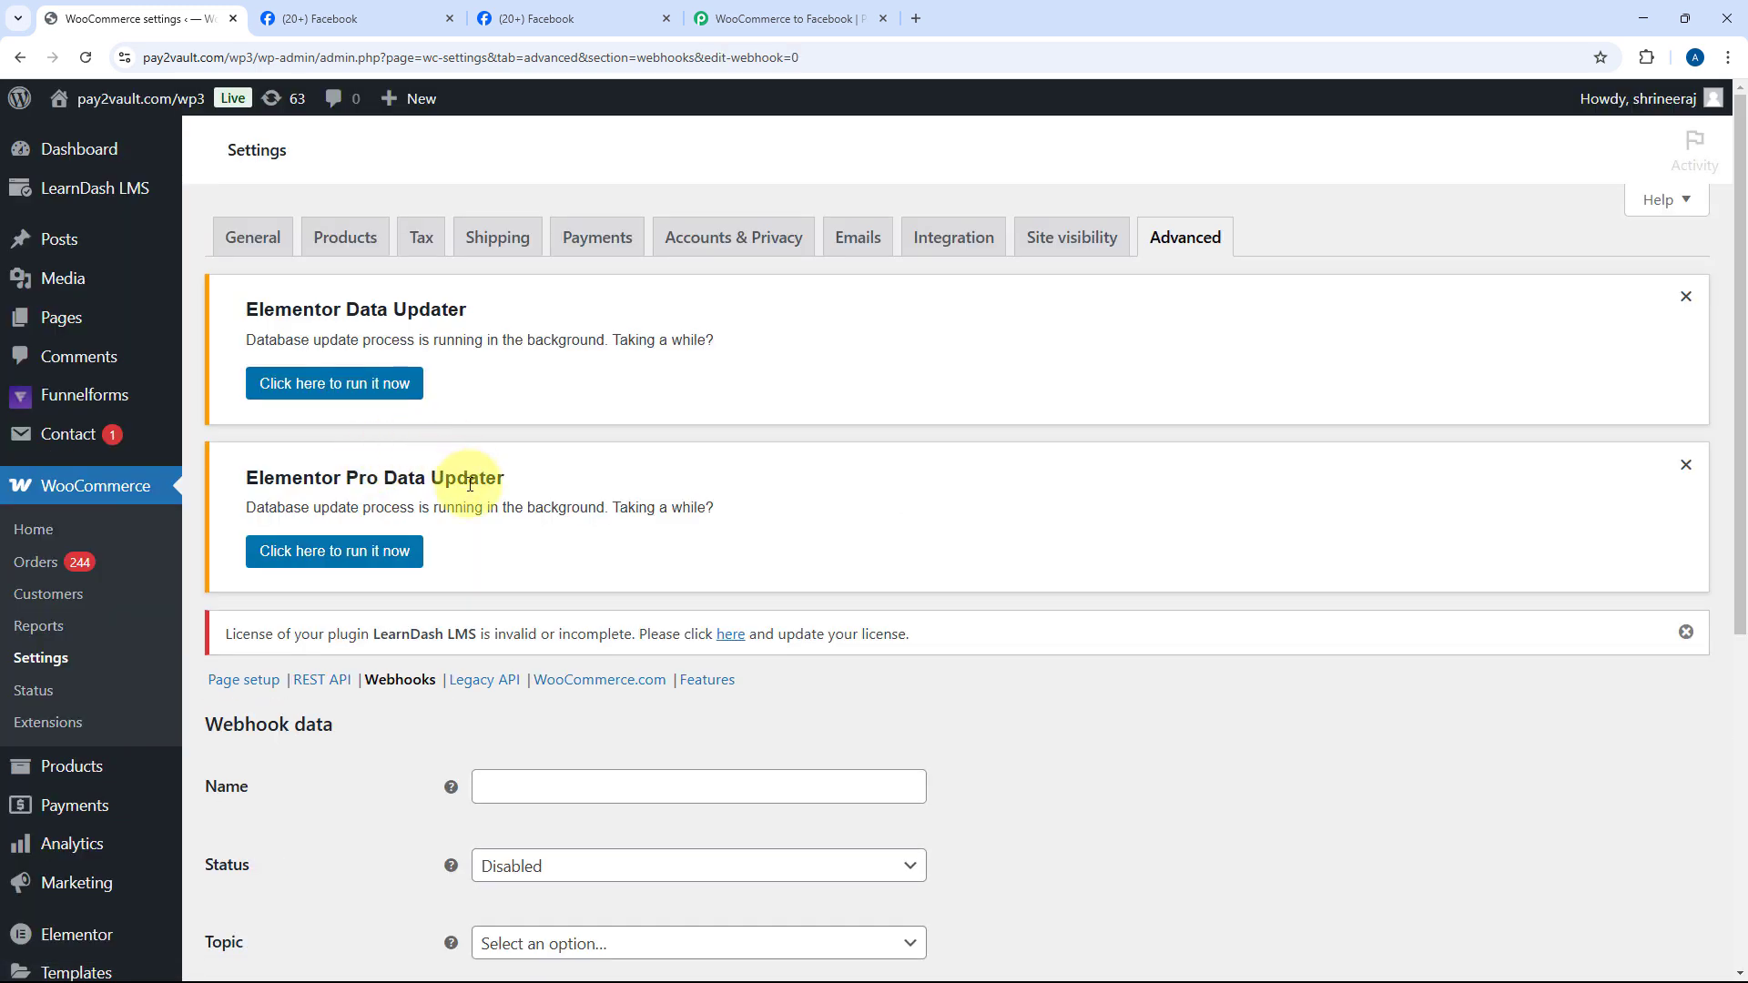
Step: Name the new webhook Pabbly Connect and set its status to Active
scroll(491, 492, "down", 4)
left_click(557, 431)
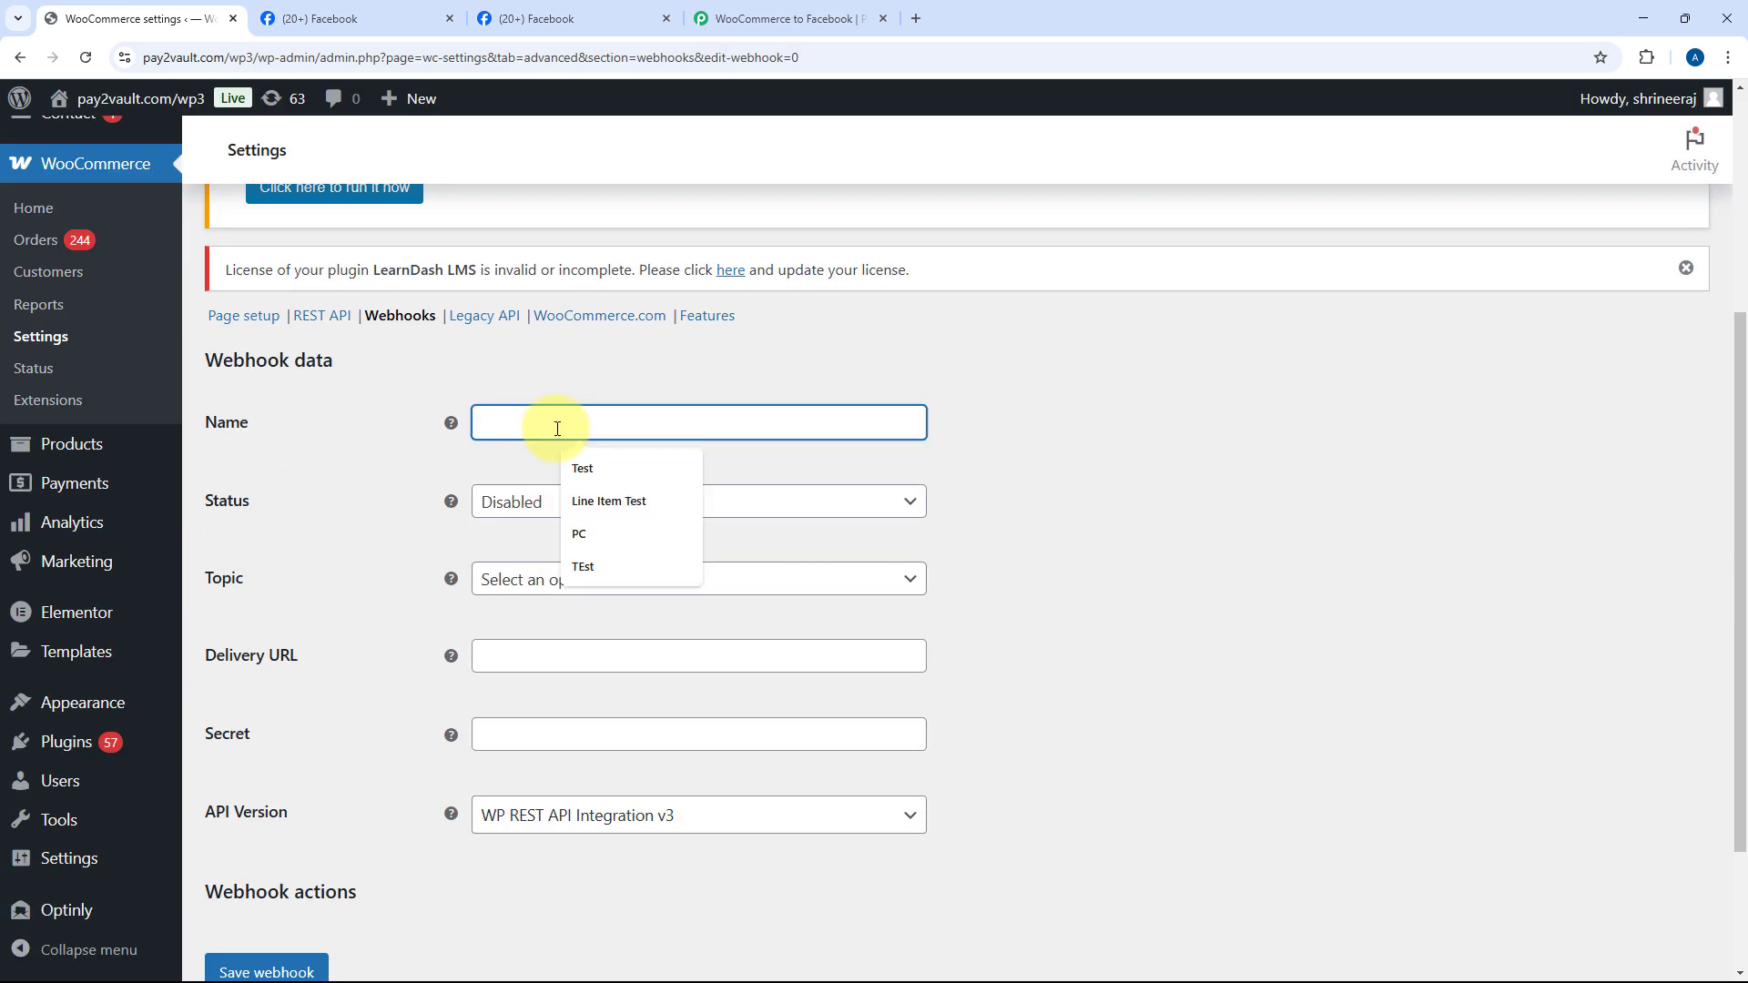
type("Pabbly Connect")
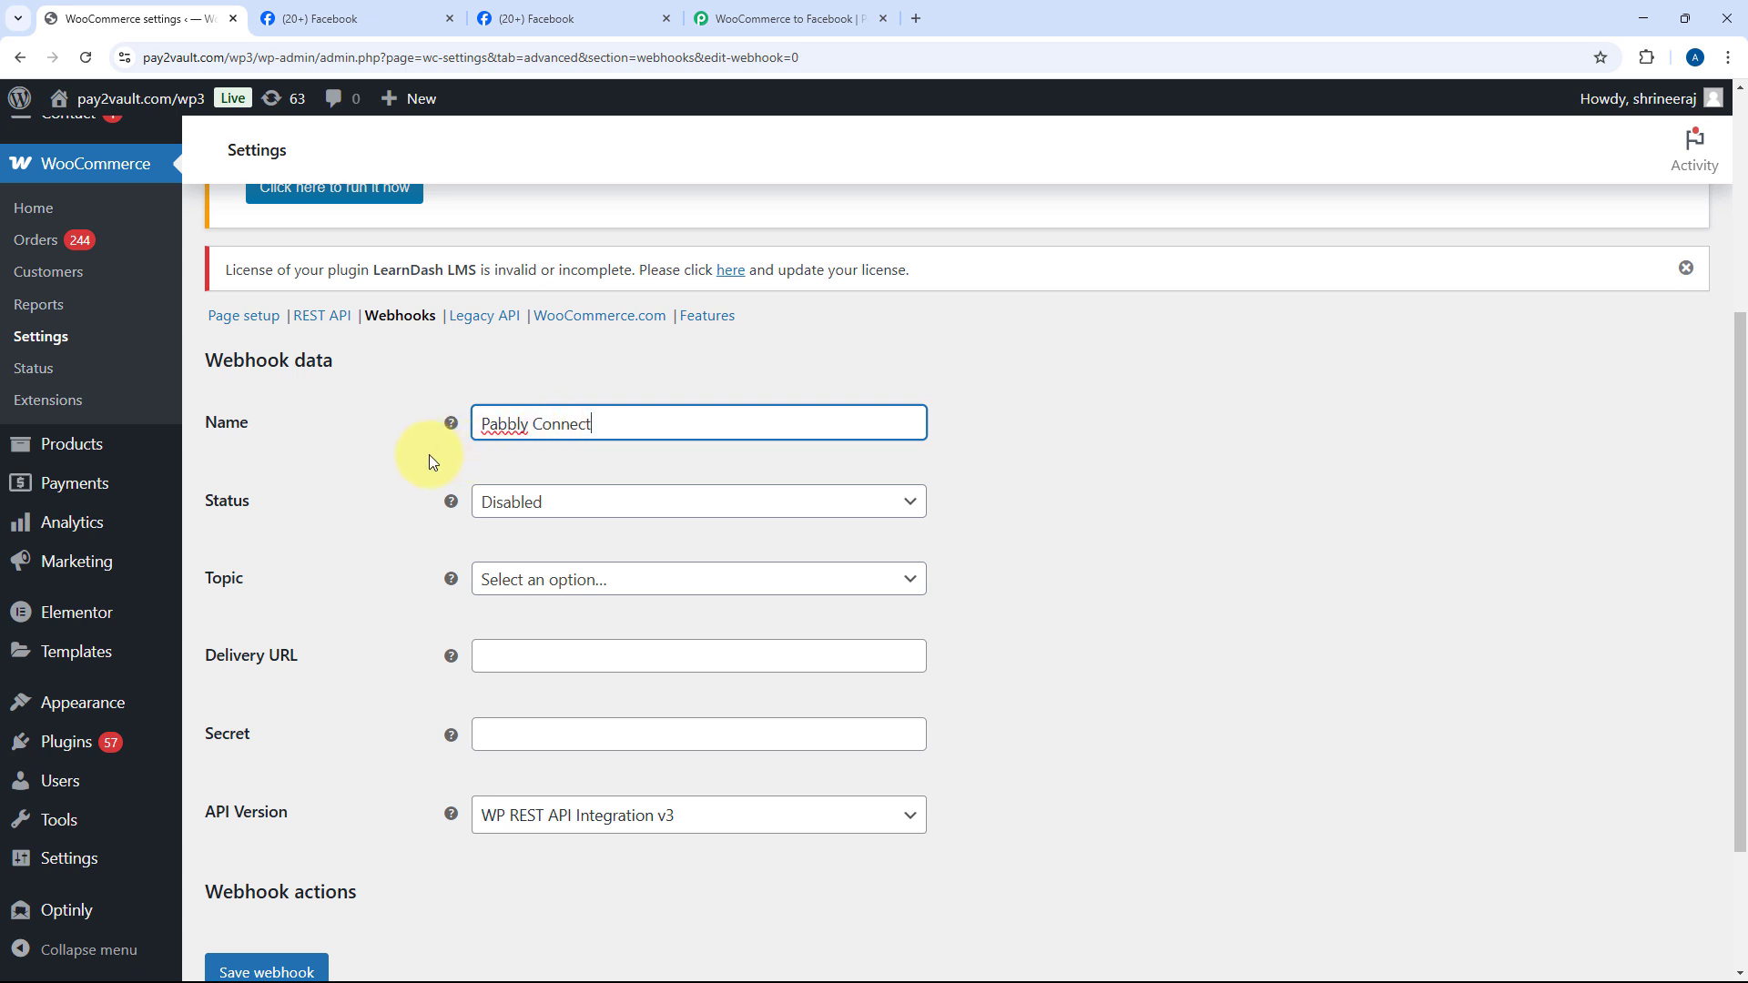
left_click(598, 509)
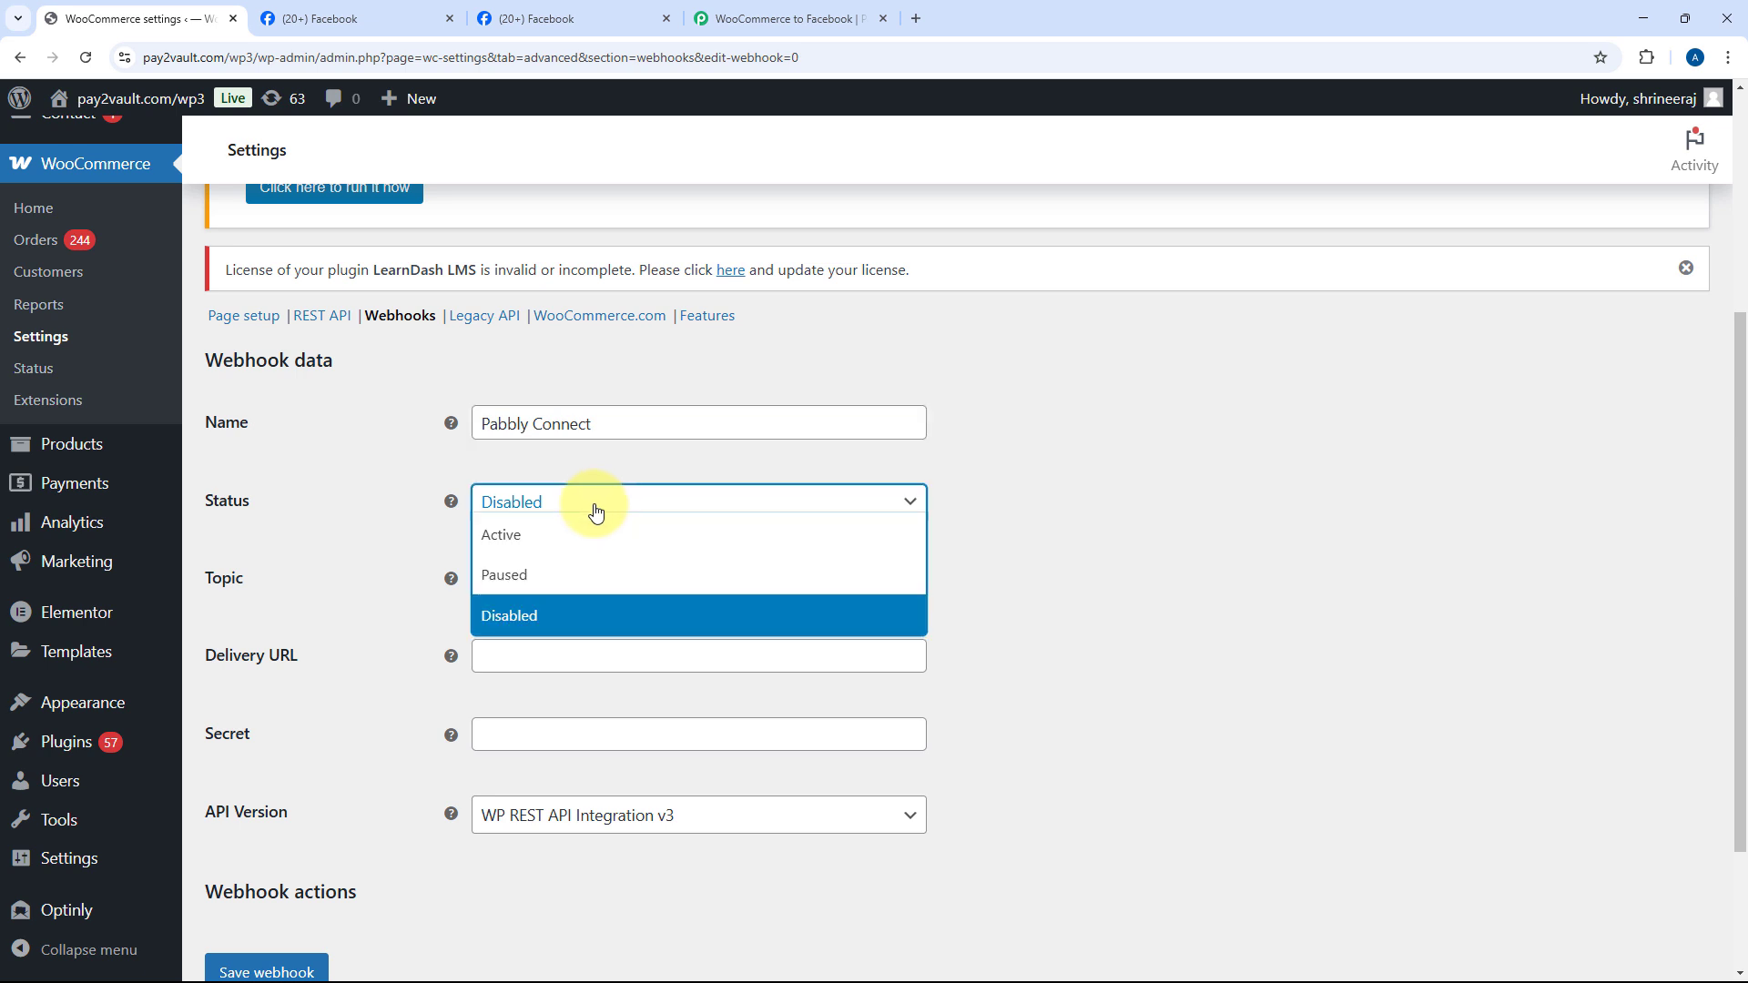
left_click(541, 552)
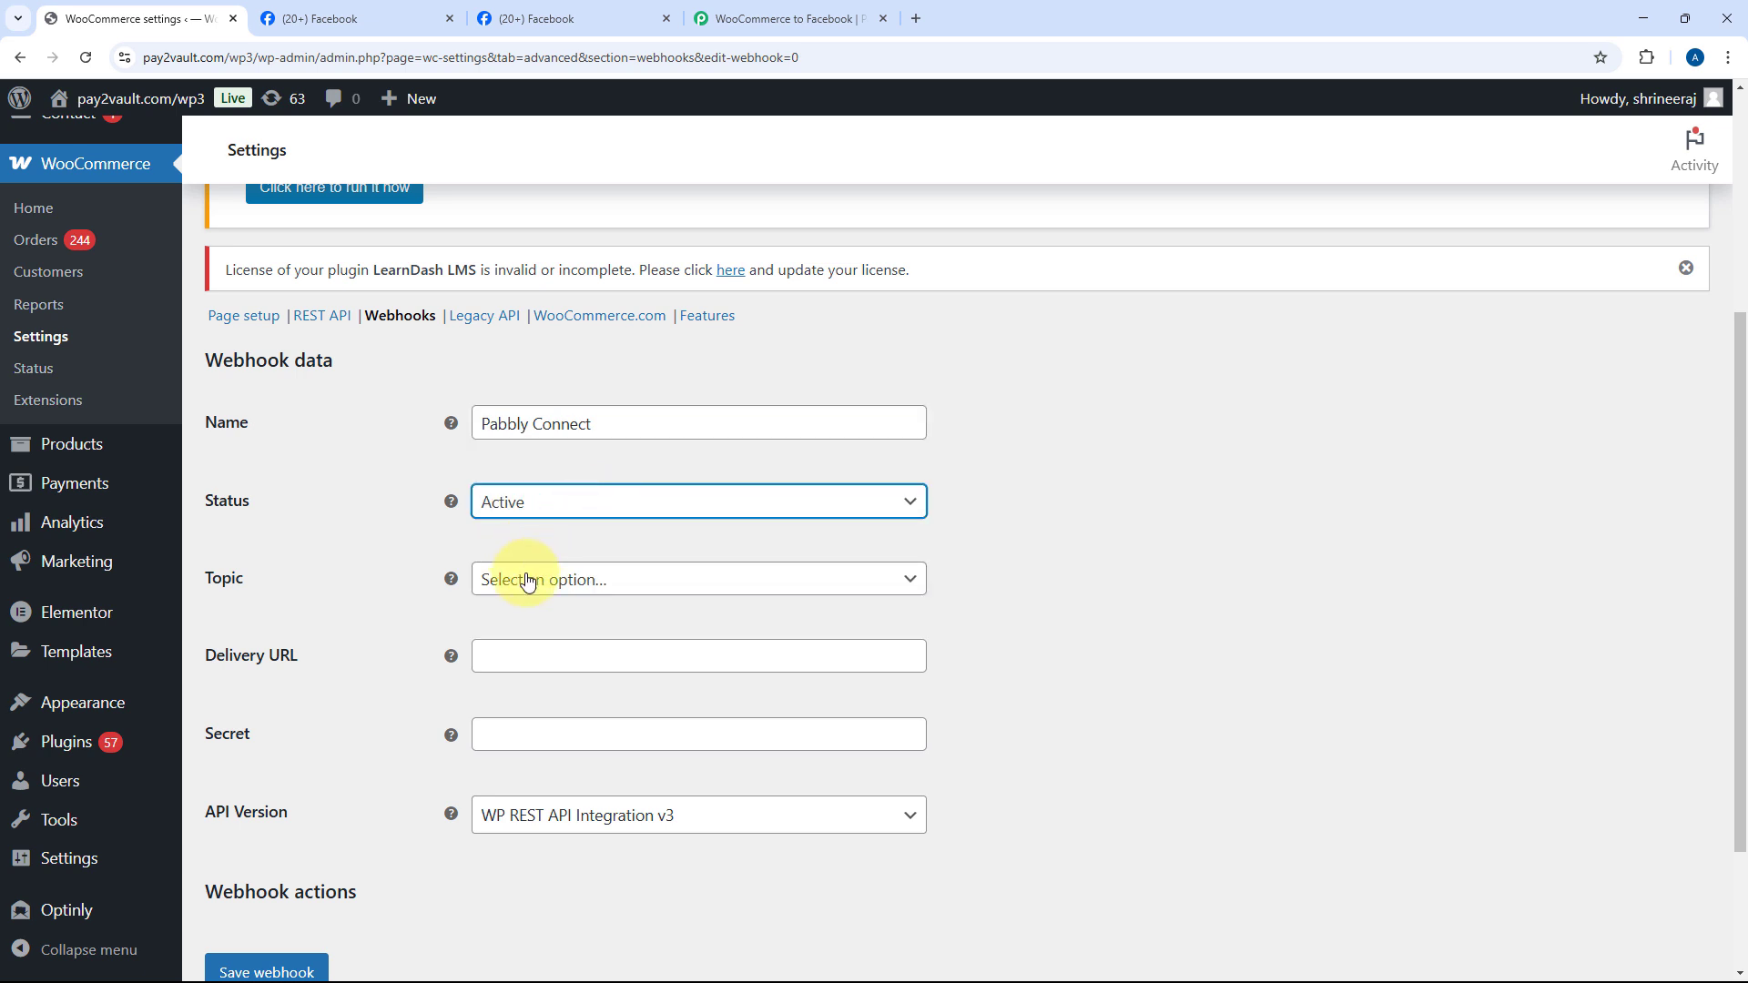
Step: Set the webhook's topic to Product created
left_click(613, 583)
scroll(400, 550, "down", 1)
scroll(587, 596, "down", 6)
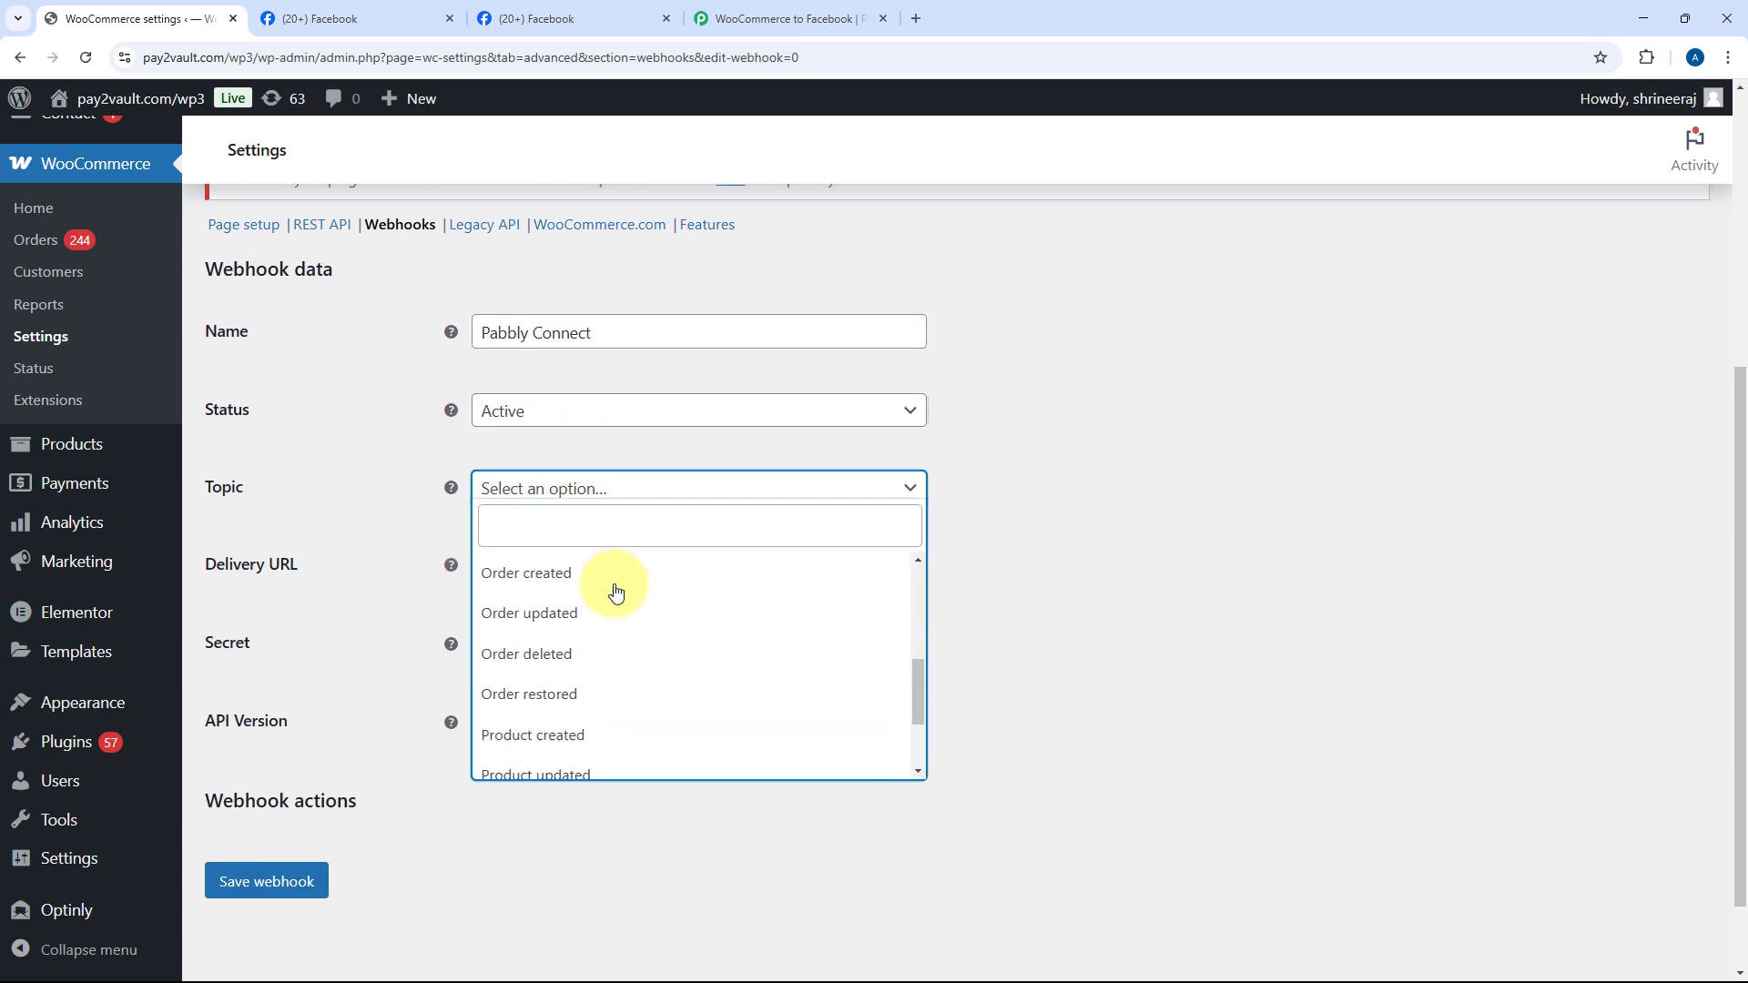
left_click(592, 601)
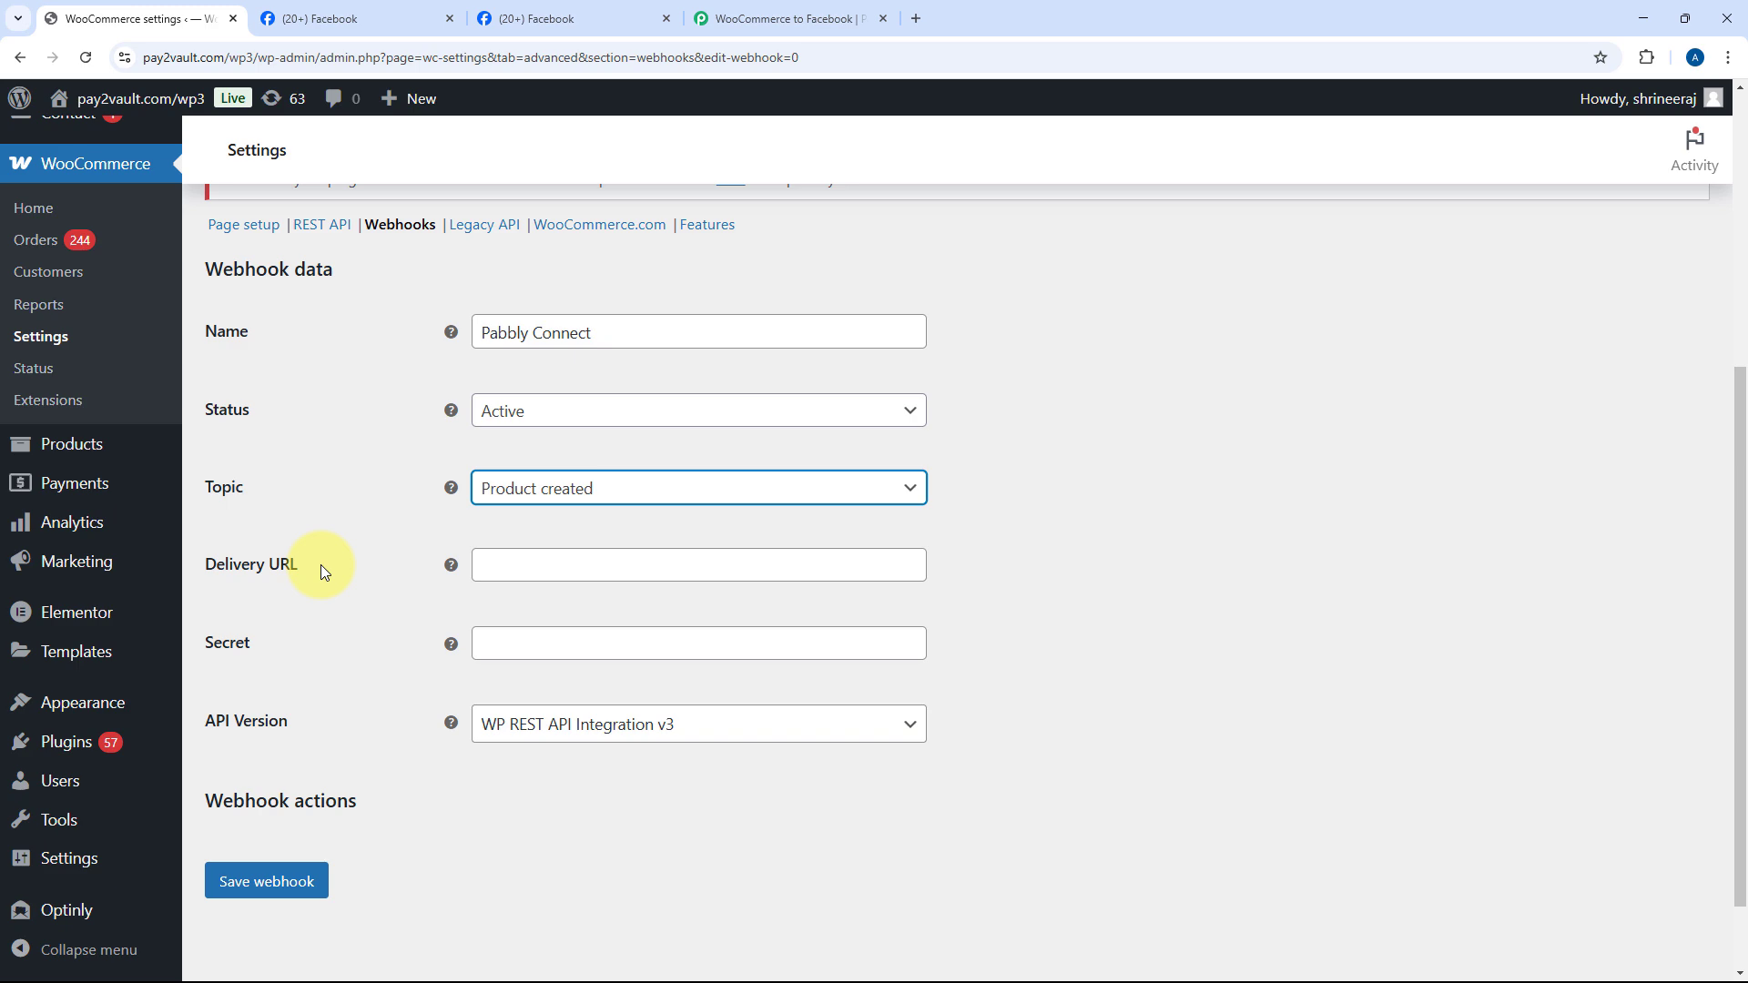
Step: Copy the trigger's webhook URL from Pabbly Connect into the WooCommerce webhook's Delivery URL and save the webhook
left_click(728, 18)
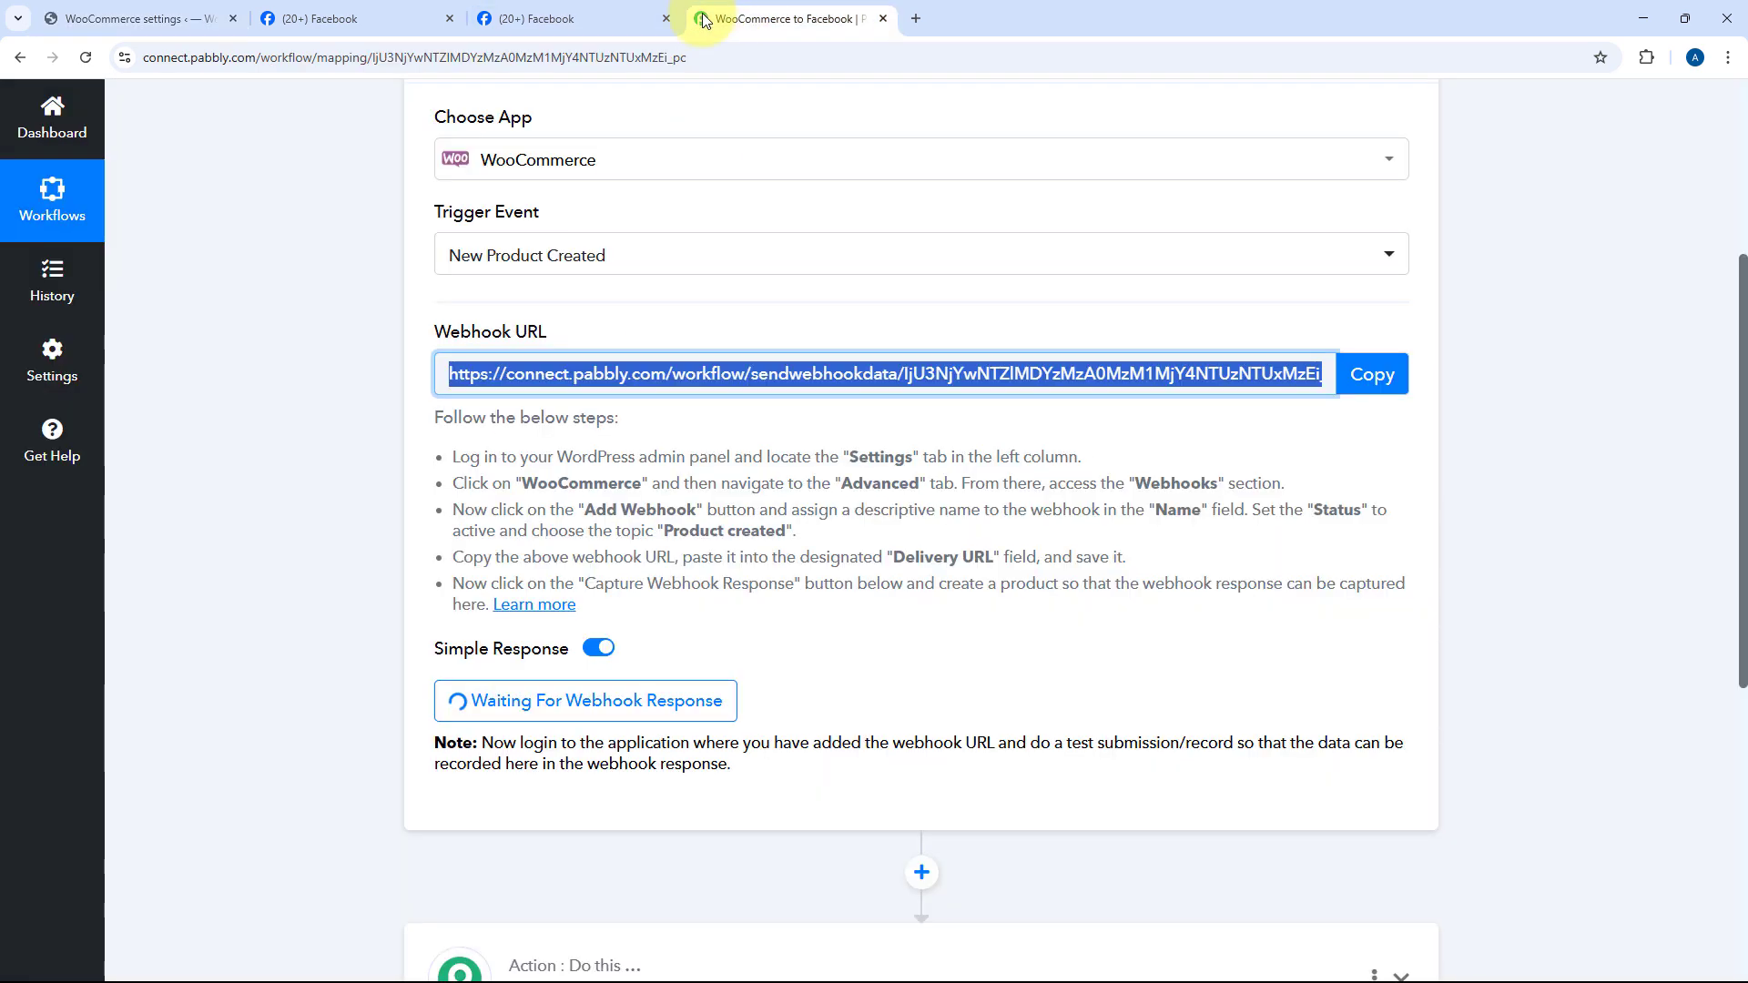
left_click(1375, 373)
left_click(137, 18)
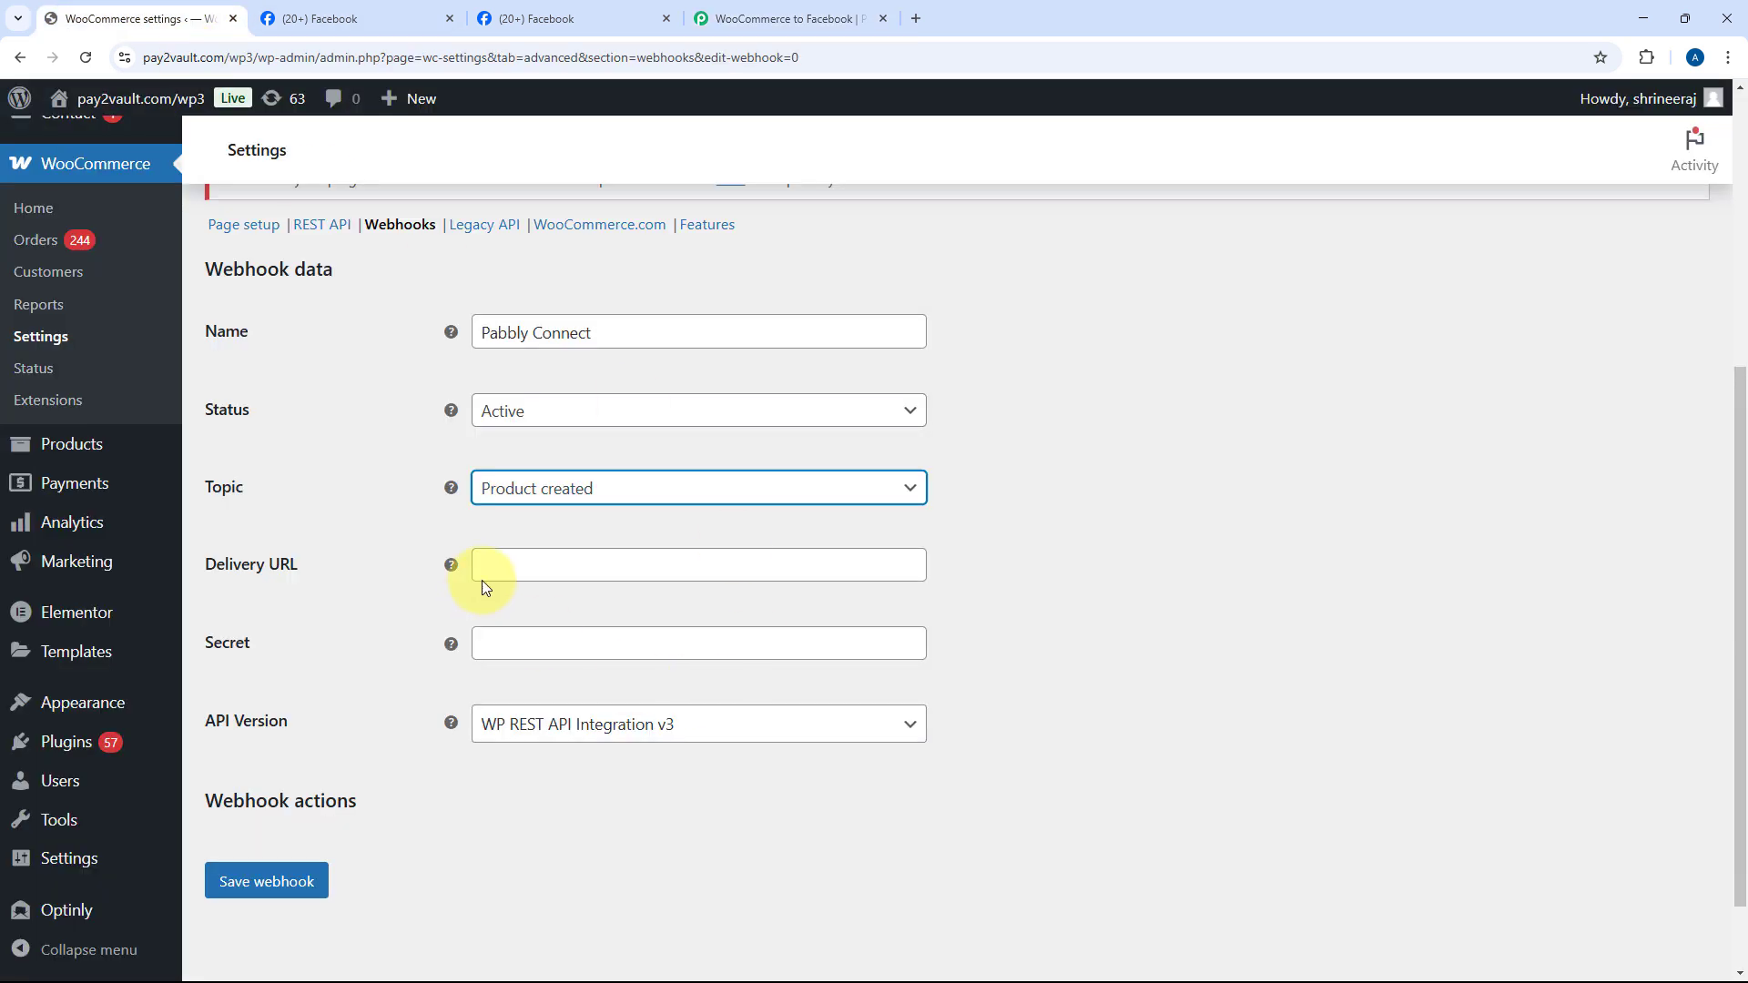
left_click(487, 567)
right_click(487, 566)
left_click(537, 723)
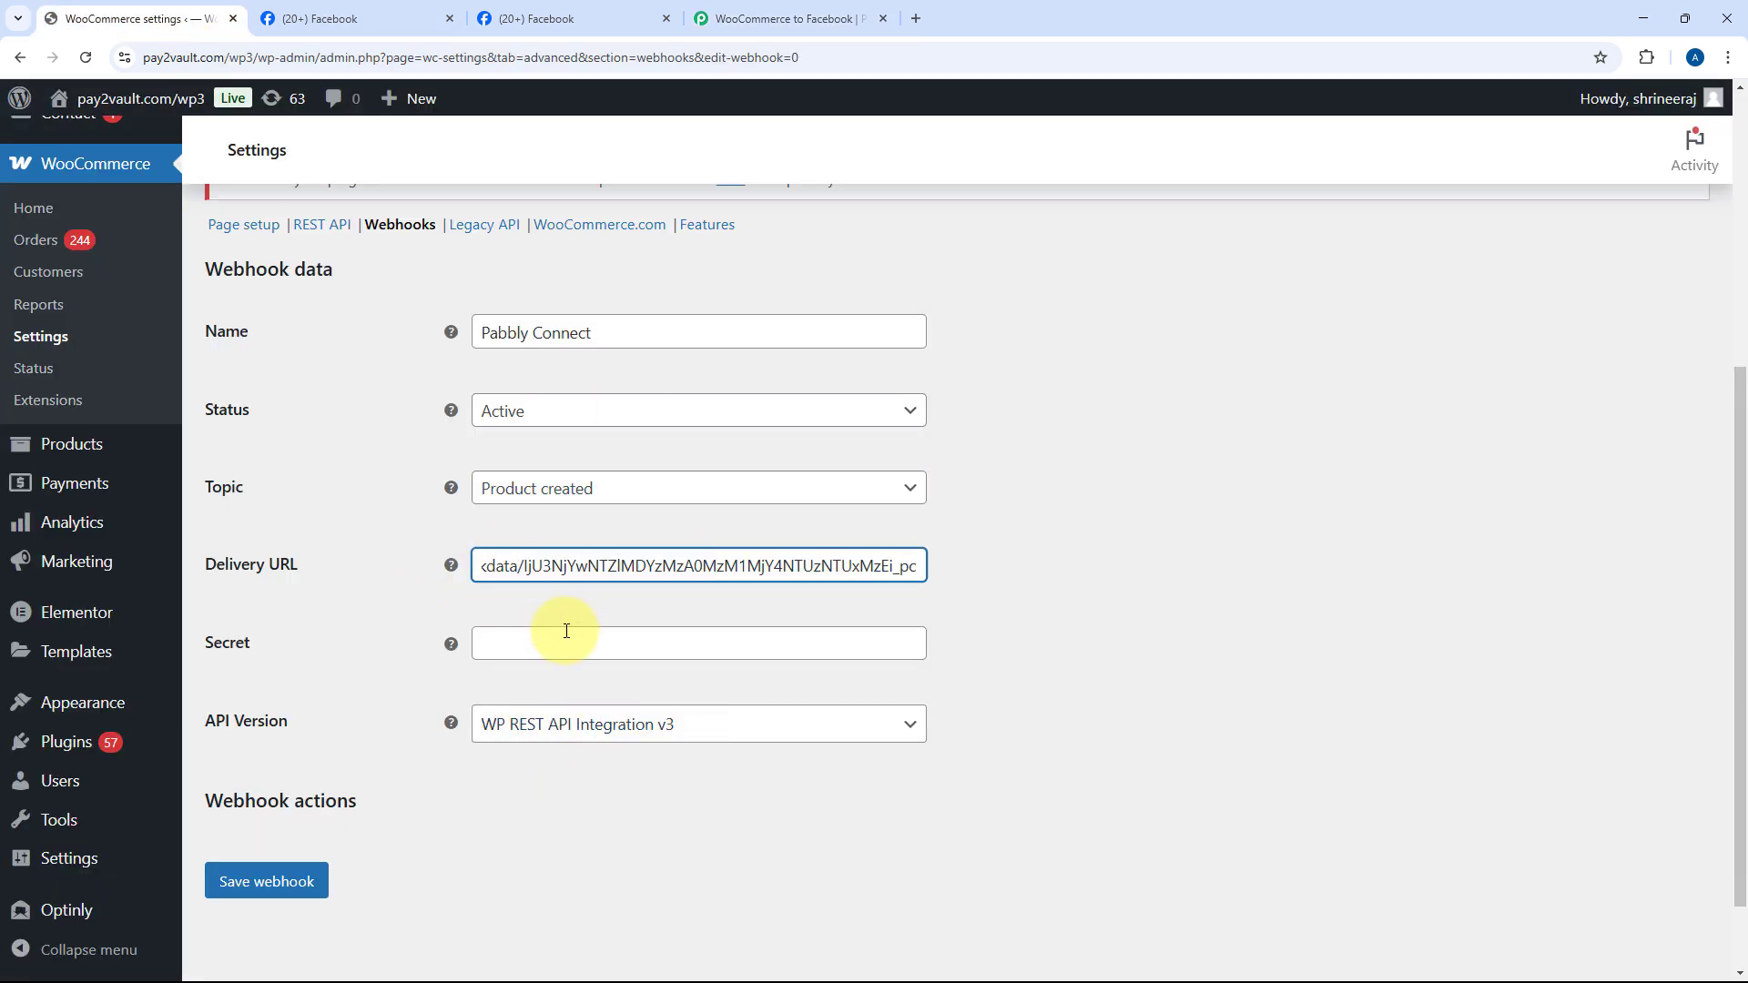
left_click(274, 885)
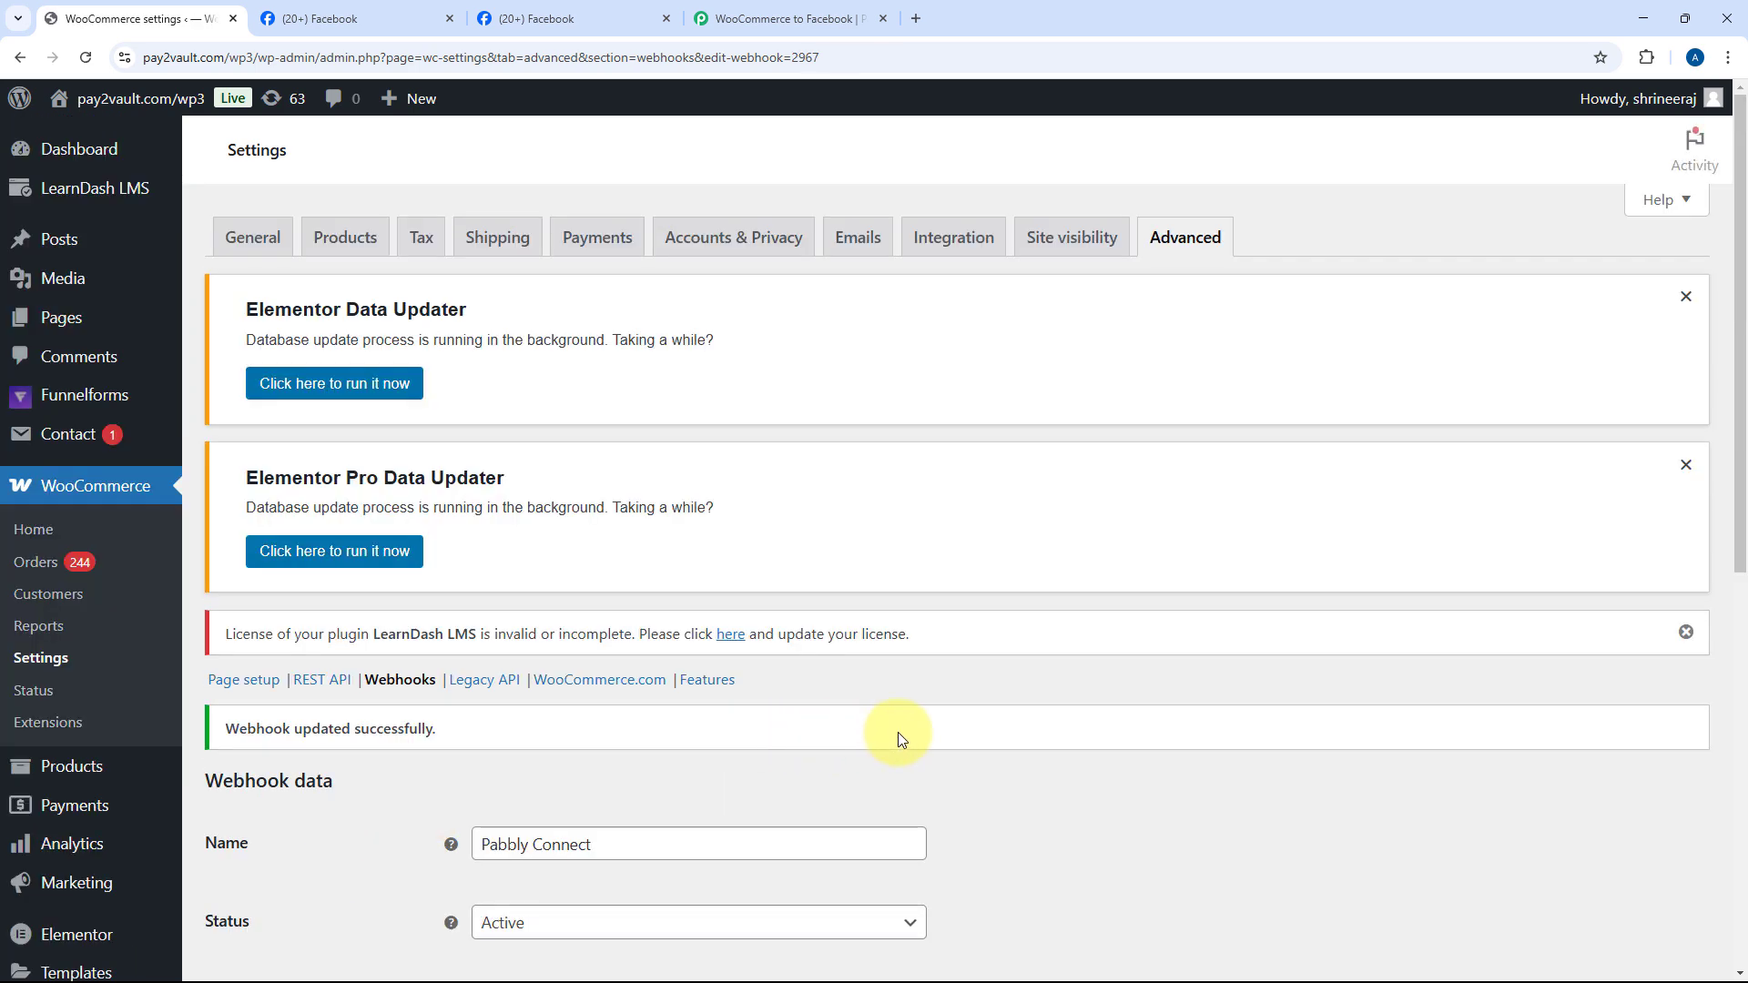
scroll(898, 732, "down", 5)
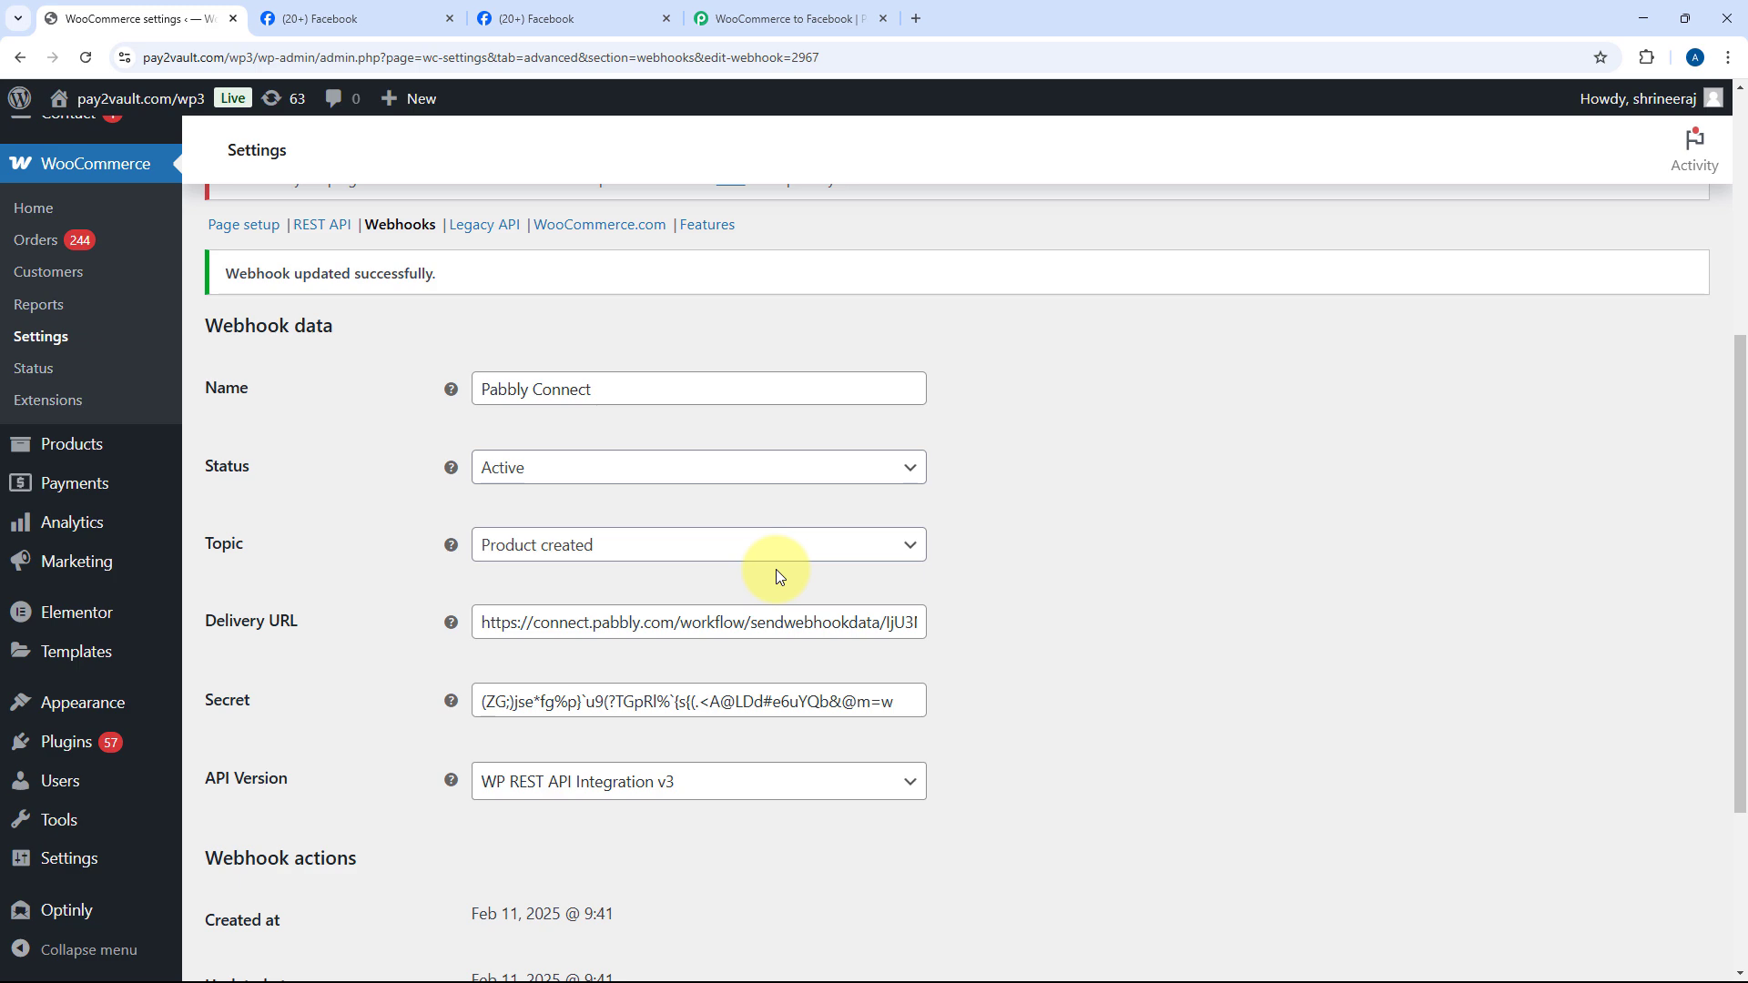
Step: Switch to the Pabbly Connect workflow and recapture the WooCommerce trigger's webhook response
left_click(786, 7)
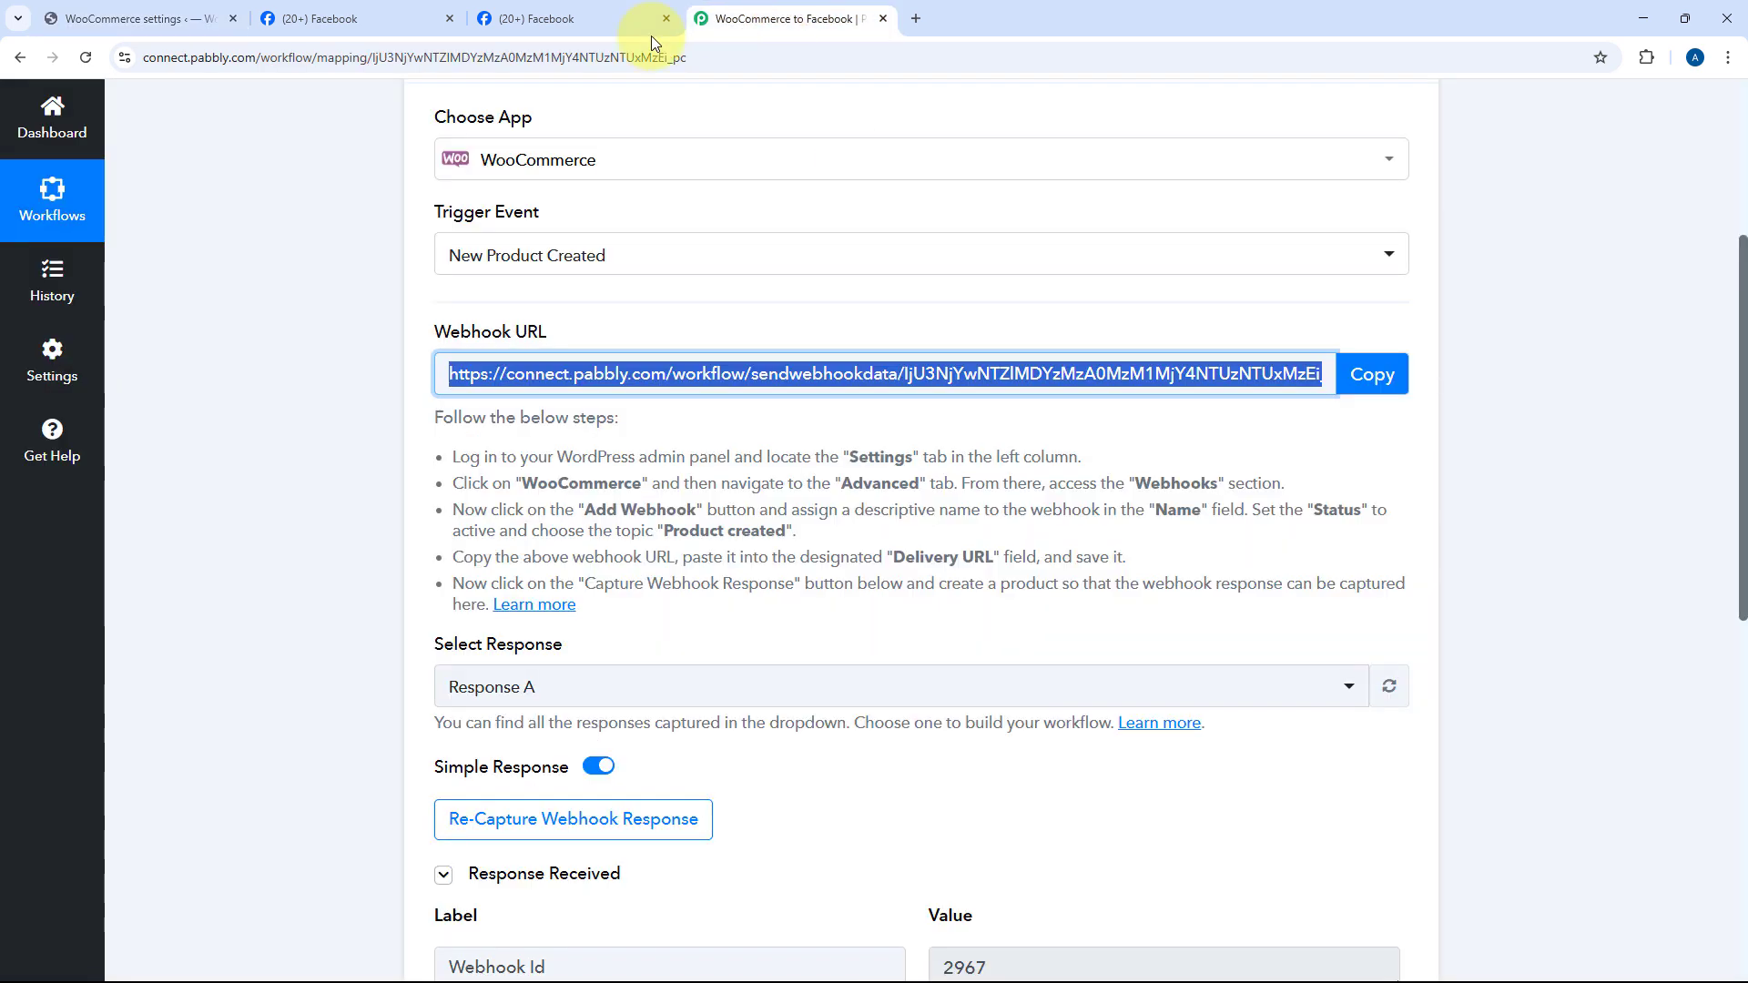
left_click(855, 544)
scroll(508, 531, "down", 3)
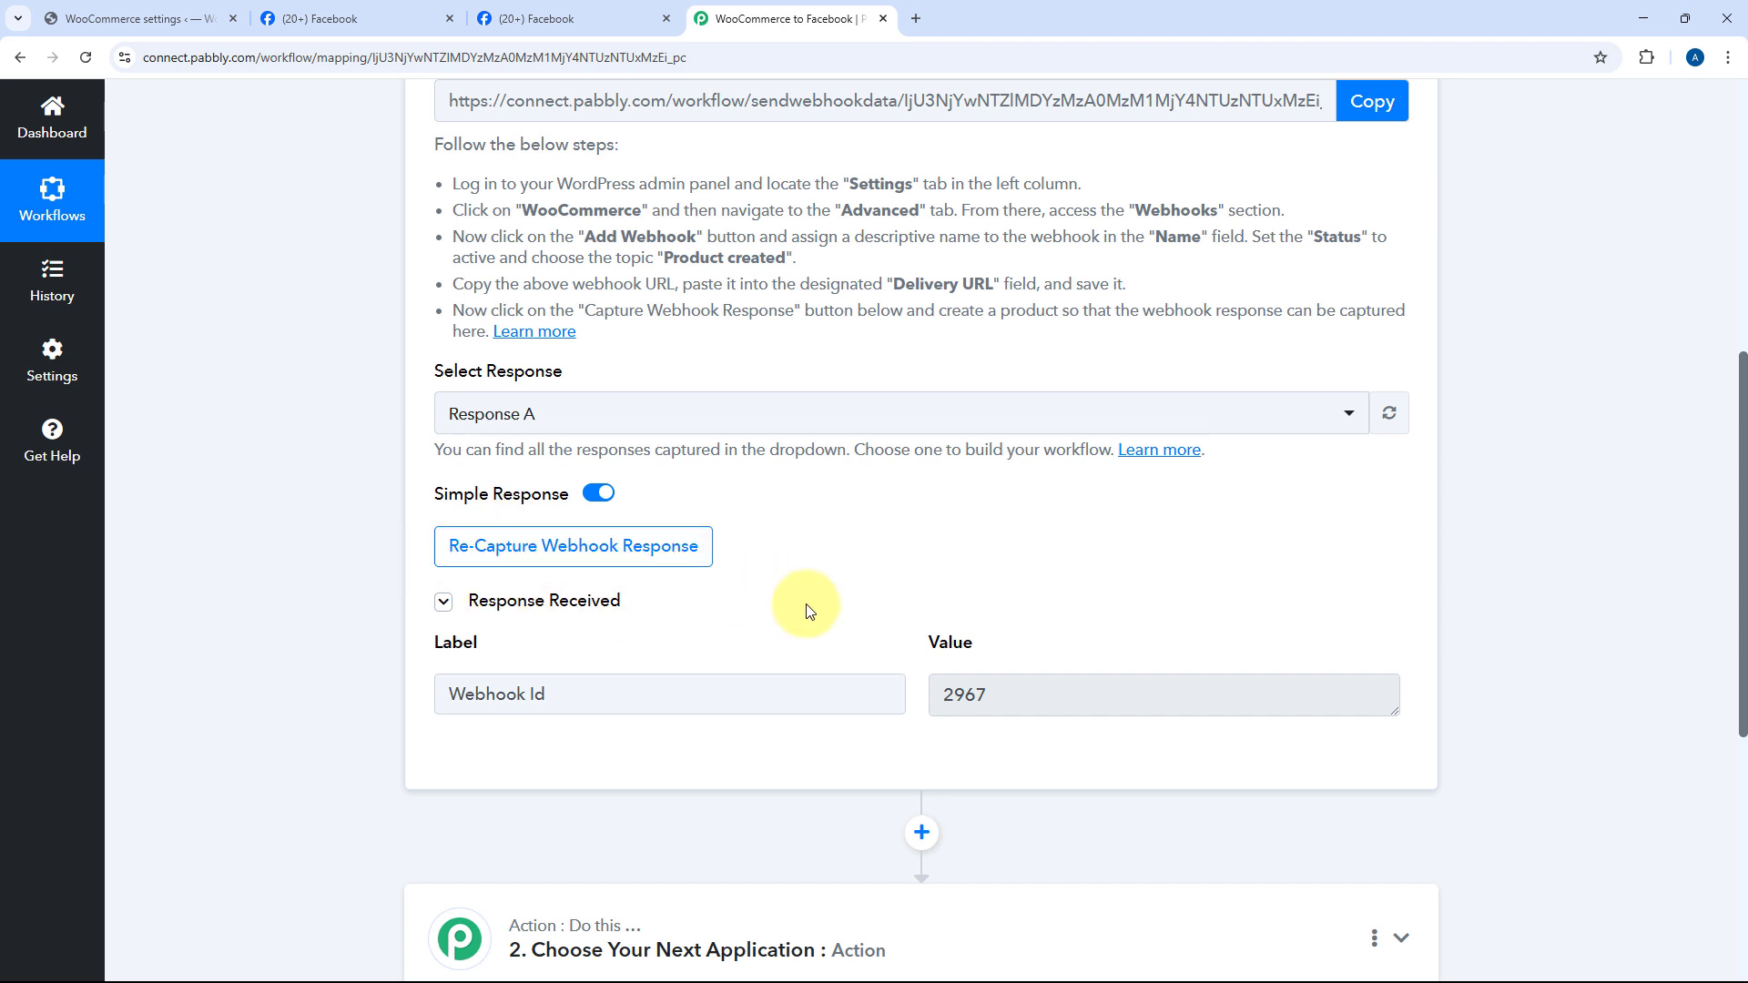
left_click(521, 547)
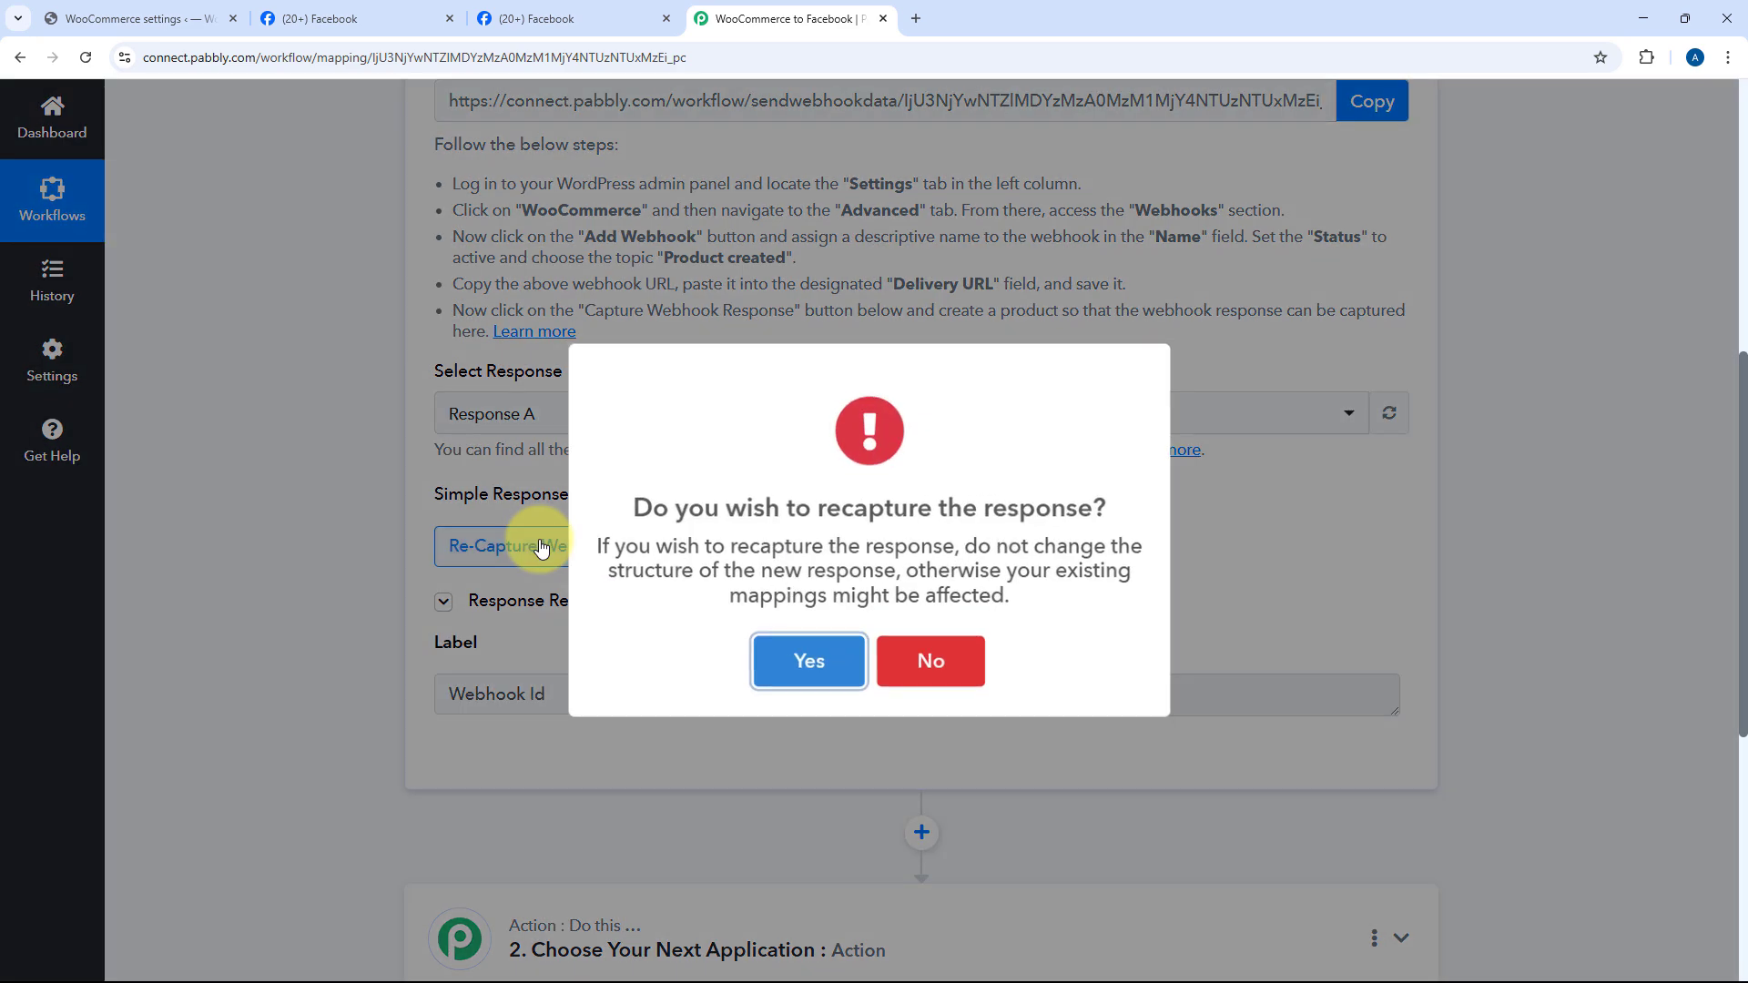
left_click(805, 655)
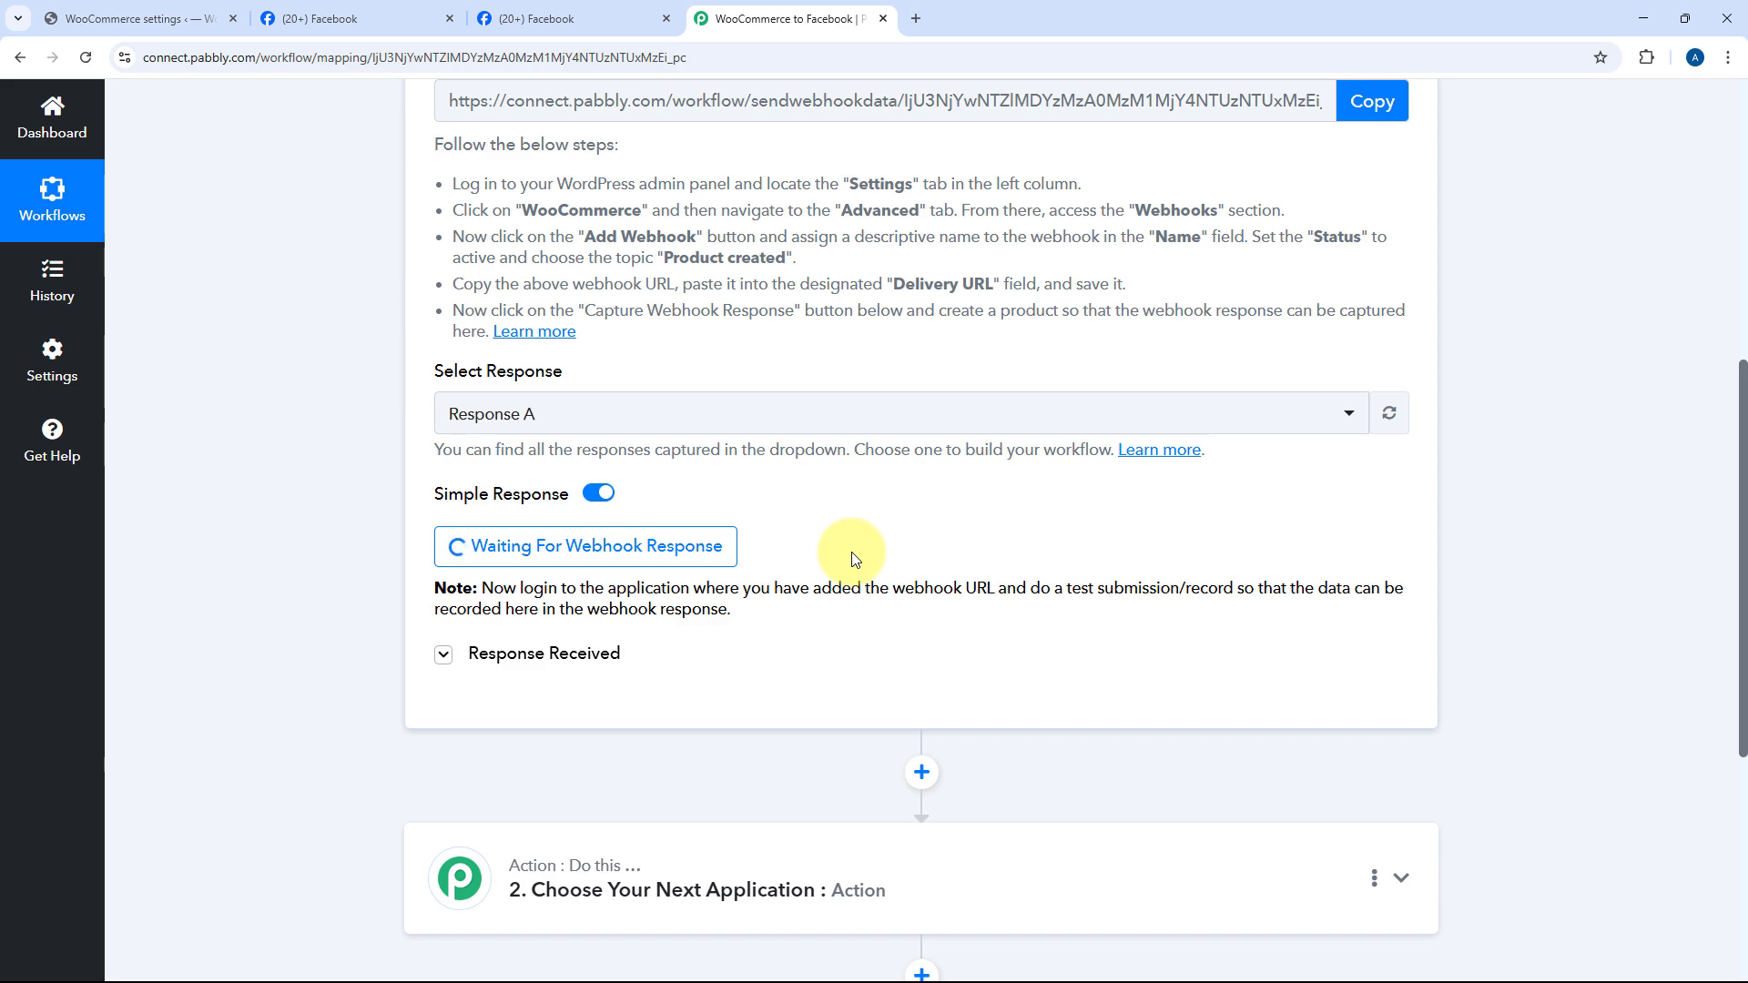
scroll(854, 558, "down", 1)
scroll(819, 491, "up", 1)
Step: Switch back to WordPress, open the form for adding a new product and dismiss the notices above it
left_click(149, 15)
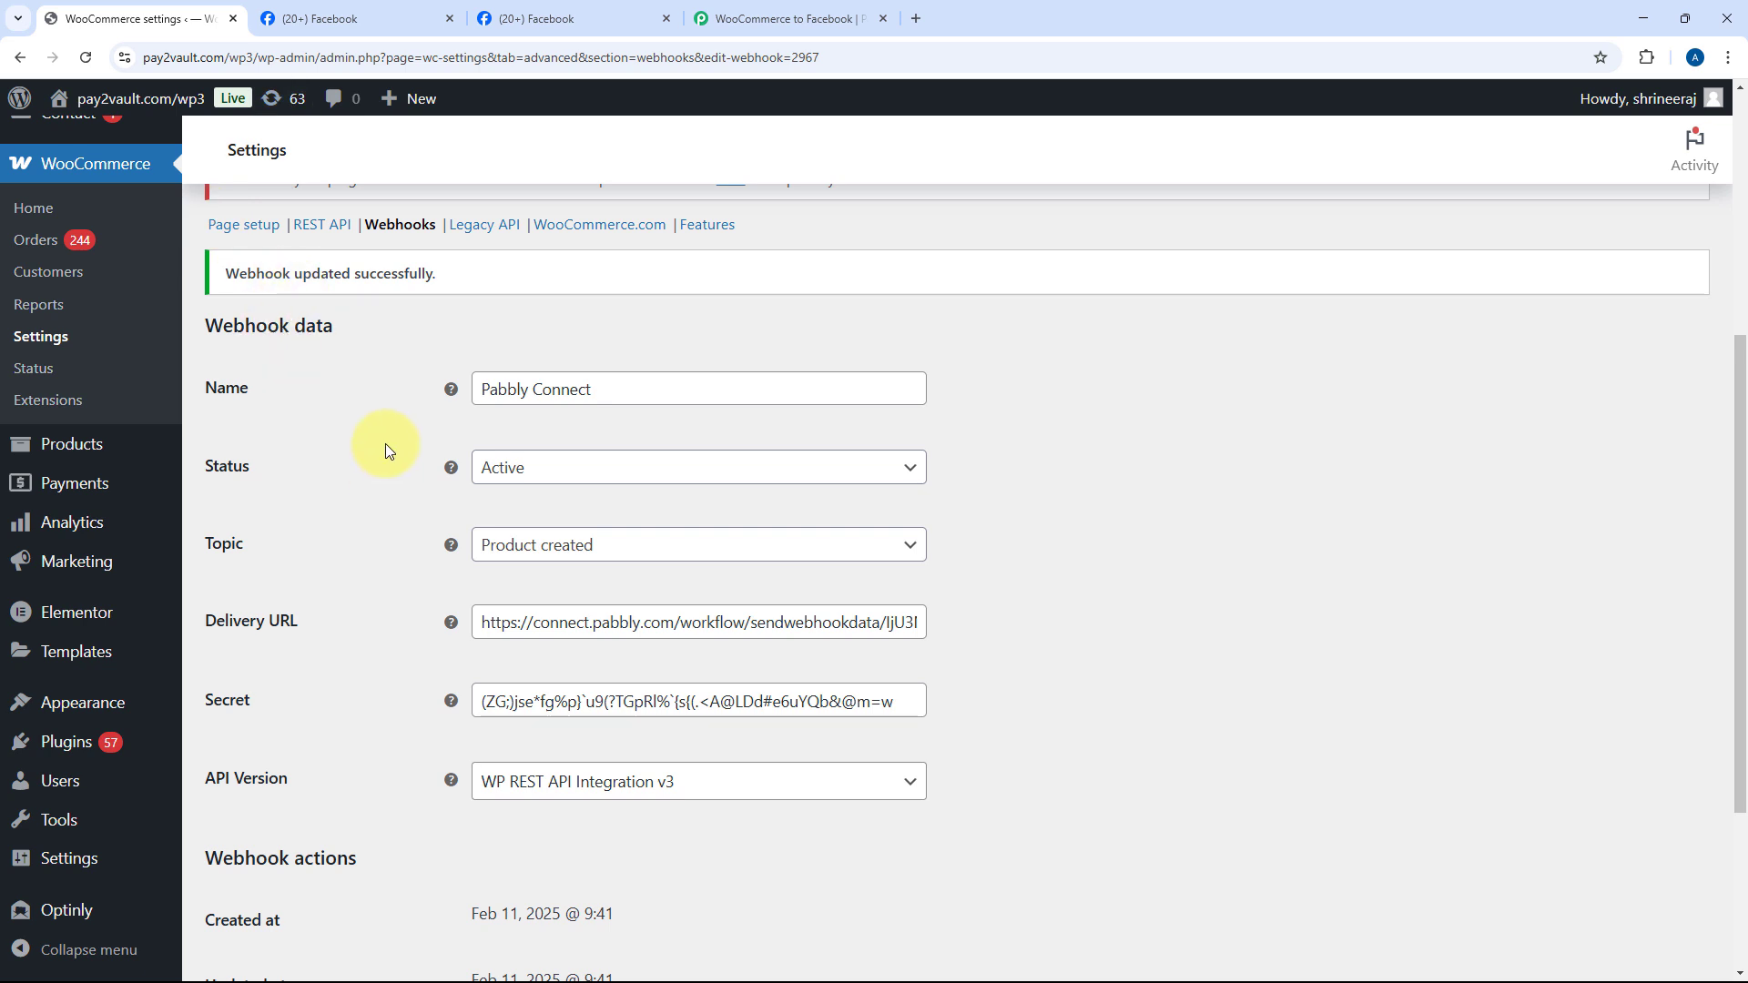
mouse_move(100, 444)
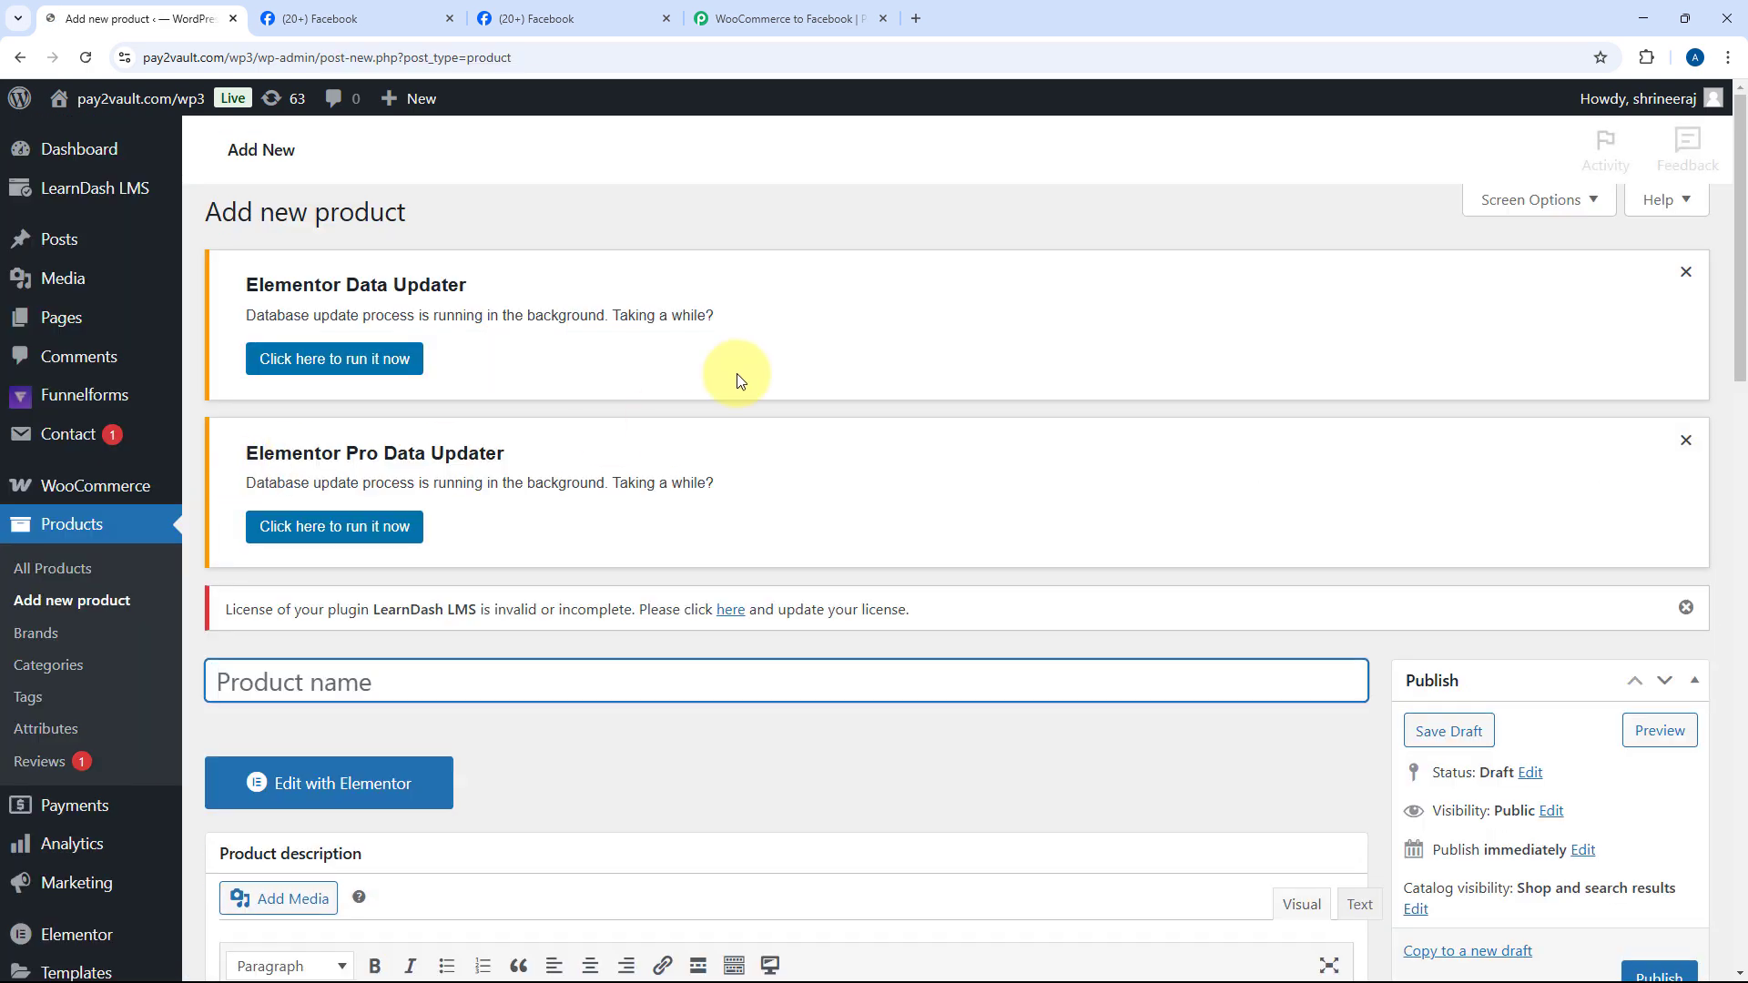
left_click(1685, 272)
left_click(1685, 271)
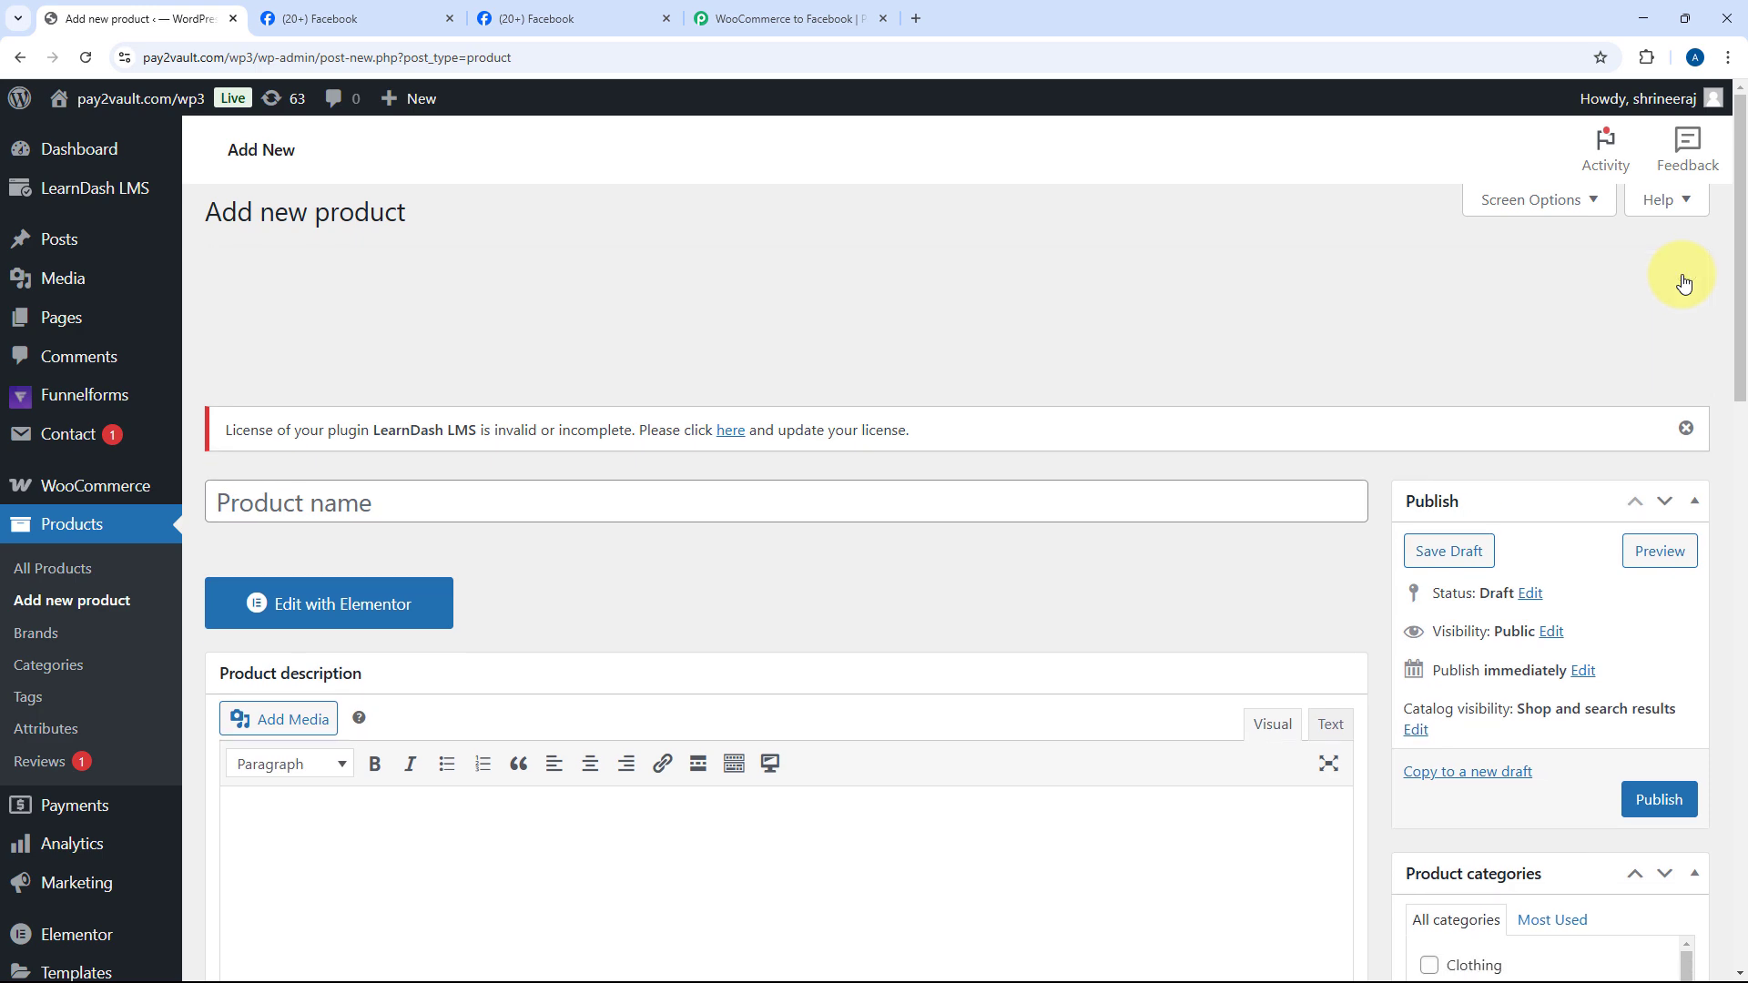
left_click(1685, 271)
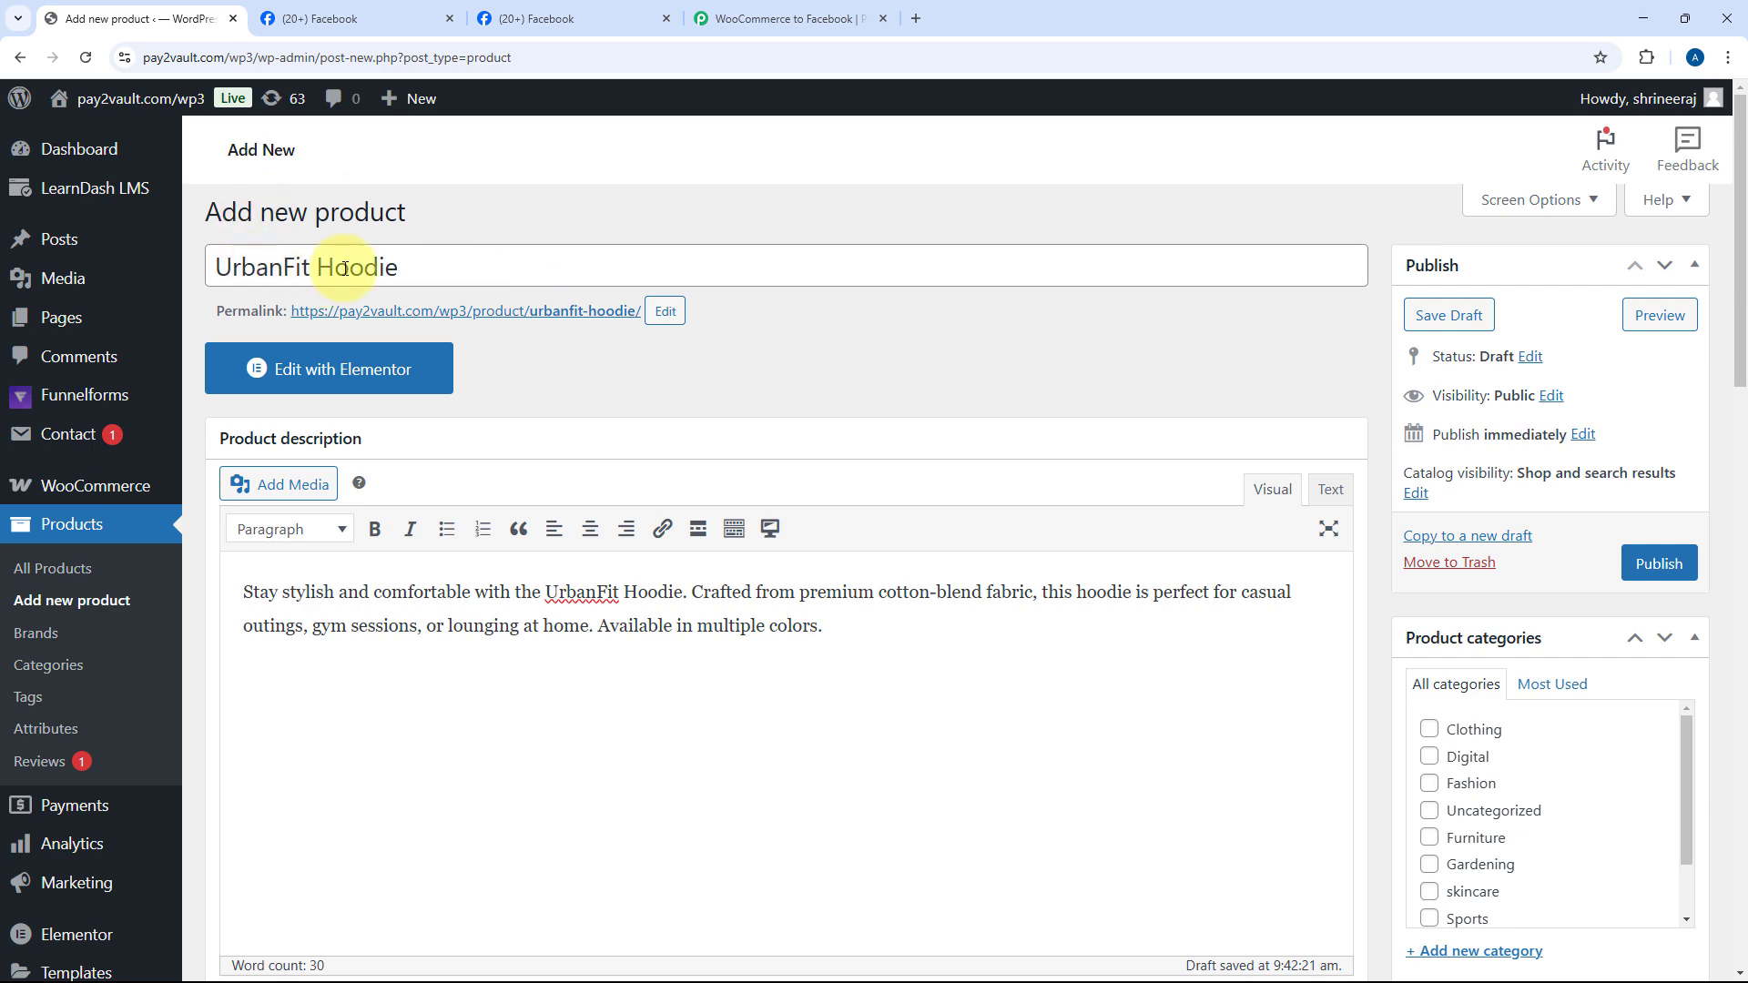
Step: Check the UrbanFit Hoodie's entered details, assign it to the Clothing category and publish the product
scroll(102, 407, "down", 2)
scroll(724, 406, "down", 6)
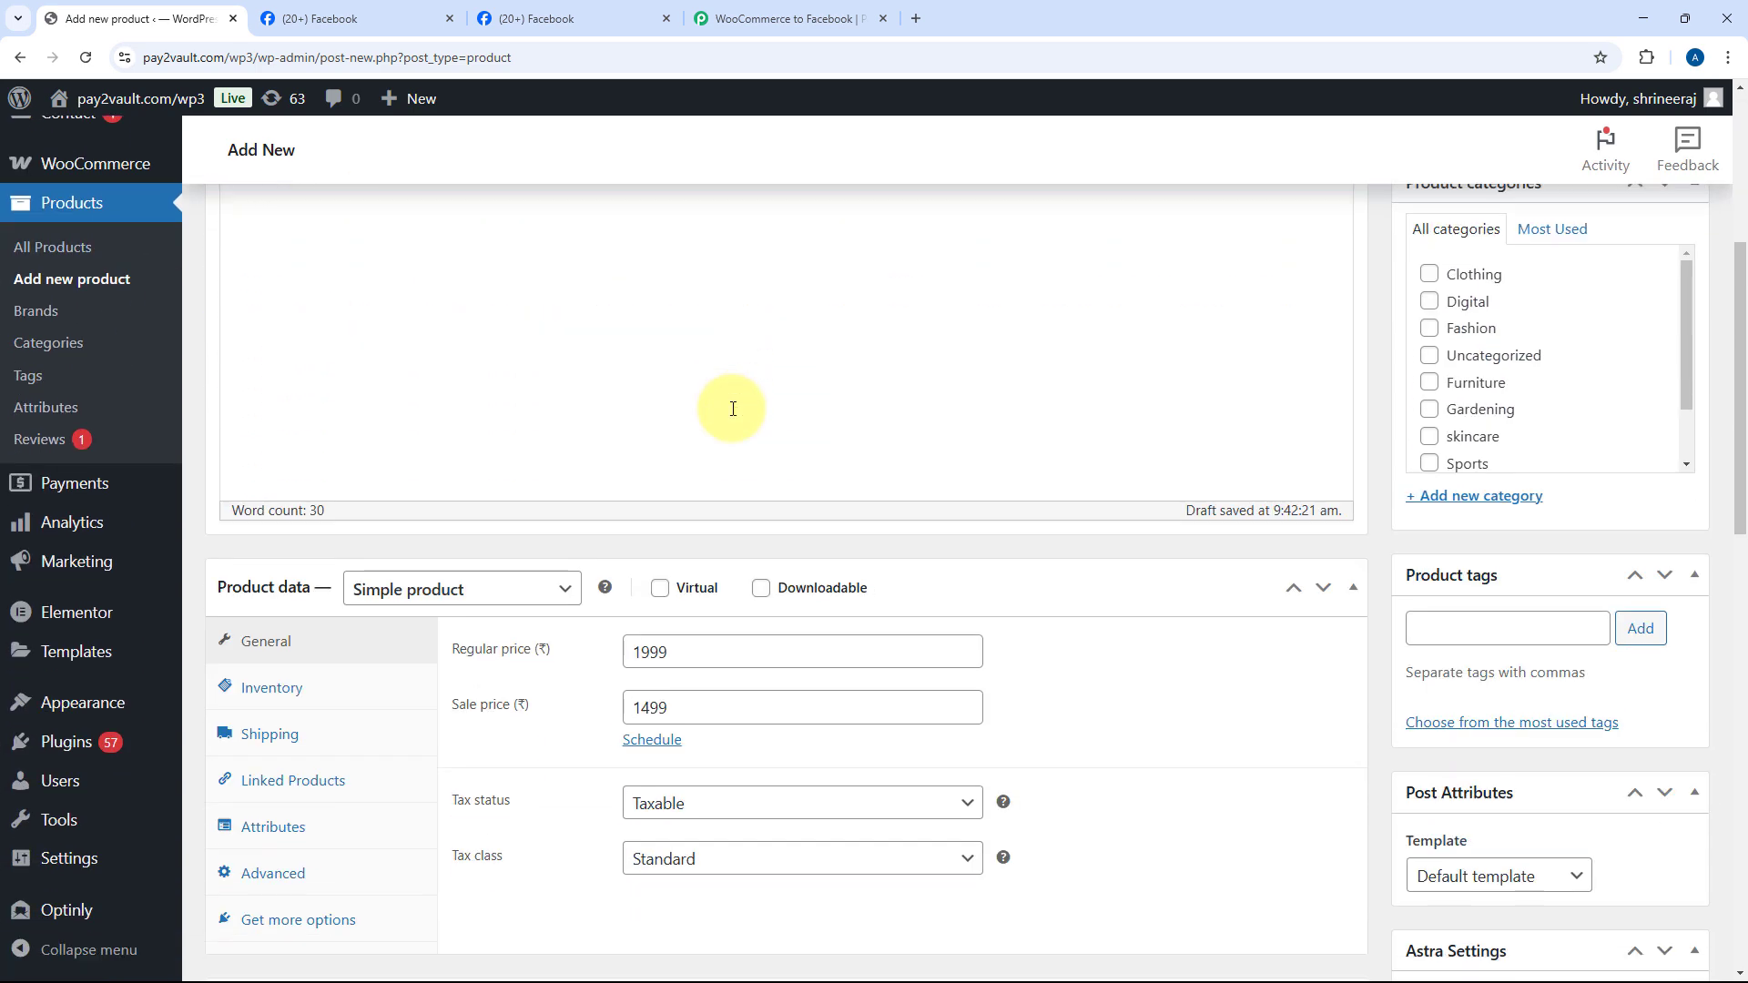
scroll(674, 375, "down", 5)
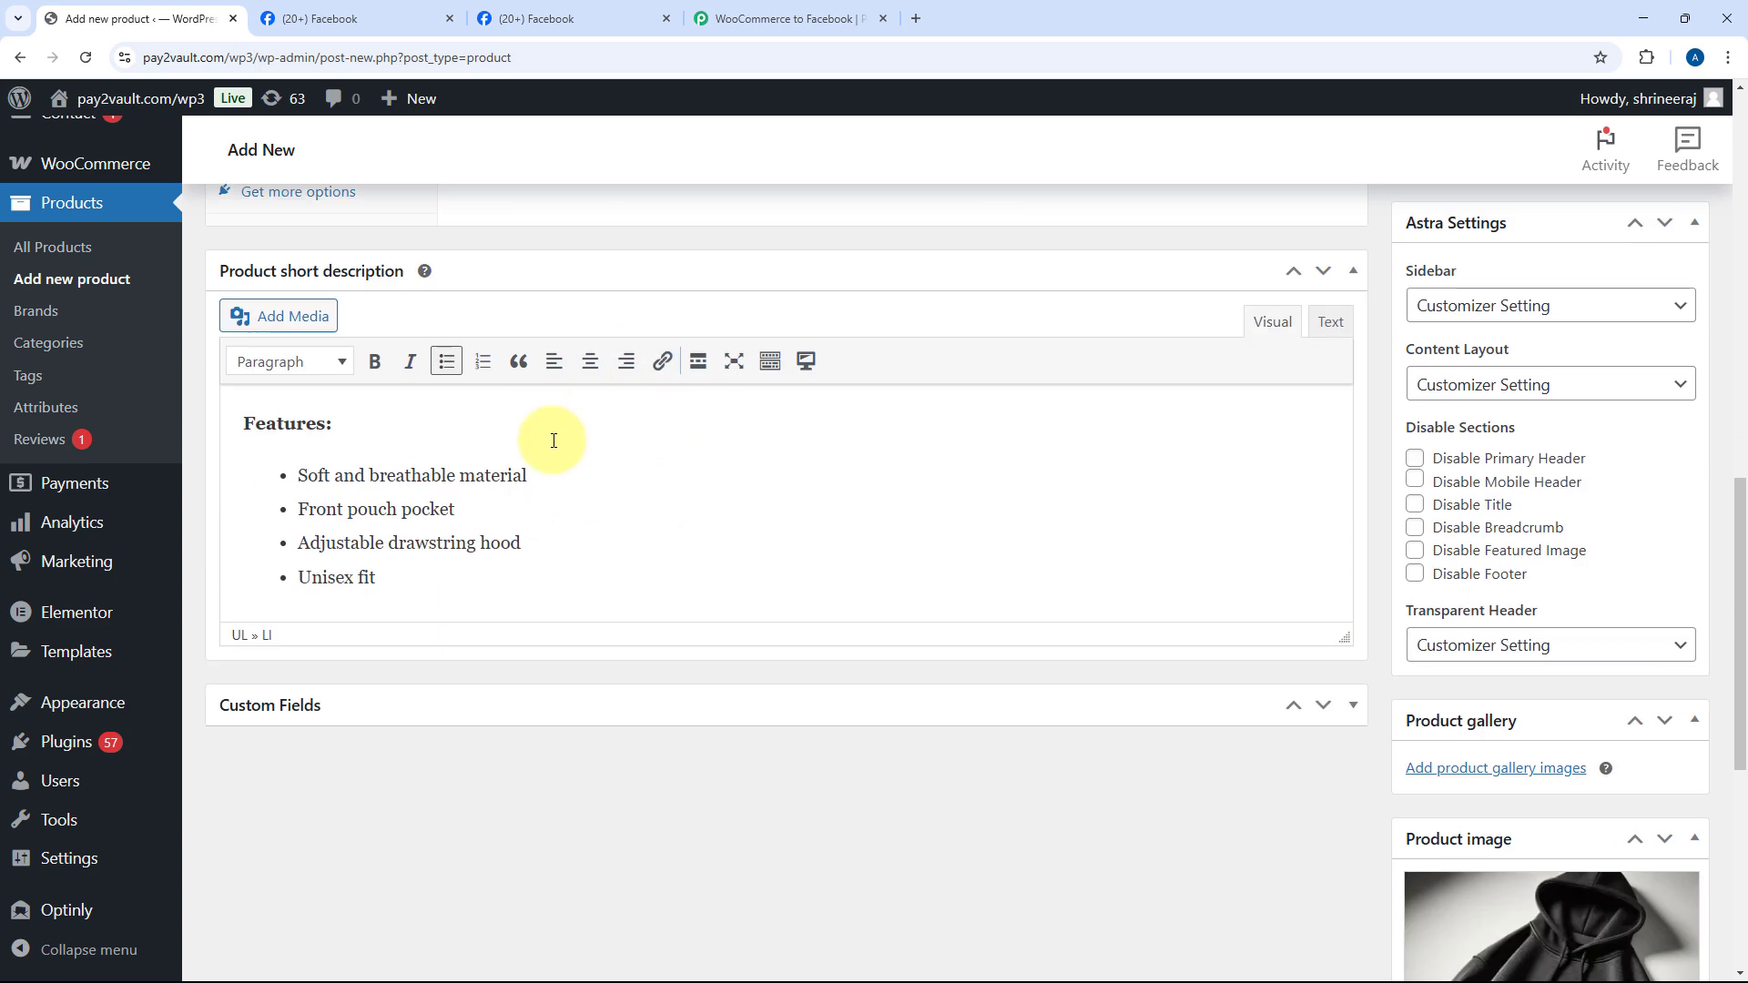
scroll(586, 495, "down", 3)
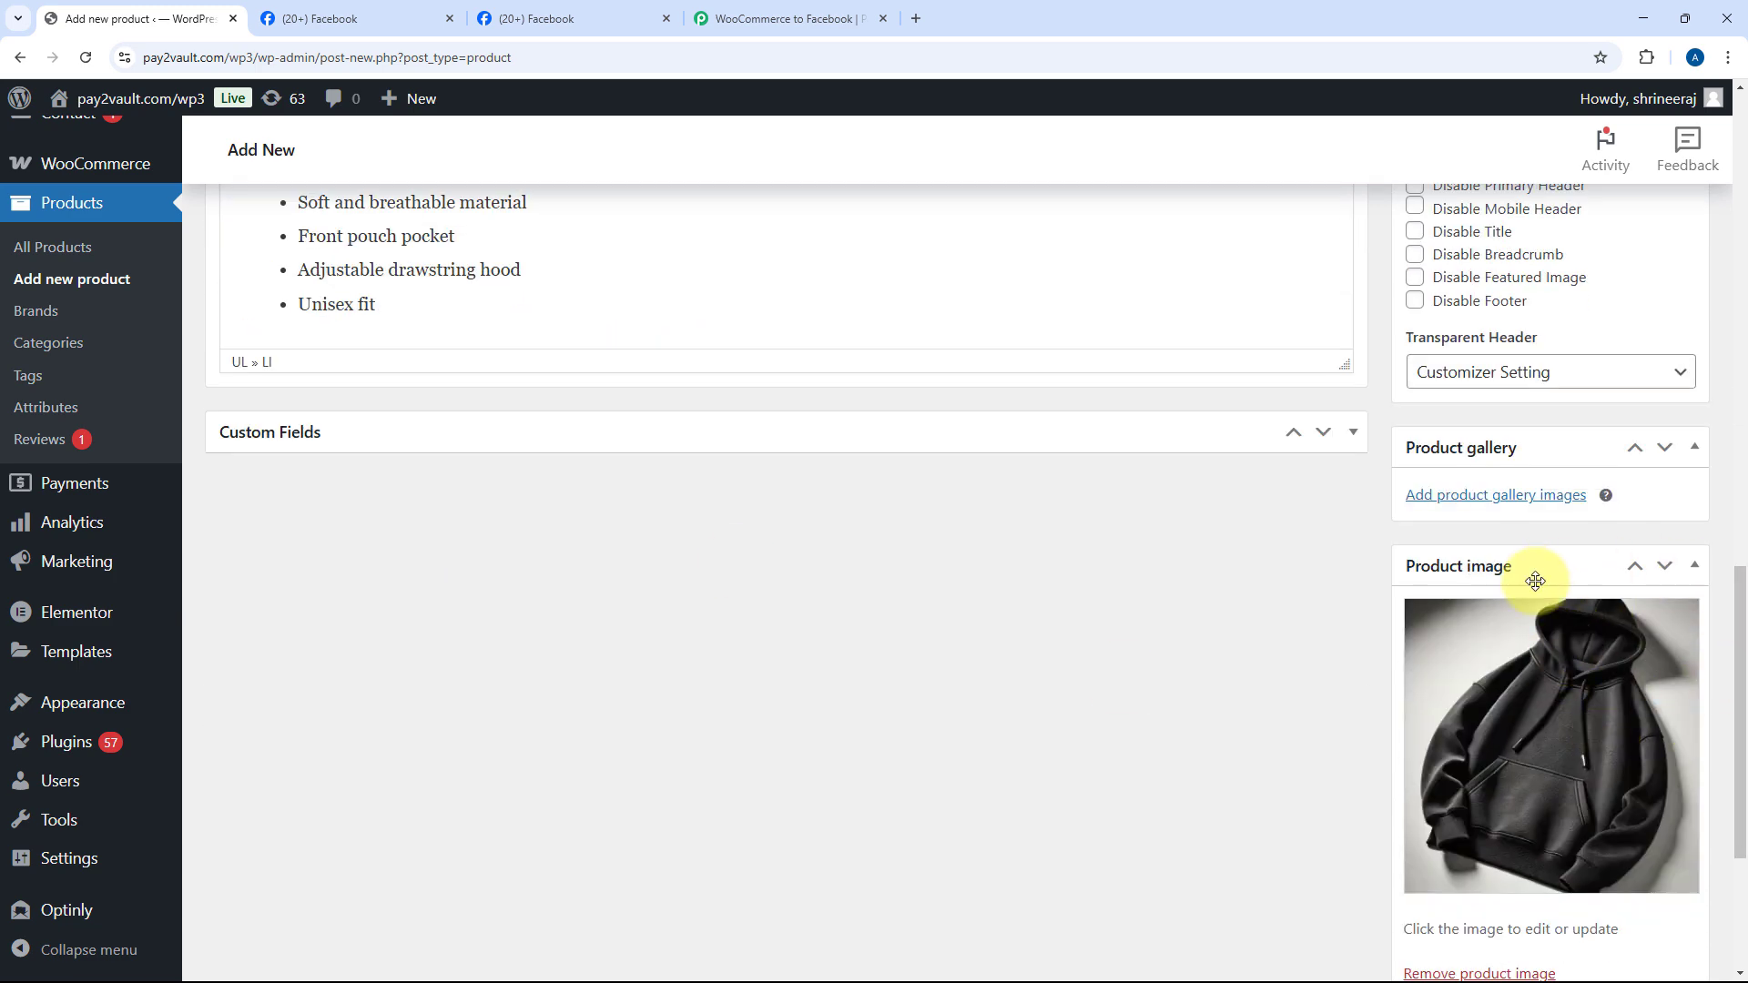
scroll(1382, 667, "up", 2)
scroll(1382, 667, "up", 14)
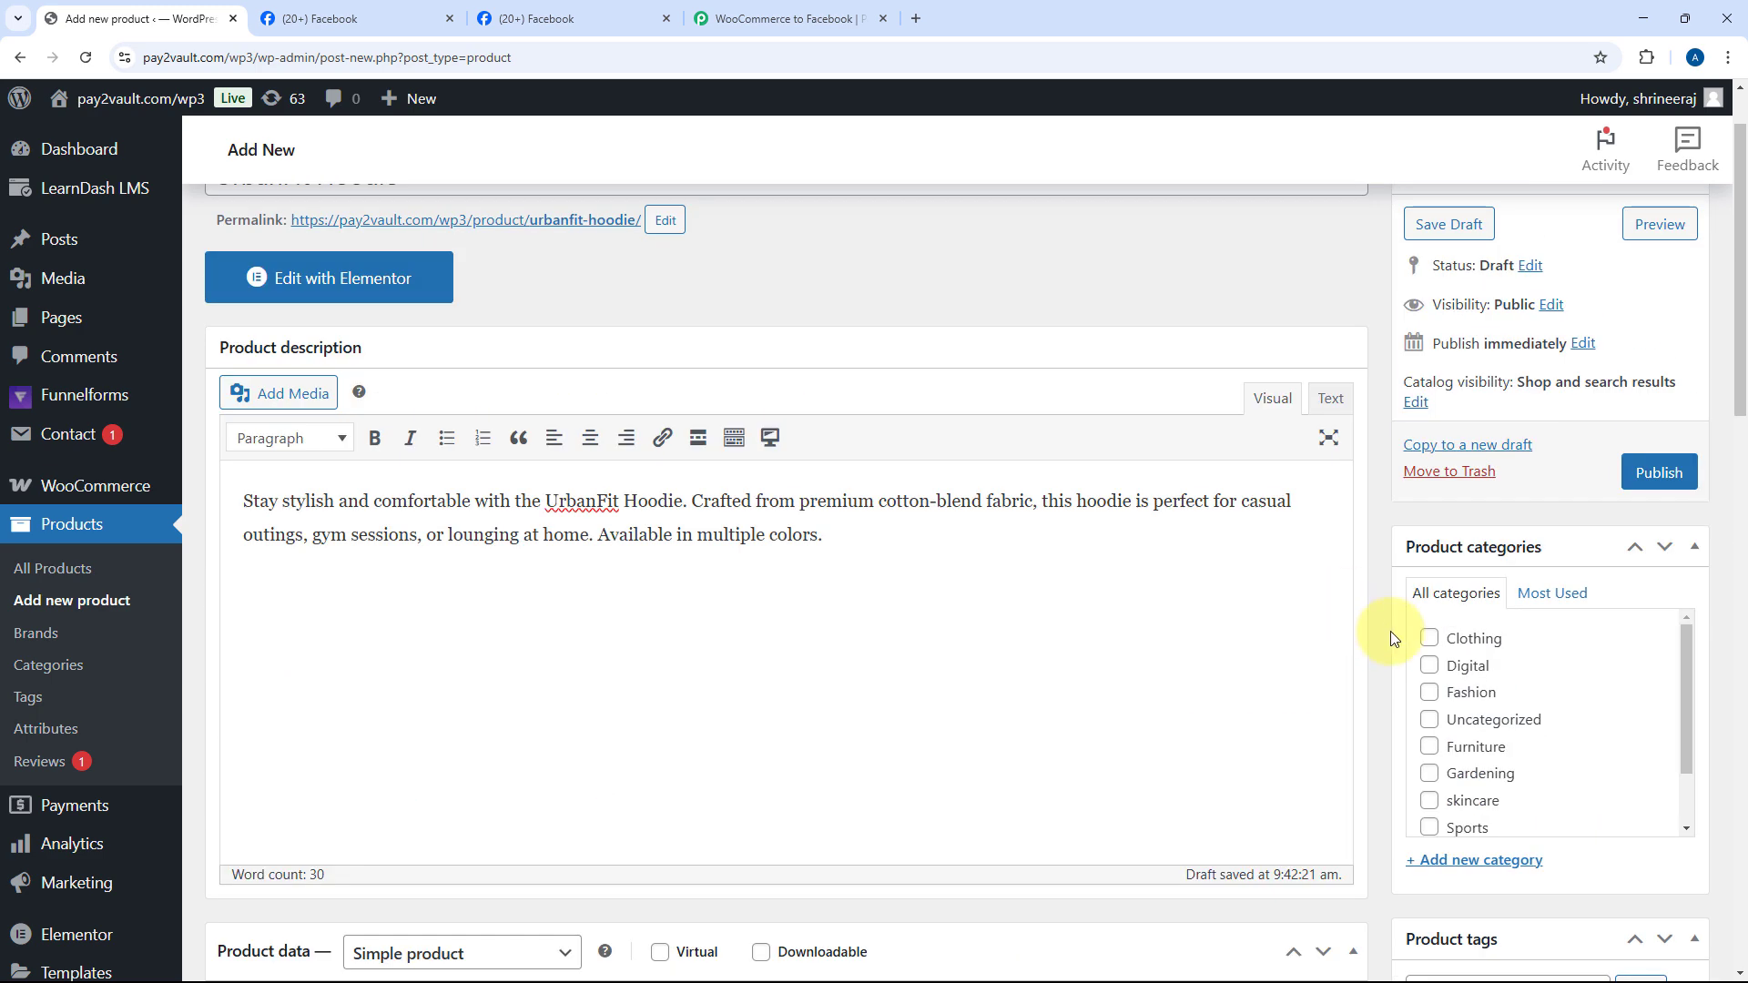
scroll(1374, 592, "up", 1)
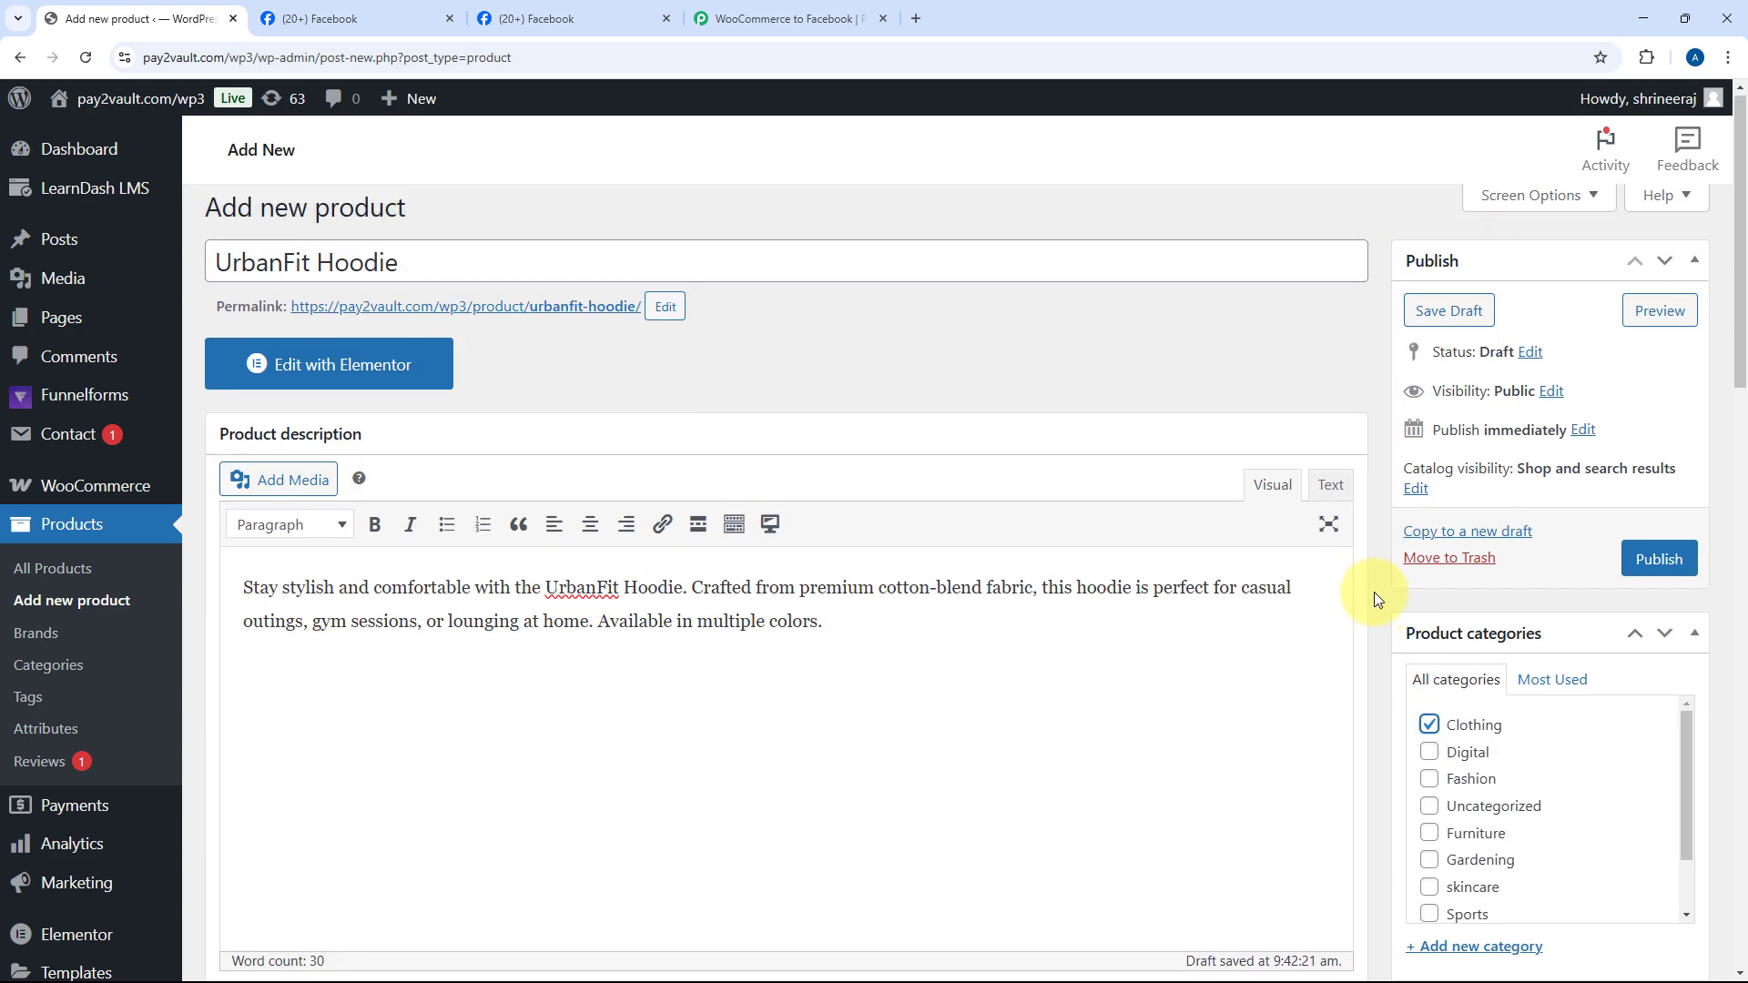
left_click(1663, 578)
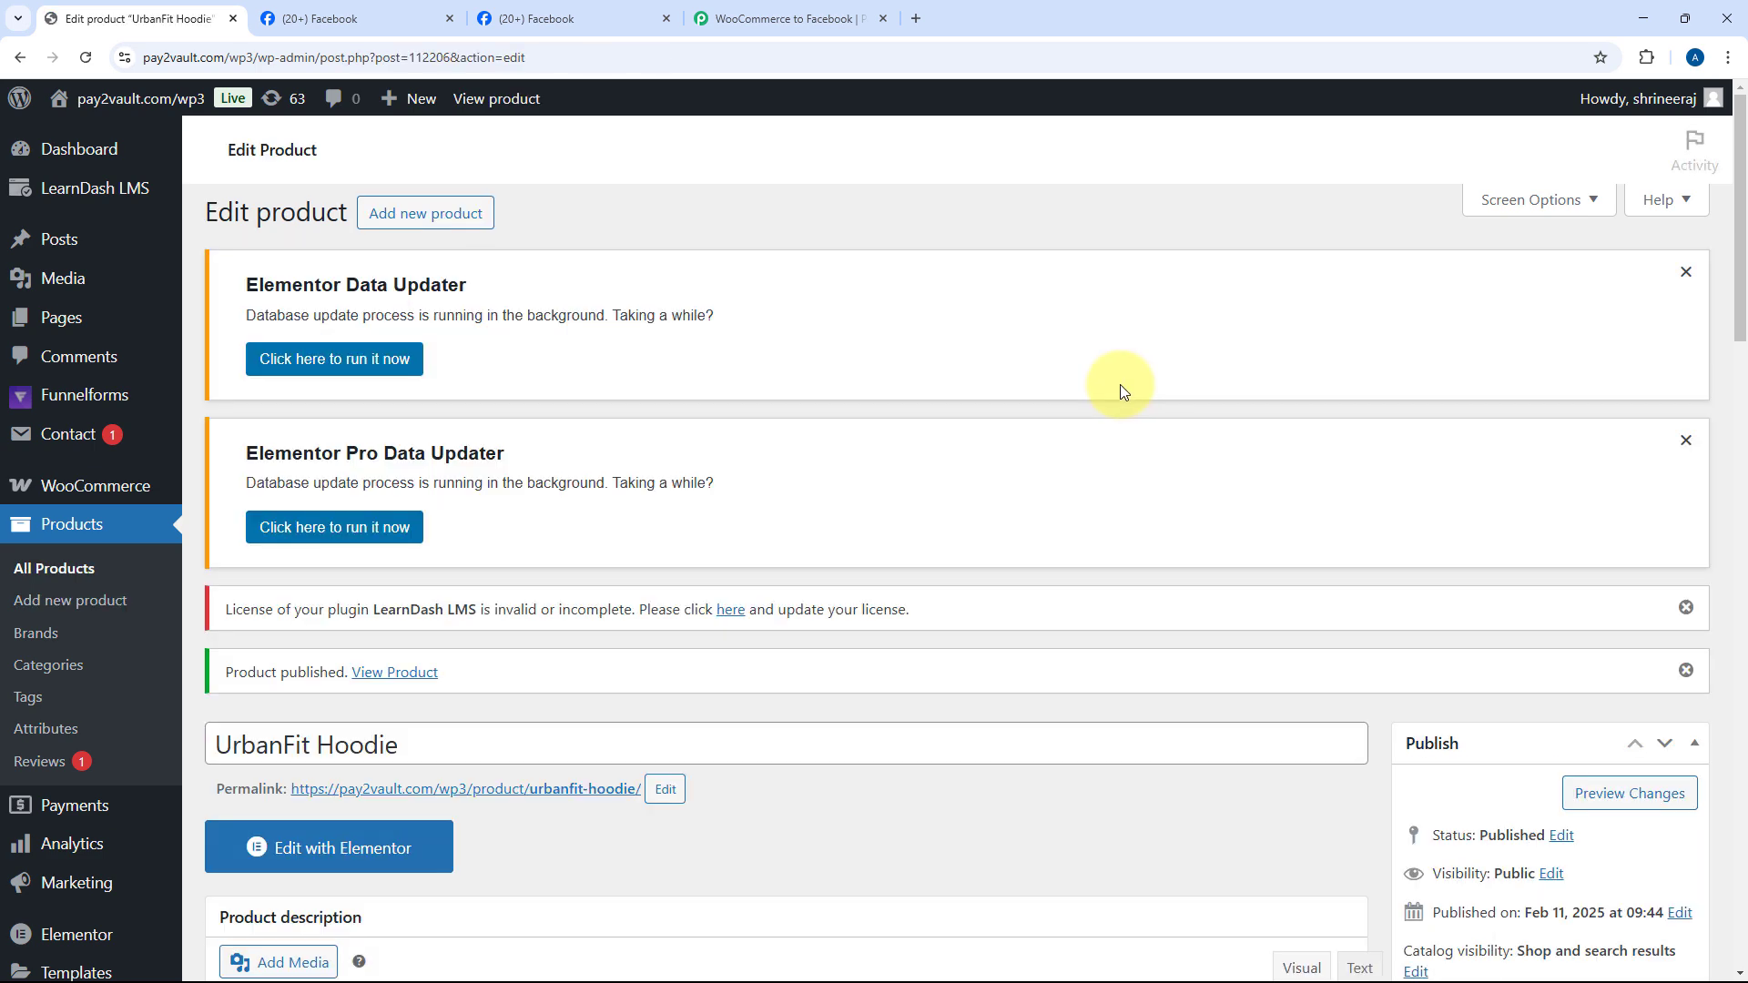
Step: Dismiss the notices on the product edit page and open the UrbanFit Hoodie's store page through its permalink
left_click(1688, 272)
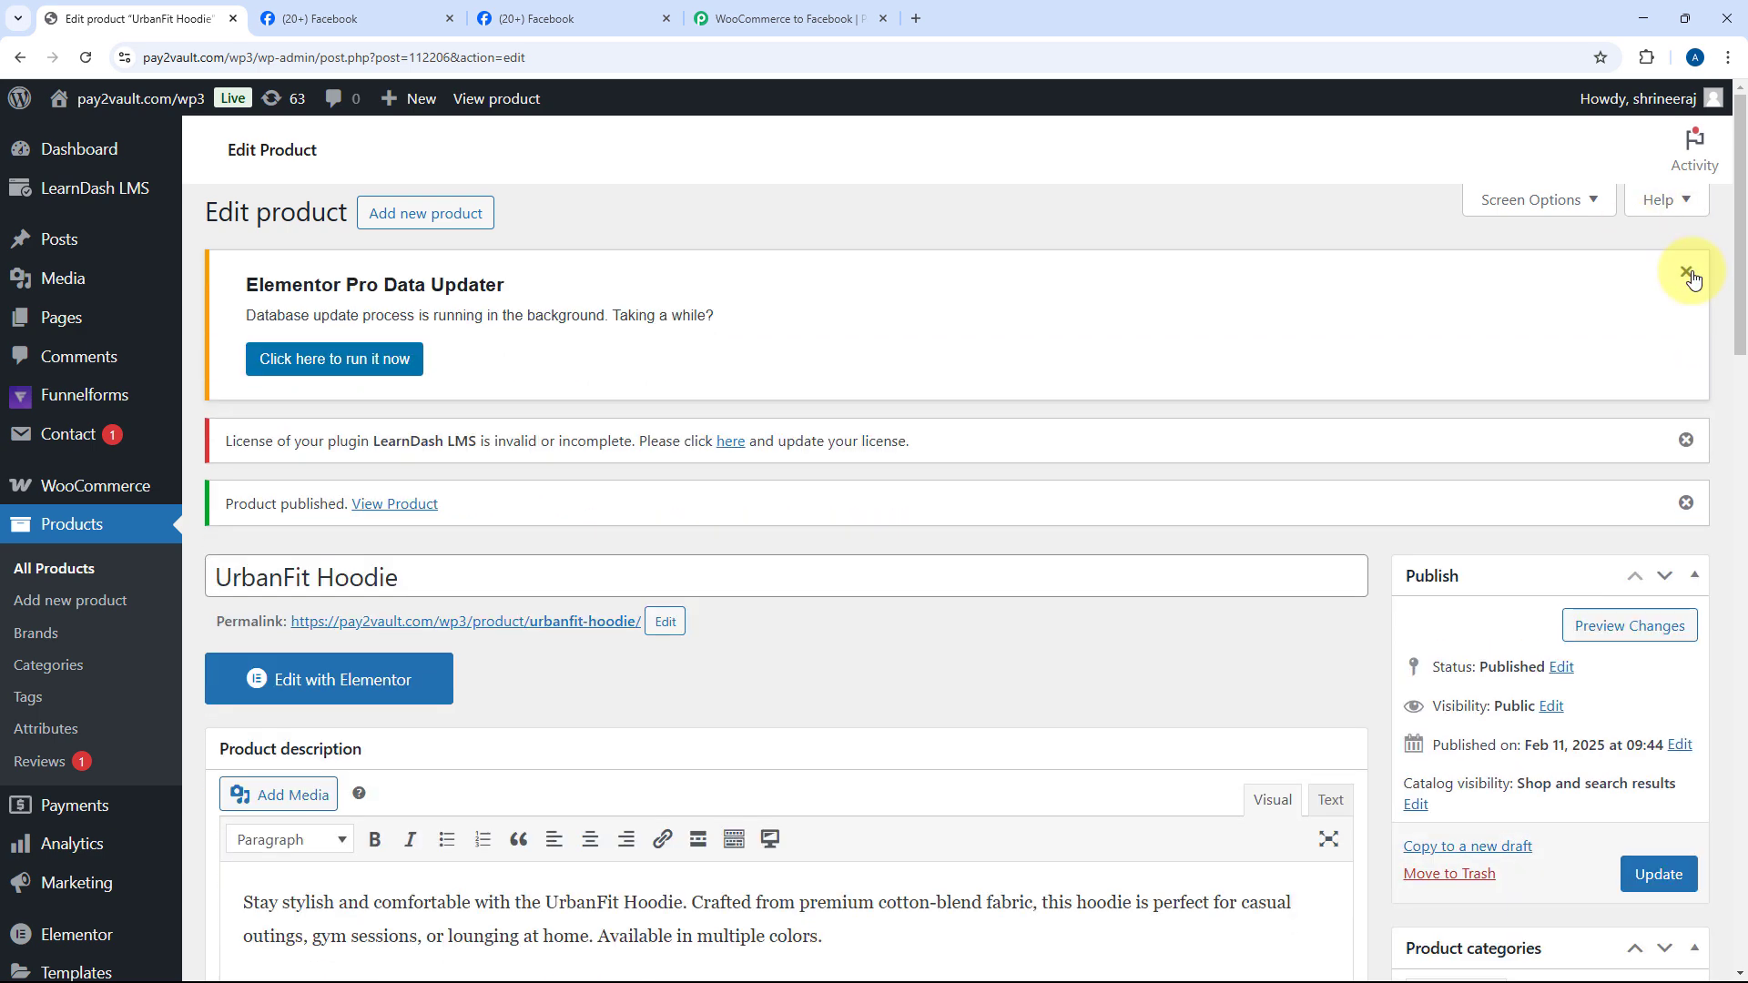
left_click(1689, 273)
left_click(1689, 273)
left_click(1687, 273)
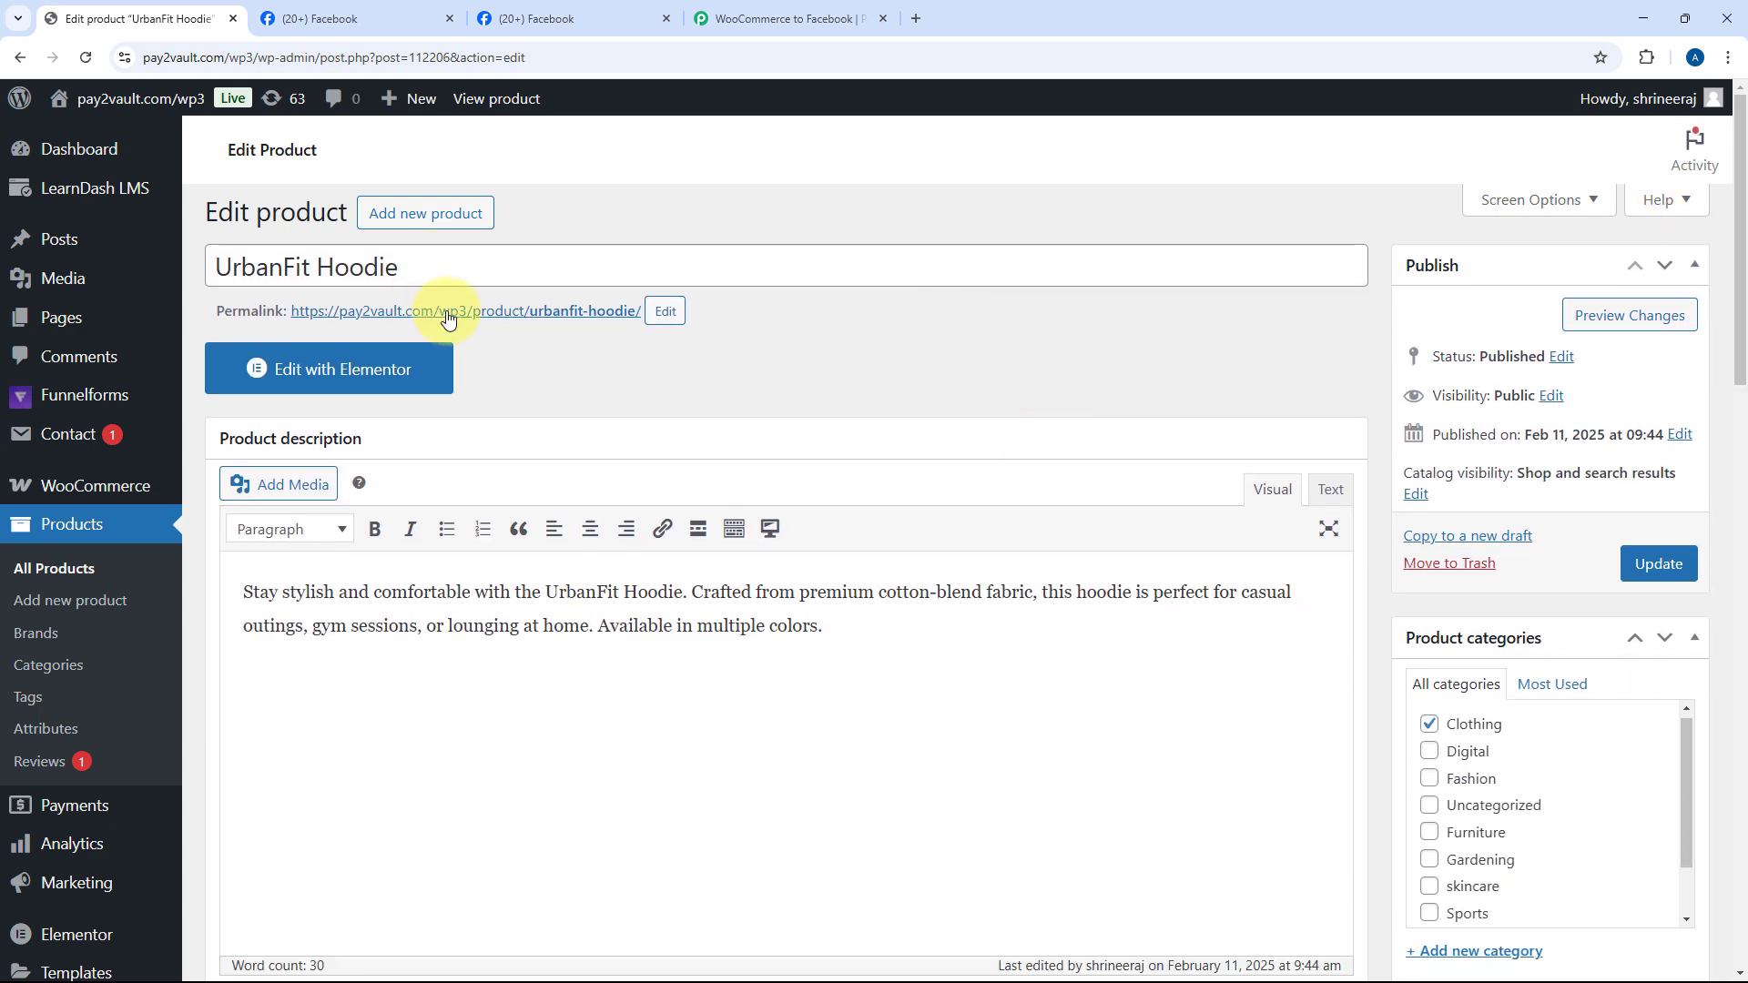
left_click(457, 319)
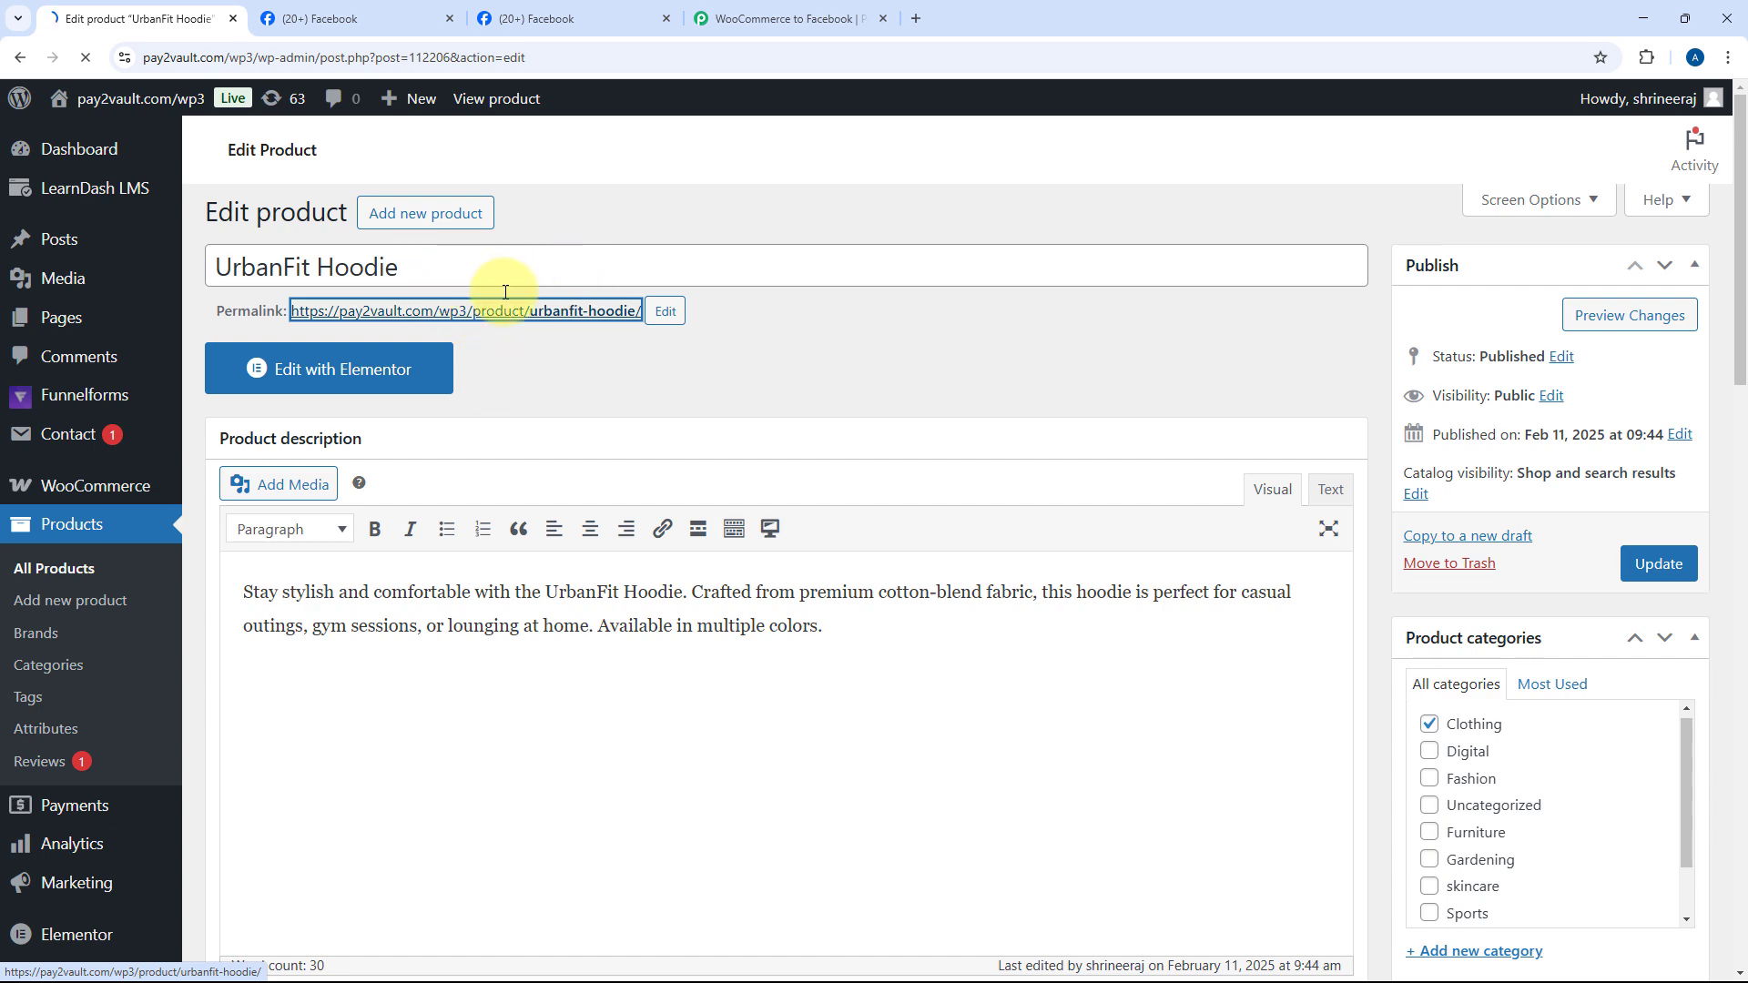
scroll(948, 346, "down", 1)
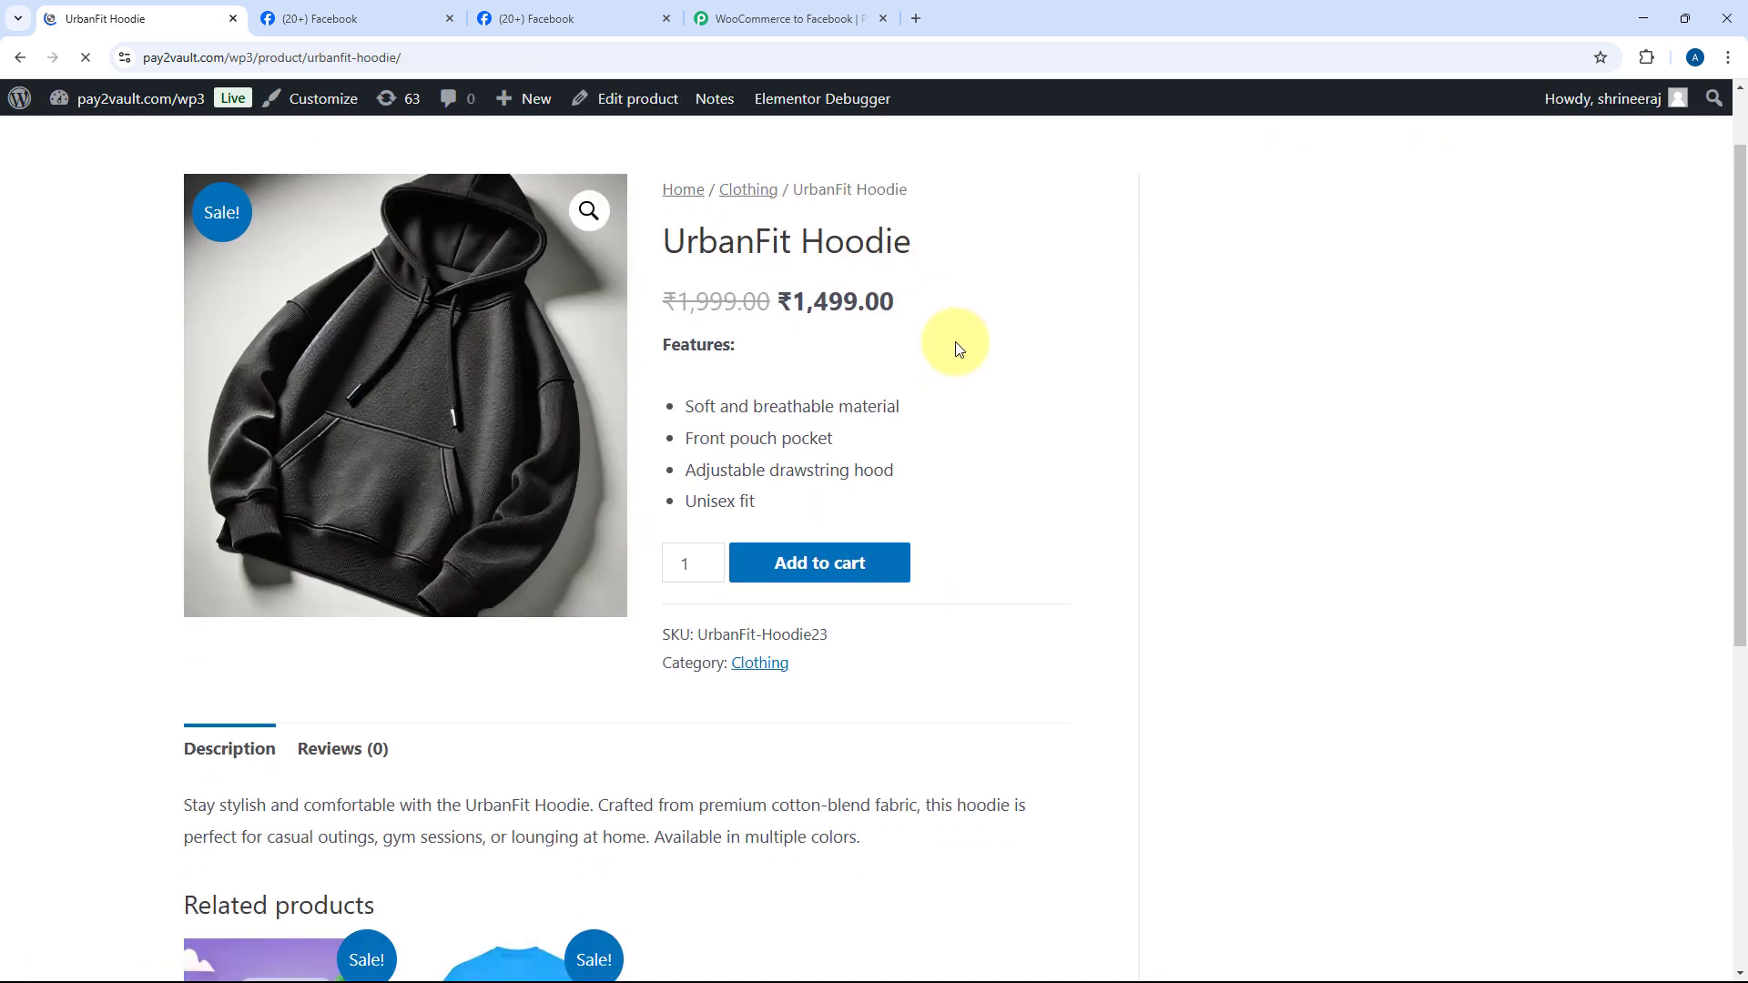
Step: Return to the hoodie's edit page, switch to the Pabbly Connect workflow and look at the start of the received webhook response
scroll(972, 353, "up", 1)
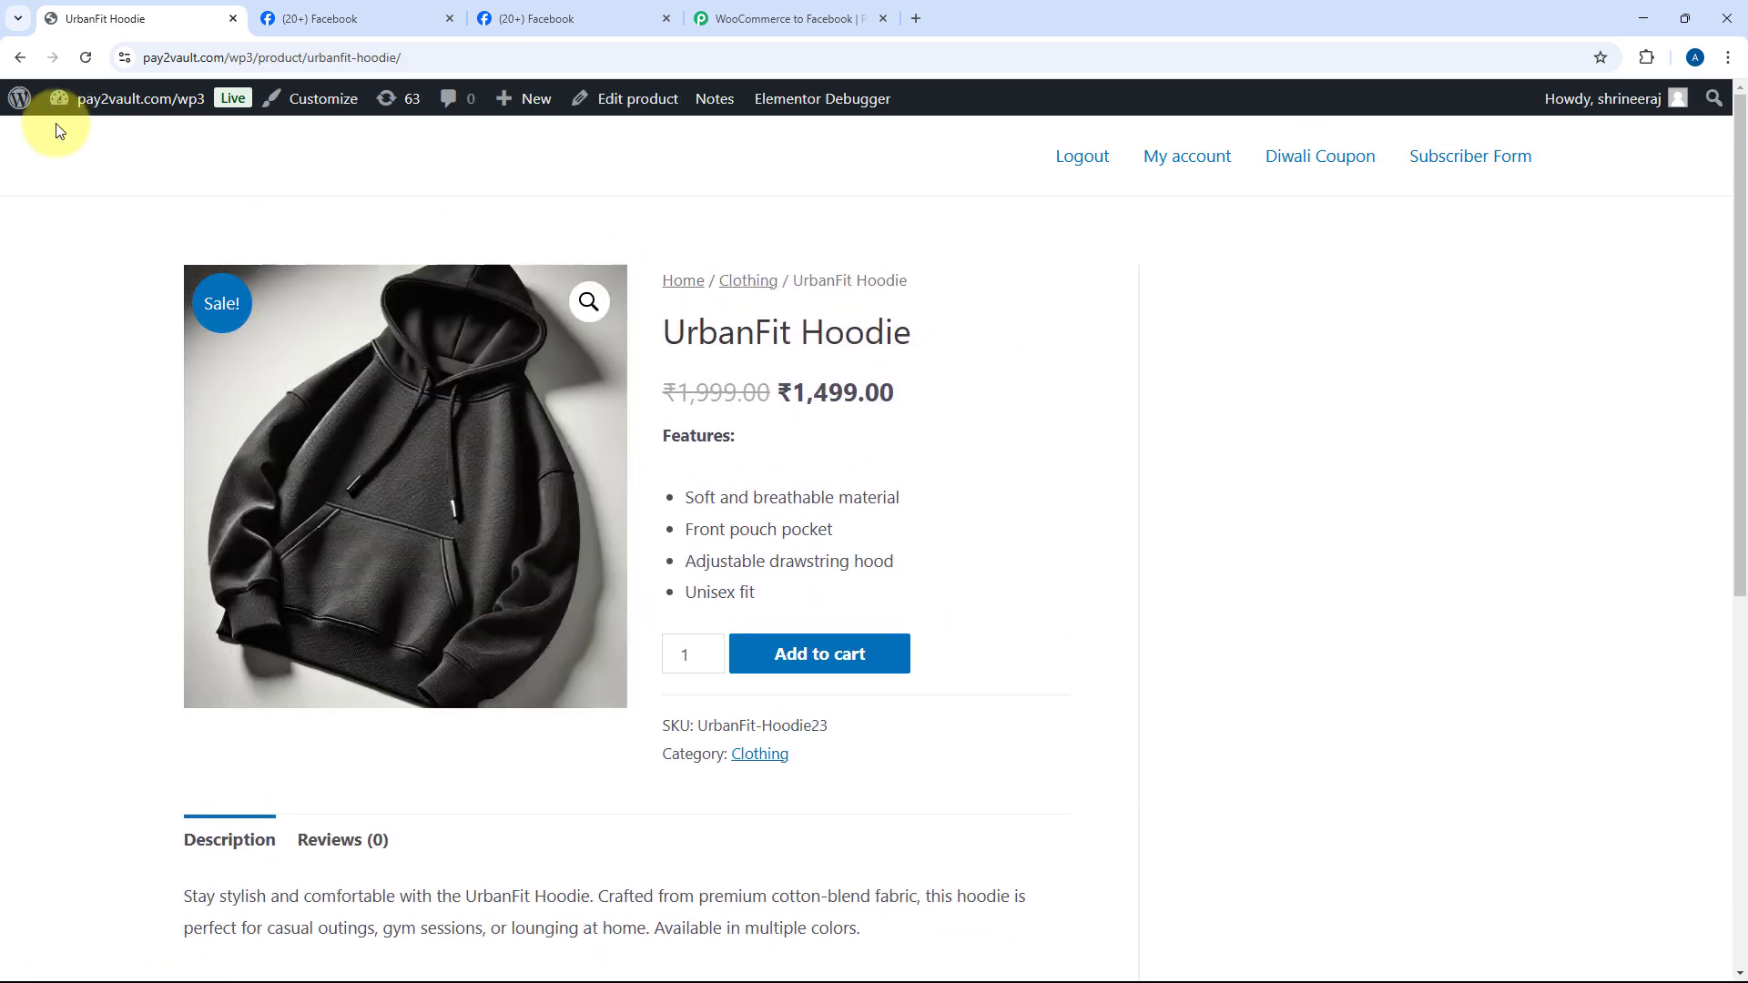
left_click(22, 60)
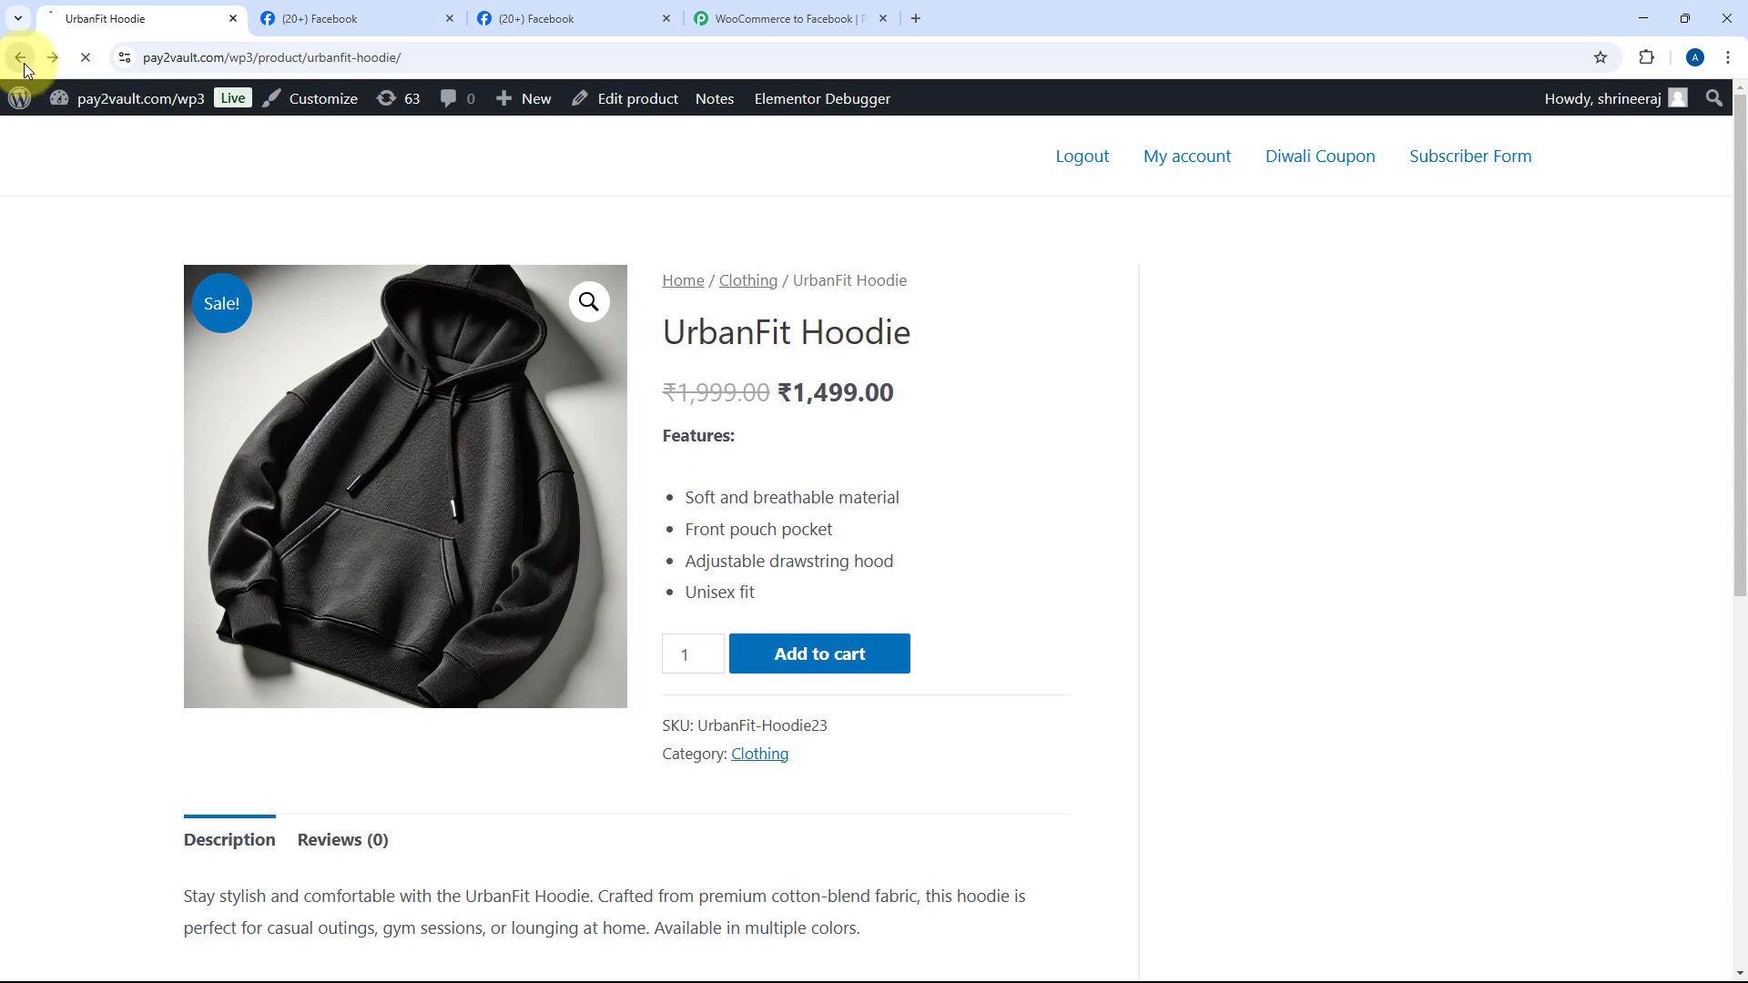
left_click(772, 18)
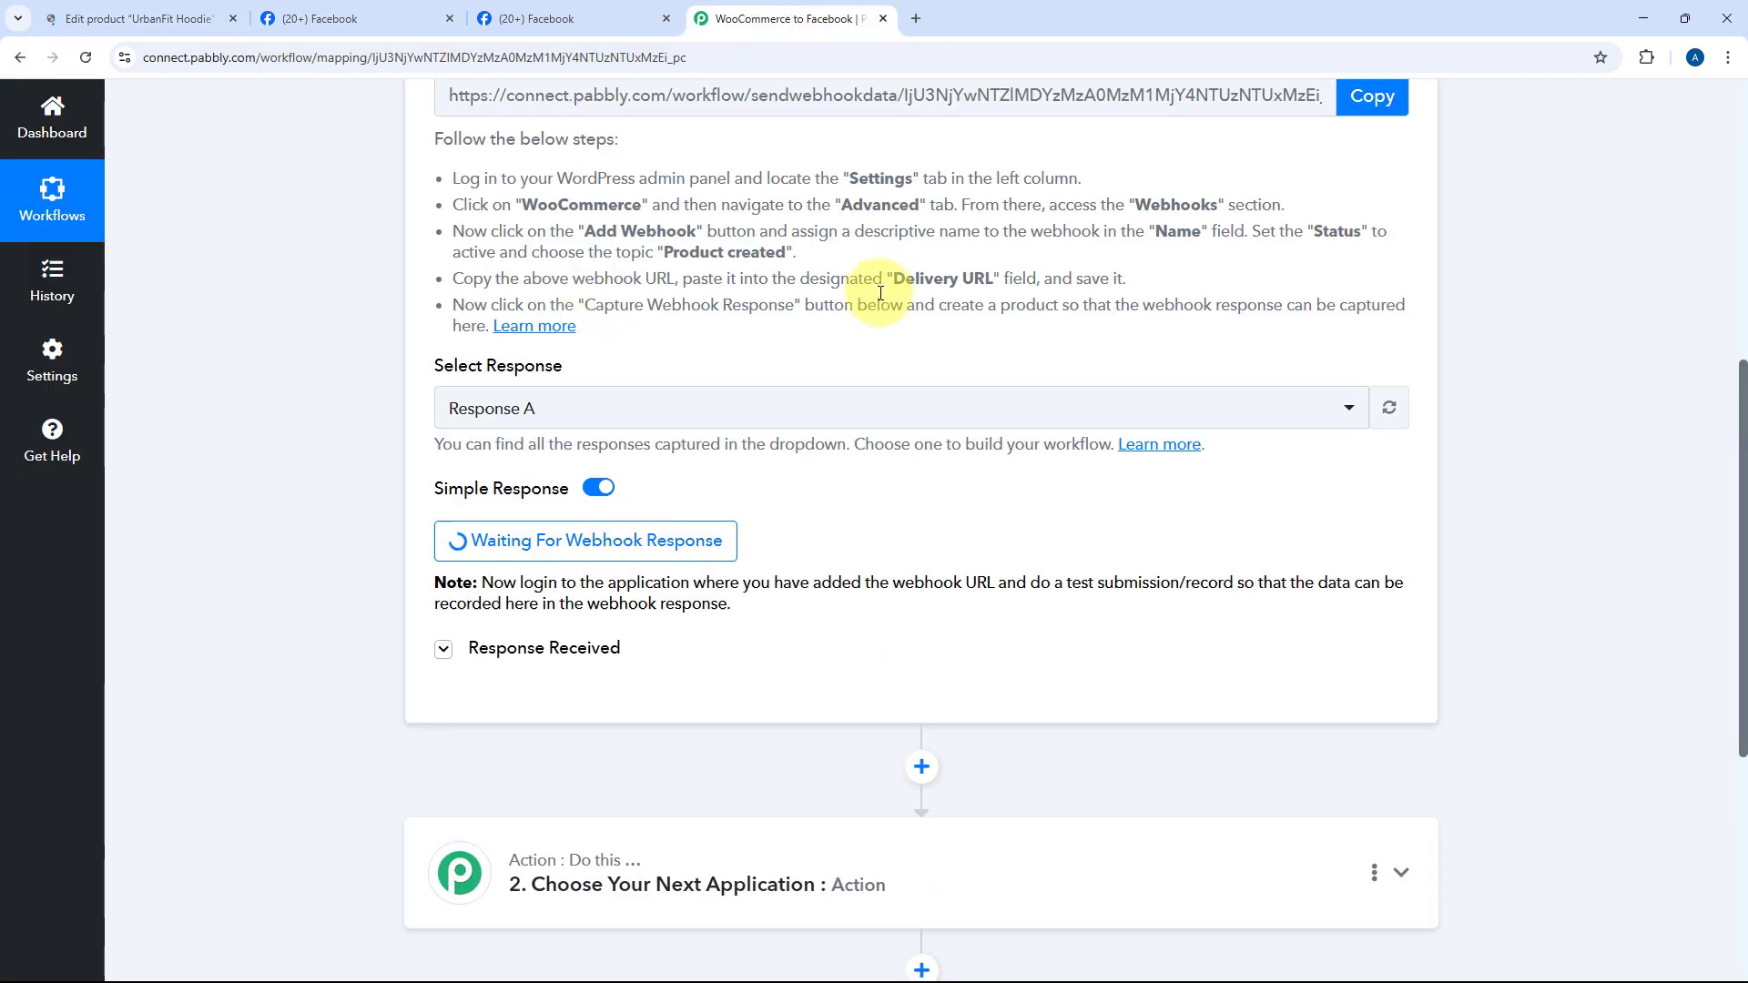
scroll(880, 301, "down", 2)
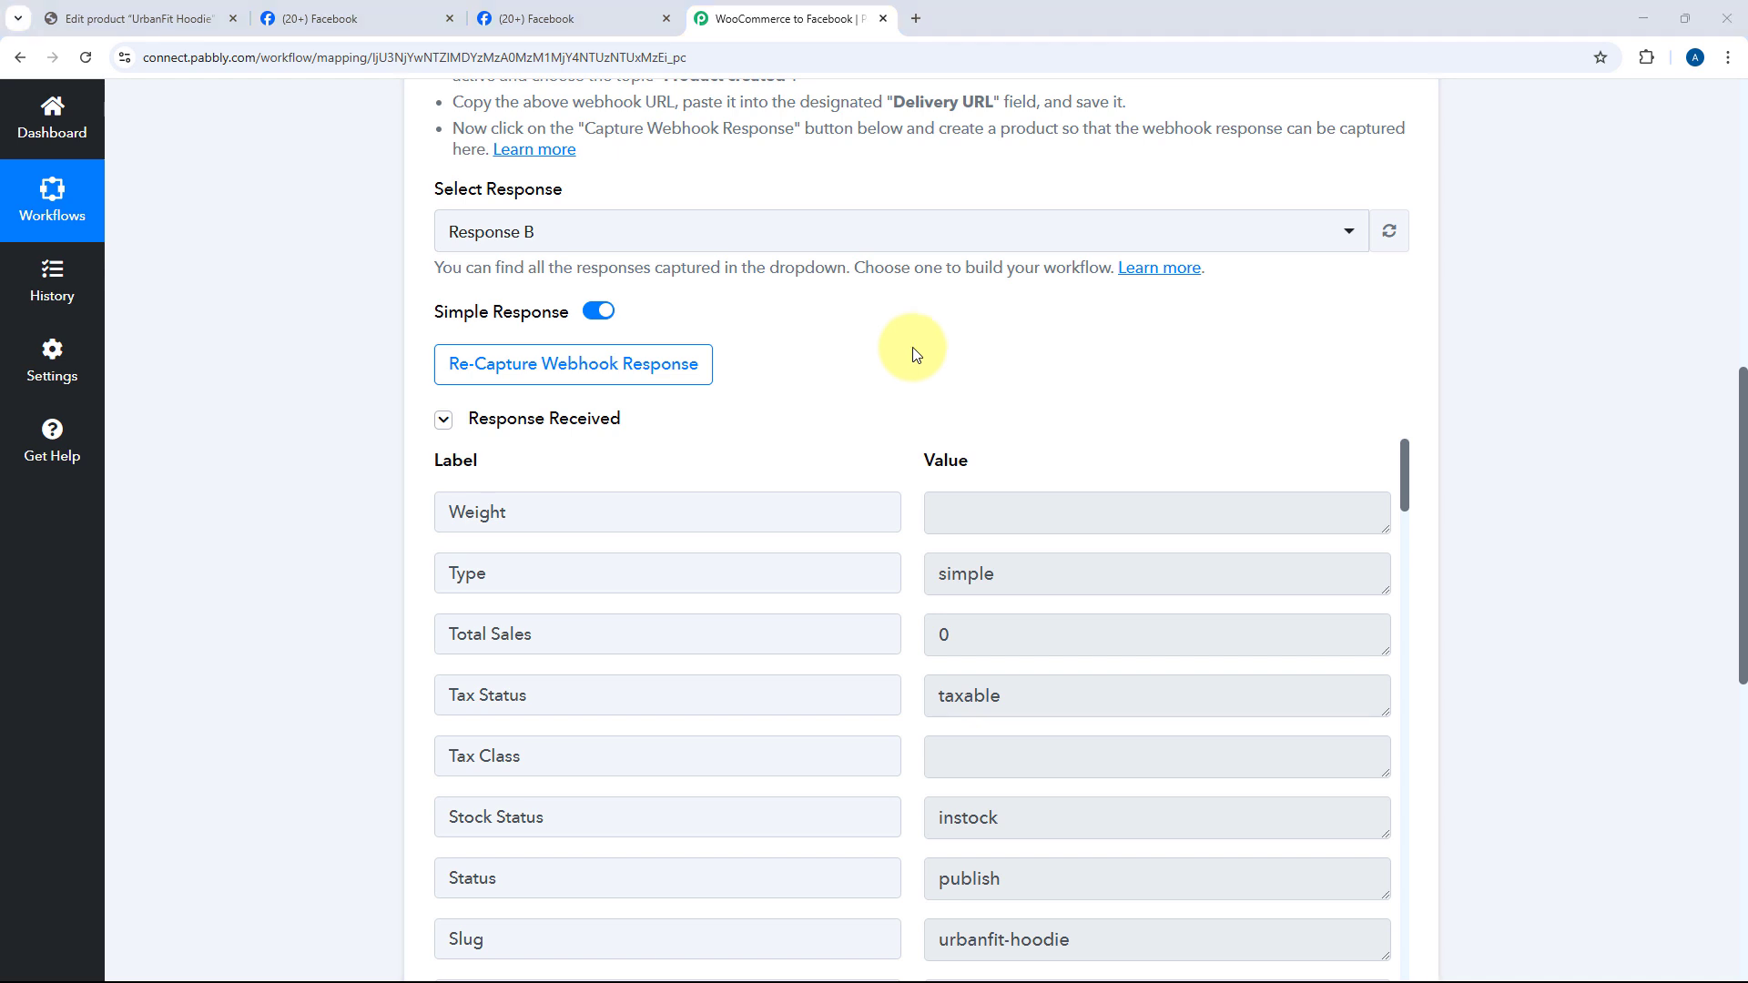
scroll(915, 353, "down", 2)
scroll(874, 369, "down", 1)
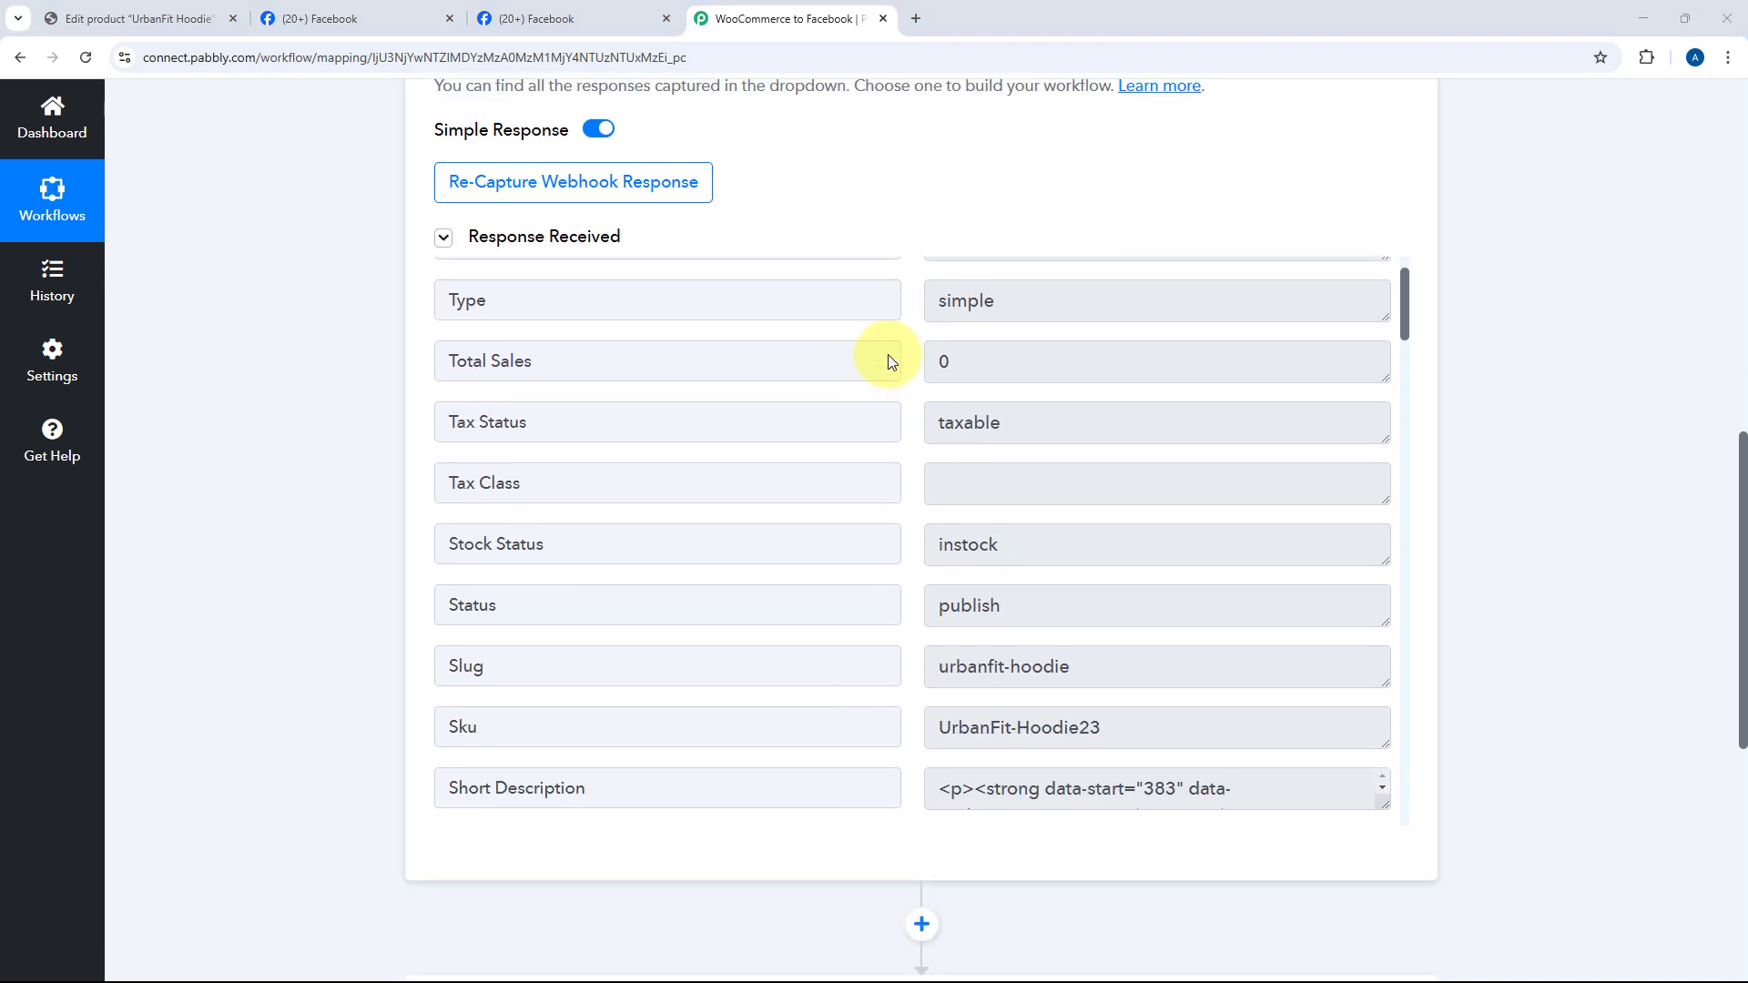
scroll(915, 319, "down", 2)
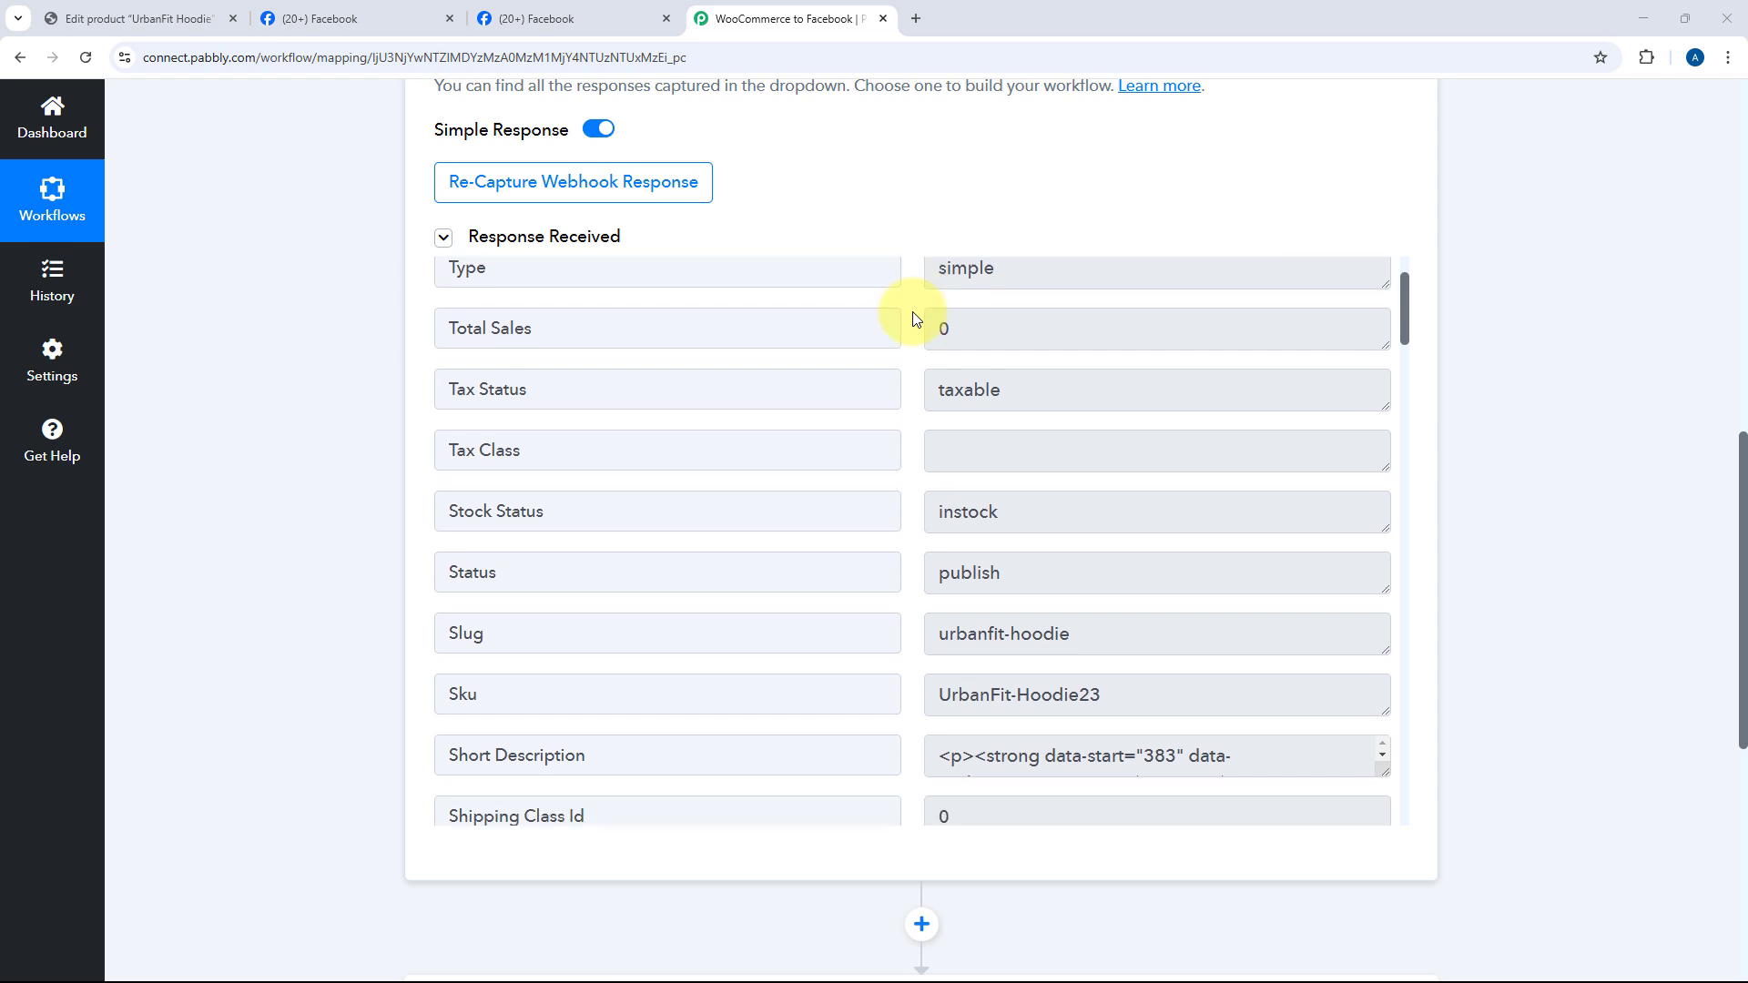
Step: Compare the Status value in the webhook response with the product's publish status in WordPress
left_click_drag(613, 410, 292, 410)
left_click_drag(1000, 414, 889, 429)
left_click(912, 427)
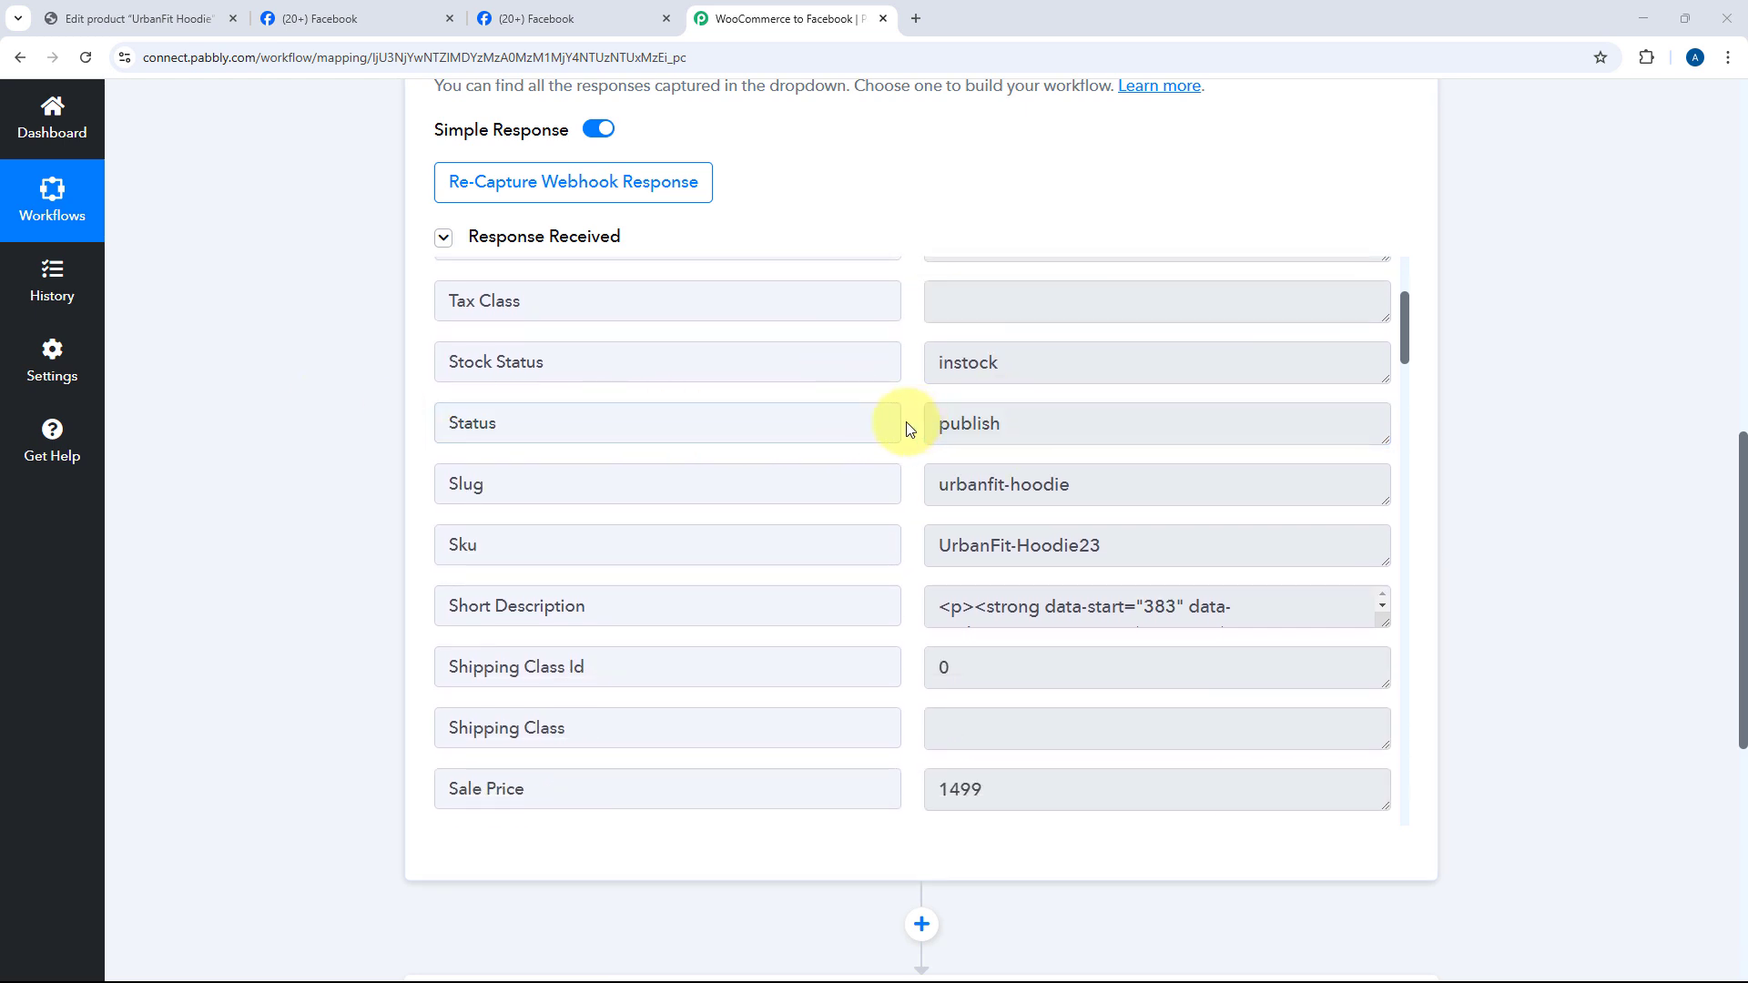
left_click(153, 21)
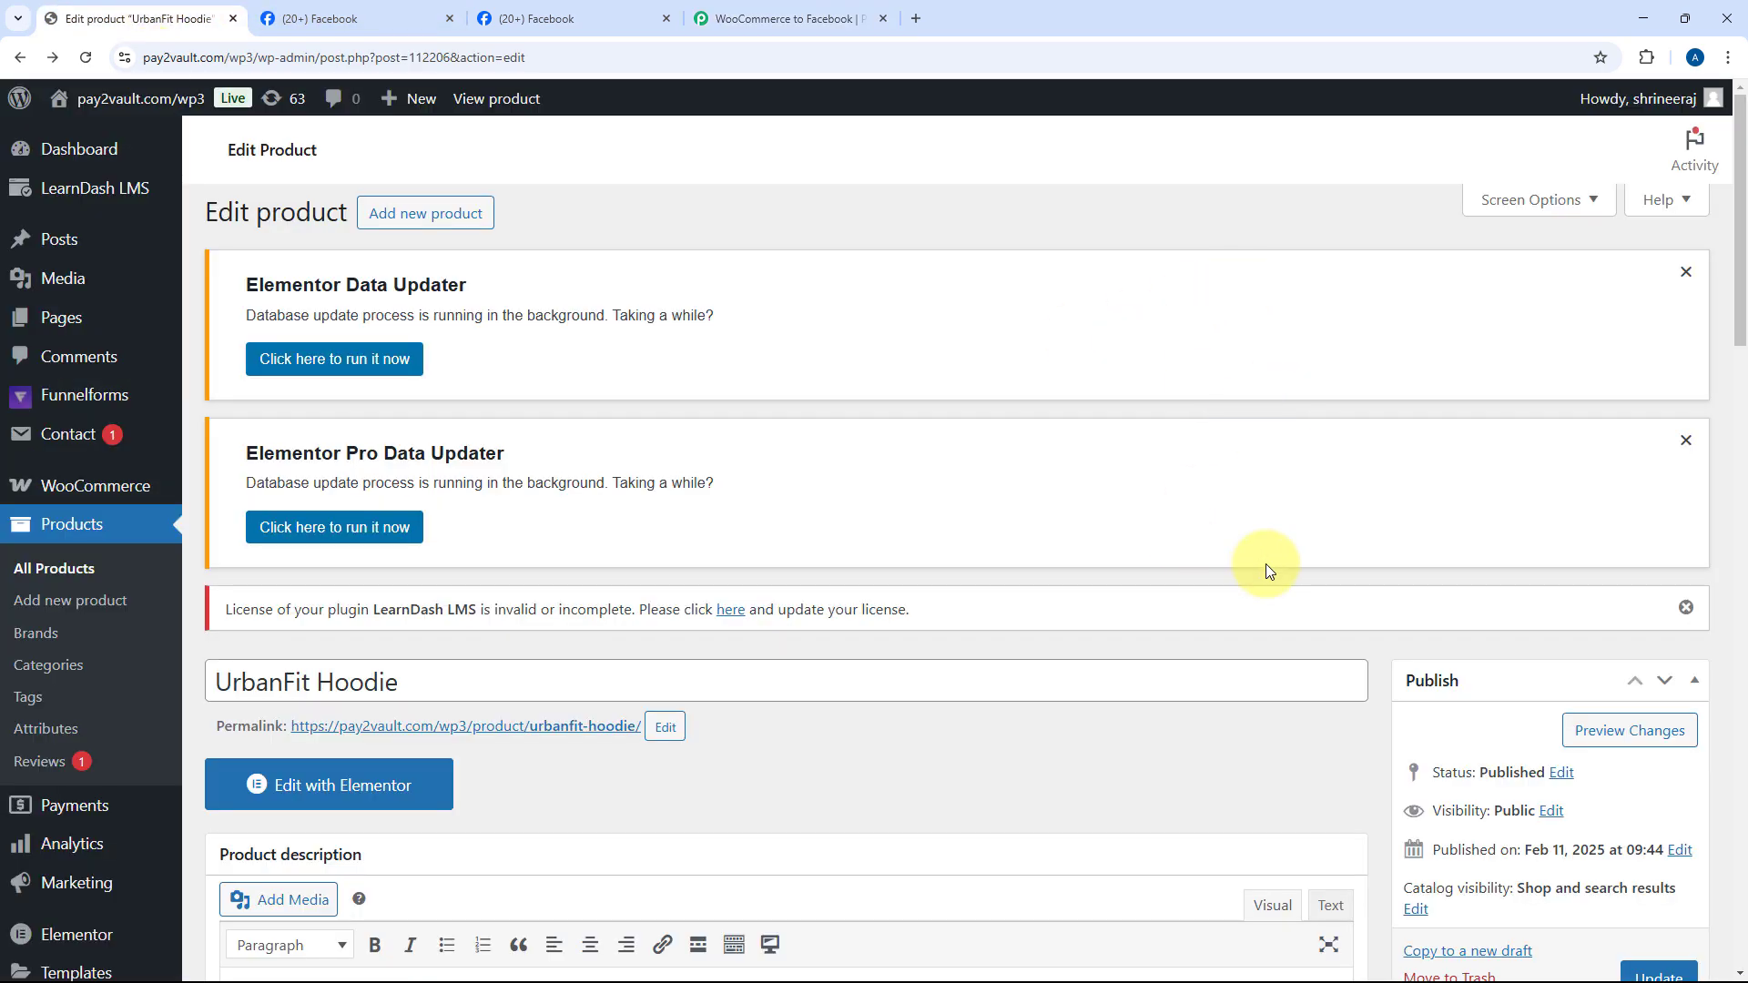
scroll(1266, 565, "down", 1)
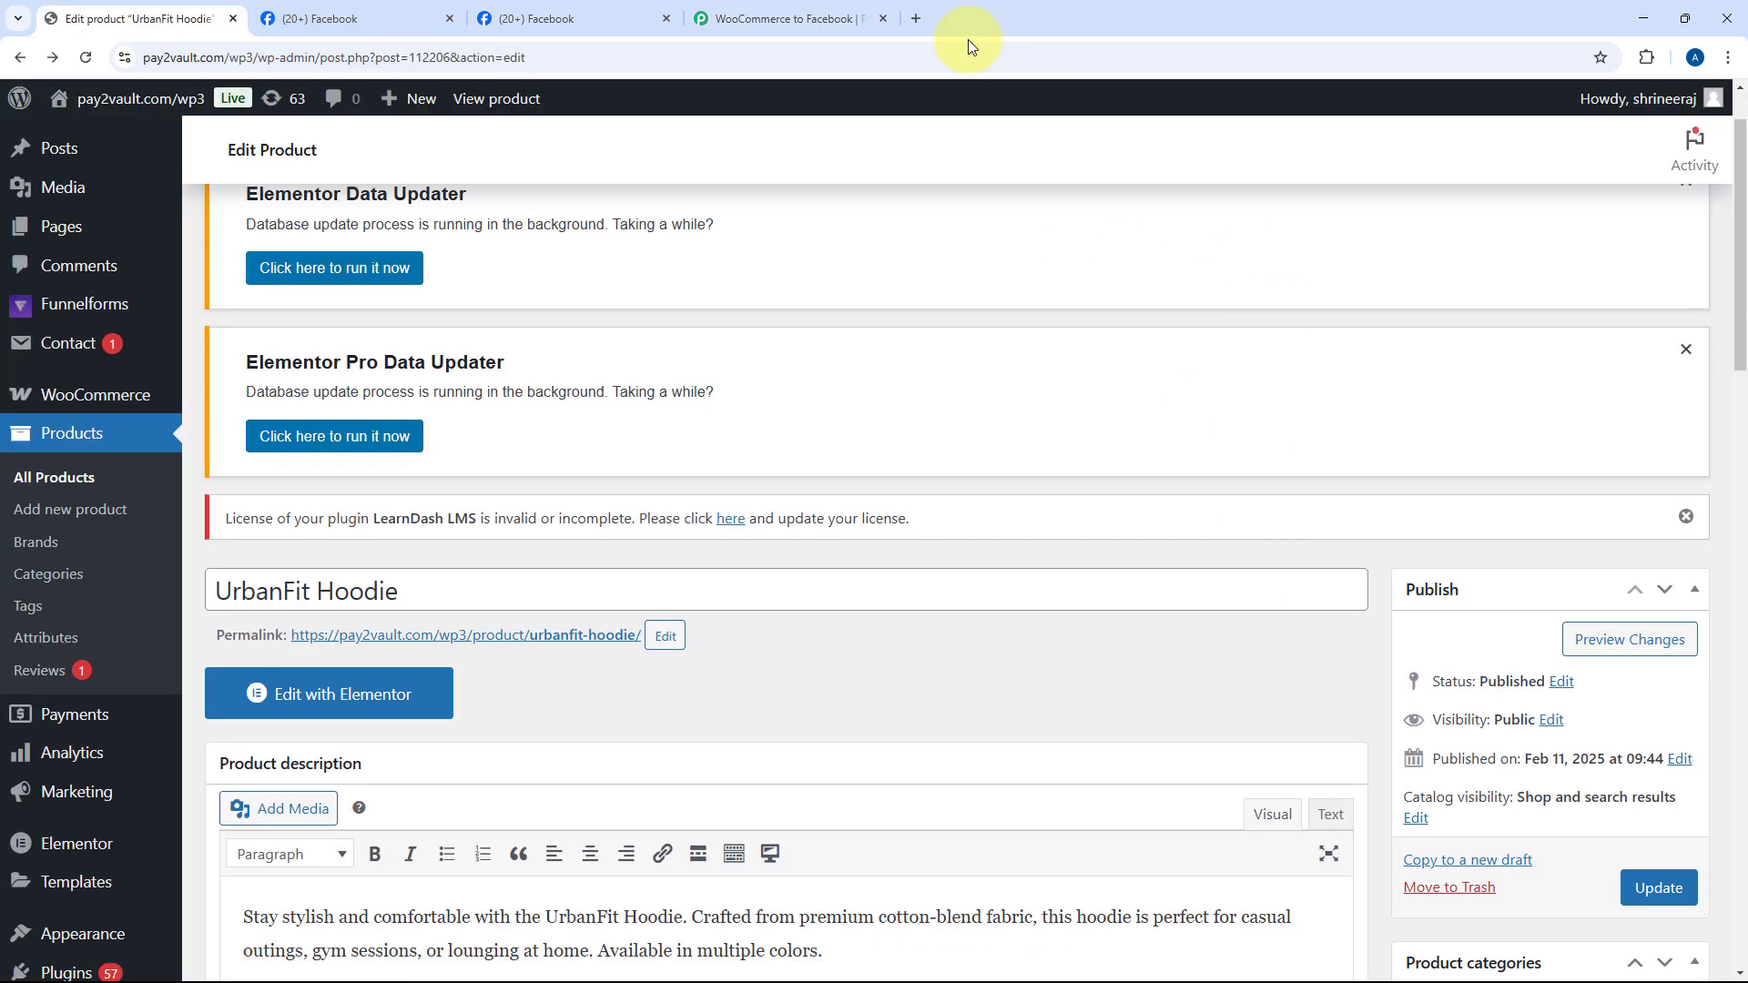
left_click(836, 14)
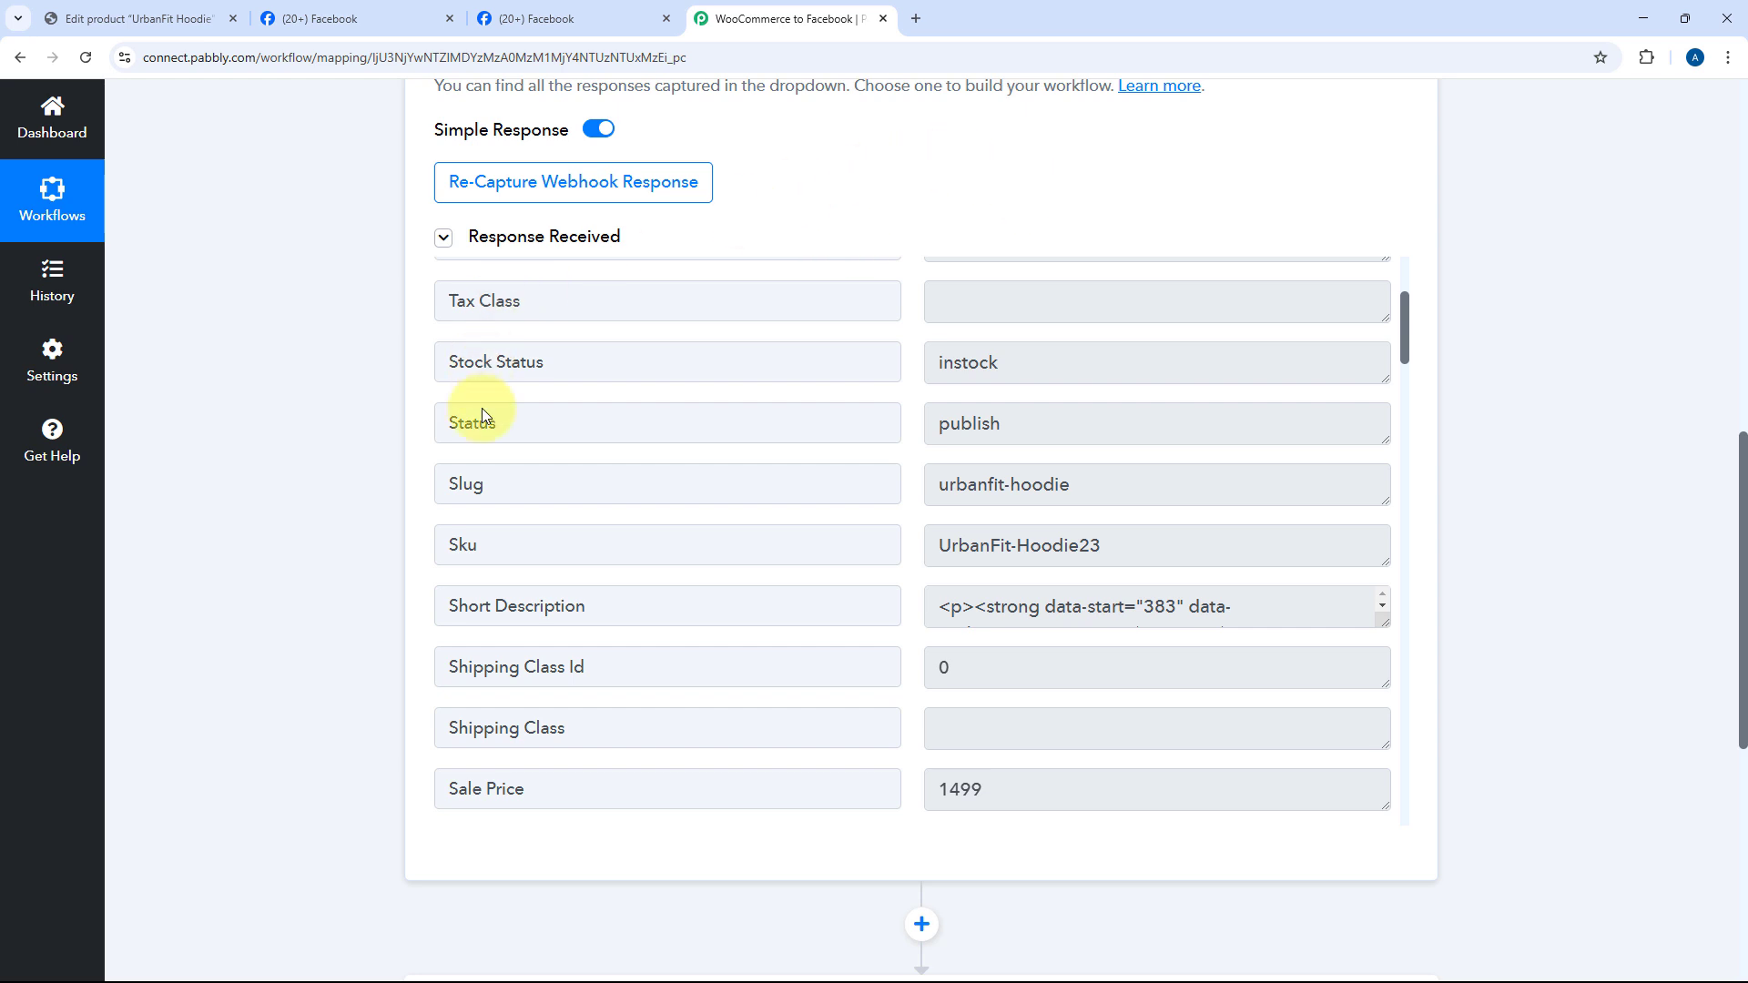
left_click(1030, 429)
left_click_drag(1030, 429, 909, 429)
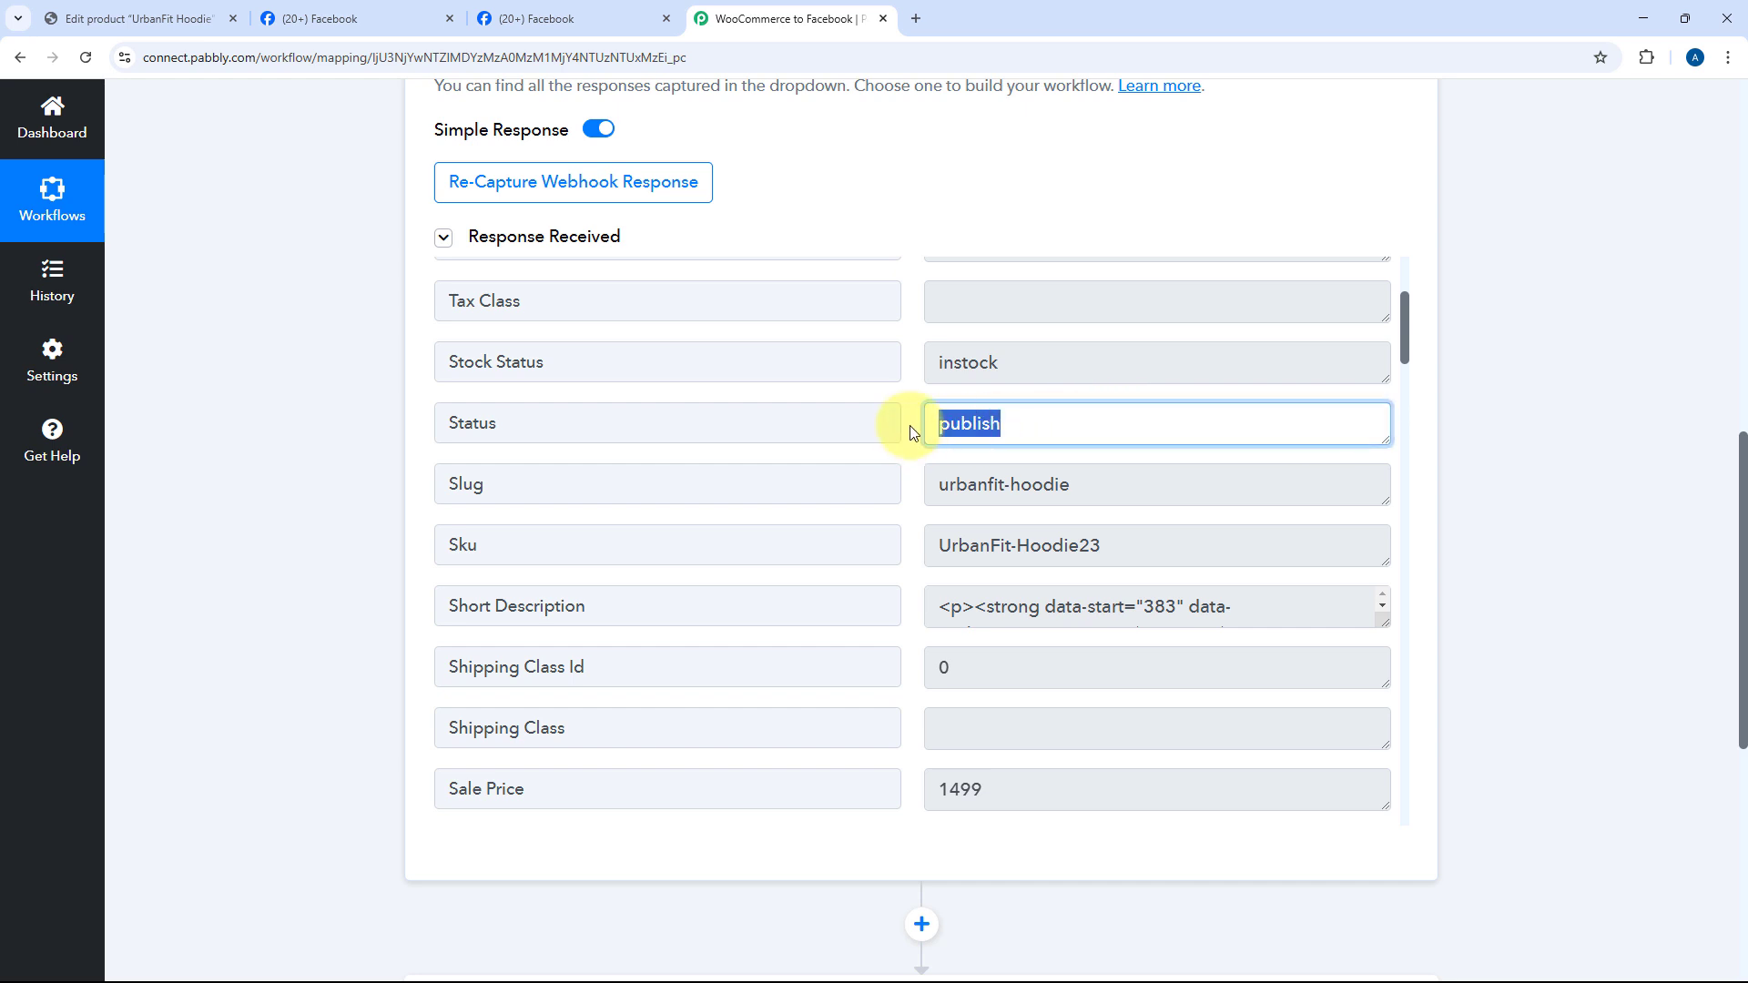
left_click(913, 431)
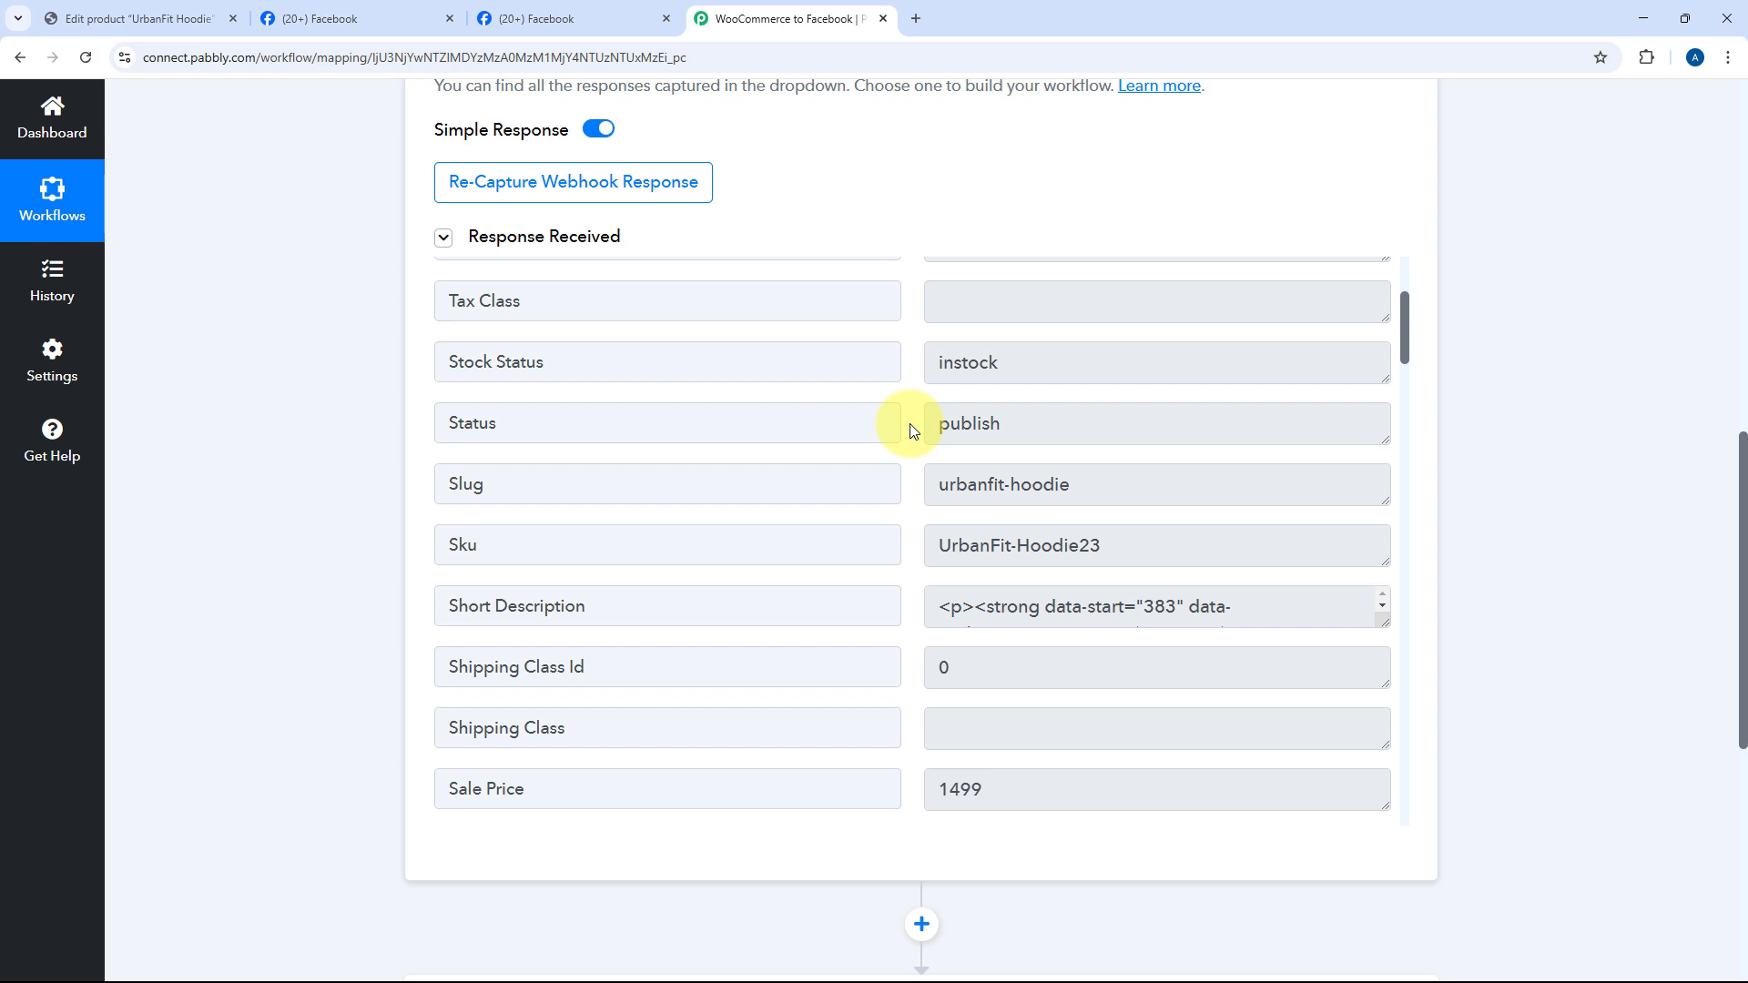
Step: Check the Slug and Sku values in the response and enlarge the Short Description value to read it in full
scroll(910, 428, "down", 1)
left_click_drag(1079, 392, 933, 390)
left_click_drag(1121, 448, 890, 457)
scroll(1001, 446, "down", 1)
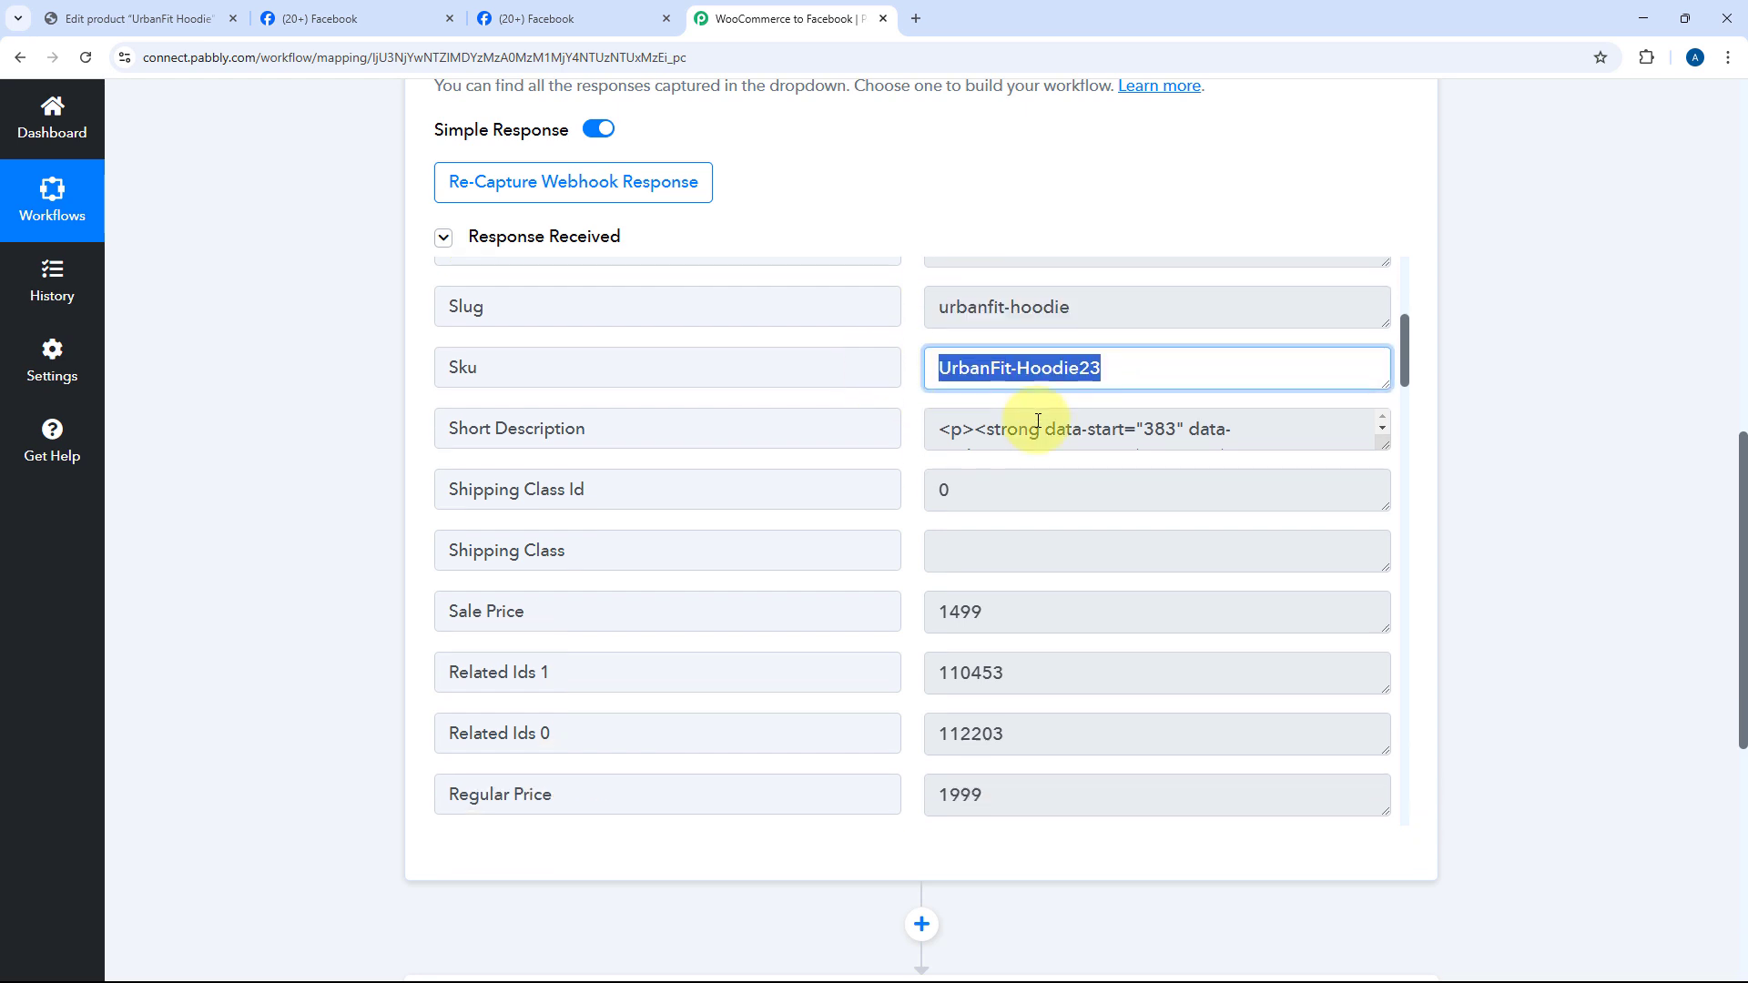
left_click_drag(1382, 446, 1381, 763)
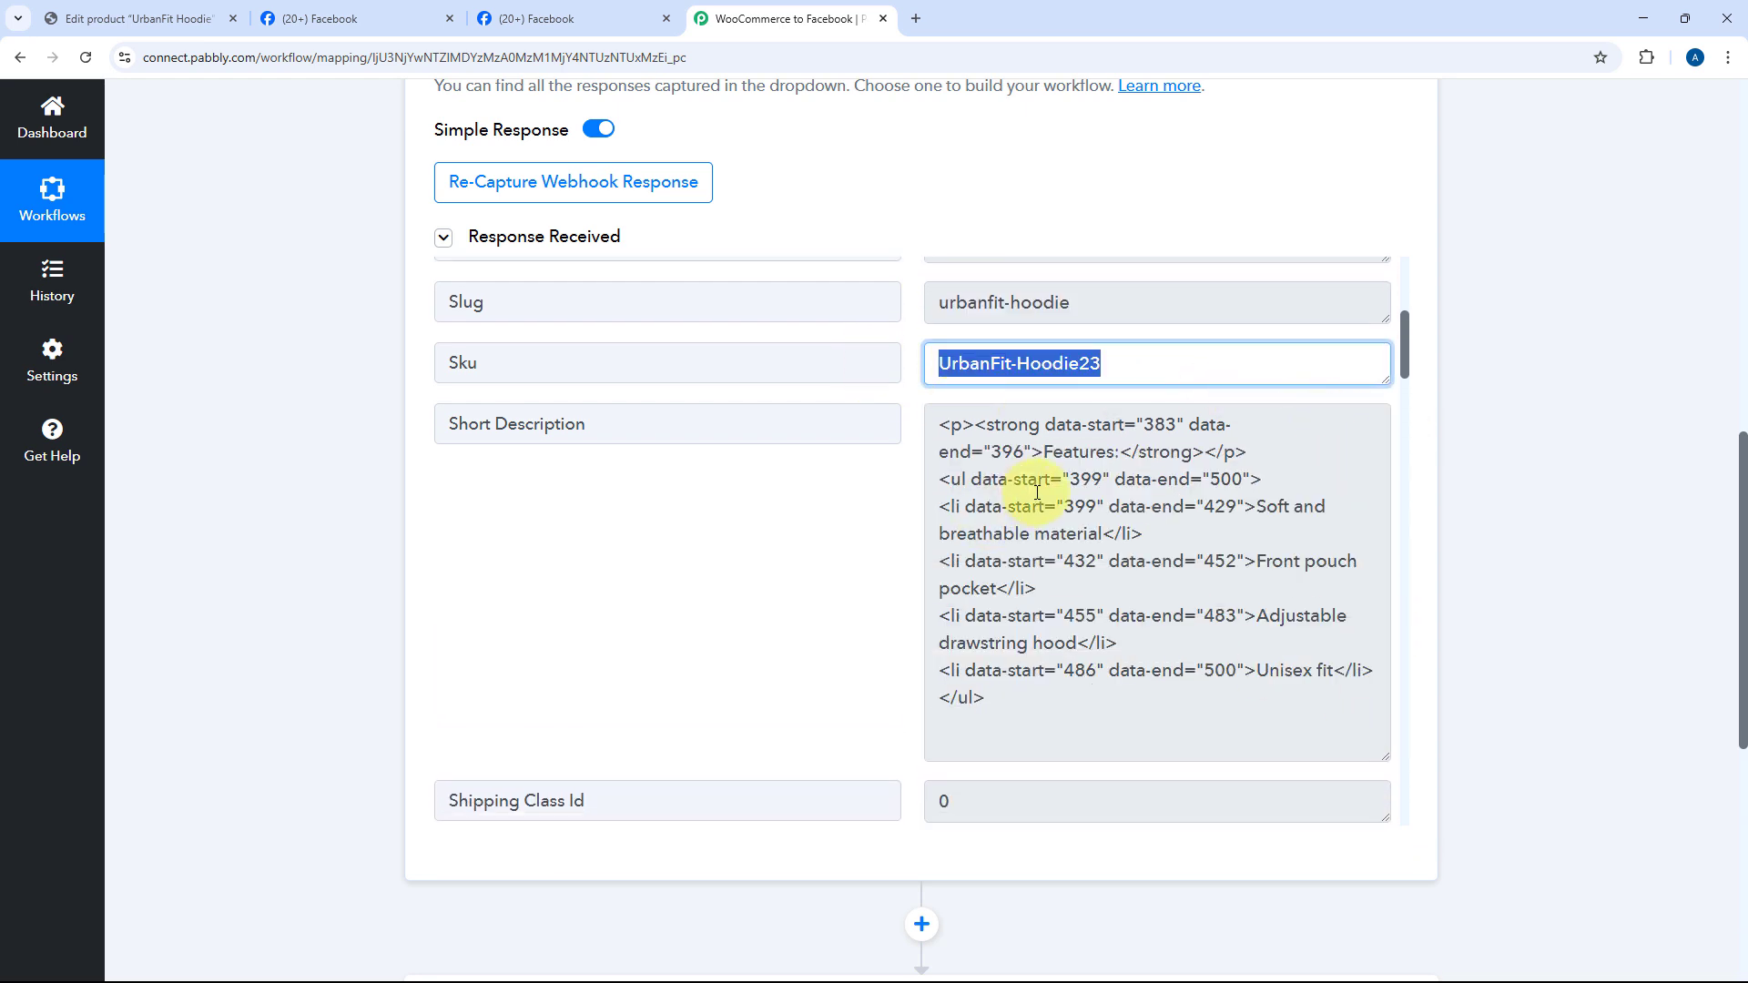
scroll(930, 521, "down", 1)
scroll(929, 520, "down", 8)
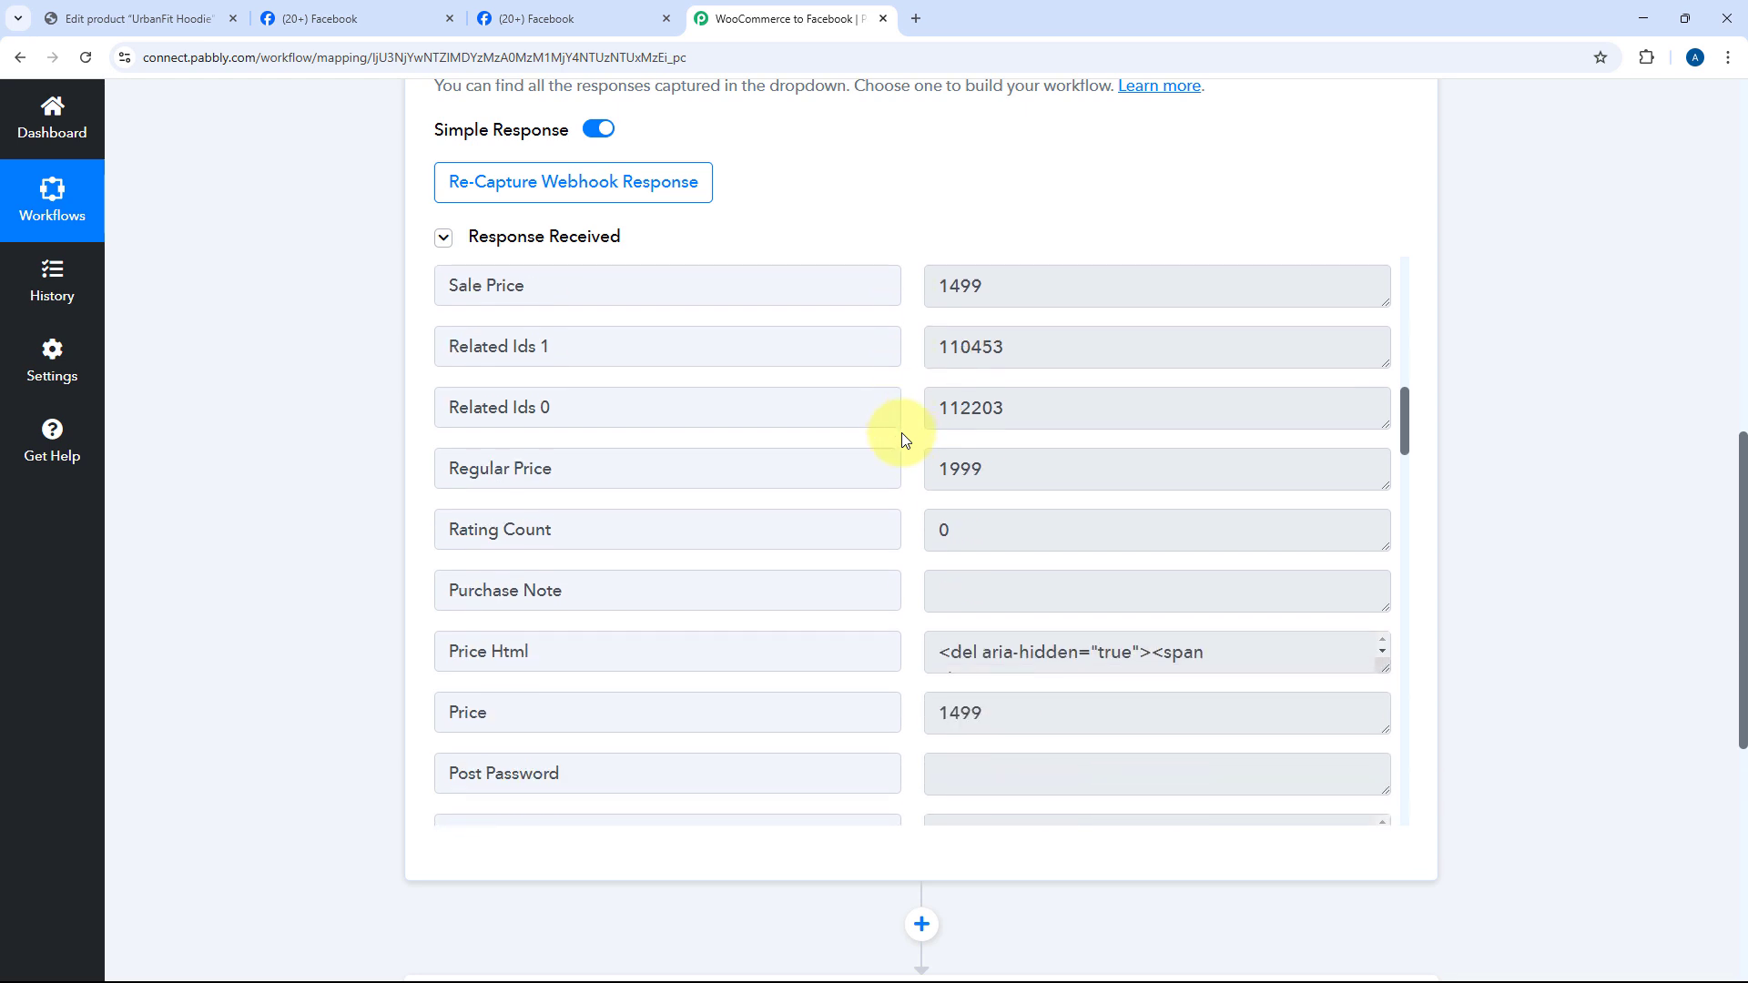
Step: Check the Sale Price and Regular Price values in the response and enlarge the Price Html value
scroll(937, 410, "up", 1)
left_click_drag(988, 377, 911, 377)
scroll(888, 381, "up", 1)
scroll(888, 384, "down", 2)
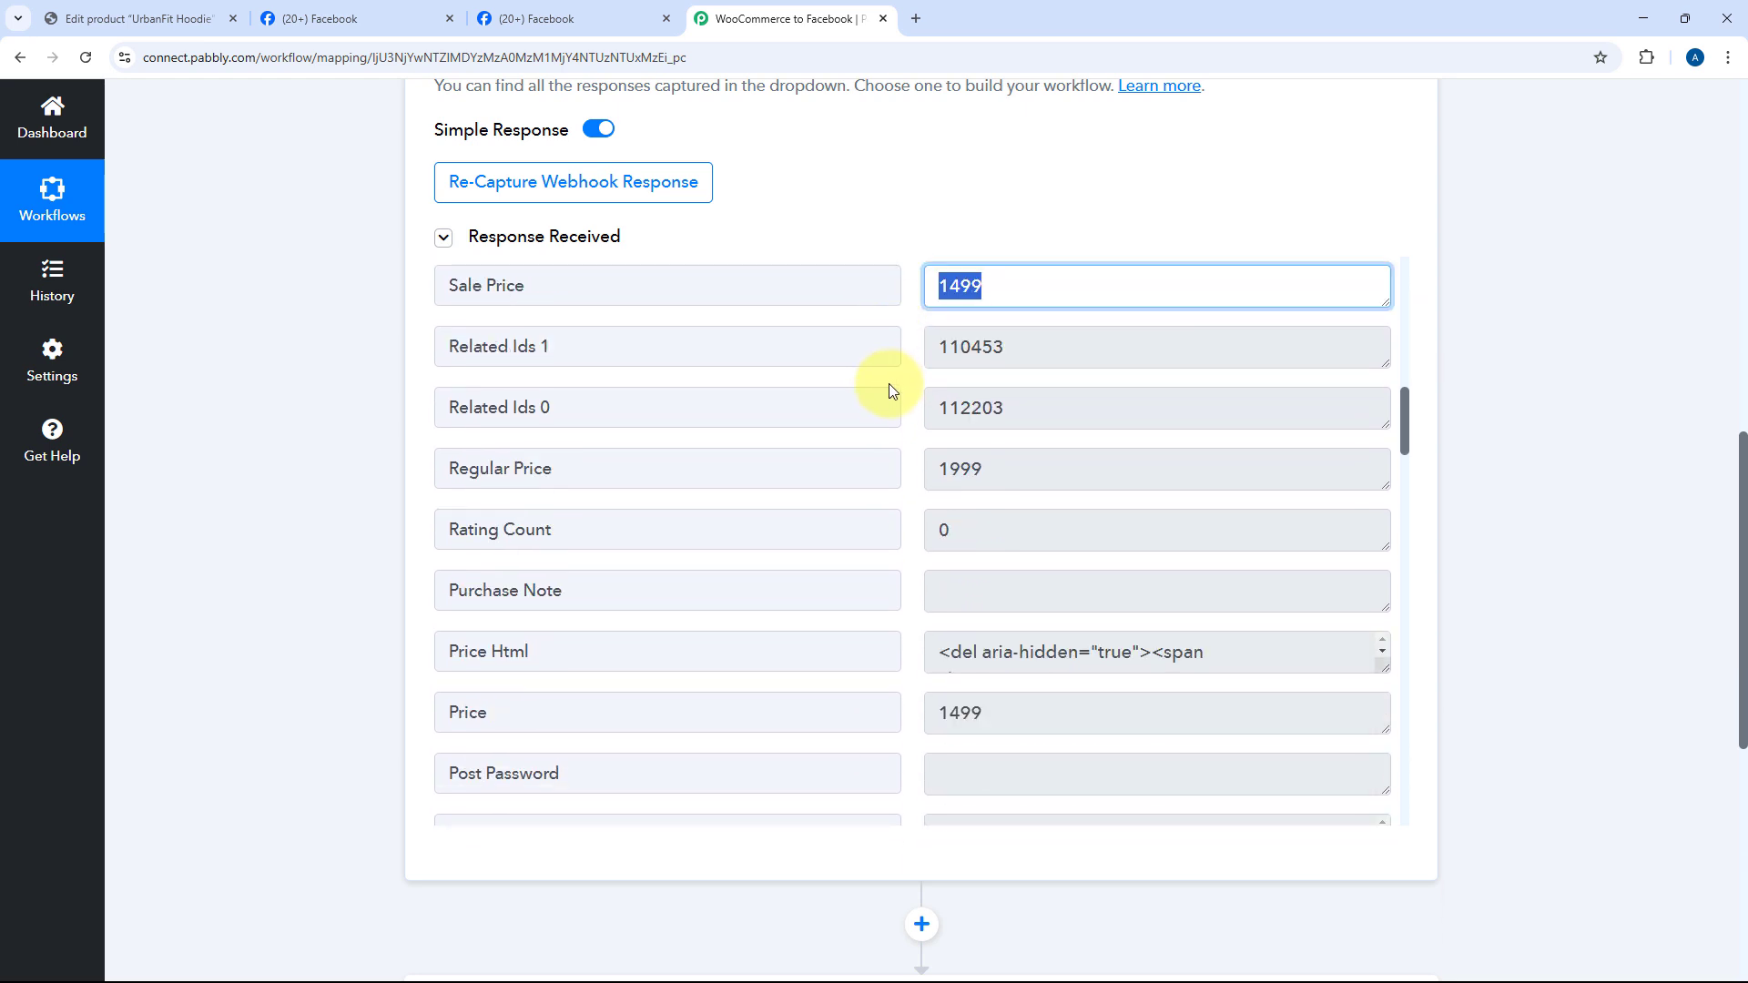
left_click_drag(1018, 481, 866, 464)
scroll(905, 460, "down", 3)
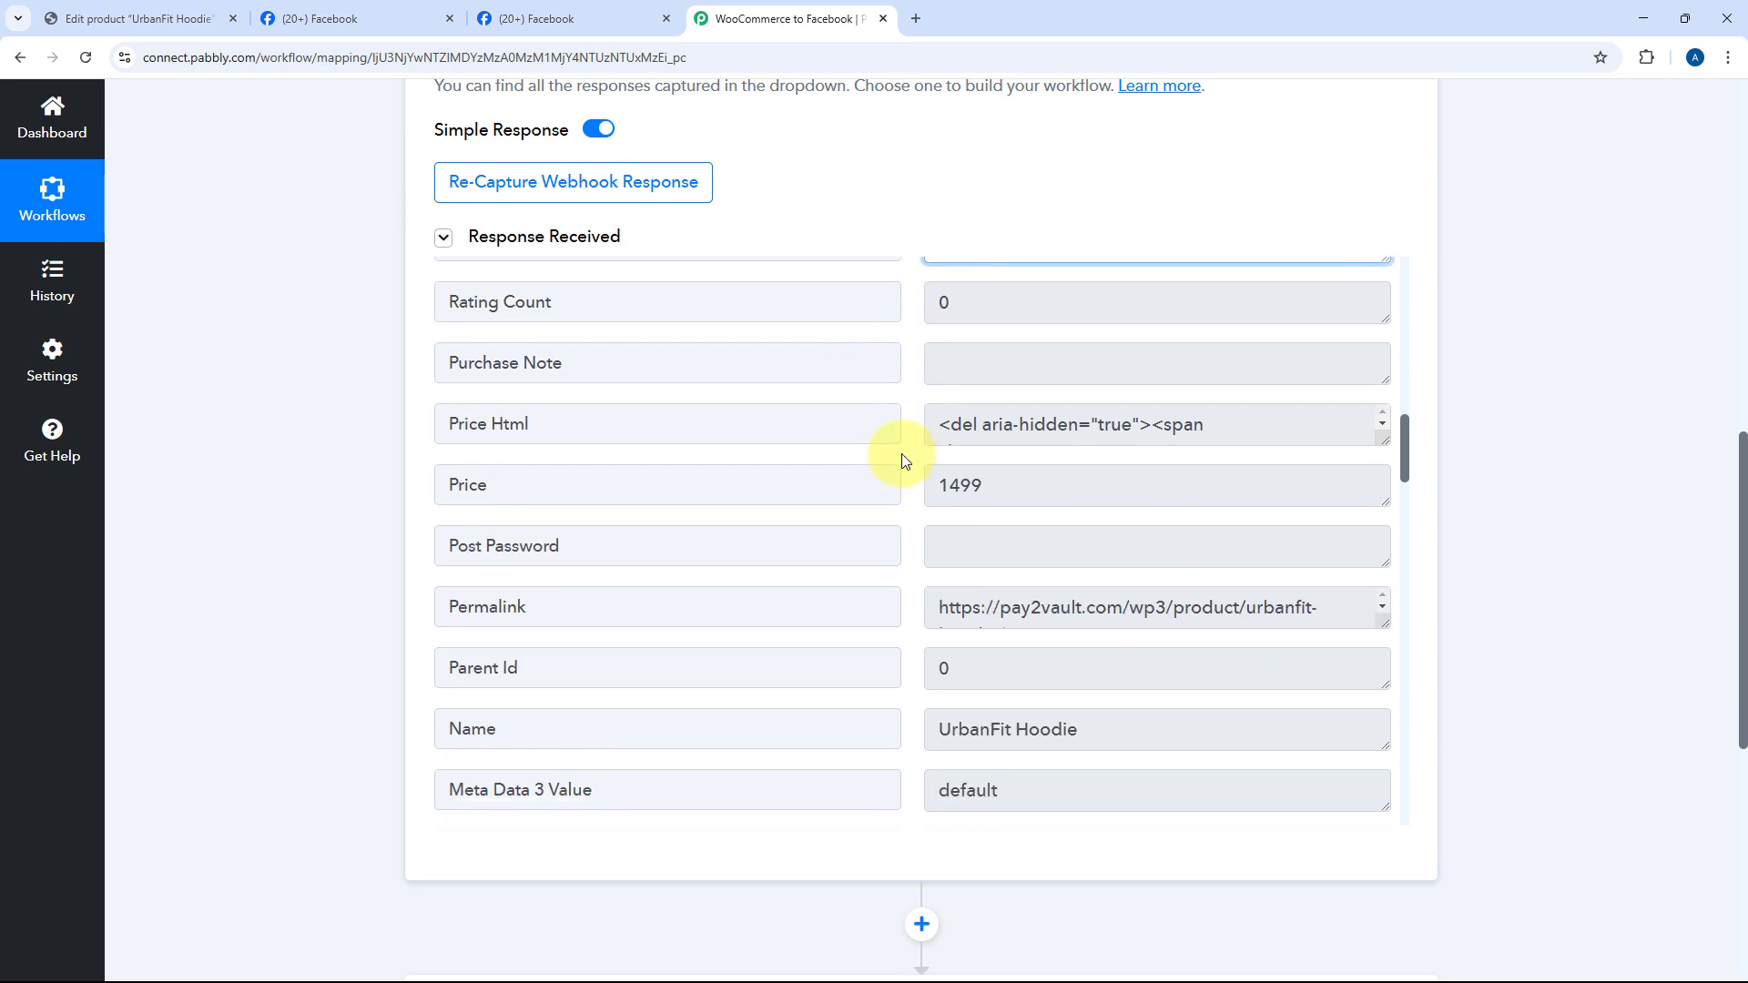
left_click_drag(1381, 394, 1384, 540)
scroll(874, 410, "down", 2)
scroll(1001, 420, "down", 1)
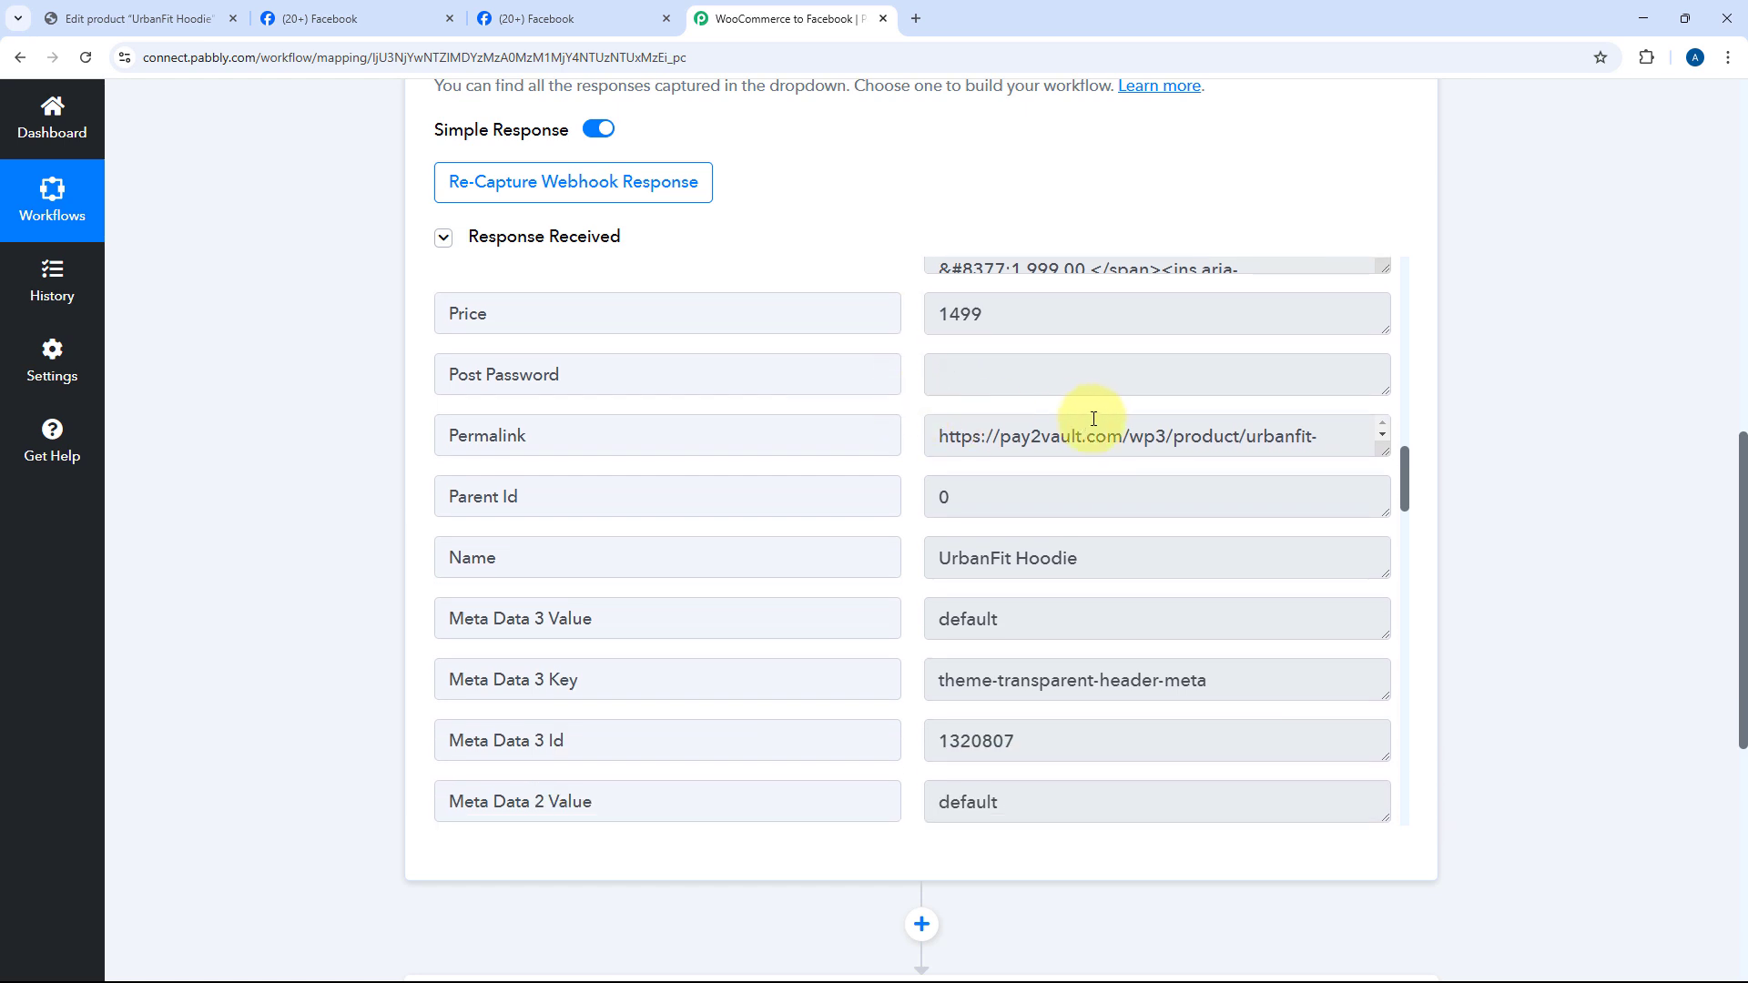
Step: Copy the Permalink value from the response, open it in a new browser tab to check the product page, and close that tab
left_click(1091, 446)
key("ctrl+a")
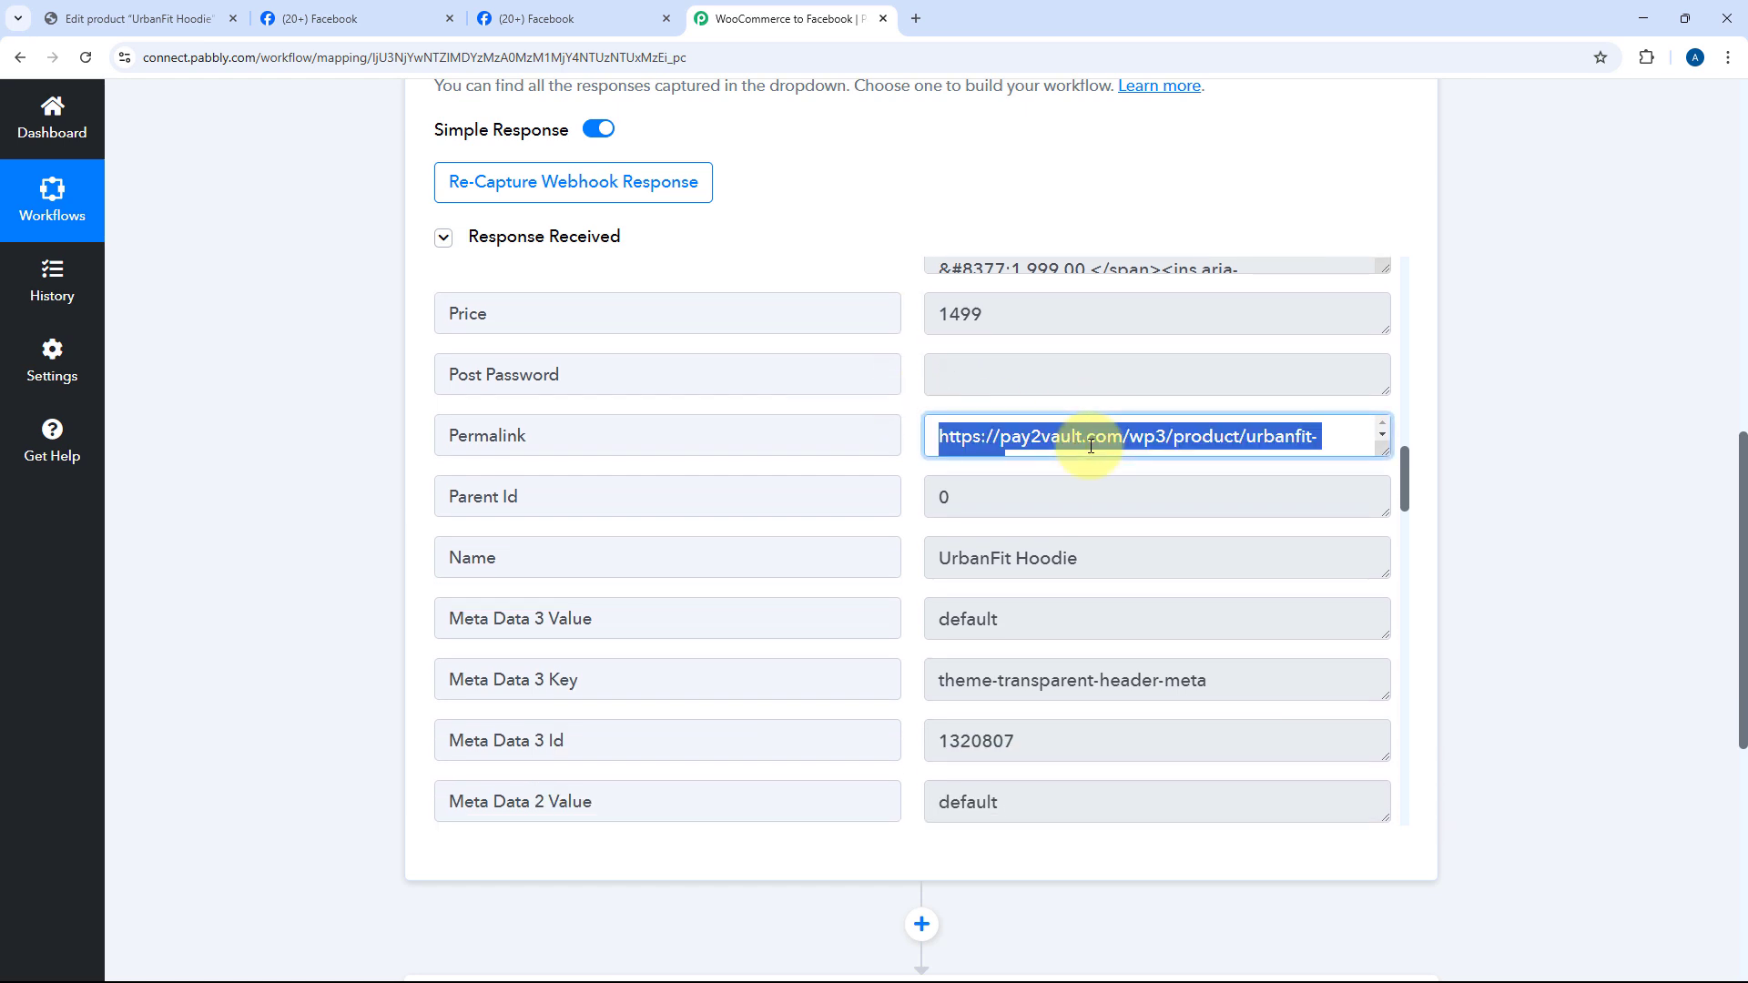
key("ctrl+c")
key("ctrl+t")
key("ctrl+v")
key("Return")
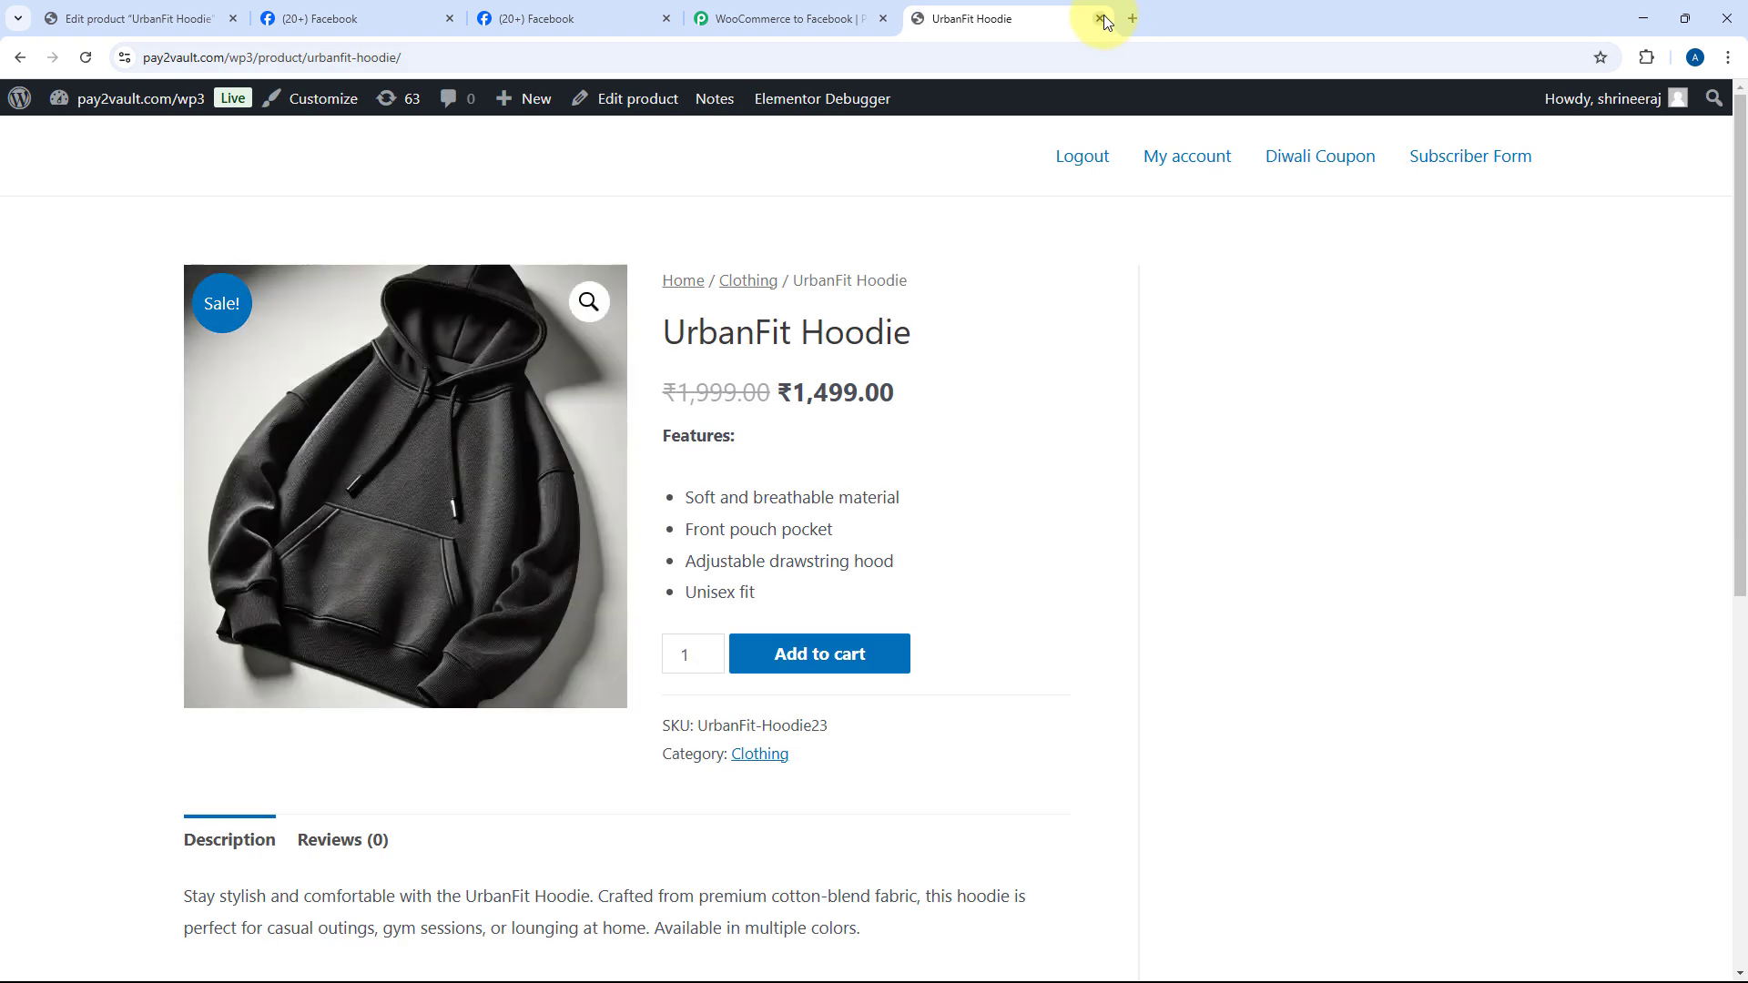
left_click(1101, 18)
Step: Check the Name value in the response and look through the metadata, image and date fields below it
left_click(1084, 567)
key("ctrl+a")
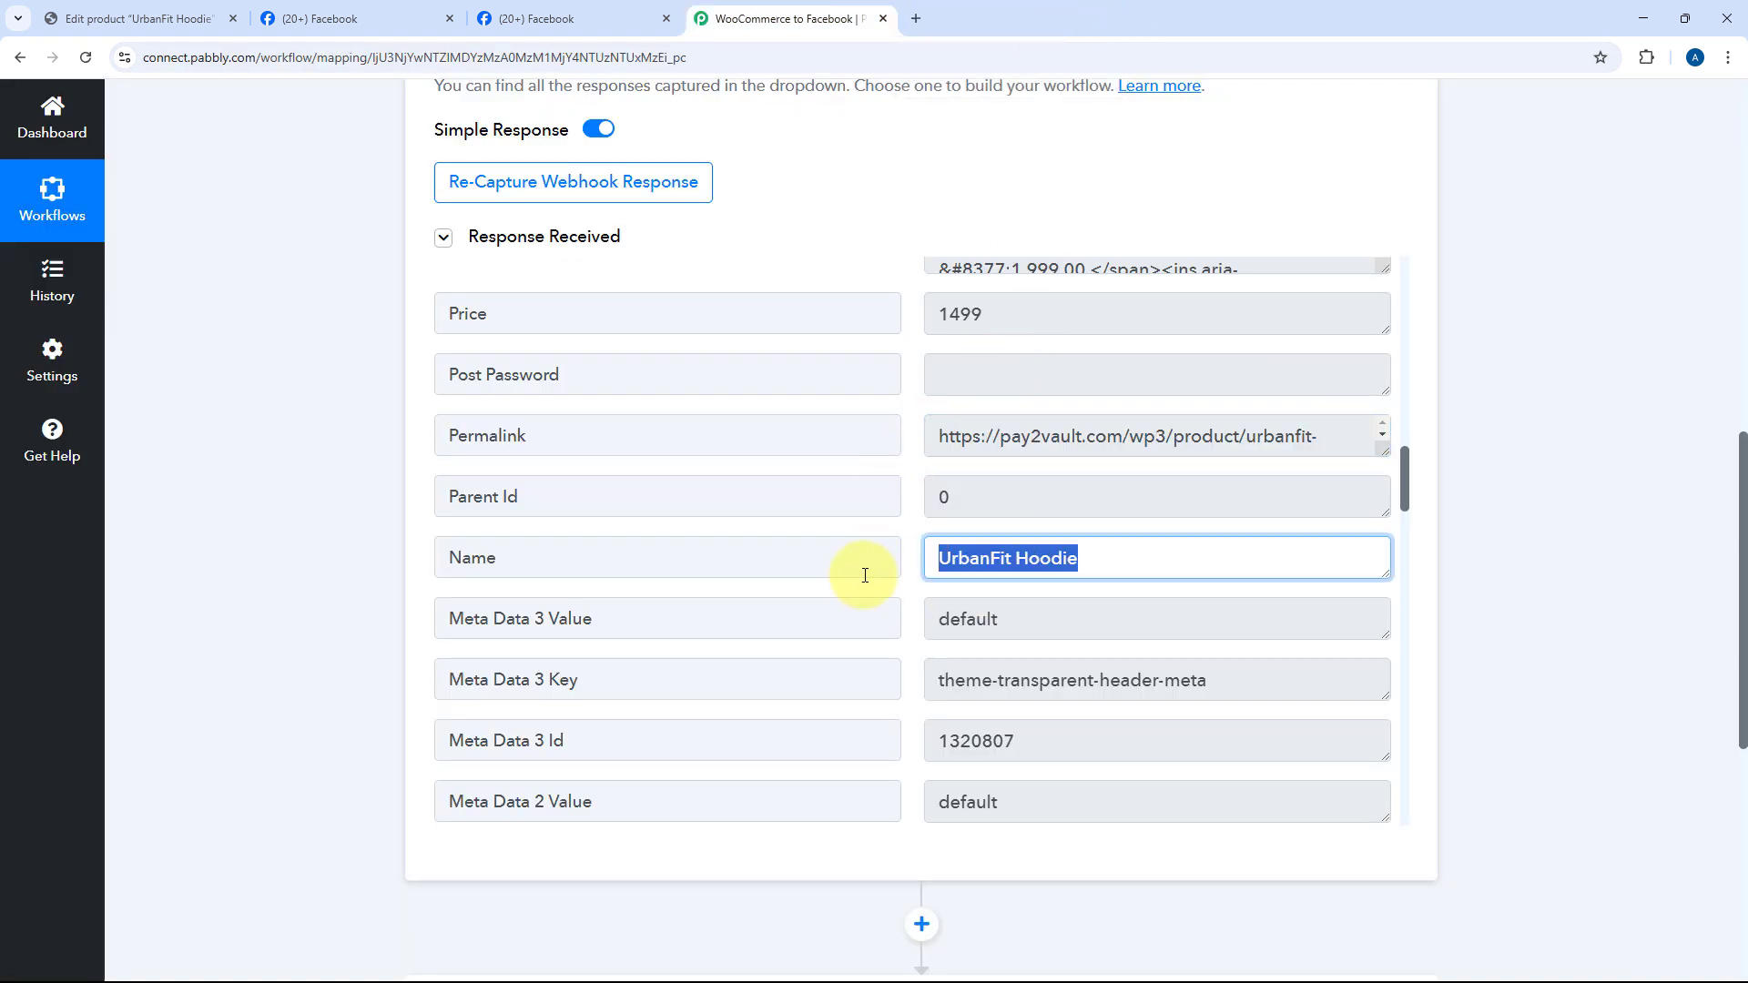
scroll(890, 531, "down", 1)
scroll(900, 526, "down", 2)
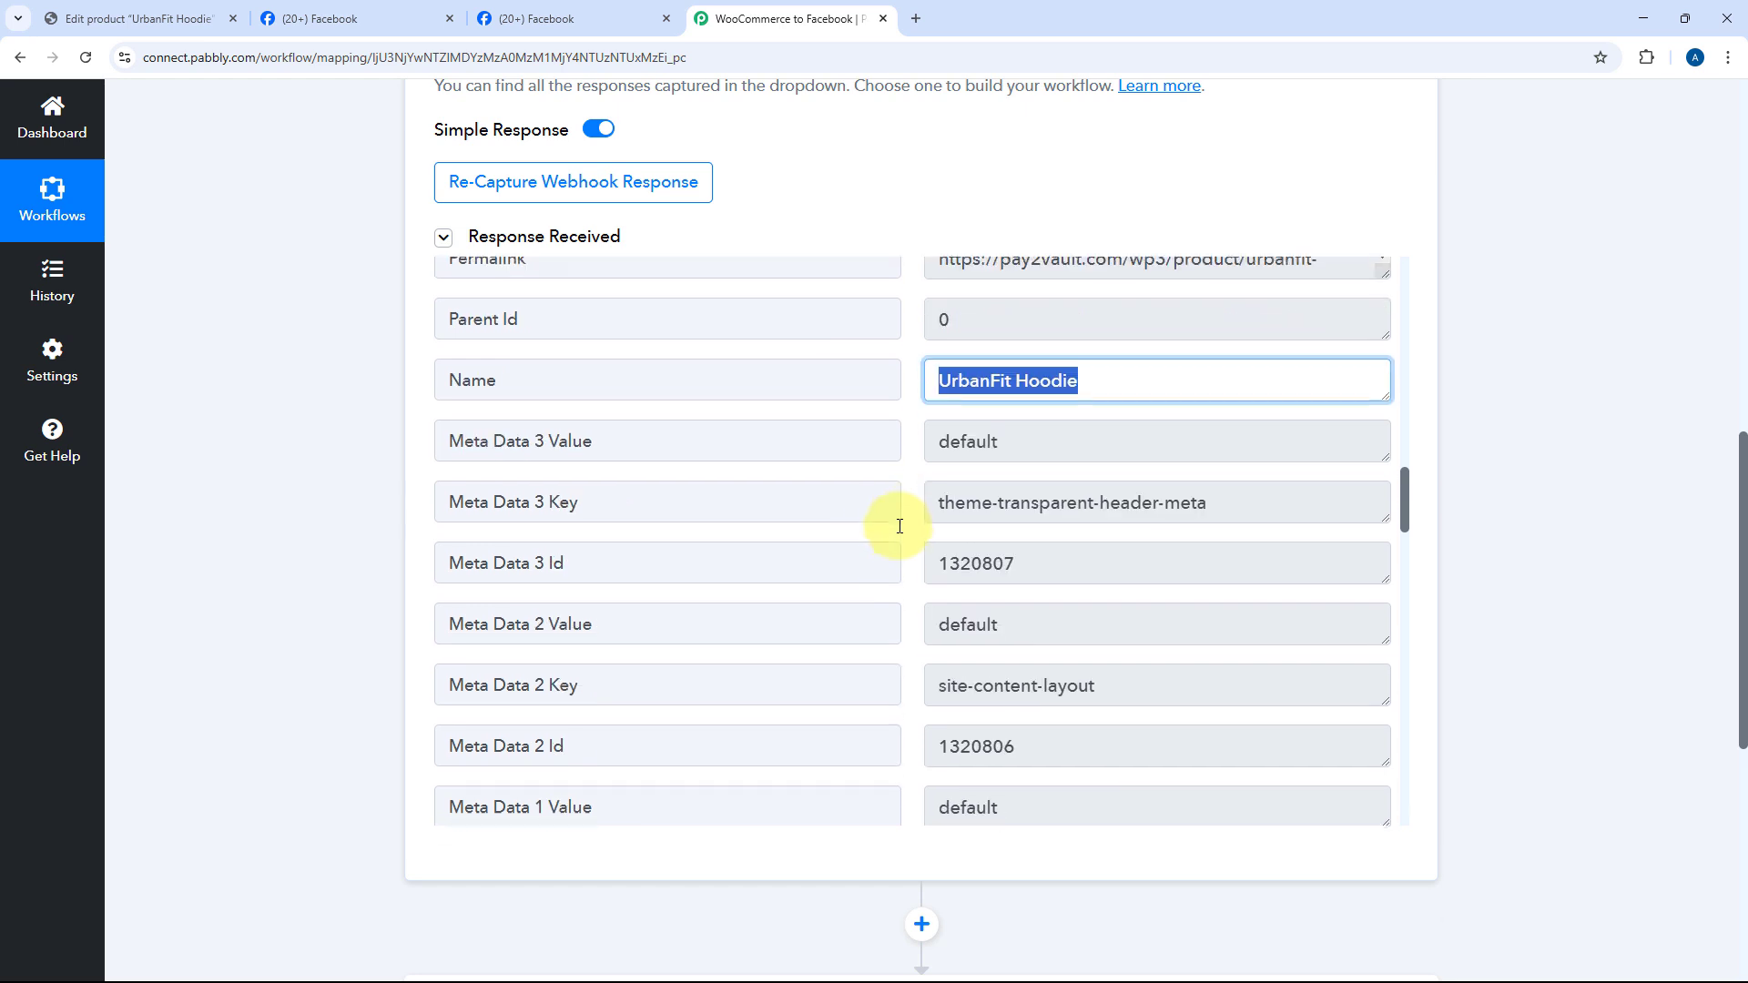
scroll(906, 531, "down", 8)
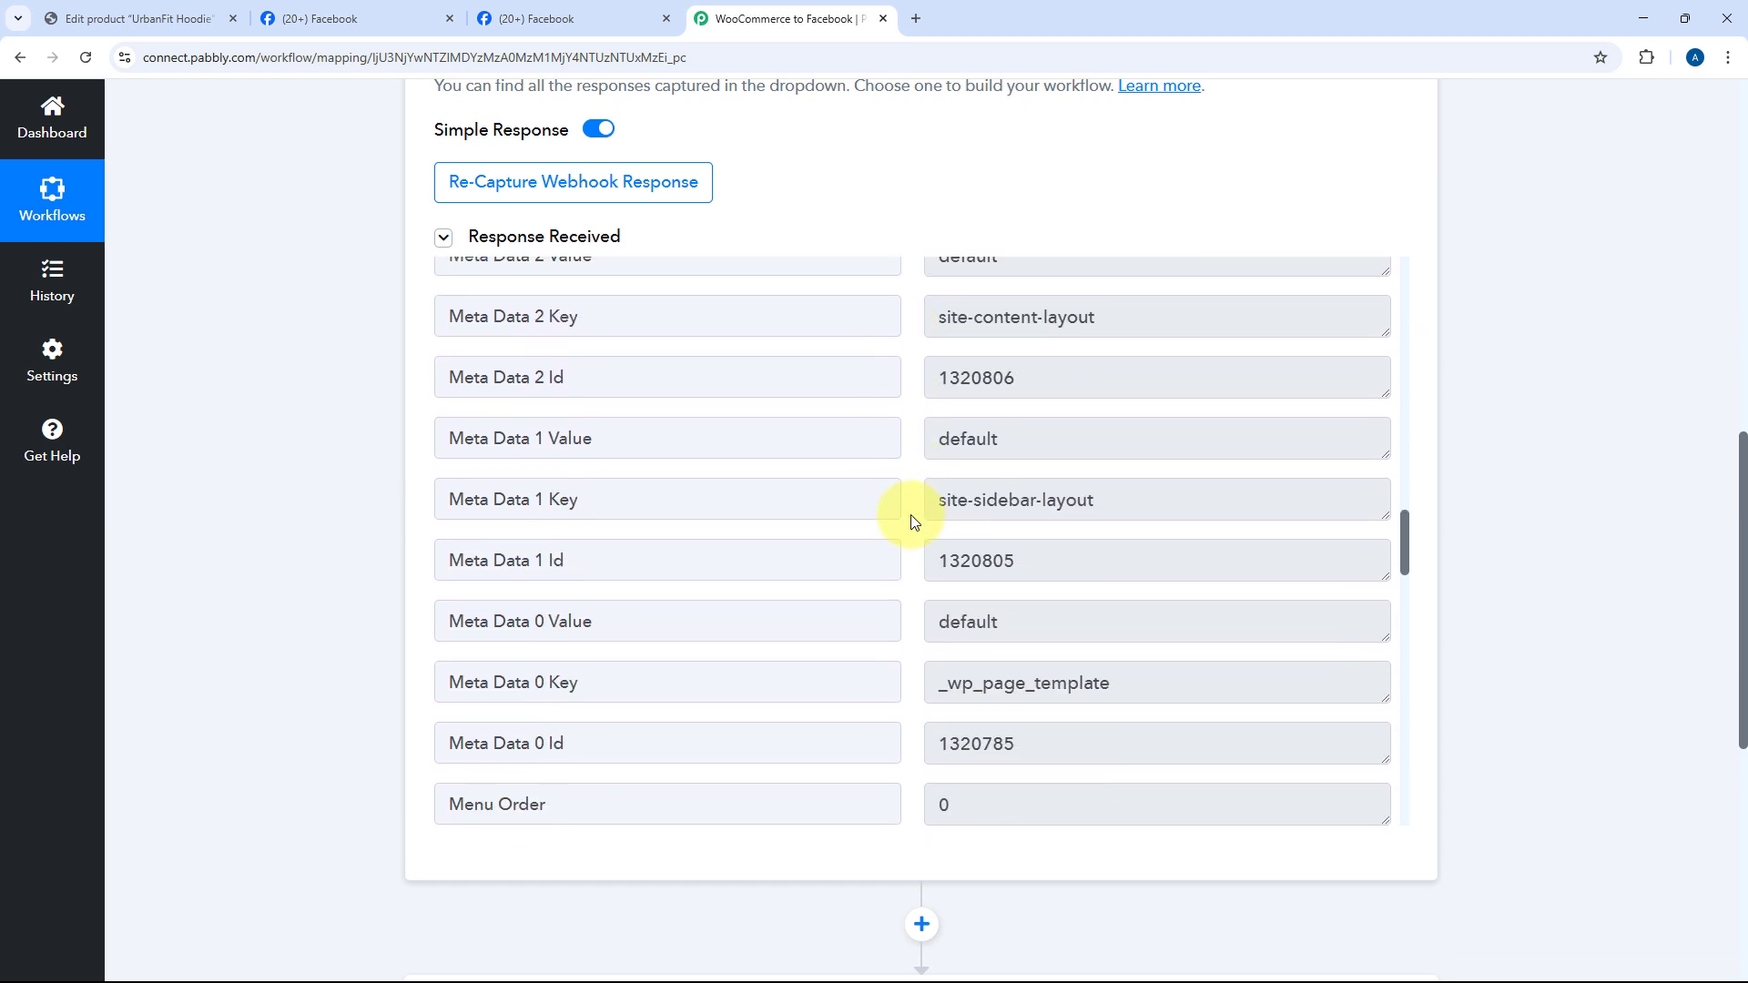
scroll(910, 520, "down", 5)
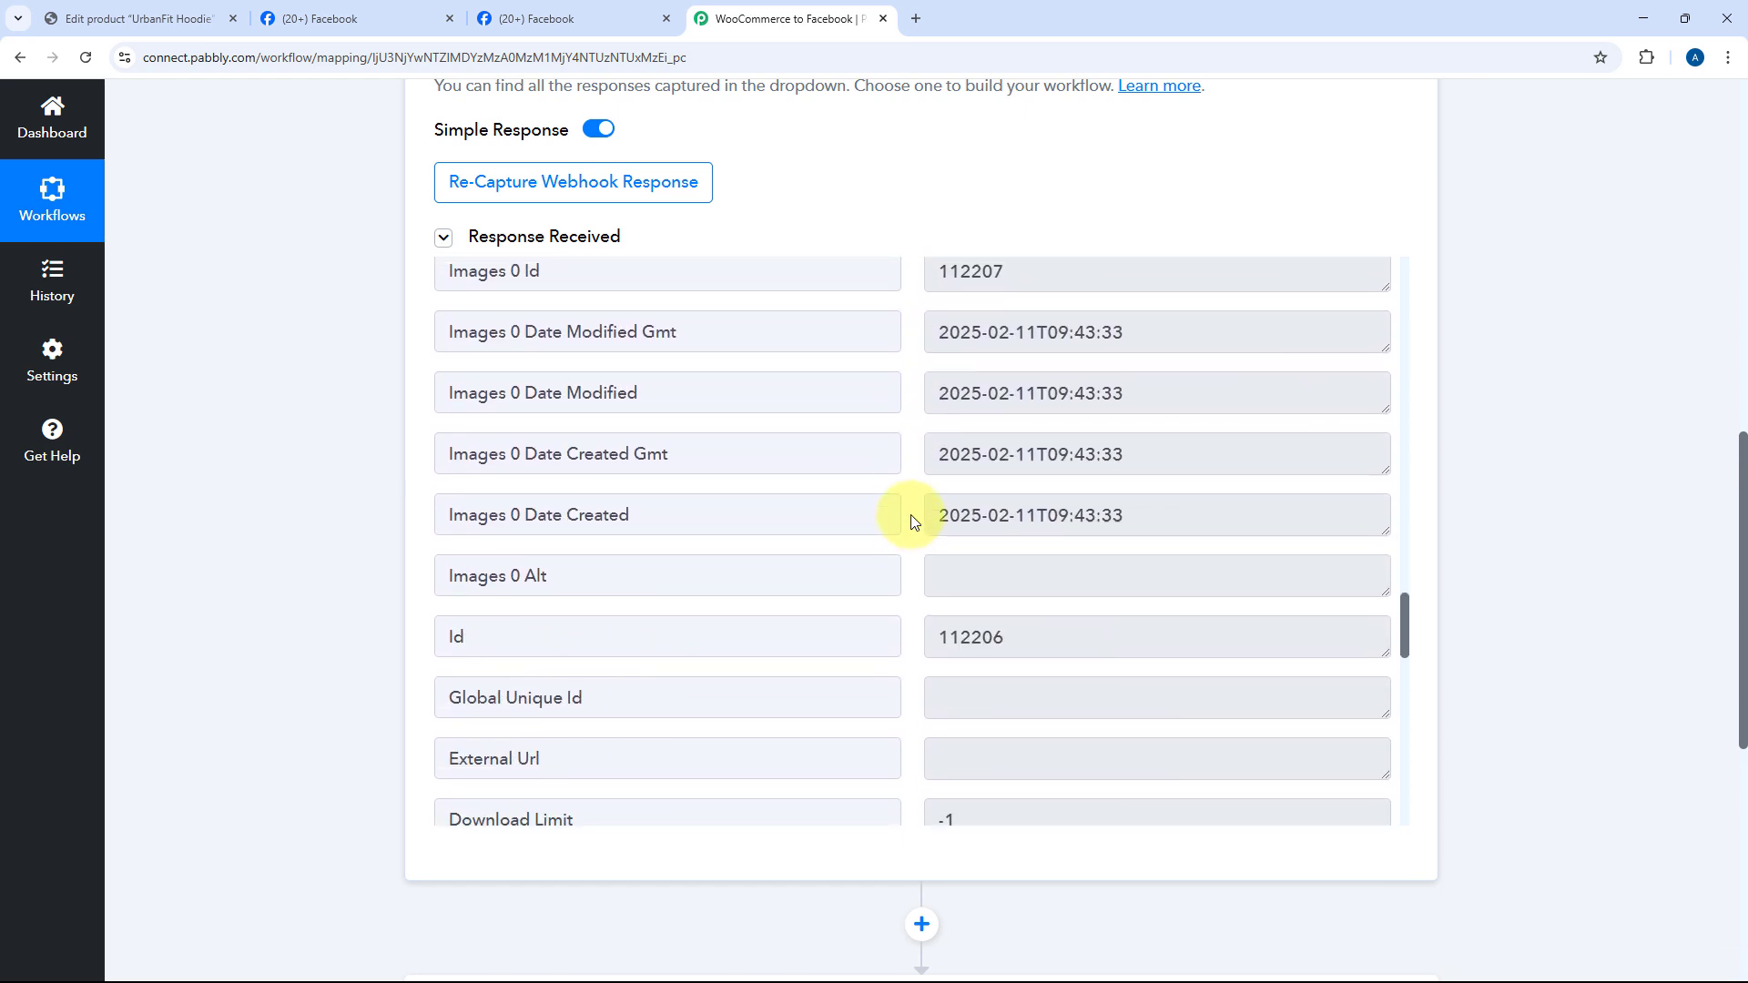
scroll(947, 474, "up", 4)
scroll(914, 428, "down", 9)
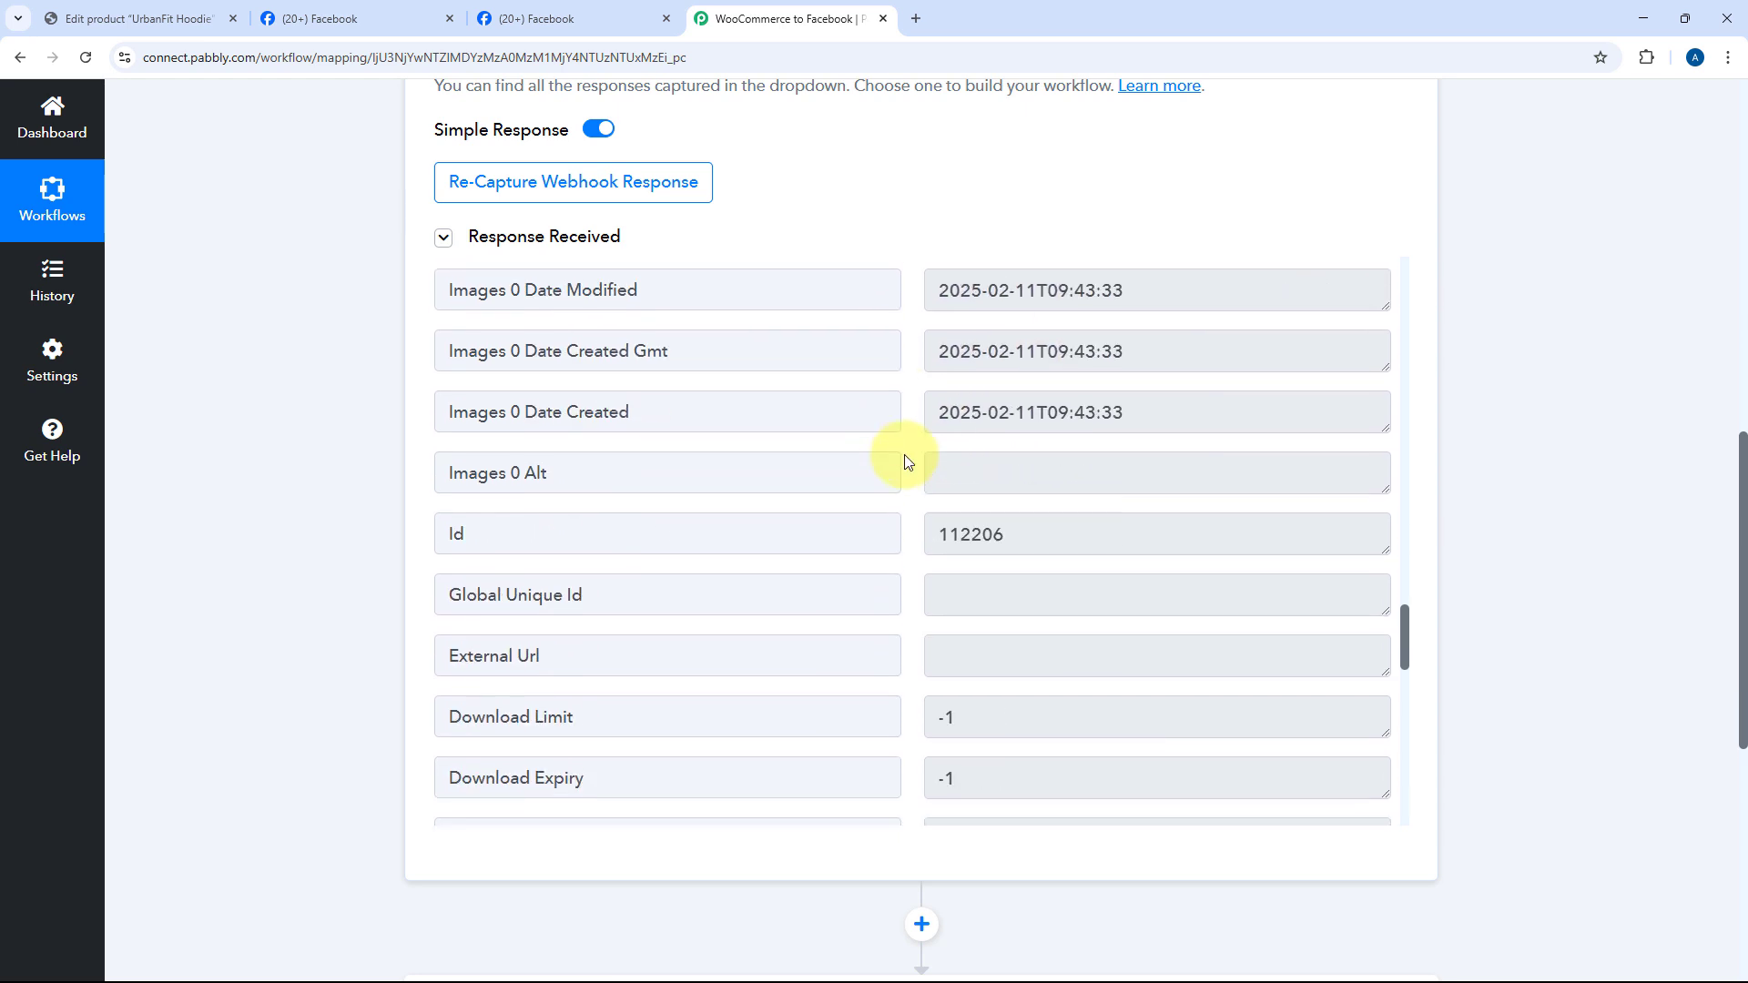
scroll(906, 502, "down", 3)
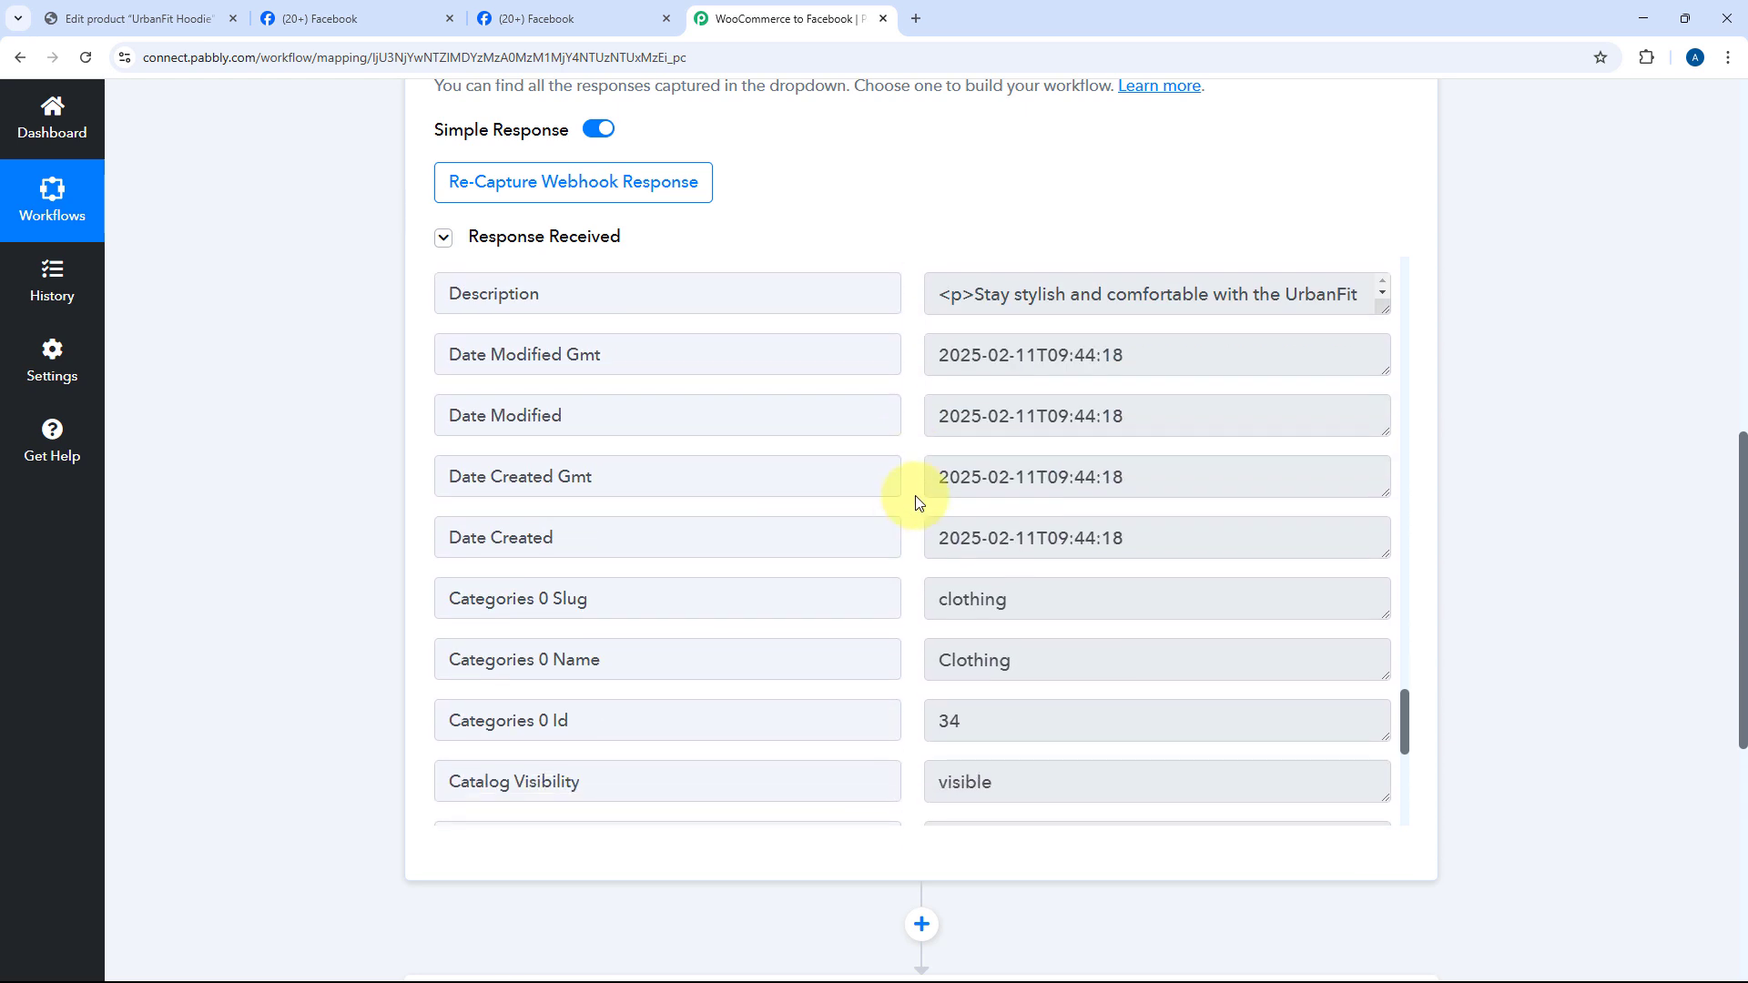
Step: Examine the product's Description and Categories 0 Name values in the webhook response
scroll(948, 465, "up", 3)
left_click_drag(955, 476, 1050, 543)
scroll(993, 554, "down", 3)
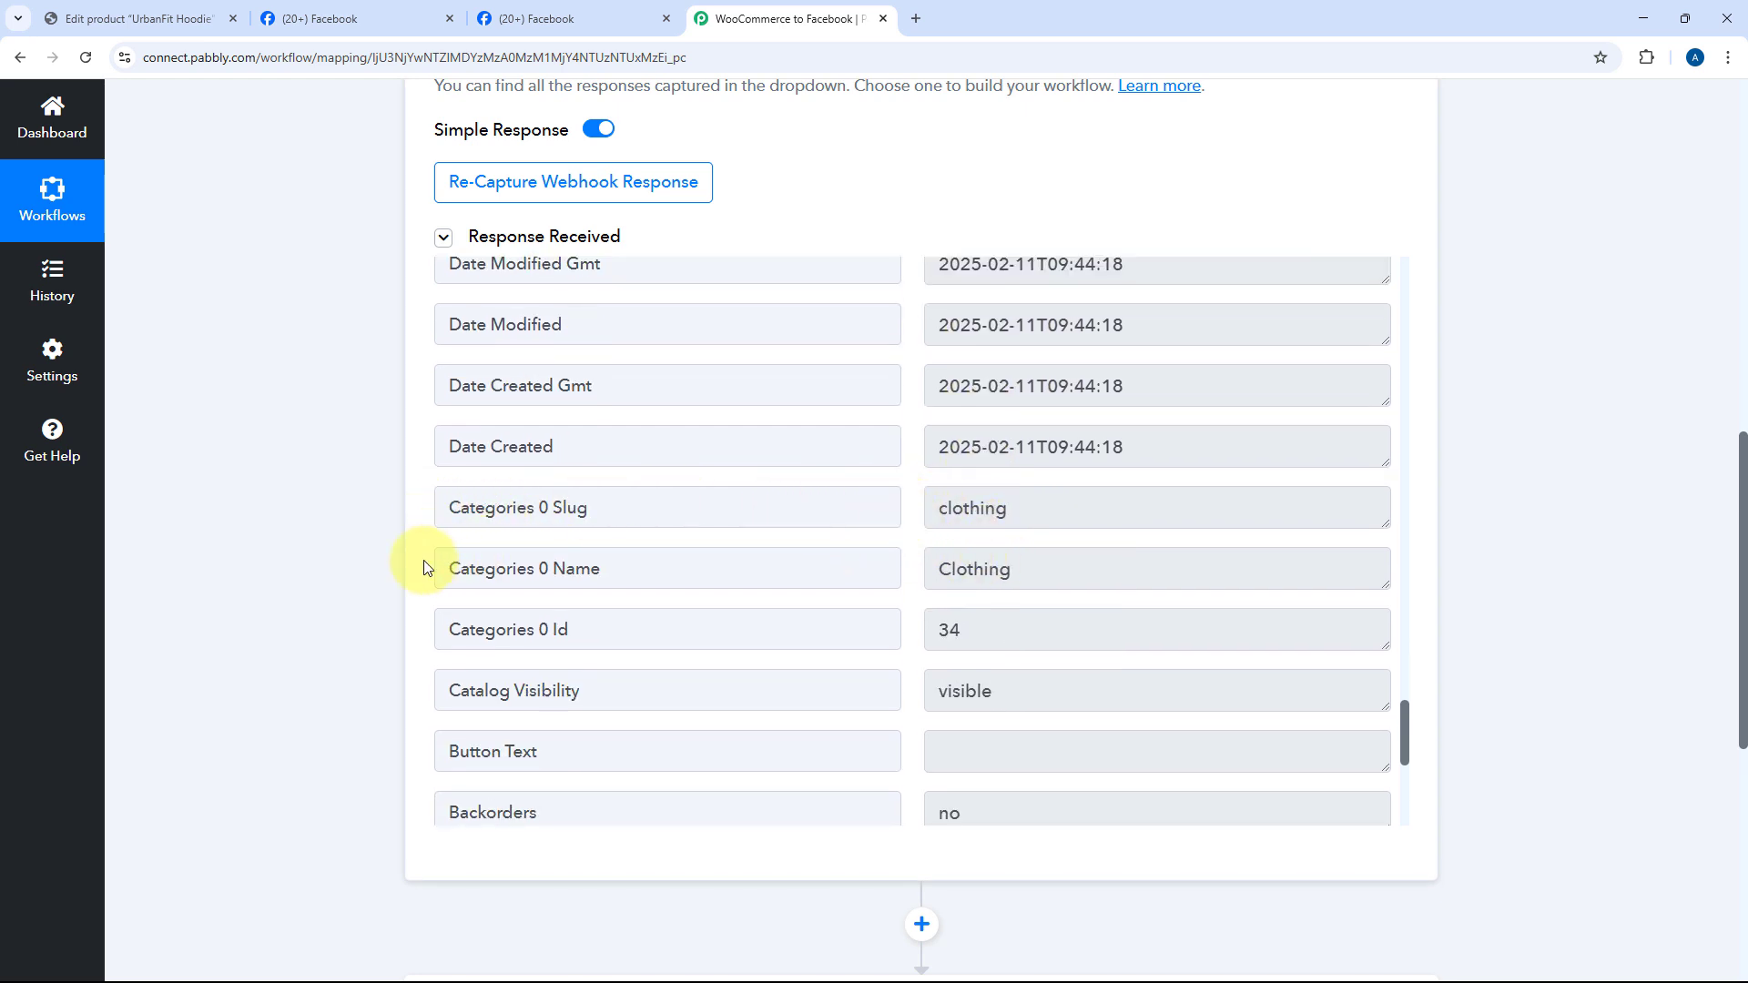
left_click_drag(425, 568, 734, 577)
left_click(960, 565)
left_click_drag(1081, 570, 920, 584)
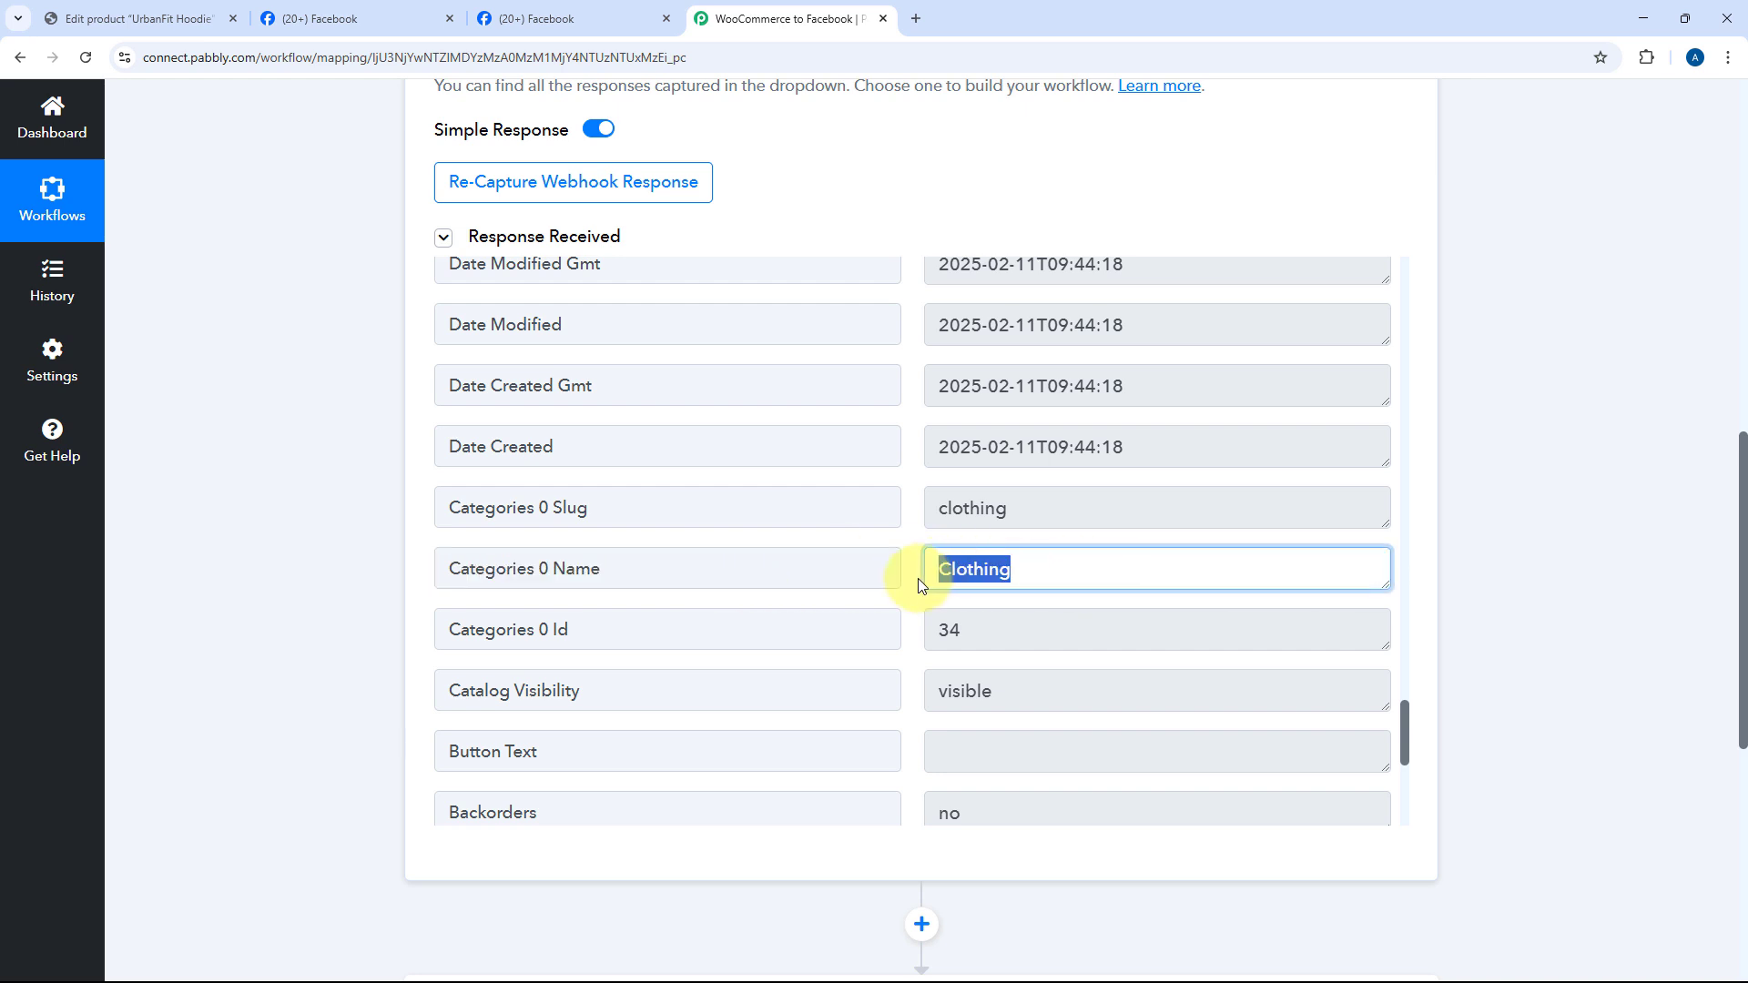
left_click(912, 533)
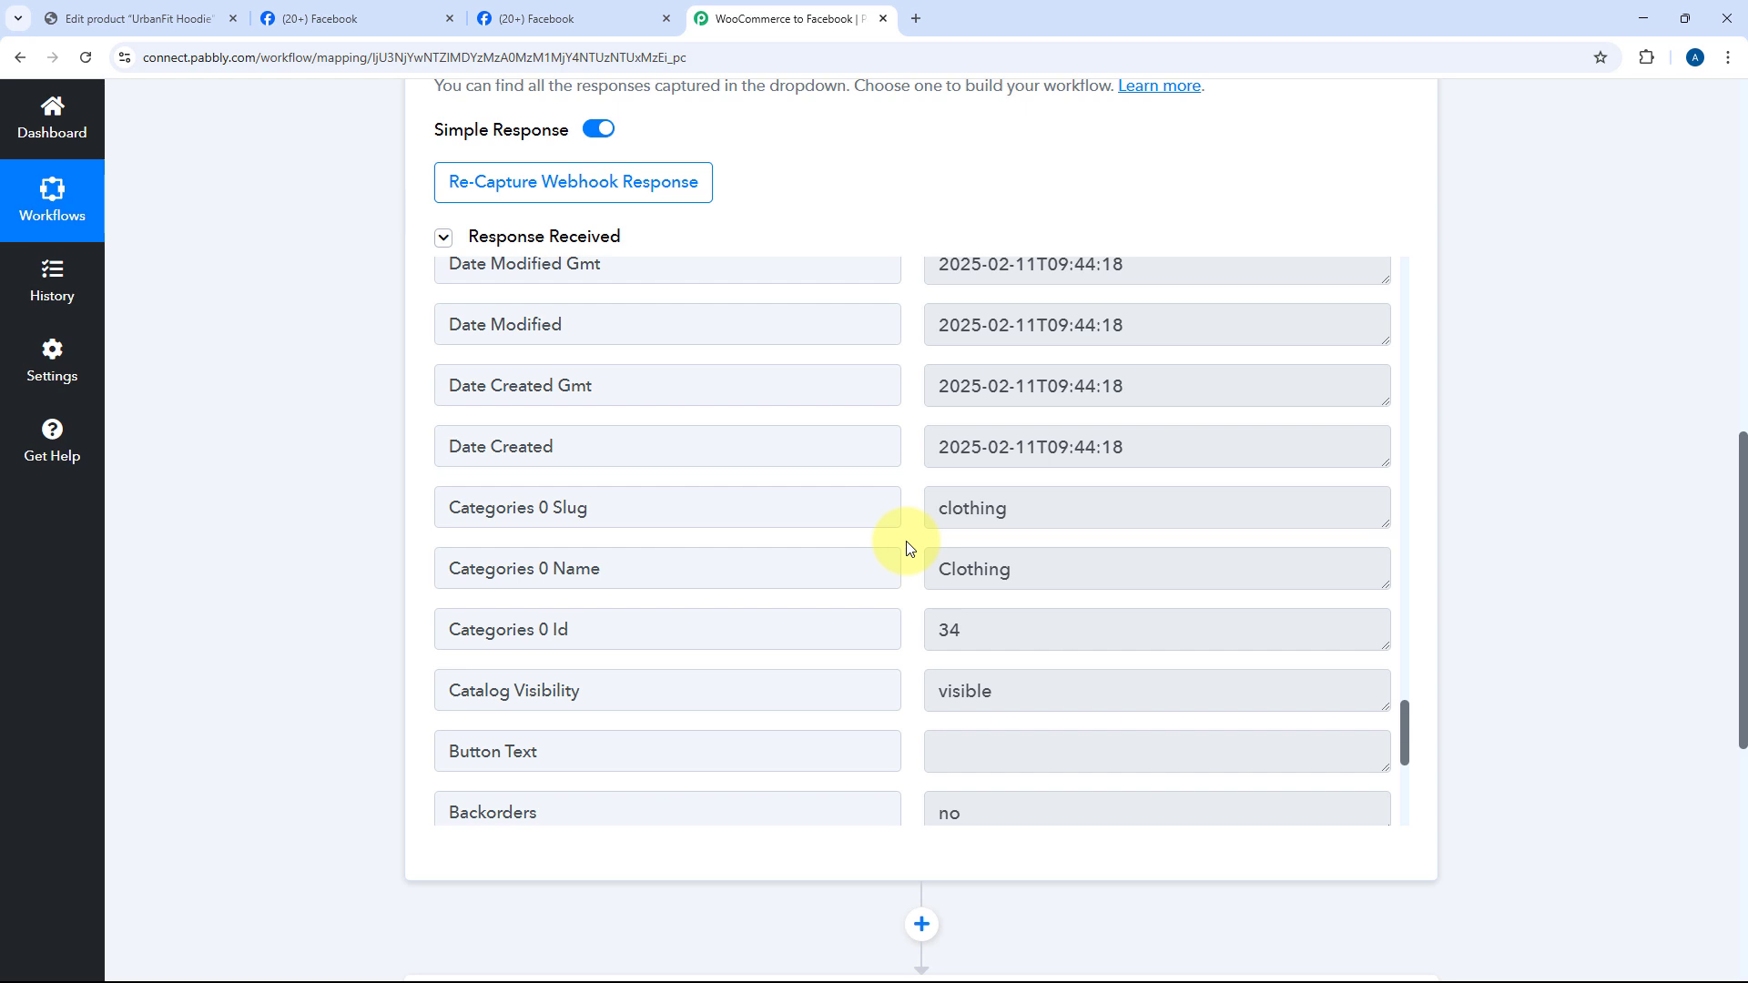
Step: Look over the remaining response fields and choose Router (Pabbly) as the app for the workflow's second step
scroll(908, 547, "down", 5)
scroll(908, 548, "up", 10)
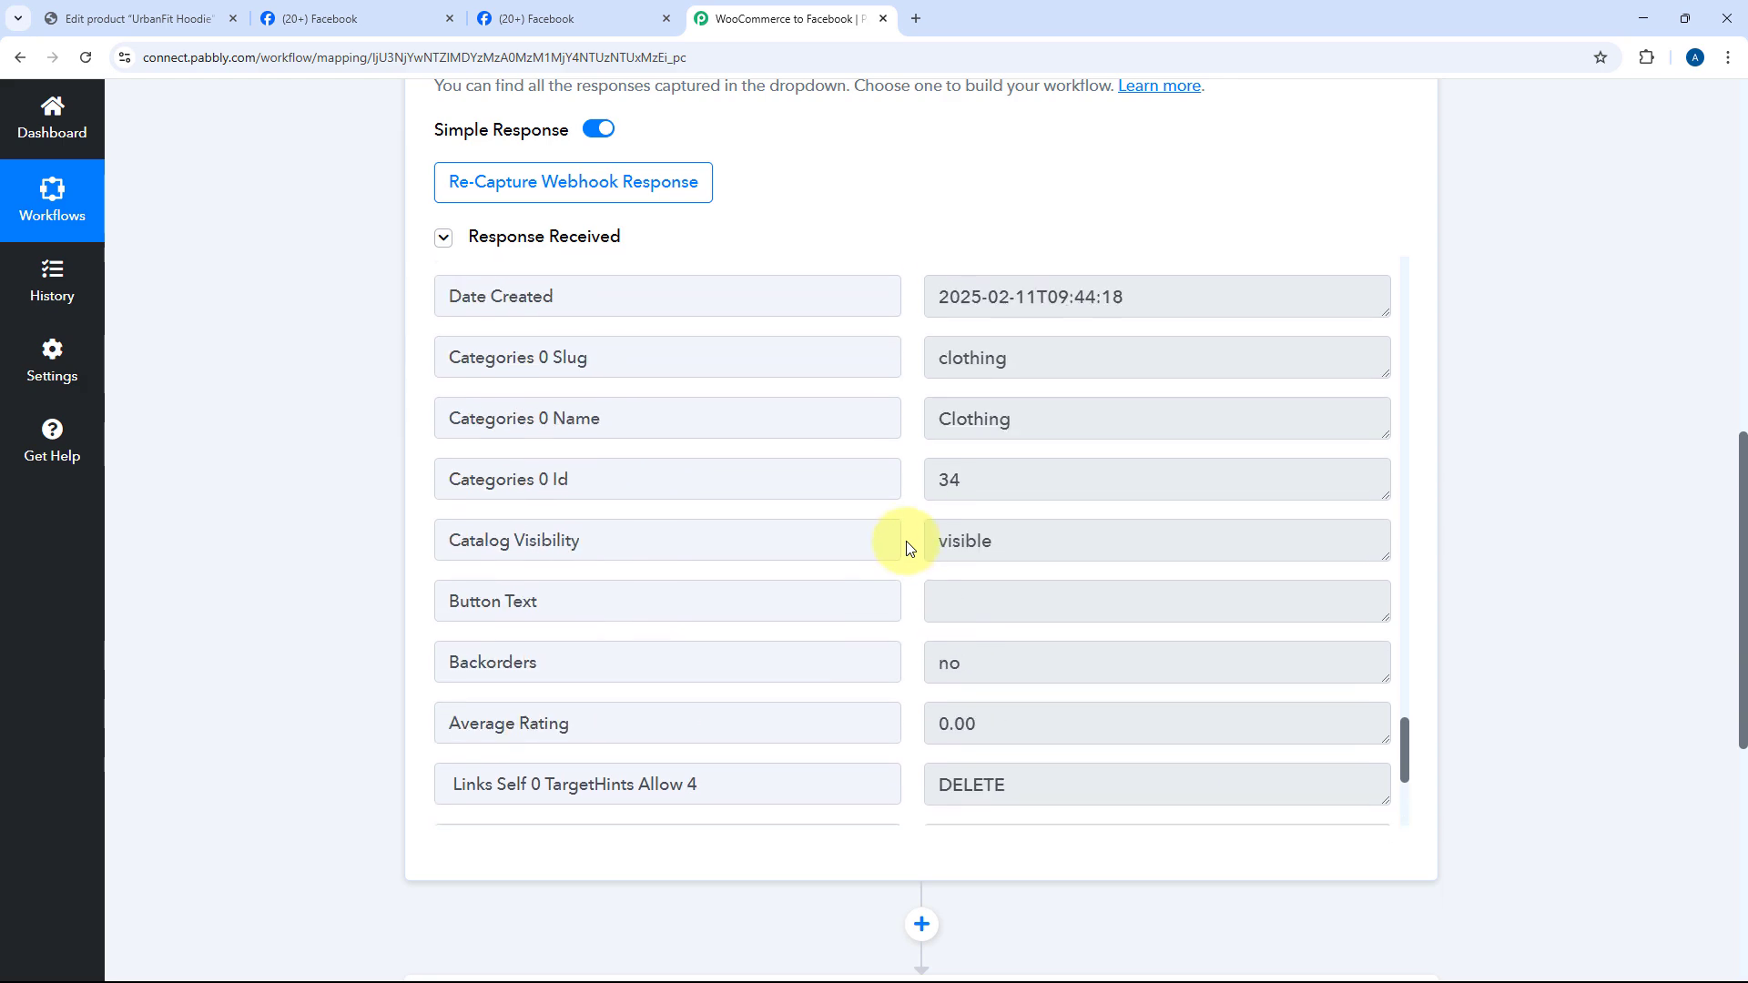
scroll(906, 545, "up", 7)
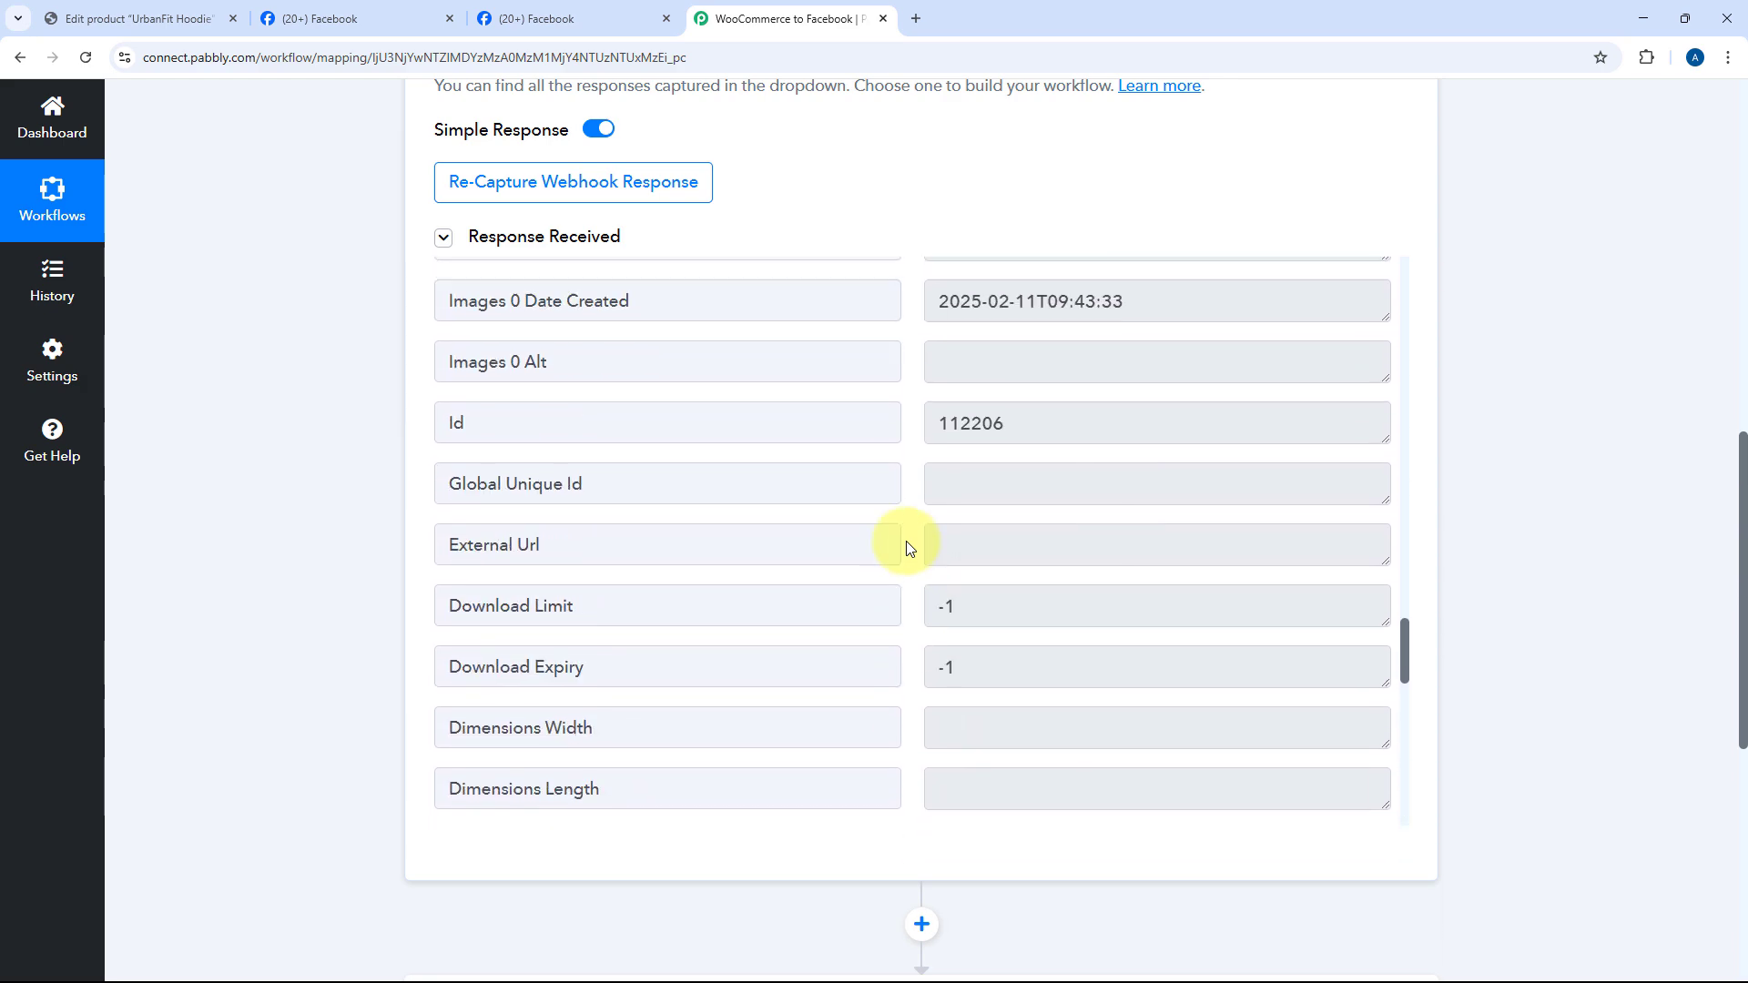
scroll(906, 548, "down", 12)
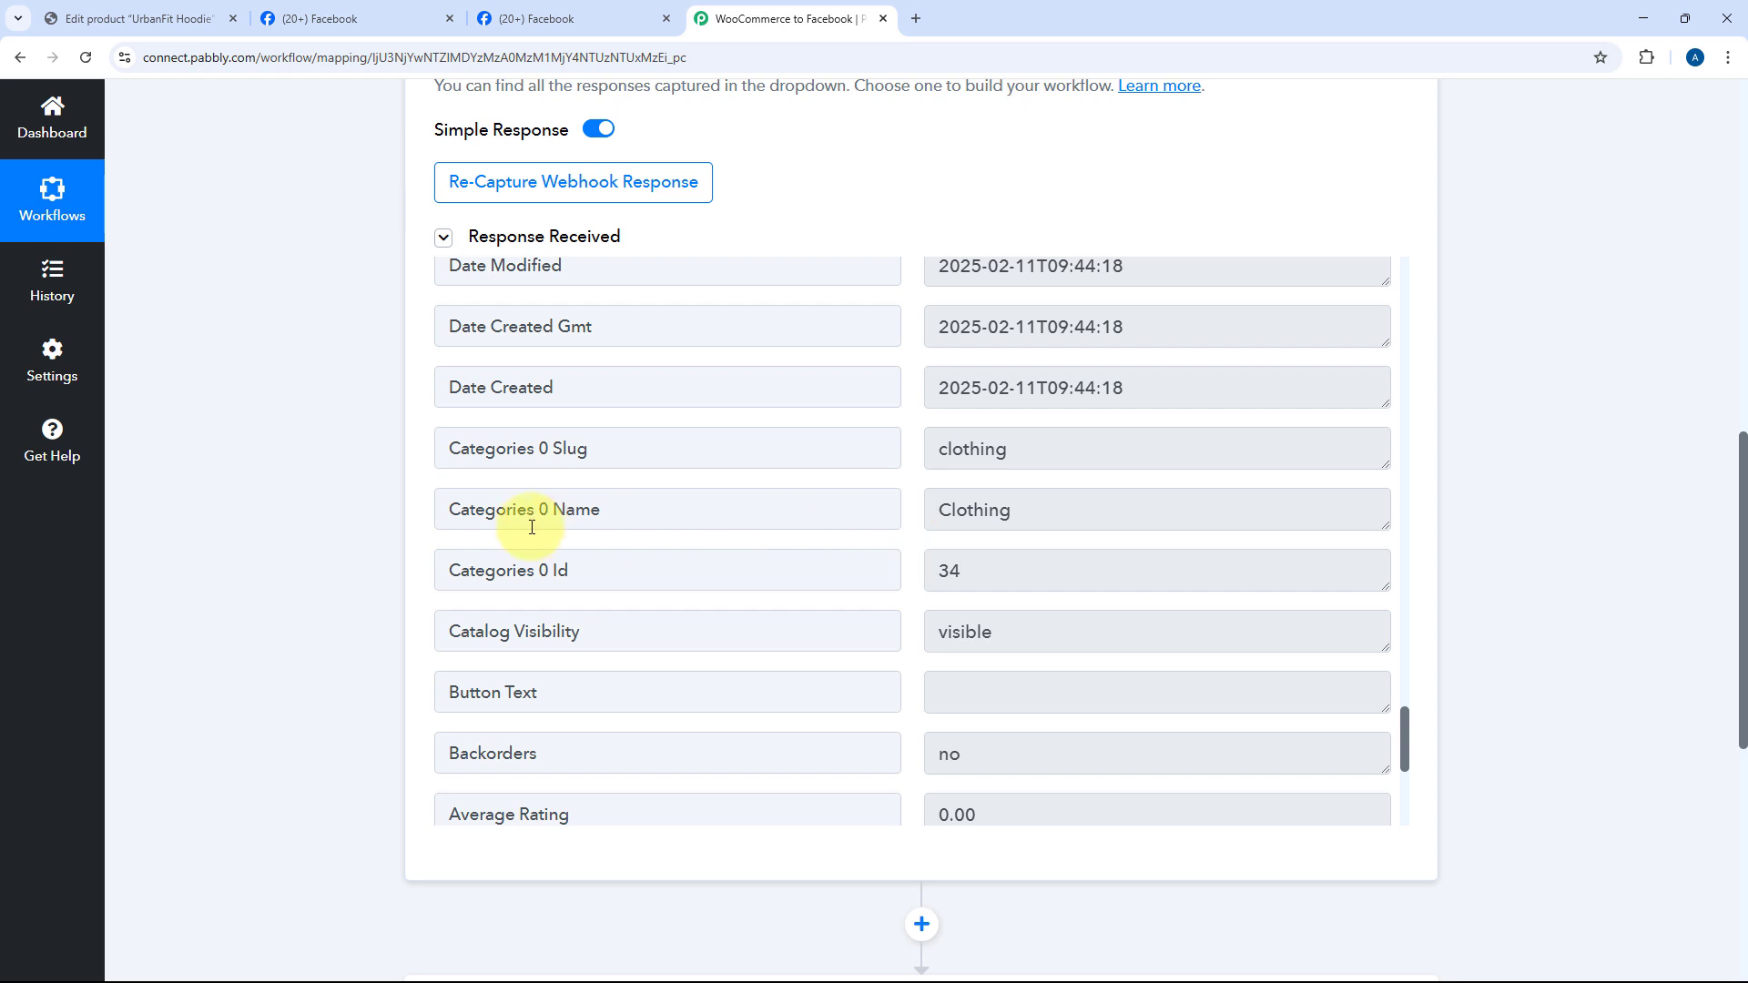
scroll(364, 535, "down", 5)
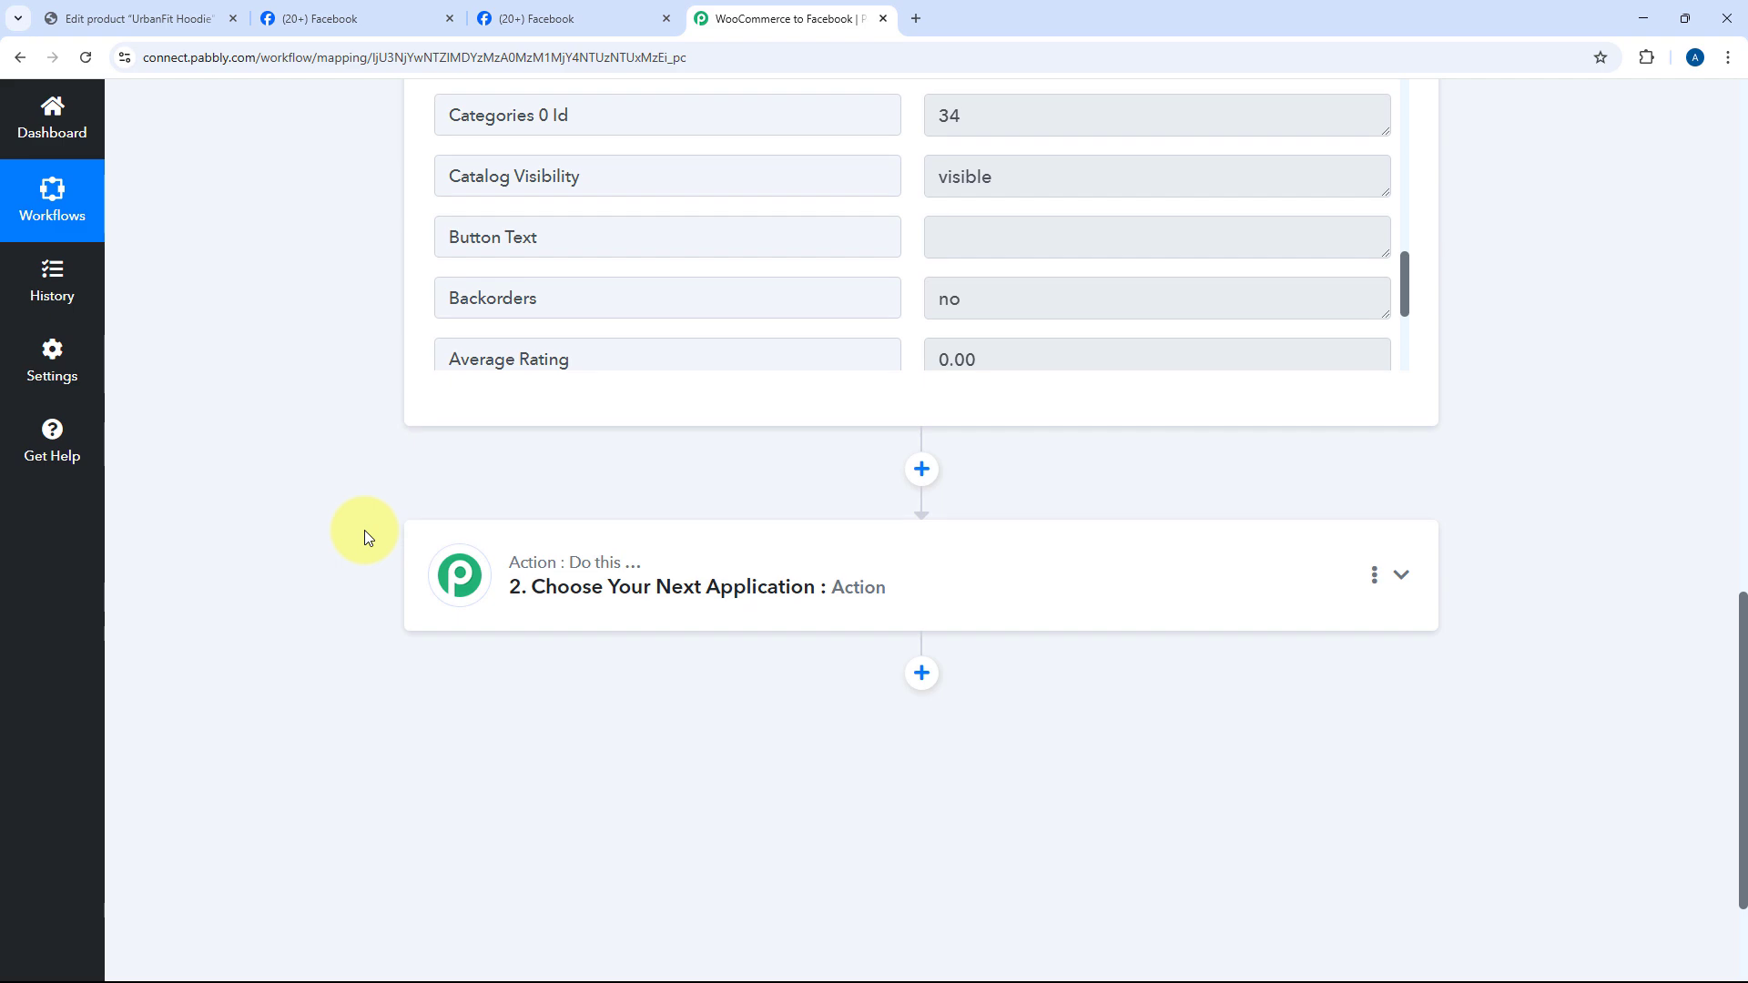
left_click(913, 559)
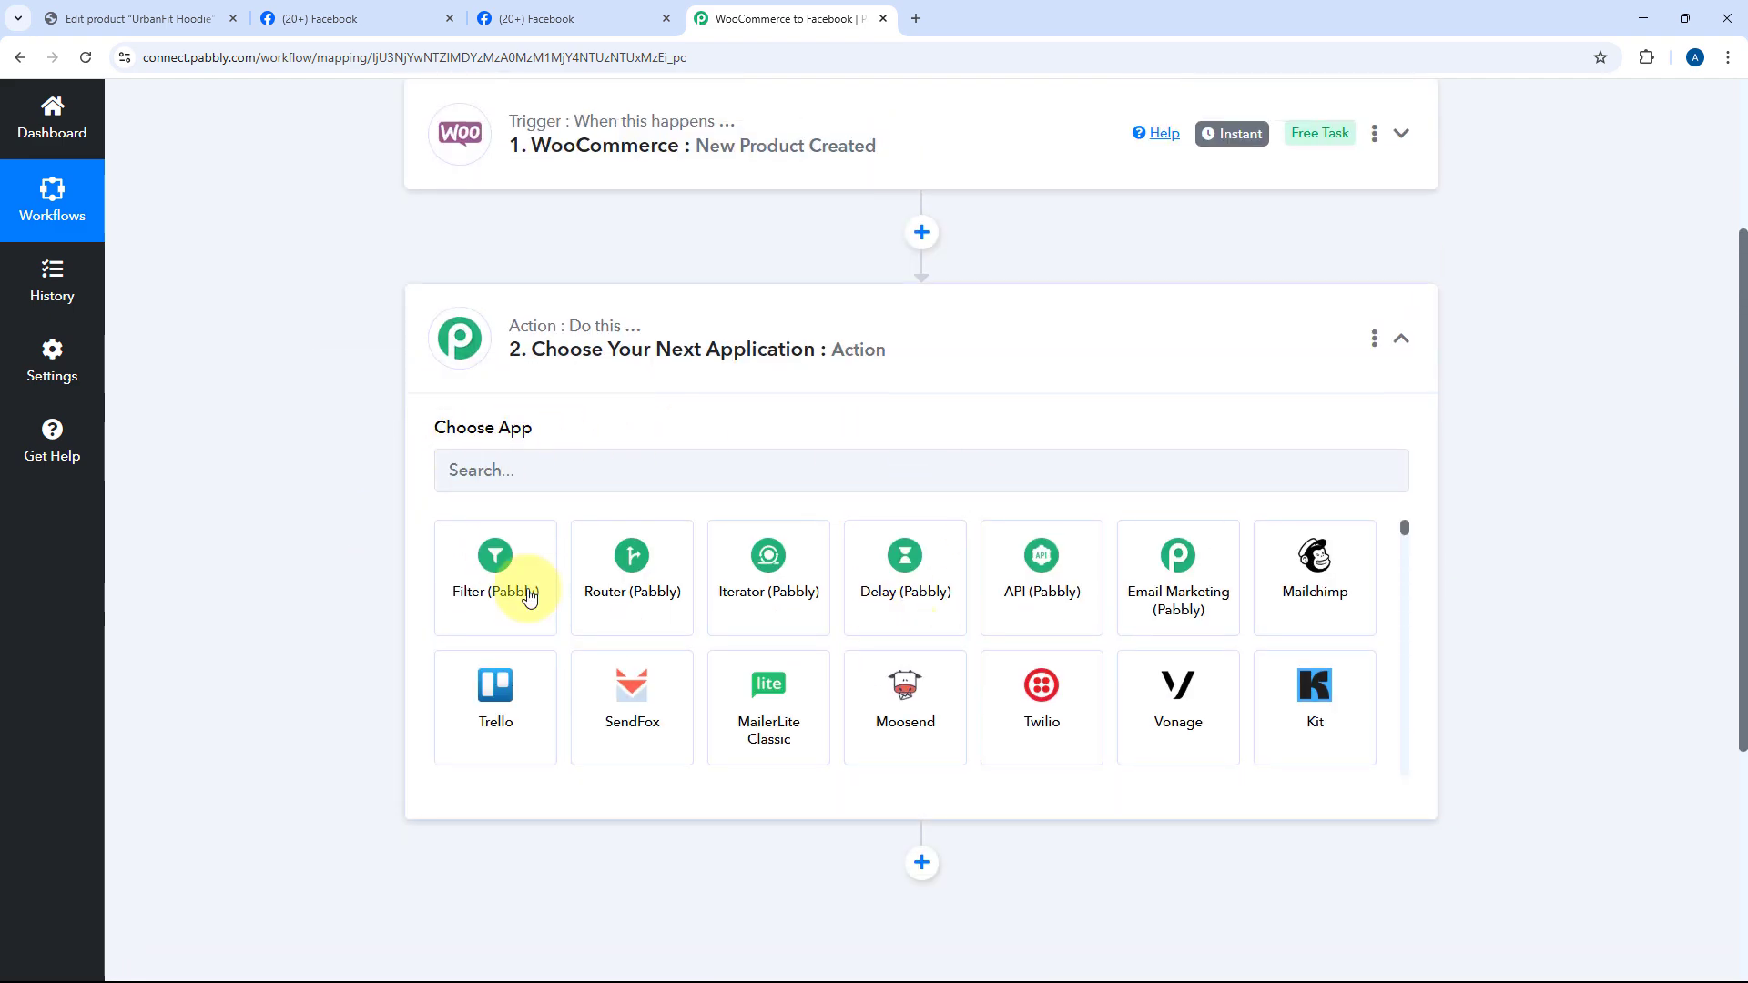
left_click(631, 594)
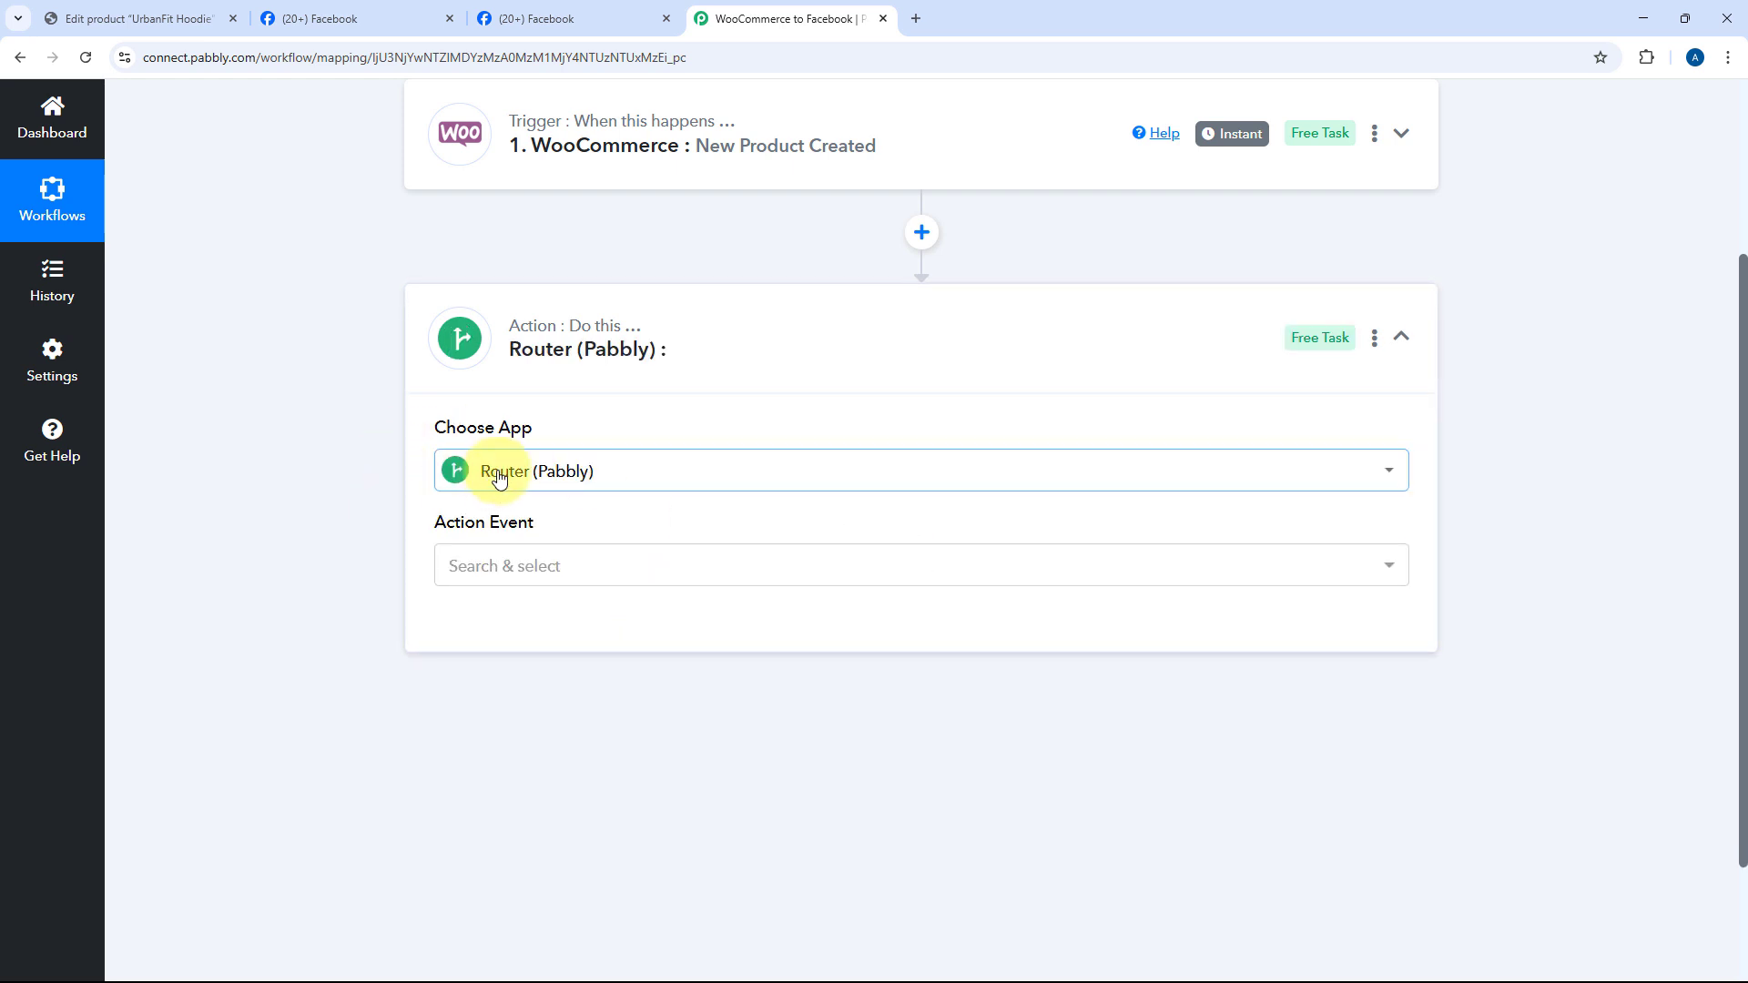
Step: Set the Router's action event to Conditionally Run and connect it to bring up its routes
left_click(577, 561)
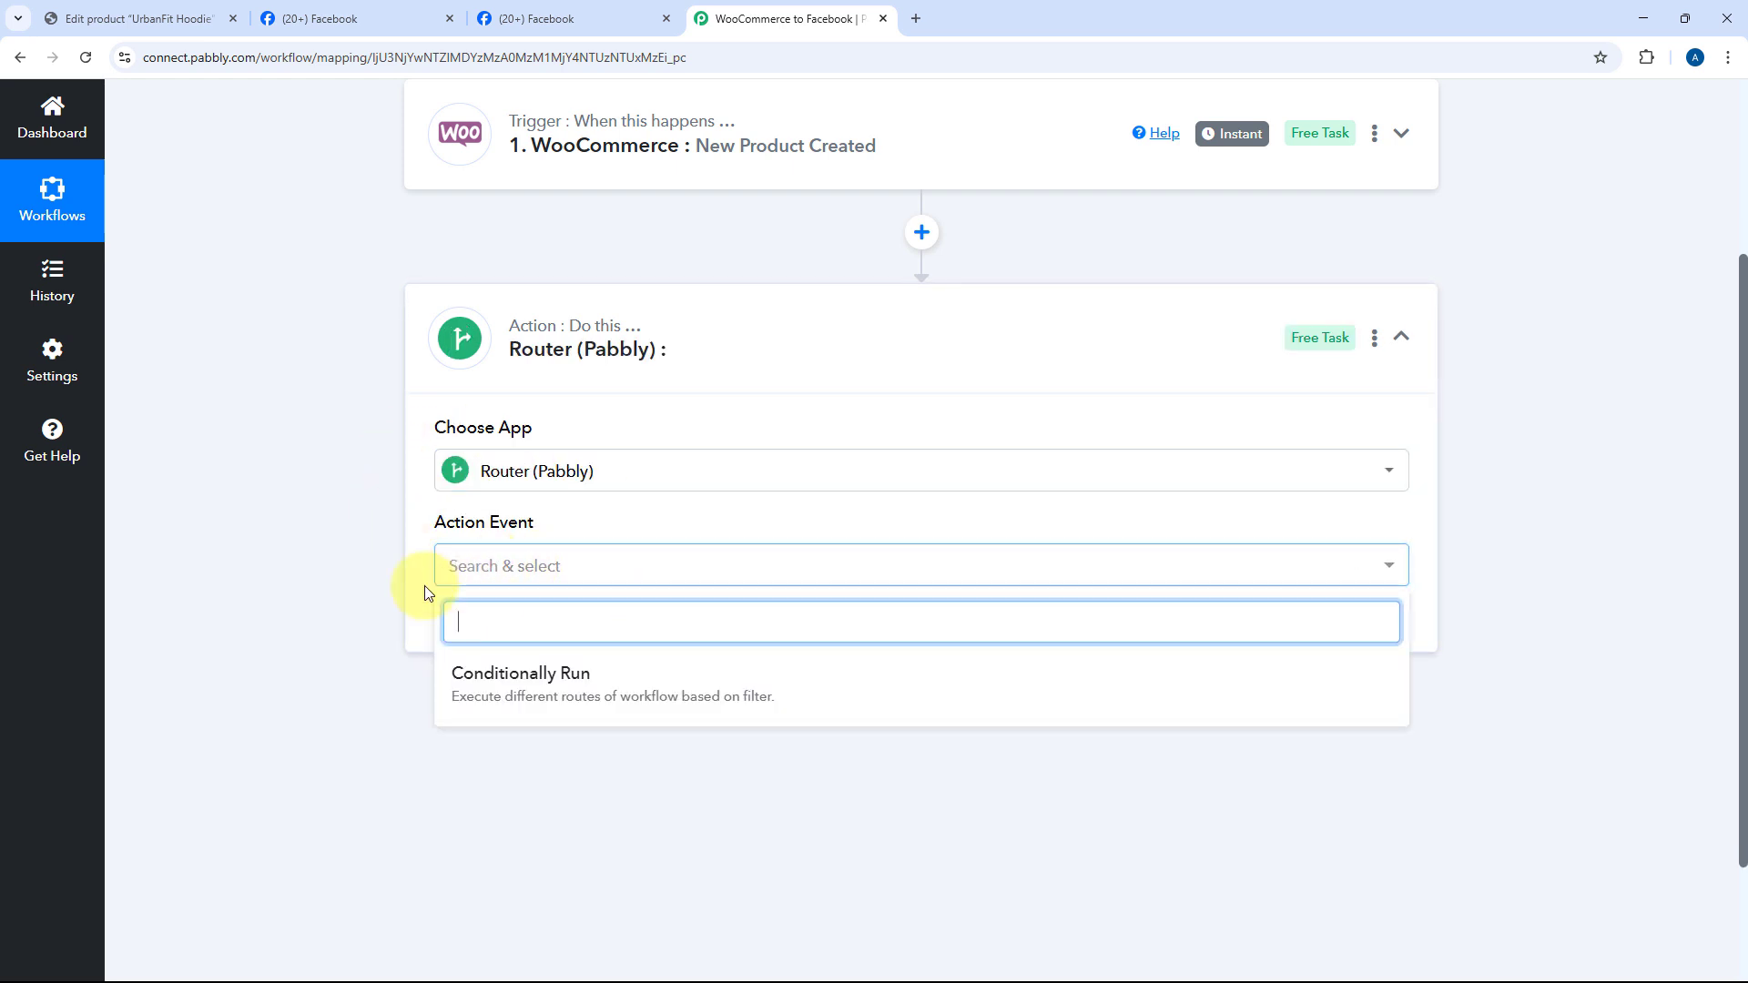
left_click(610, 681)
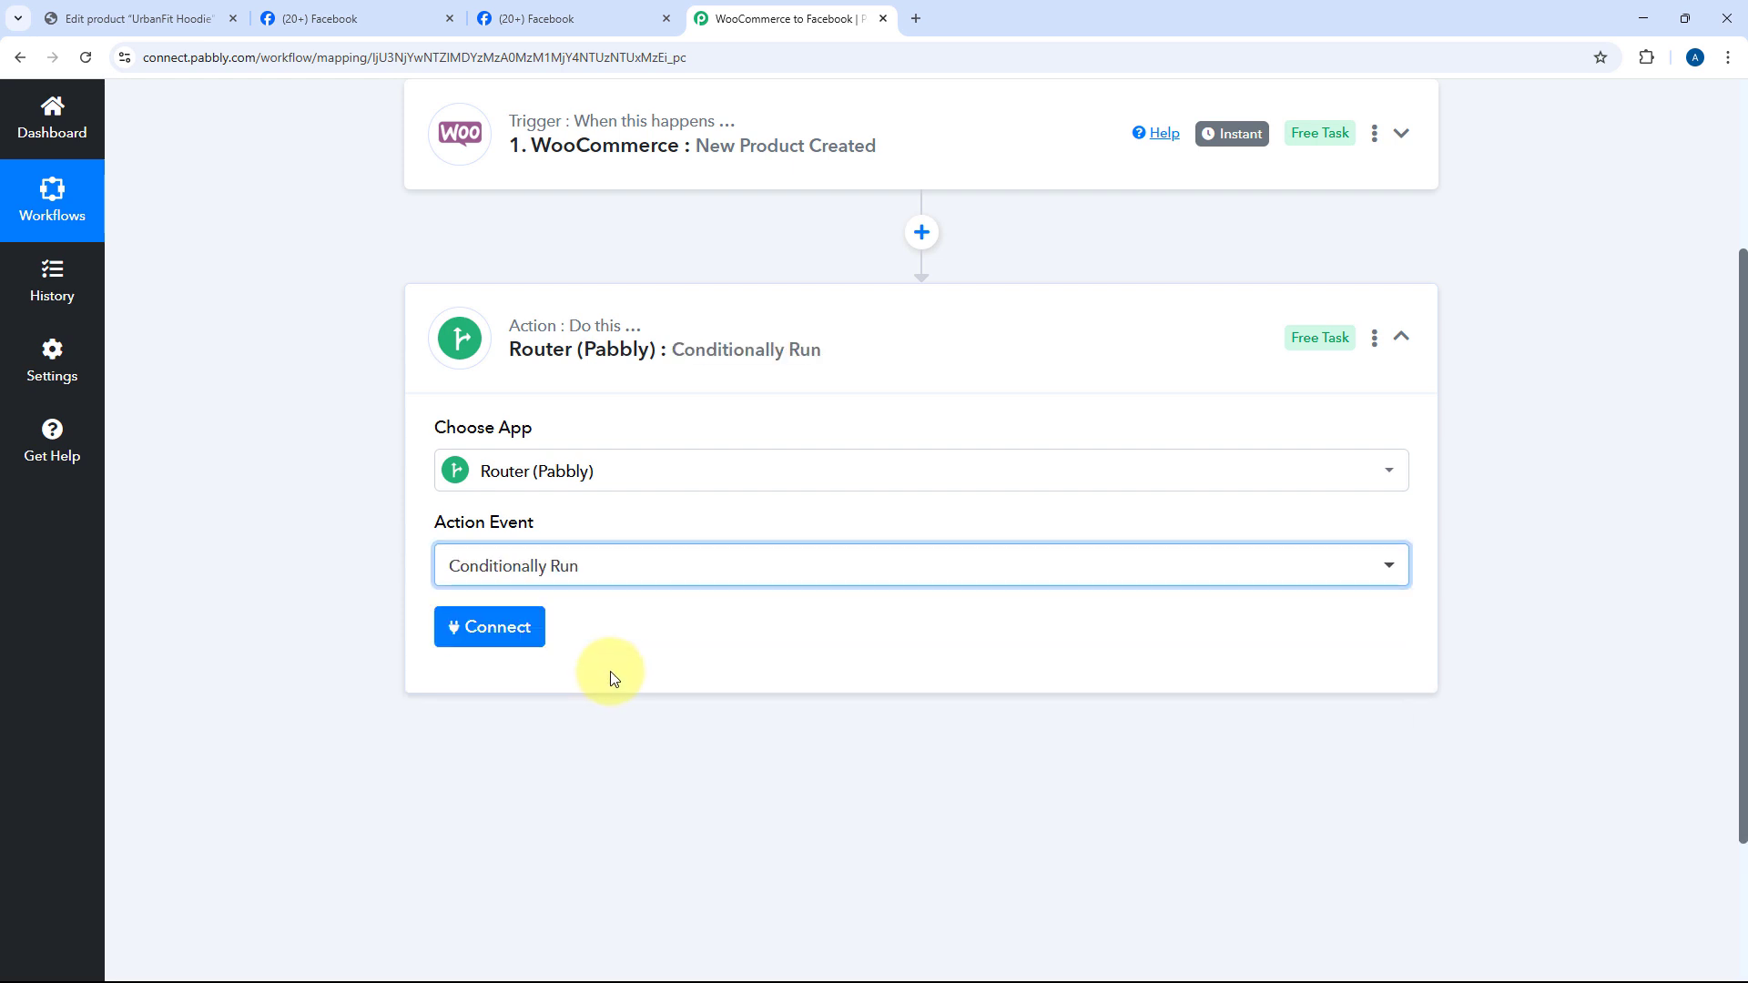
left_click(497, 630)
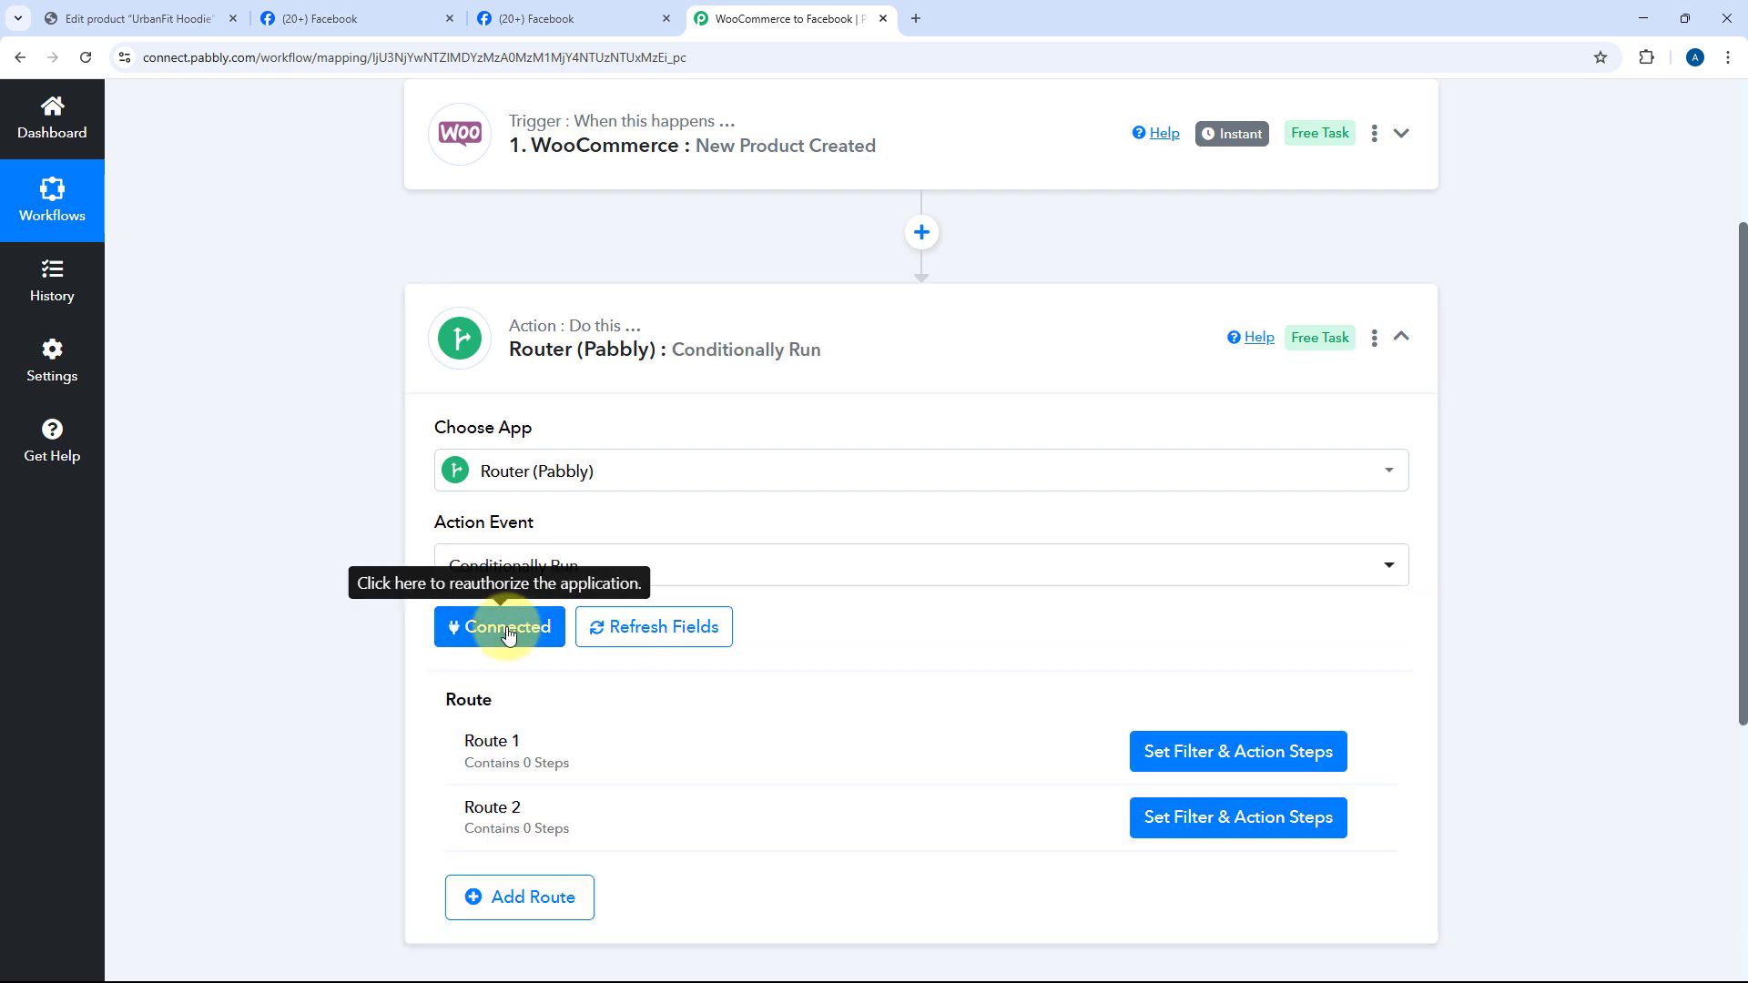
scroll(596, 592, "down", 2)
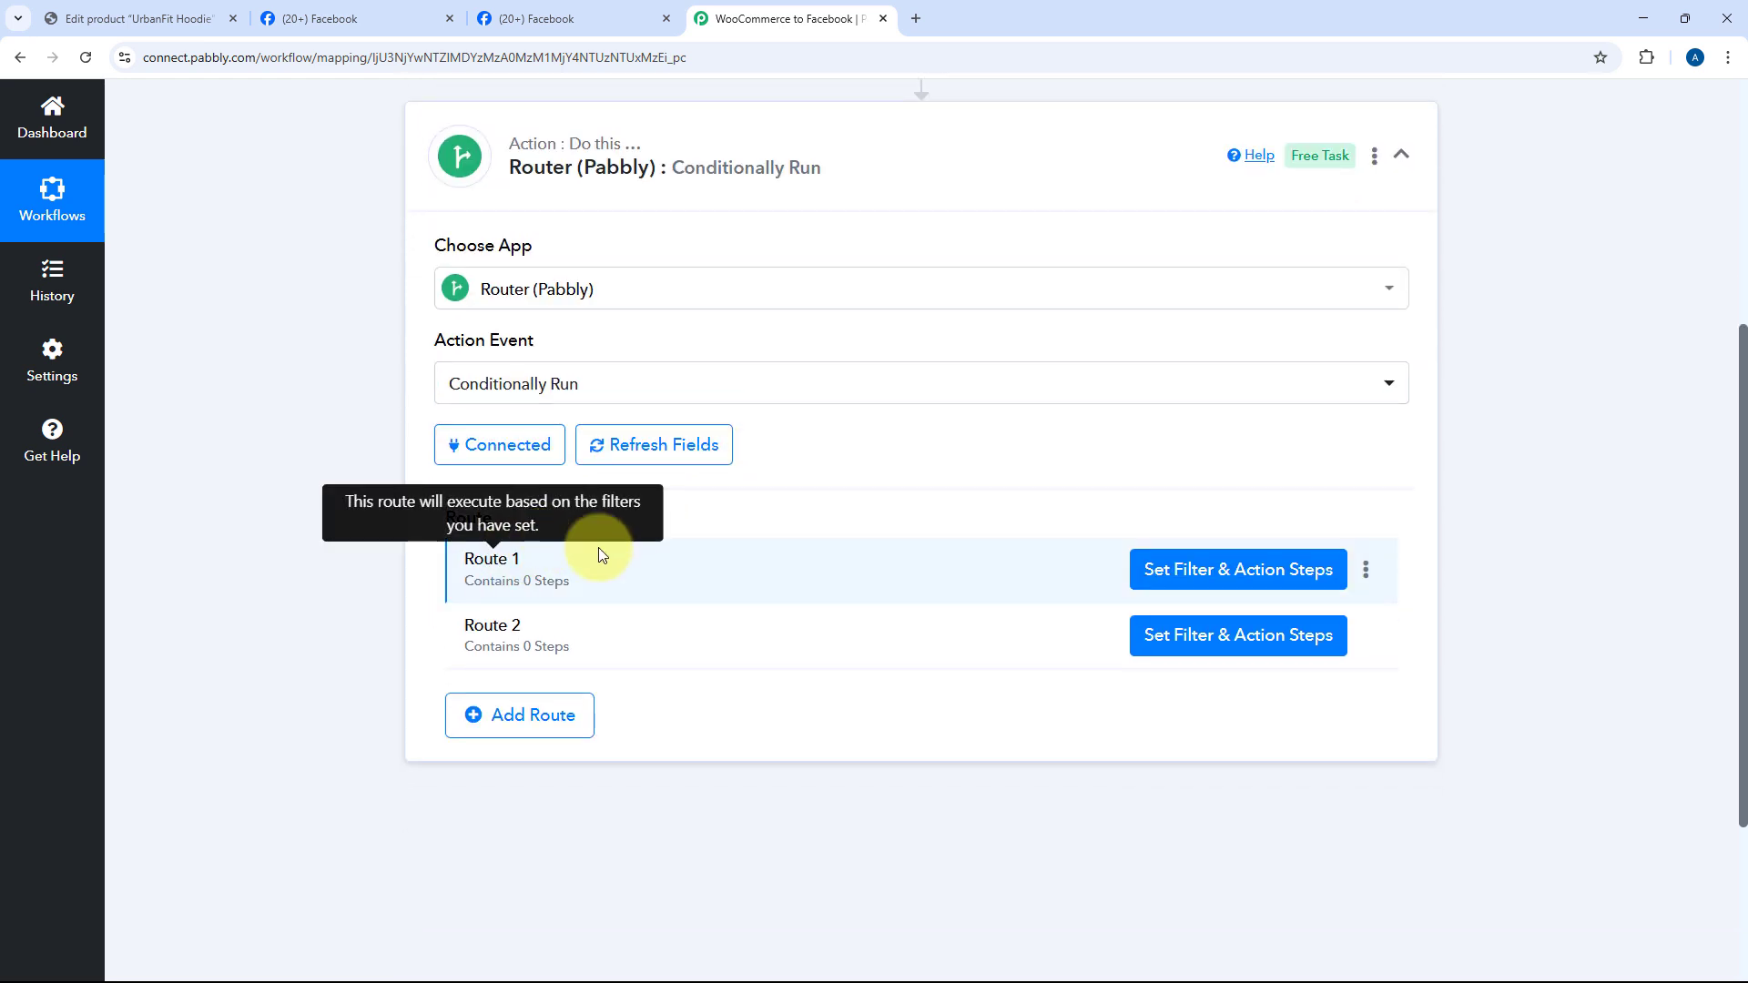
mouse_move(451, 520)
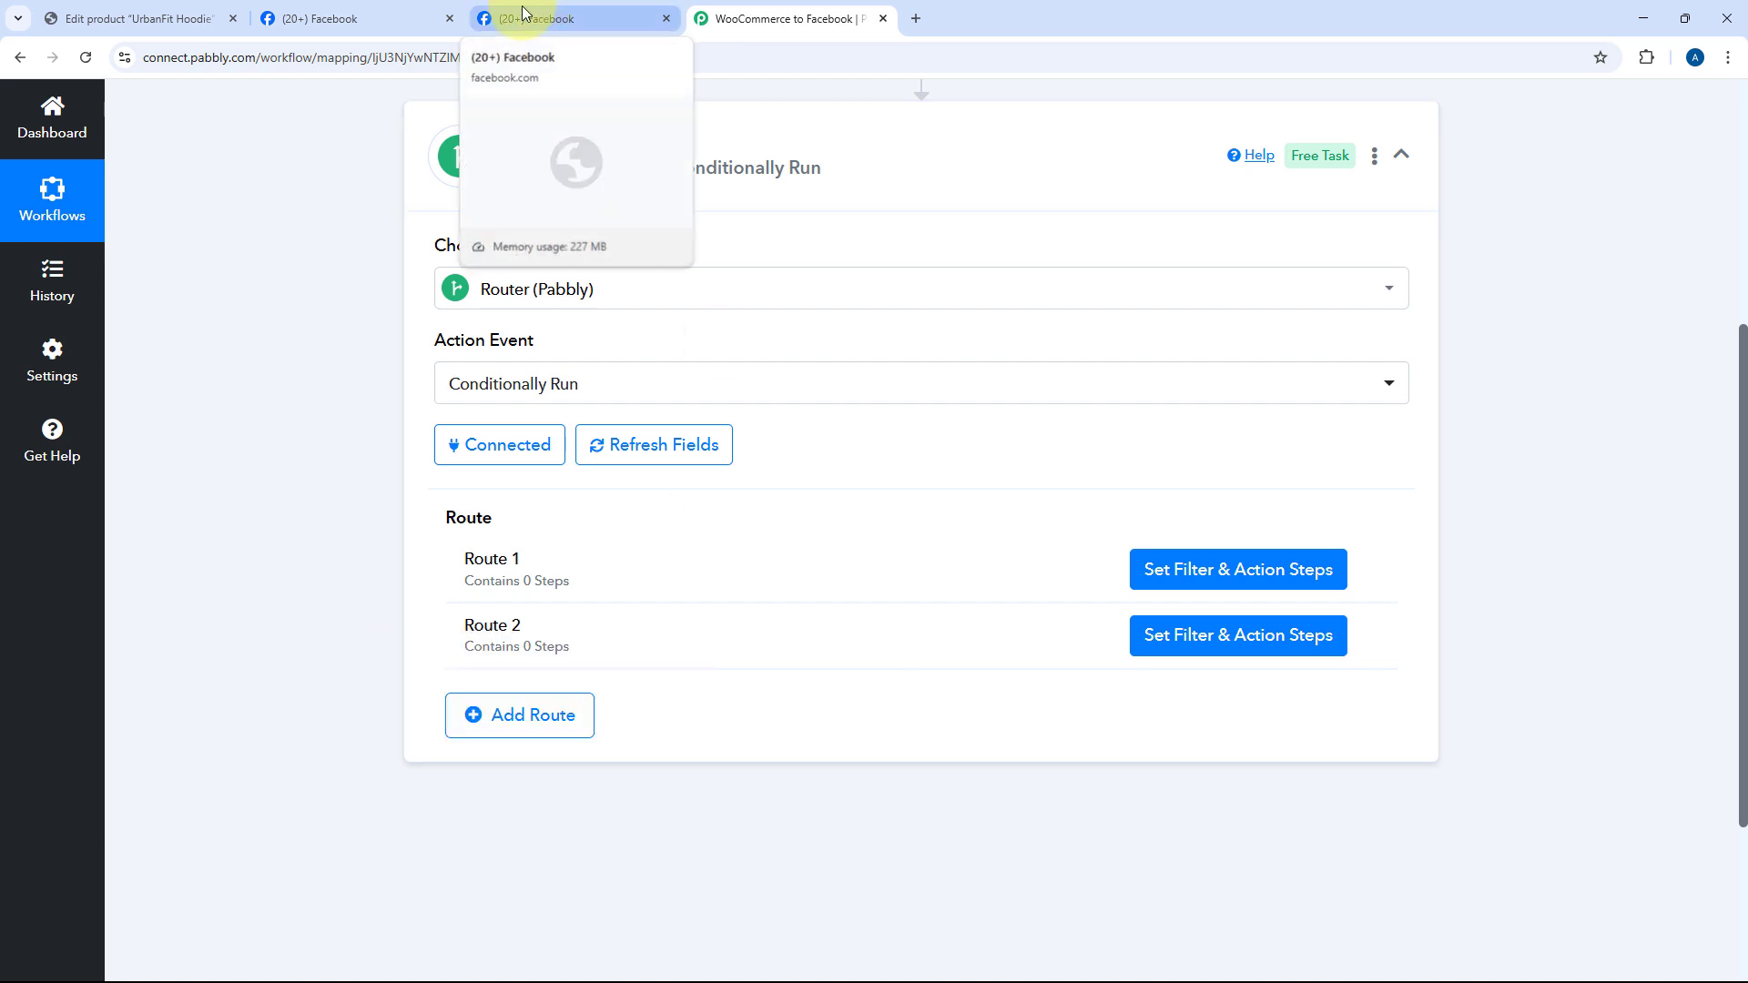
Step: Look at the two open Facebook pages that the routes are meant for and return to the workflow
left_click(570, 7)
left_click(364, 18)
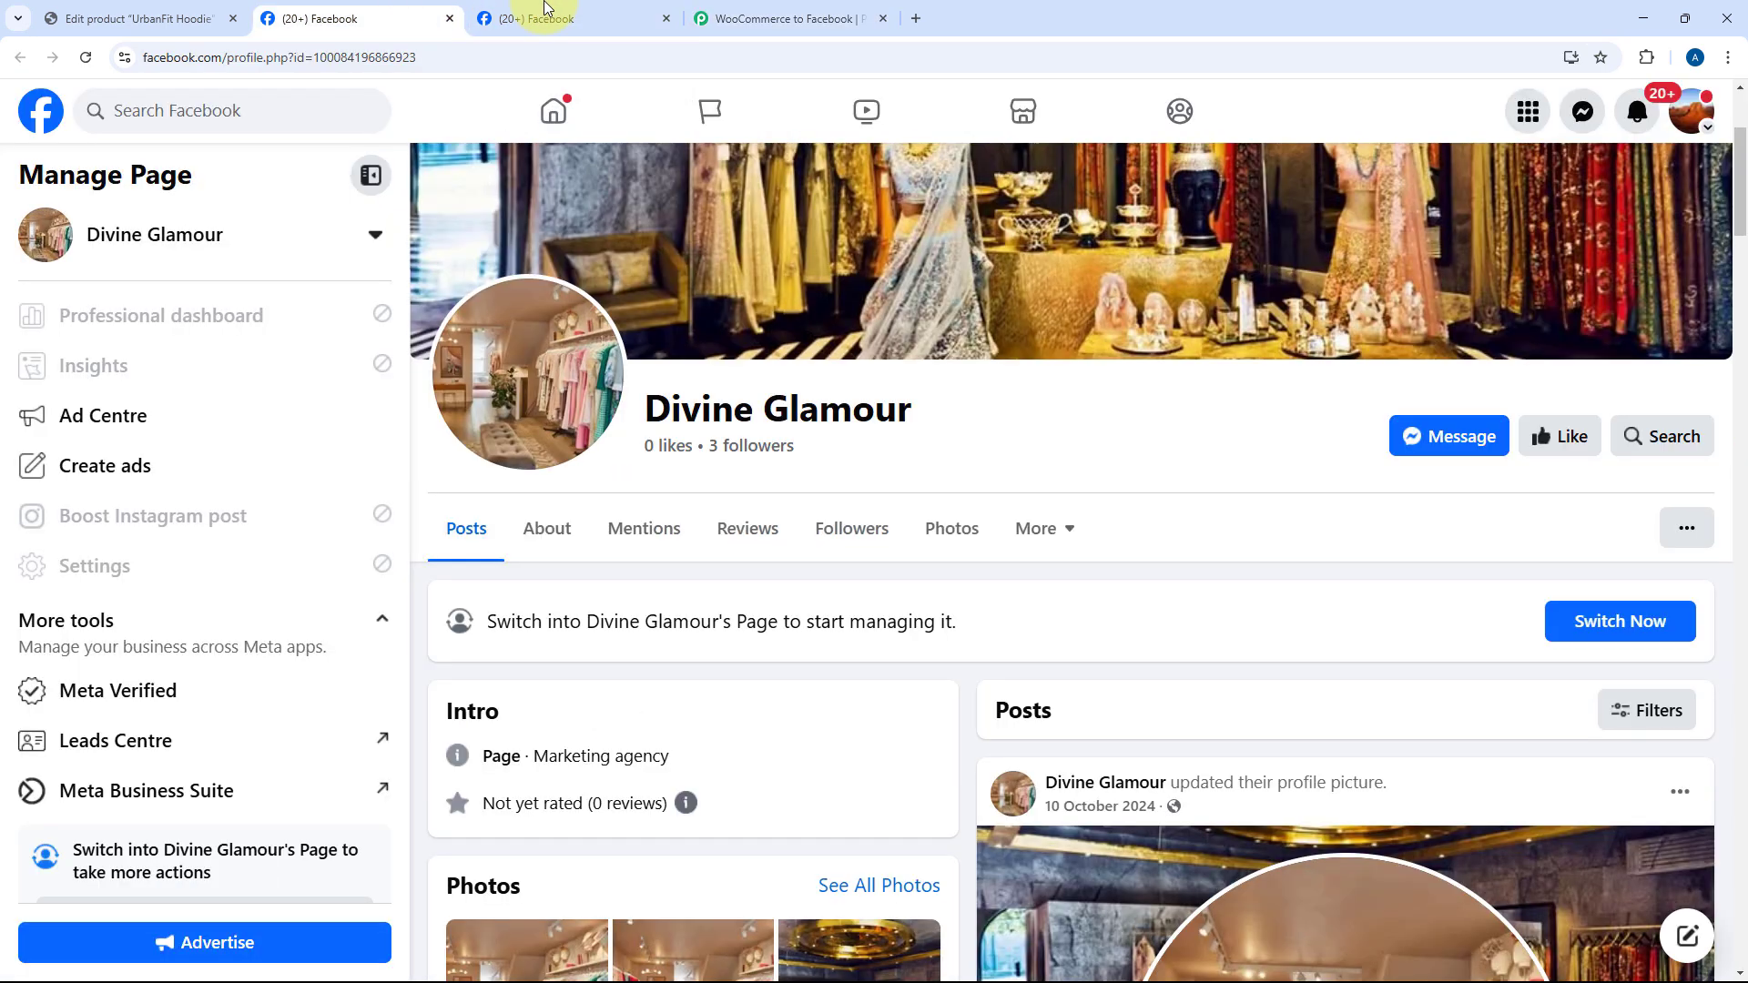
left_click(547, 18)
left_click(772, 20)
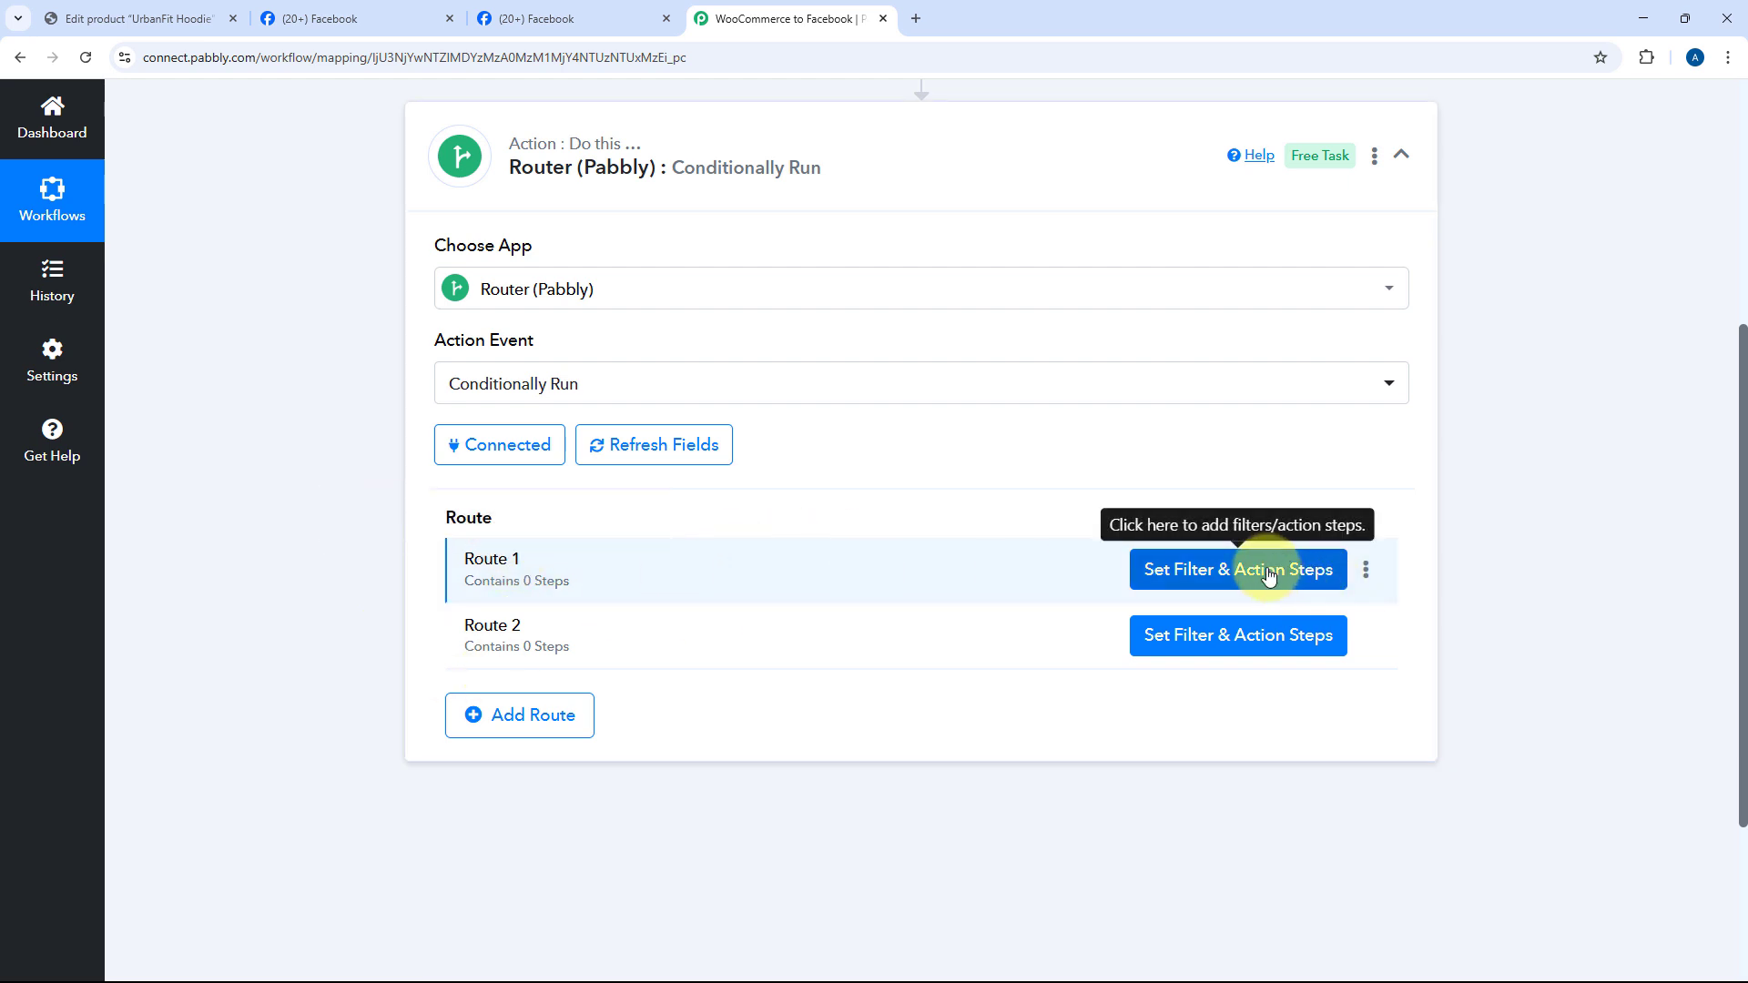
Step: Open the filter and action steps of Route 1, and check the Divine Glamour page on Facebook
left_click(1221, 571)
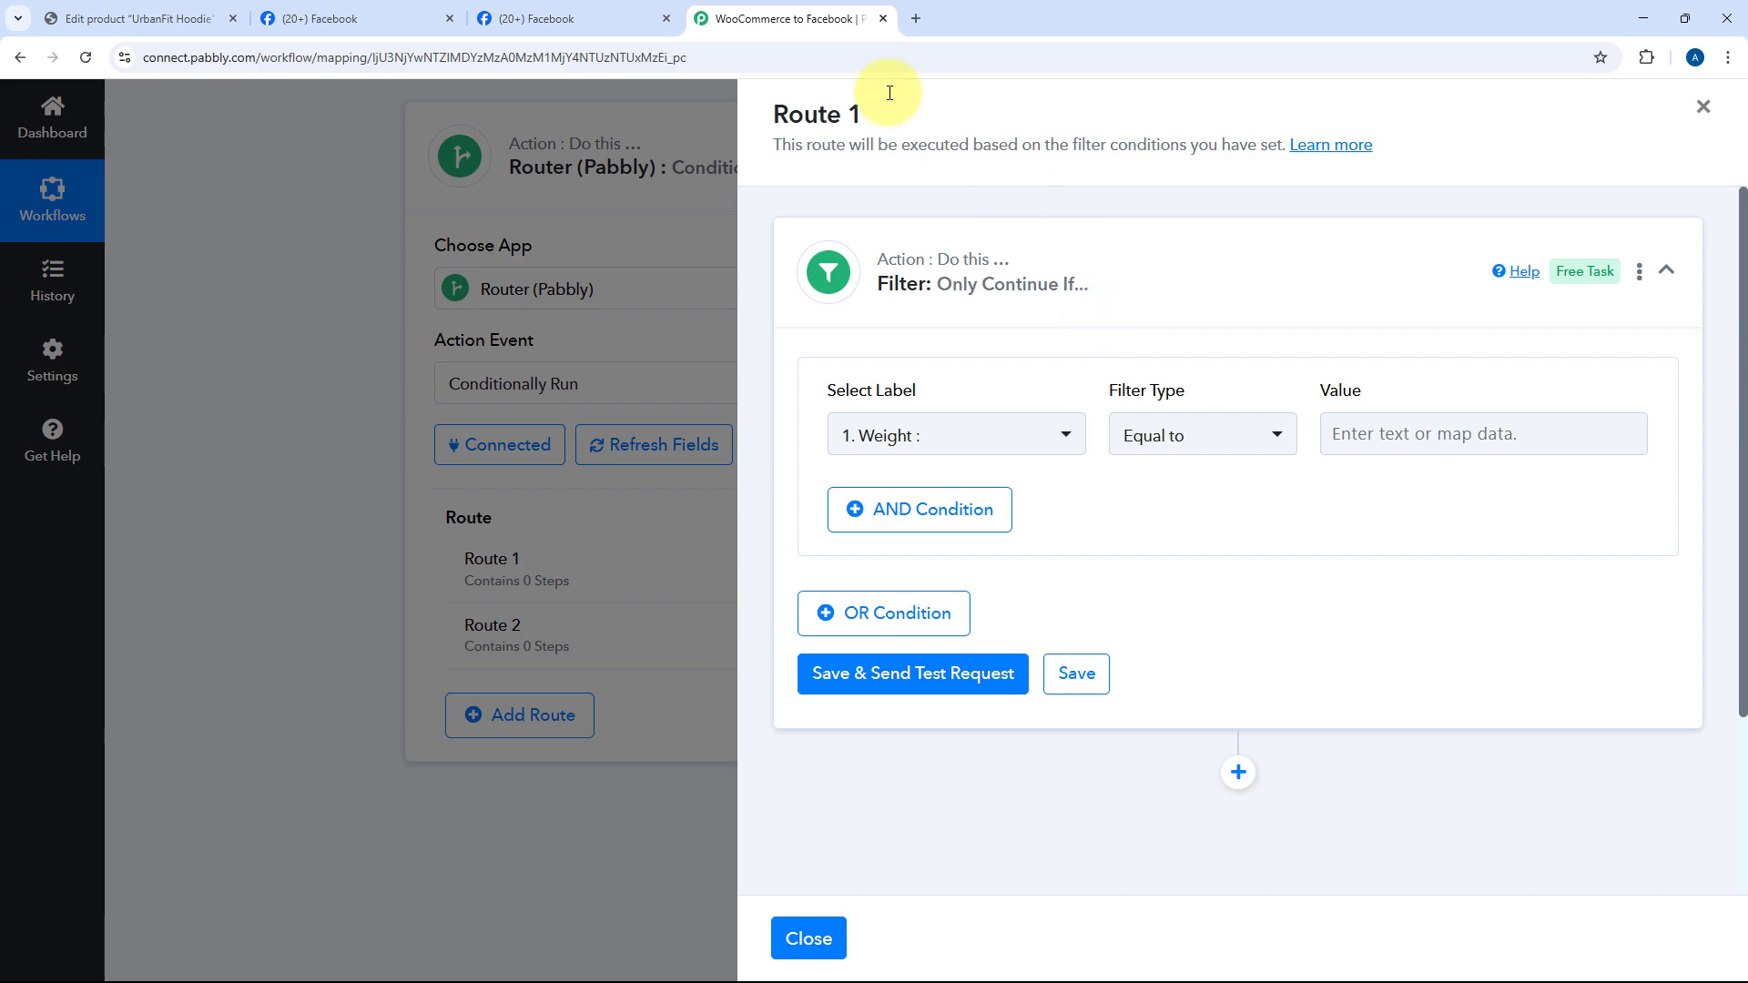
left_click(382, 18)
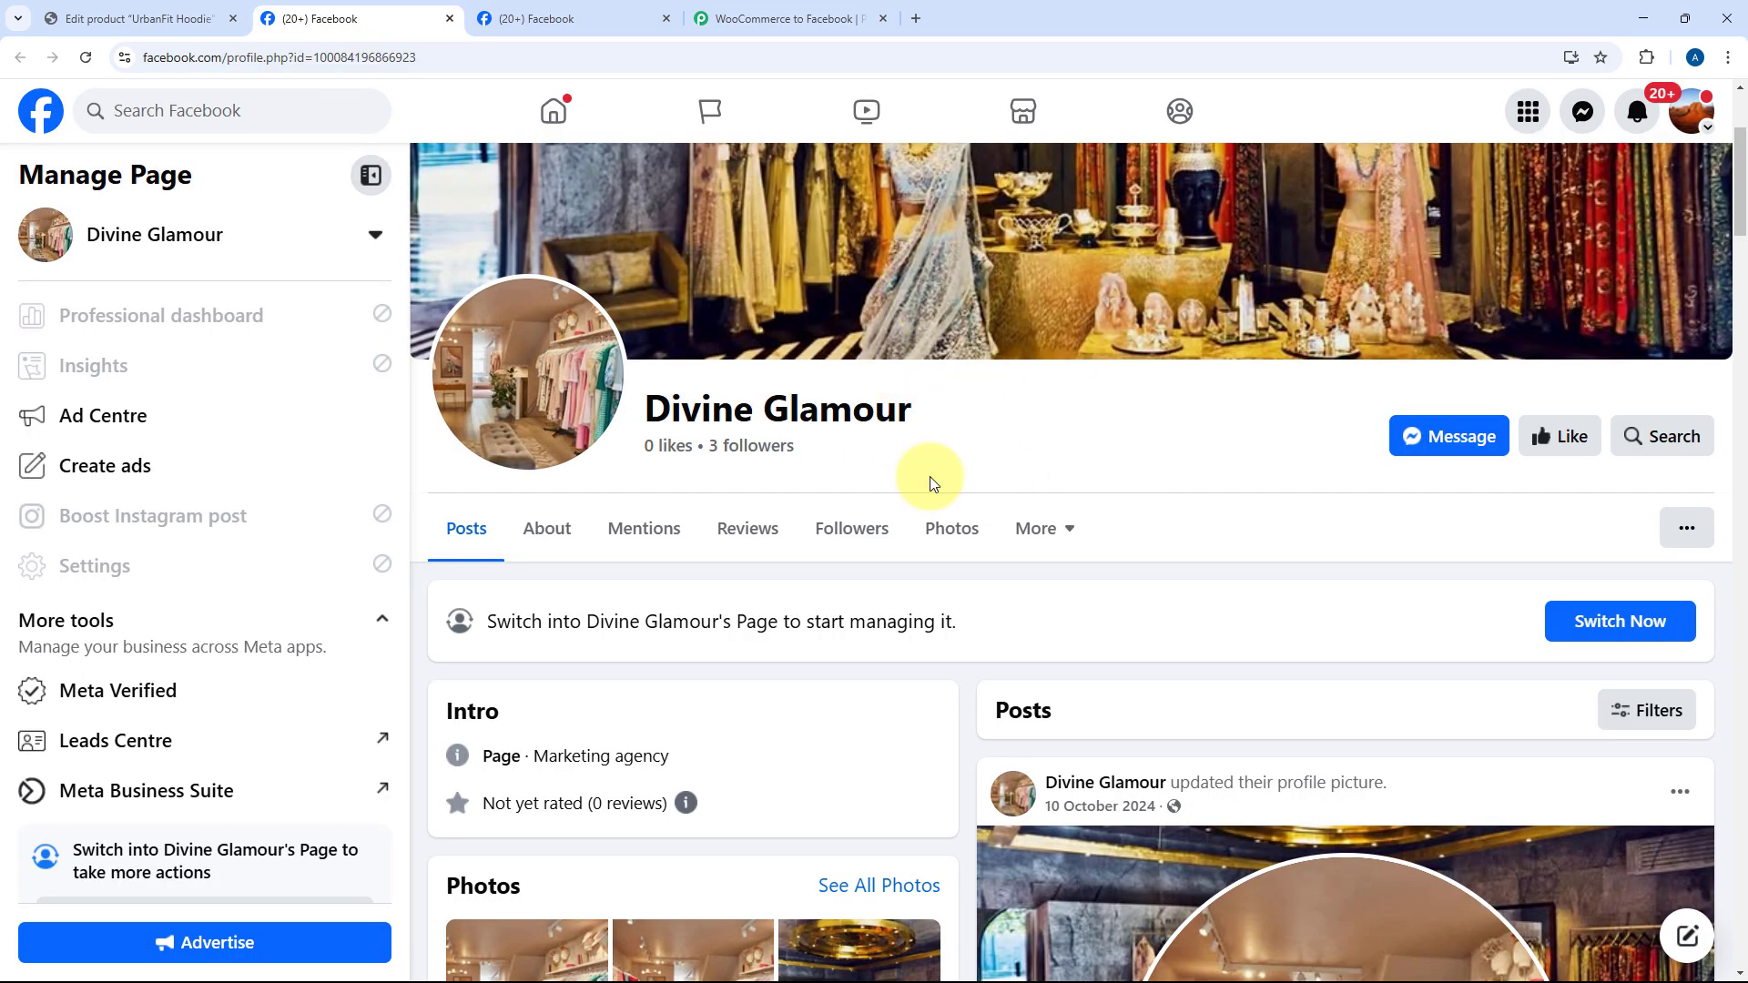
left_click(751, 9)
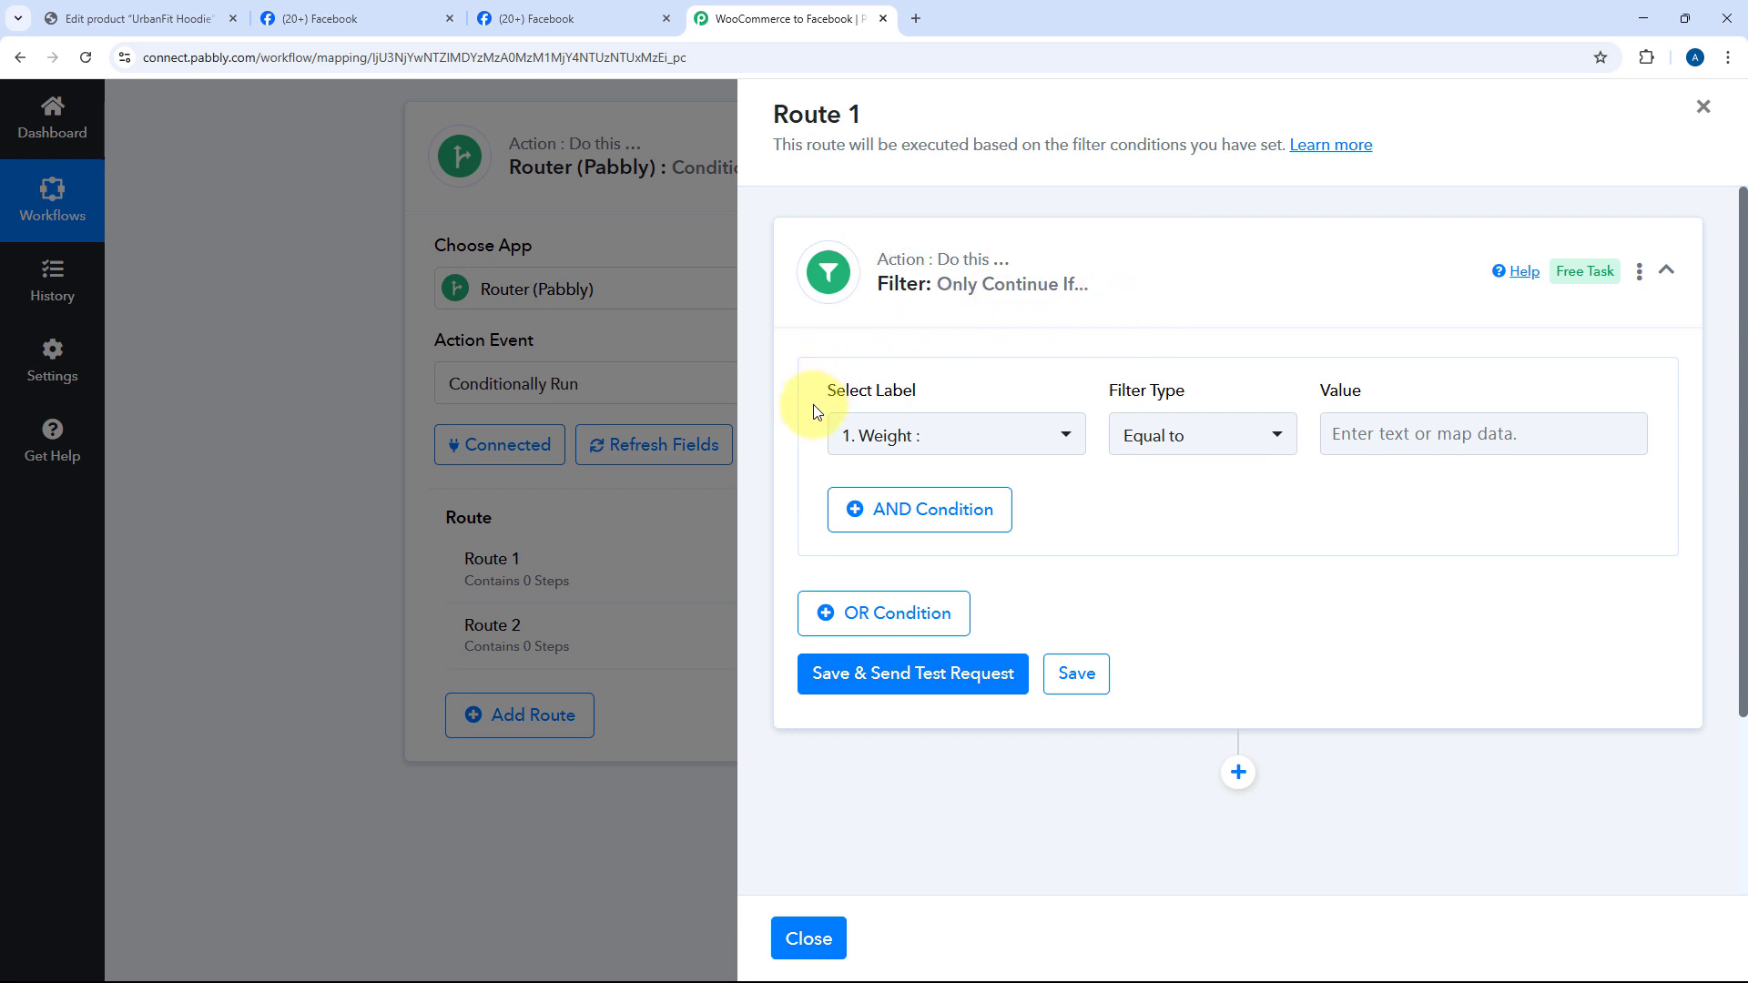
Step: Choose the WooCommerce Status field as the label of Route 1's first filter condition
left_click(1049, 435)
left_click(1047, 531)
scroll(1002, 409, "down", 2)
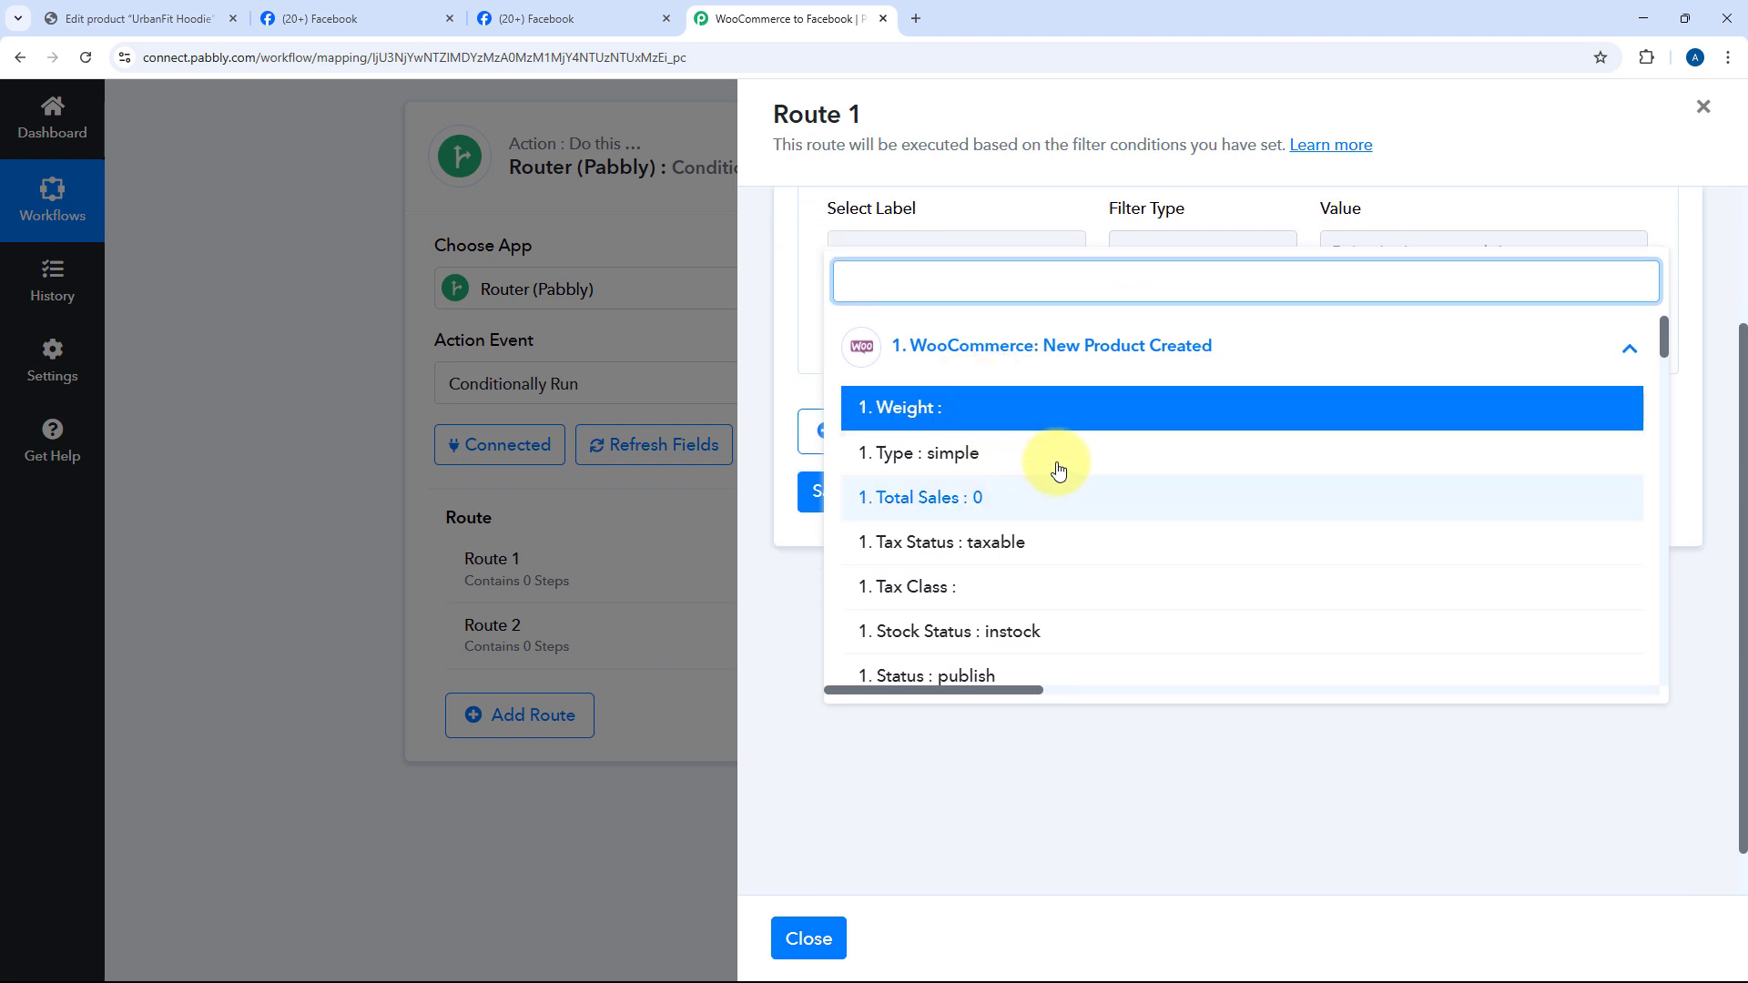
scroll(1069, 439, "down", 4)
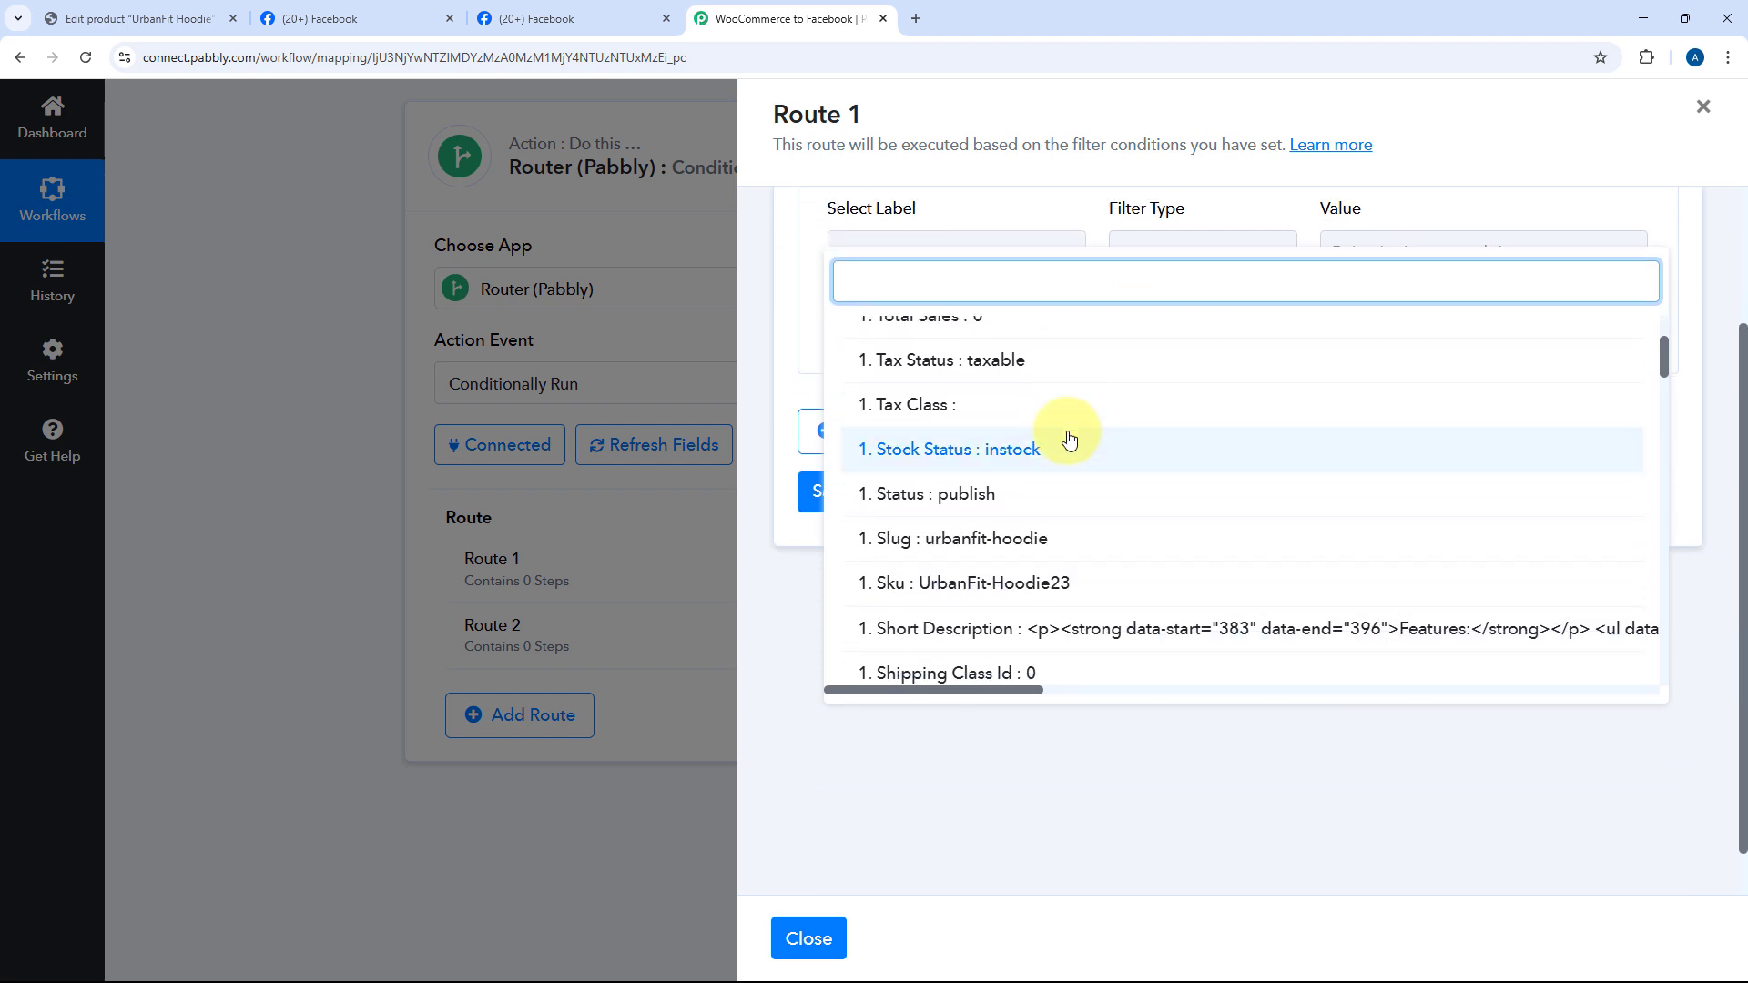
scroll(1069, 440, "down", 7)
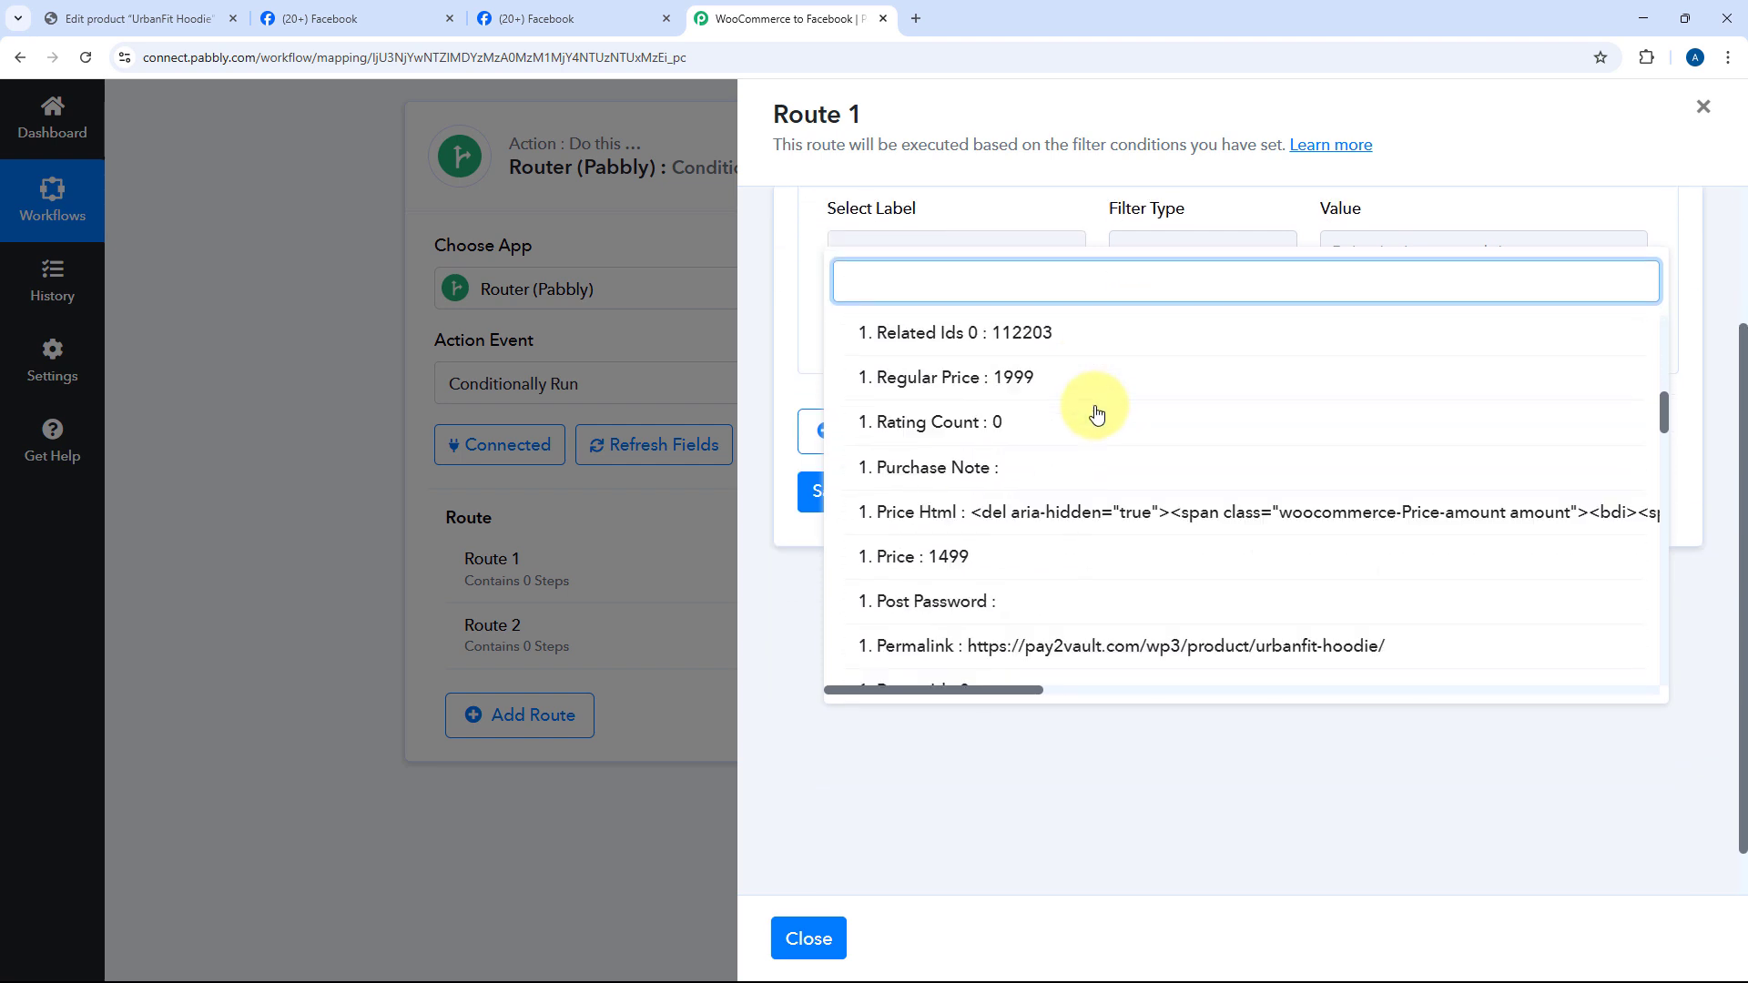
scroll(1096, 414, "up", 8)
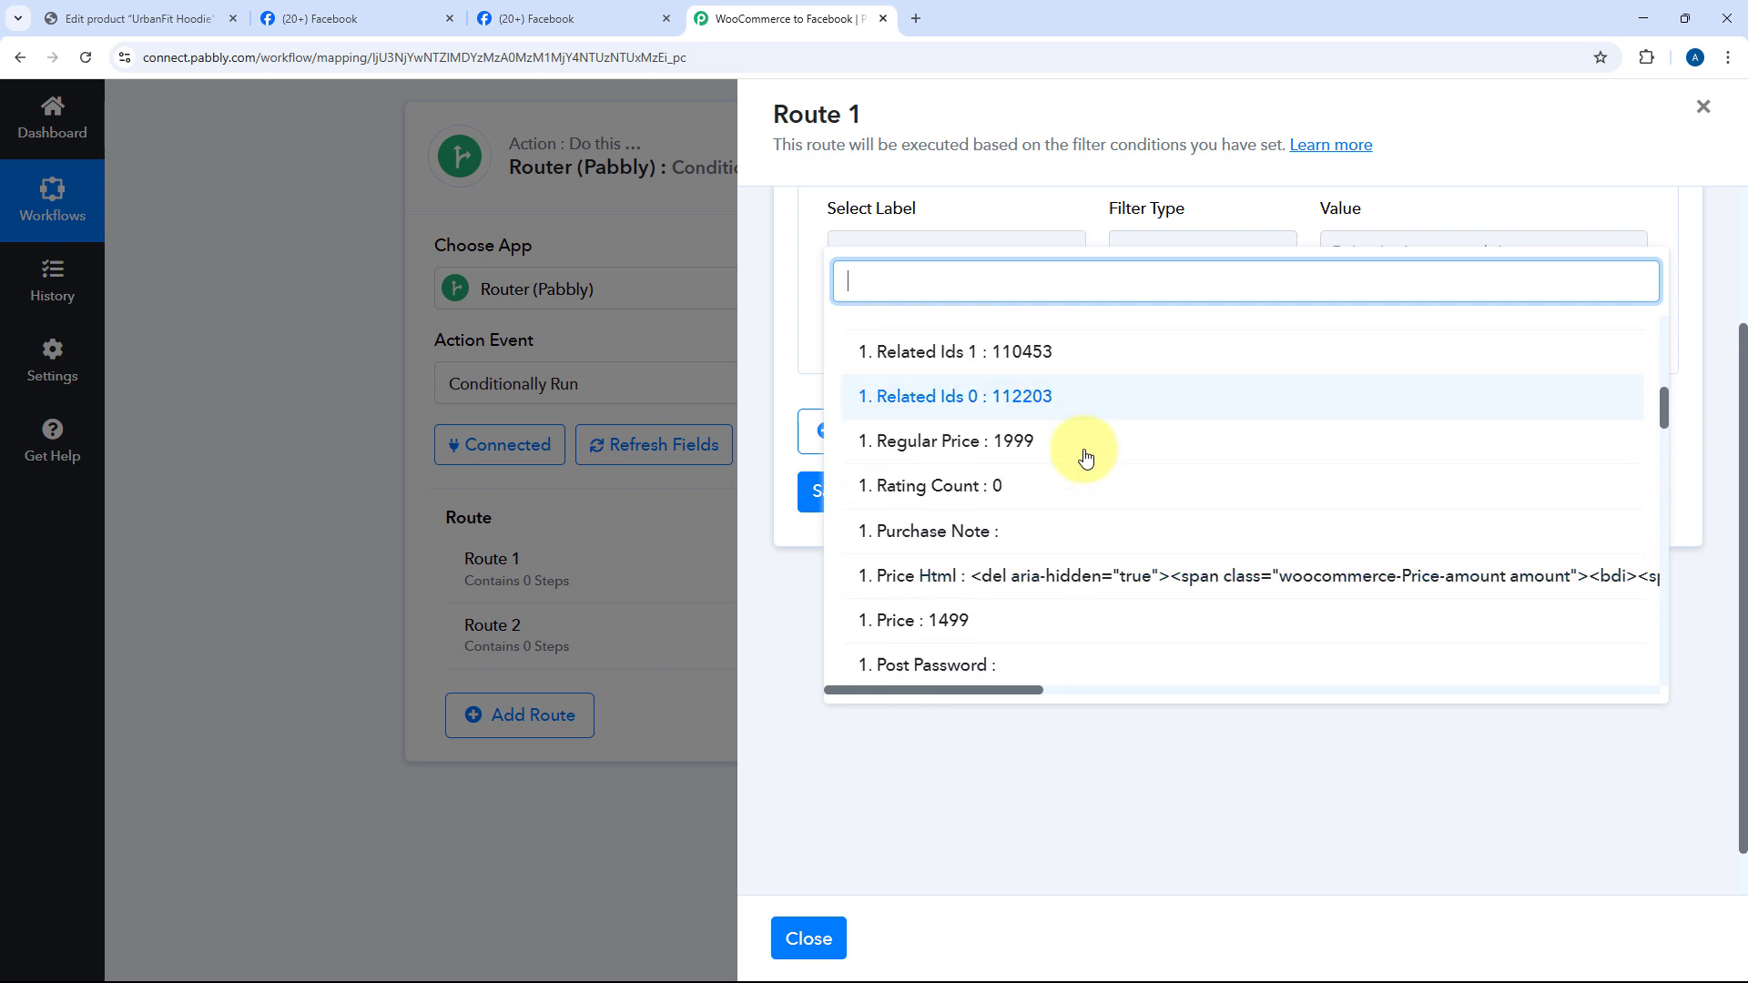
scroll(1084, 468, "up", 2)
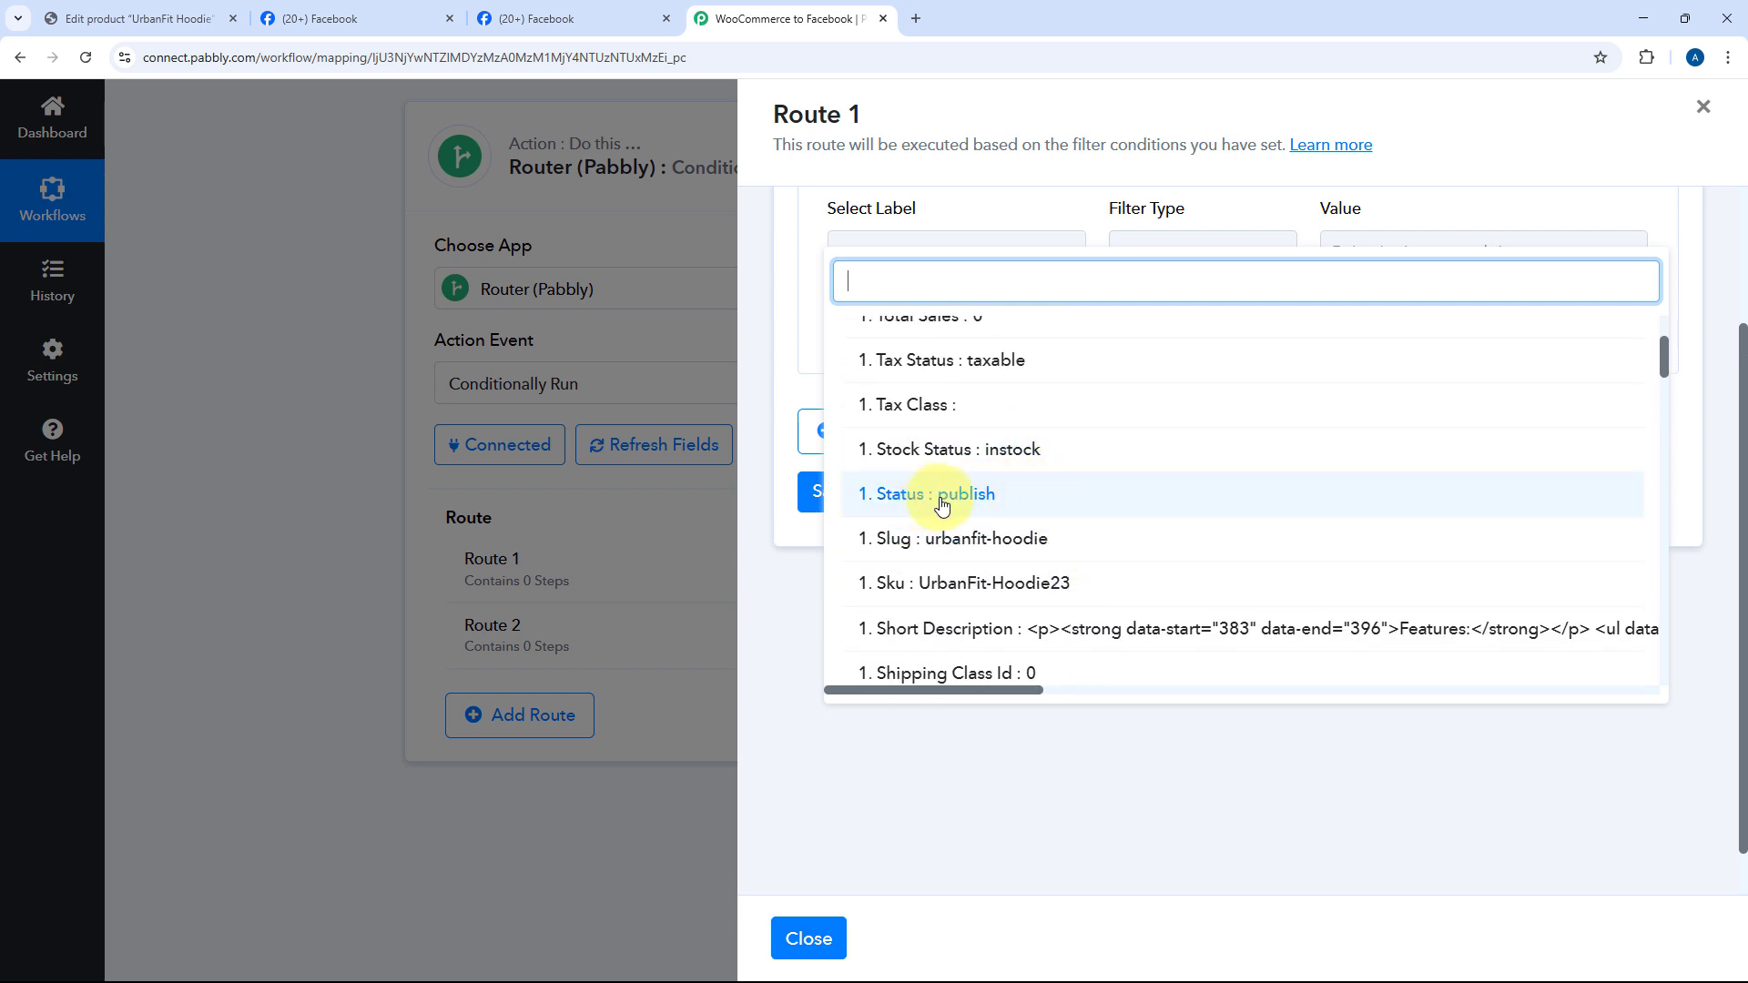
left_click(905, 497)
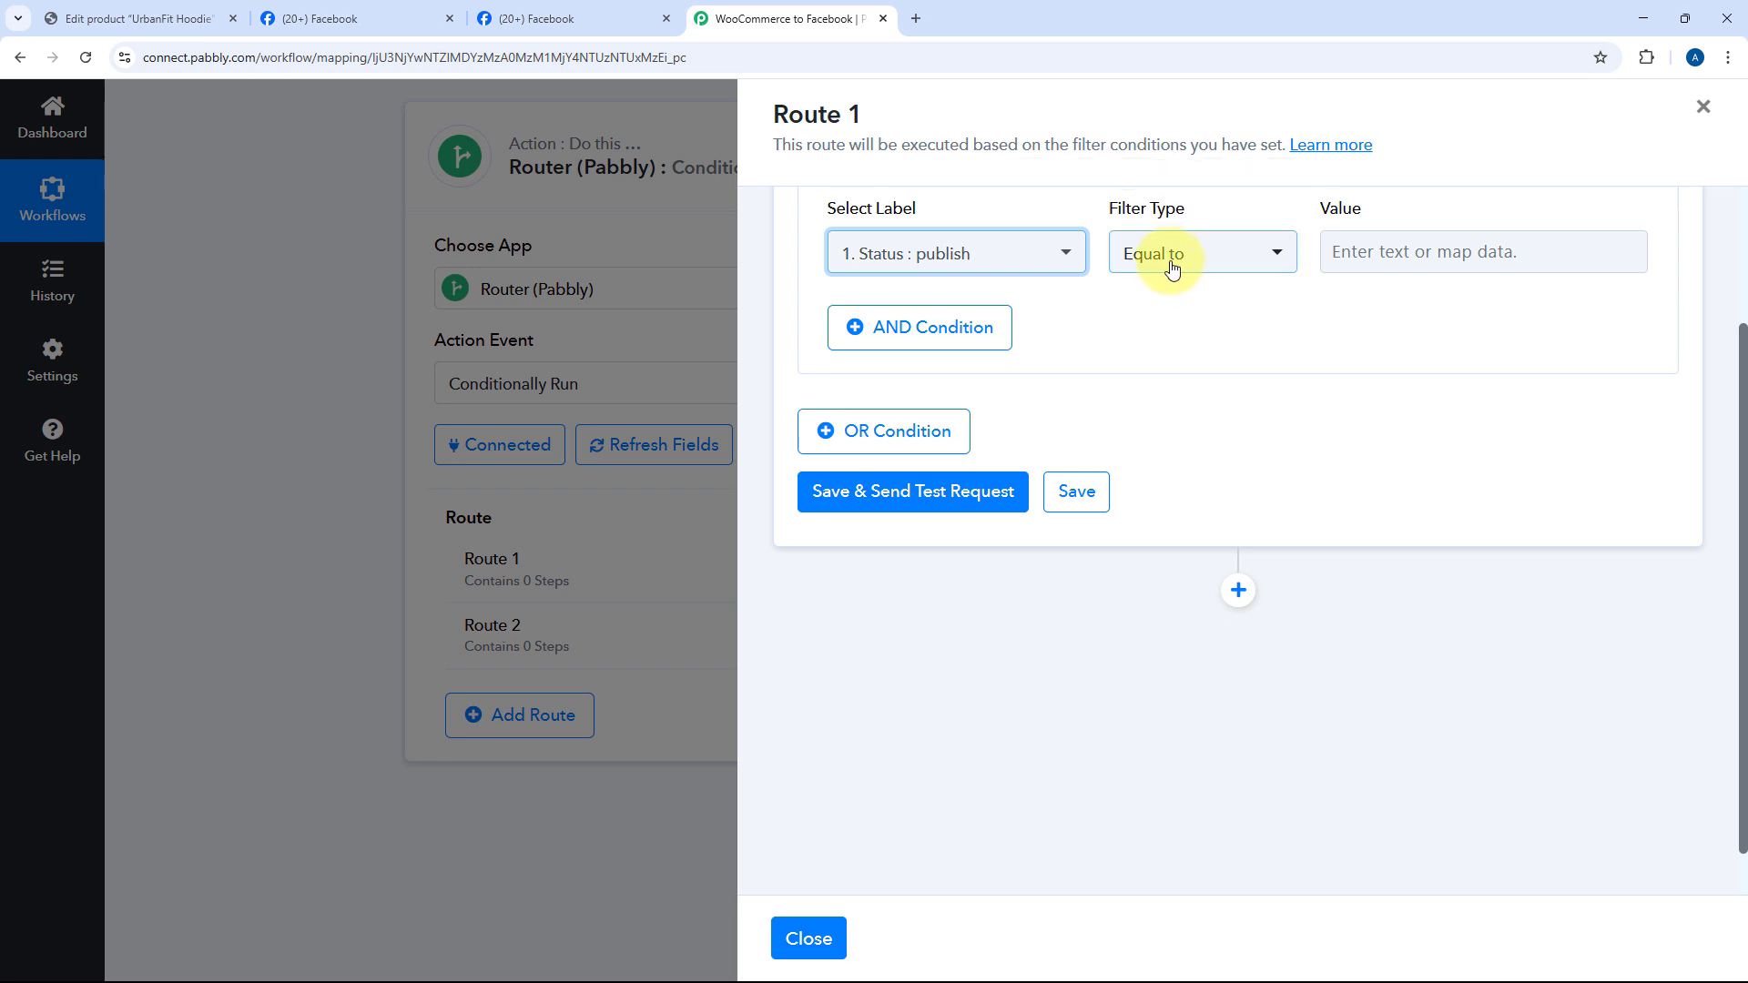
Step: Enter publish as the value the Status must equal in Route 1's first filter condition
left_click(1360, 262)
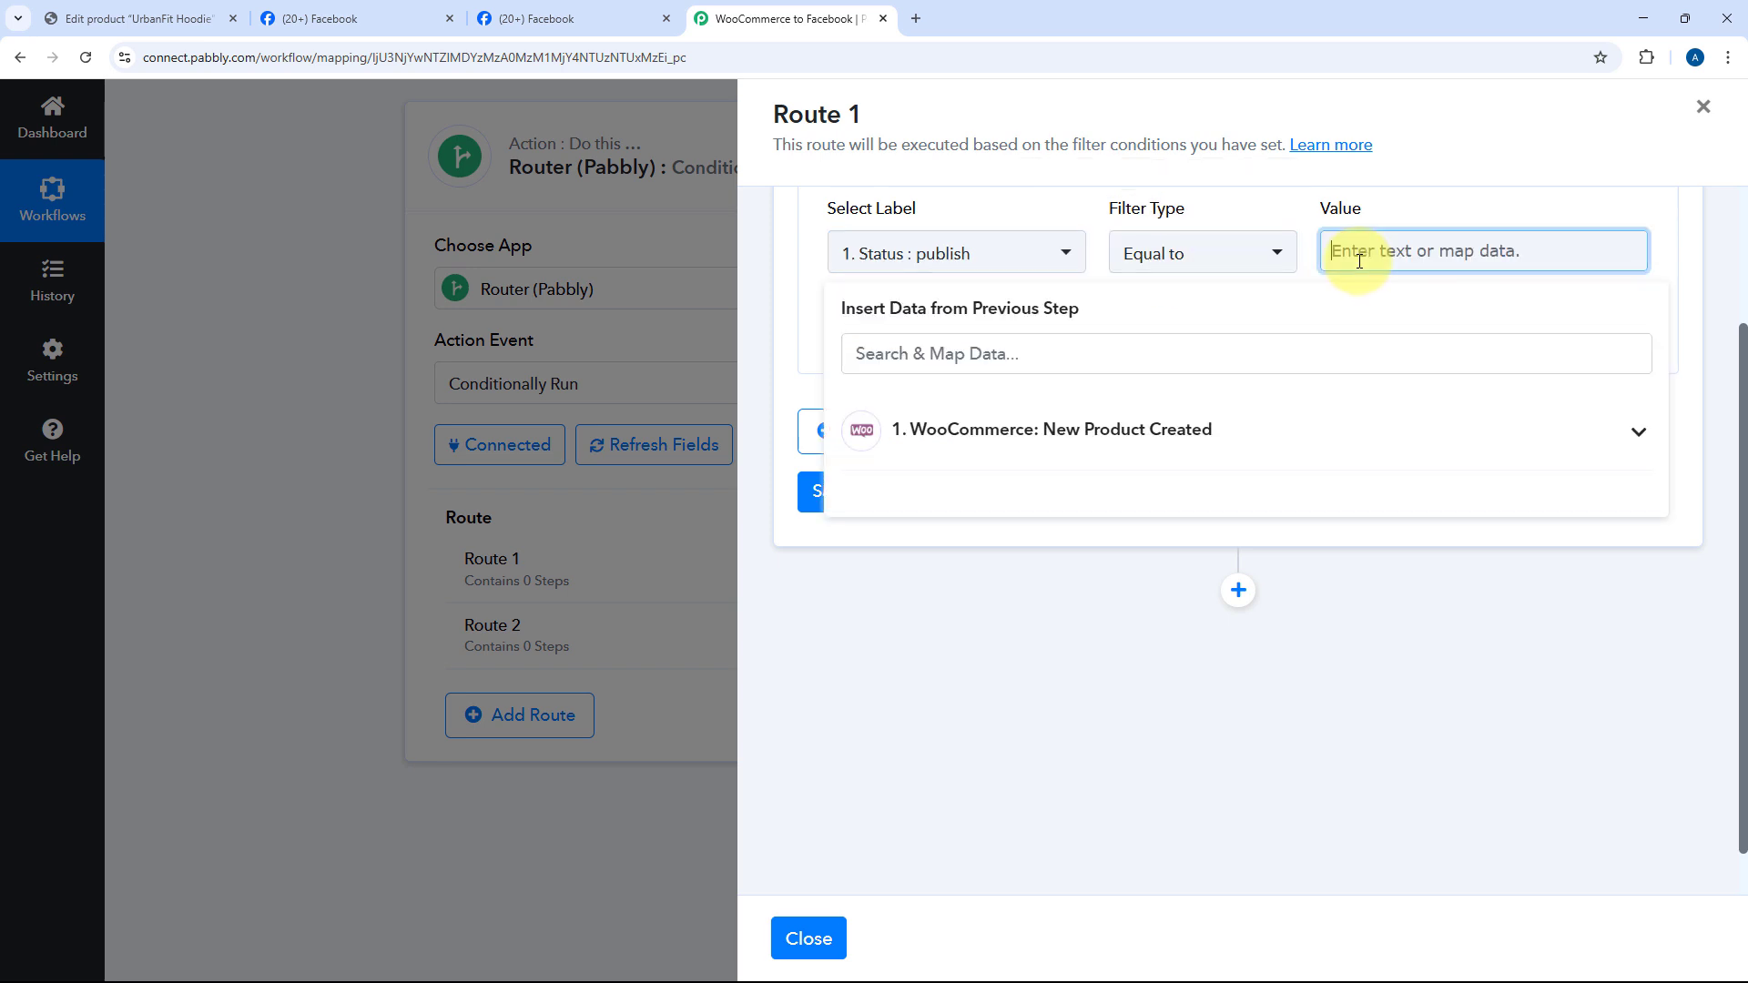
type("publish")
left_click(995, 203)
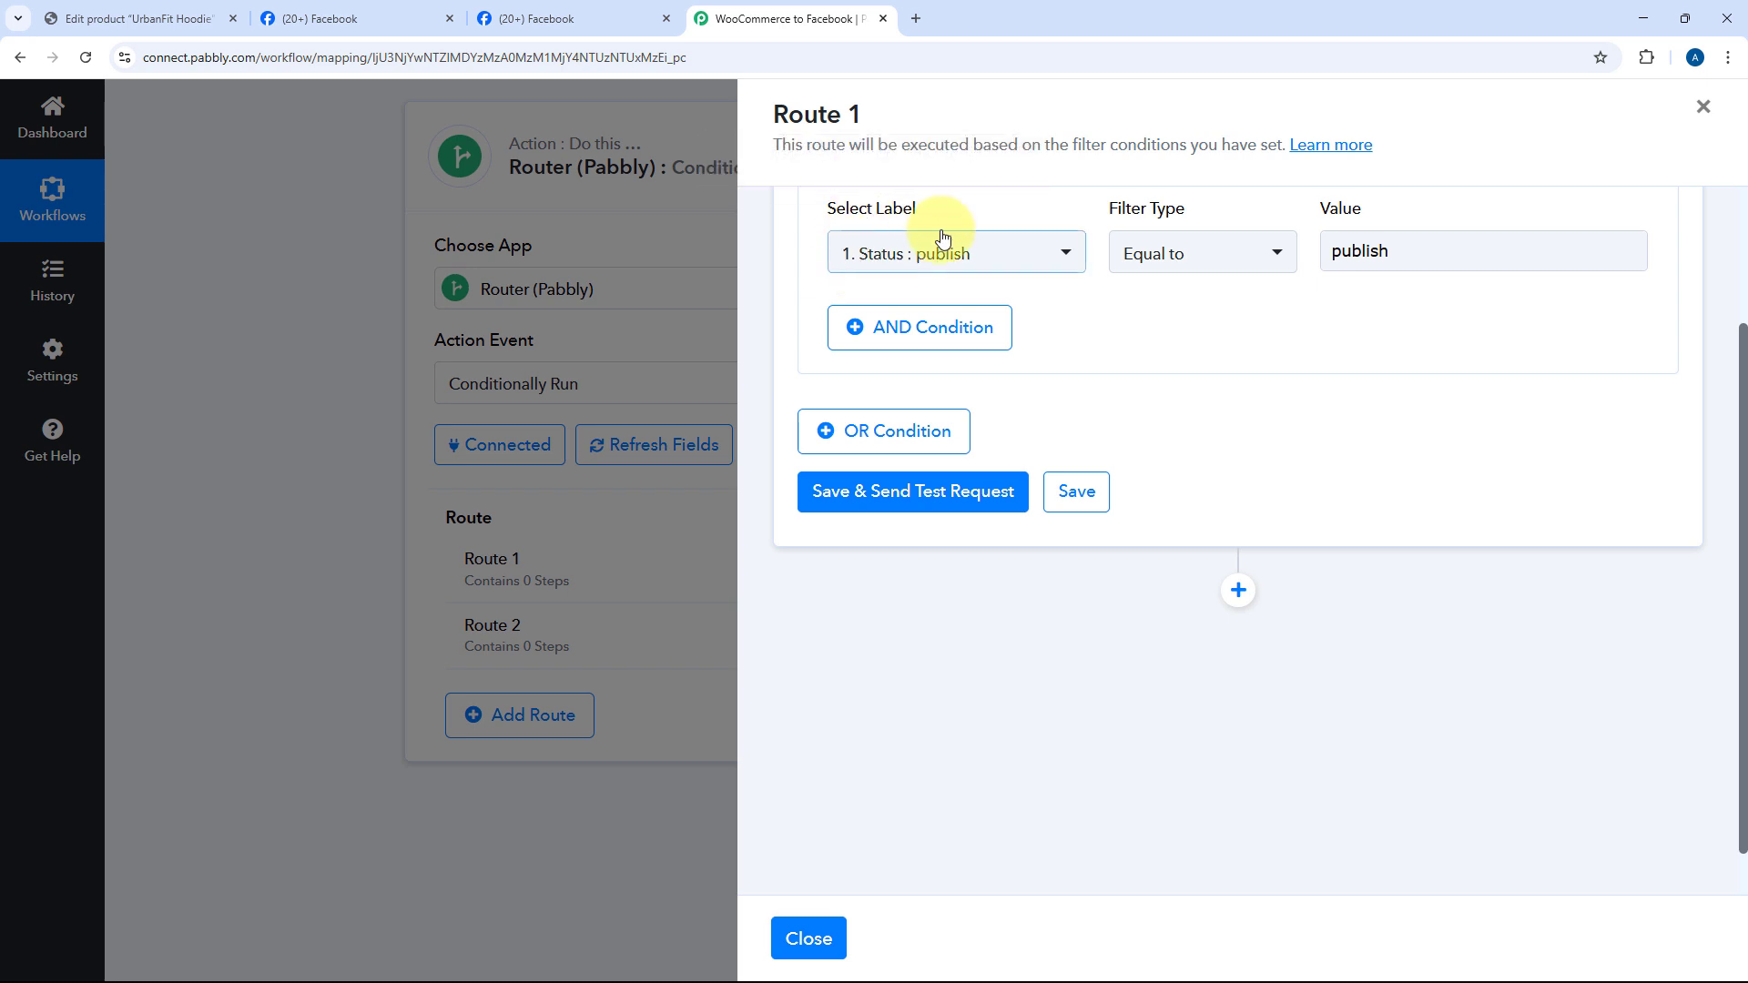
left_click(1366, 263)
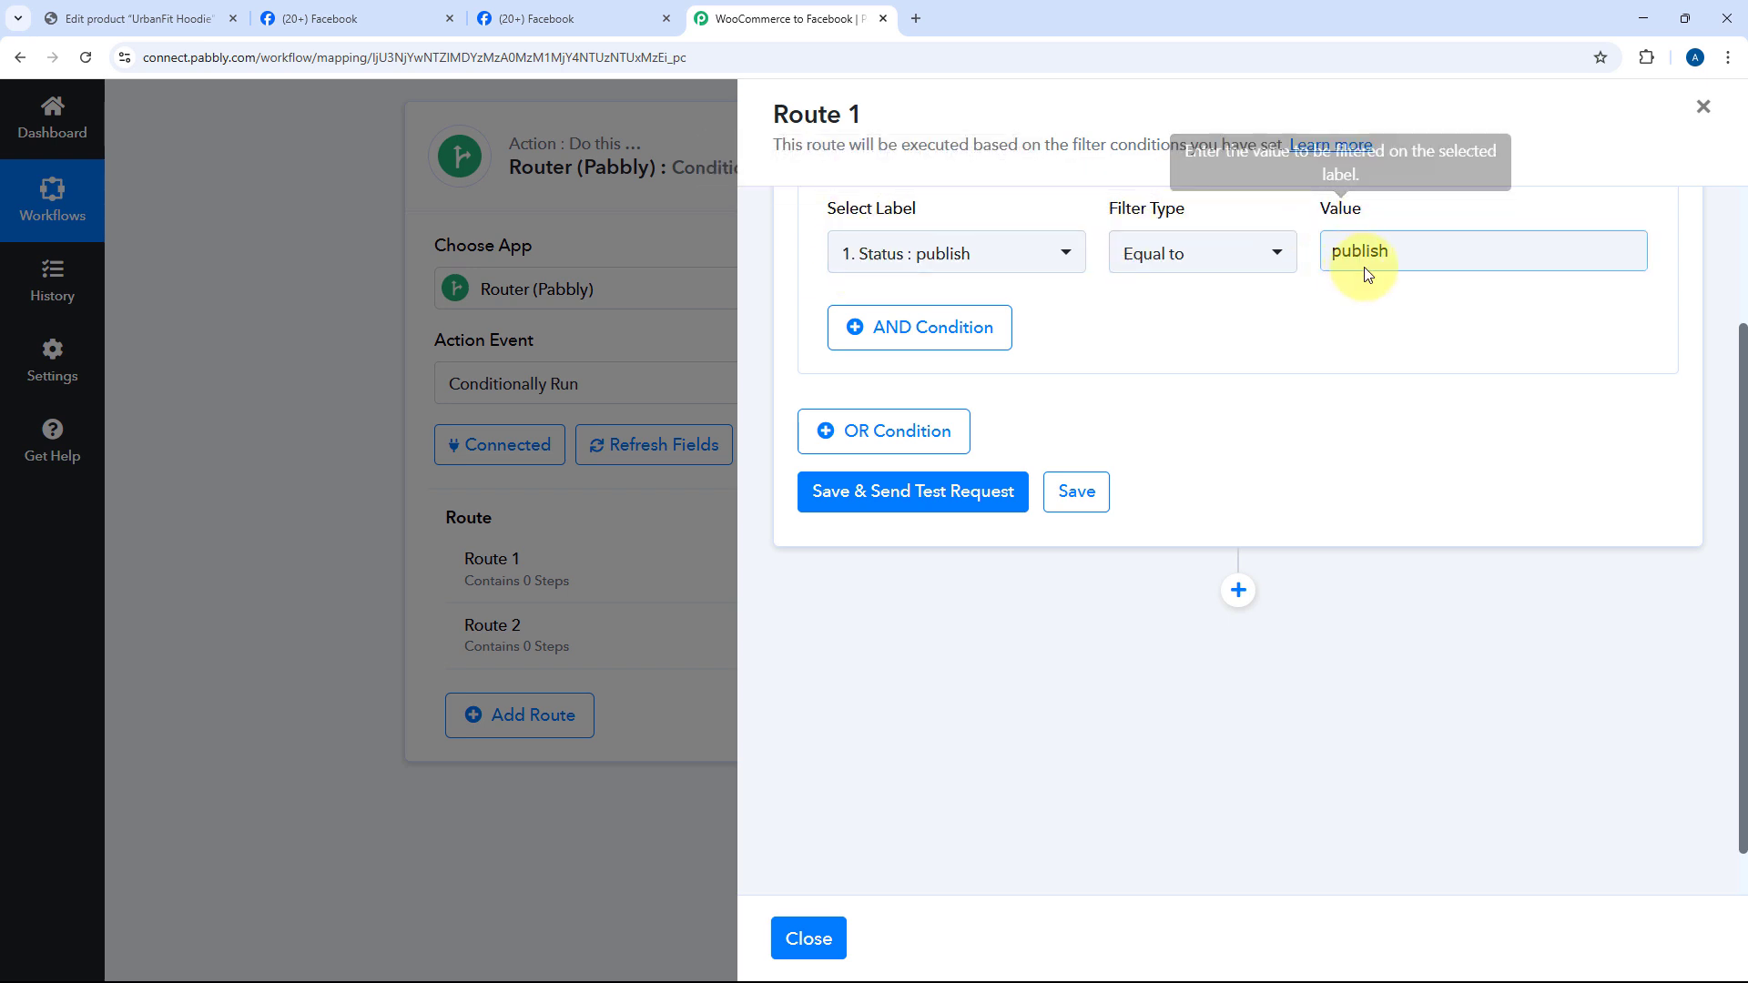
Step: Add an AND condition to Route 1's filter and choose Categories 0 Name as its label
left_click(912, 339)
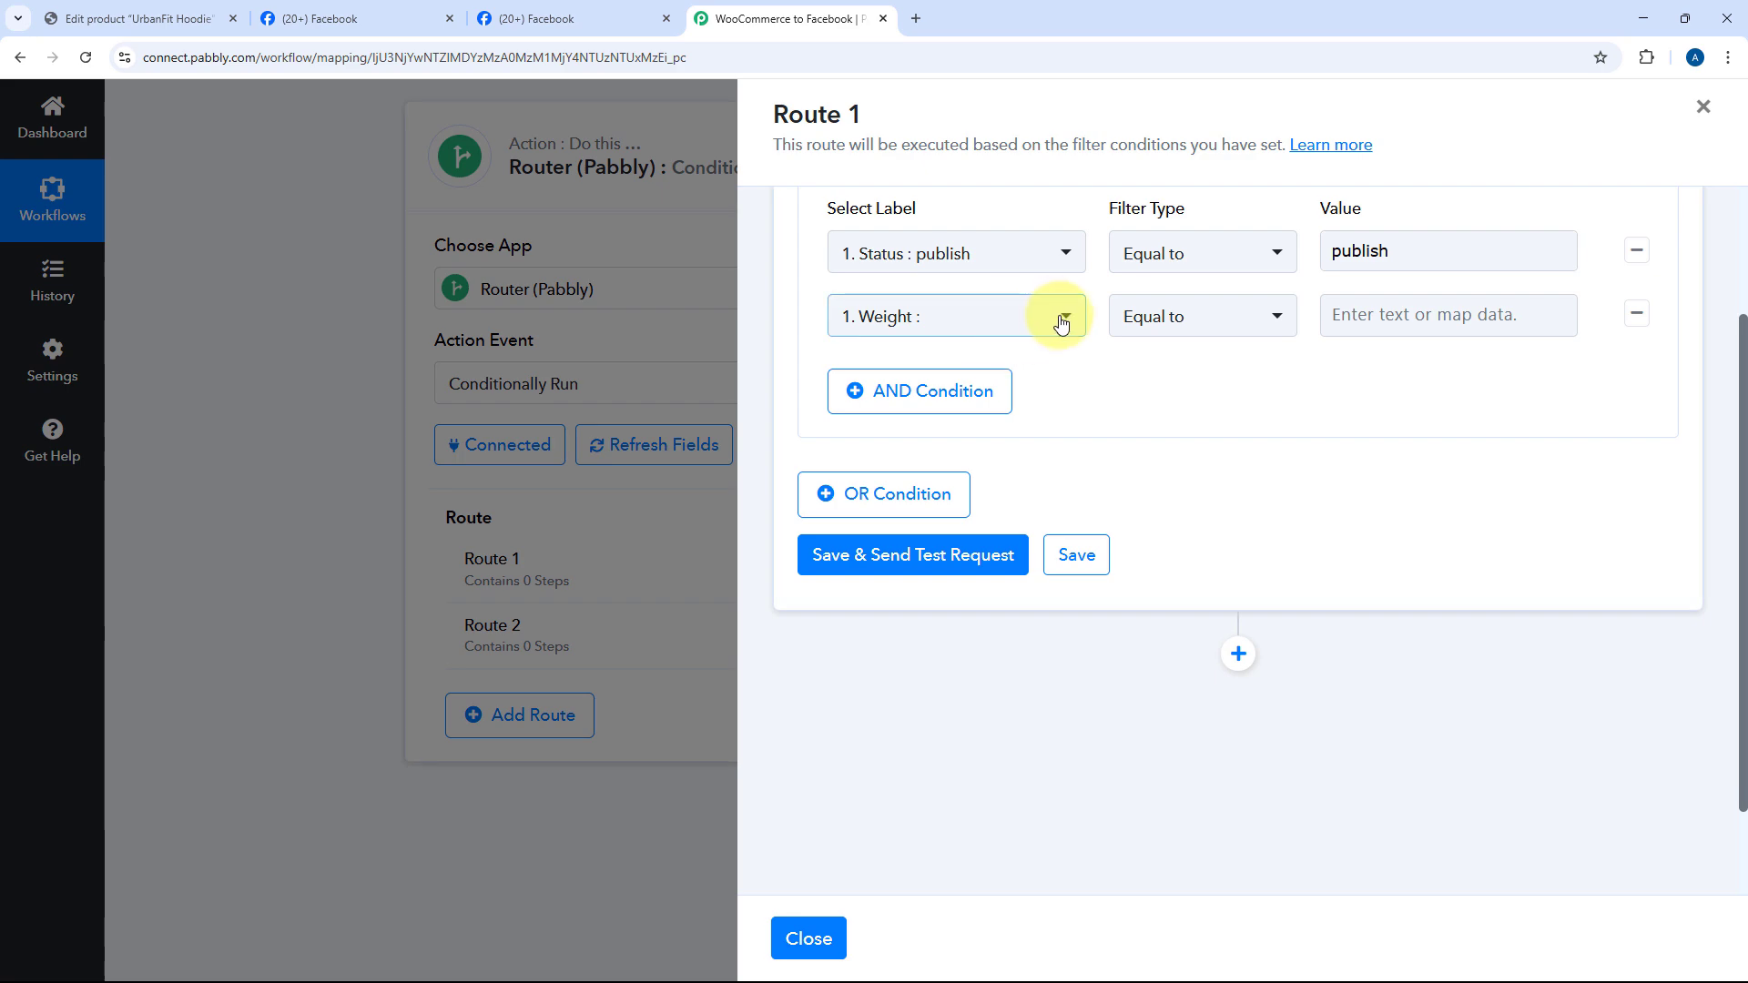
left_click(1057, 319)
left_click(1026, 437)
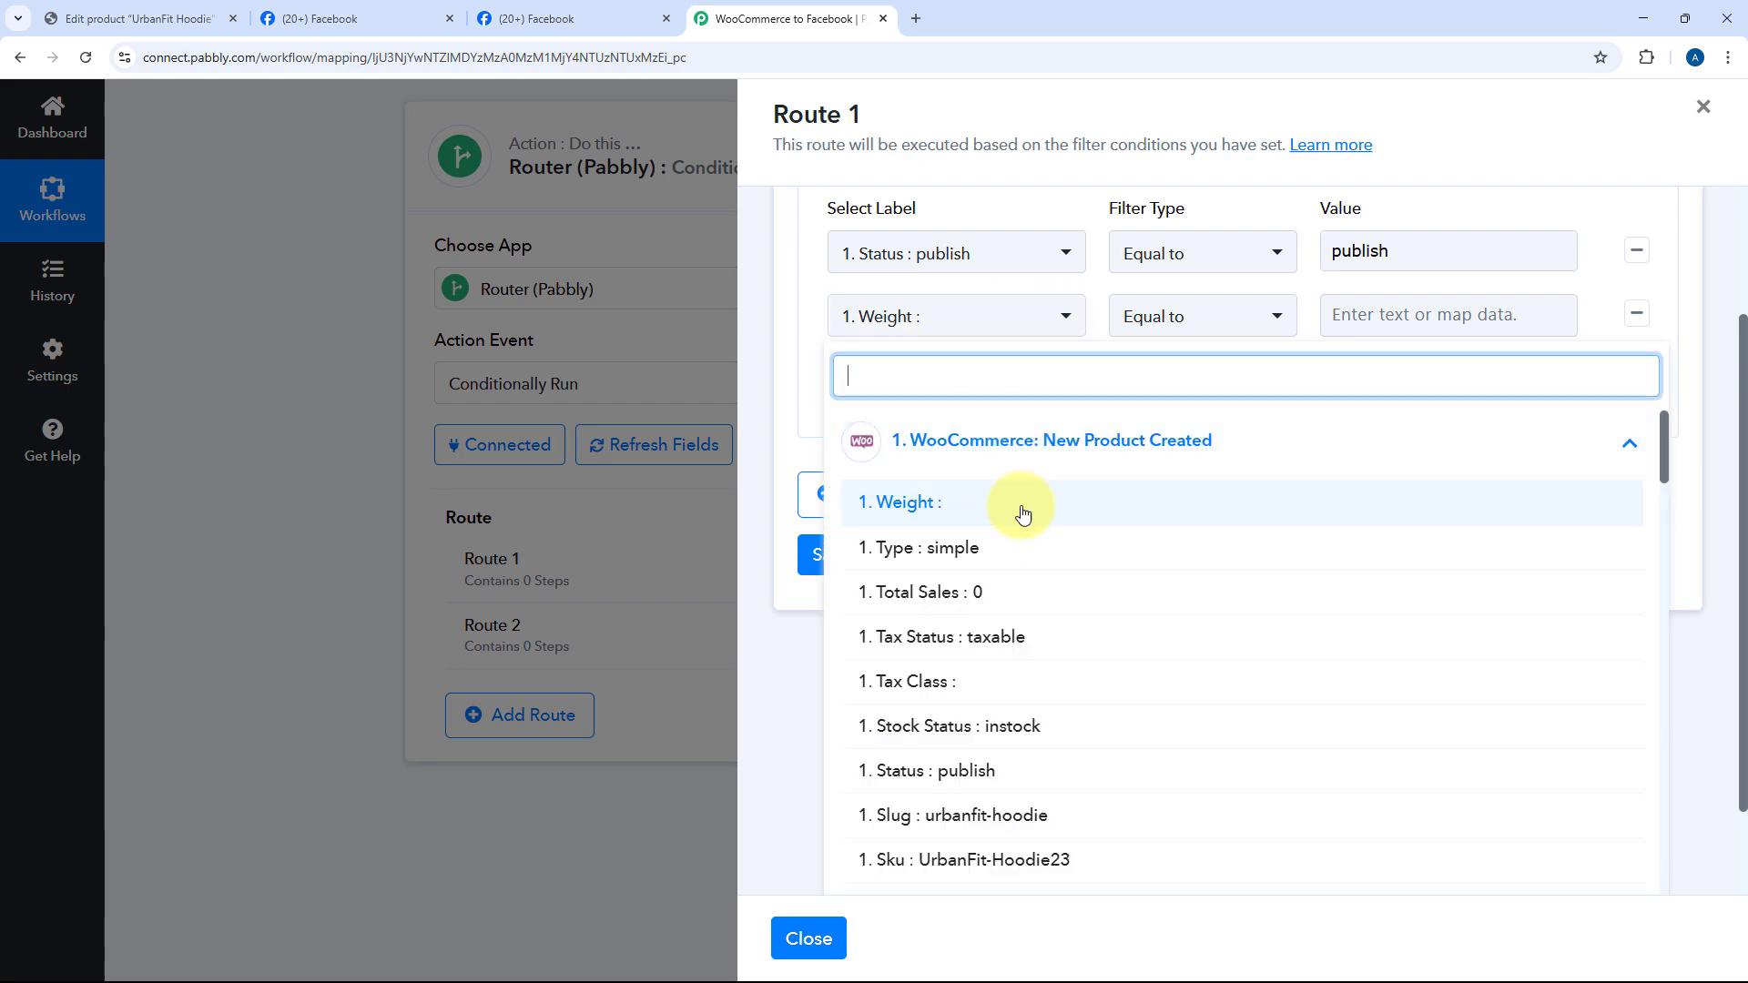
scroll(1029, 538, "down", 10)
scroll(1032, 537, "down", 5)
scroll(1142, 537, "down", 10)
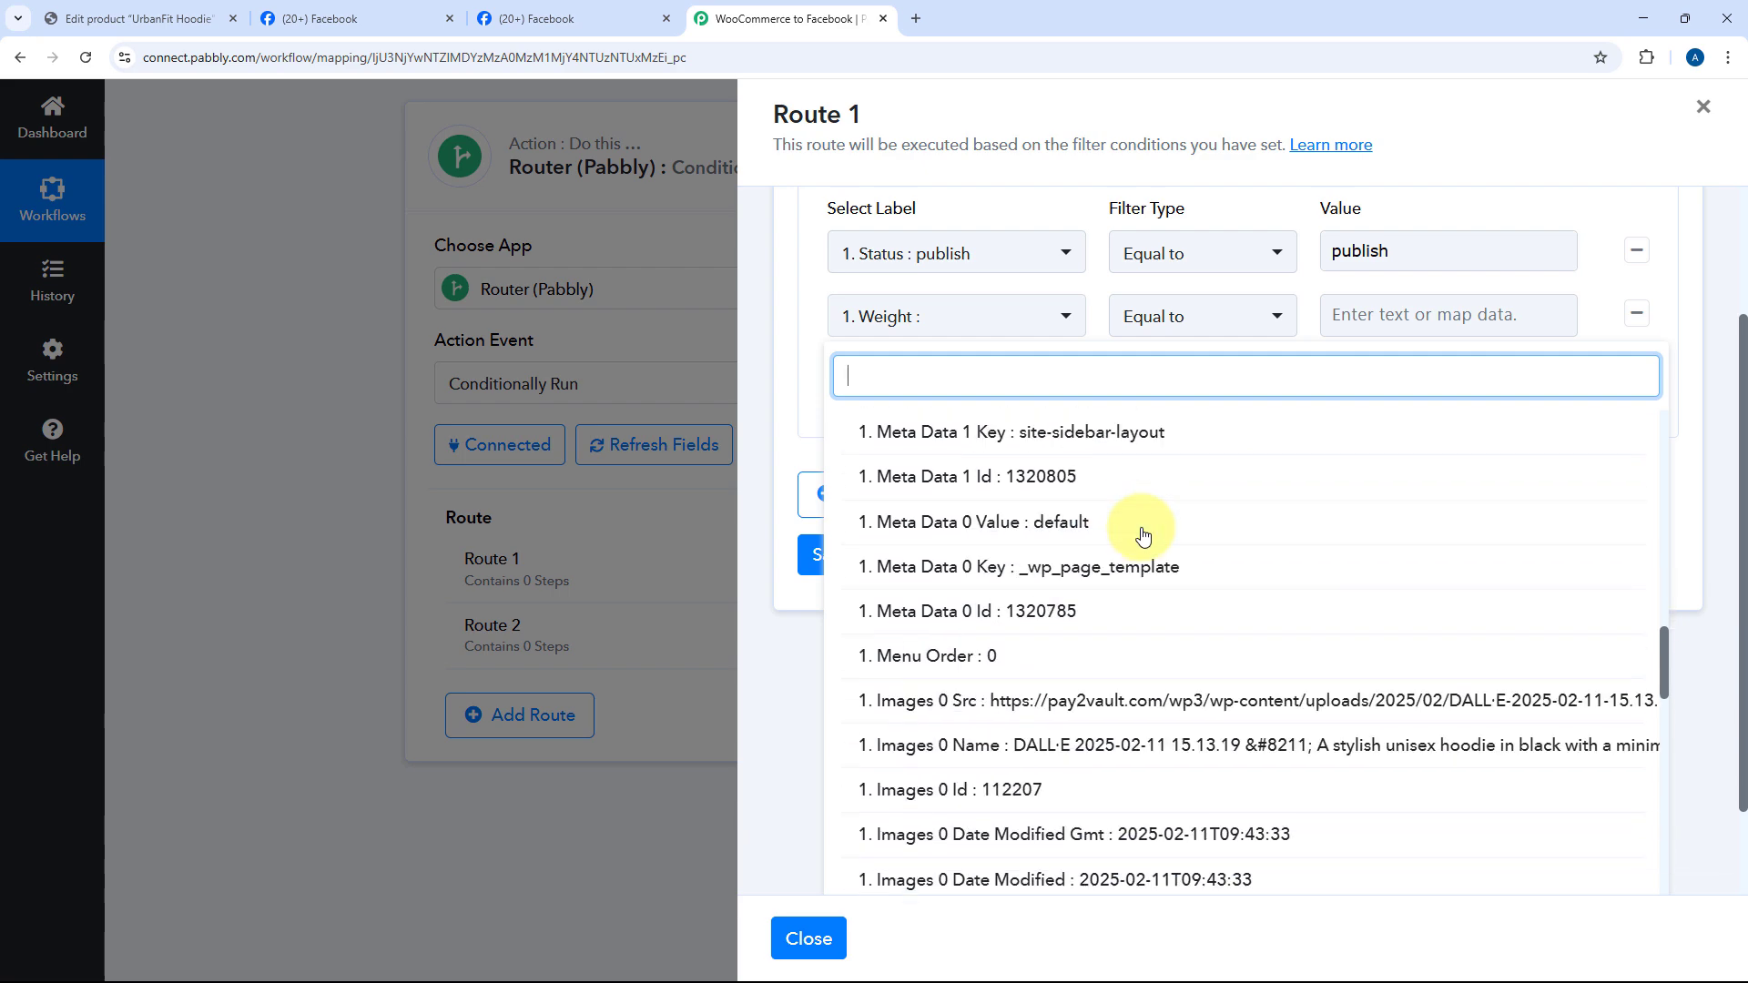
scroll(1142, 535, "down", 6)
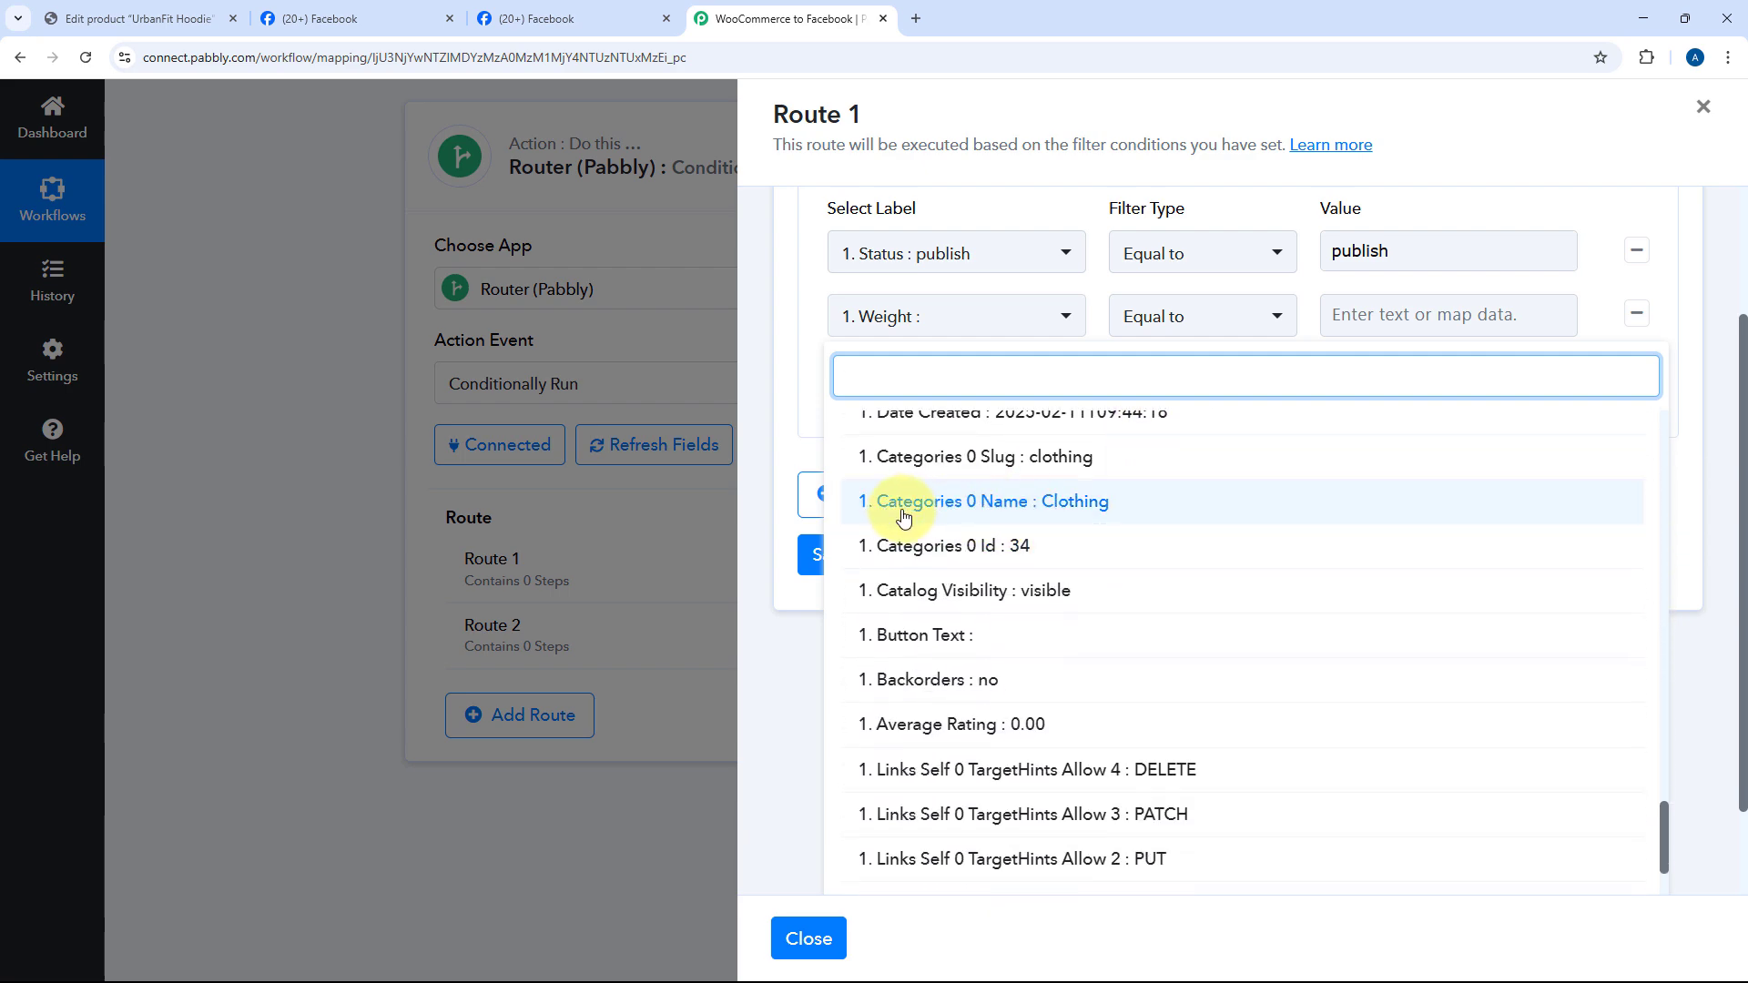
left_click(944, 504)
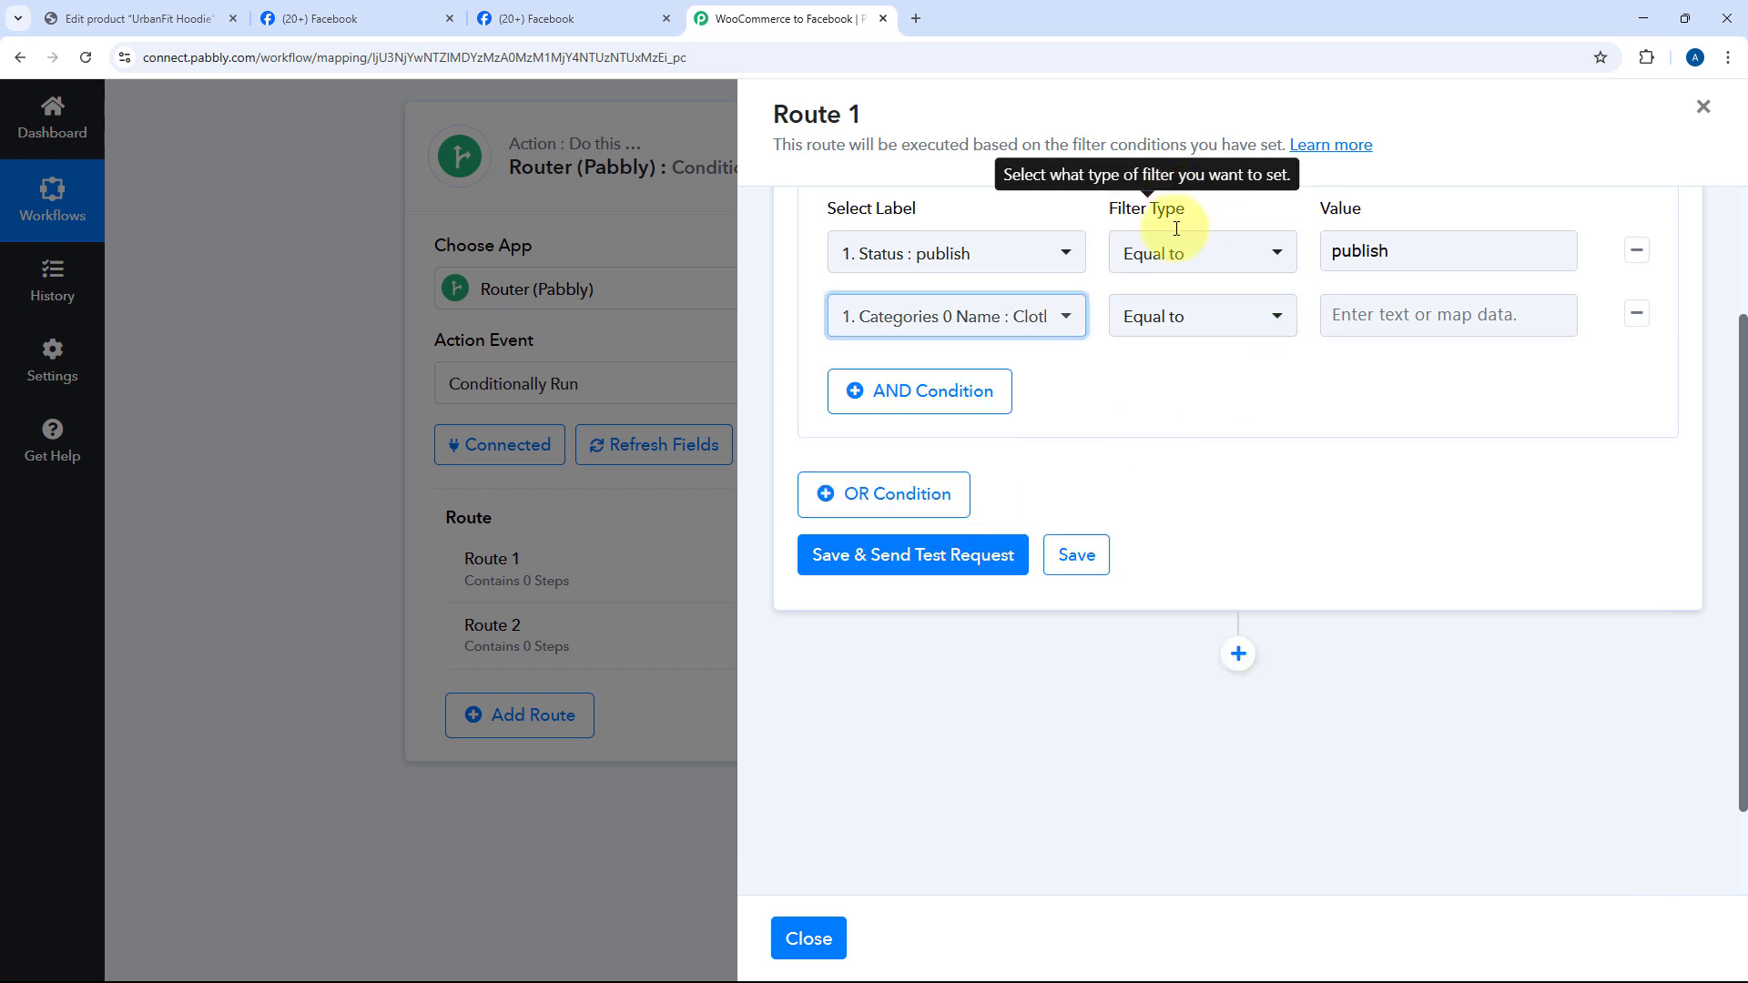
Step: Copy Clothing from the WooCommerce product's categories into the second condition's value, and save the filter with a test request
left_click(1341, 316)
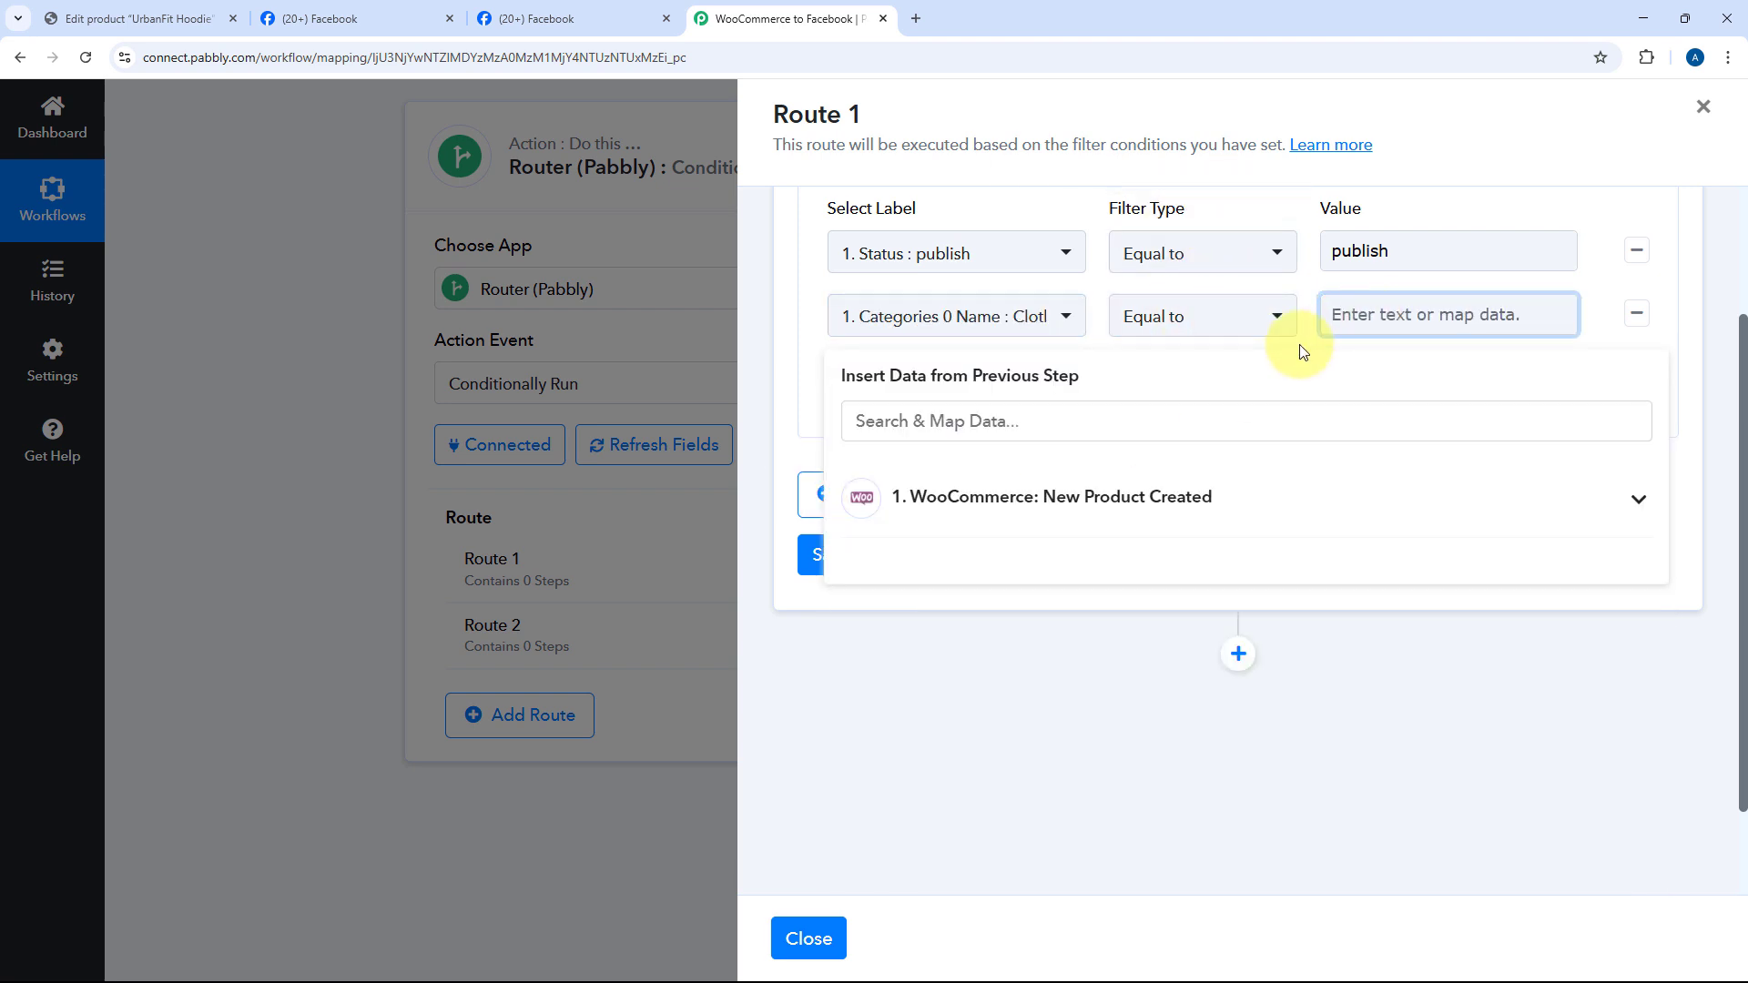
left_click(146, 16)
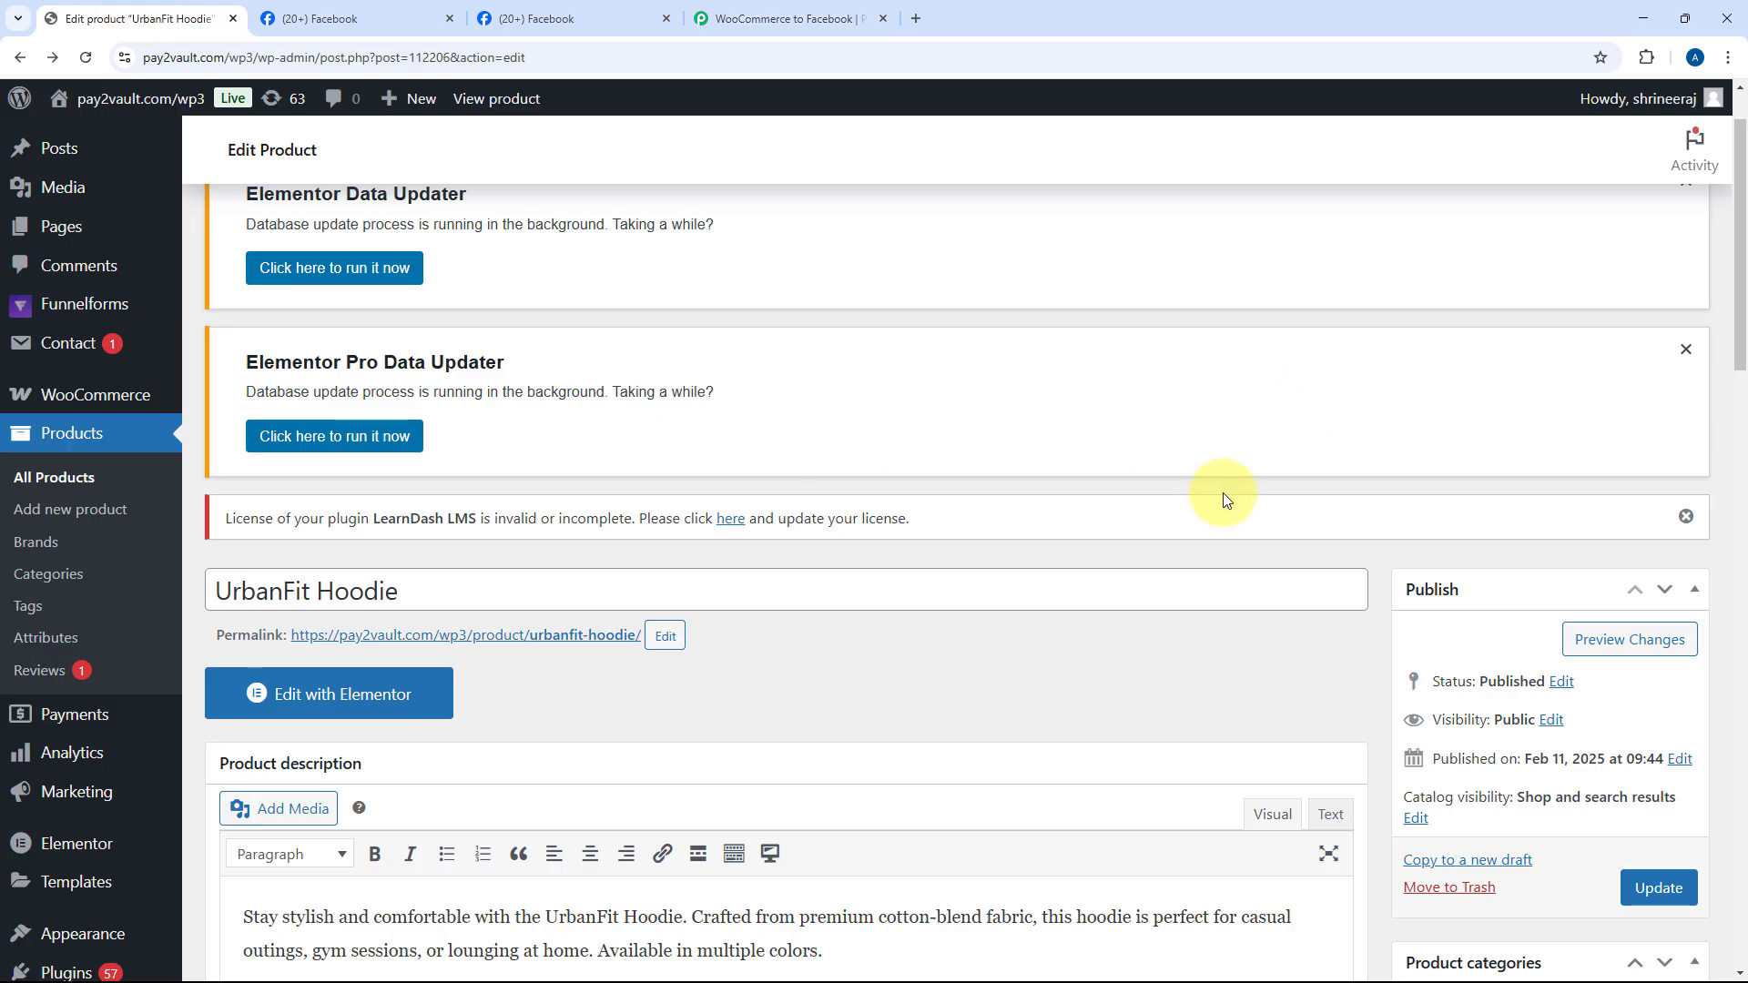
scroll(1230, 496, "down", 5)
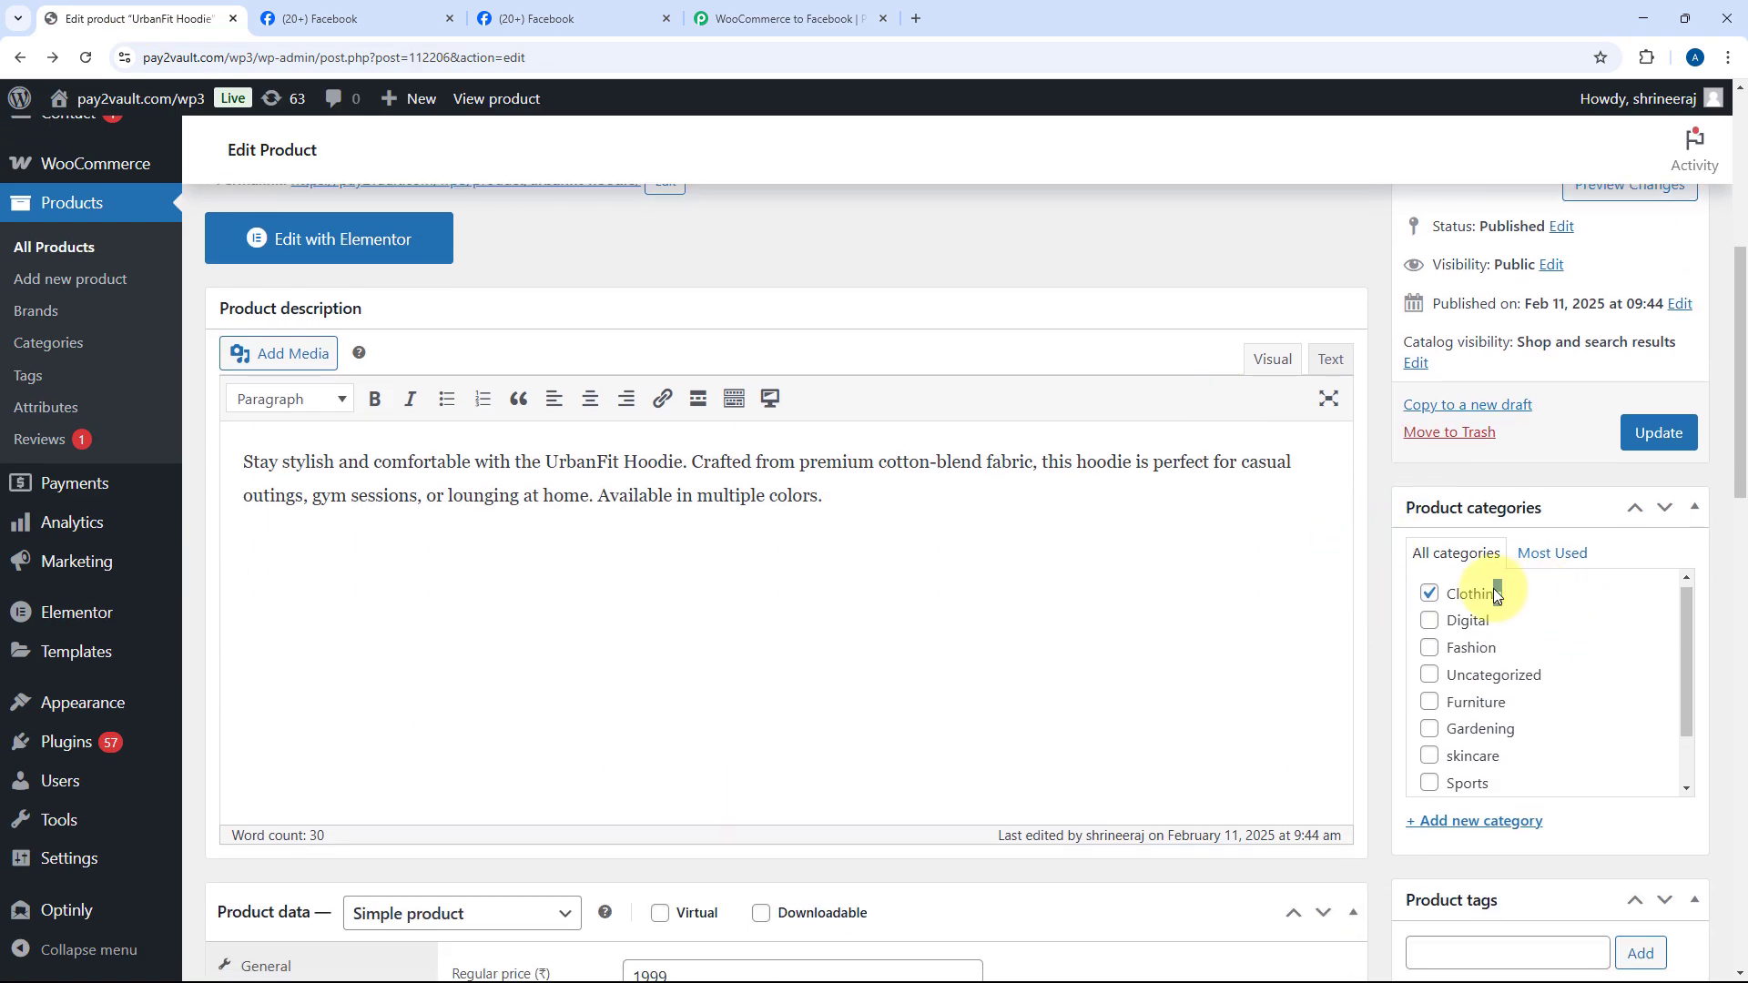
left_click_drag(1455, 597, 1450, 596)
key("ctrl+c")
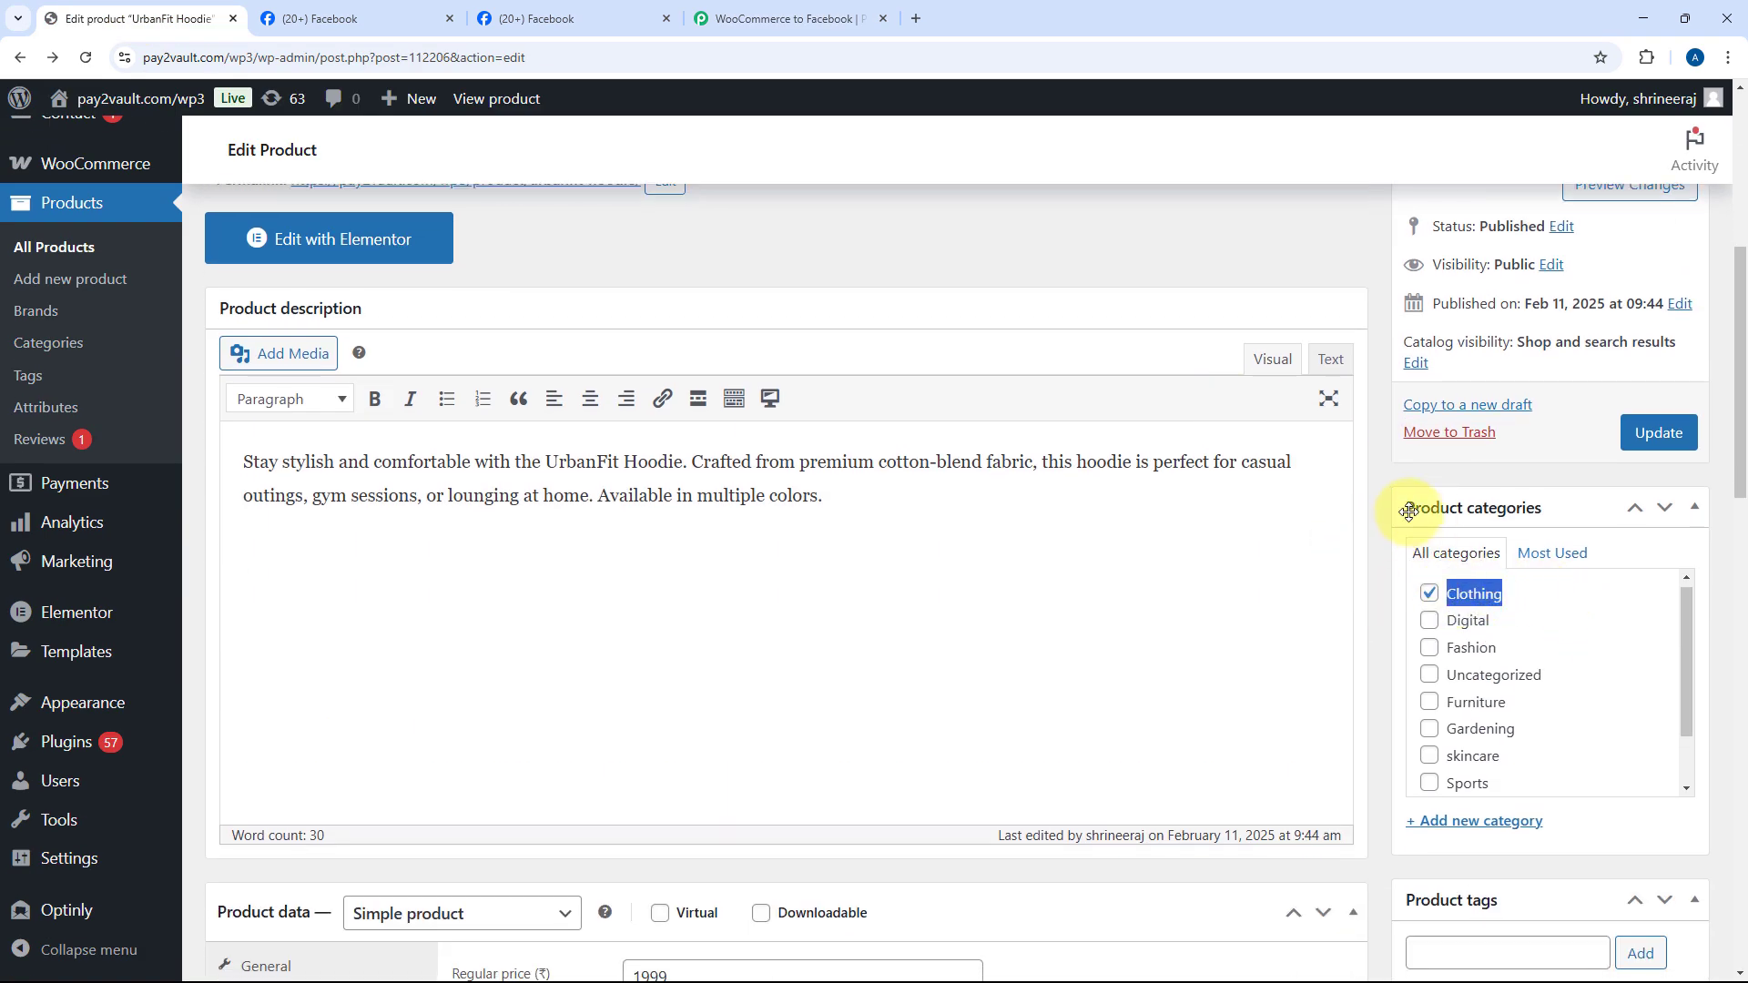
left_click(1373, 431)
left_click(827, 17)
key("ctrl+v")
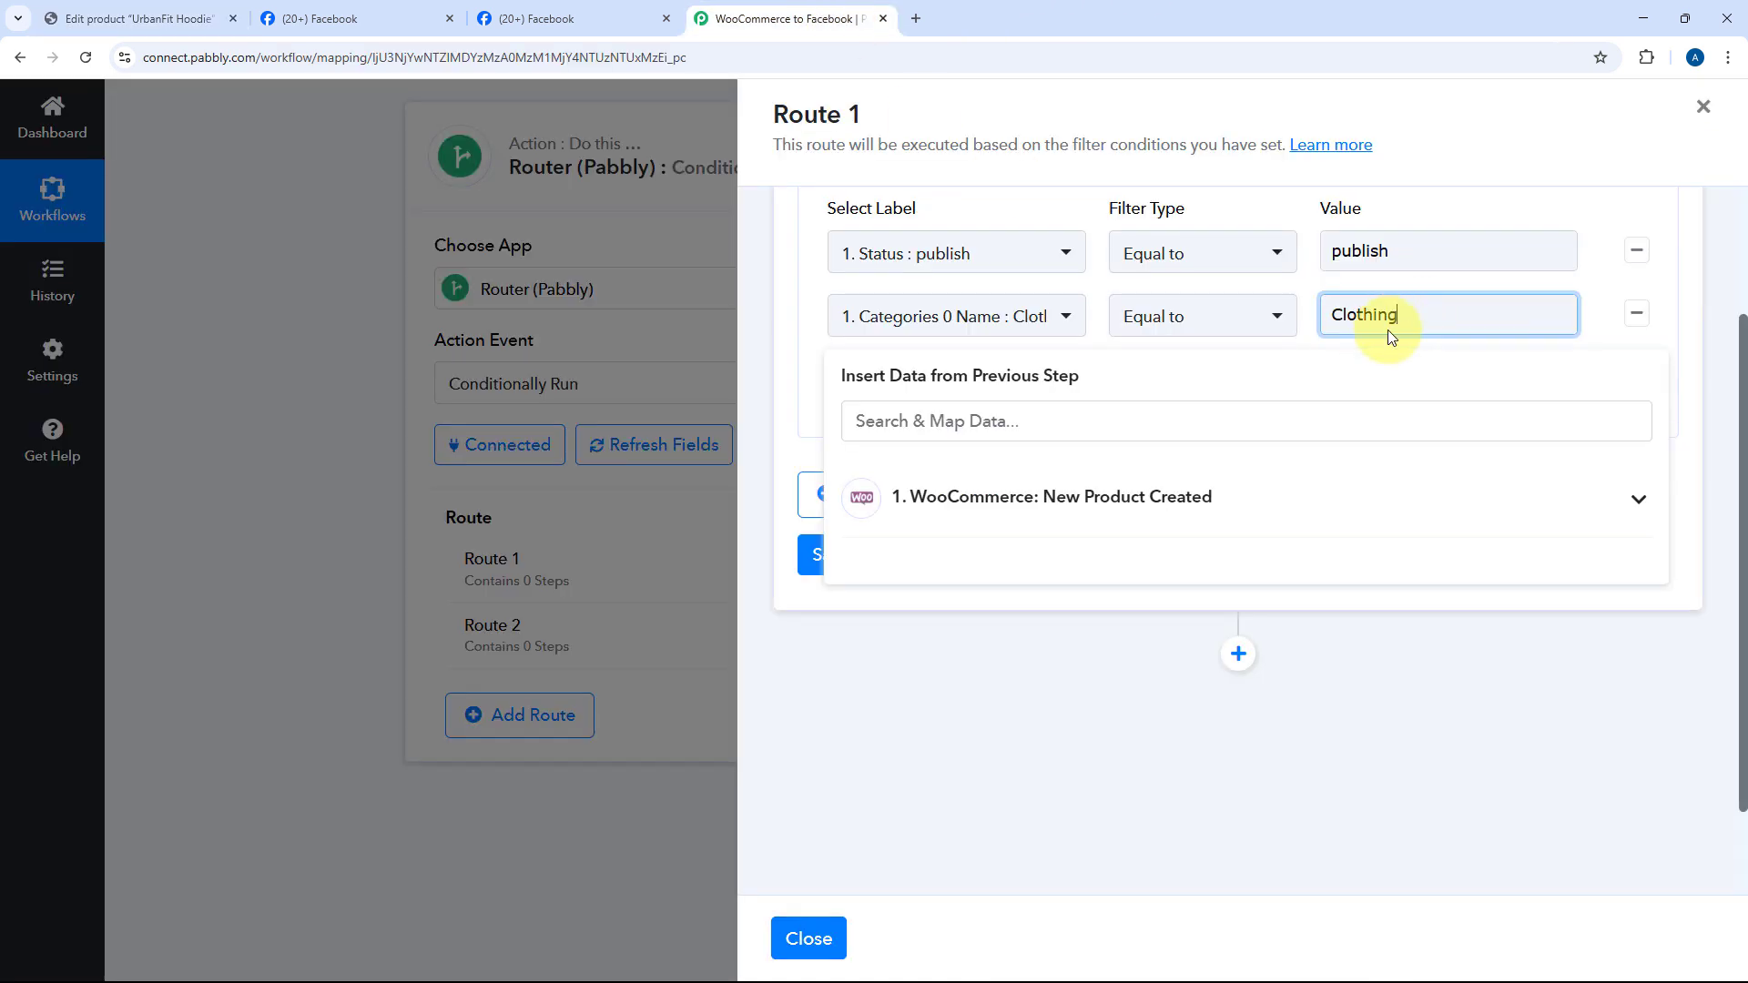
left_click(1300, 281)
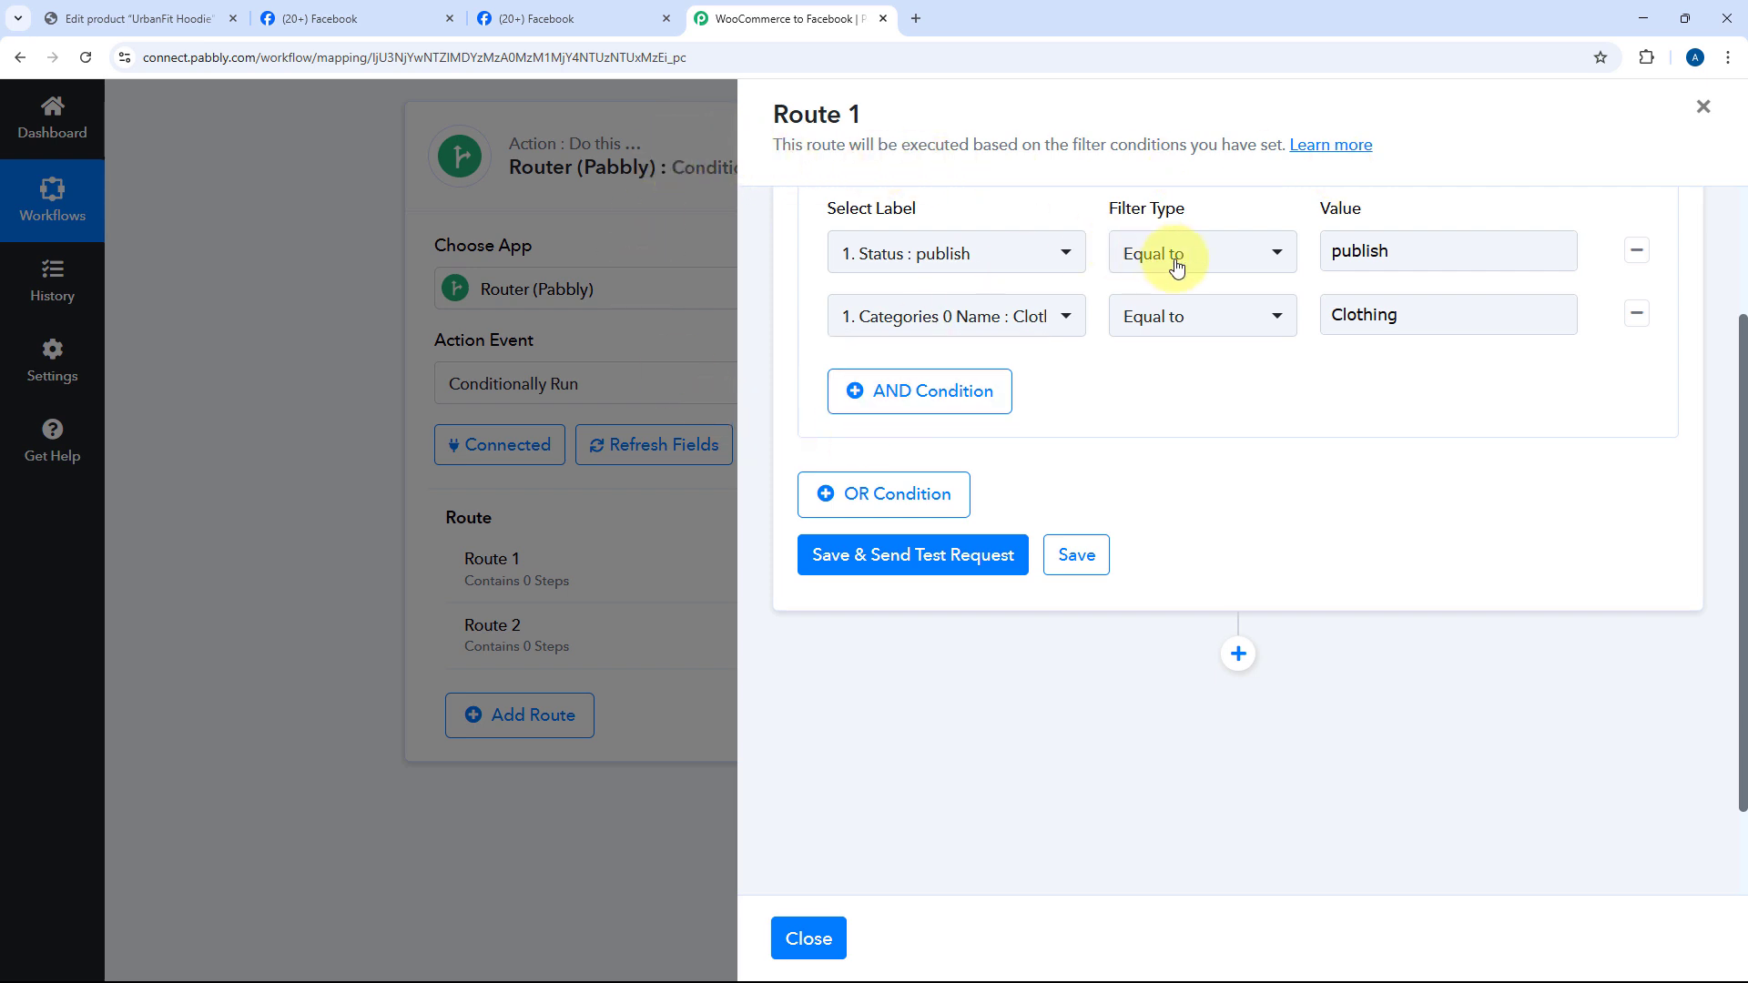
left_click(922, 555)
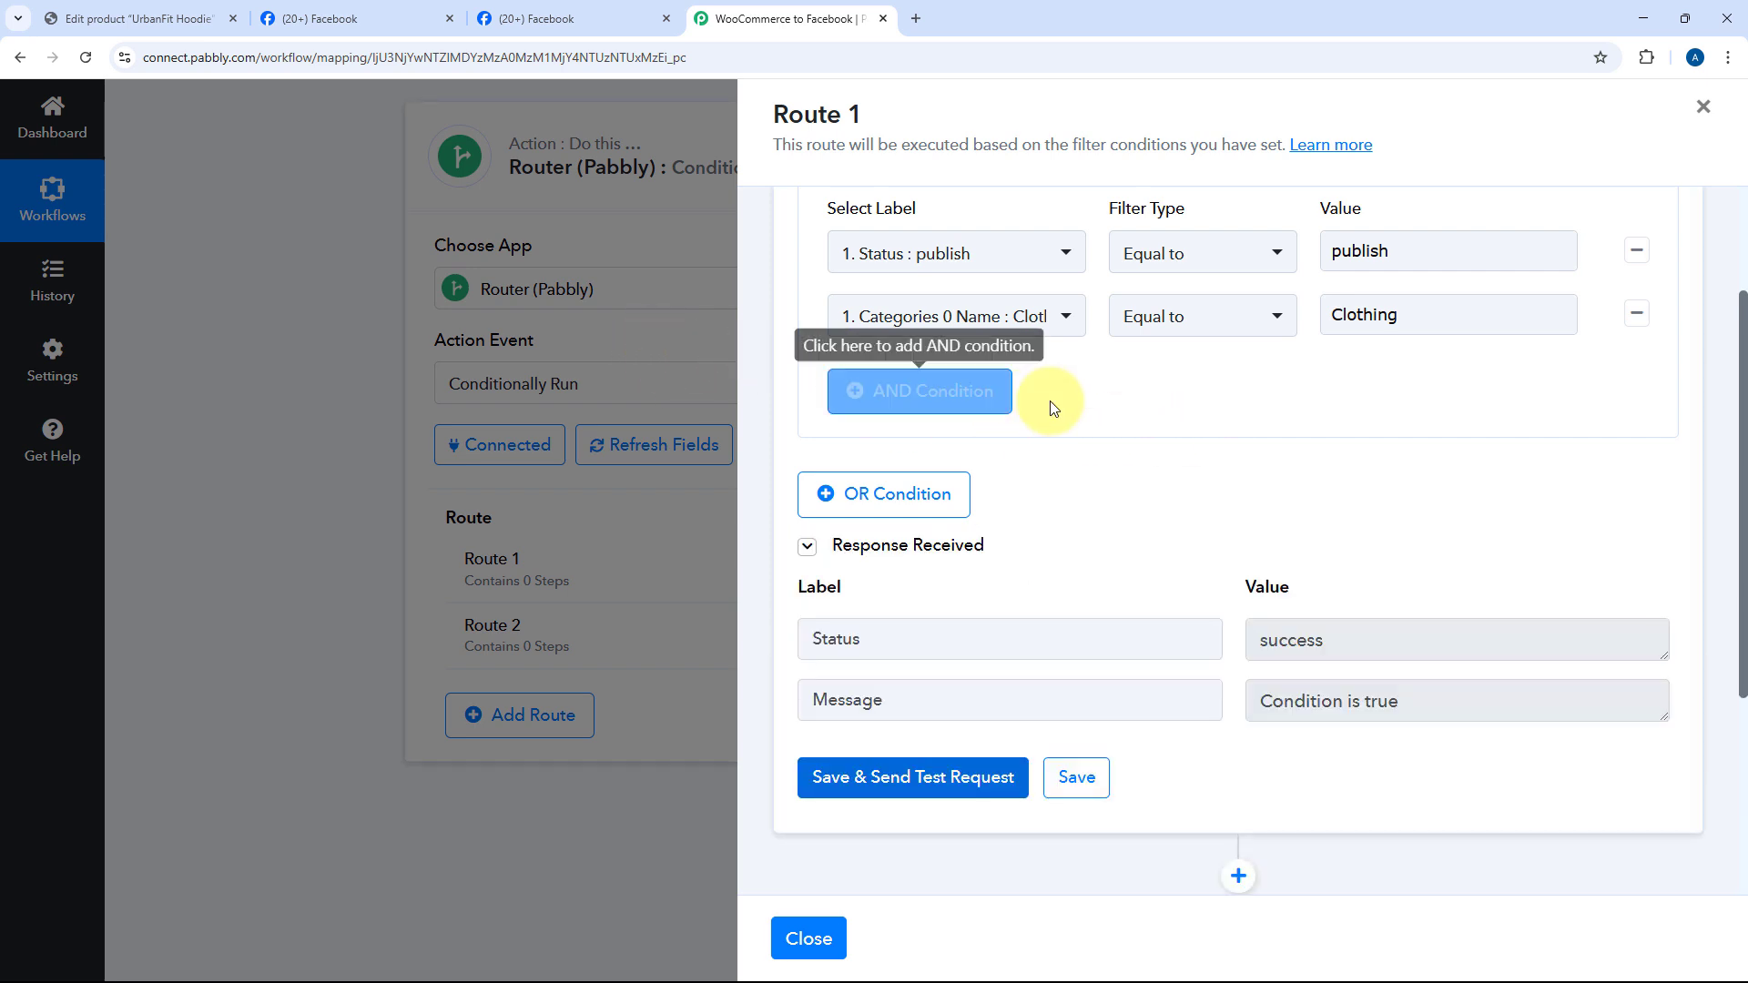
Step: Compare the WooCommerce product categories with Route 1's category condition, and view the Divine Glamour page on Facebook
left_click(193, 14)
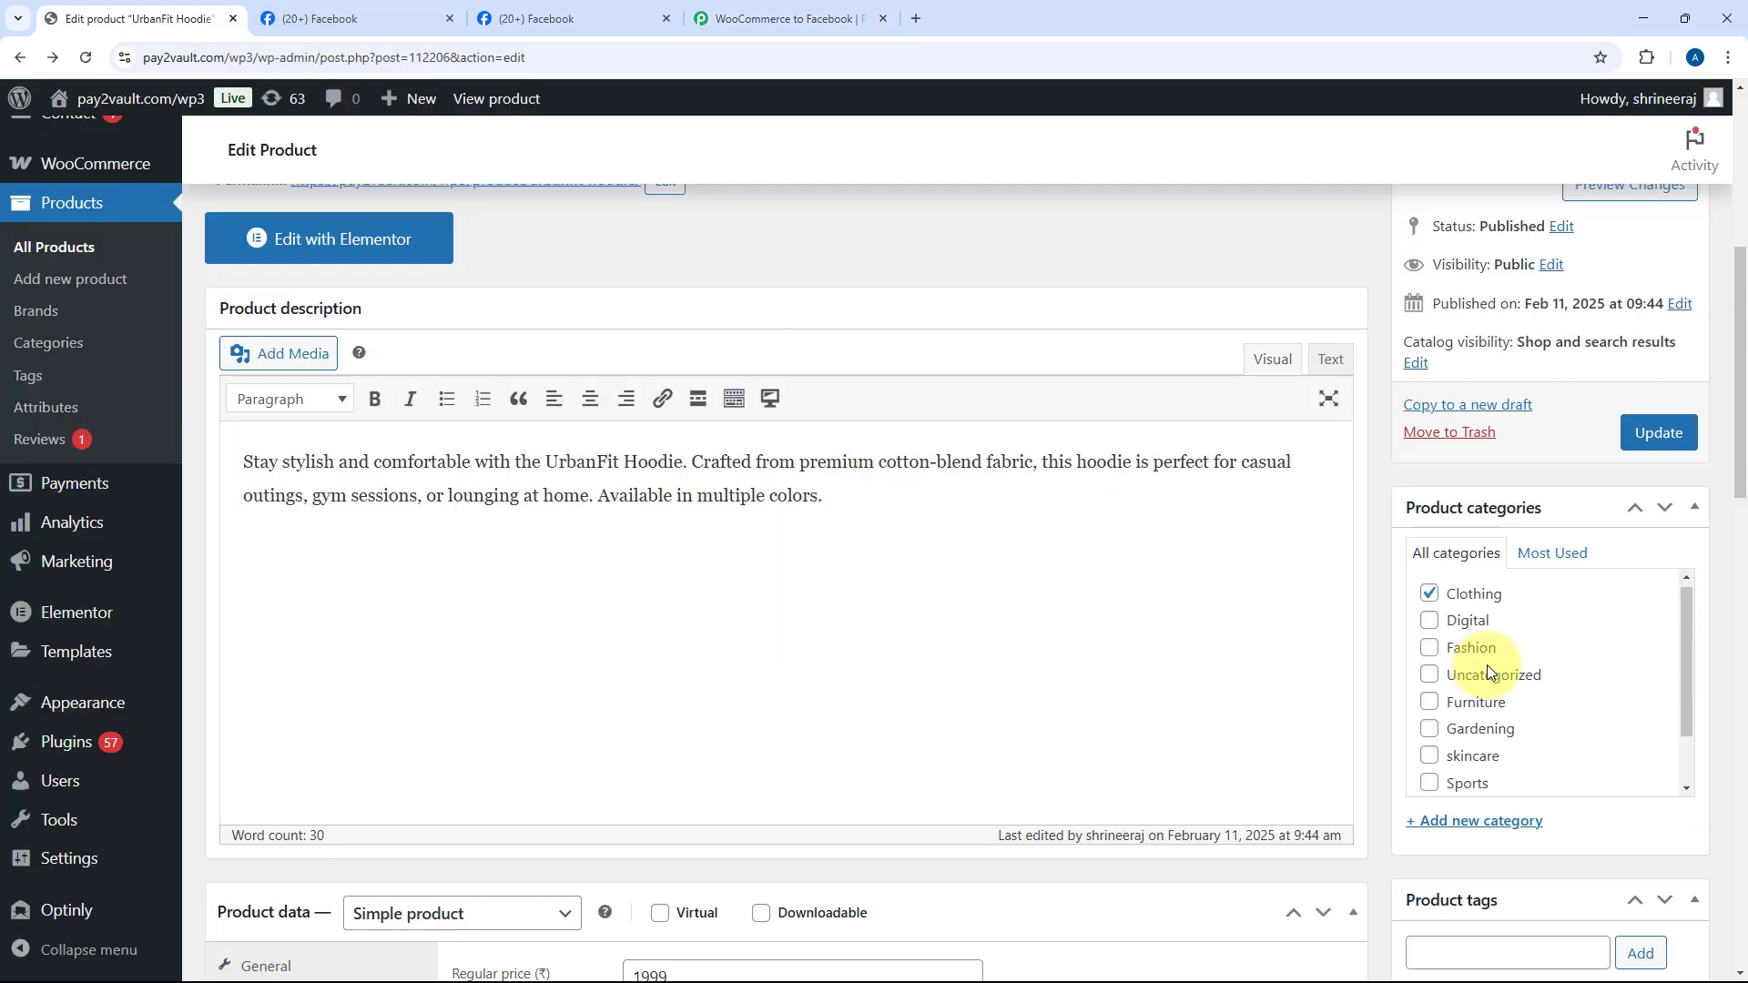
left_click(836, 18)
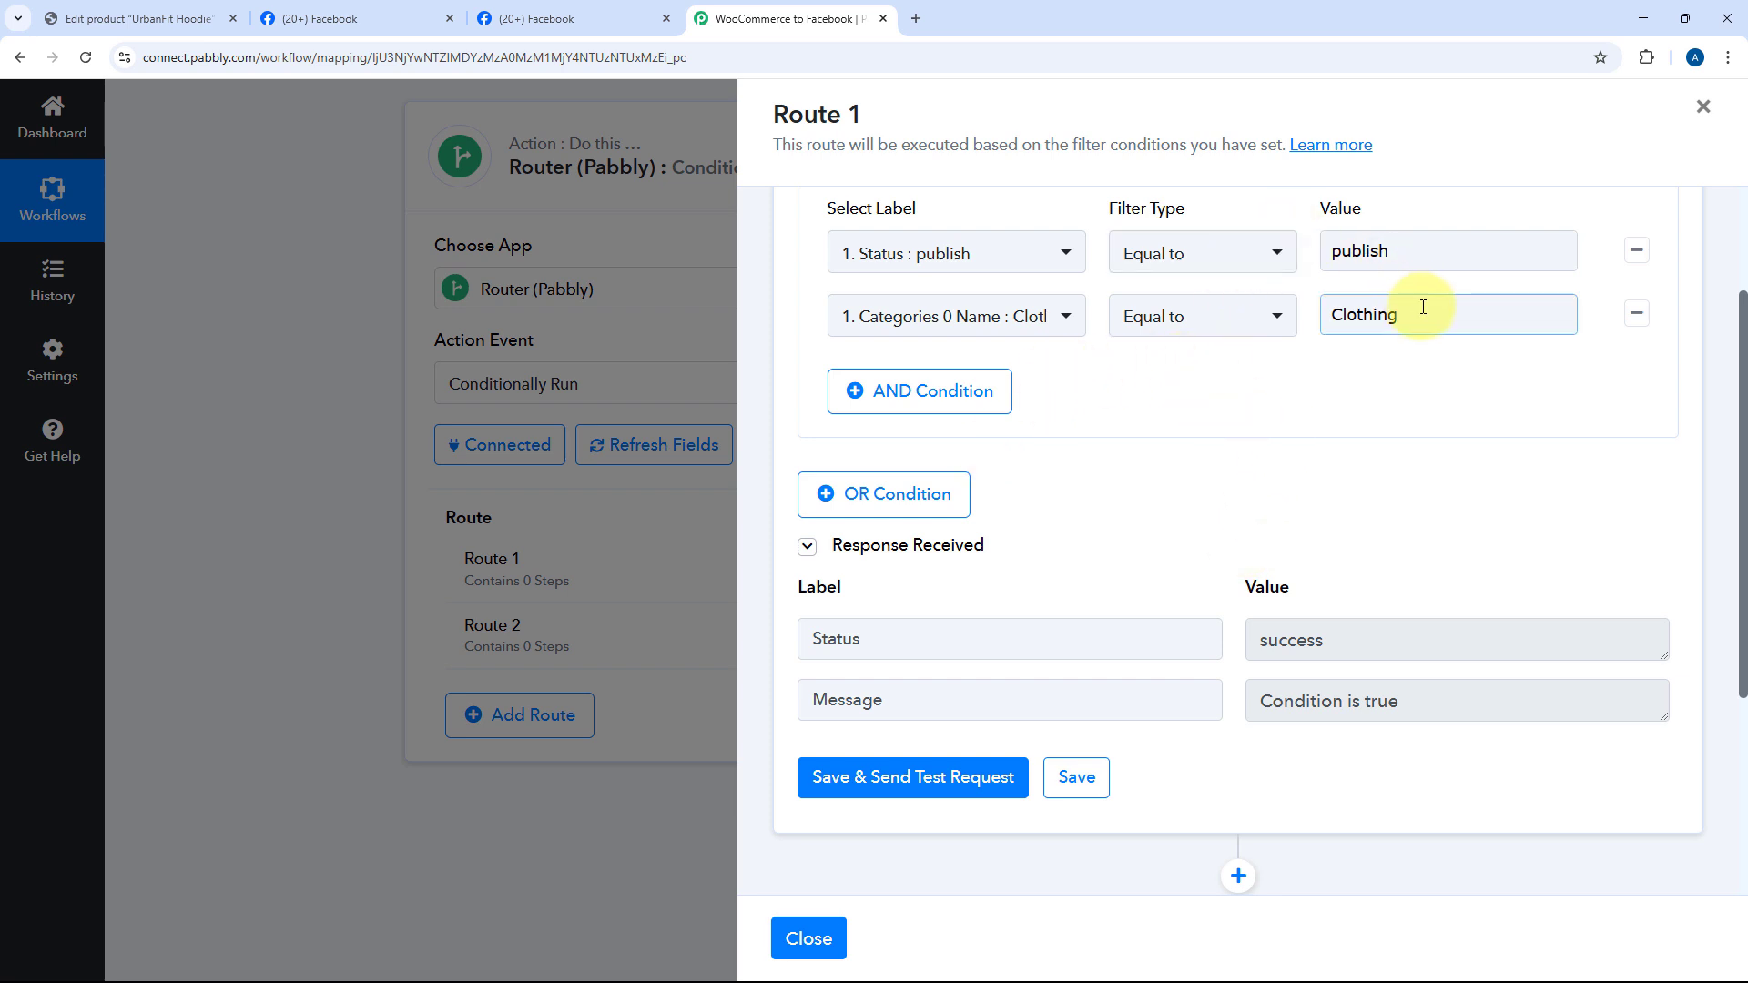
left_click(1442, 333)
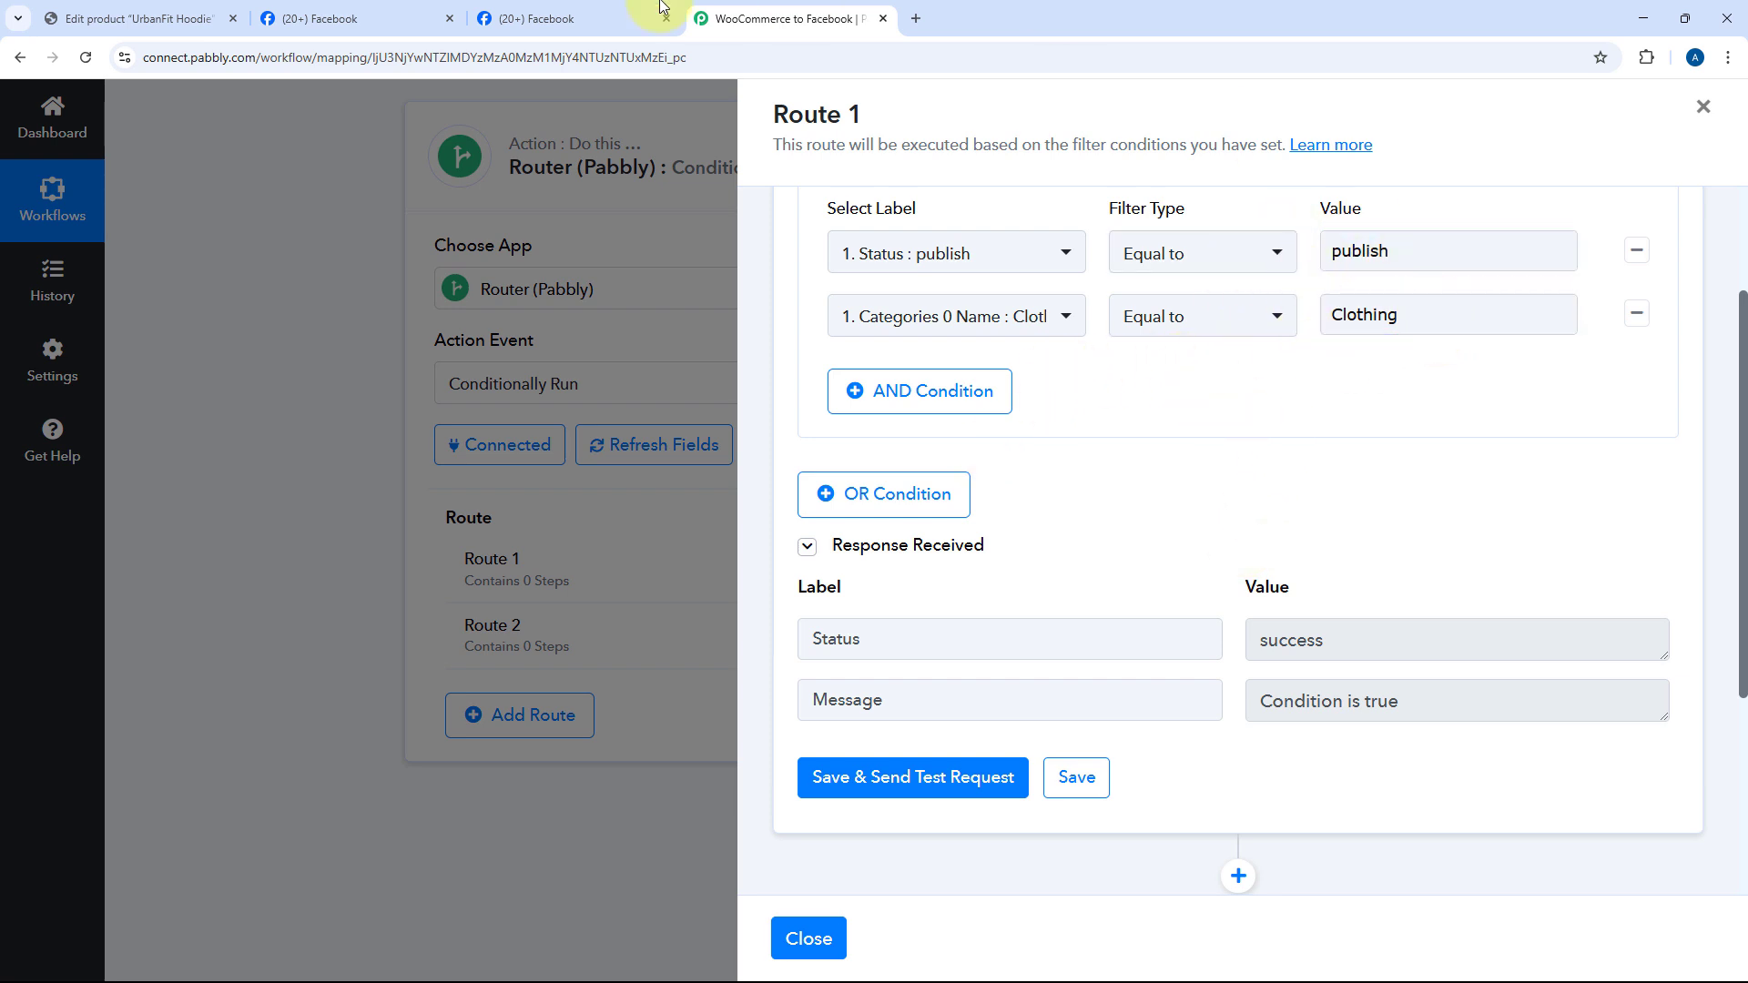
left_click(376, 14)
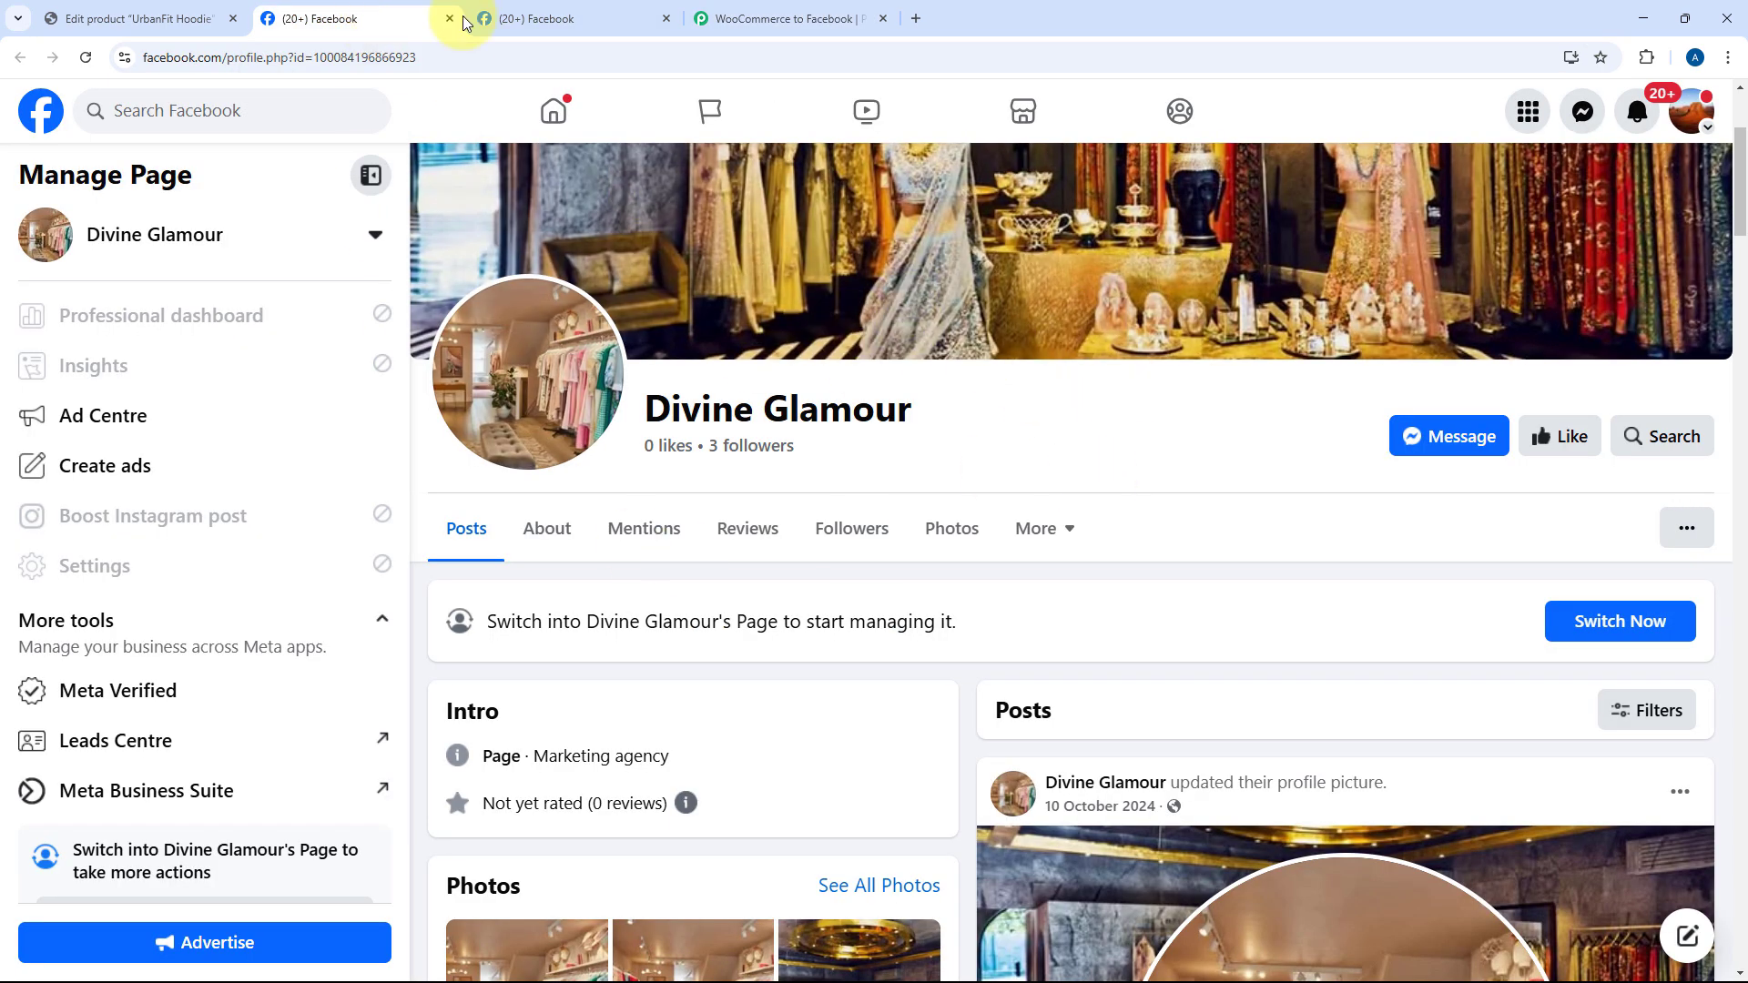
Step: Return to the Pabbly Connect workflow and add a Facebook Pages action after Route 1's filter
left_click(772, 19)
scroll(1226, 523, "down", 4)
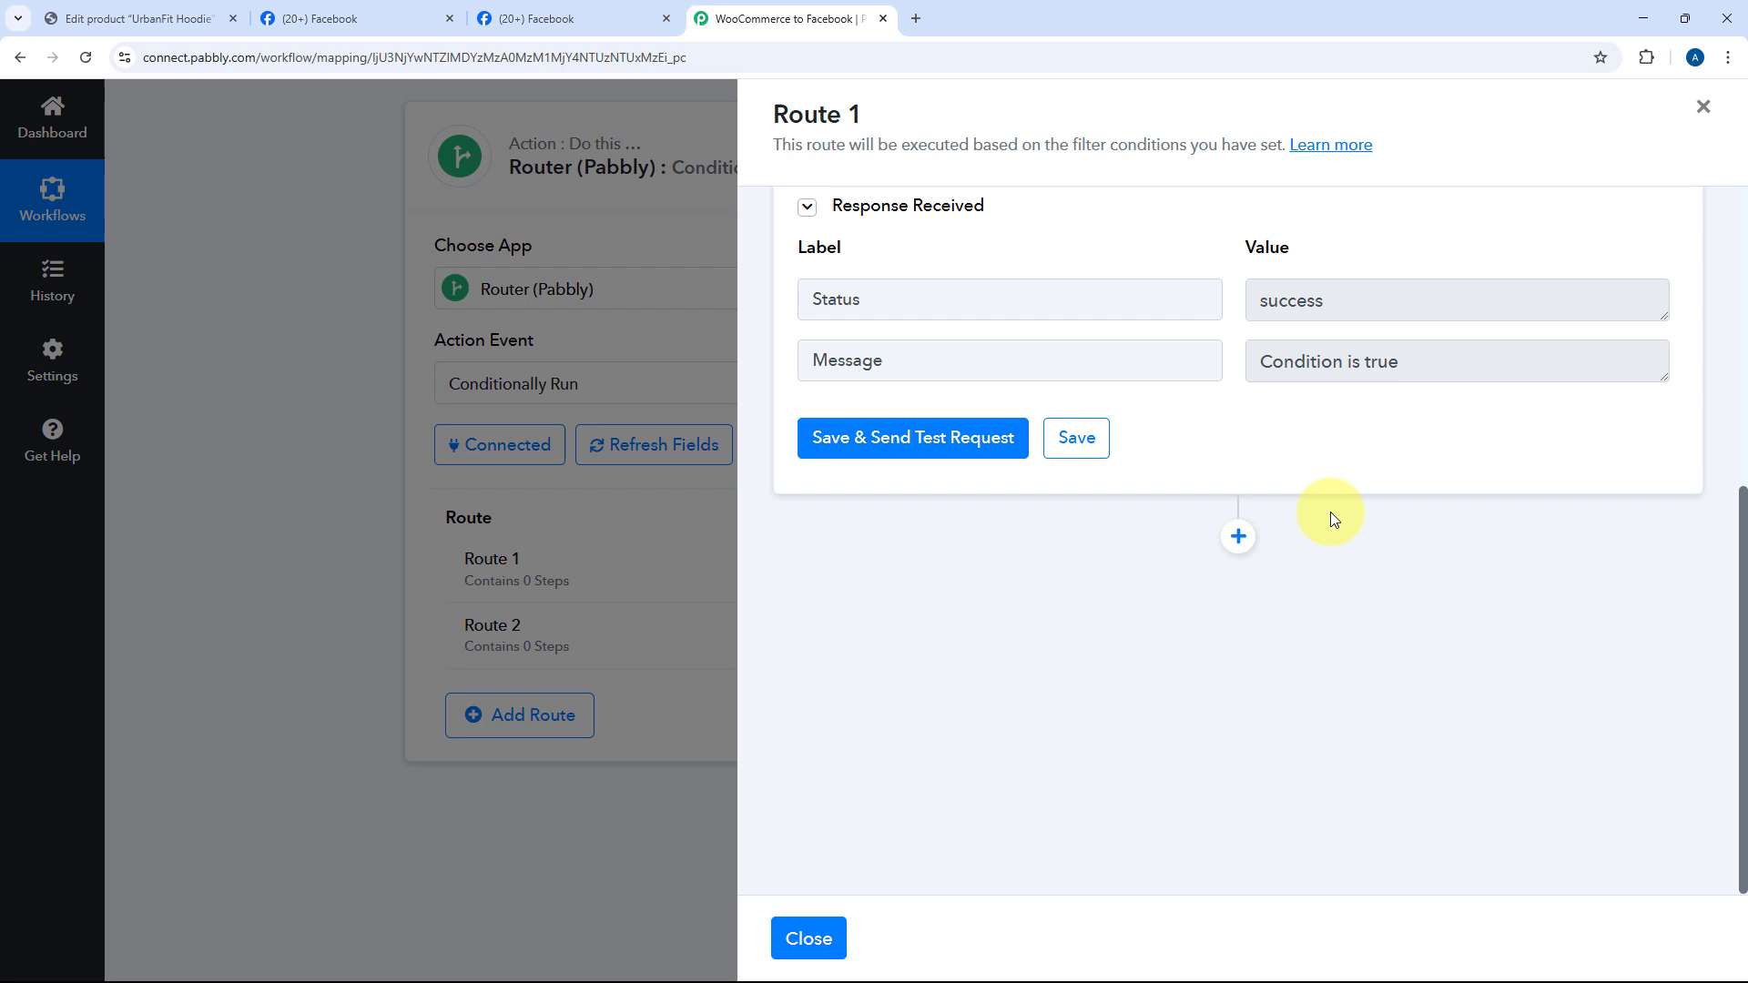
left_click(1237, 536)
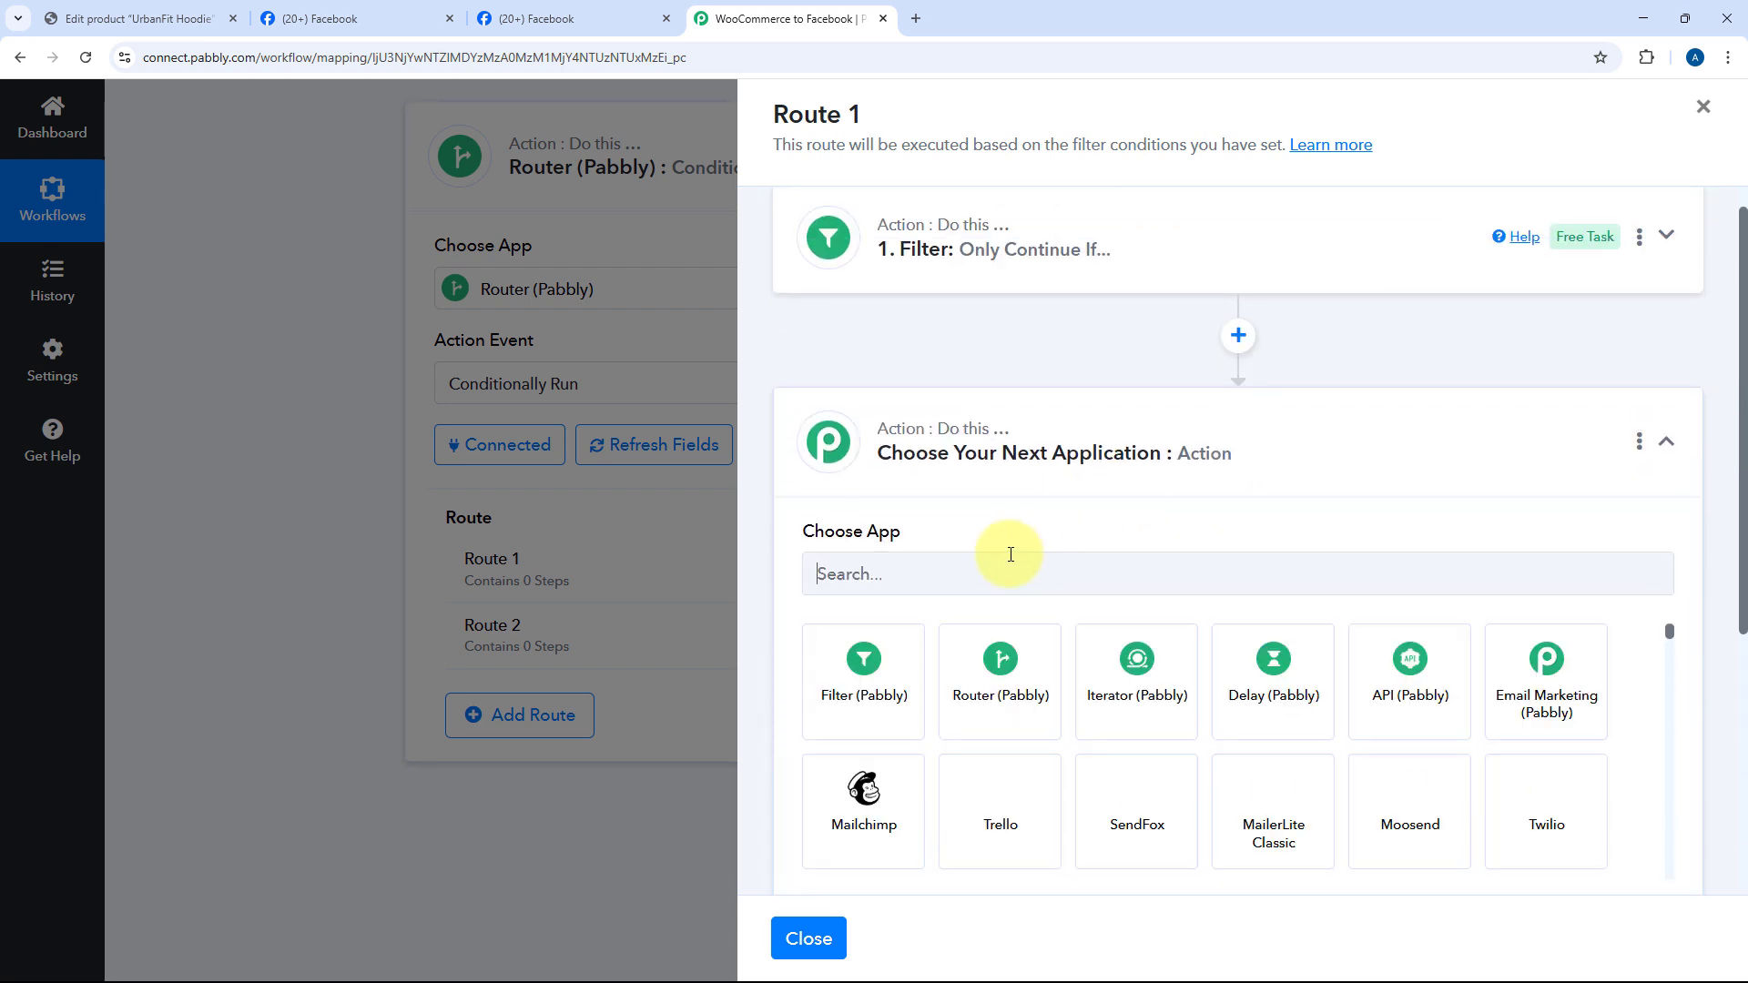
left_click(995, 560)
type("Facebook P")
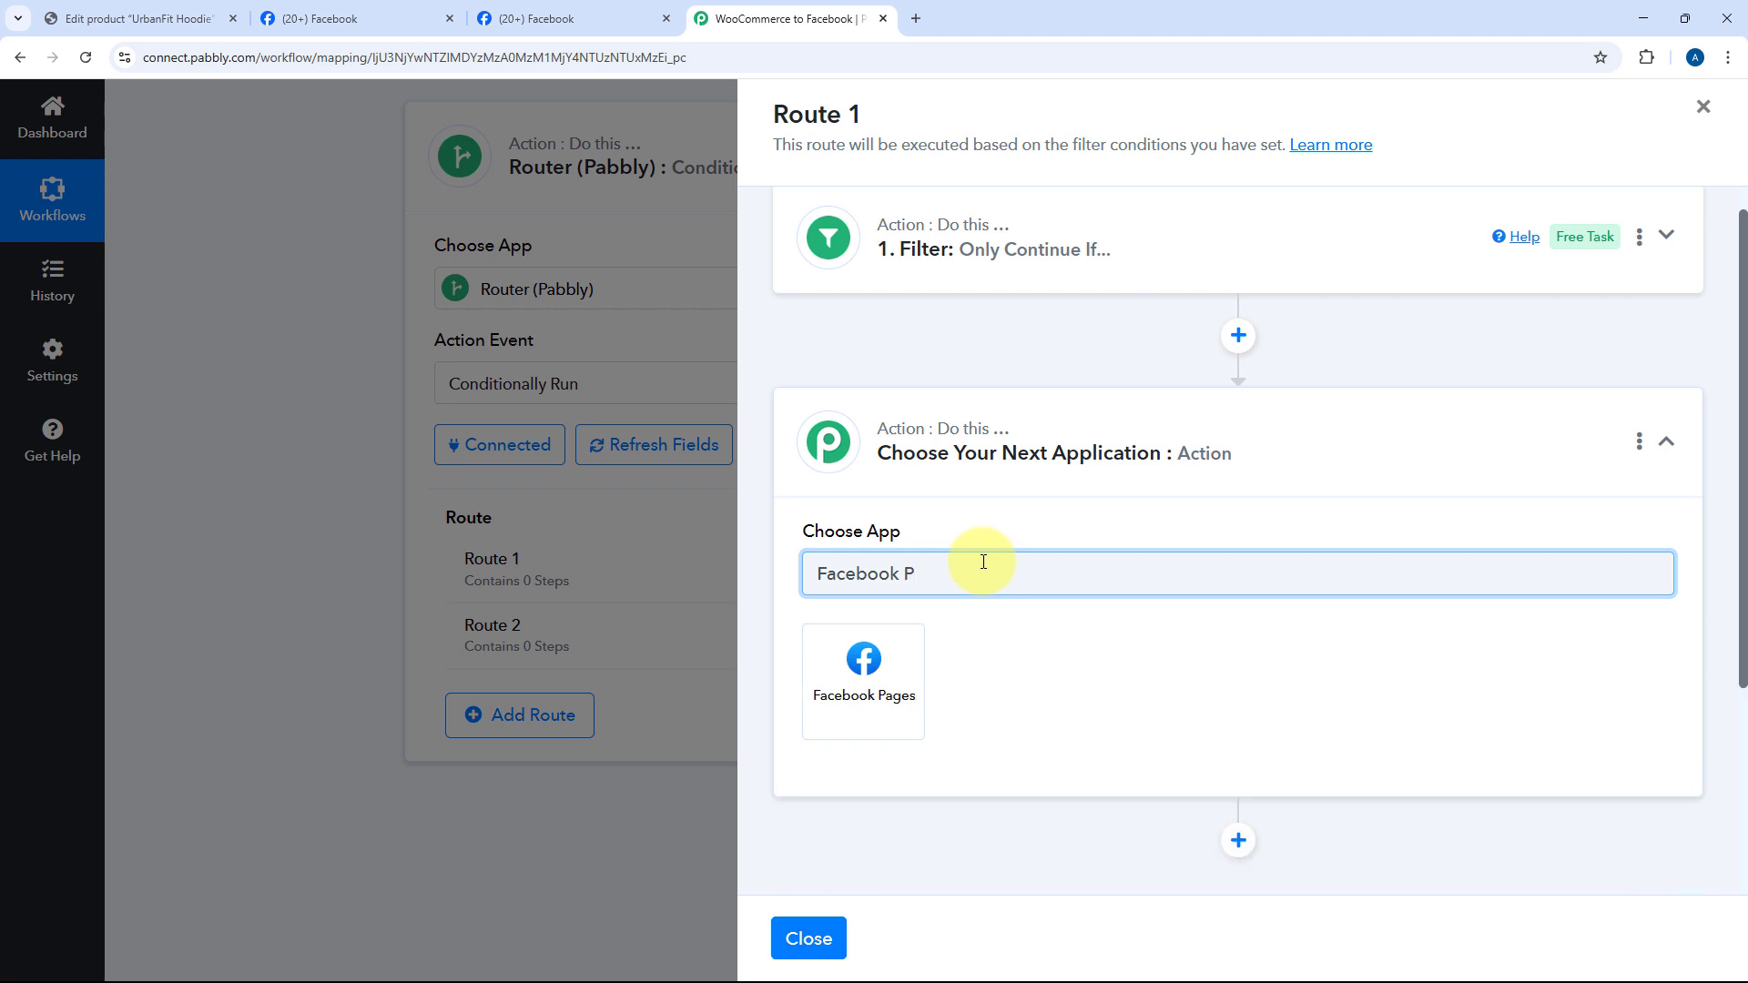
left_click(873, 712)
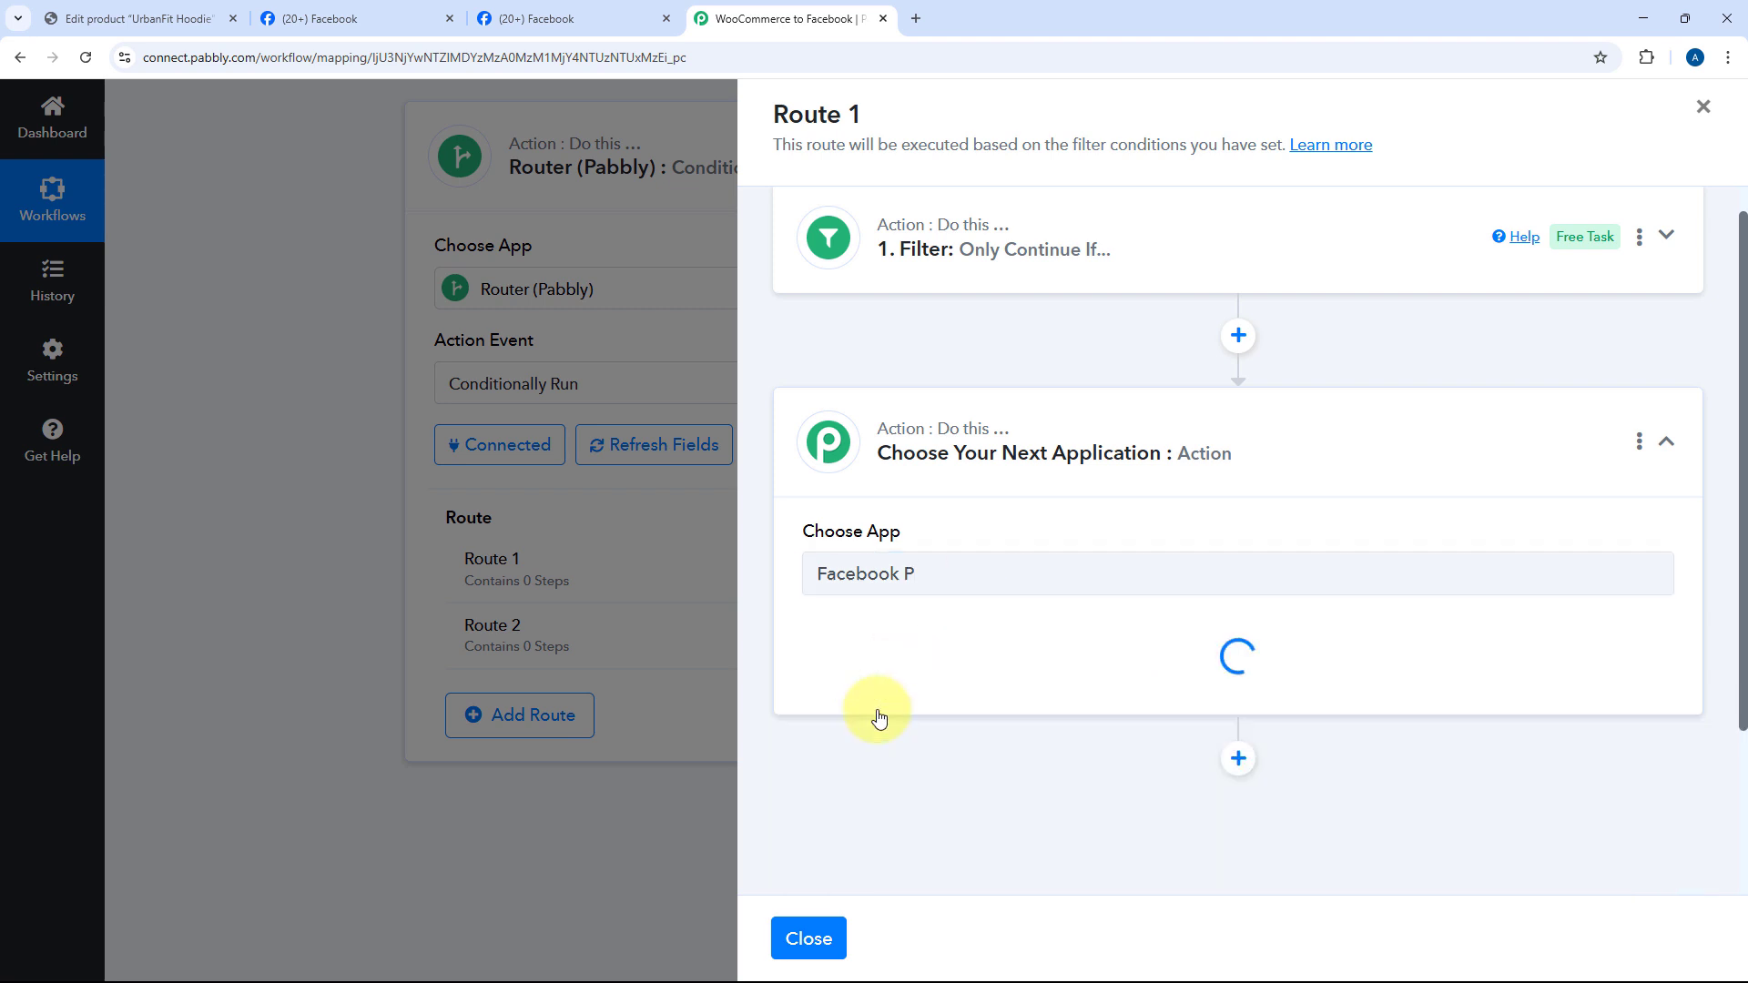
Step: Set the Facebook Pages action event in Route 1 to Create Page Photo Post
scroll(821, 594, "down", 2)
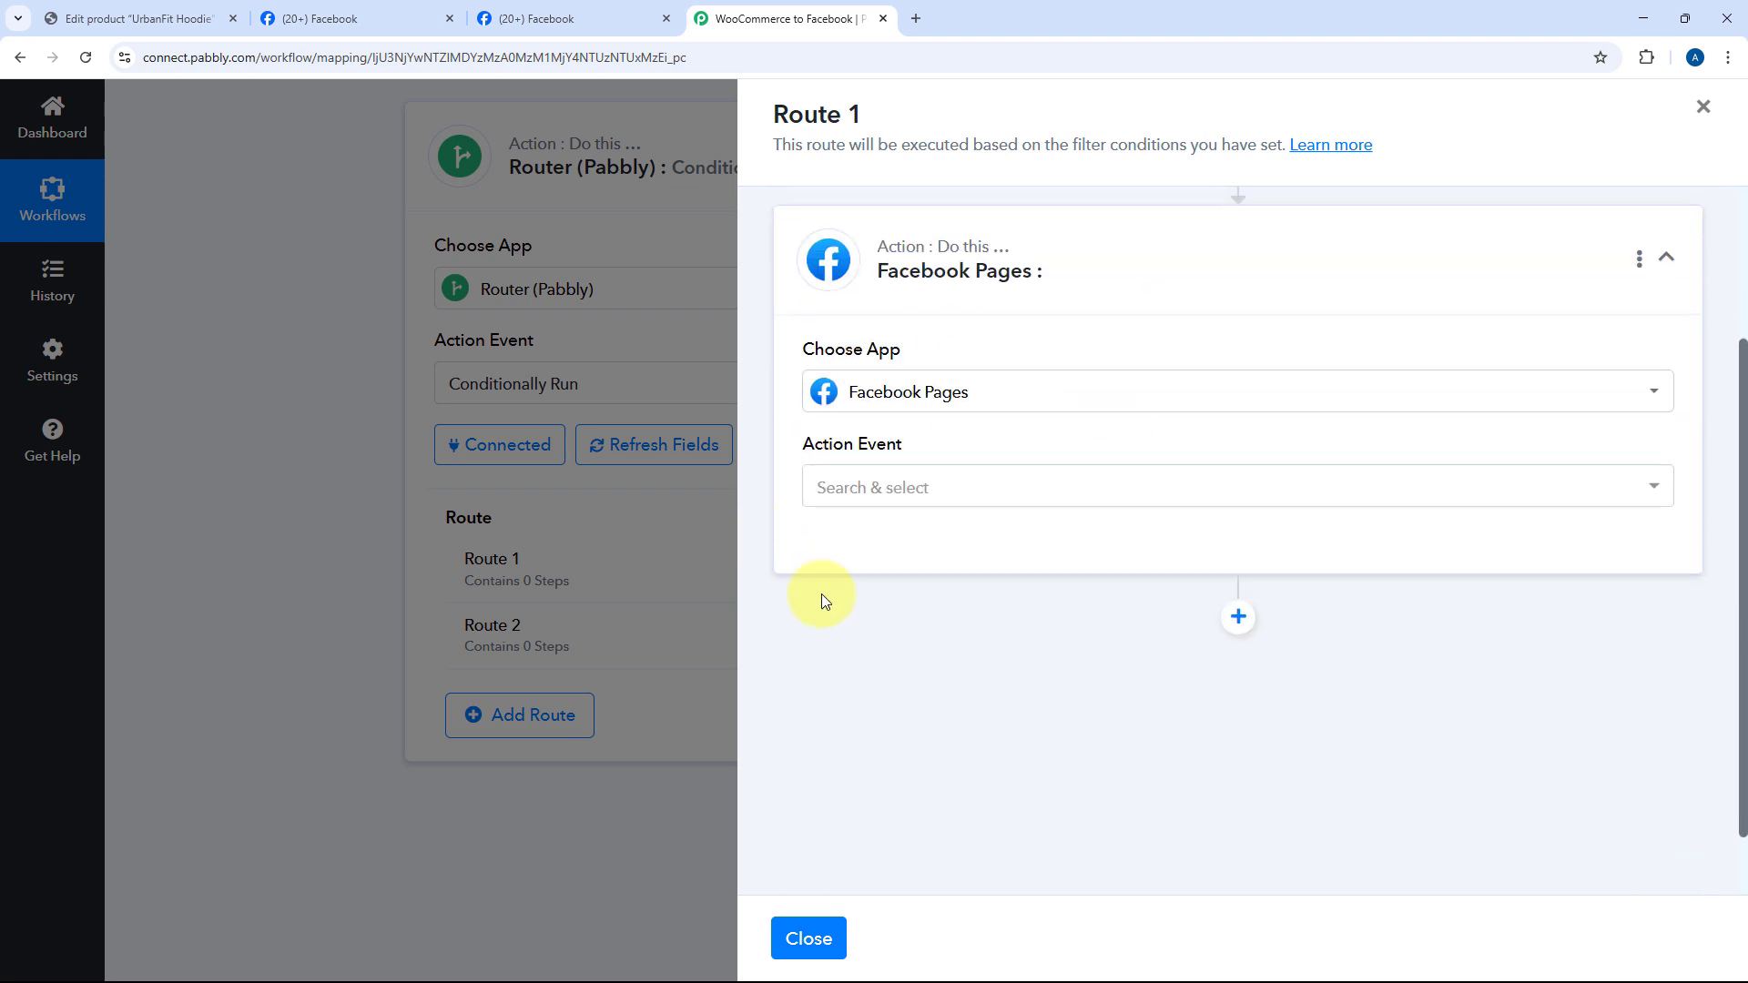
left_click(938, 501)
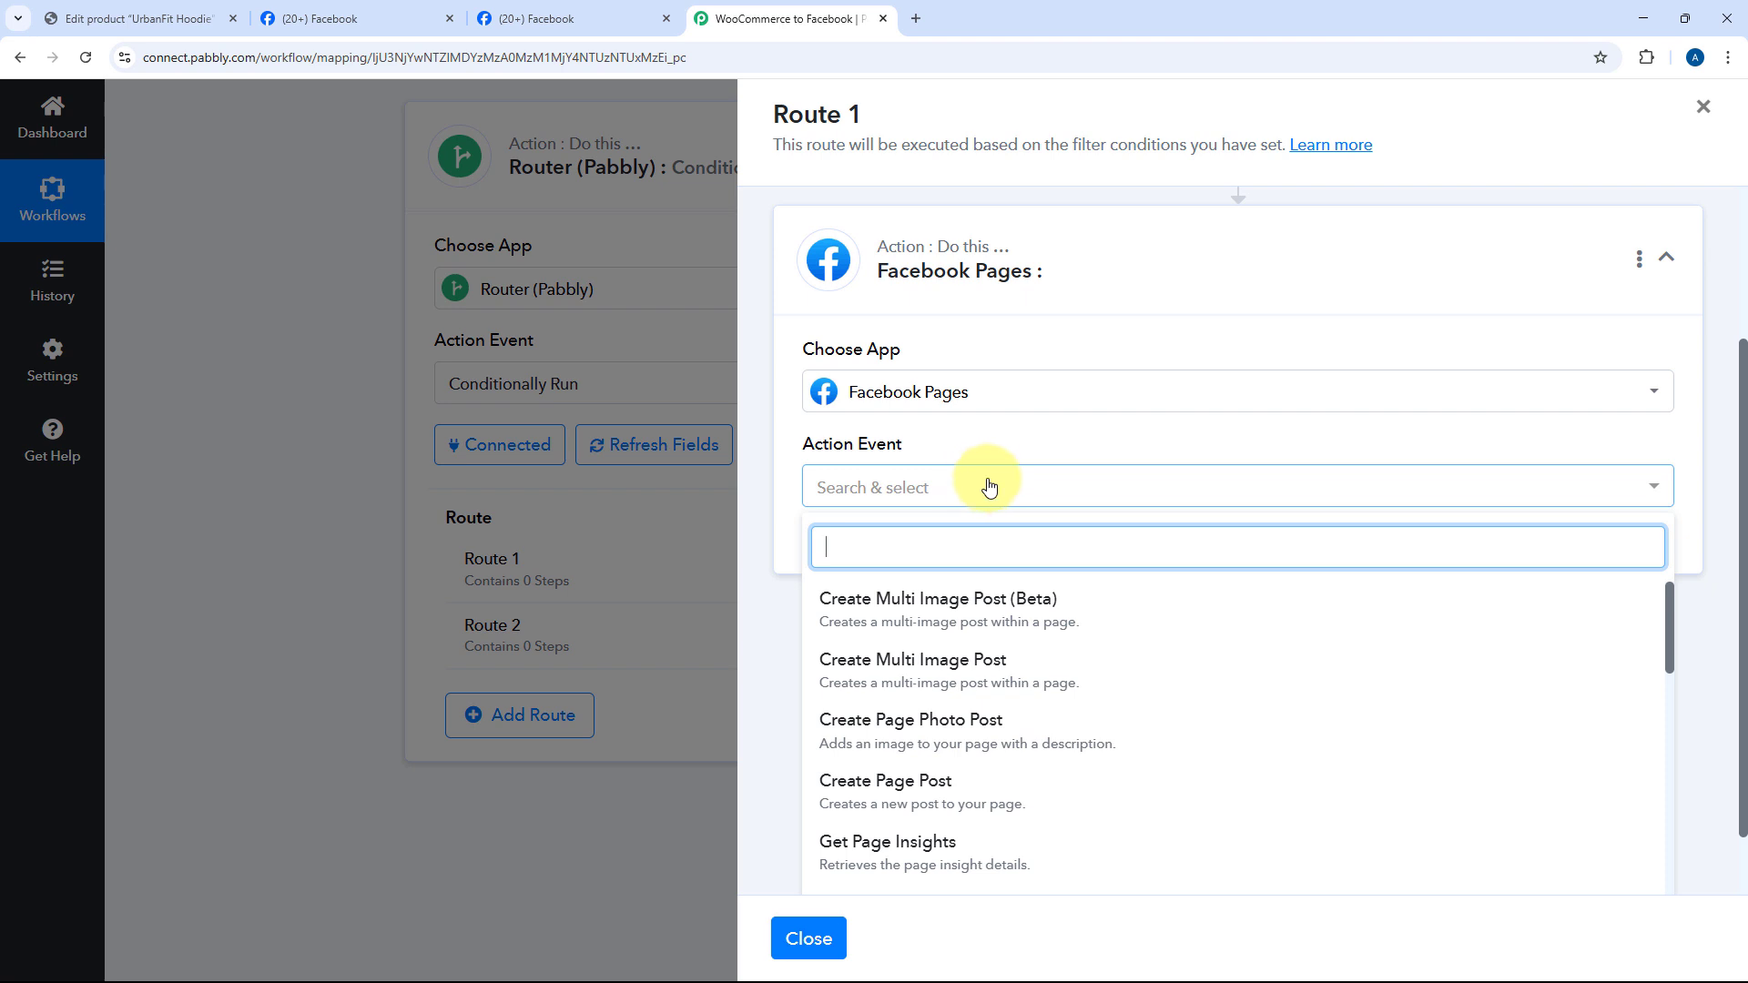
scroll(853, 694, "down", 1)
scroll(853, 694, "down", 1)
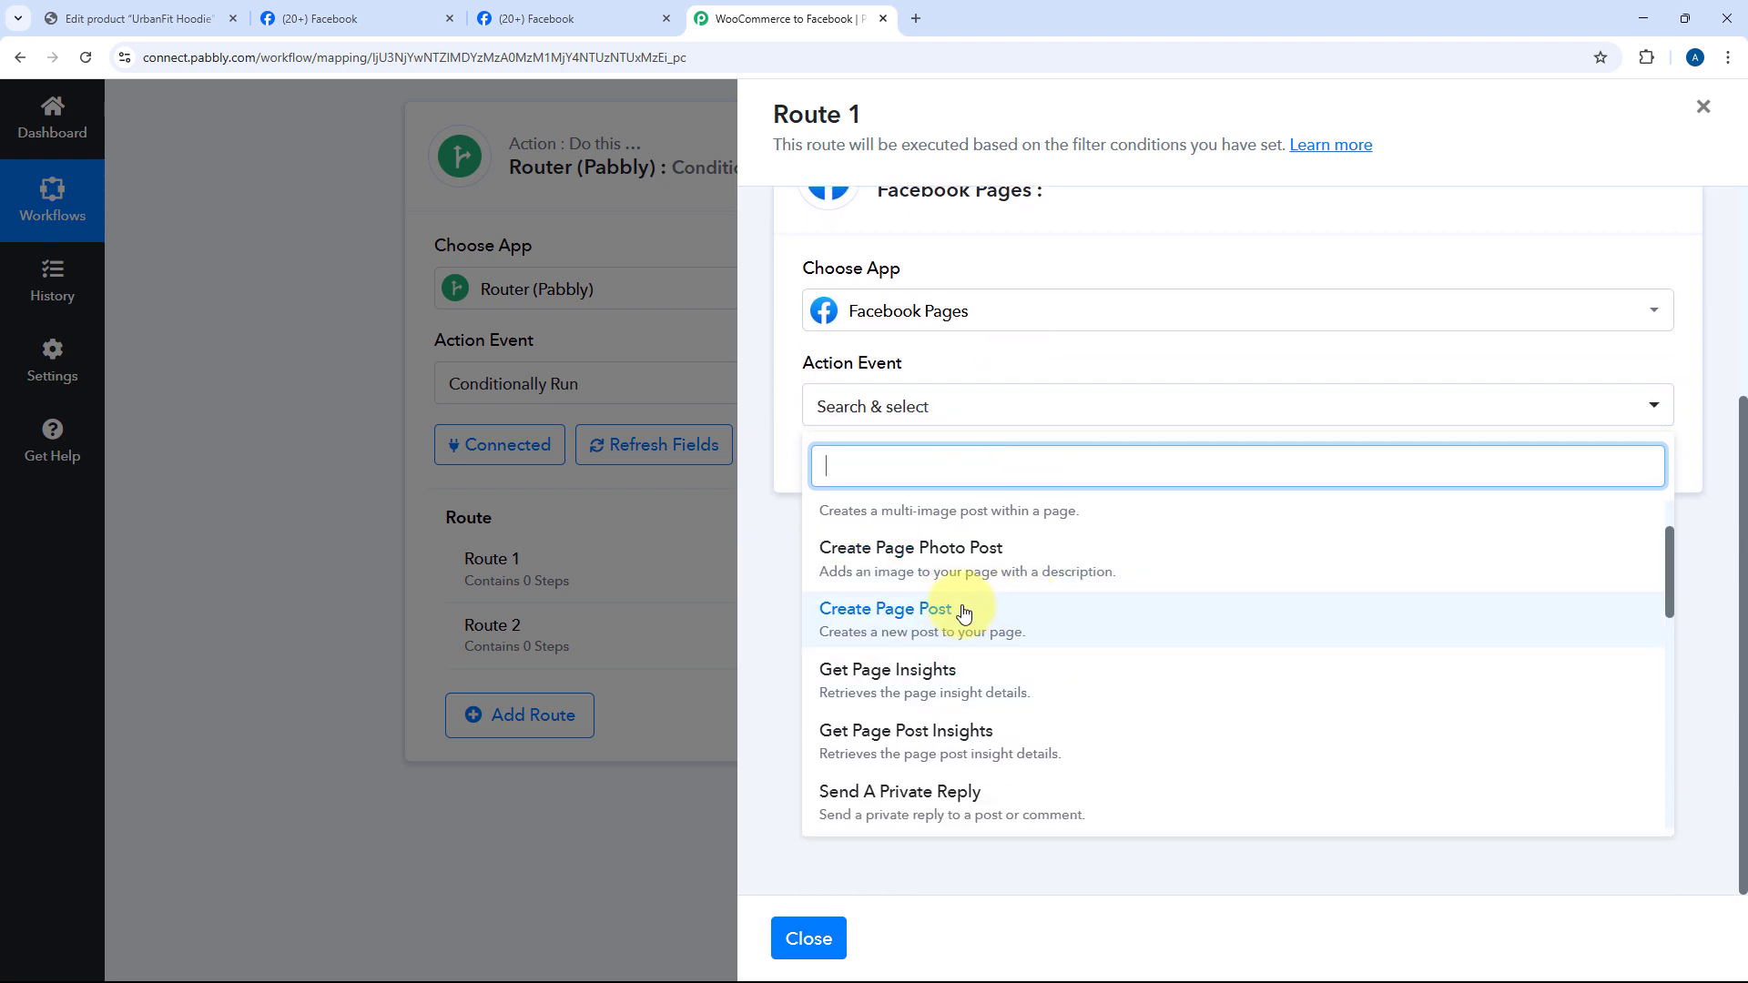
left_click(926, 571)
Step: Connect the Facebook Pages action through a new connection, authorizing access with the previously logged-in Facebook account
left_click(895, 479)
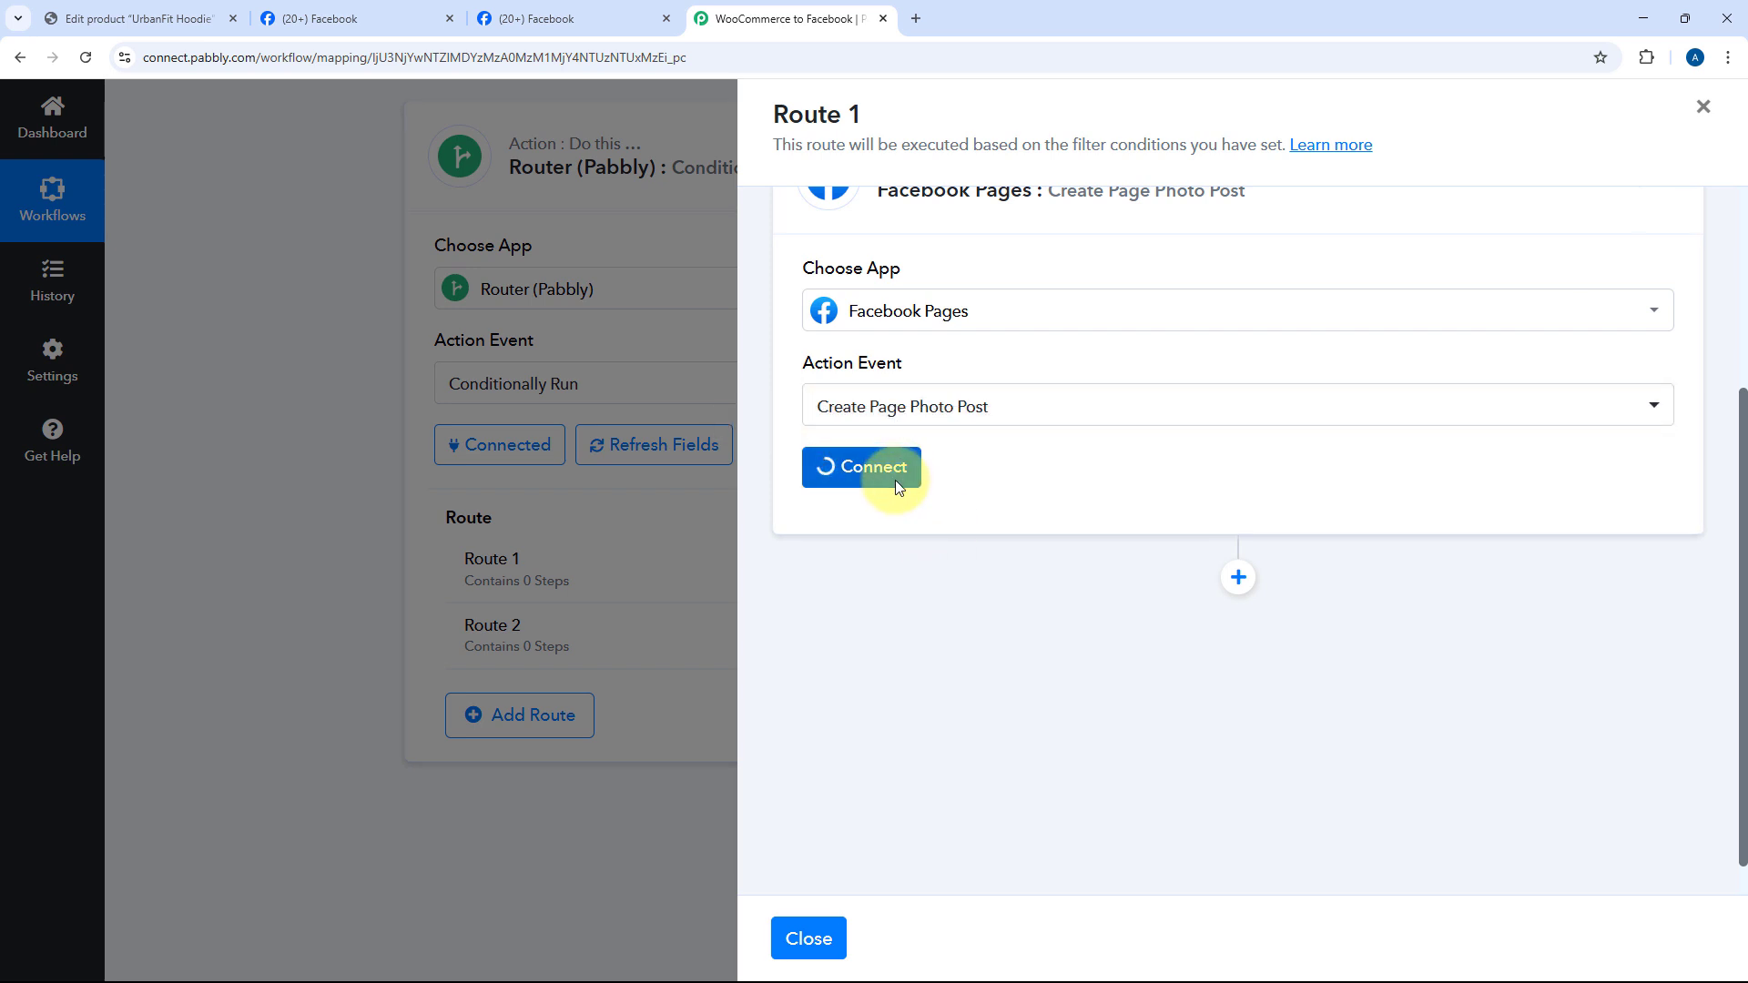
left_click(889, 304)
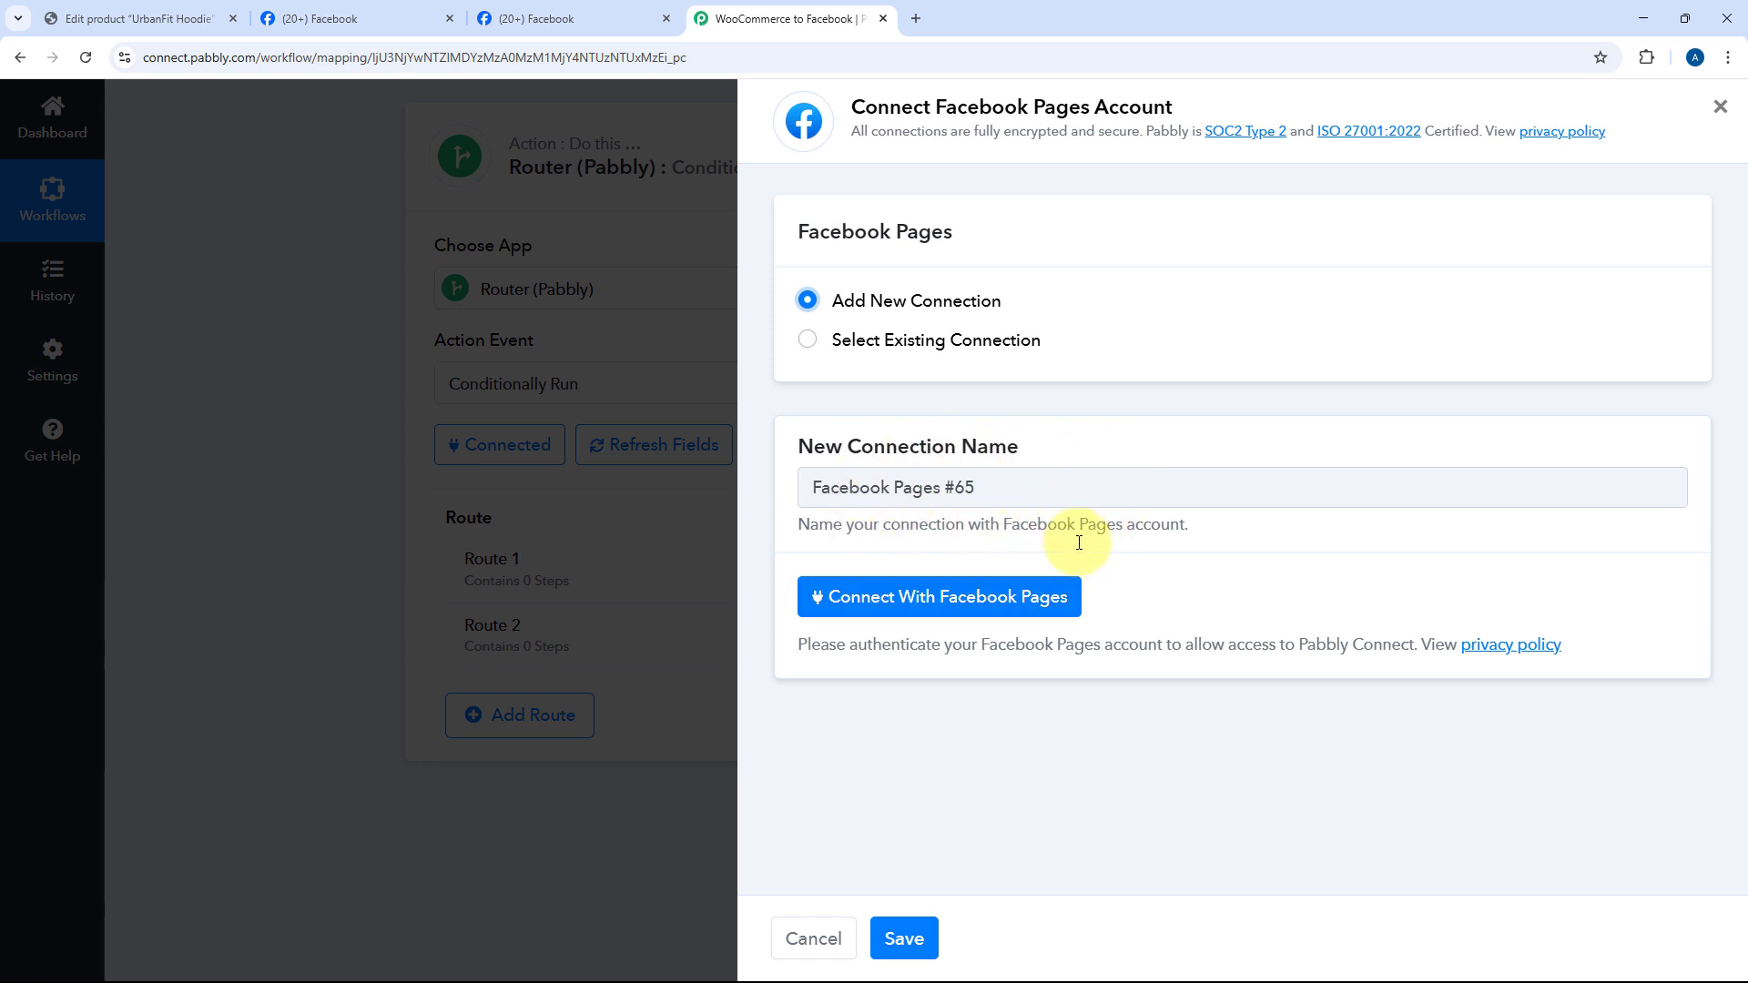
left_click(921, 599)
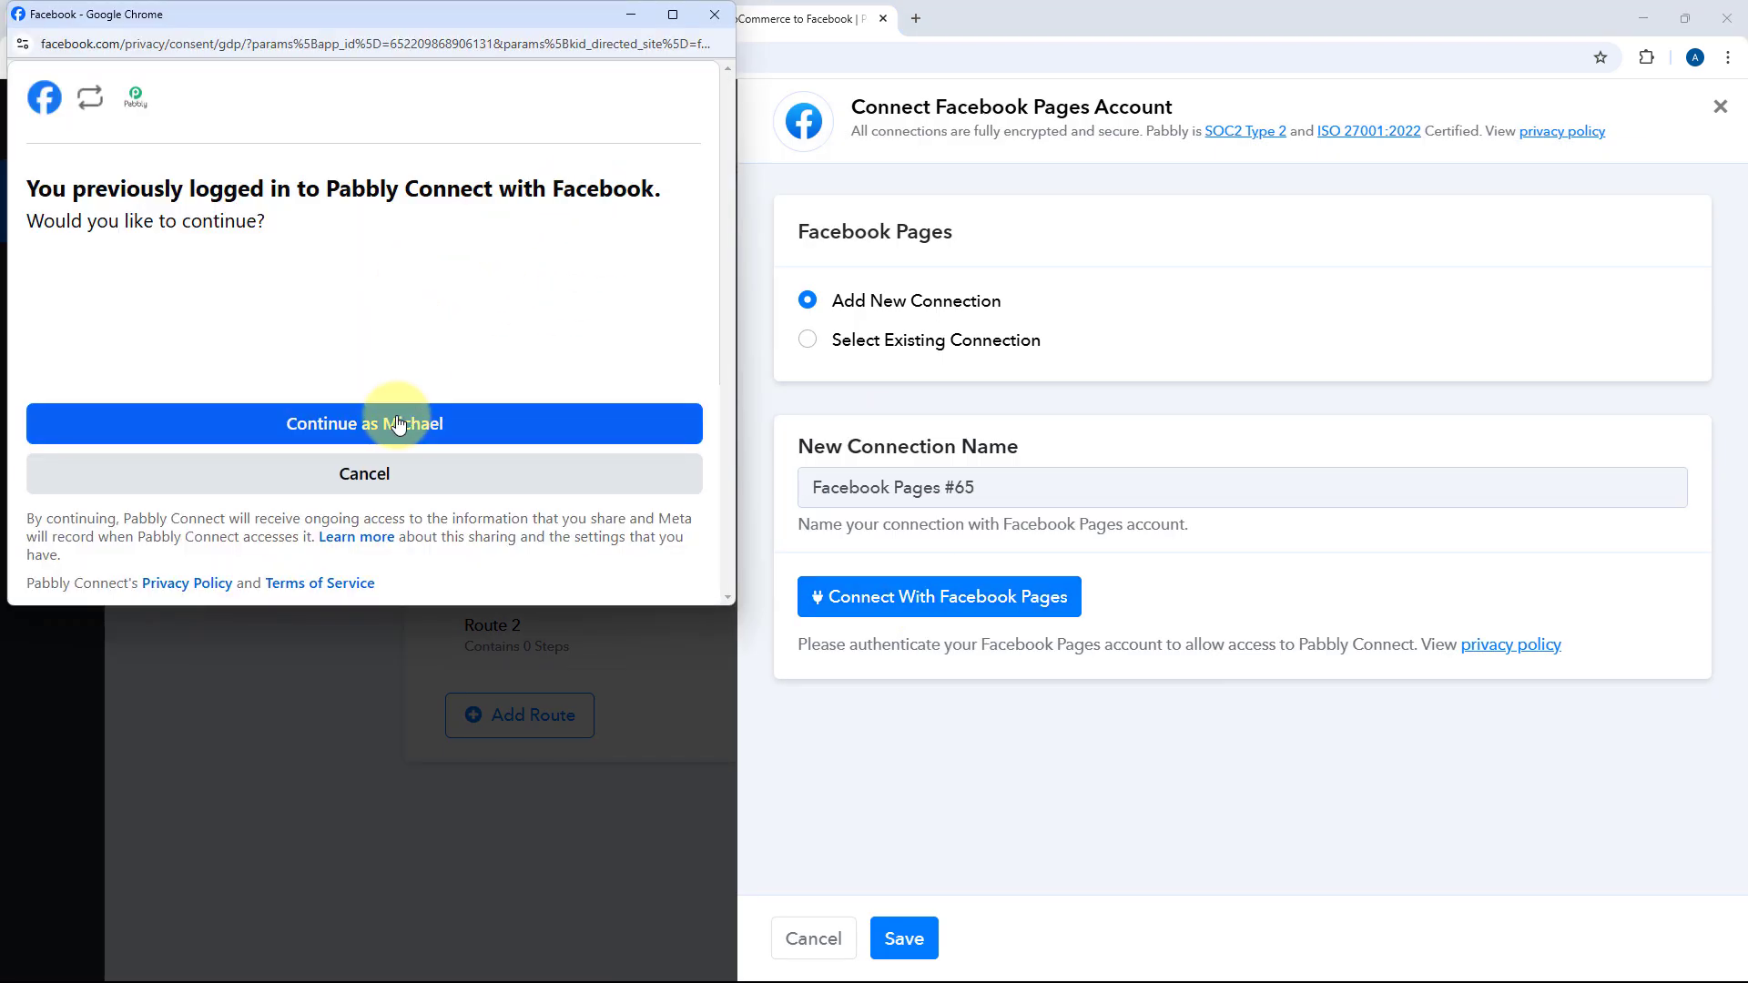
left_click(398, 424)
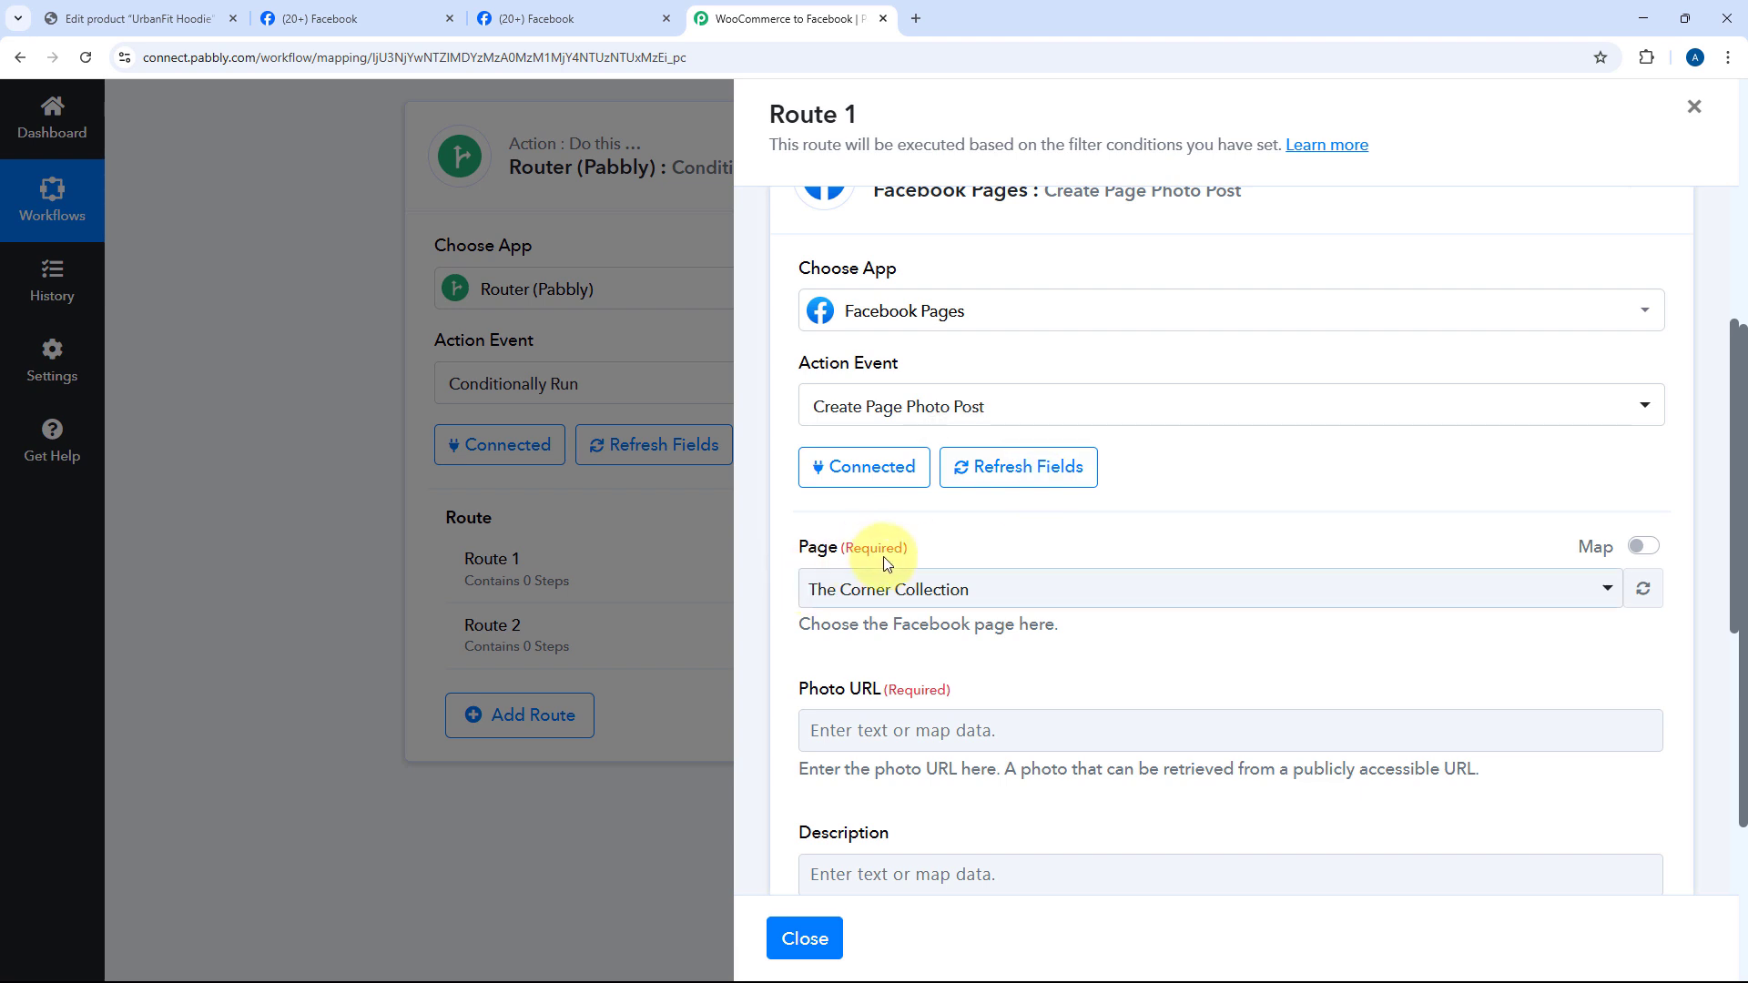
Step: Choose Divine Glamour as the Facebook page for Route 1's photo post
scroll(1139, 510, "down", 2)
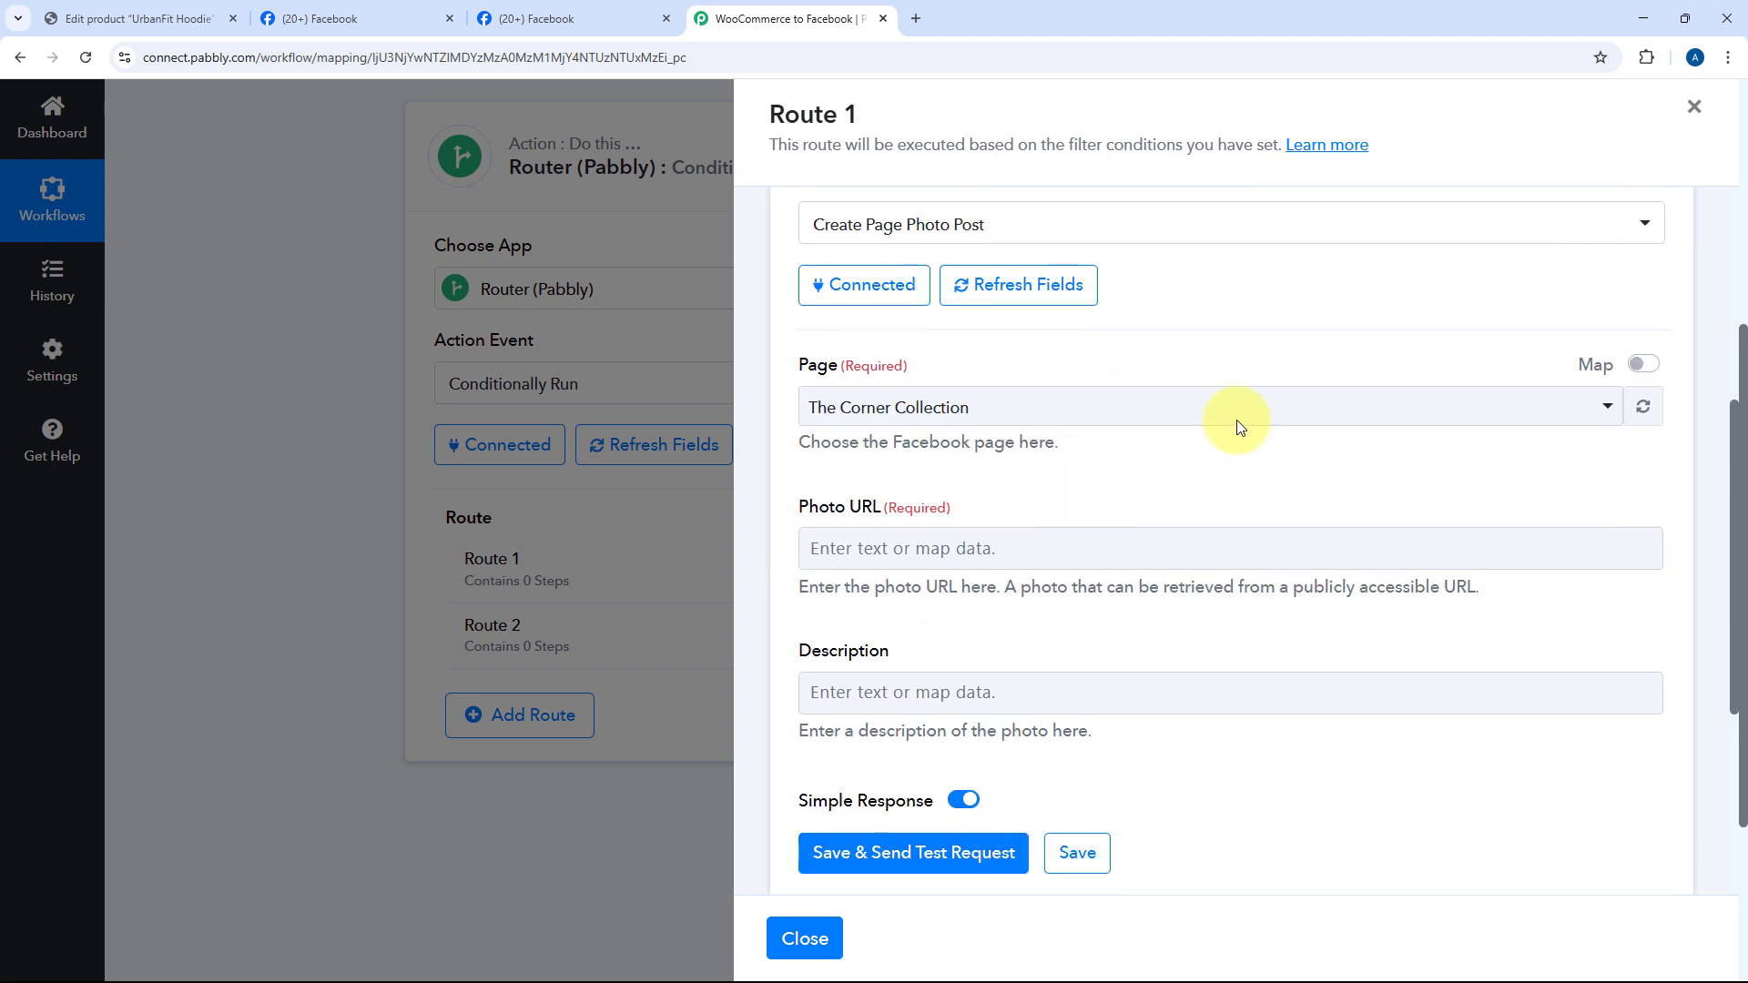
left_click(1153, 402)
scroll(1088, 562, "down", 6)
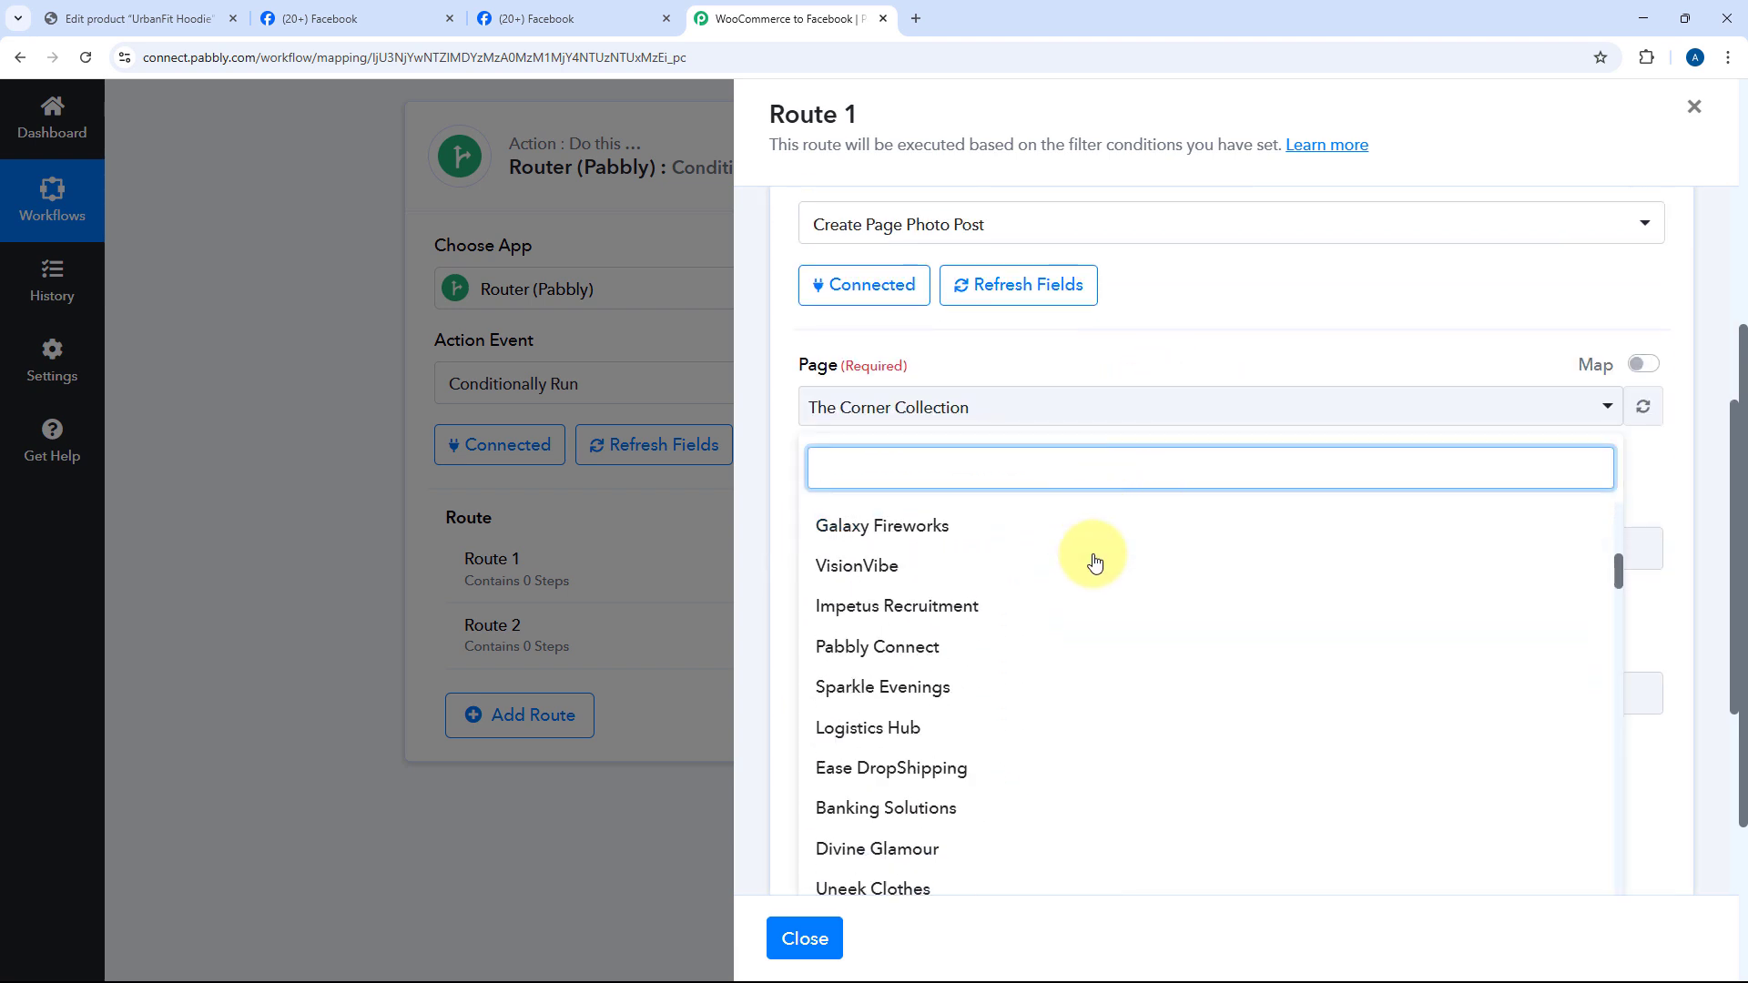
scroll(1095, 561, "down", 15)
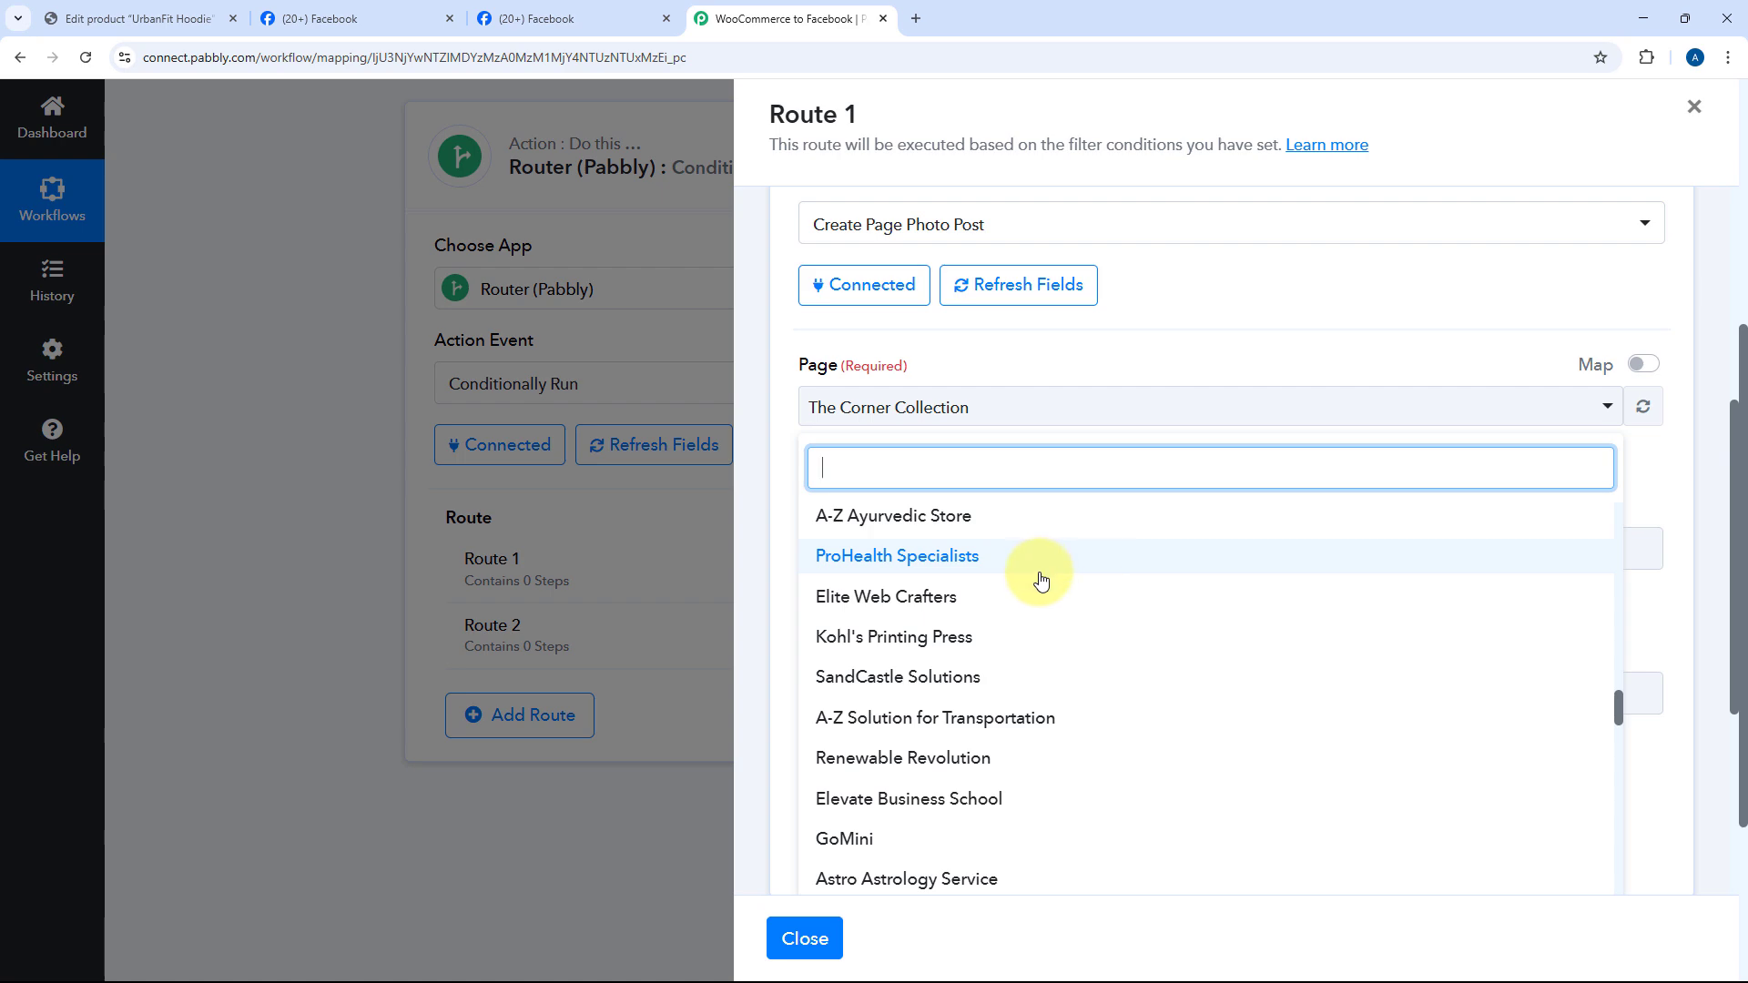
scroll(1047, 582, "up", 7)
left_click(452, 7)
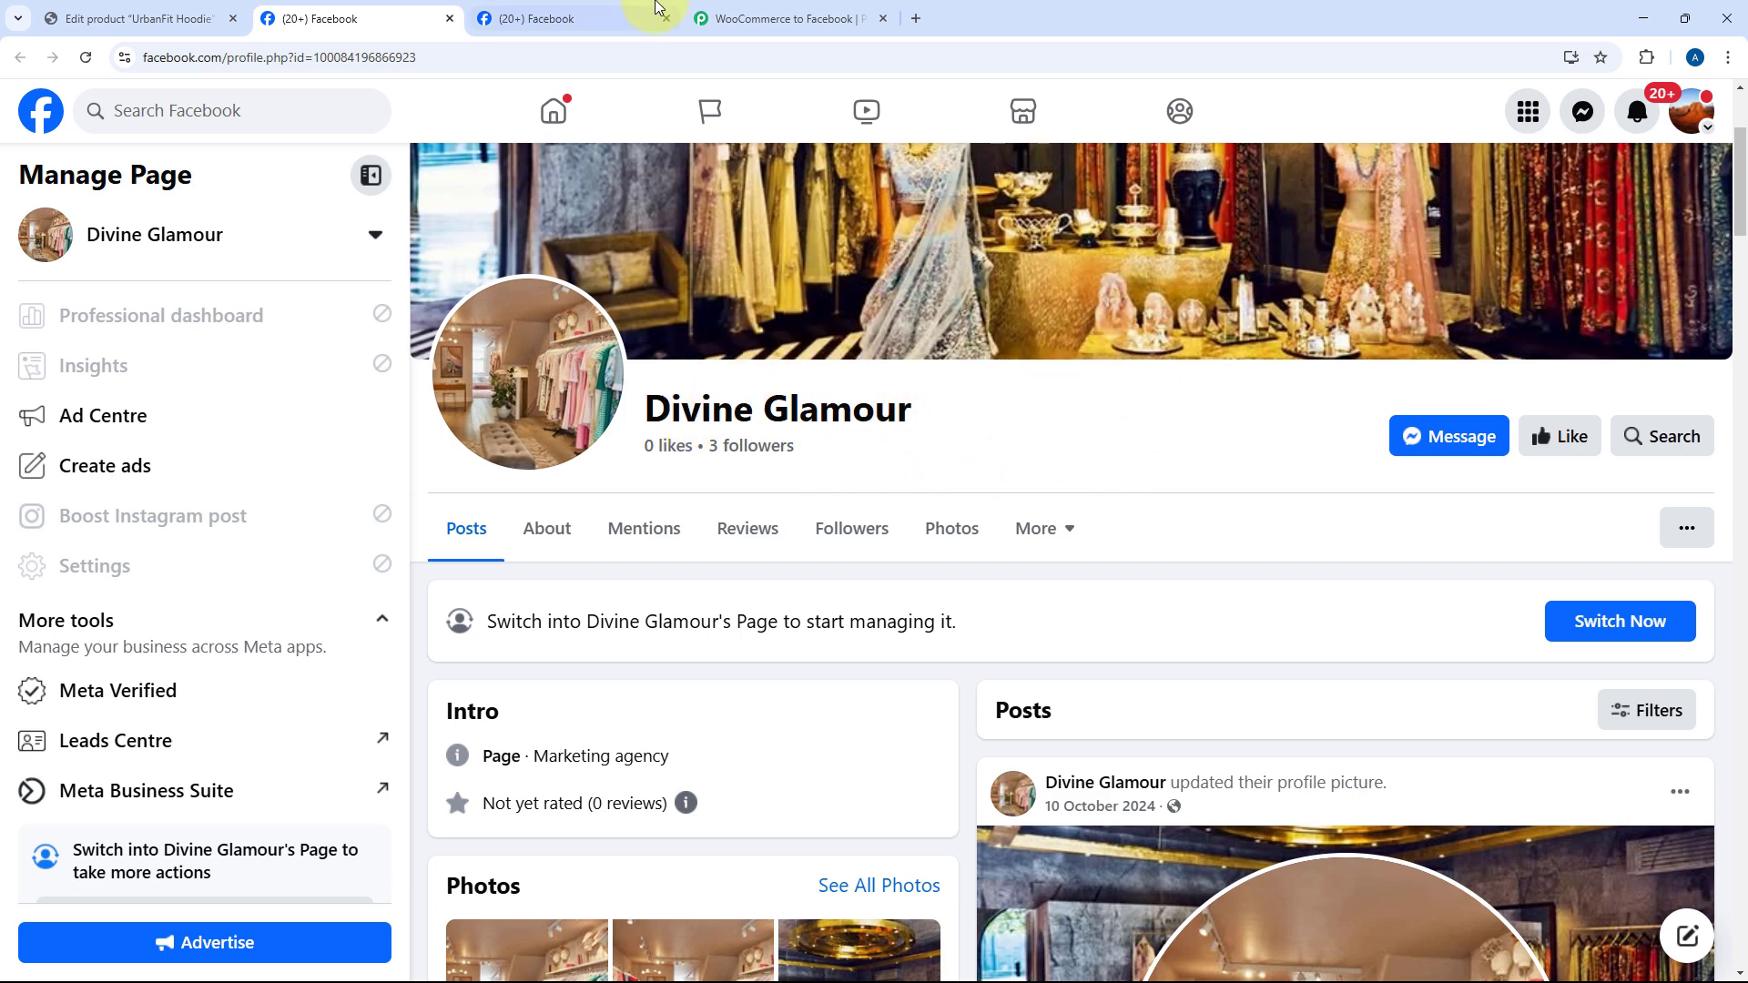
left_click(774, 18)
type("Div")
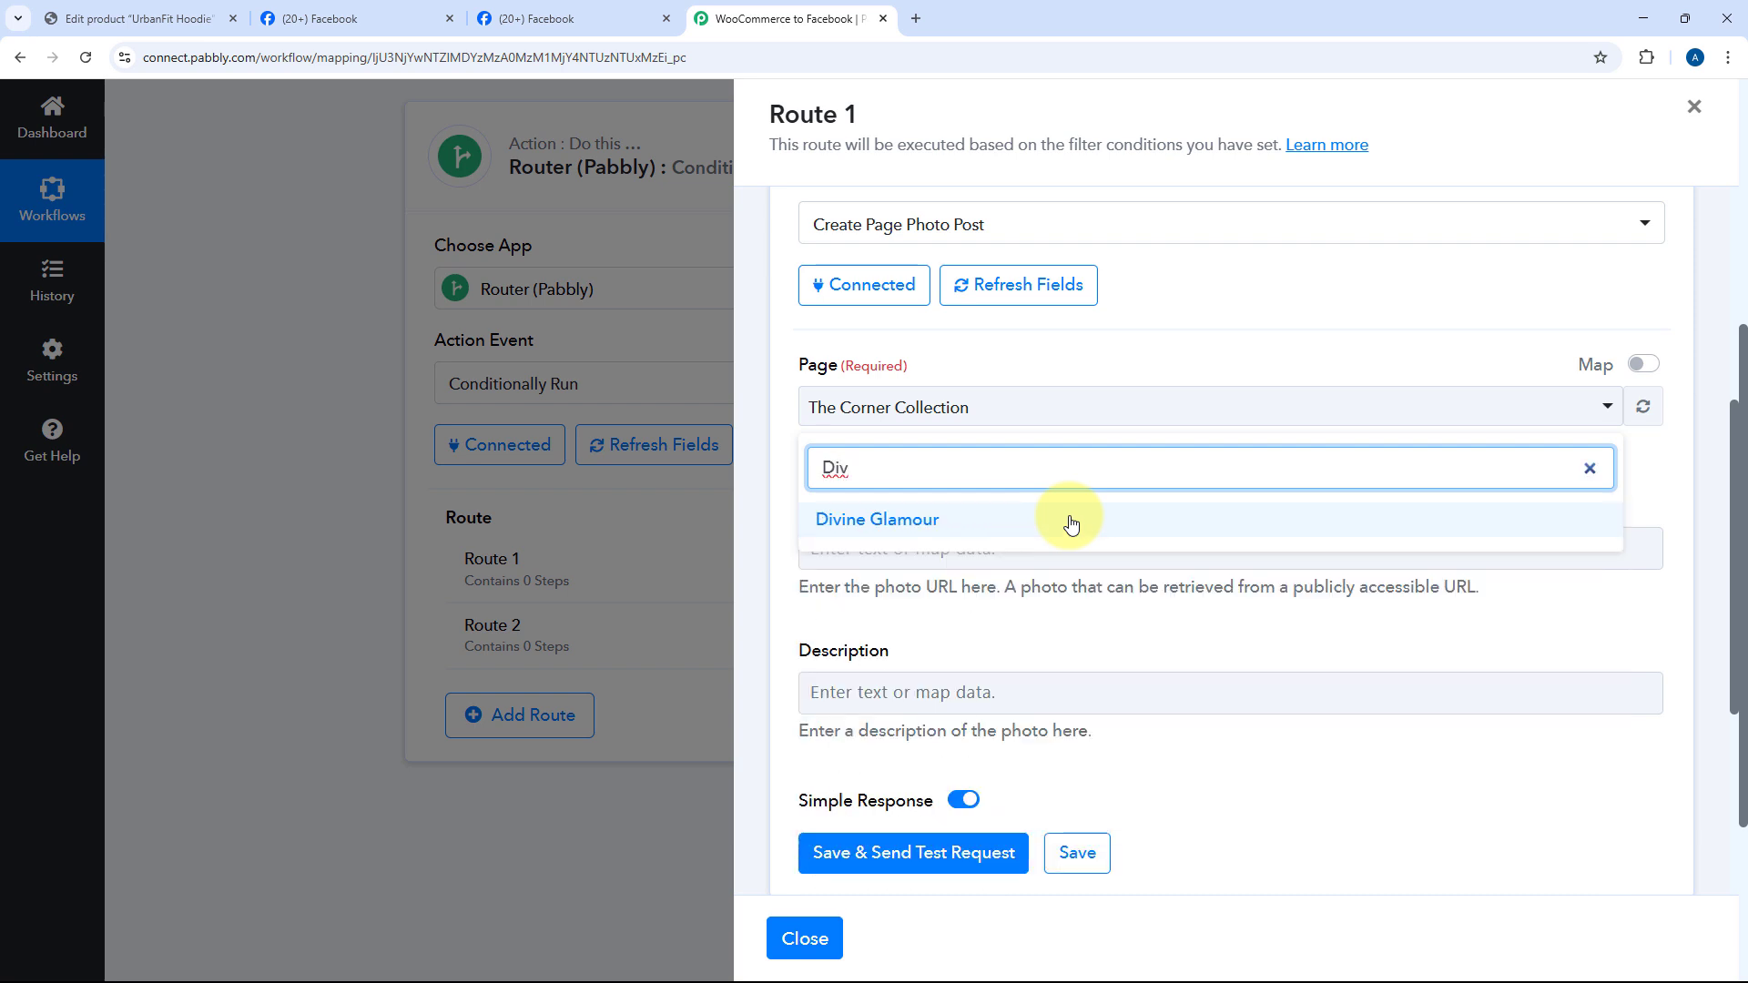
left_click(1071, 524)
left_click(995, 478)
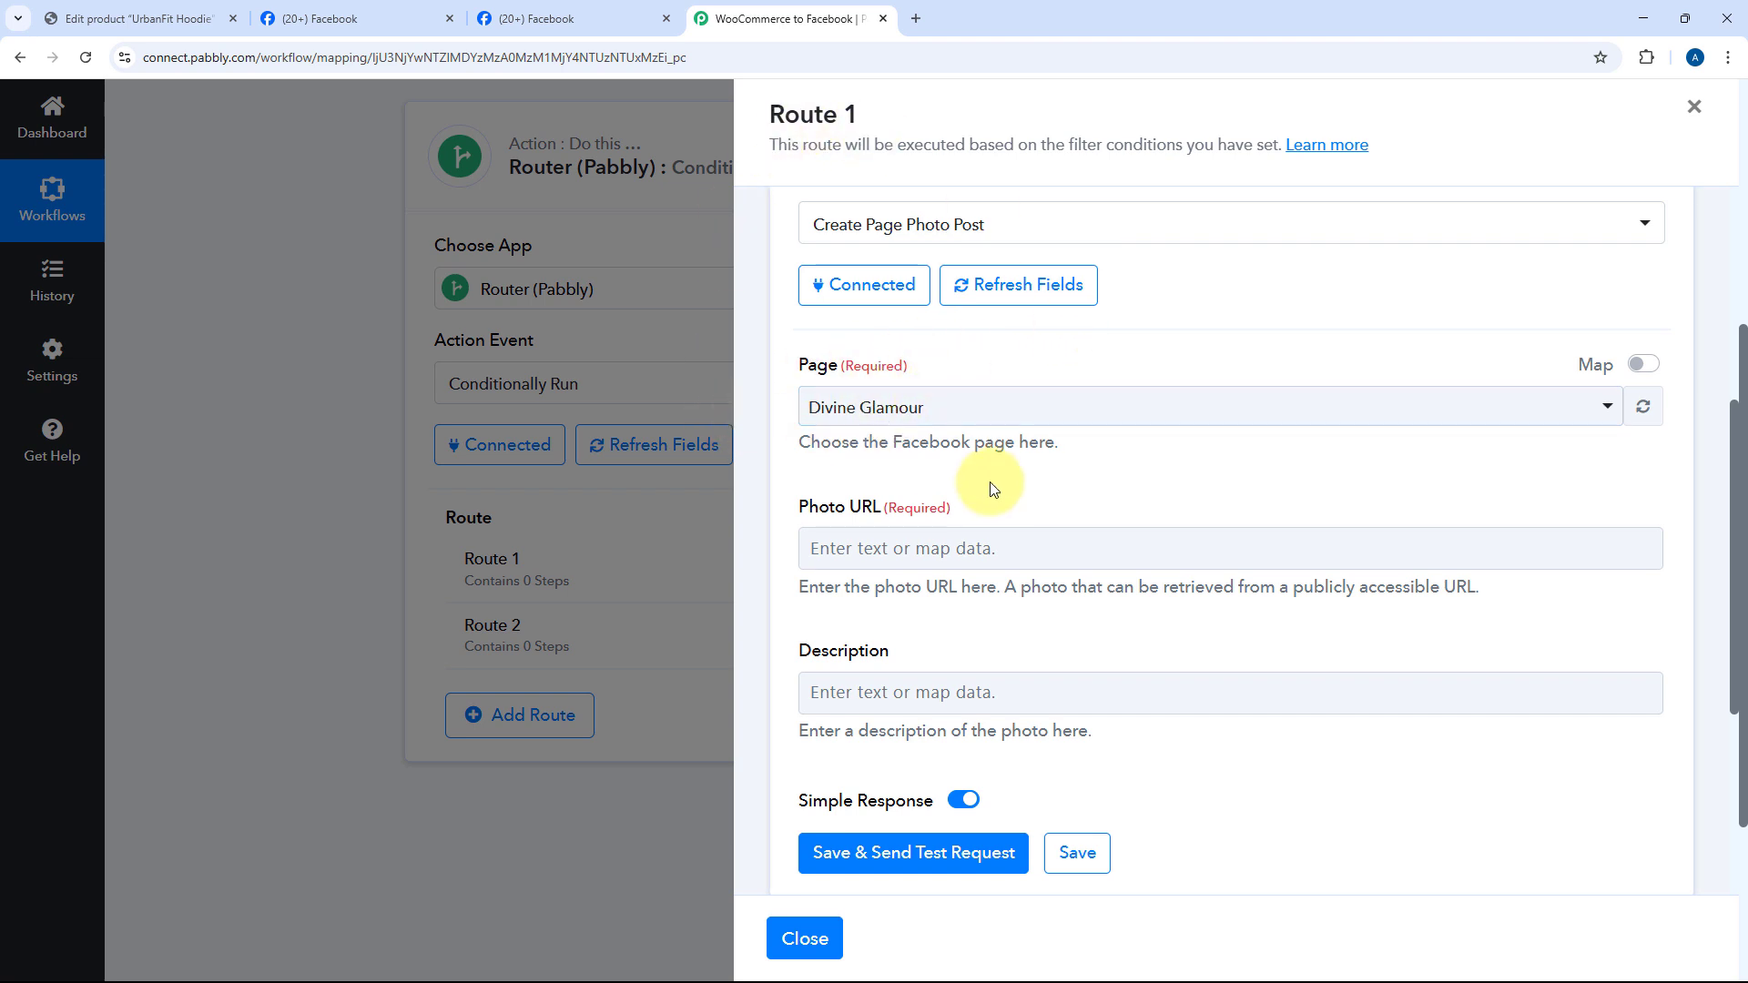
Step: Map the Photo URL to Images 0 Src from the WooCommerce New Product Created data
left_click(905, 551)
left_click(905, 551)
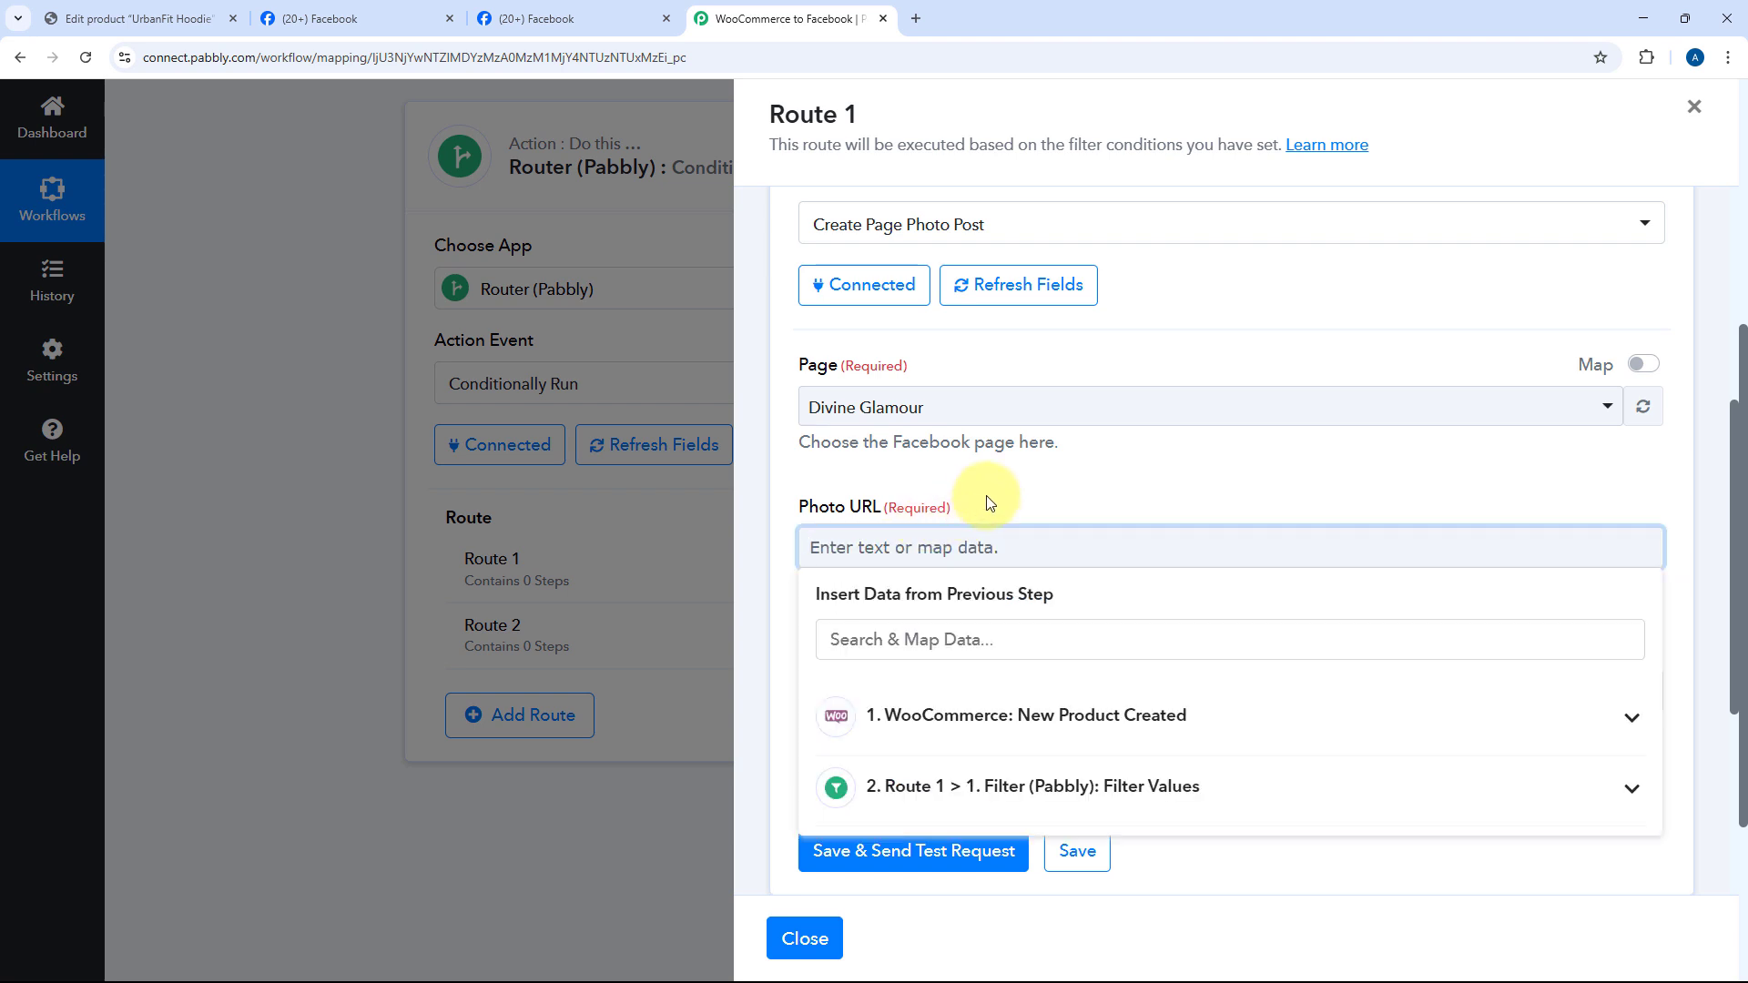
left_click(137, 18)
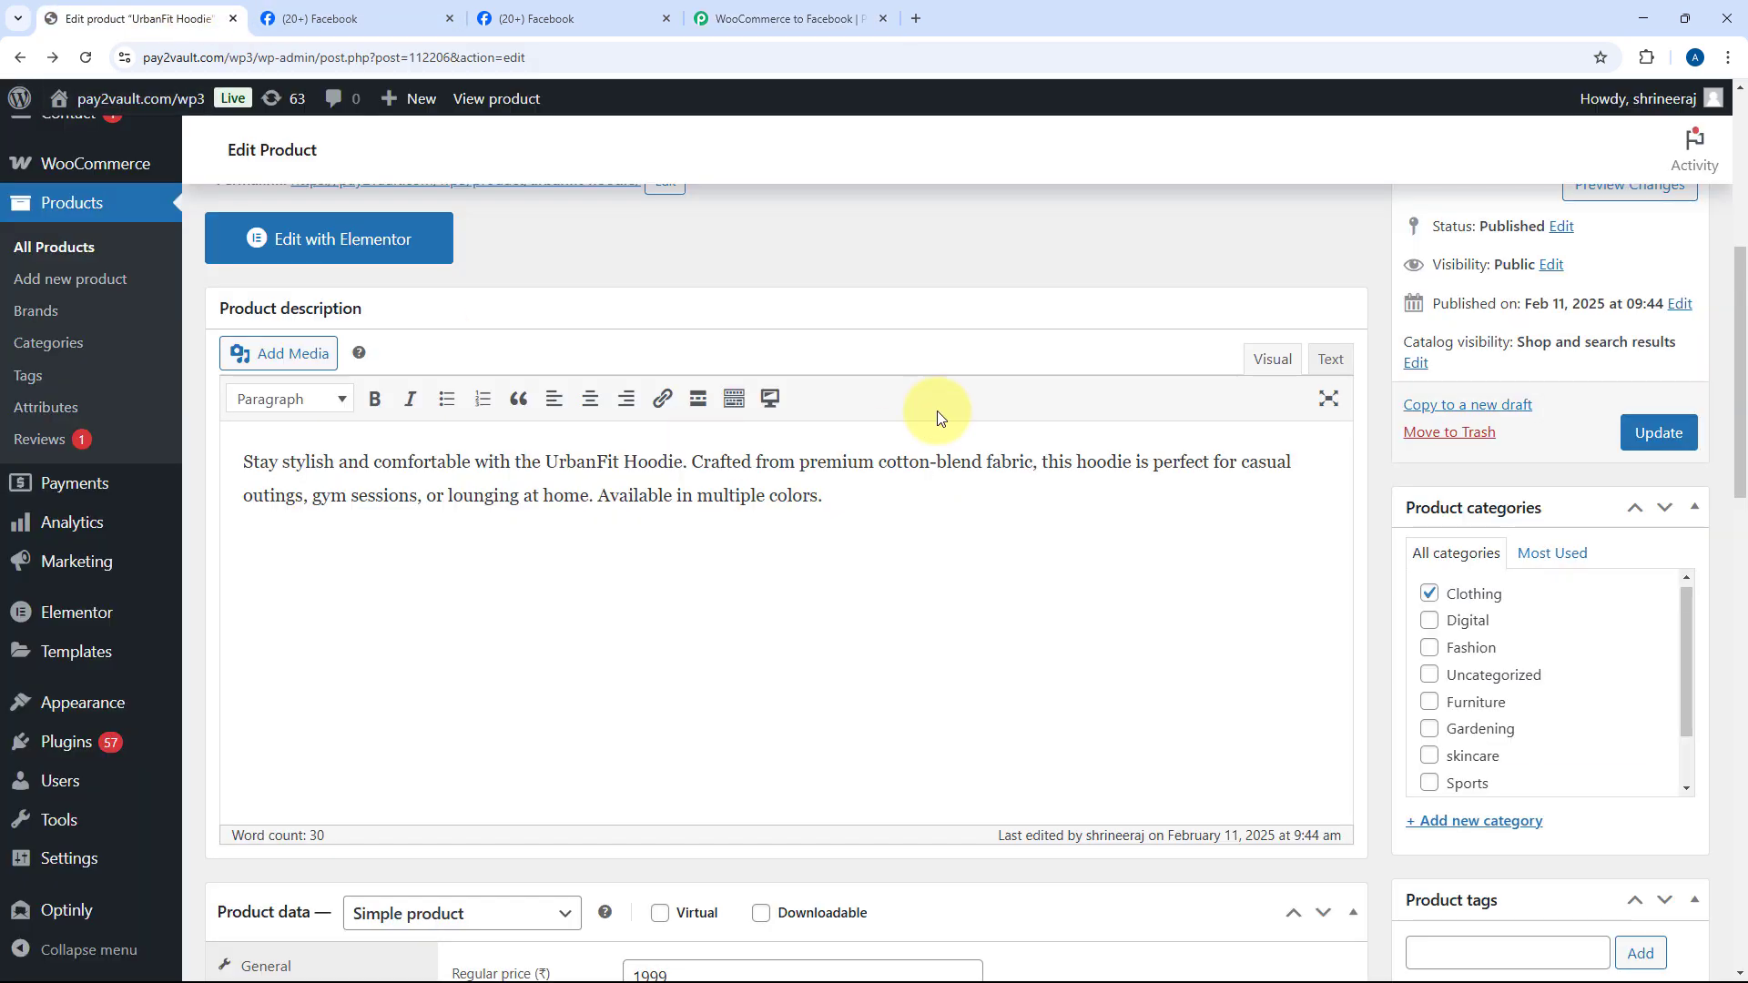
scroll(969, 439, "up", 3)
left_click(783, 18)
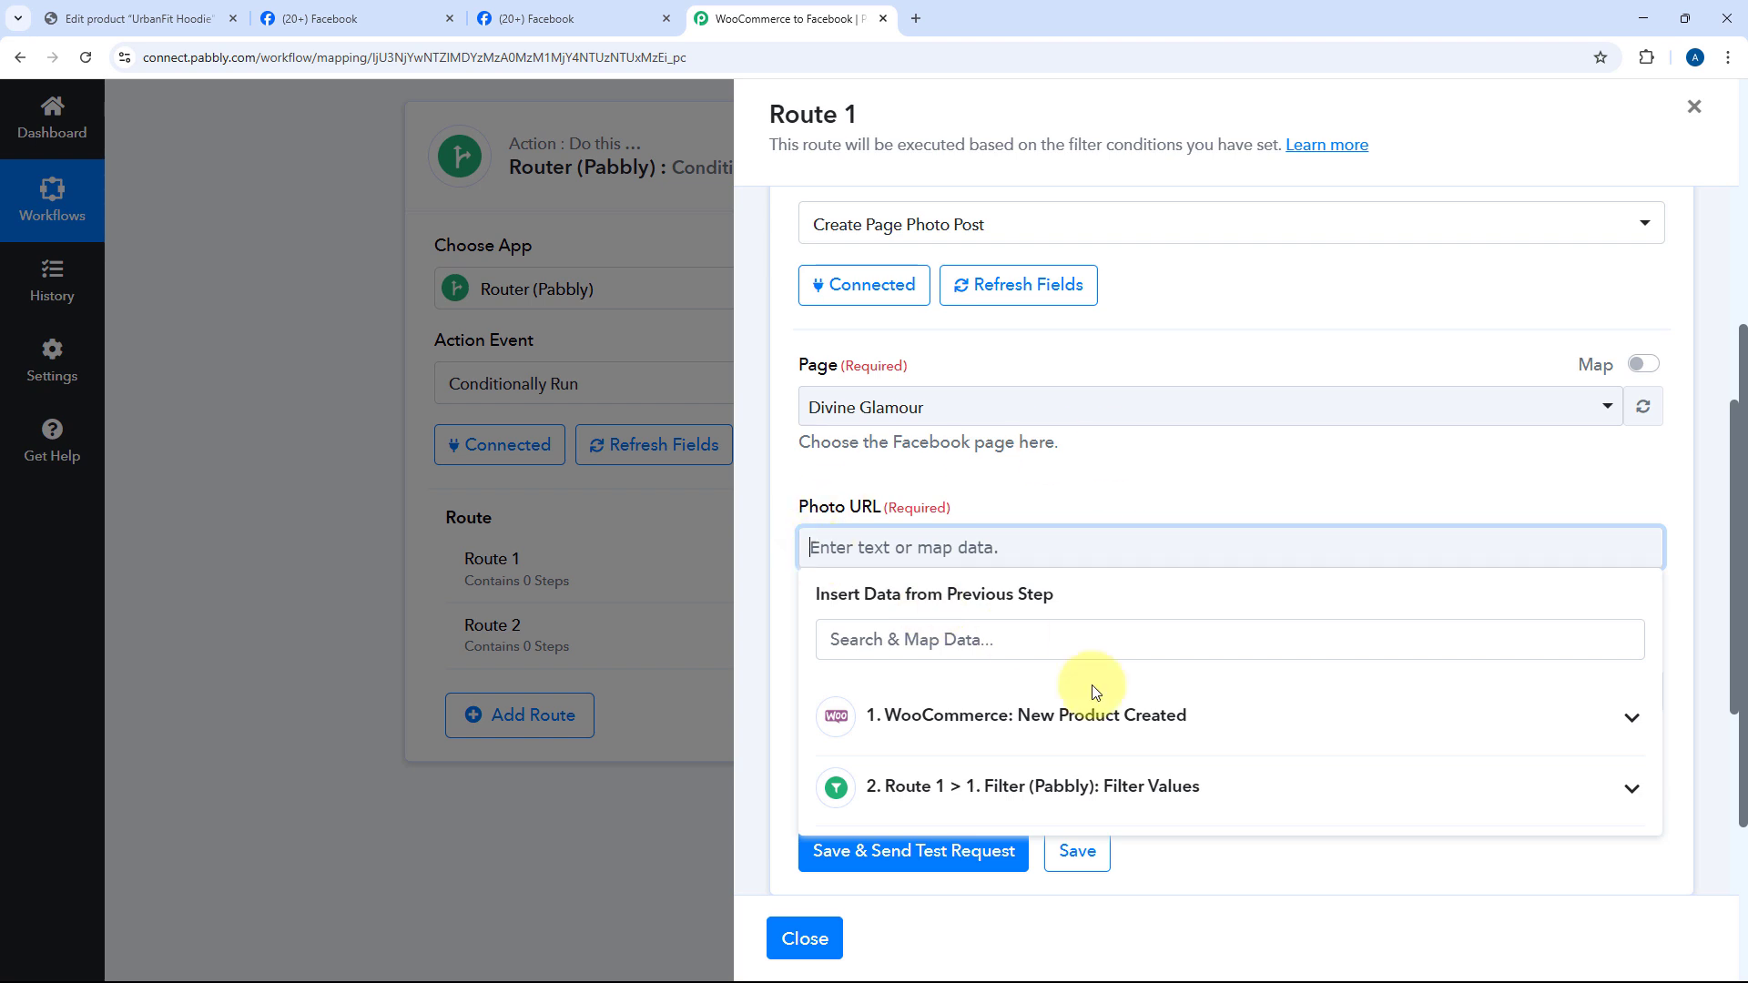
left_click(1108, 717)
scroll(1129, 565, "down", 3)
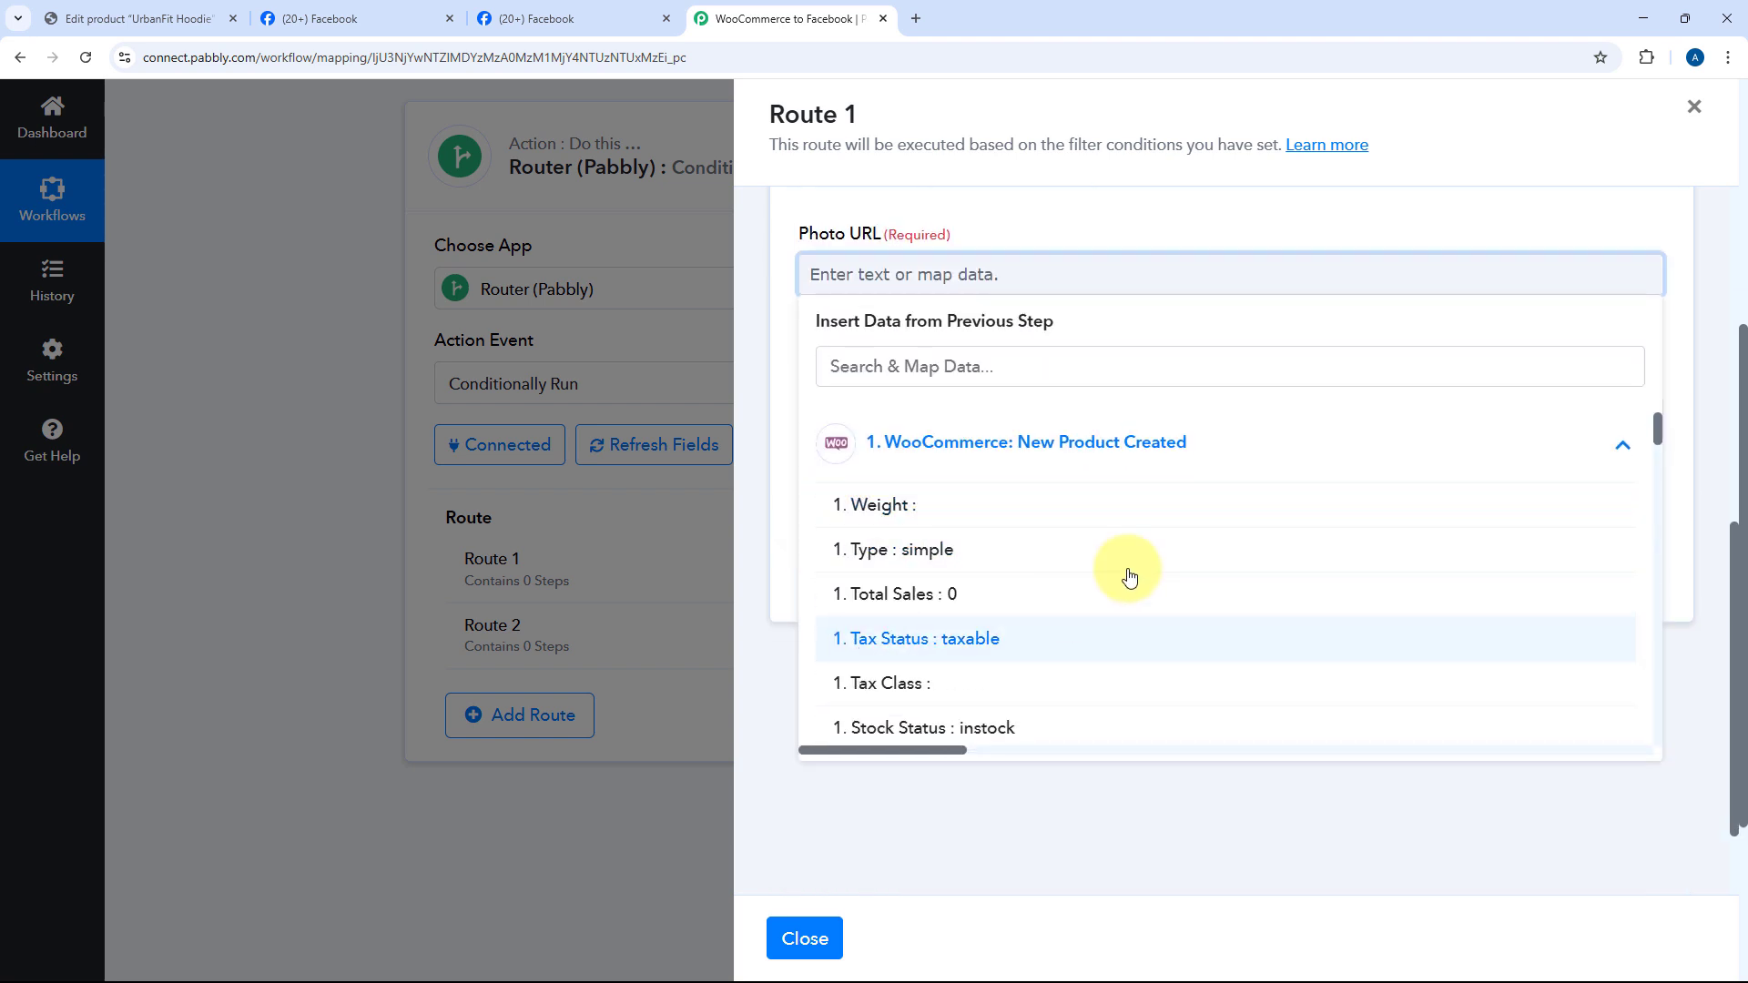
scroll(1166, 528, "down", 2)
scroll(1167, 531, "down", 2)
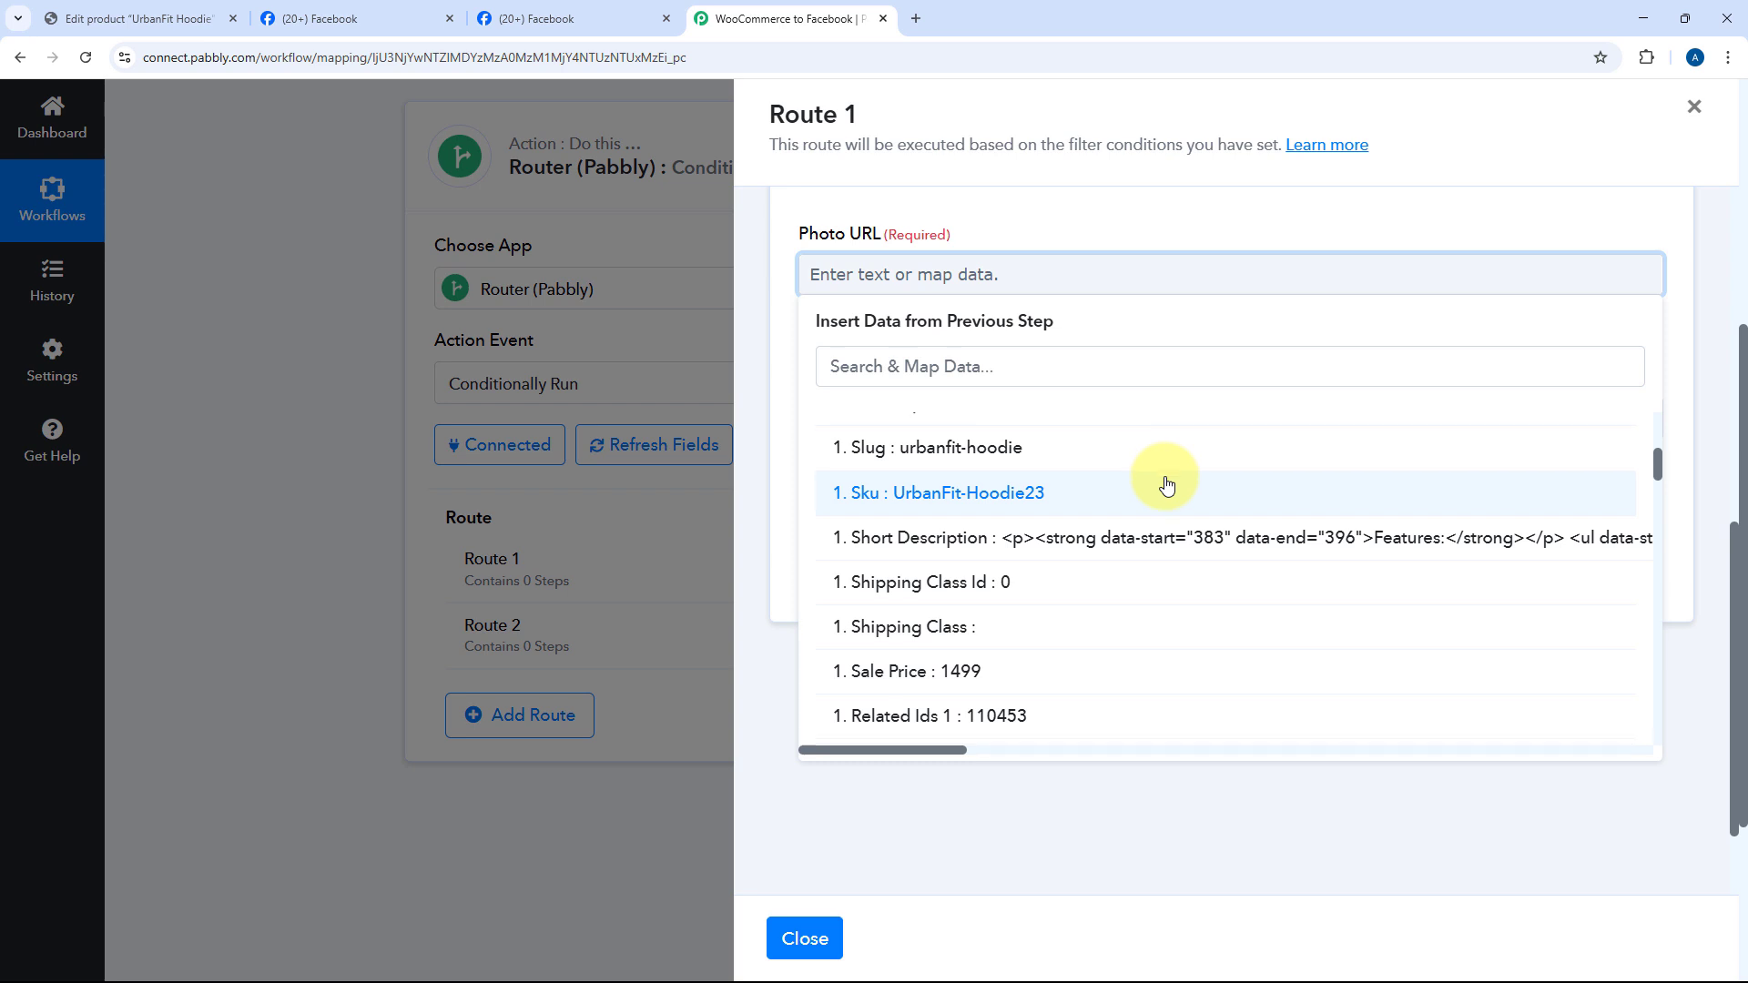
scroll(1168, 492, "down", 5)
scroll(1165, 507, "down", 8)
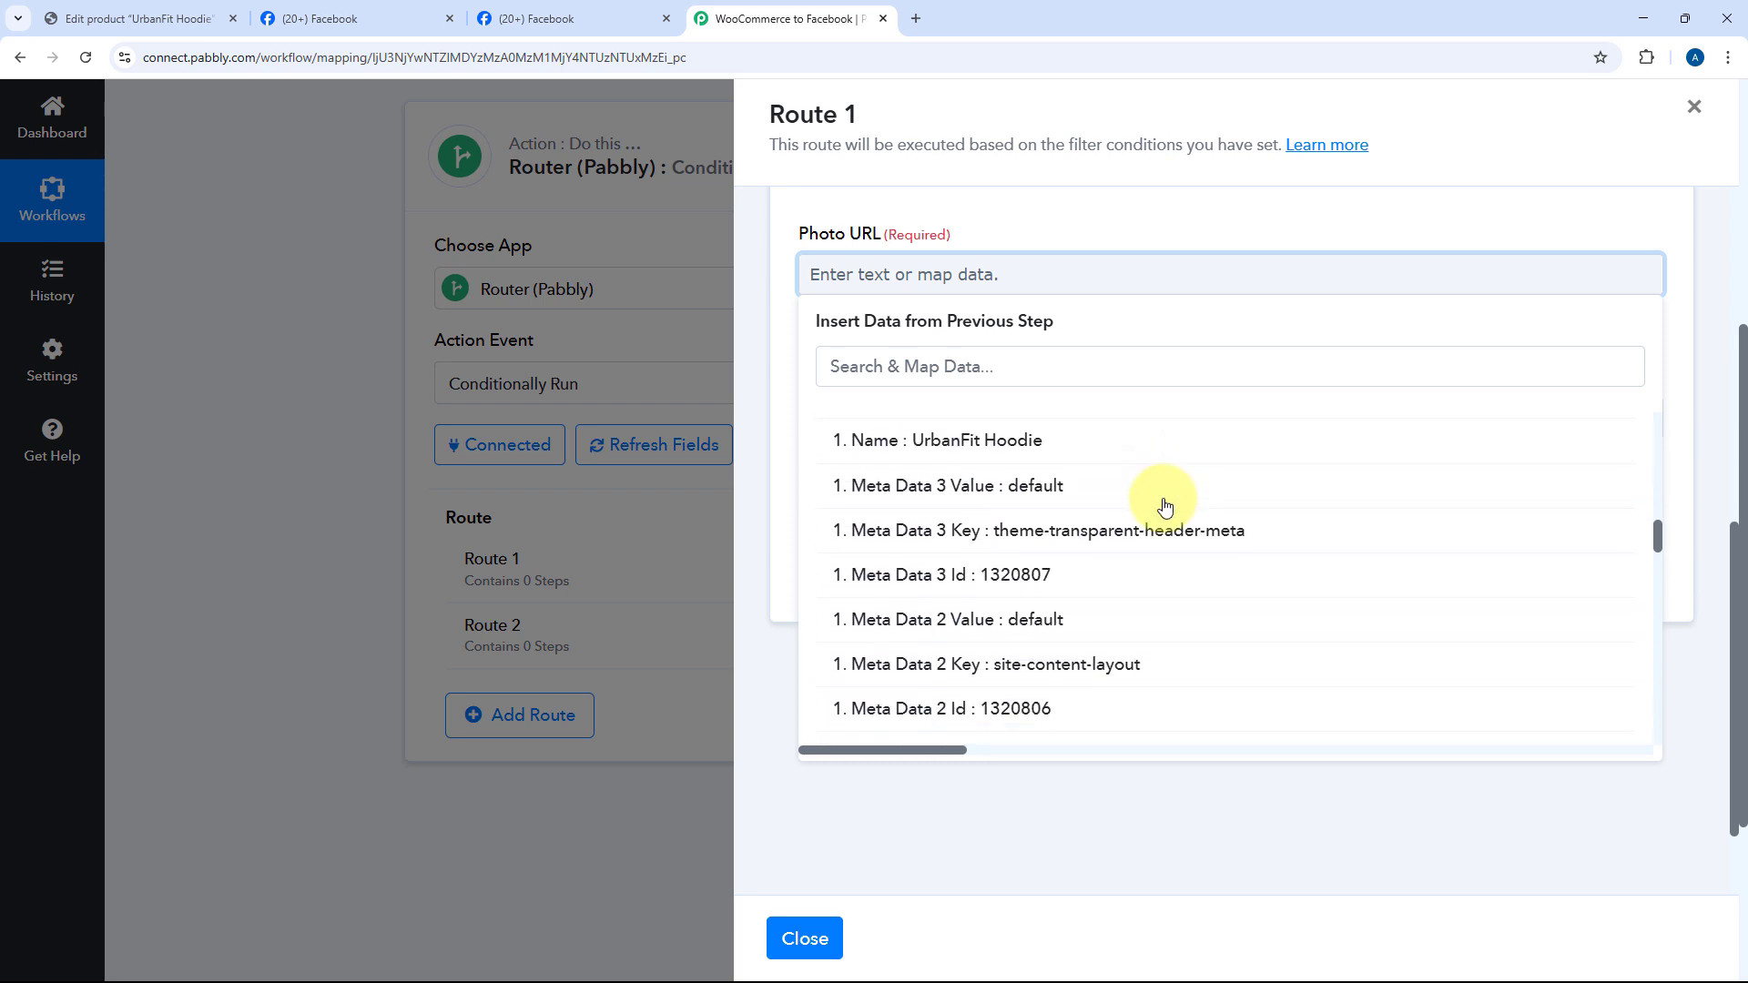
scroll(1166, 507, "down", 2)
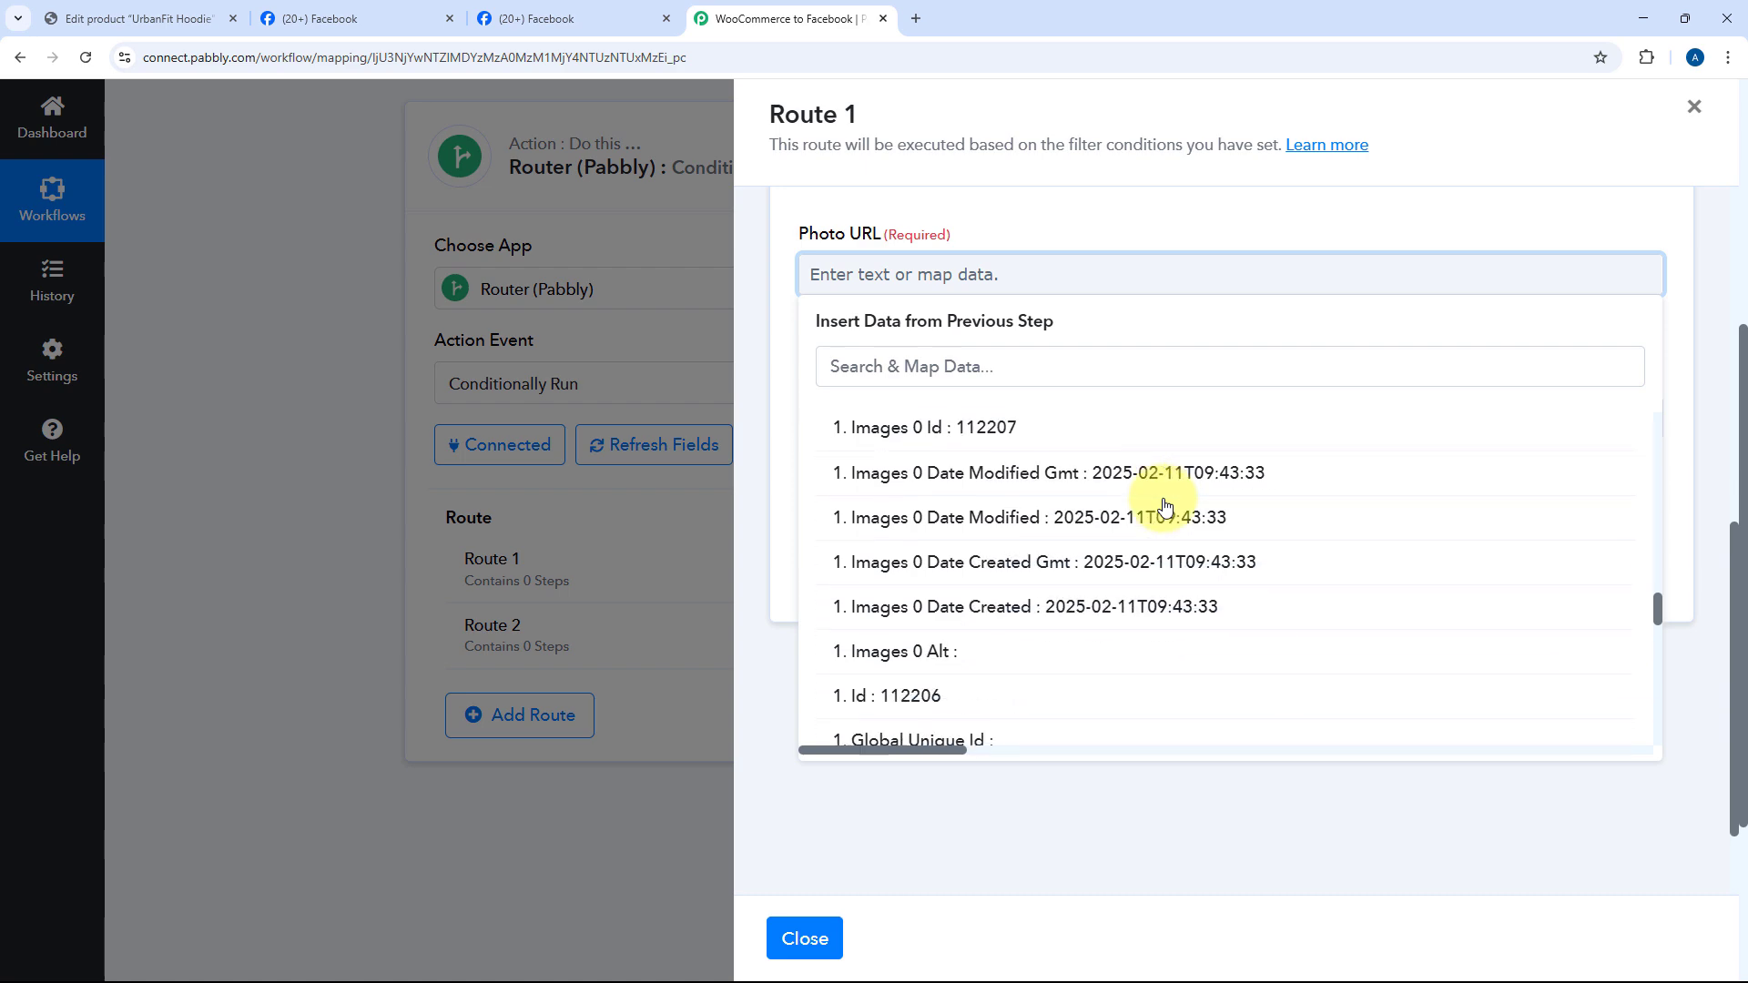
scroll(1162, 507, "up", 2)
left_click(1050, 531)
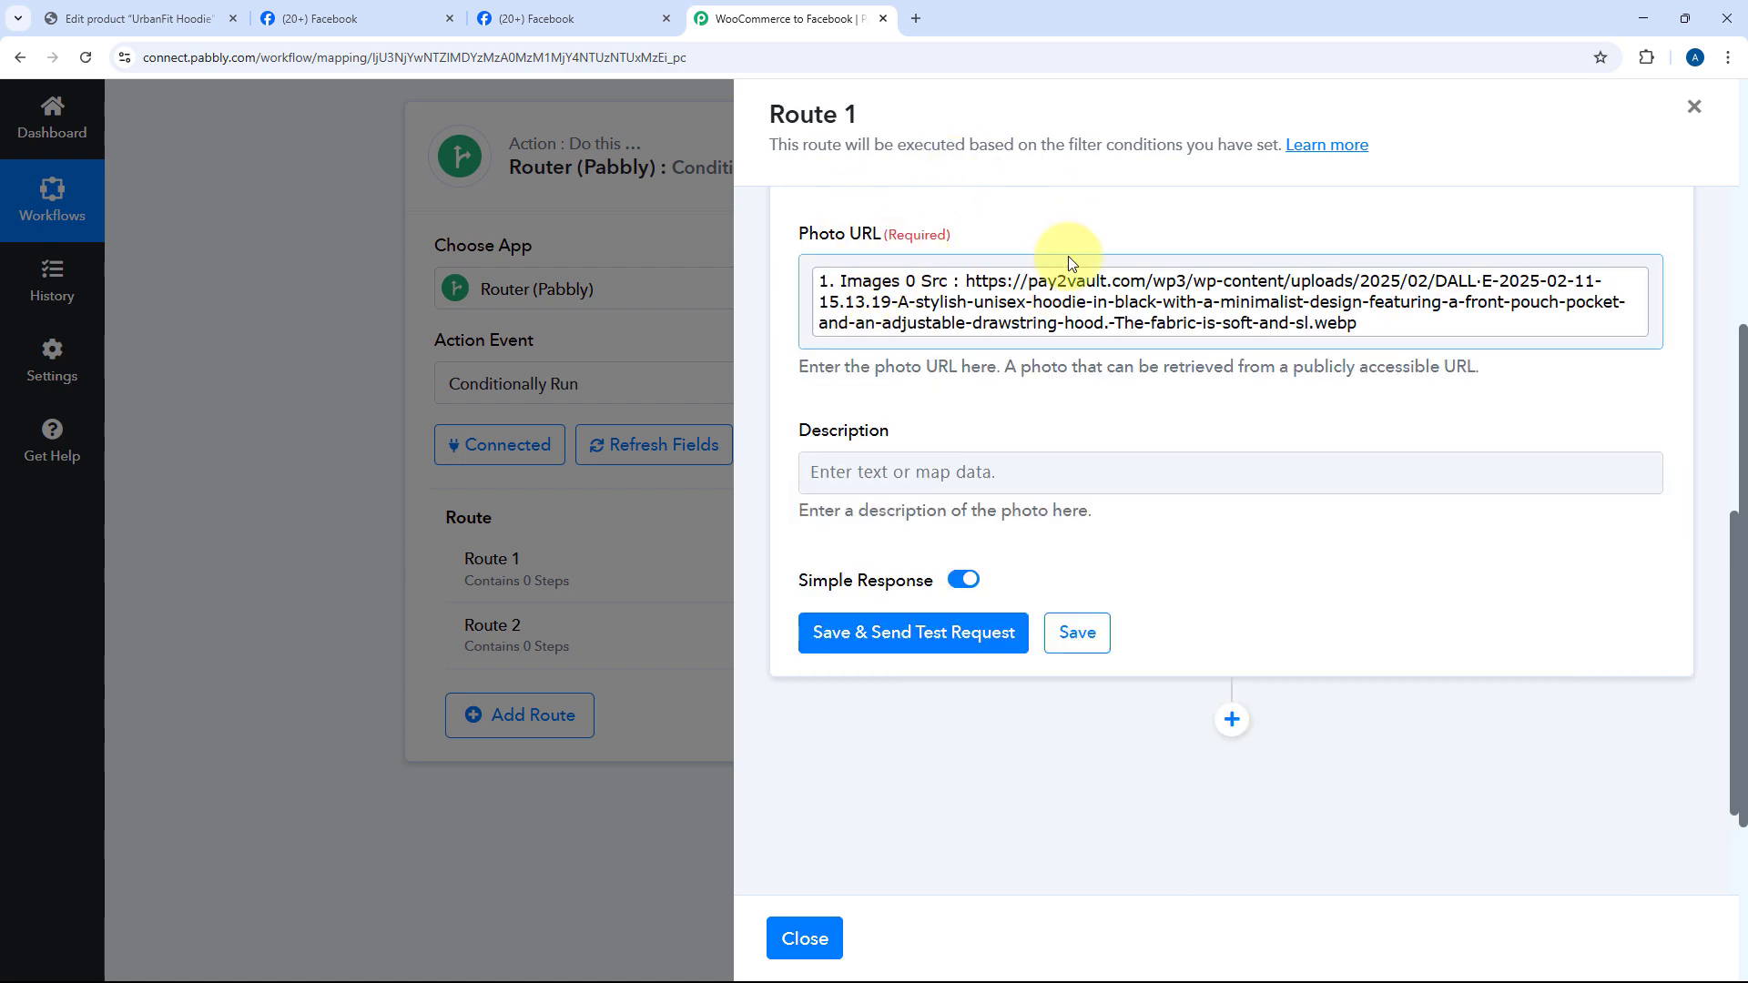
Step: Enter a "New Arrival Alert!" Description with "Upgrade your style with our latest –", "Shop now:" and the hashtags #NewArrival #UrbanFitHoodie #StayStylish #ShopNow
scroll(889, 362, "down", 1)
left_click(958, 380)
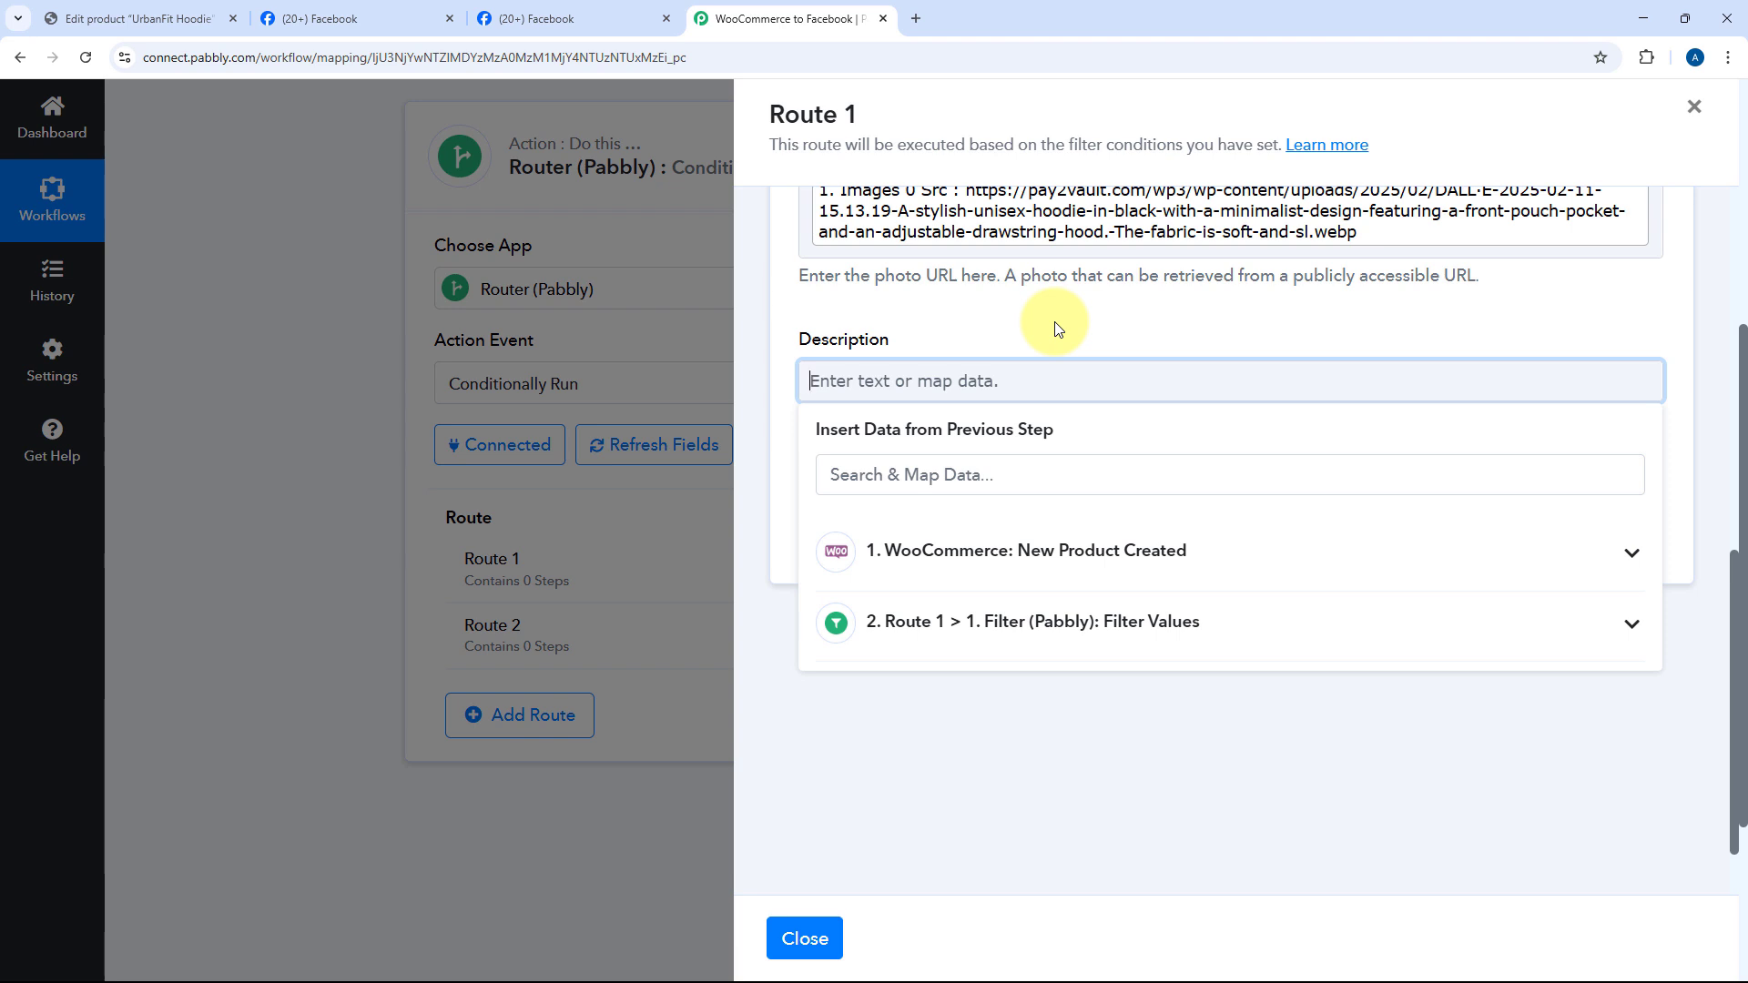
type("🚀 New Arrival Alert!  🚀Upgrade your style with our latest  – the perfect blend of comfort and fashion. 🔥 Get yours now! 🛒 Shop now:  #NewArrival #UrbanFitHoodie #StayStylish #ShopNow")
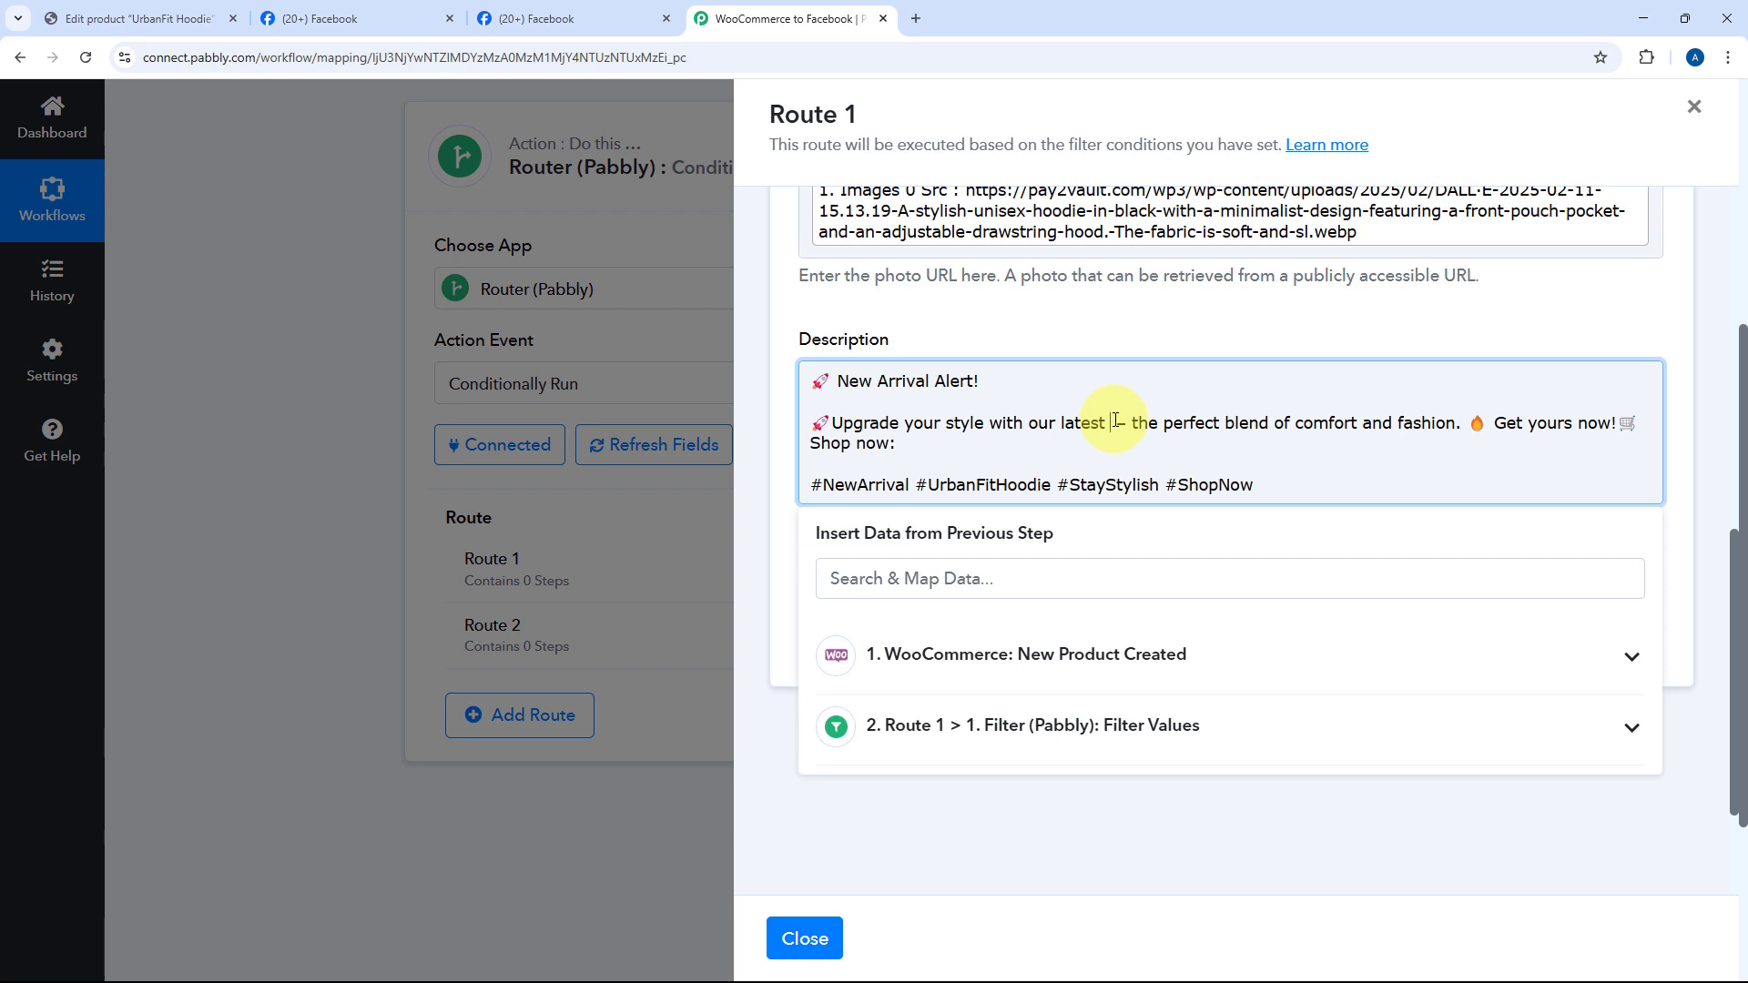
Step: Insert the WooCommerce product Name field after "our latest" in the photo Description
left_click(1047, 664)
scroll(1057, 783, "down", 5)
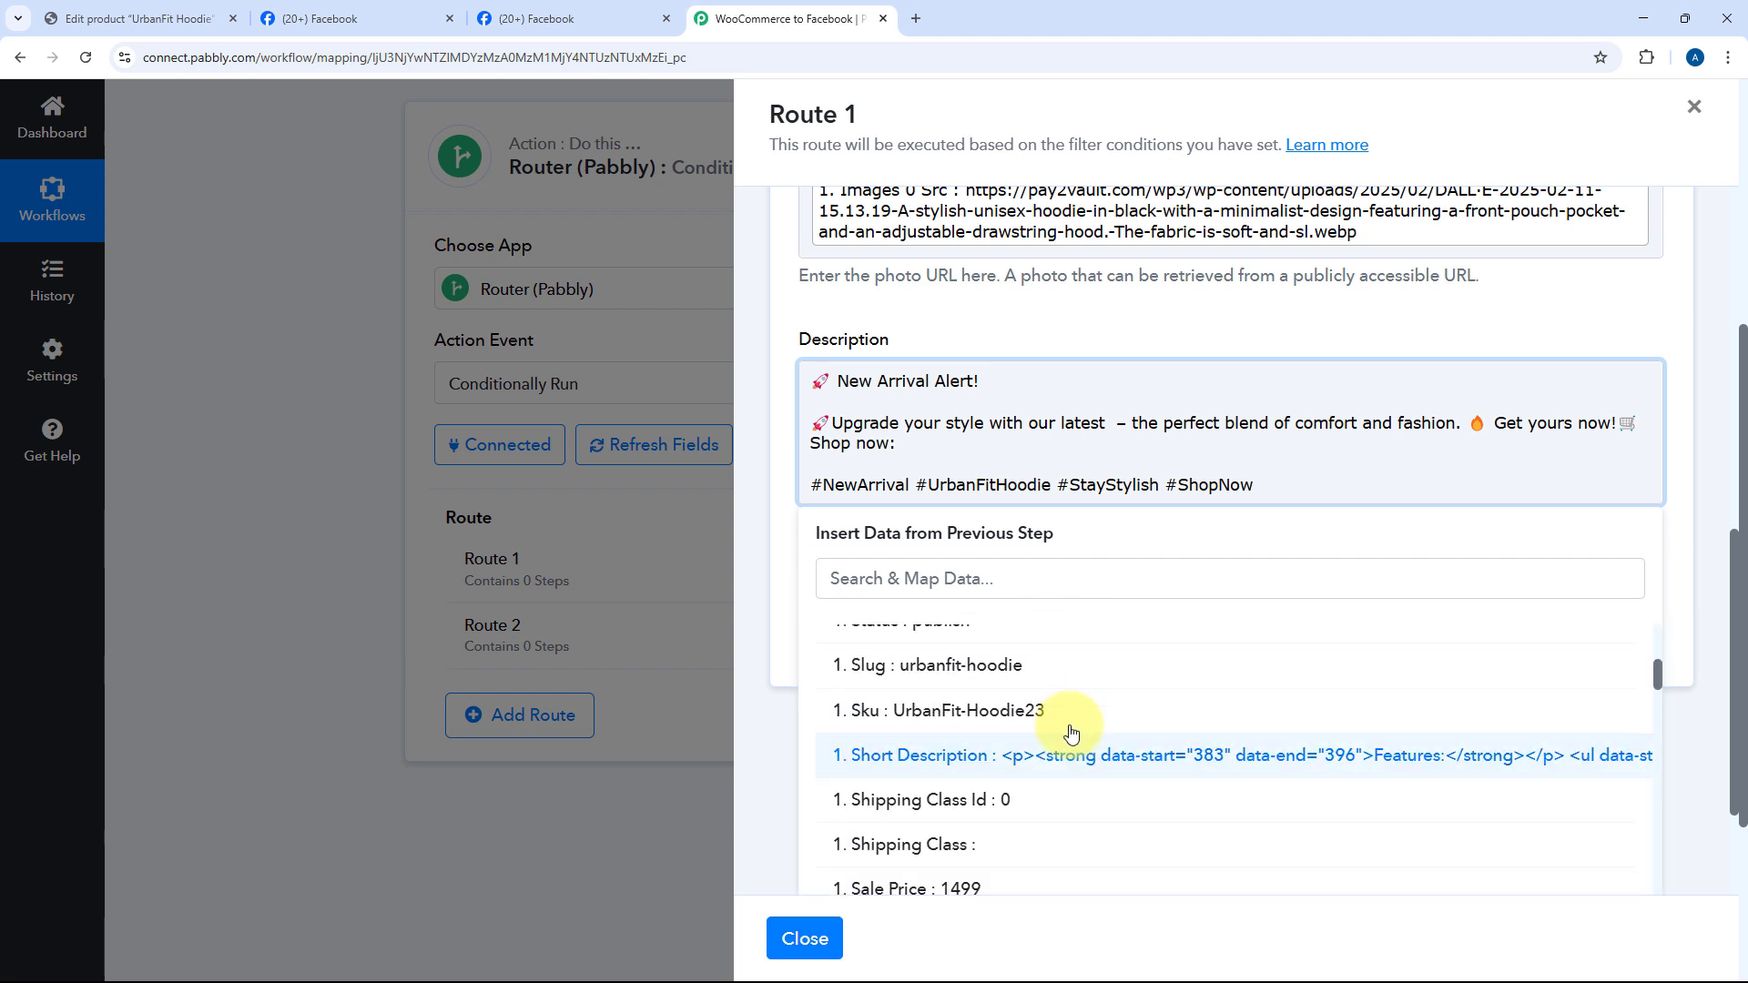
scroll(1072, 732, "down", 10)
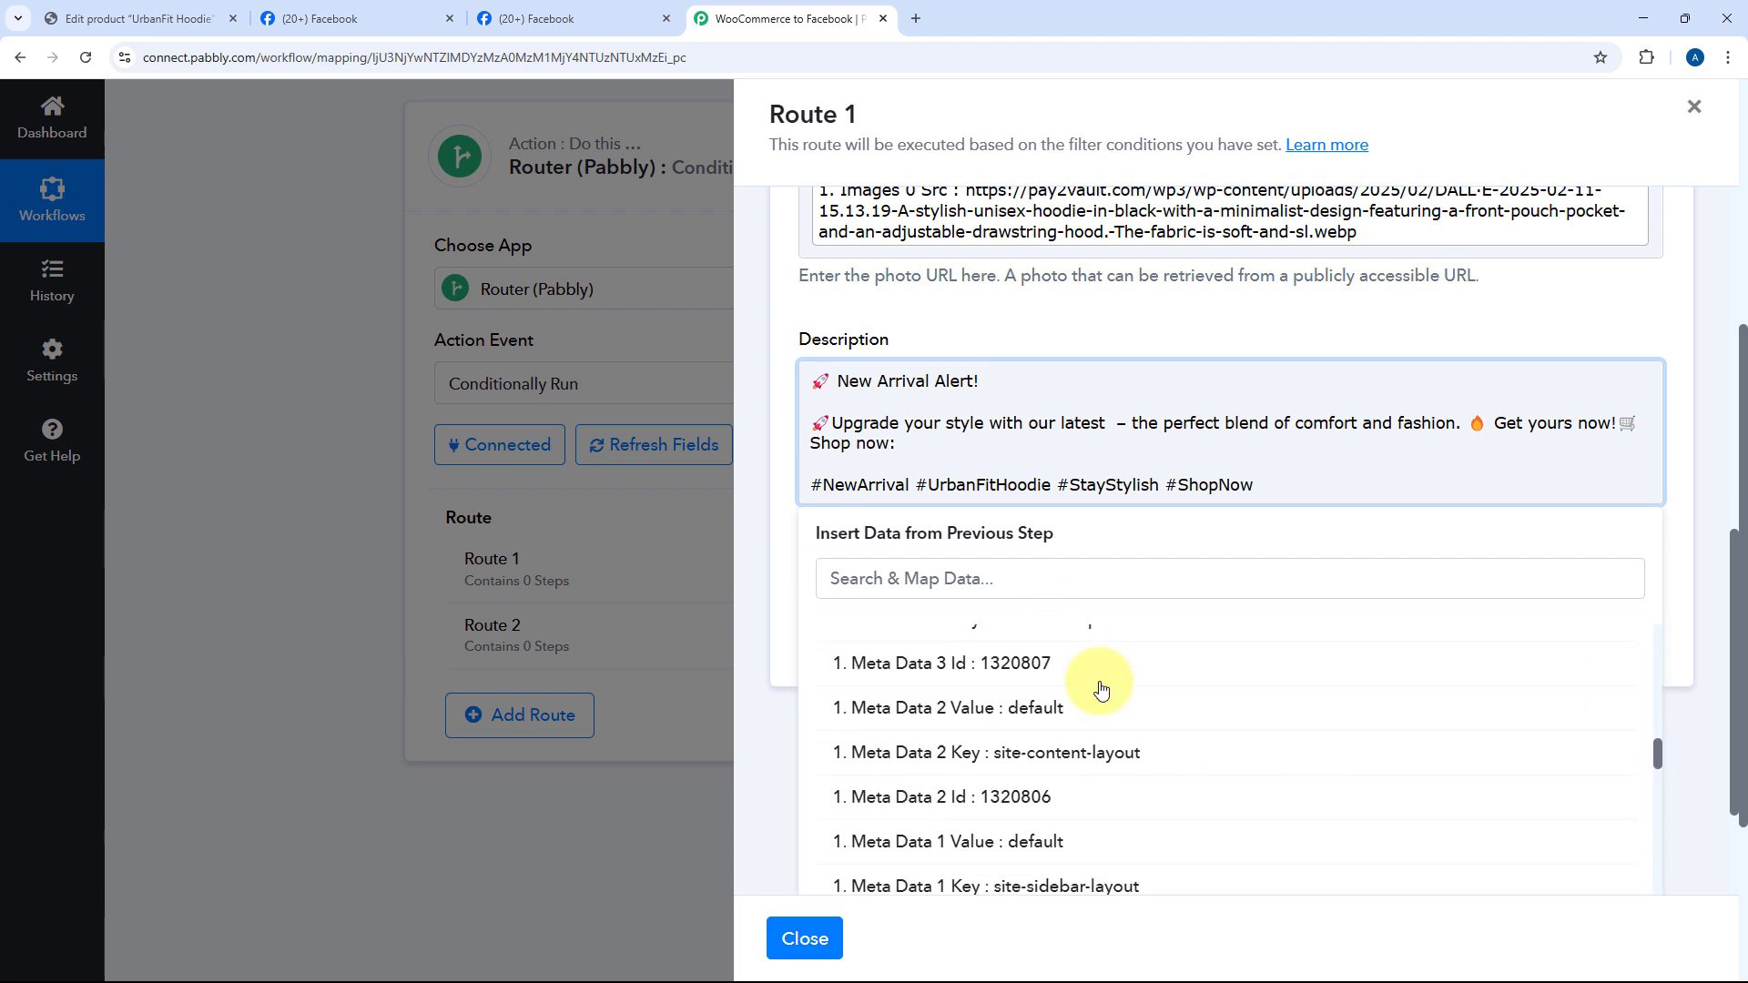
scroll(1101, 690, "down", 7)
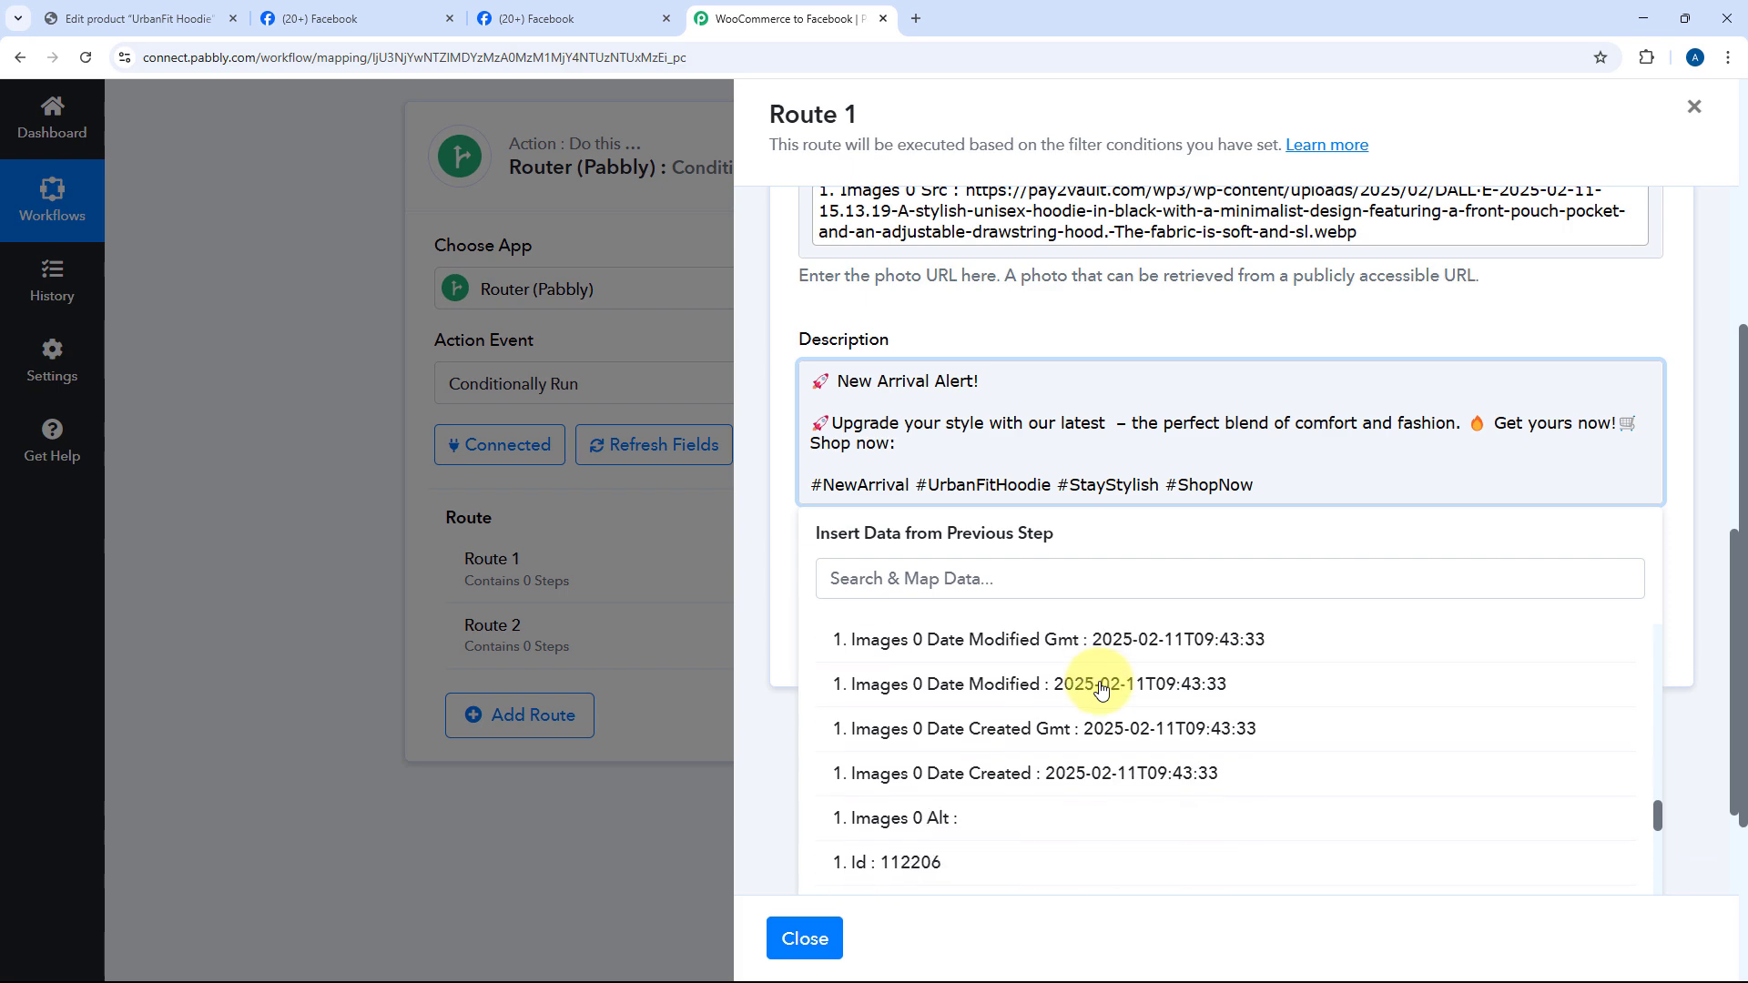
scroll(1101, 689, "down", 8)
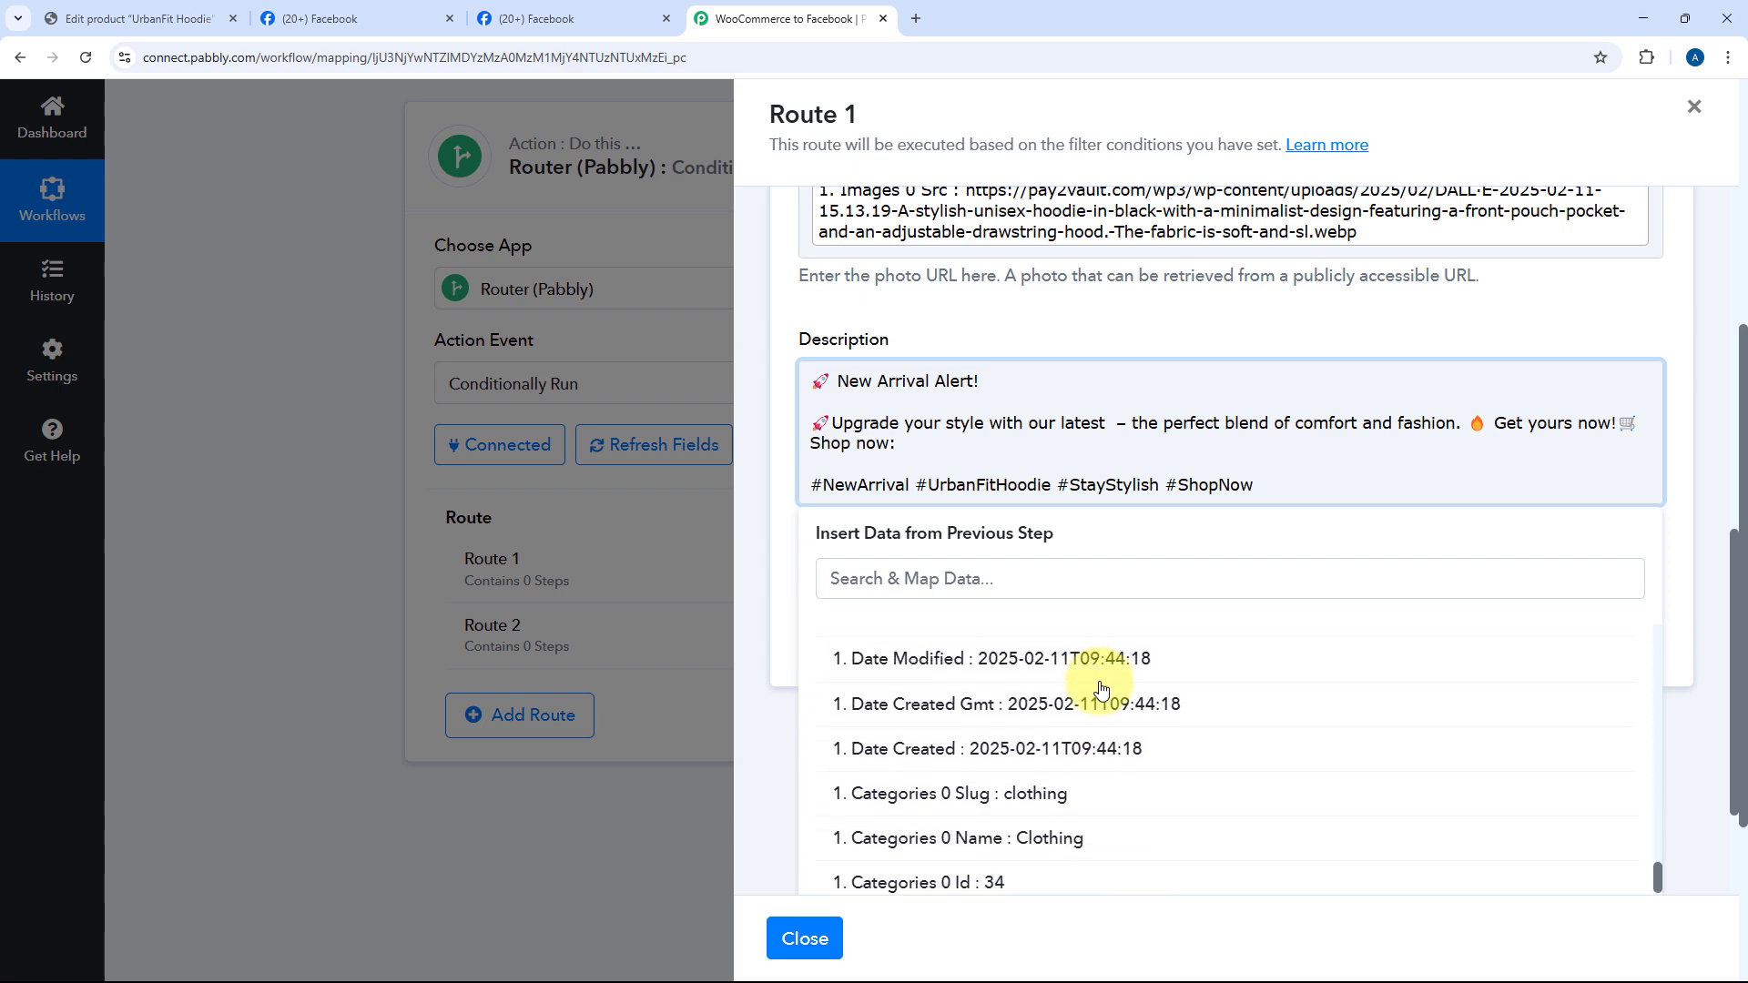
left_click(1041, 576)
type("Name")
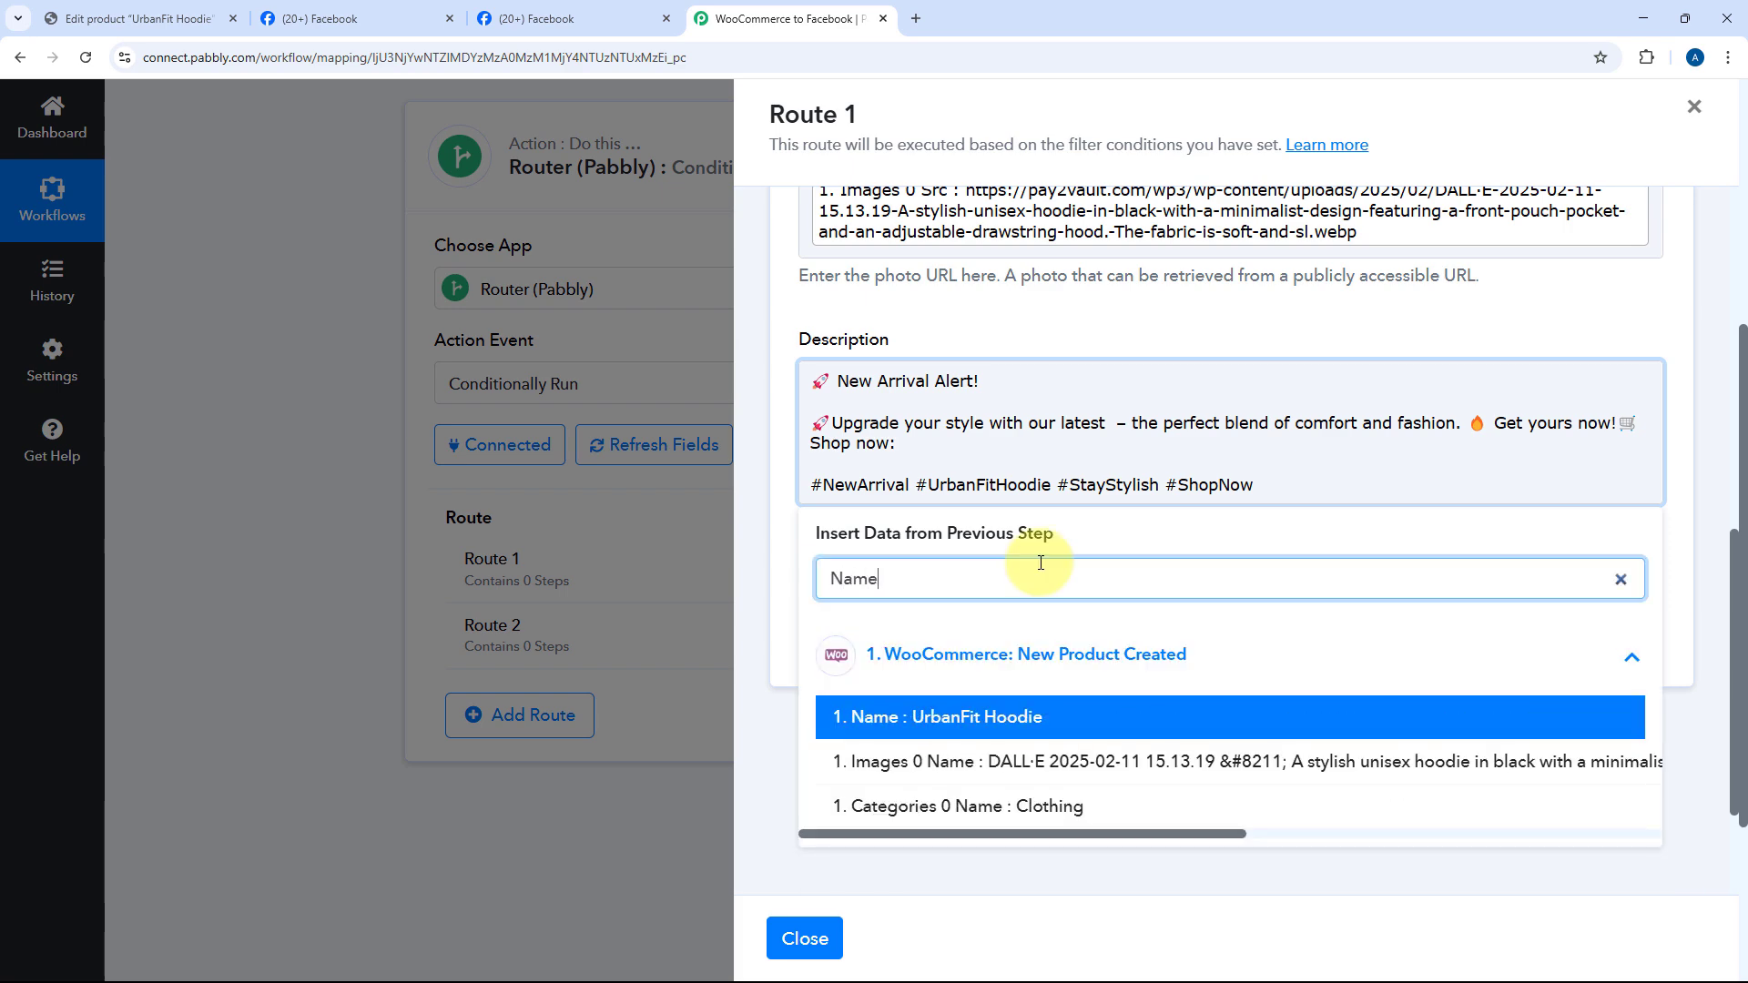
left_click(1058, 717)
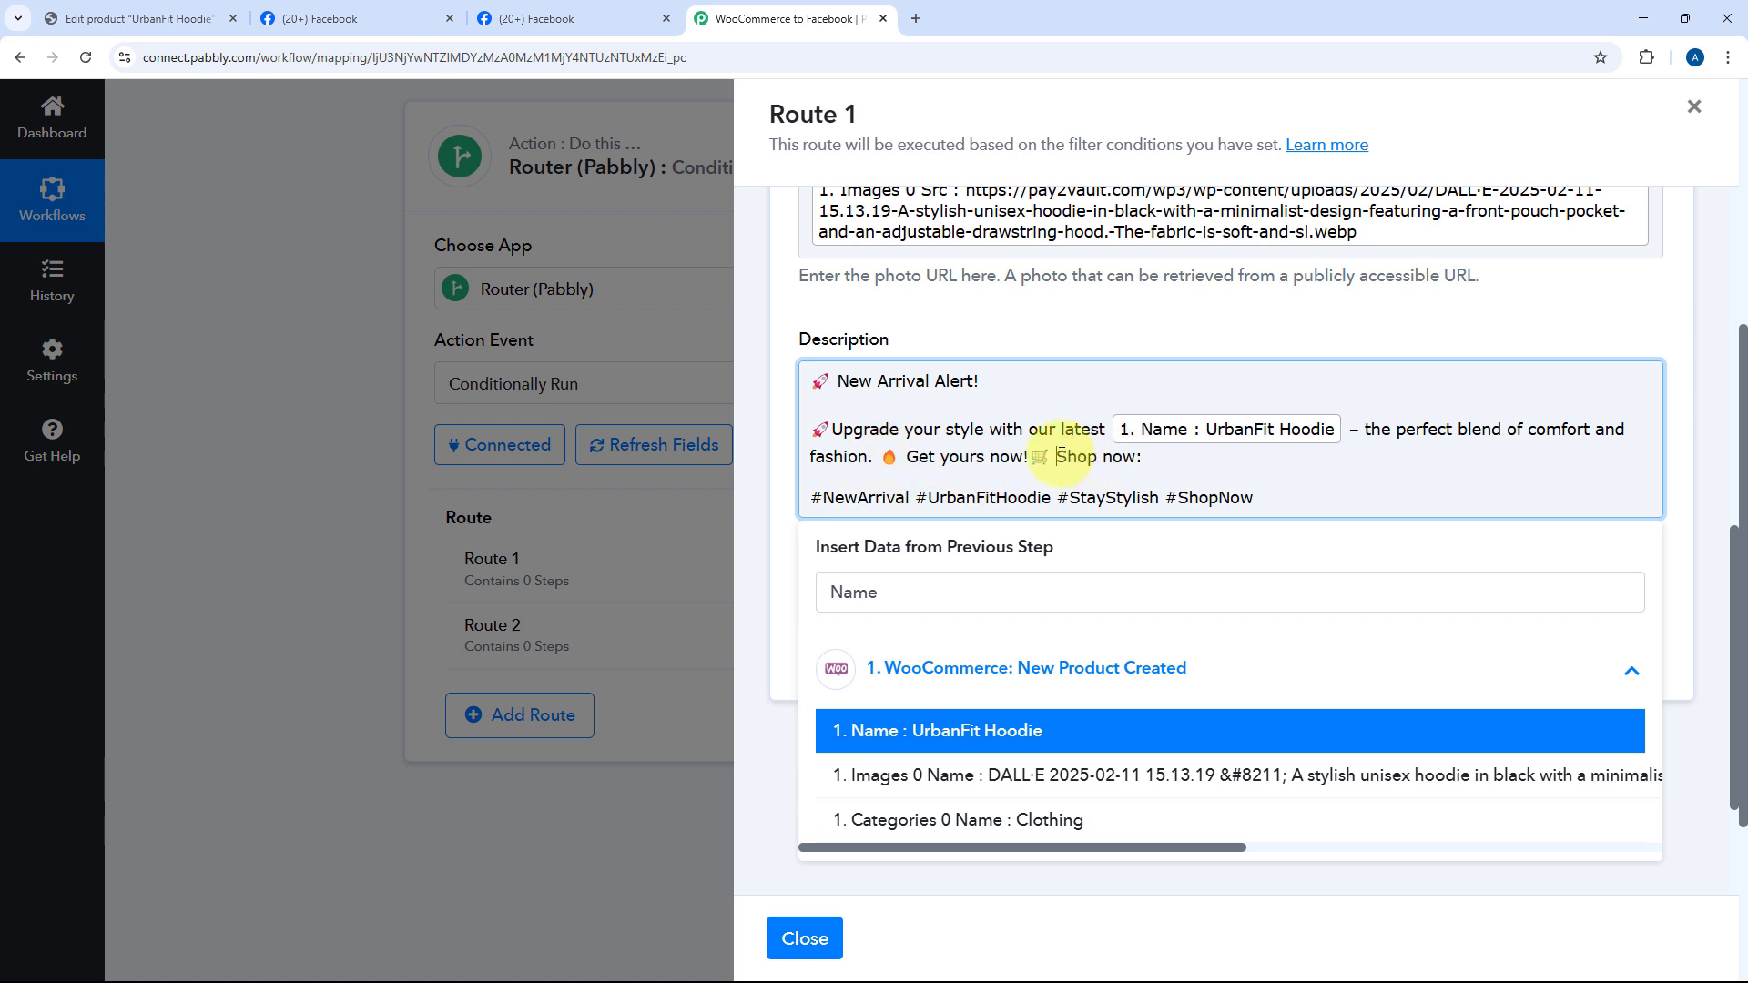
Step: Put the "Shop now:" text on its own line below a blank line, with the cursor after it
left_click(1027, 456)
key("Return")
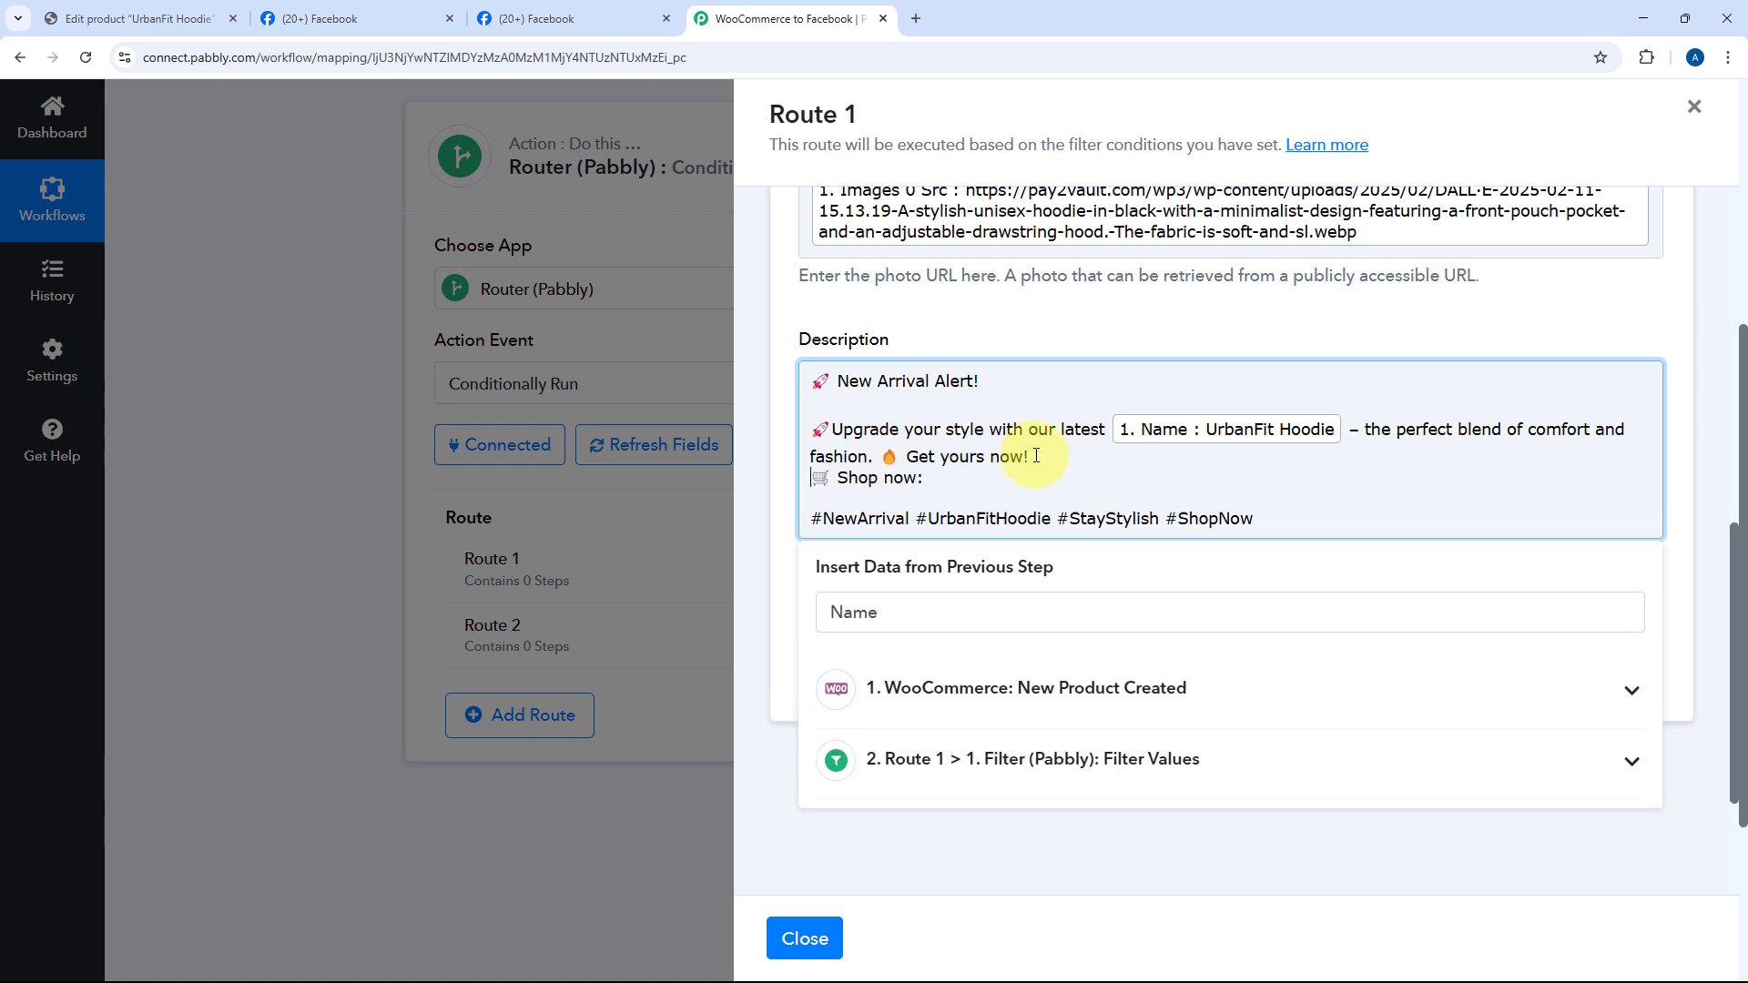
left_click(983, 503)
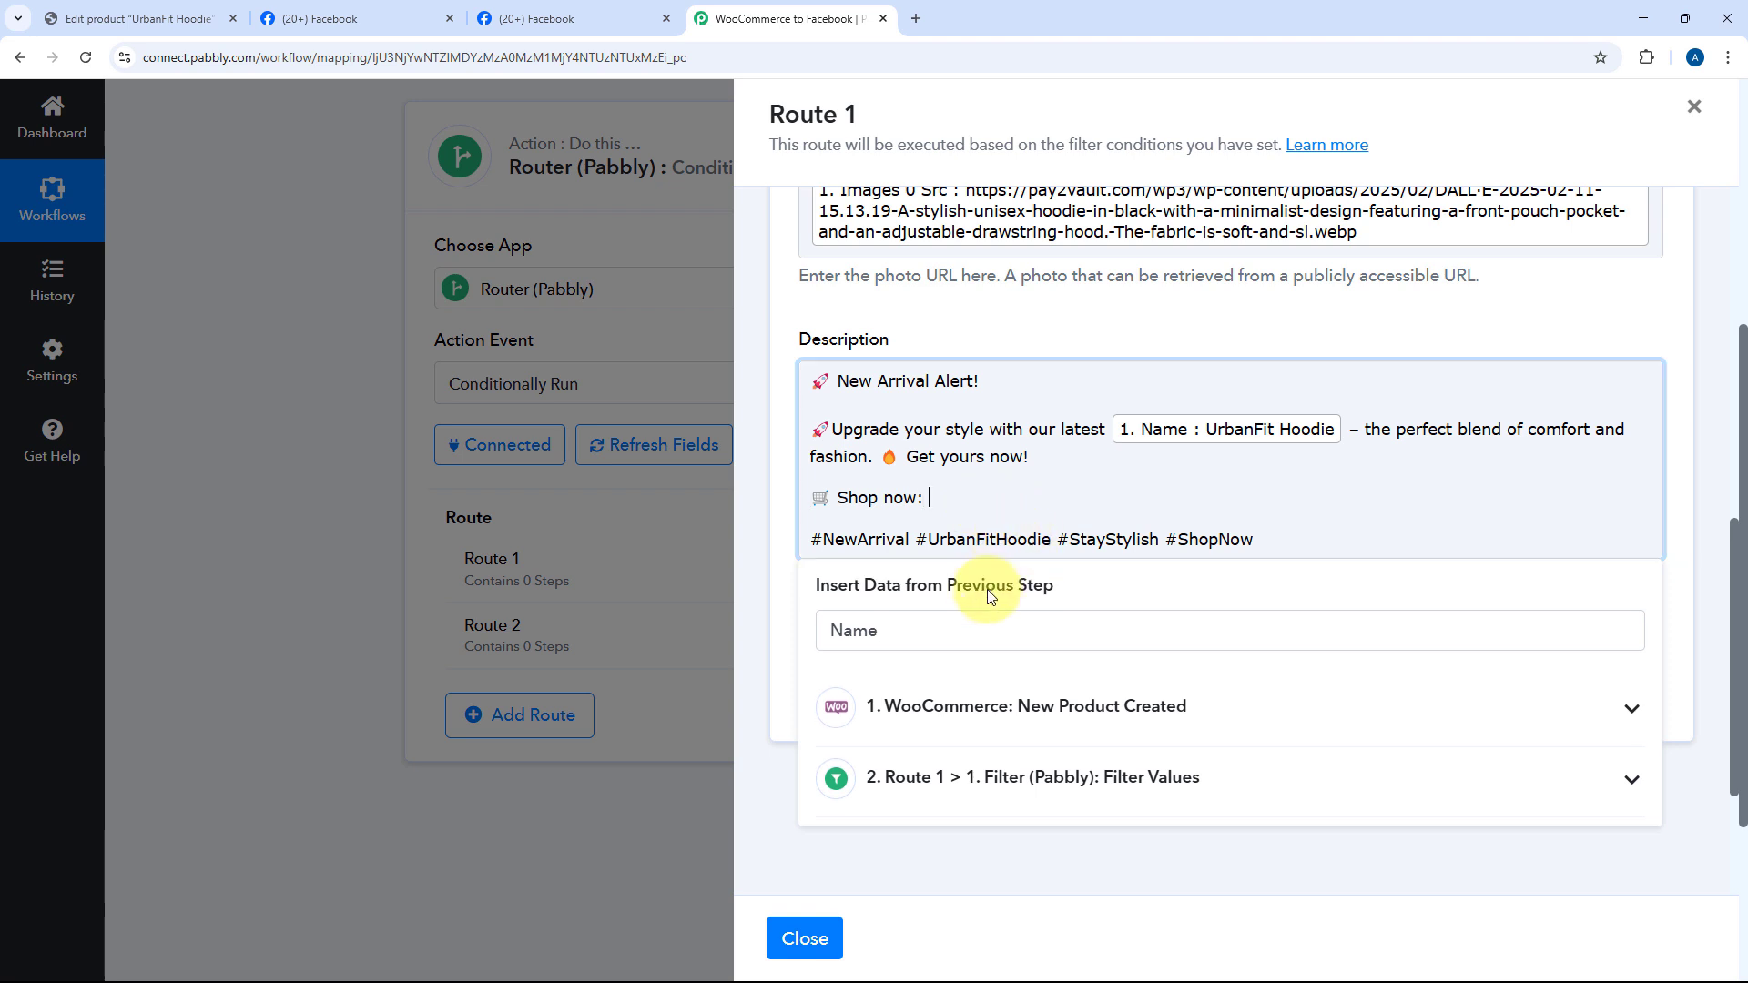
Step: Insert the WooCommerce product Permalink field after "Shop now:" in the photo Description
left_click(969, 628)
key("BackSpace")
key("BackSpace")
key("BackSpace")
key("BackSpace")
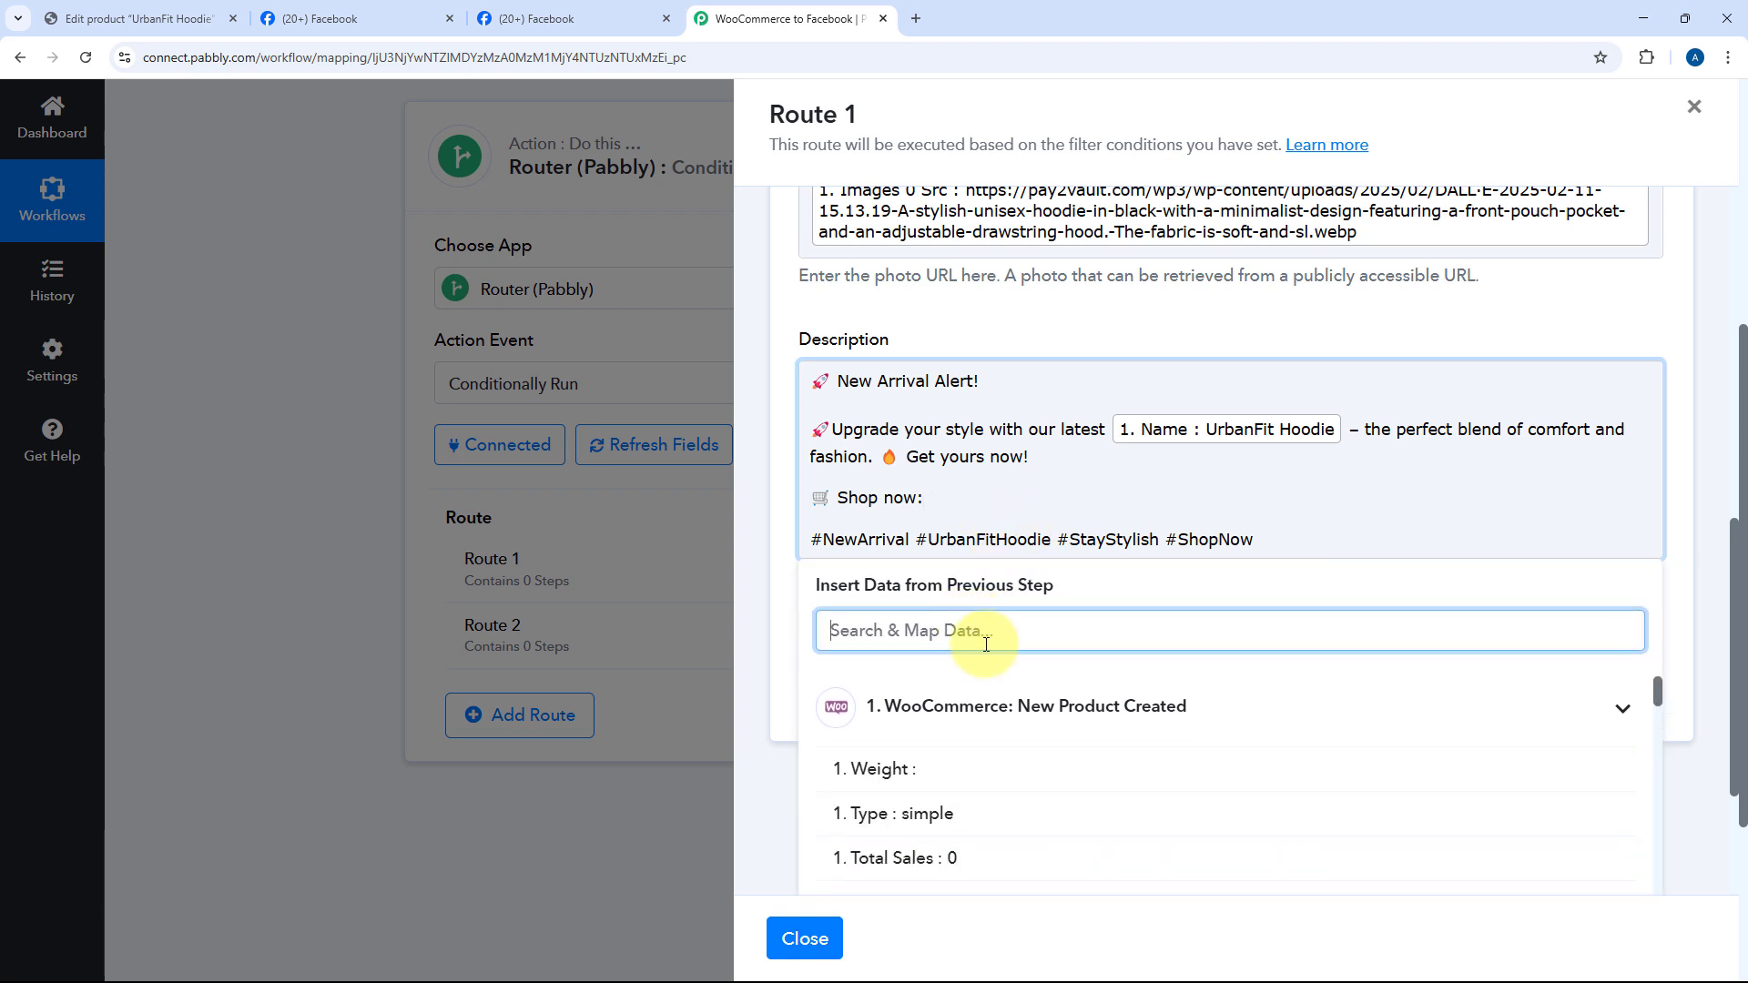
scroll(1026, 719, "down", 4)
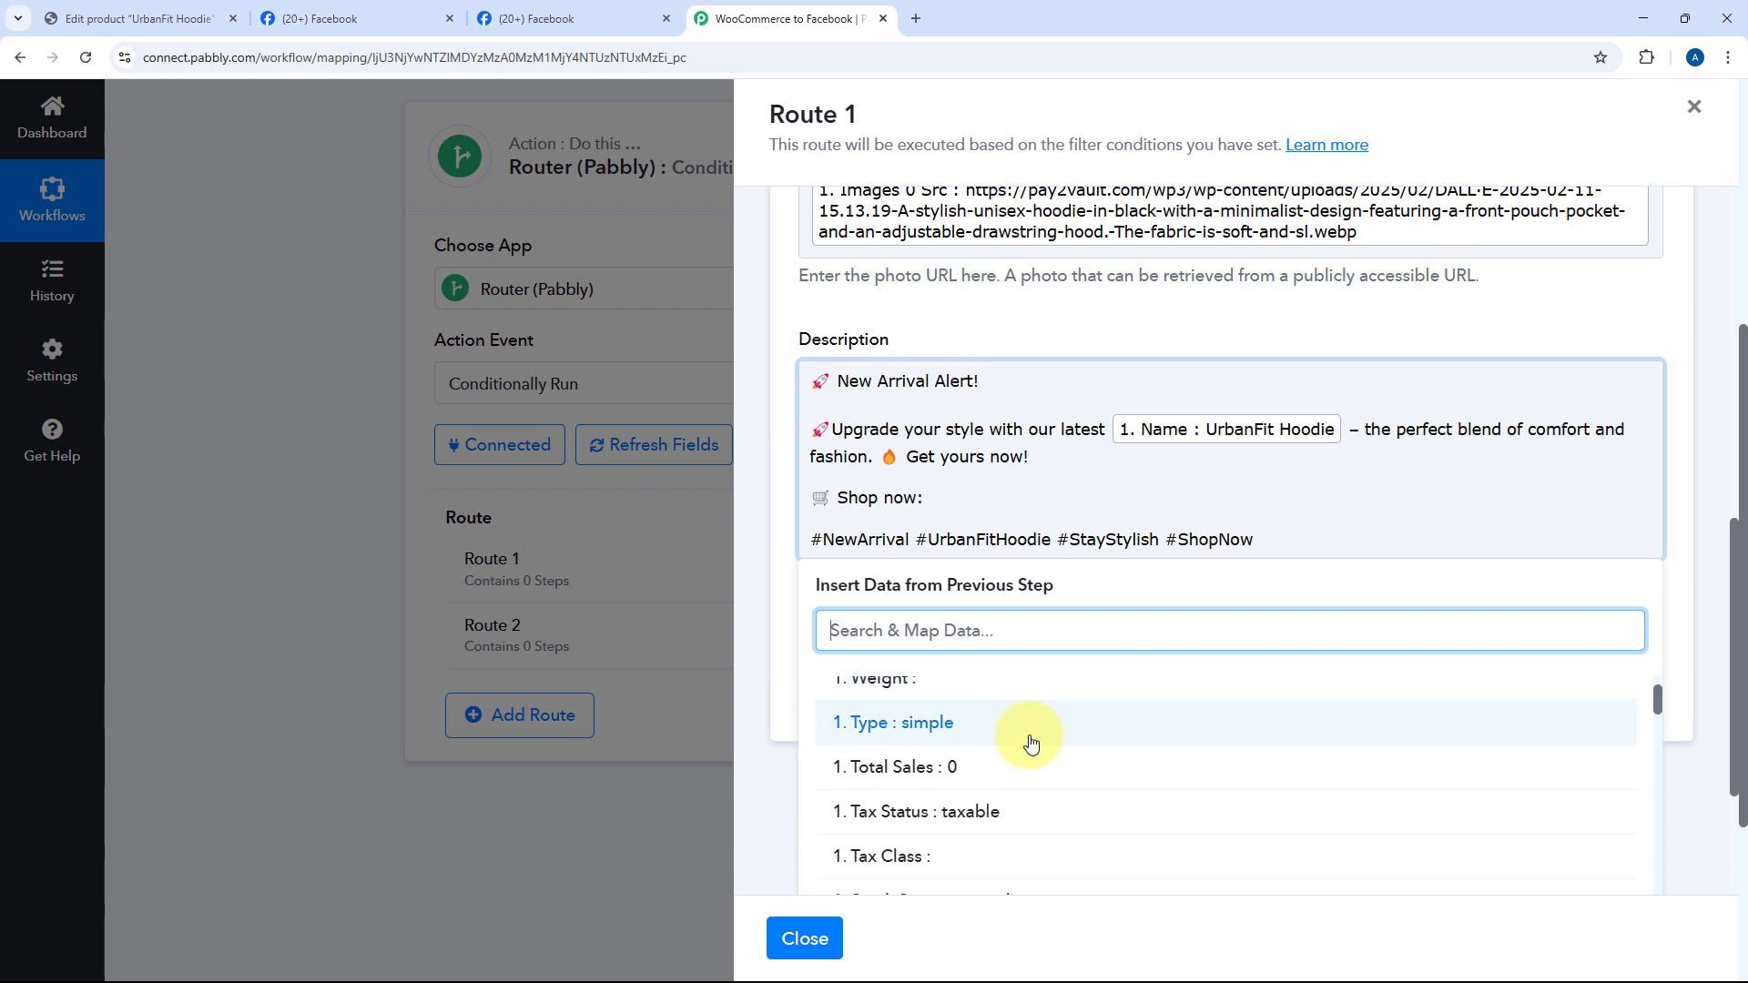
scroll(1033, 736, "down", 6)
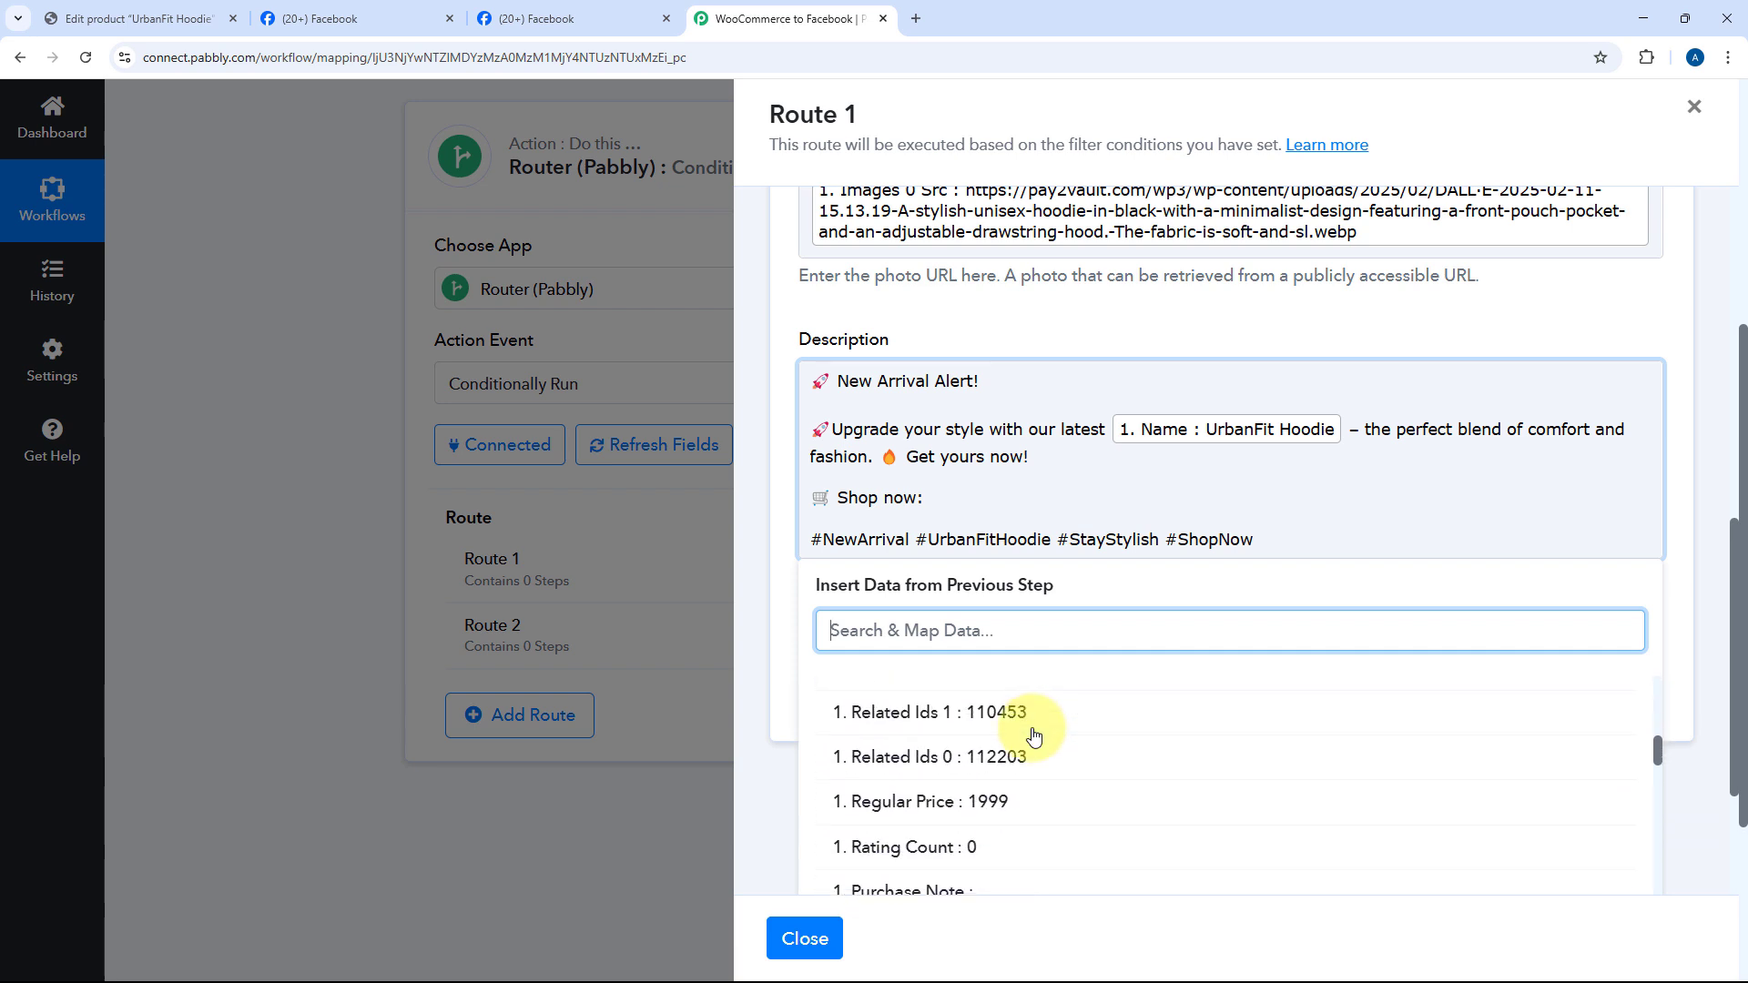
left_click(1007, 796)
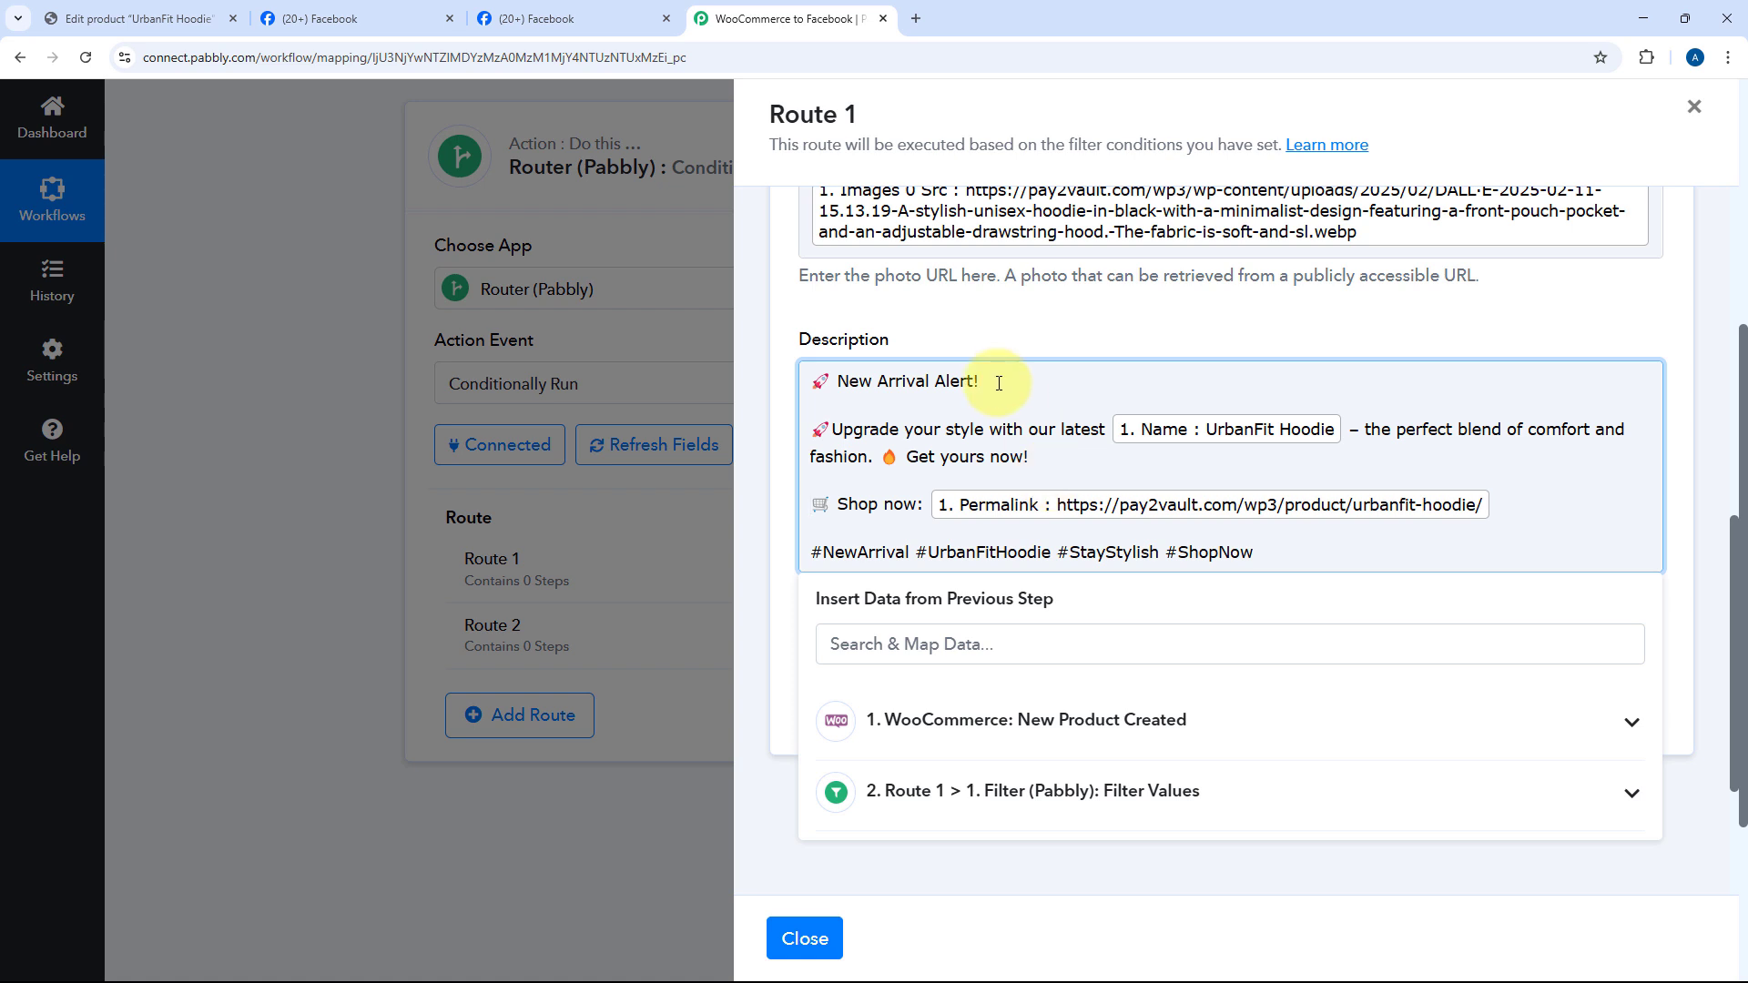
left_click(975, 354)
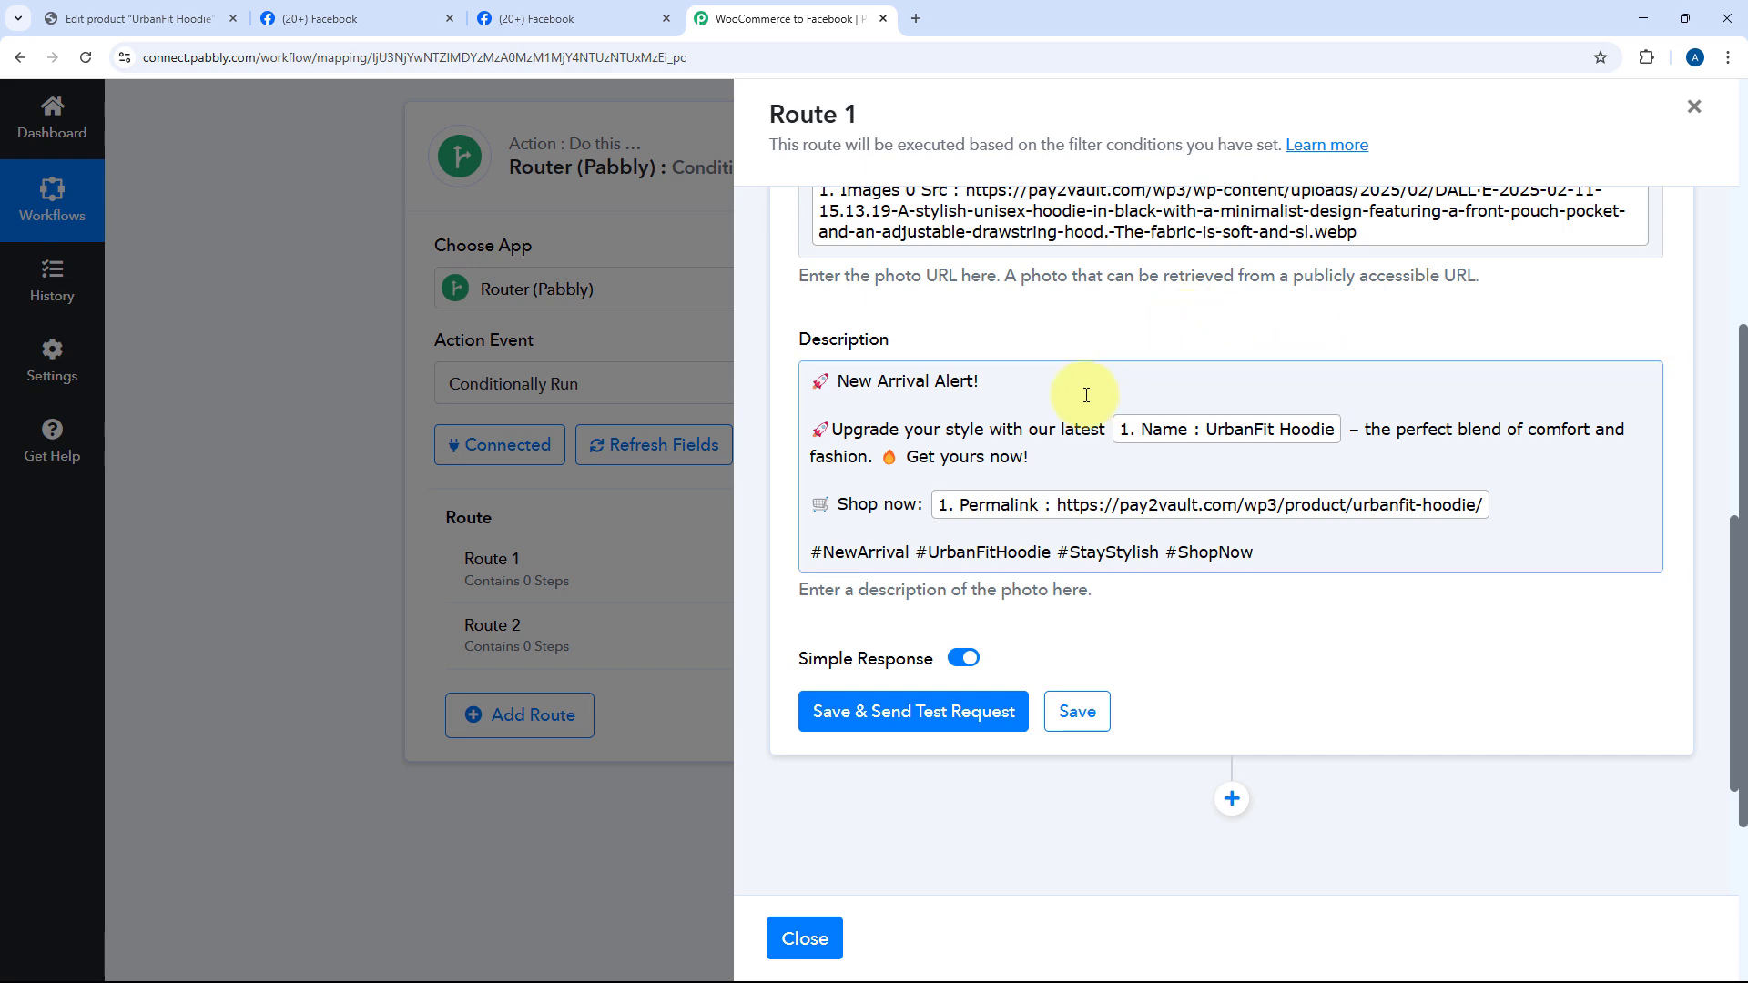
Step: Save the Facebook photo action with a test request and review the received response against the mapped fields
scroll(1087, 395, "up", 2)
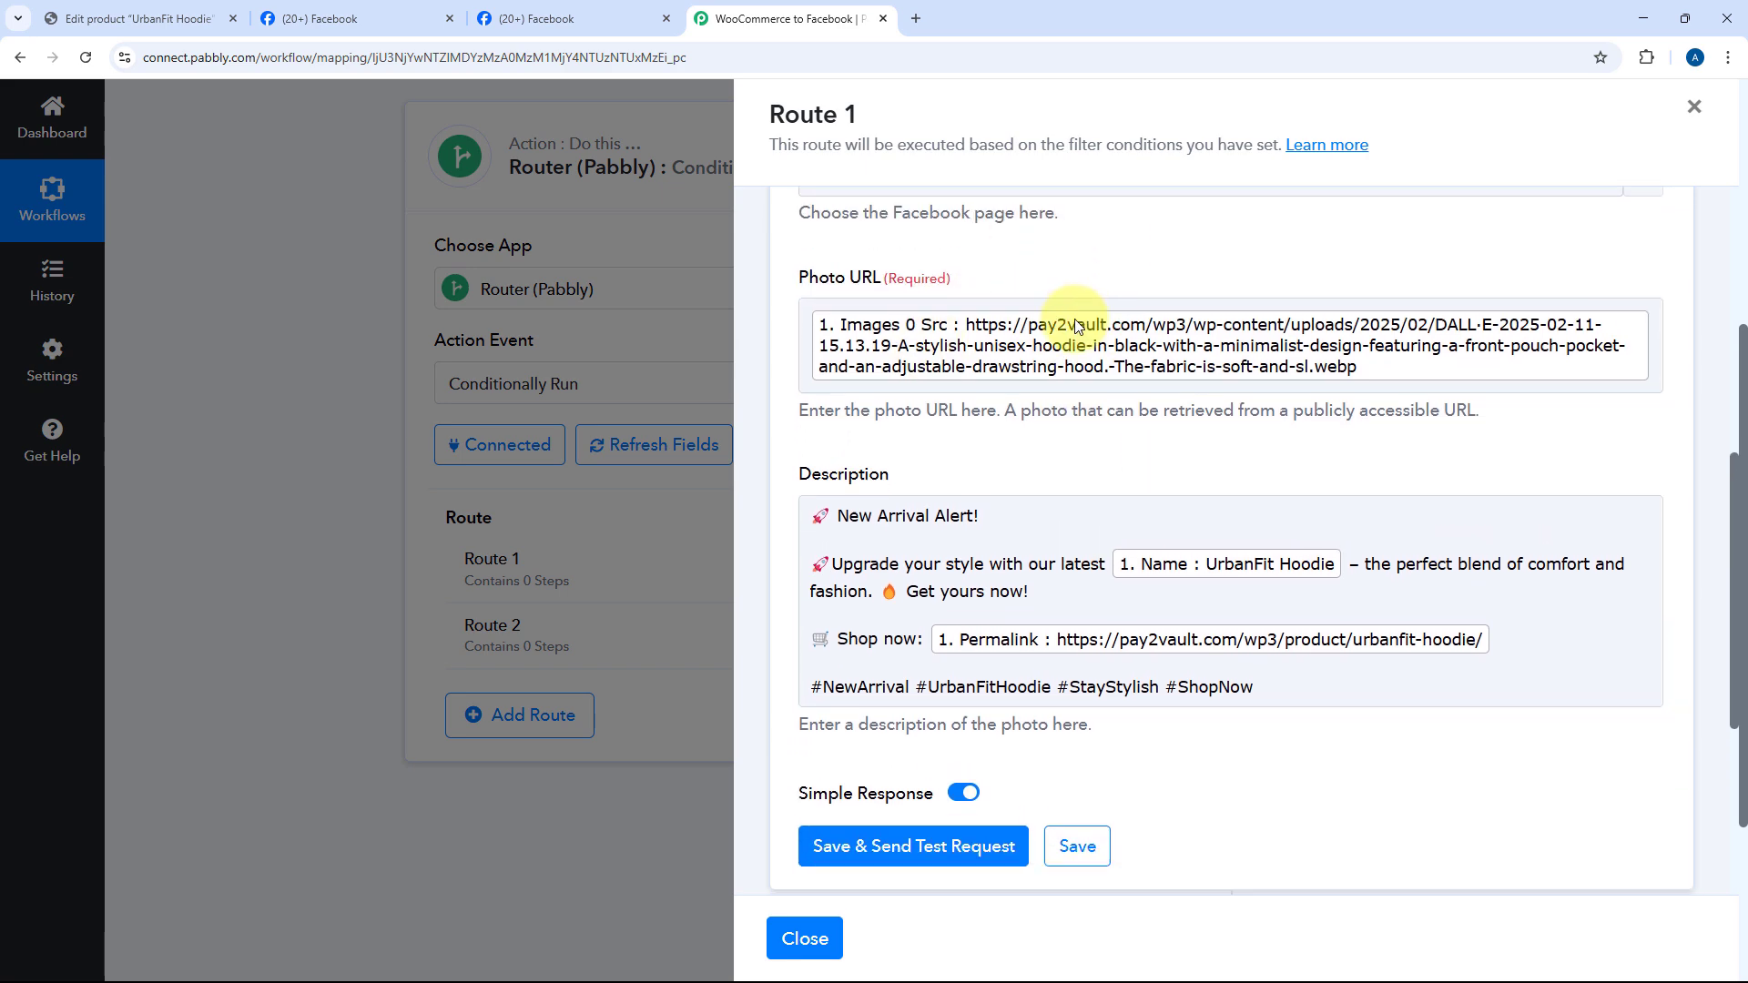
scroll(1075, 325, "down", 3)
left_click(893, 530)
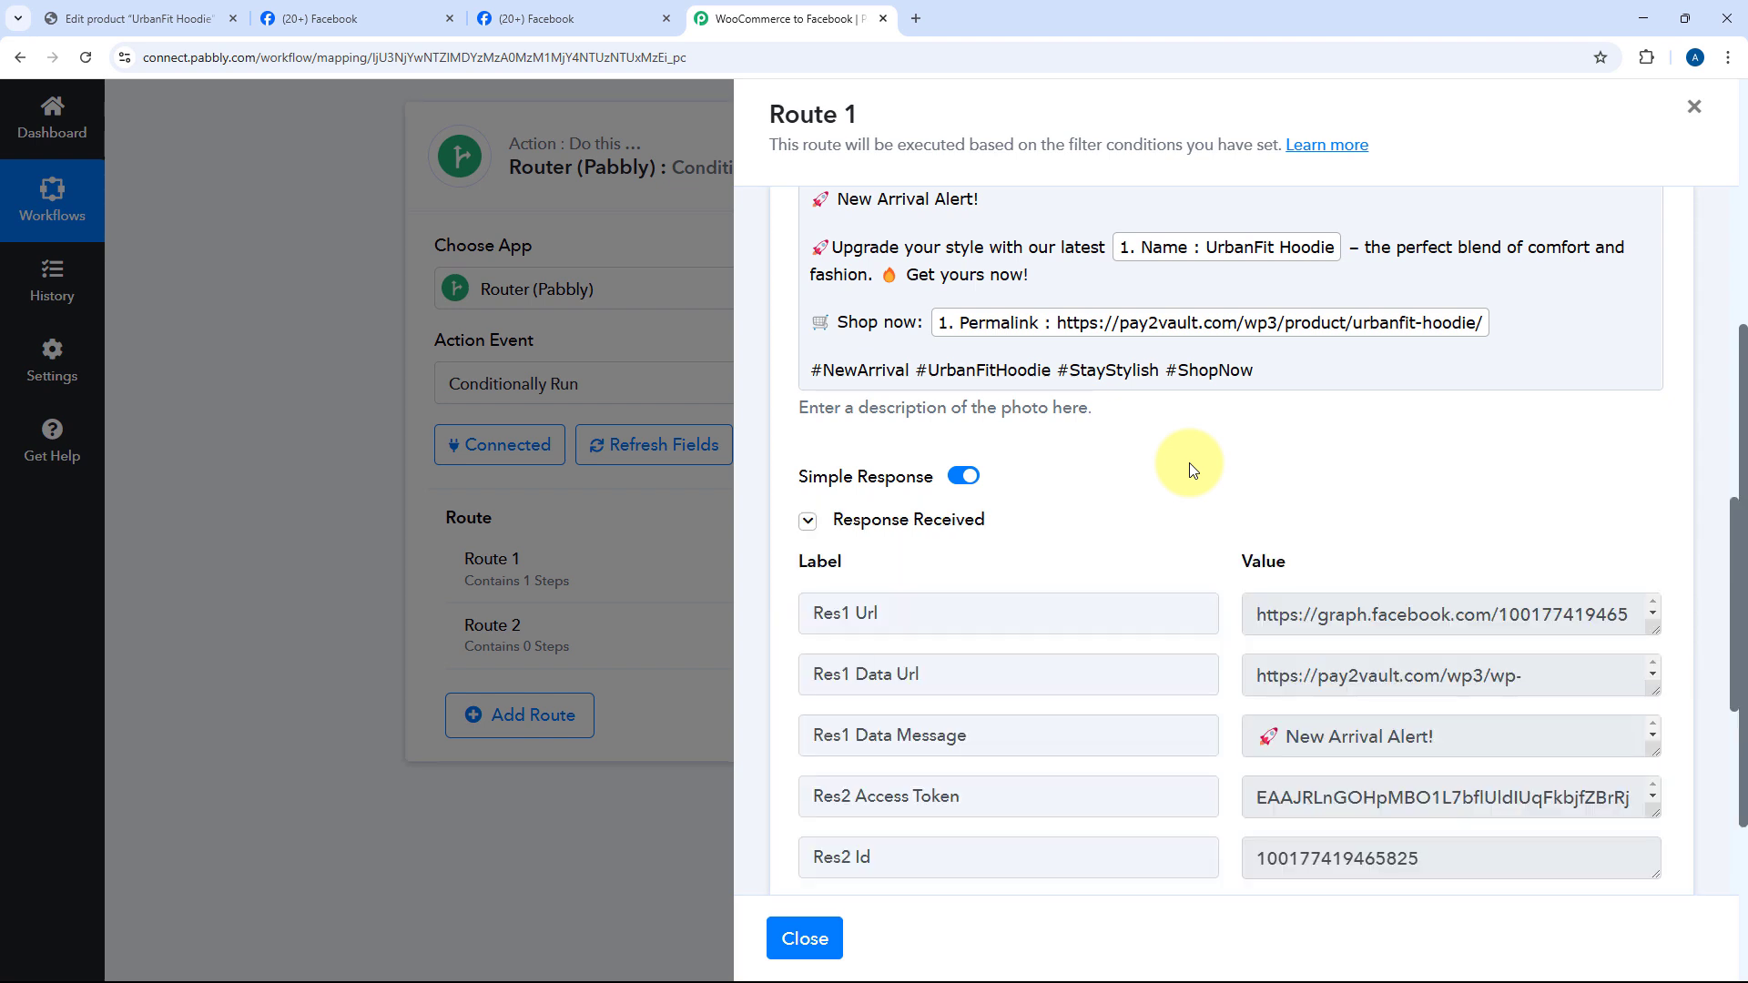
scroll(1189, 469, "down", 2)
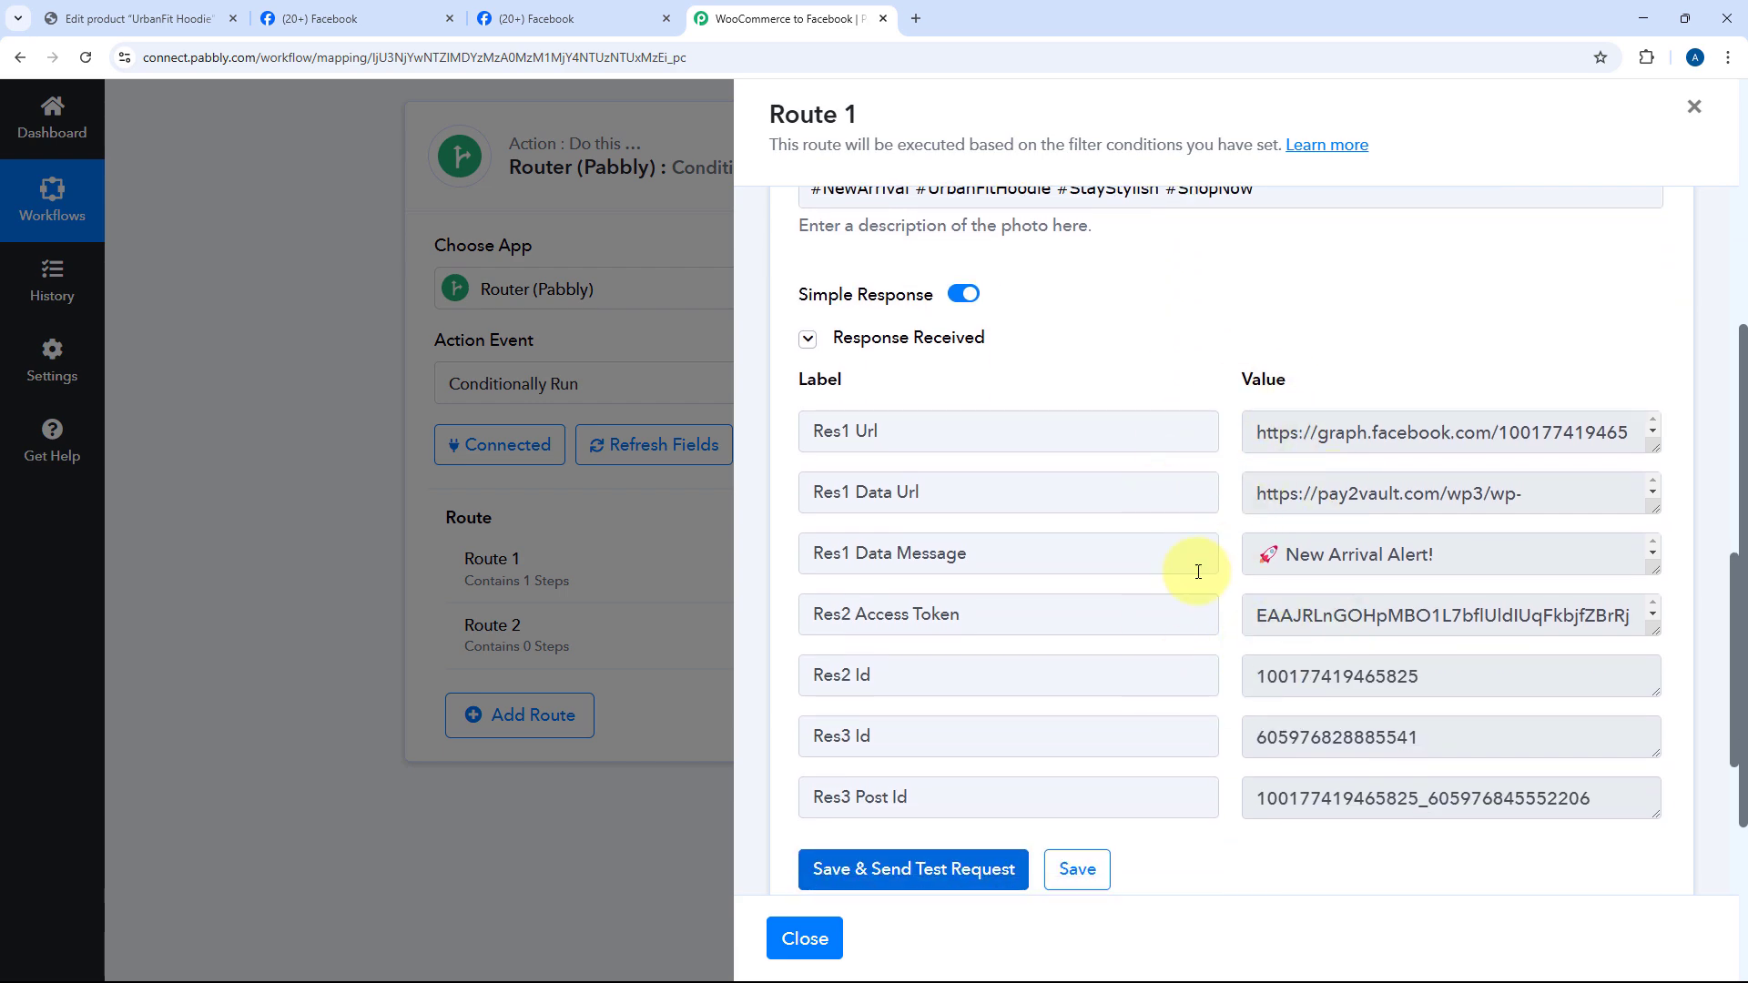
scroll(1233, 554, "up", 5)
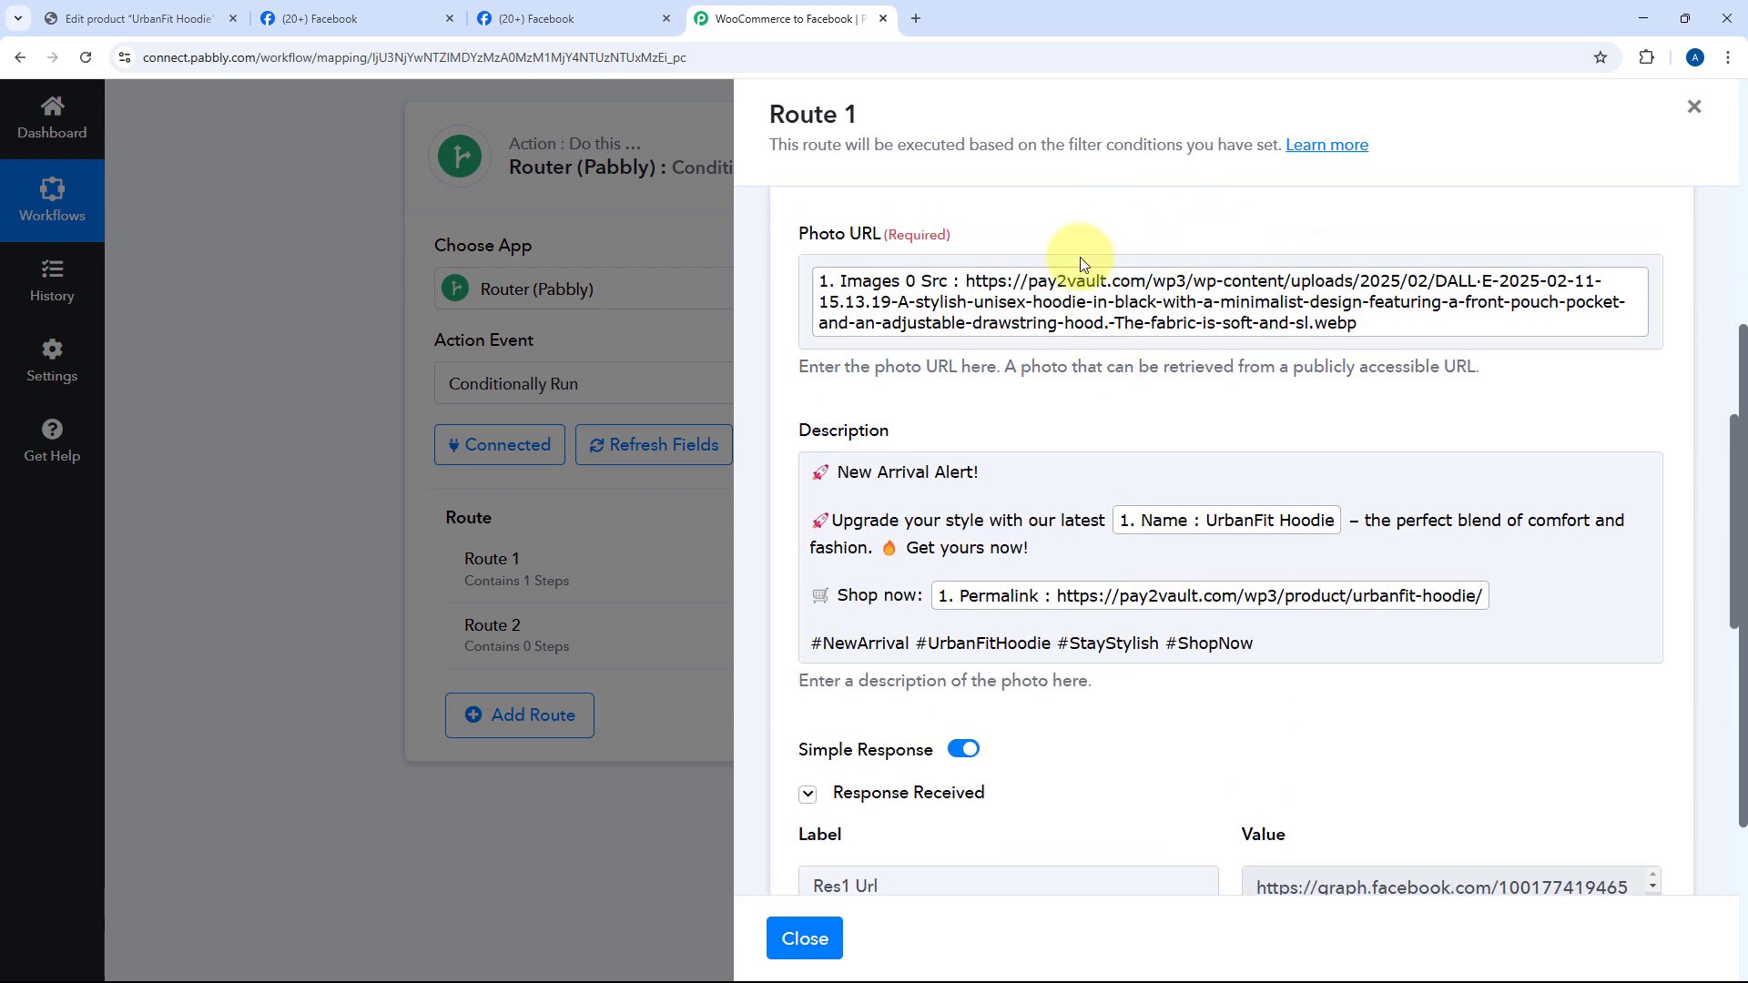
scroll(1120, 273, "down", 2)
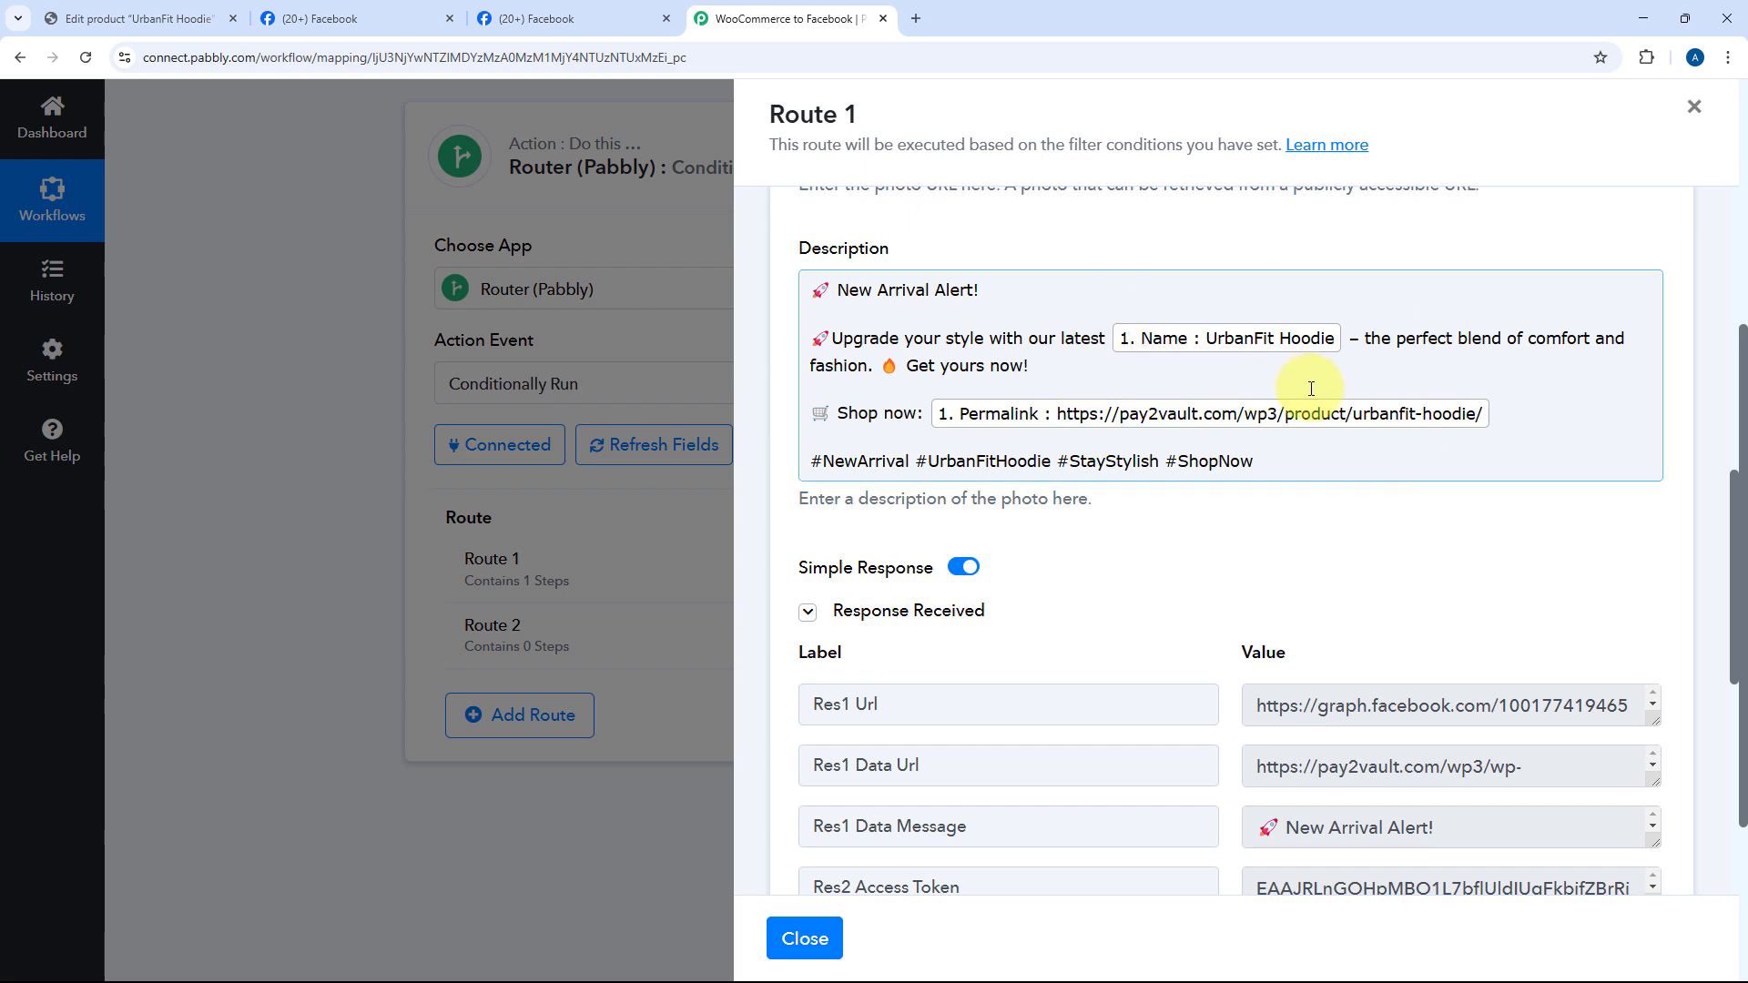
Step: Switch to Facebook, reload the Divine Glamour page and check the new hoodie post's text, photo and shop link
left_click(368, 11)
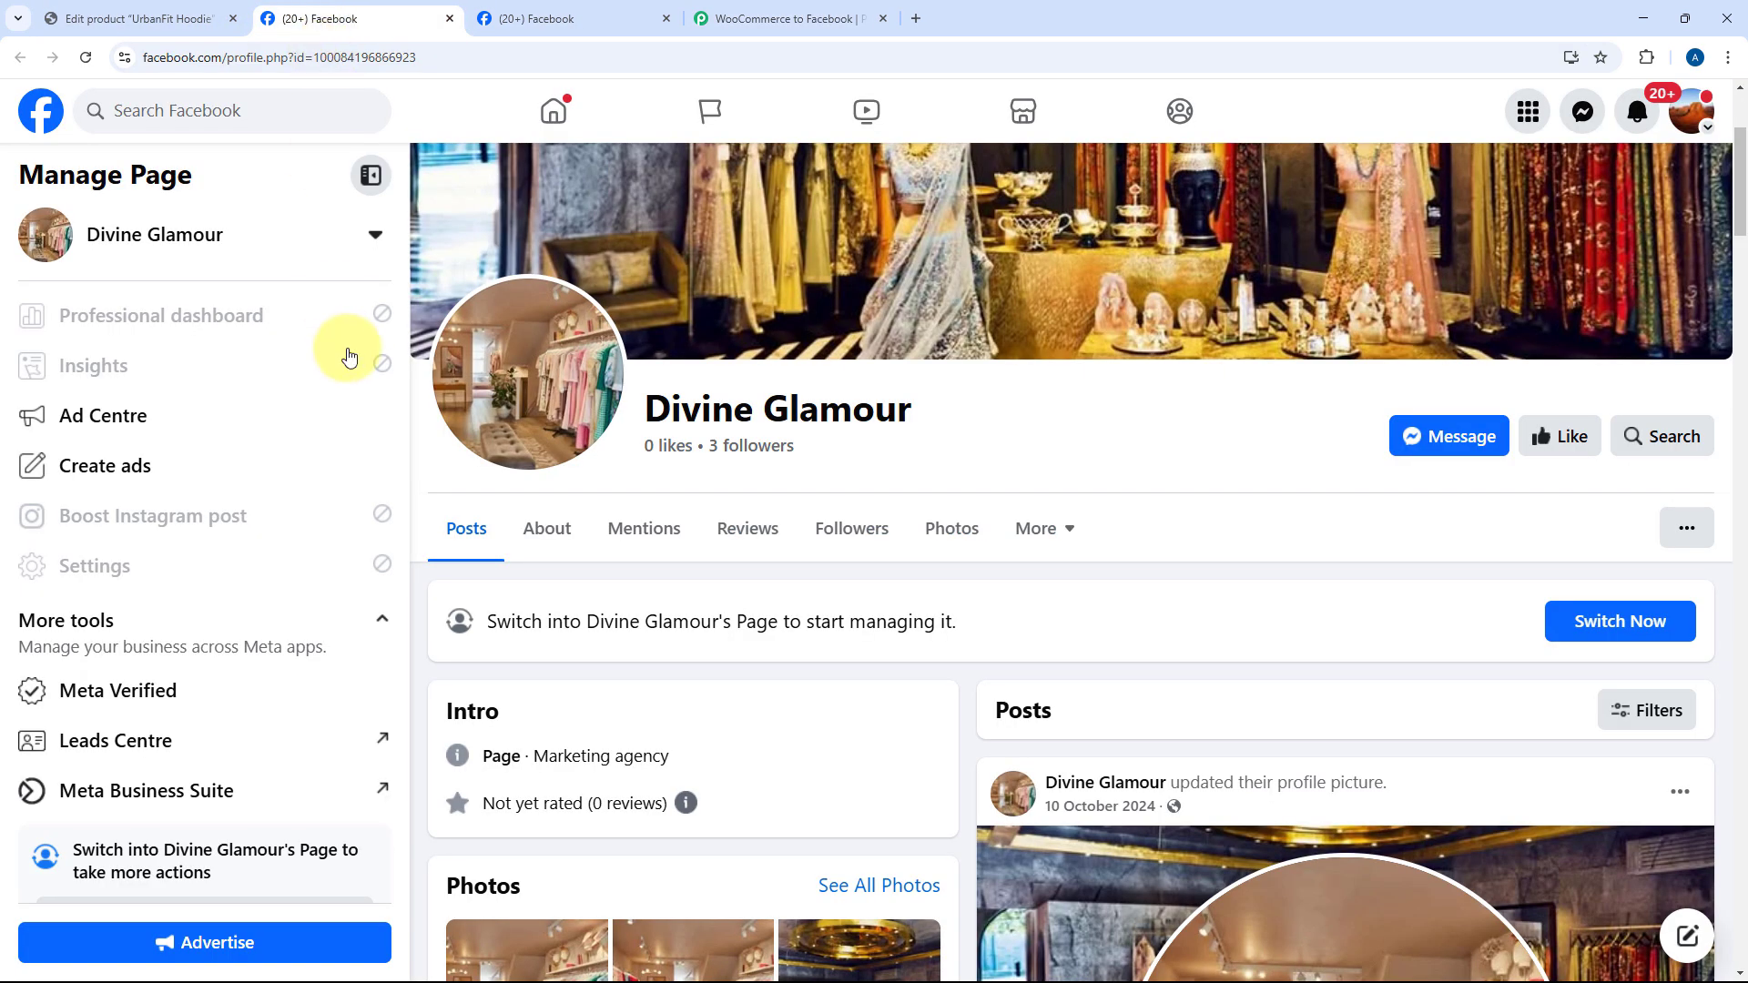
left_click(85, 58)
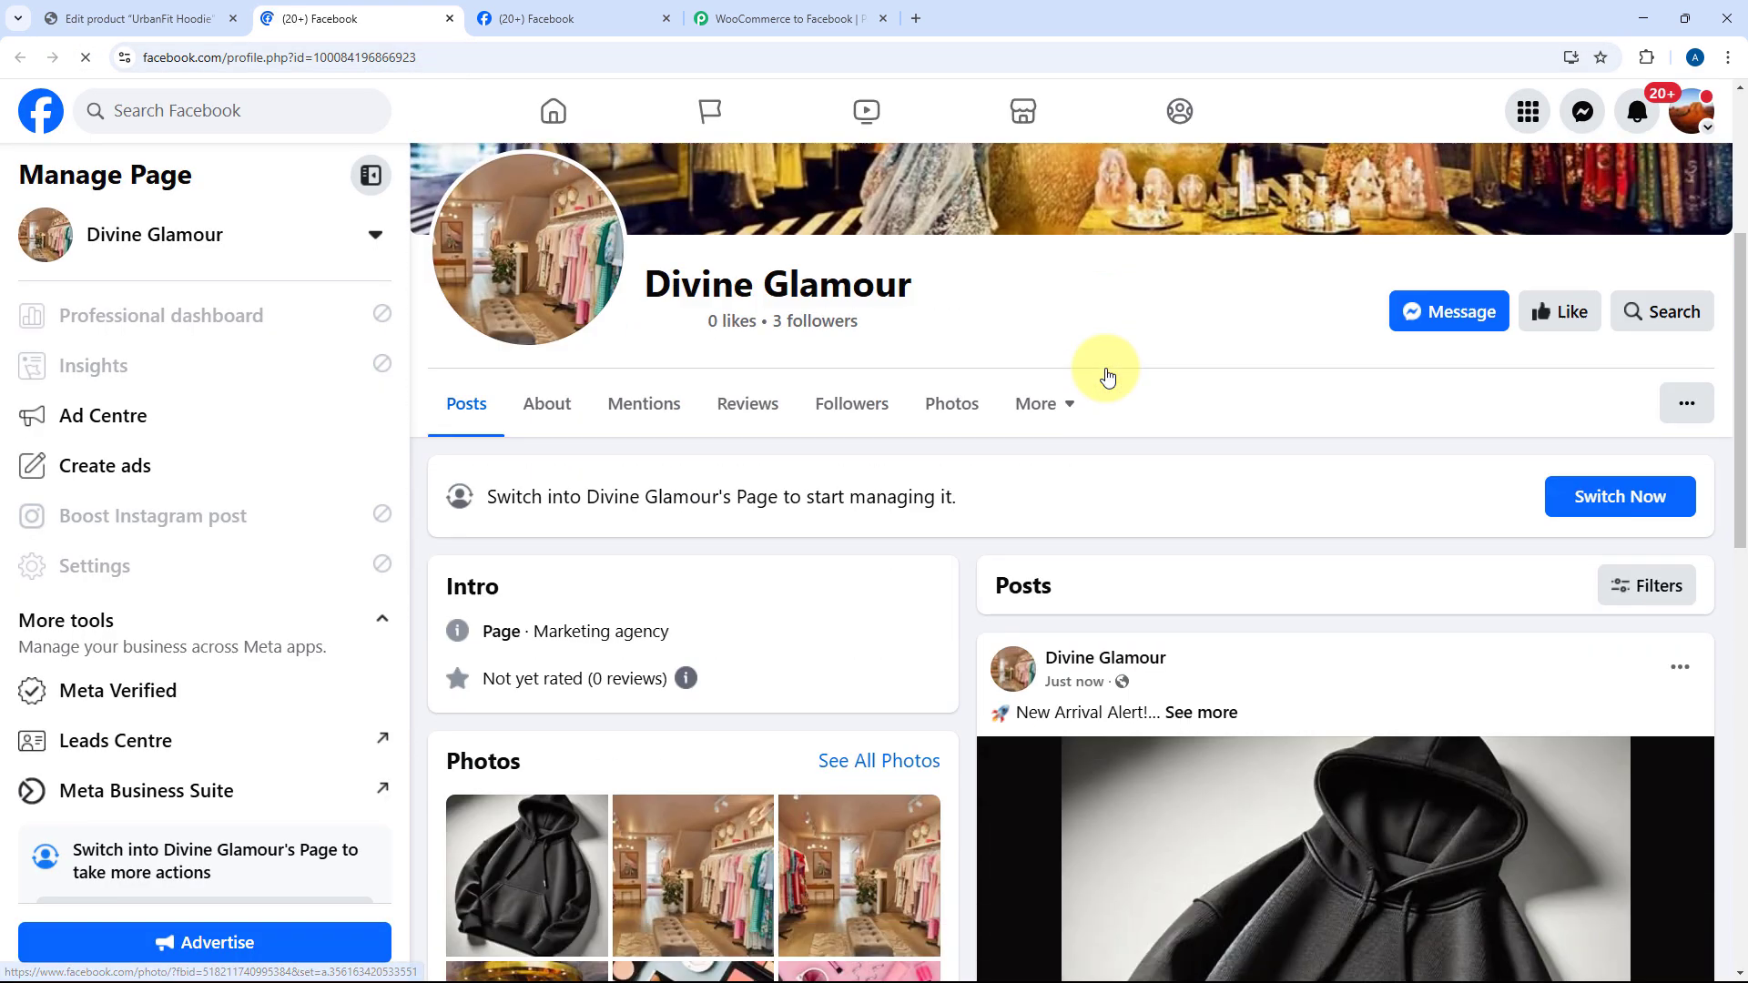
scroll(1107, 376, "down", 2)
left_click(1220, 559)
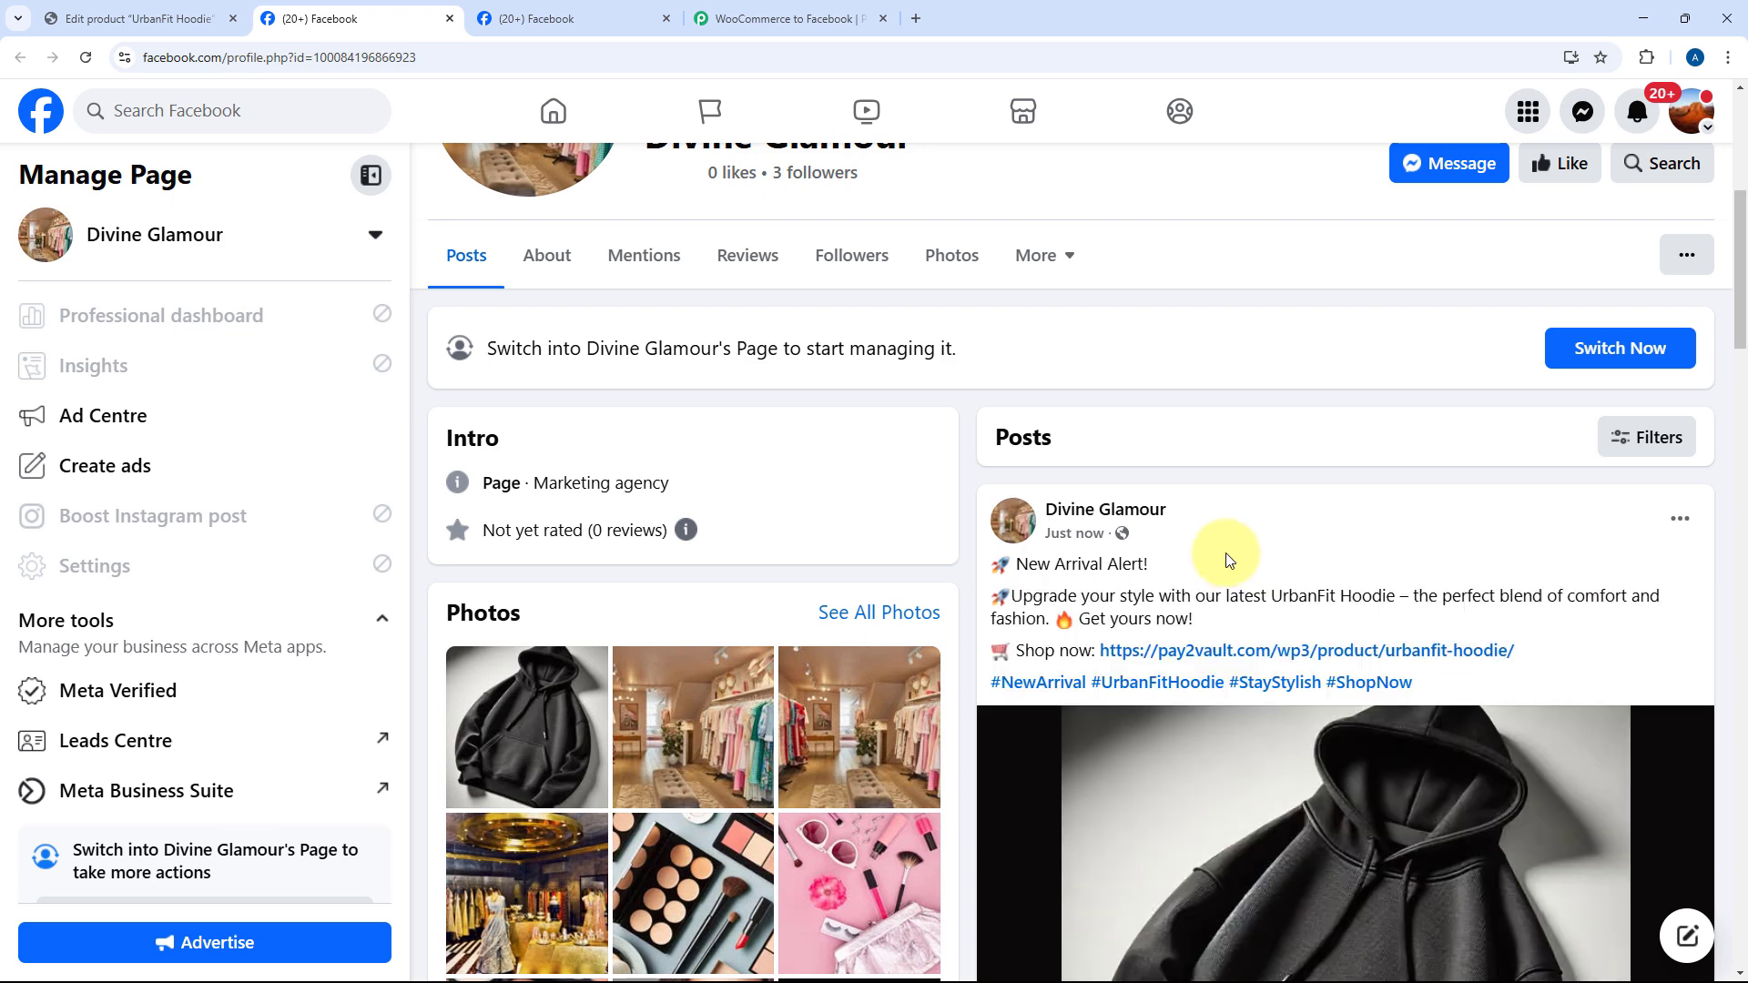
scroll(1039, 391, "down", 2)
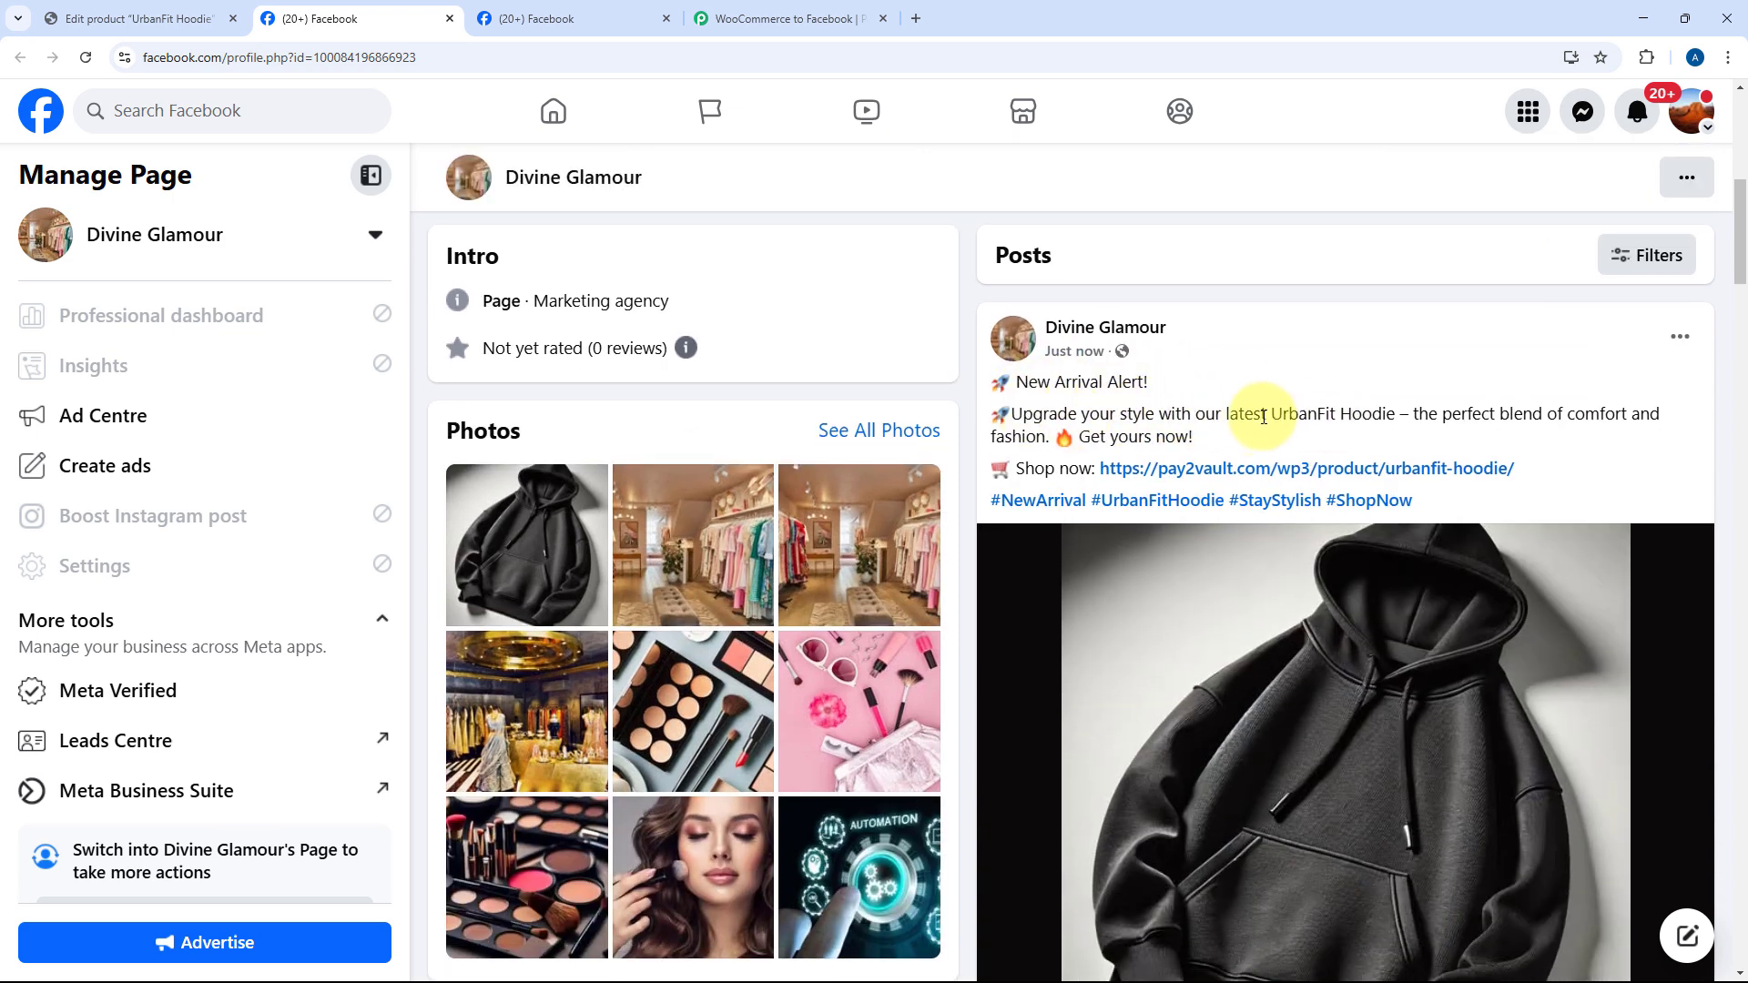
left_click_drag(1273, 414, 1193, 442)
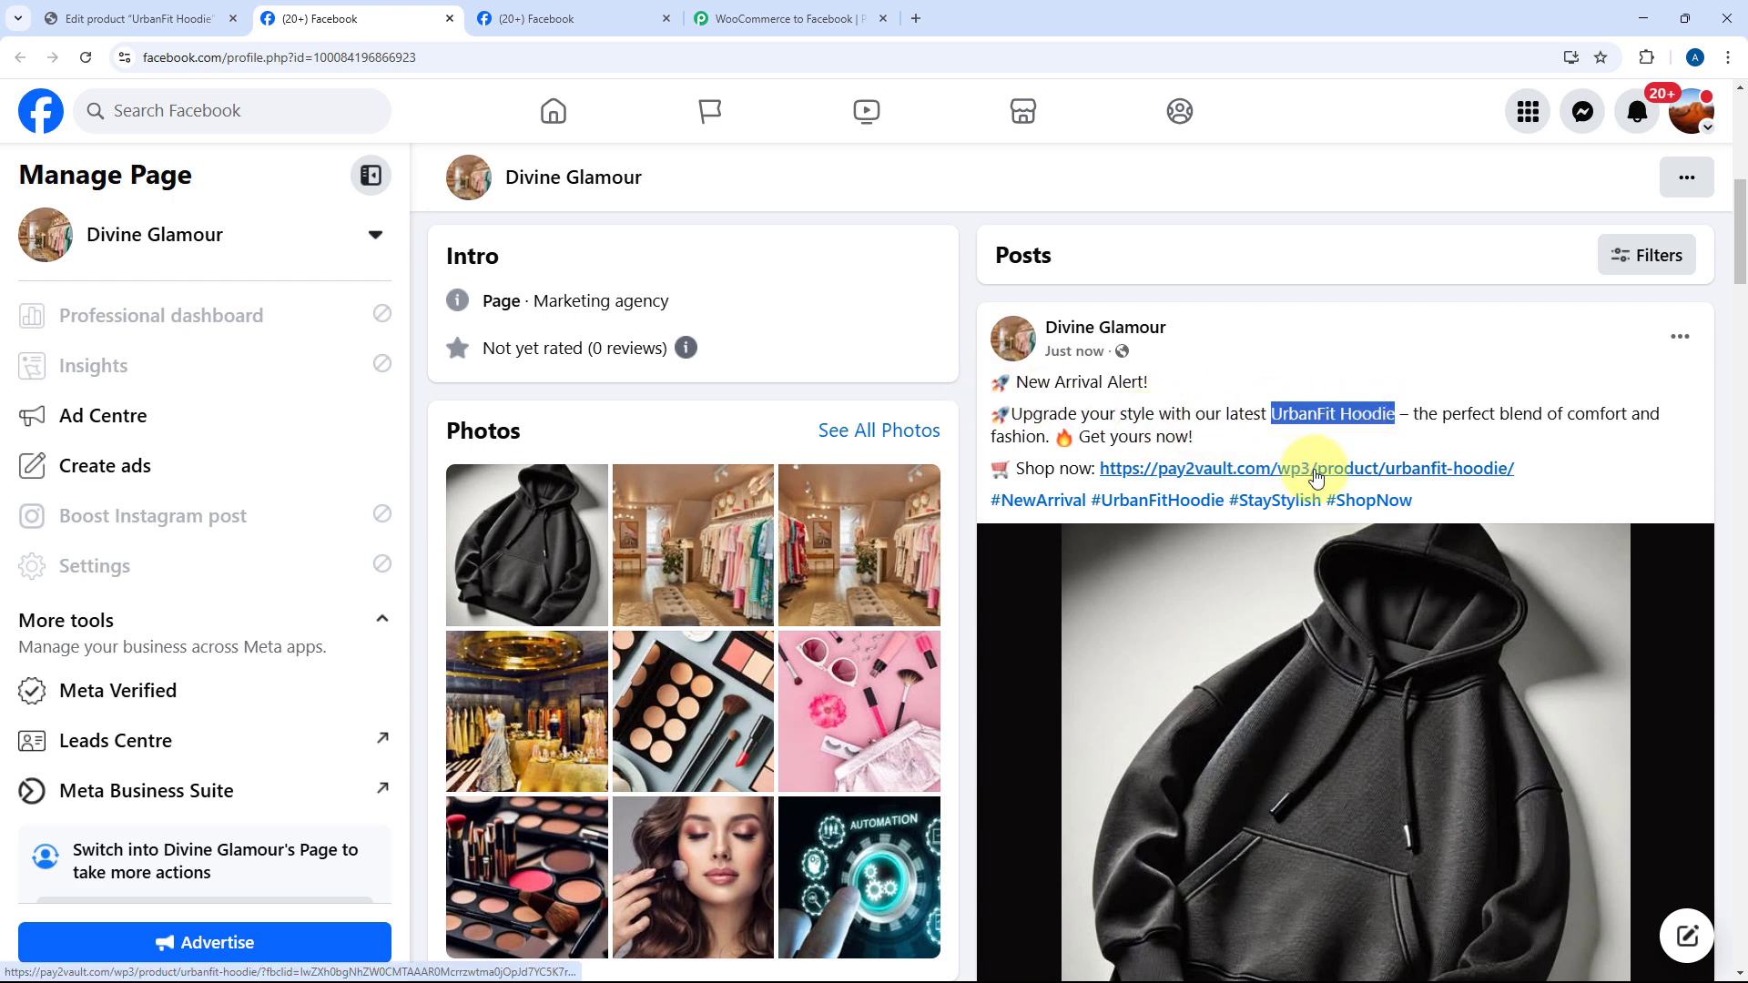
scroll(1321, 456, "down", 2)
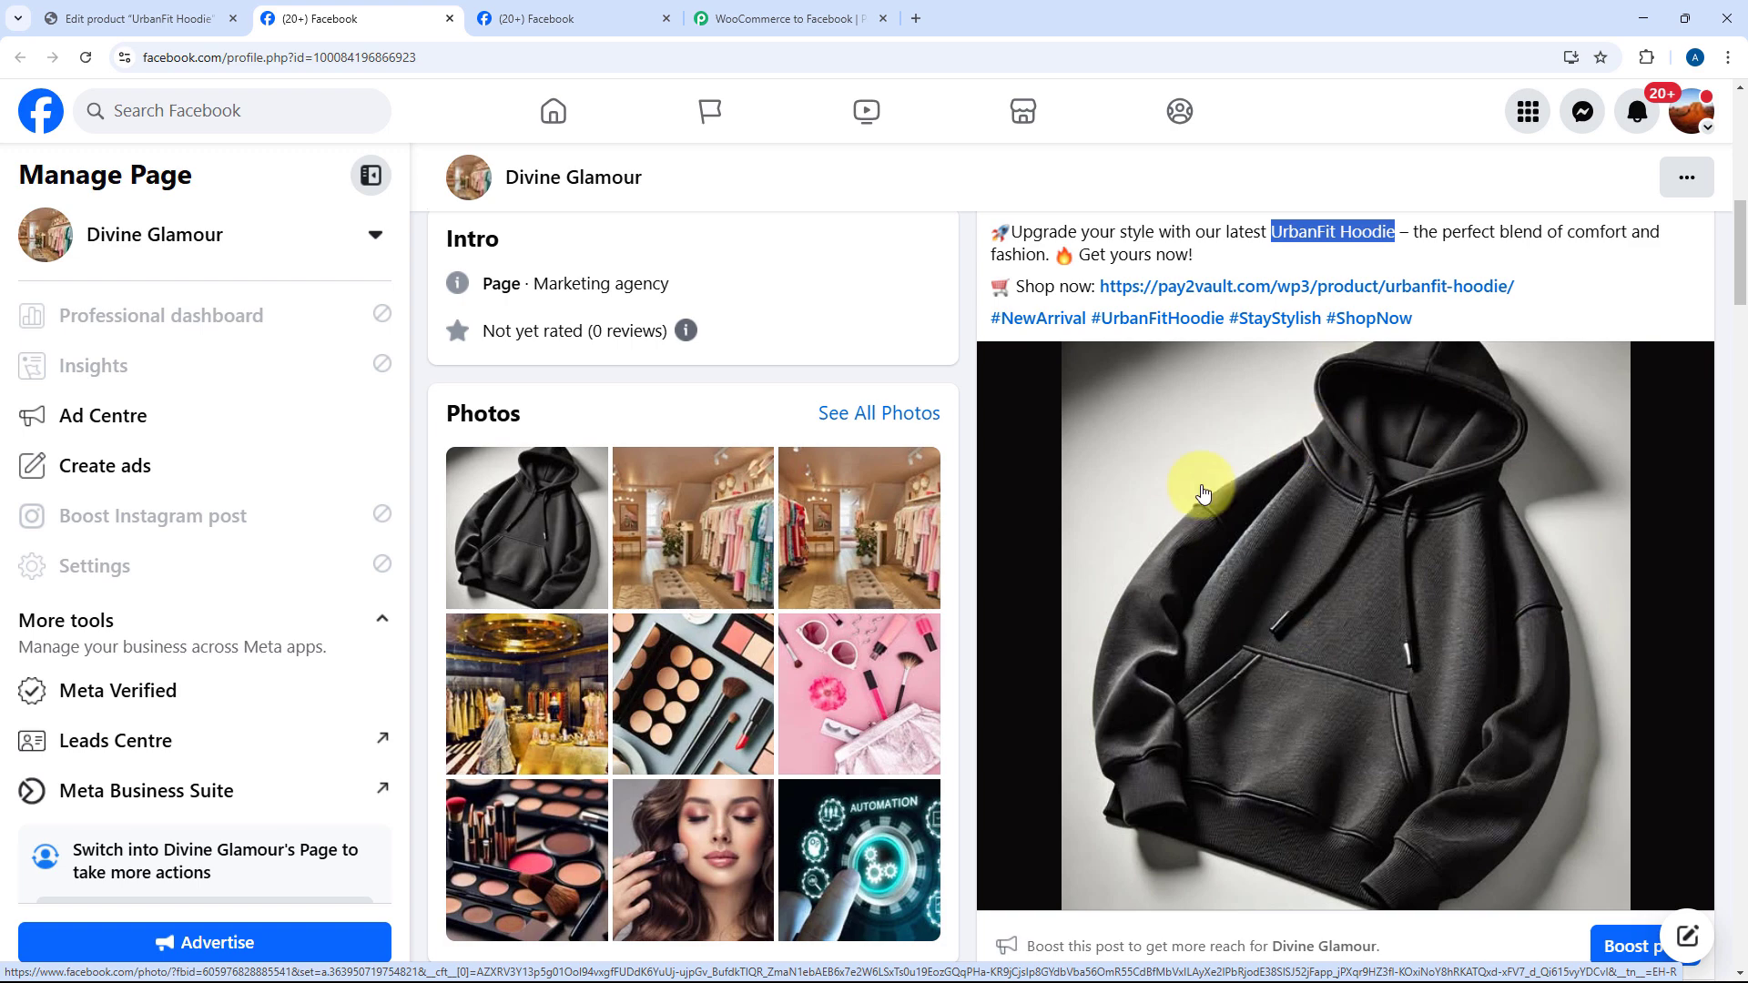
scroll(1284, 401, "up", 1)
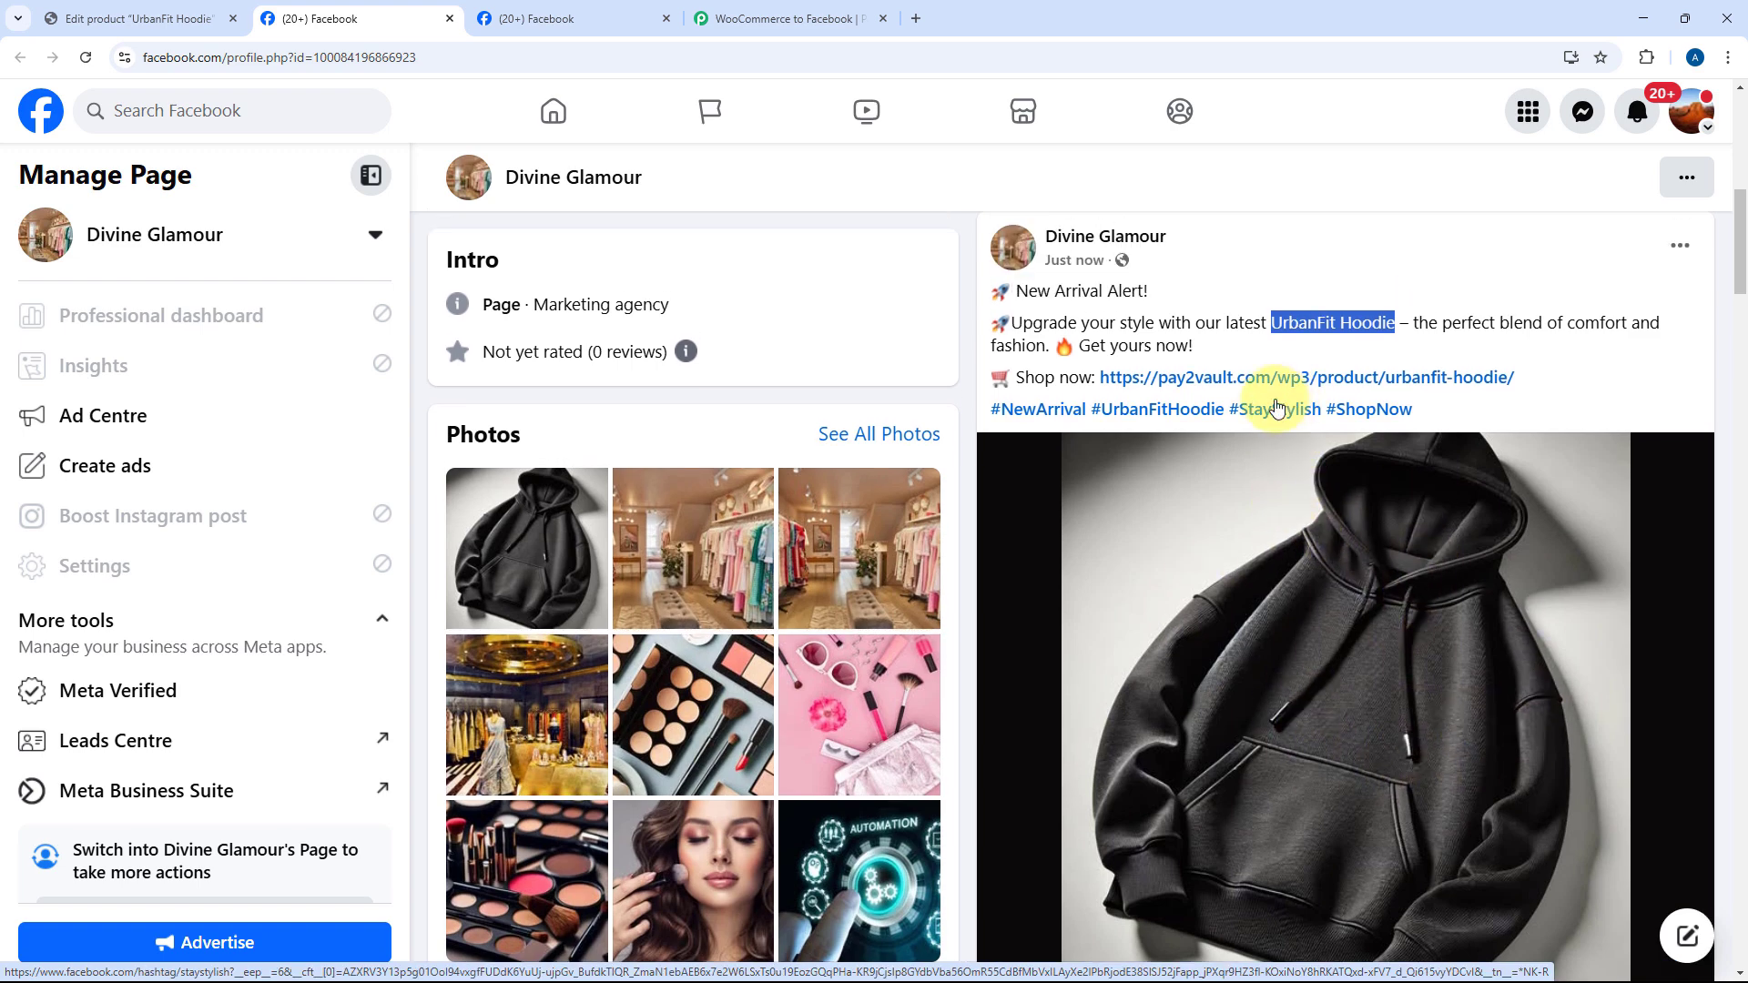
left_click(1236, 379)
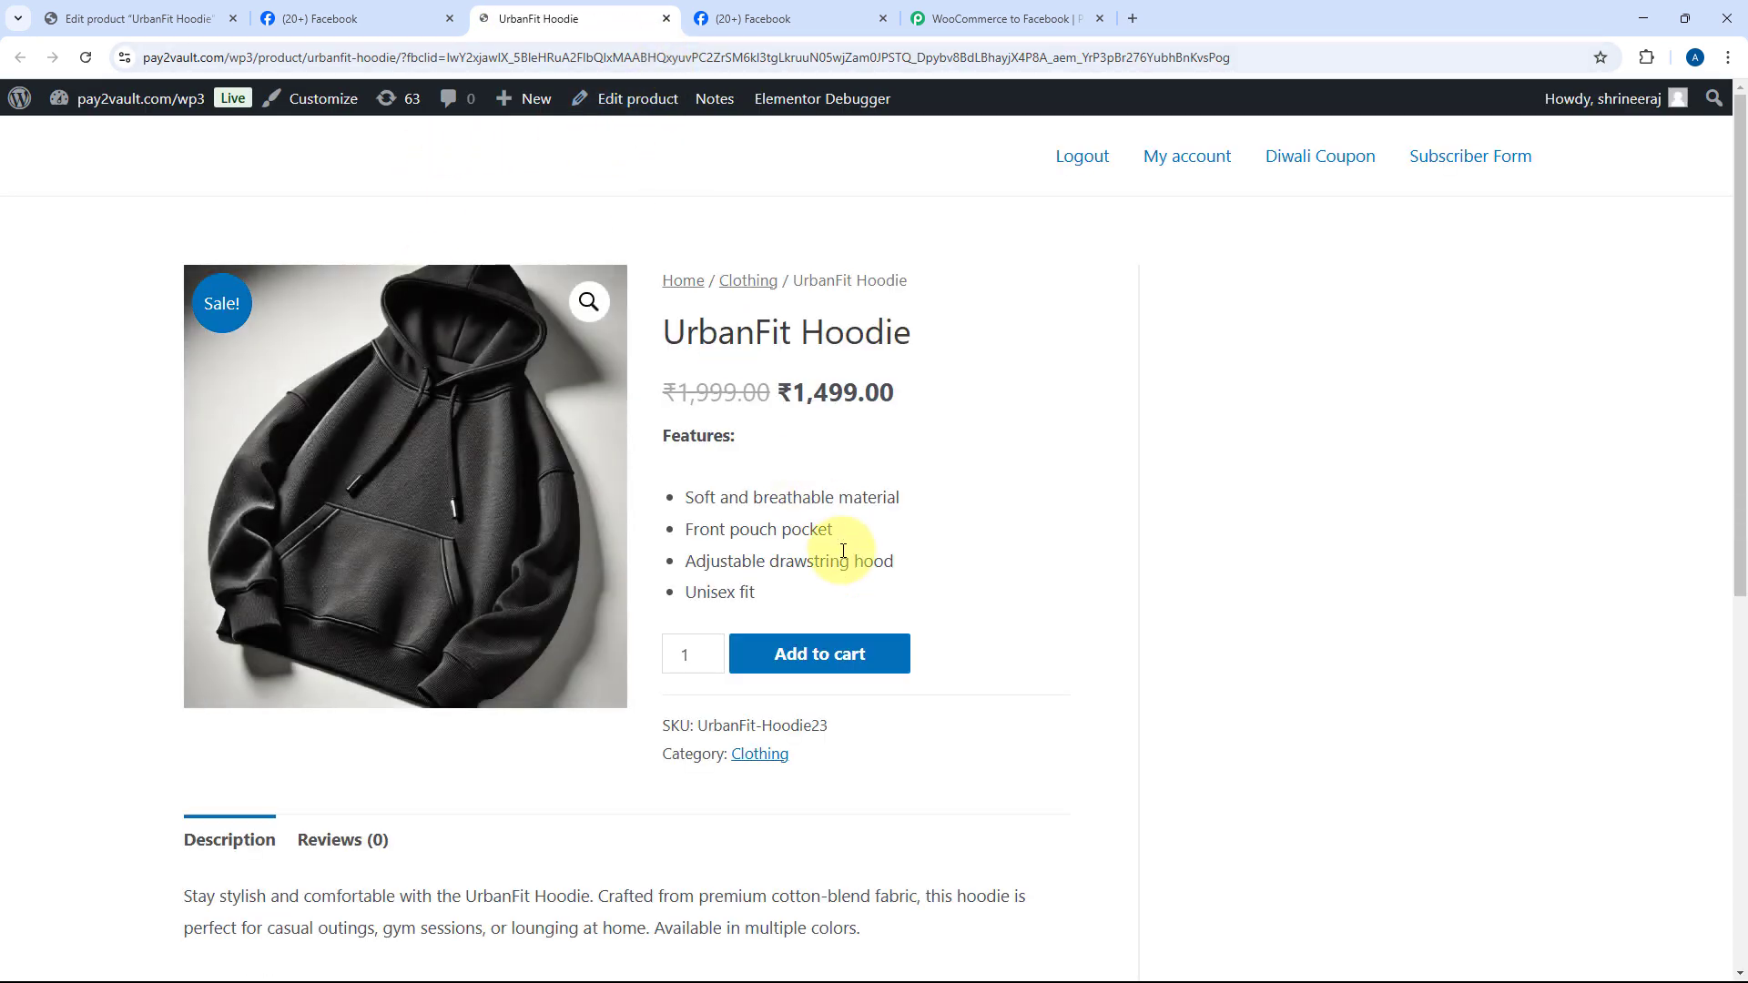
left_click(665, 19)
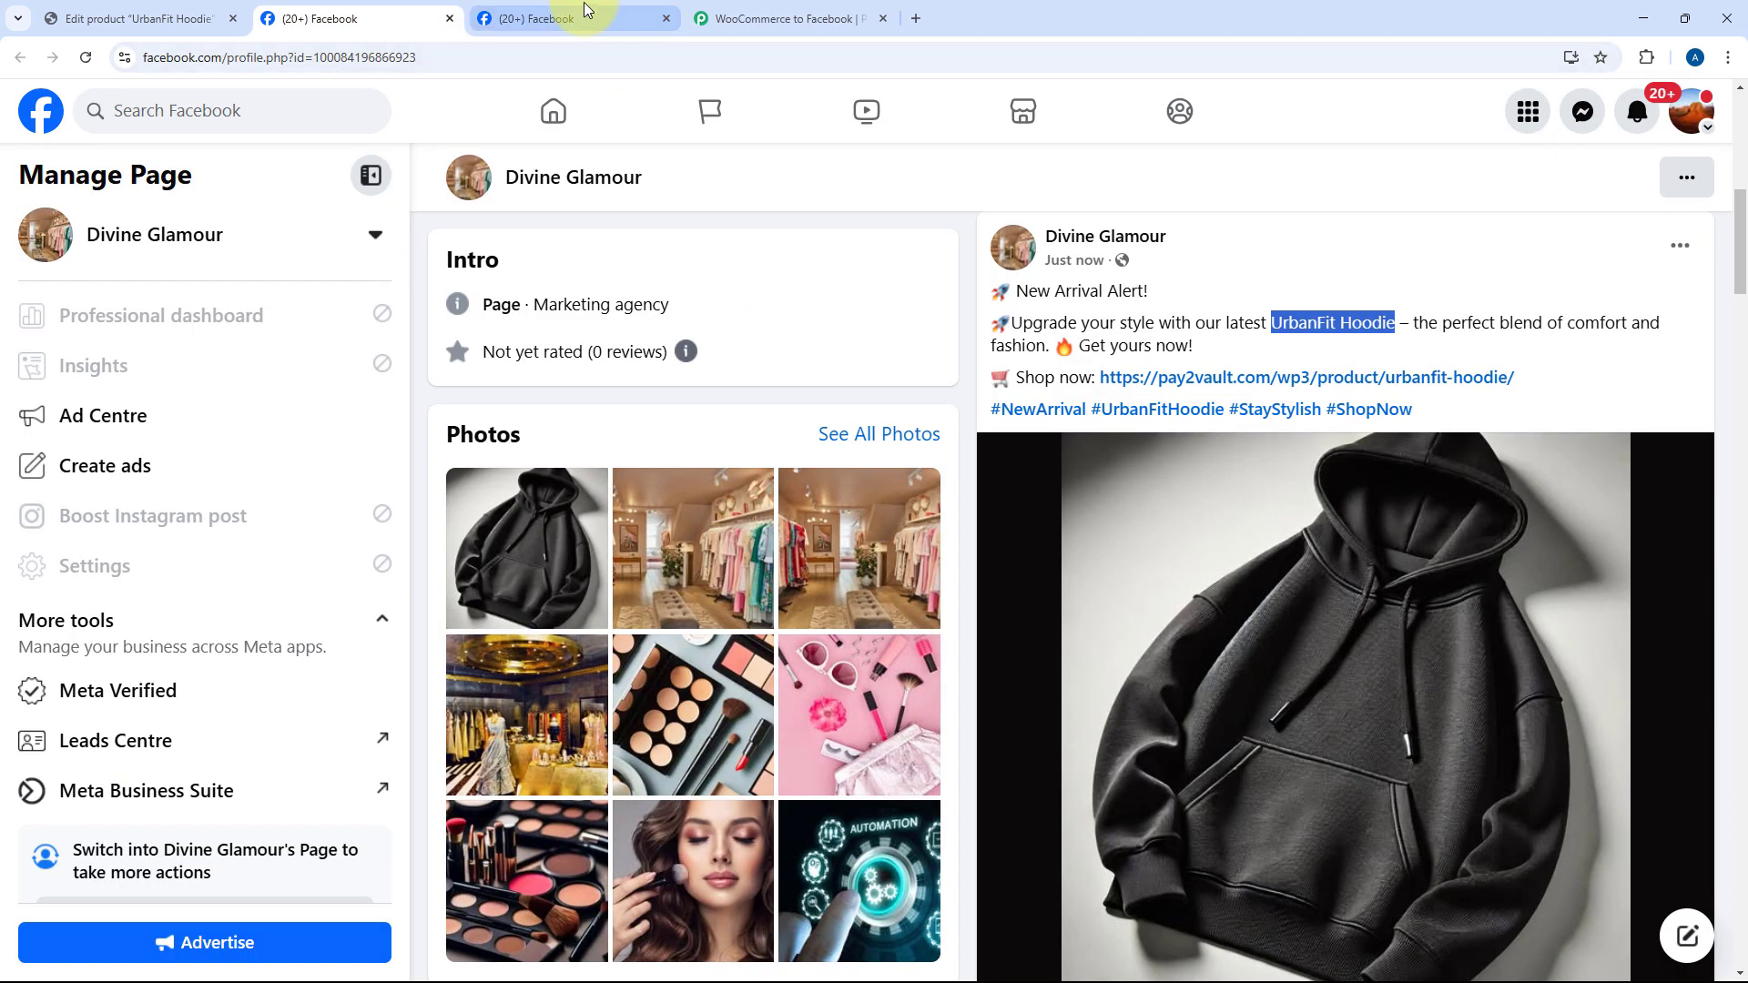
Step: Switch back to the Pabbly Connect workflow and close the Route 1 settings
left_click(730, 20)
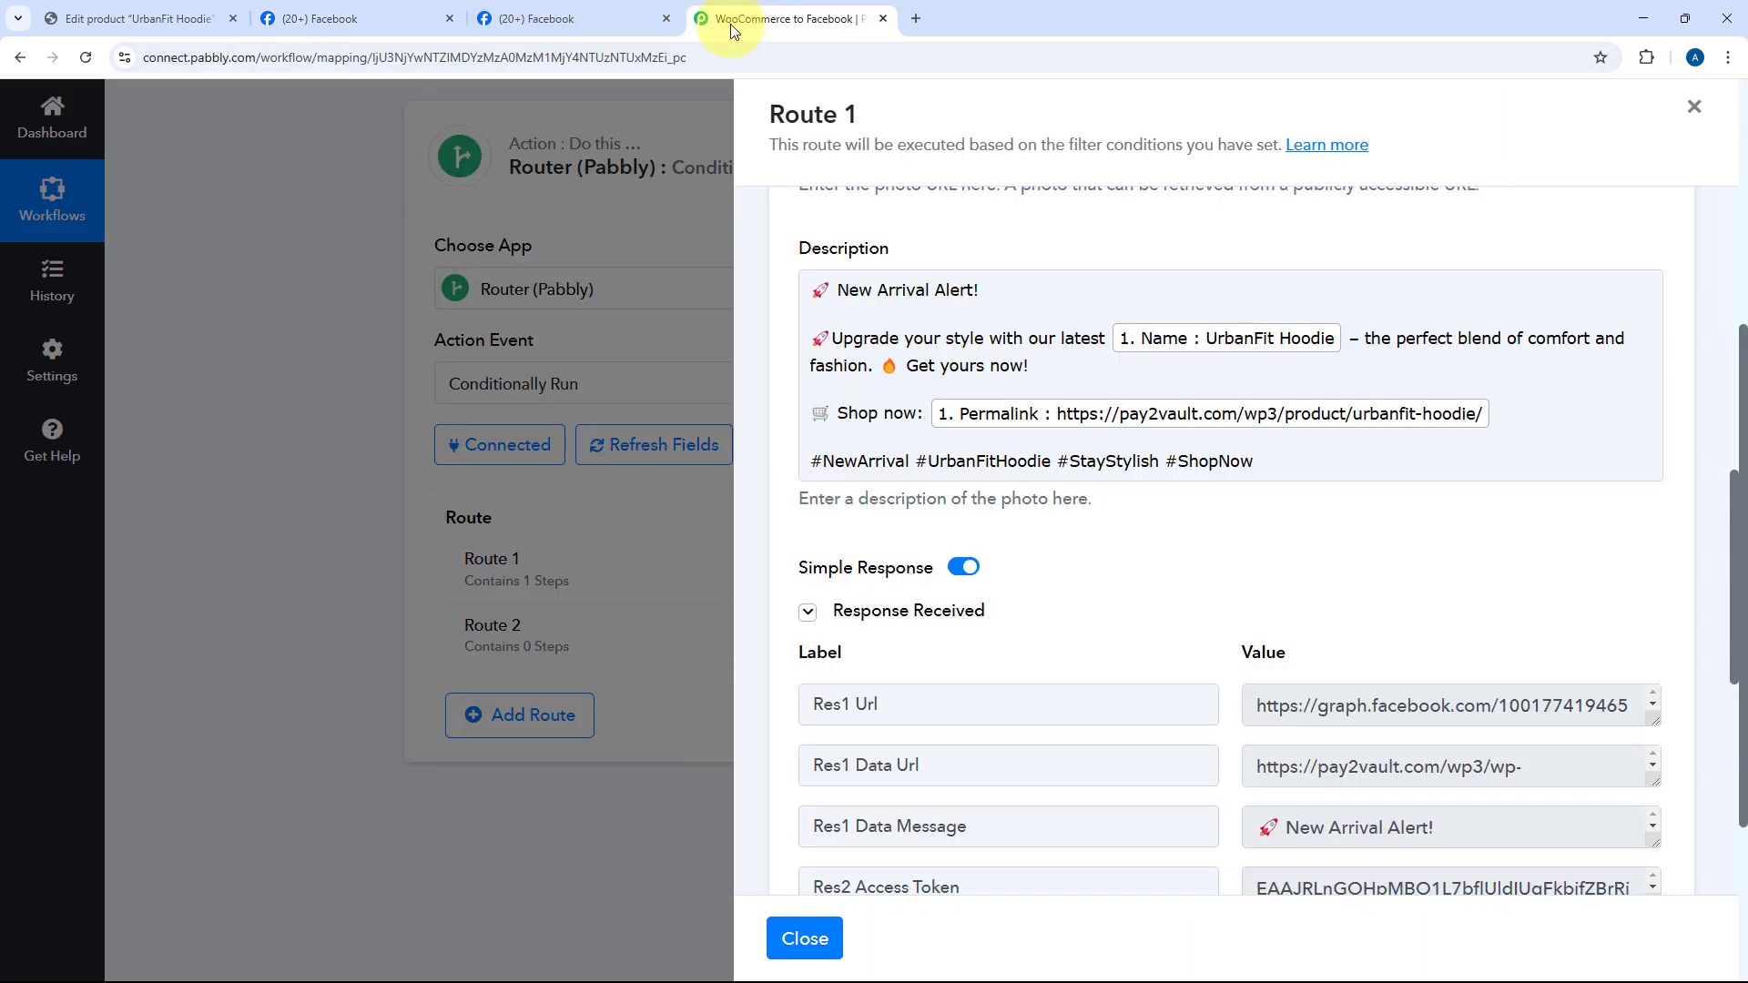
left_click(823, 938)
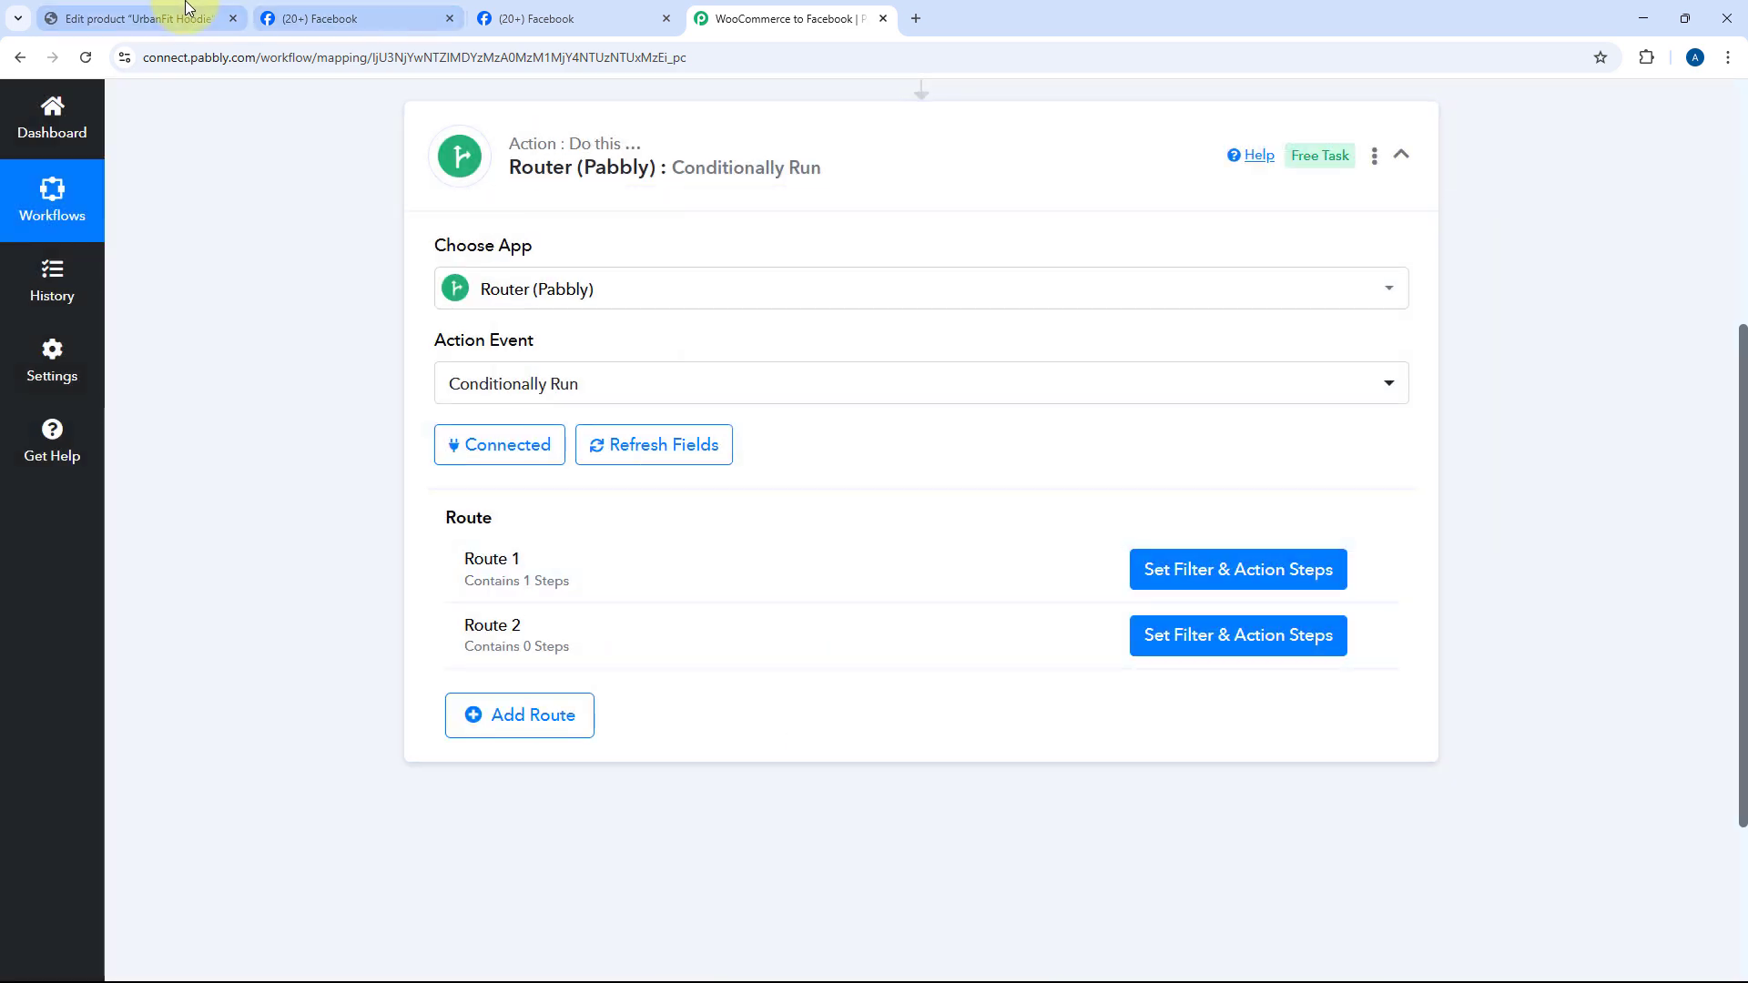
Step: Compare the WooCommerce product's category settings with the Divine Glamour and Arma Furniture Store Facebook pages
left_click(137, 18)
scroll(1321, 520, "down", 3)
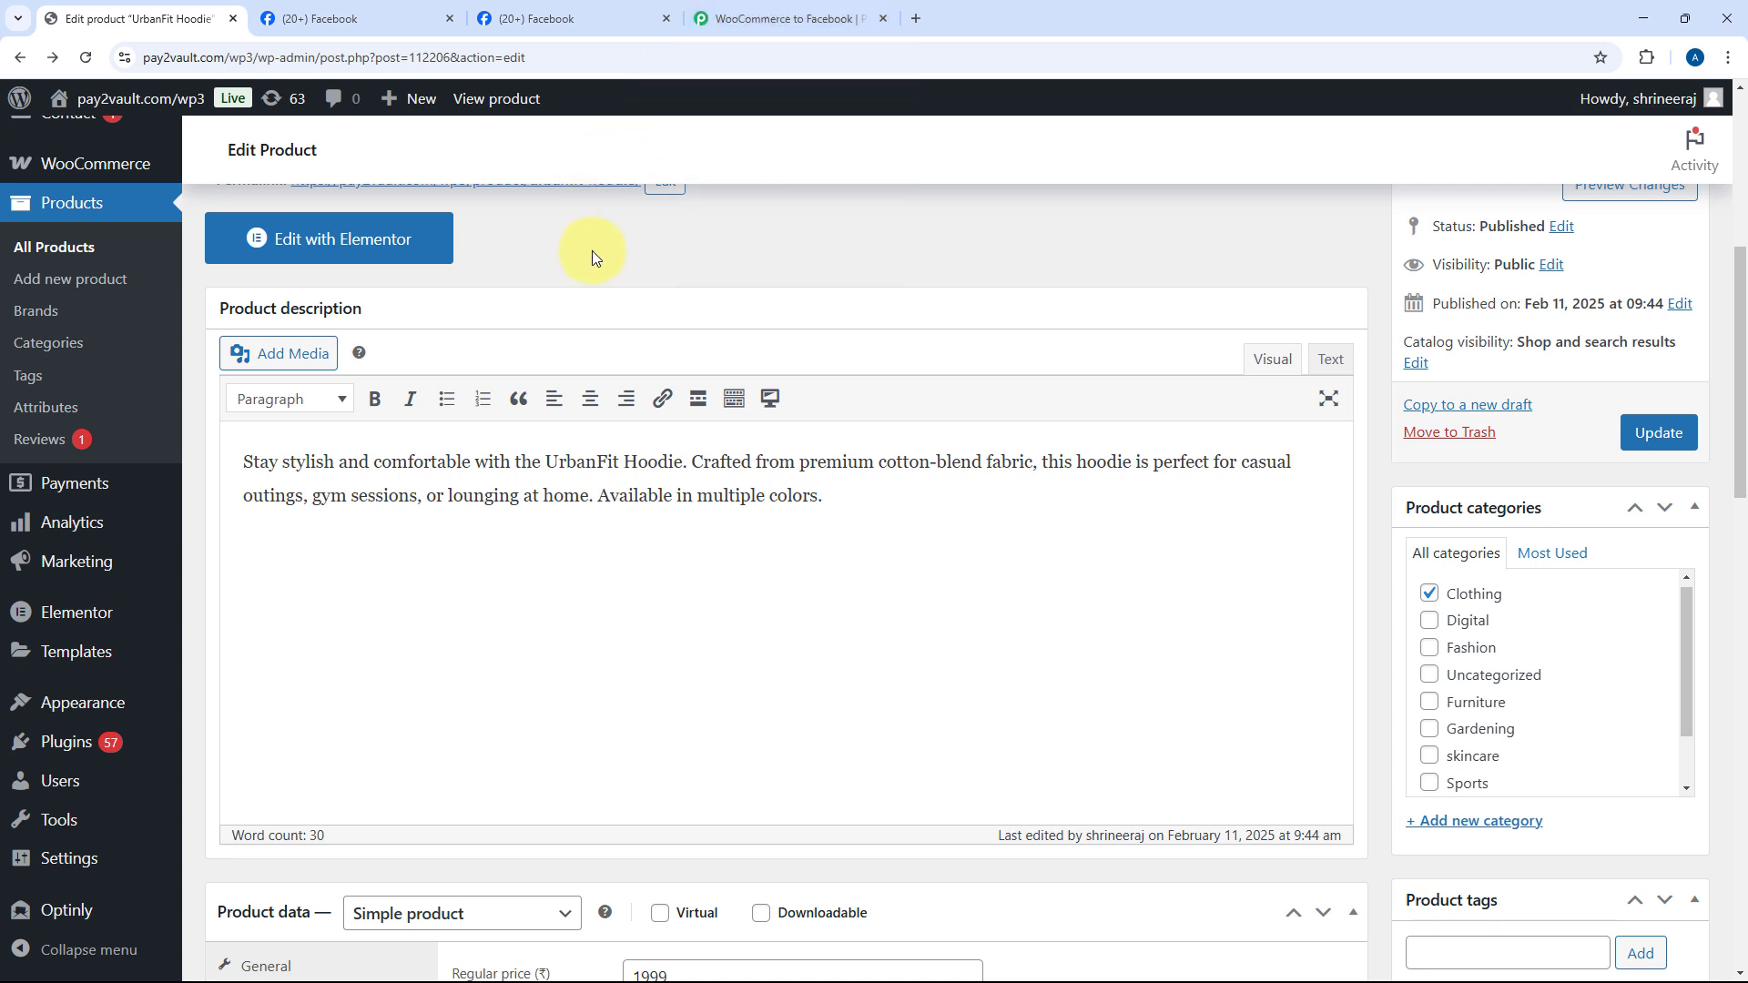
left_click(413, 6)
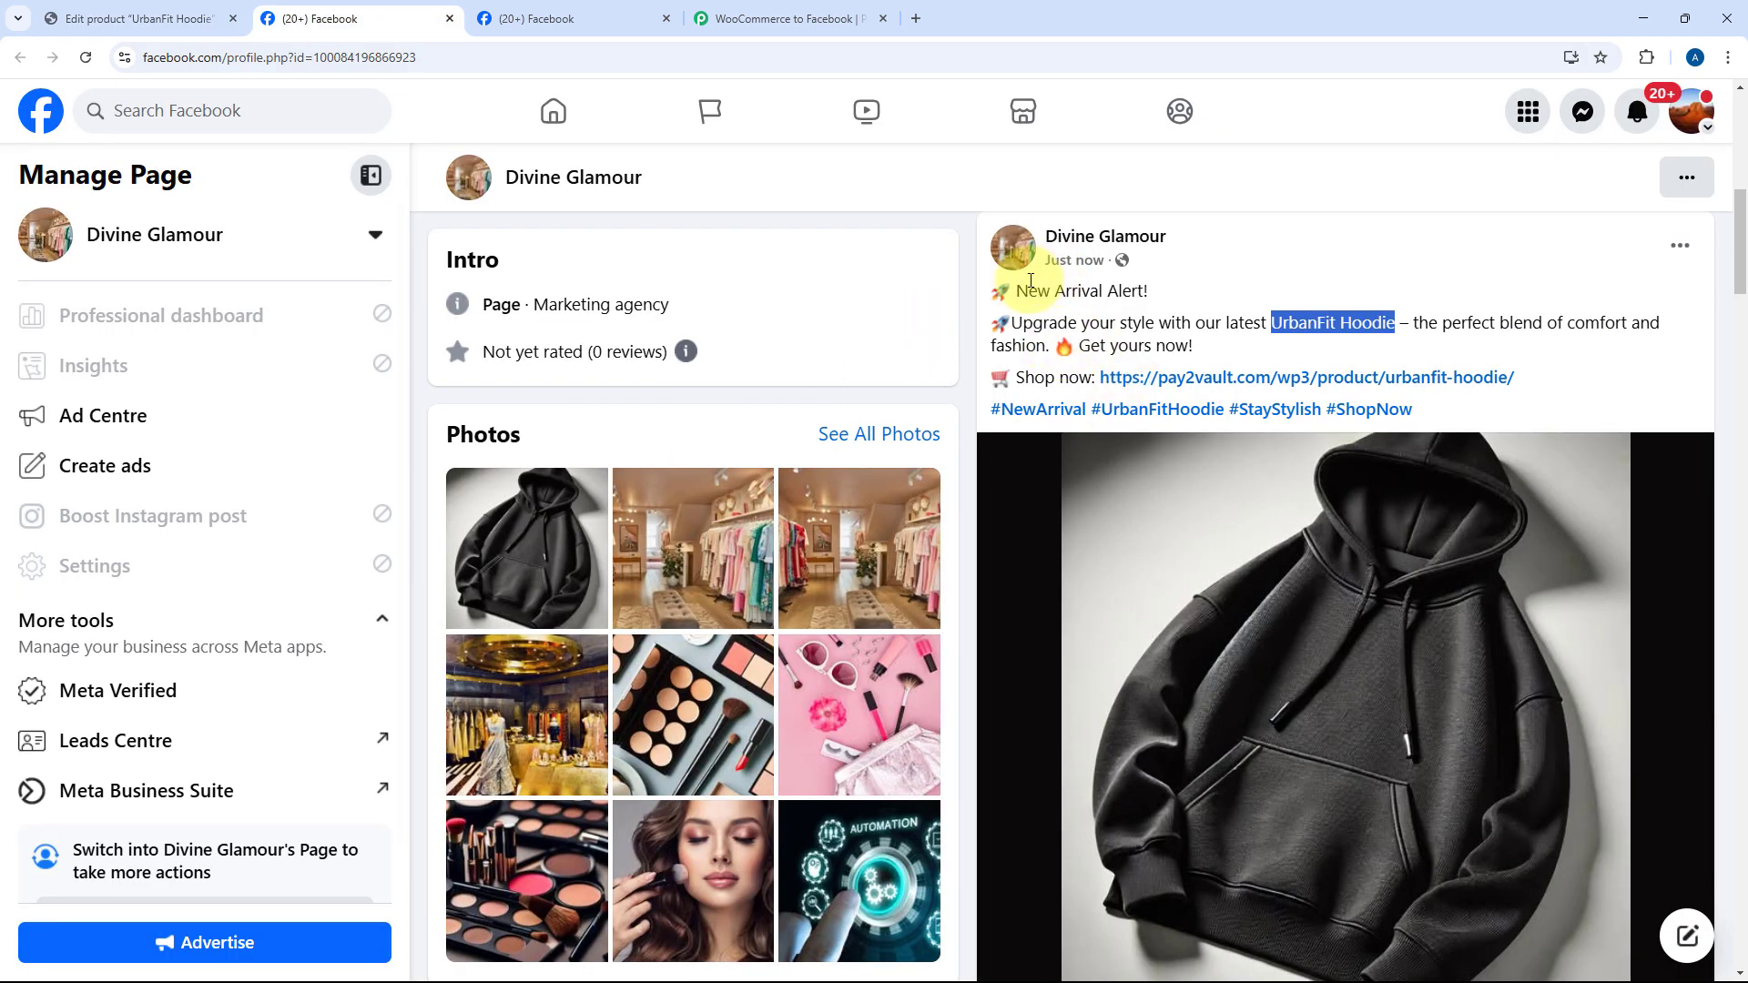
scroll(963, 342, "up", 5)
left_click(717, 13)
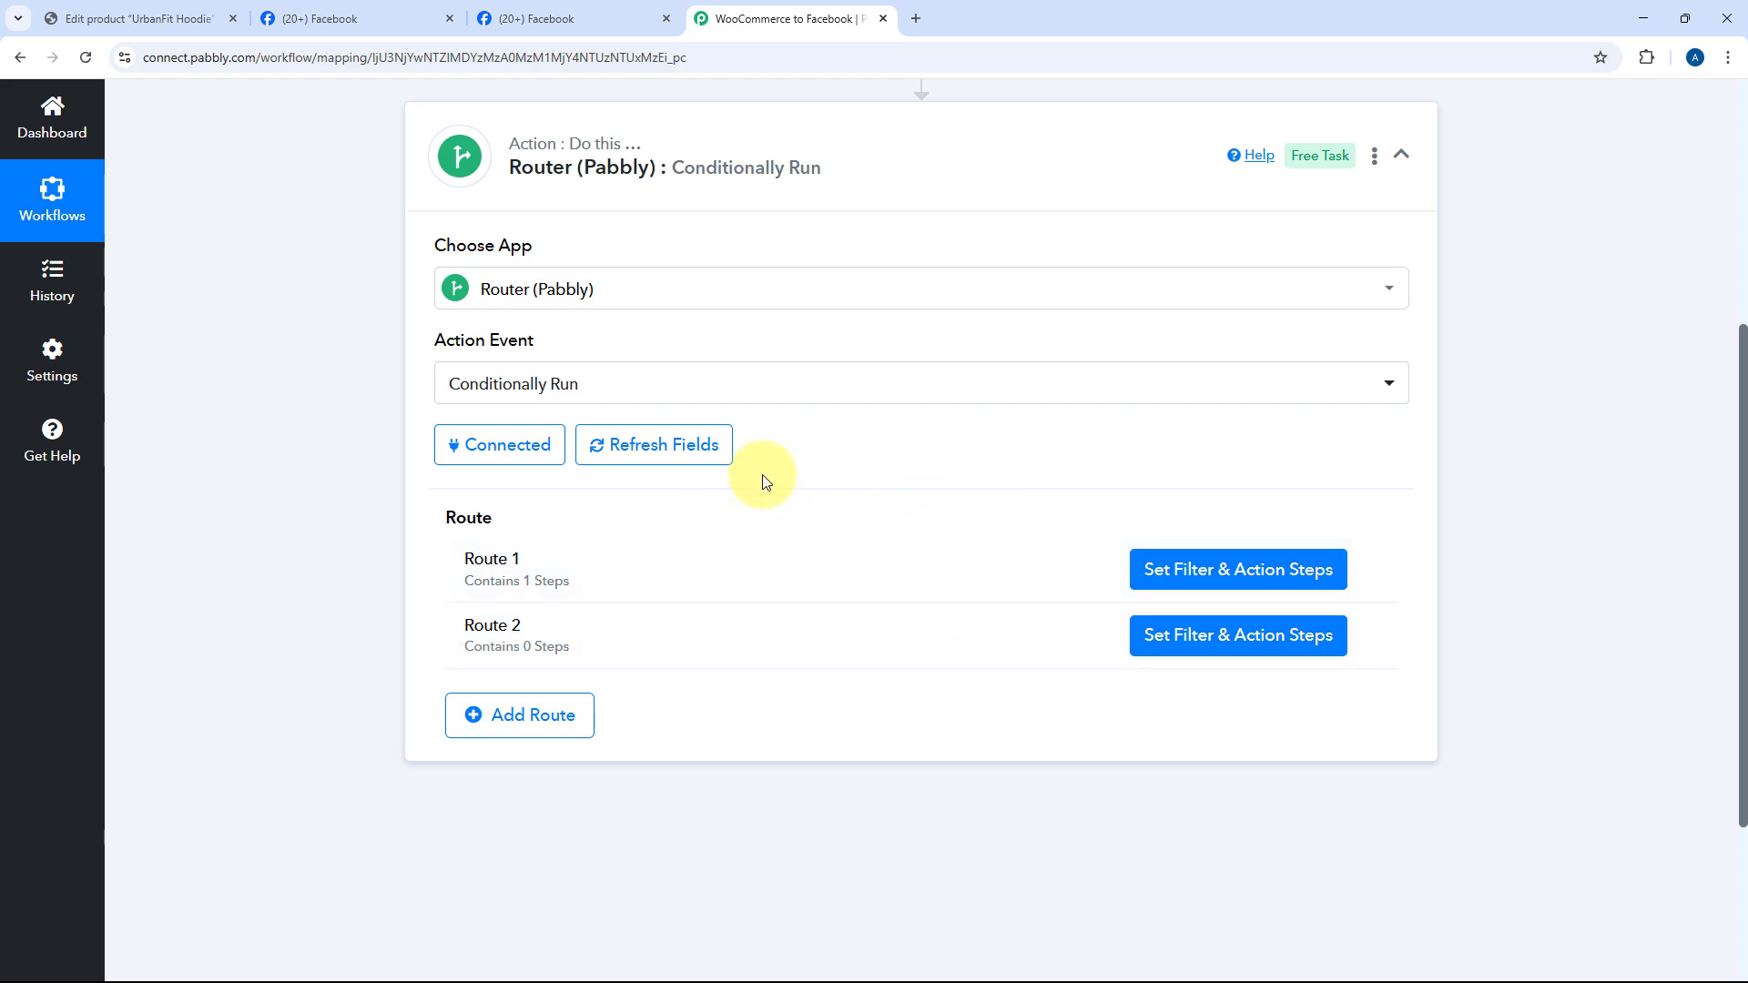
left_click(545, 18)
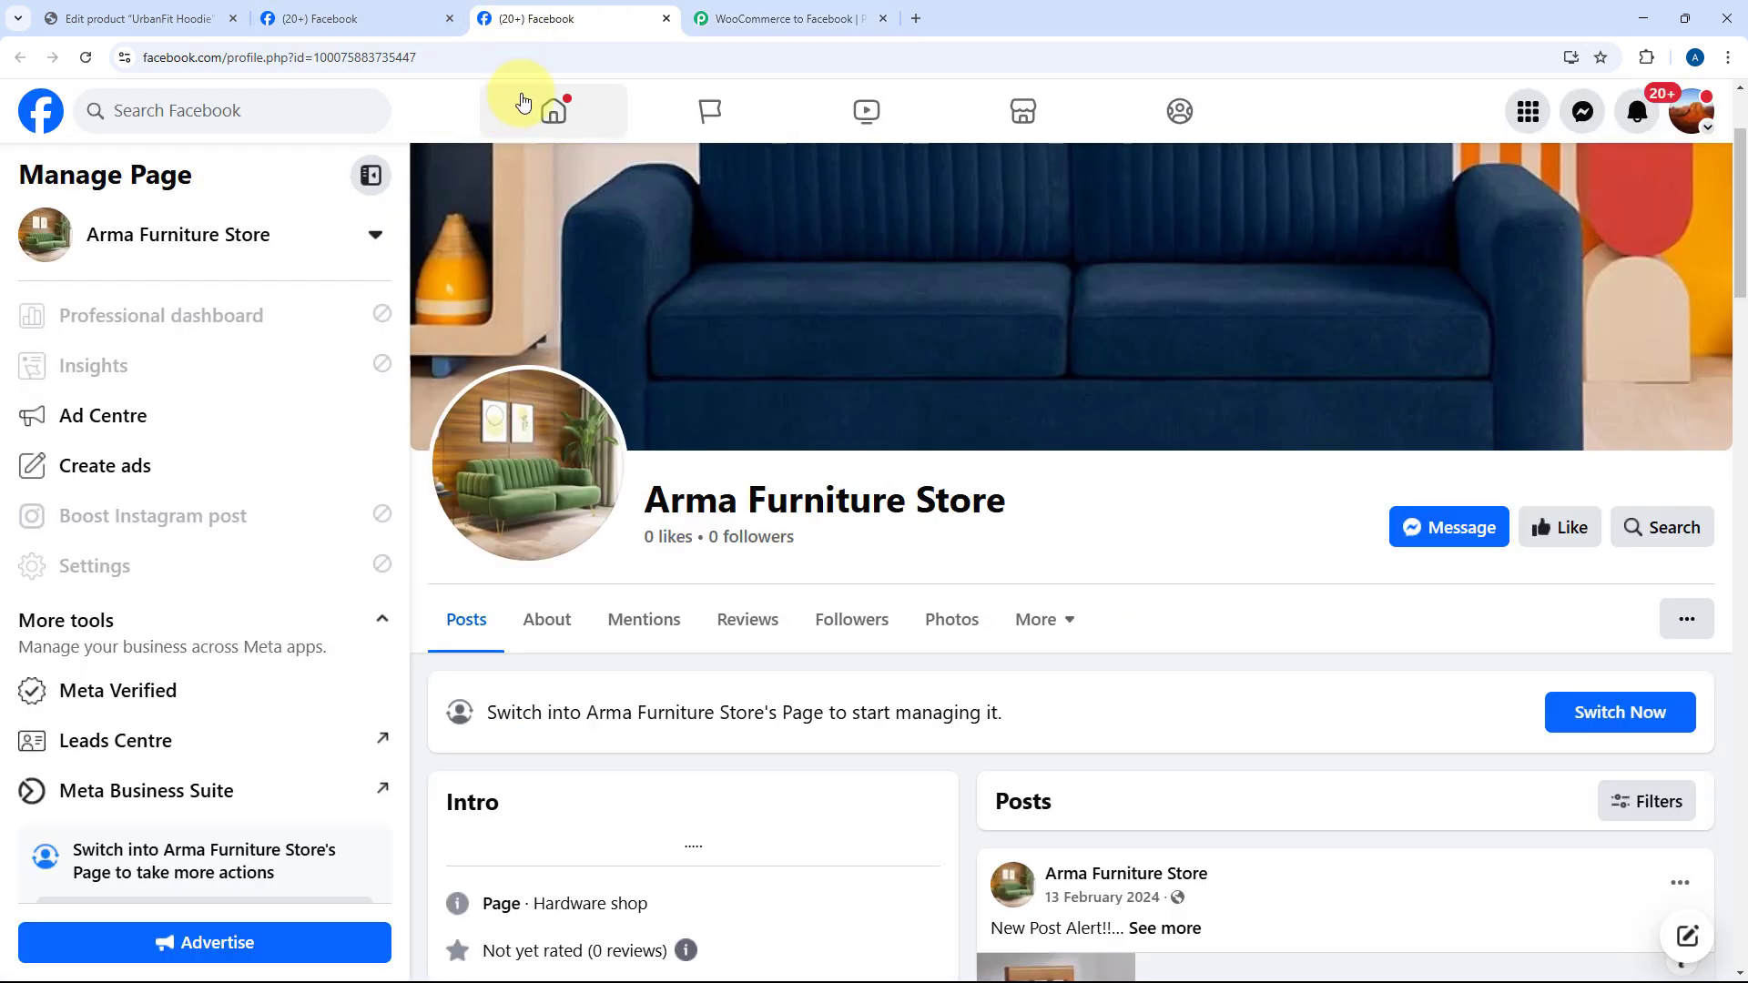
left_click(91, 18)
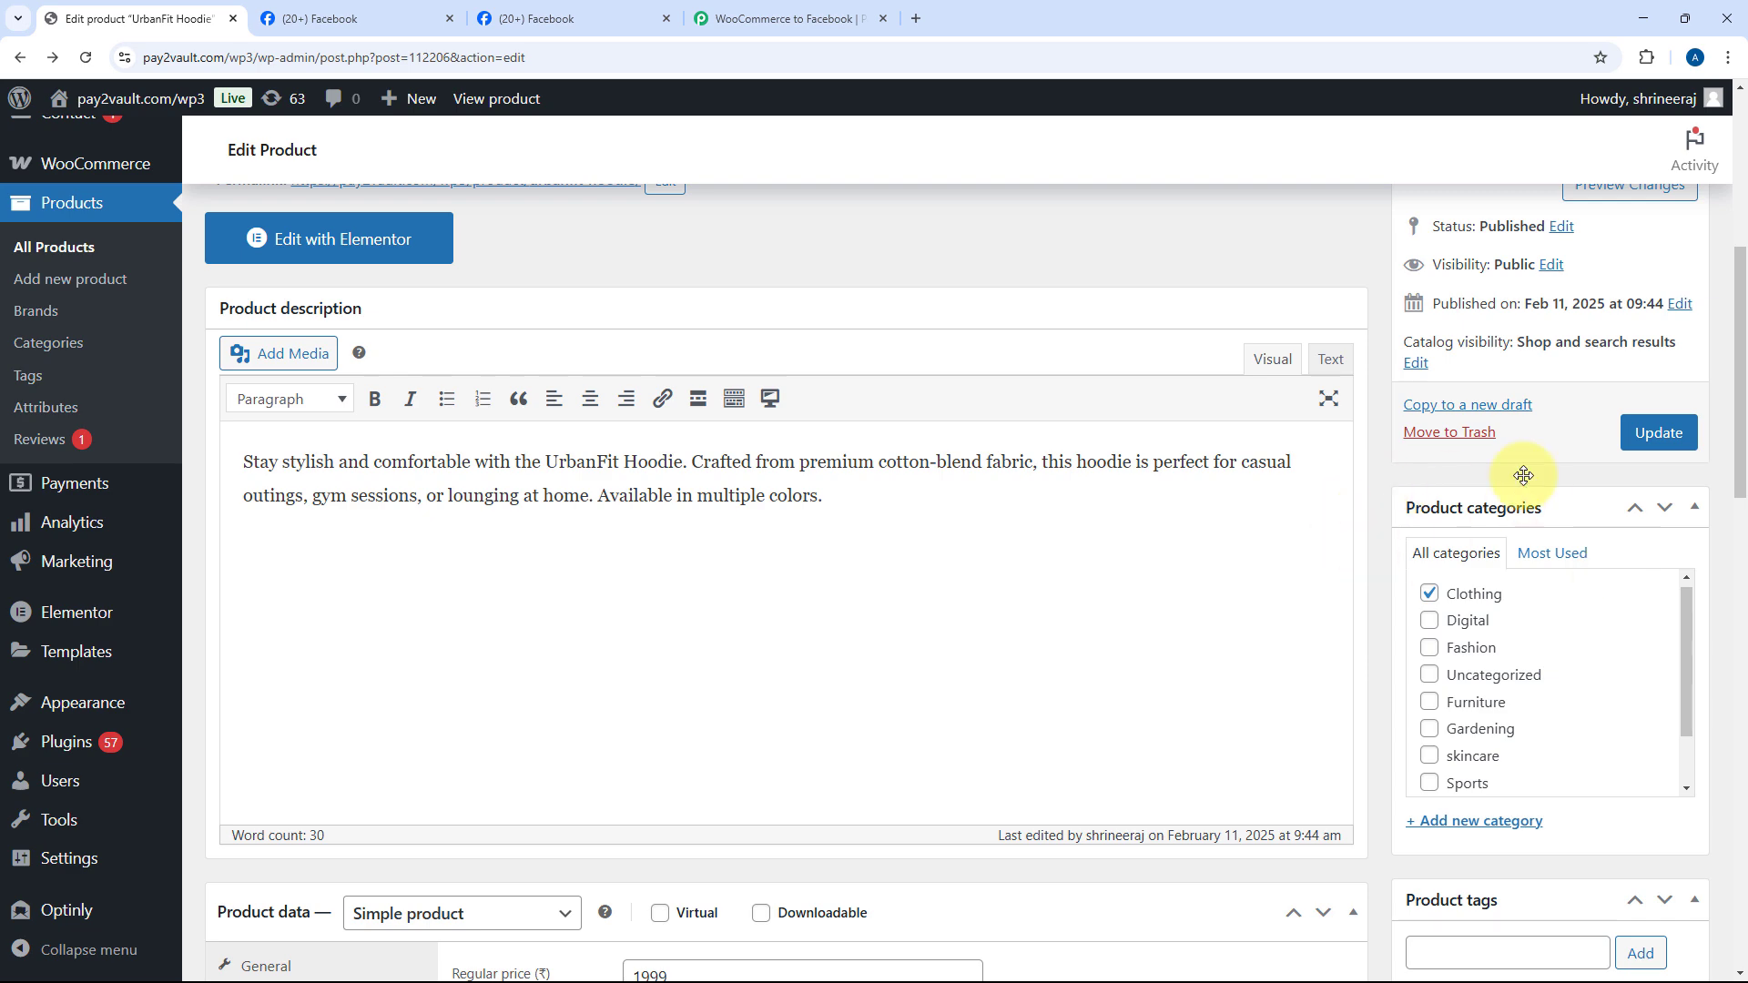
left_click(564, 18)
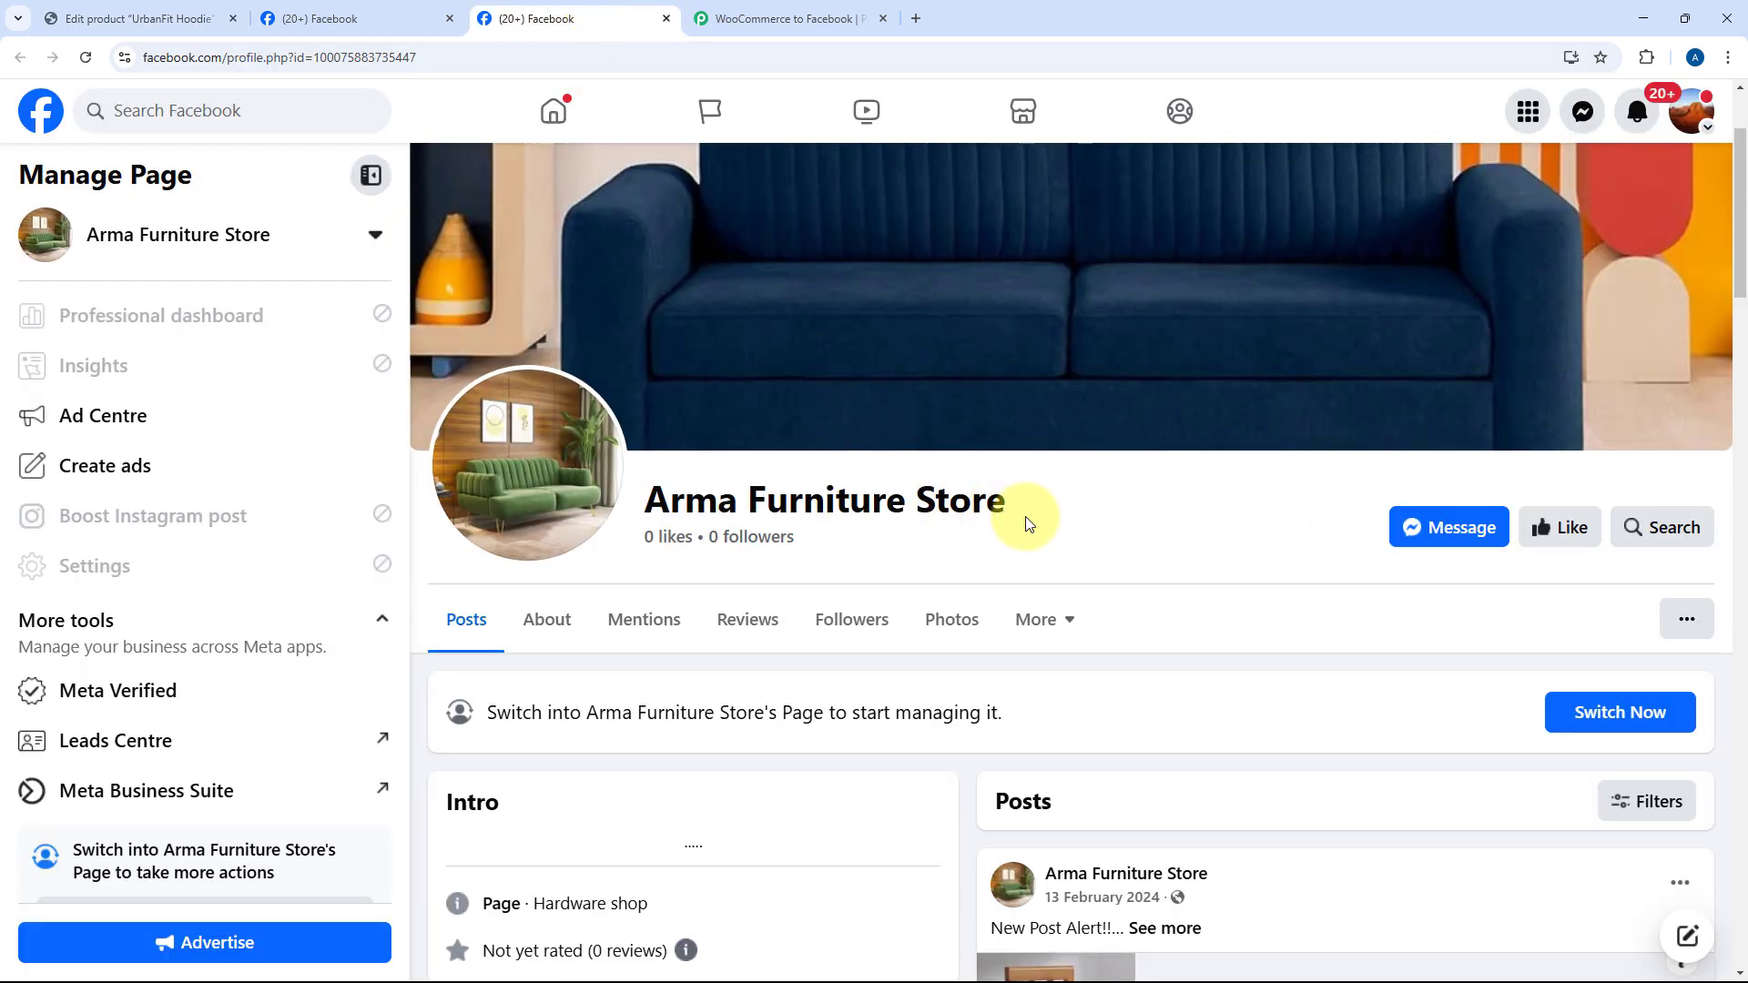
Step: In the Pabbly Connect router, clone Route 1 and delete the empty Route 2
left_click(765, 18)
left_click(1367, 573)
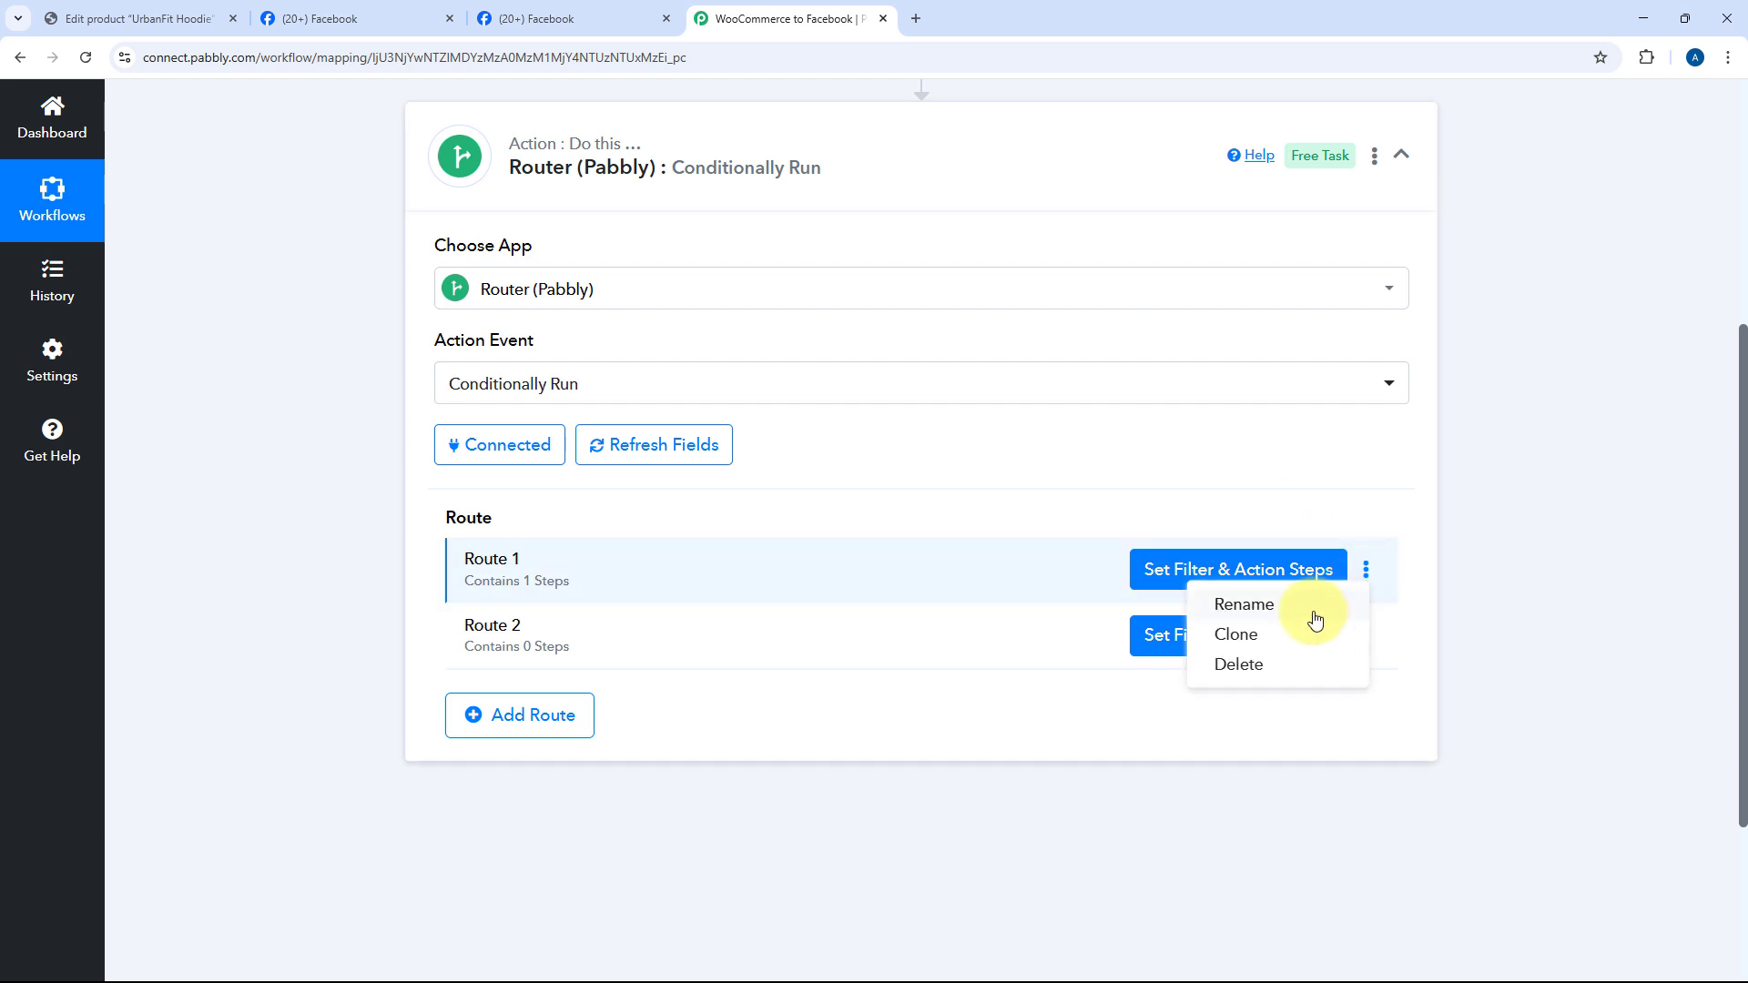
left_click(1239, 633)
left_click(791, 632)
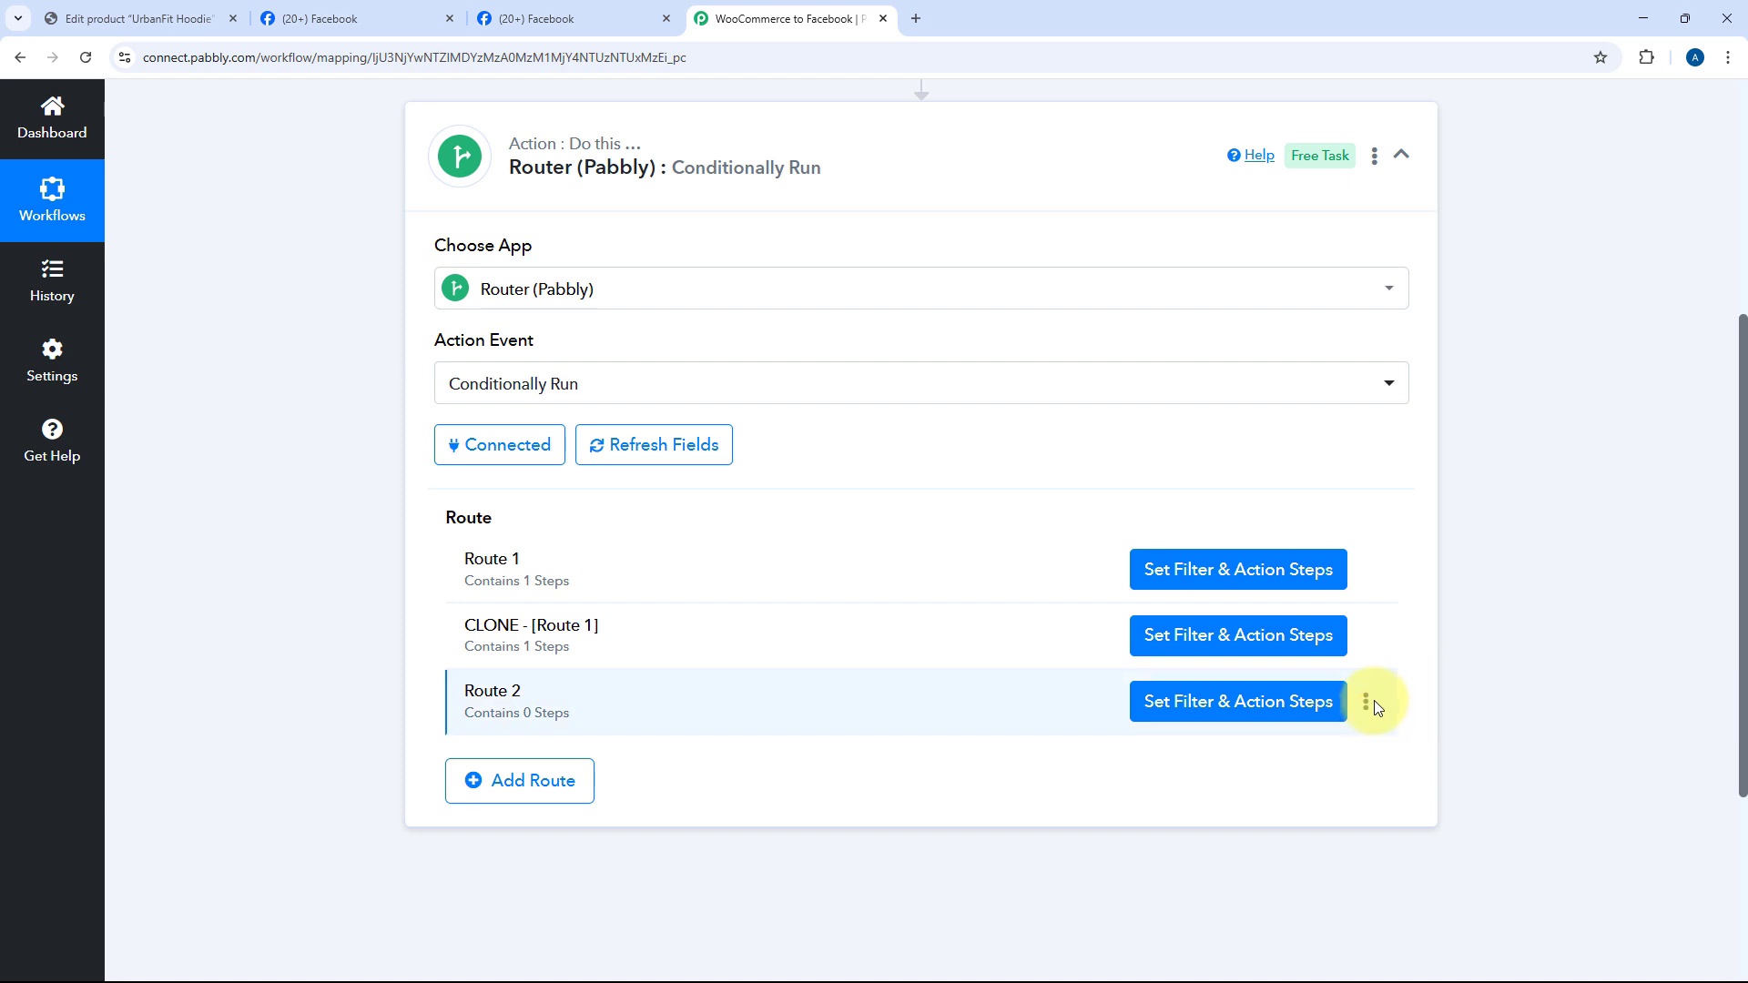
left_click(1374, 701)
left_click(1241, 803)
left_click(863, 662)
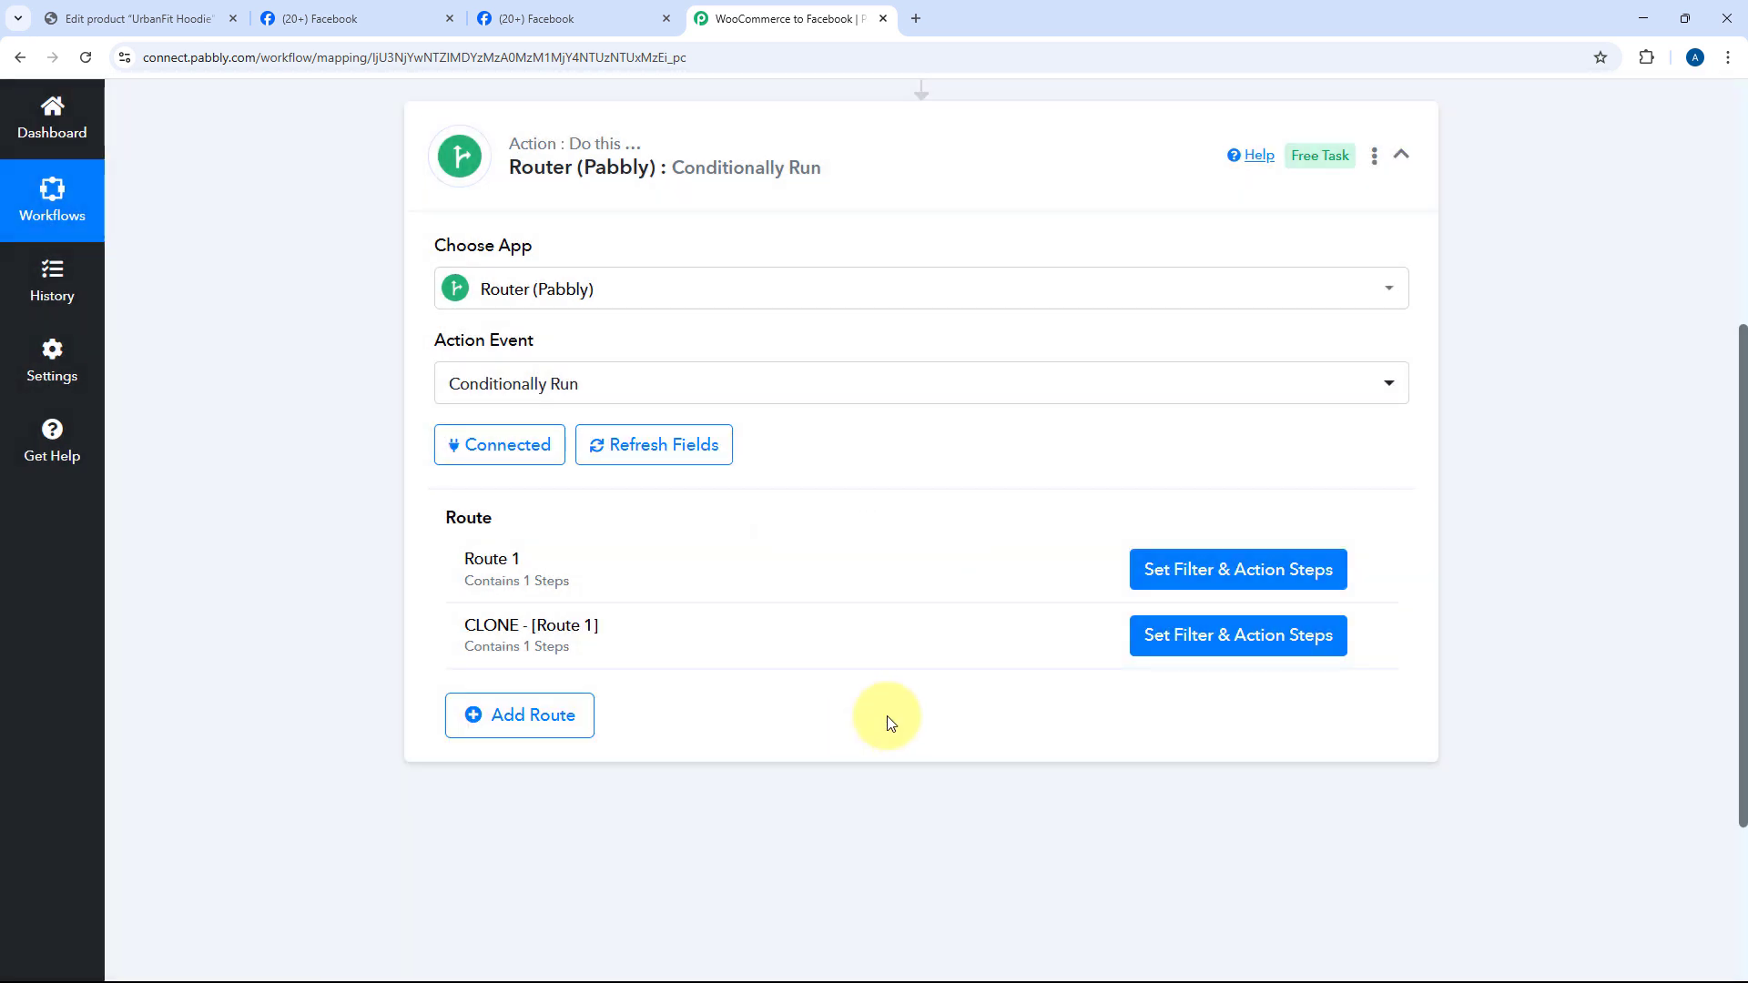
Step: Rename Route 1 as Clothing
left_click(1366, 568)
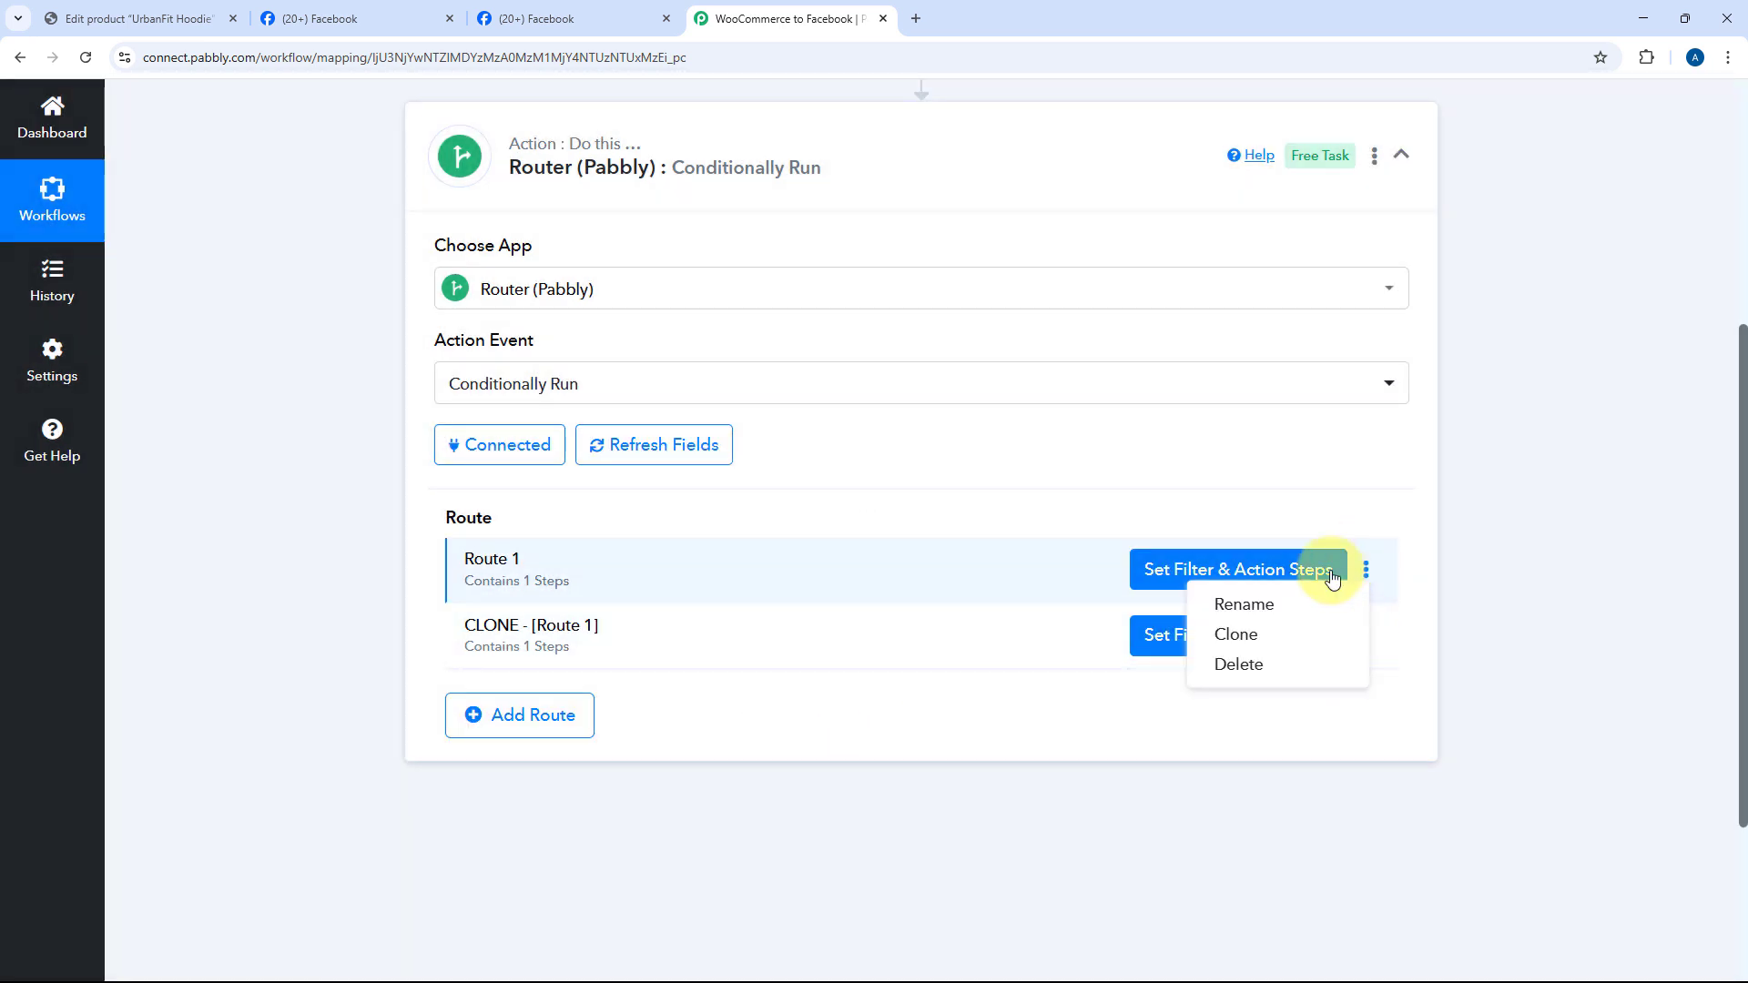
left_click(1242, 604)
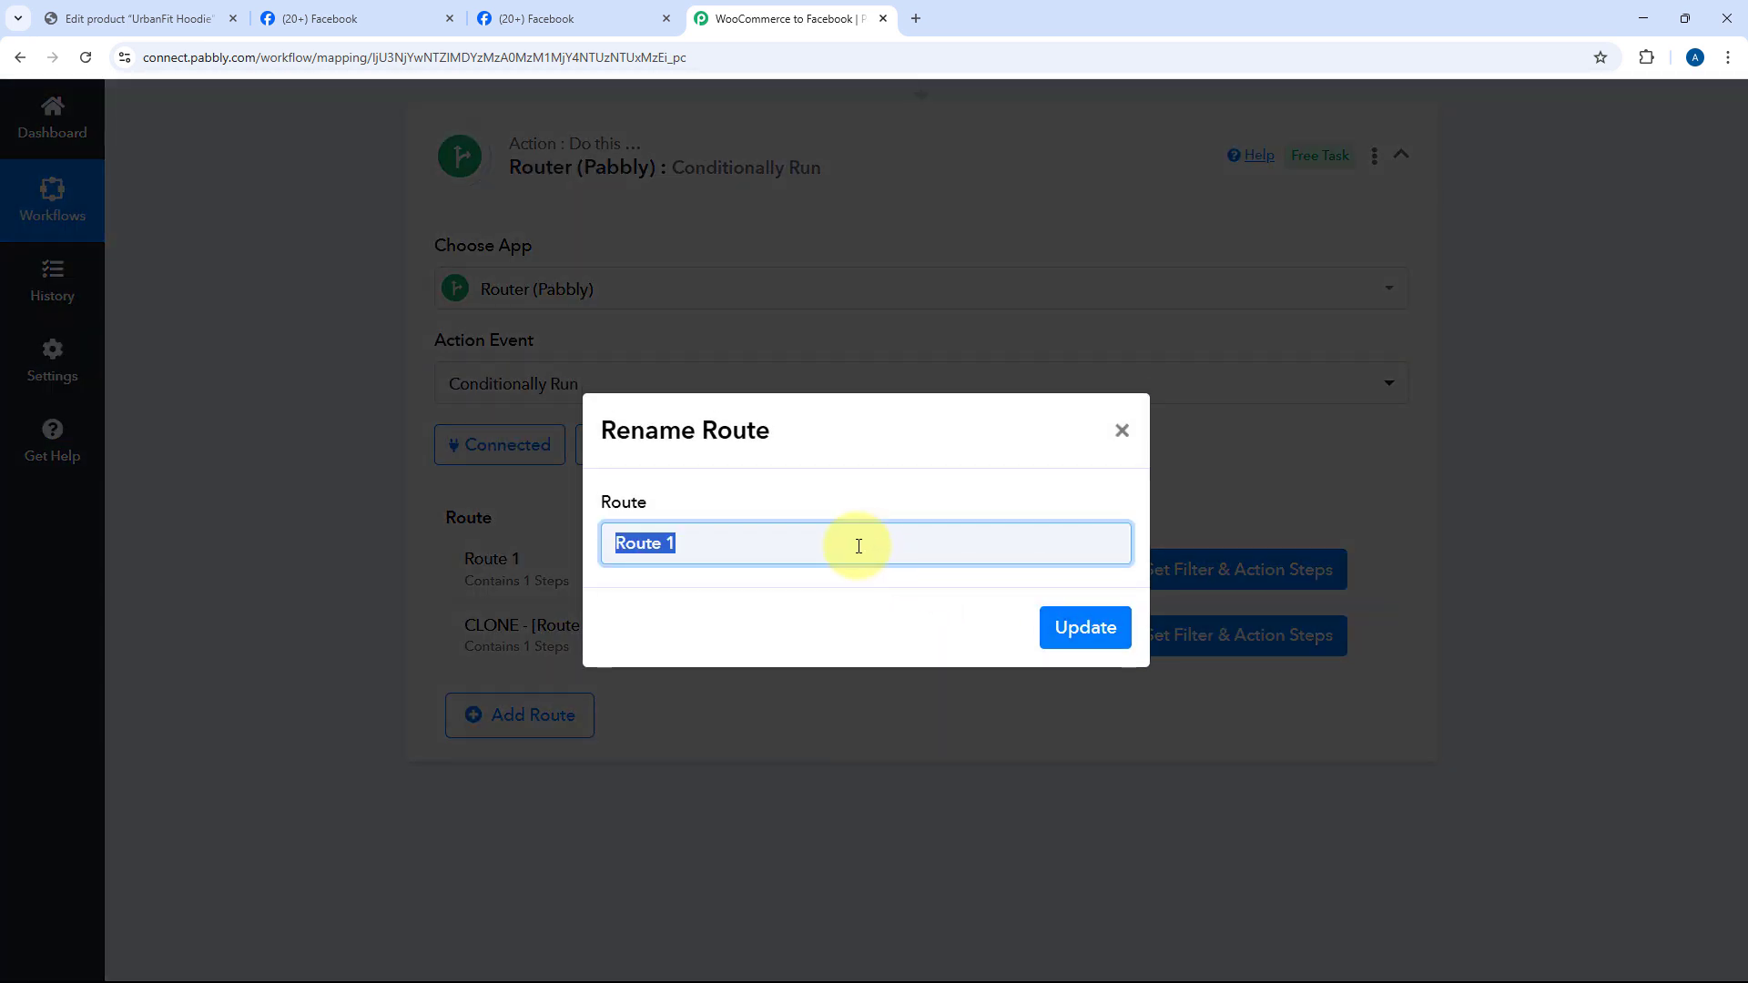
type("Clothing")
left_click(1076, 628)
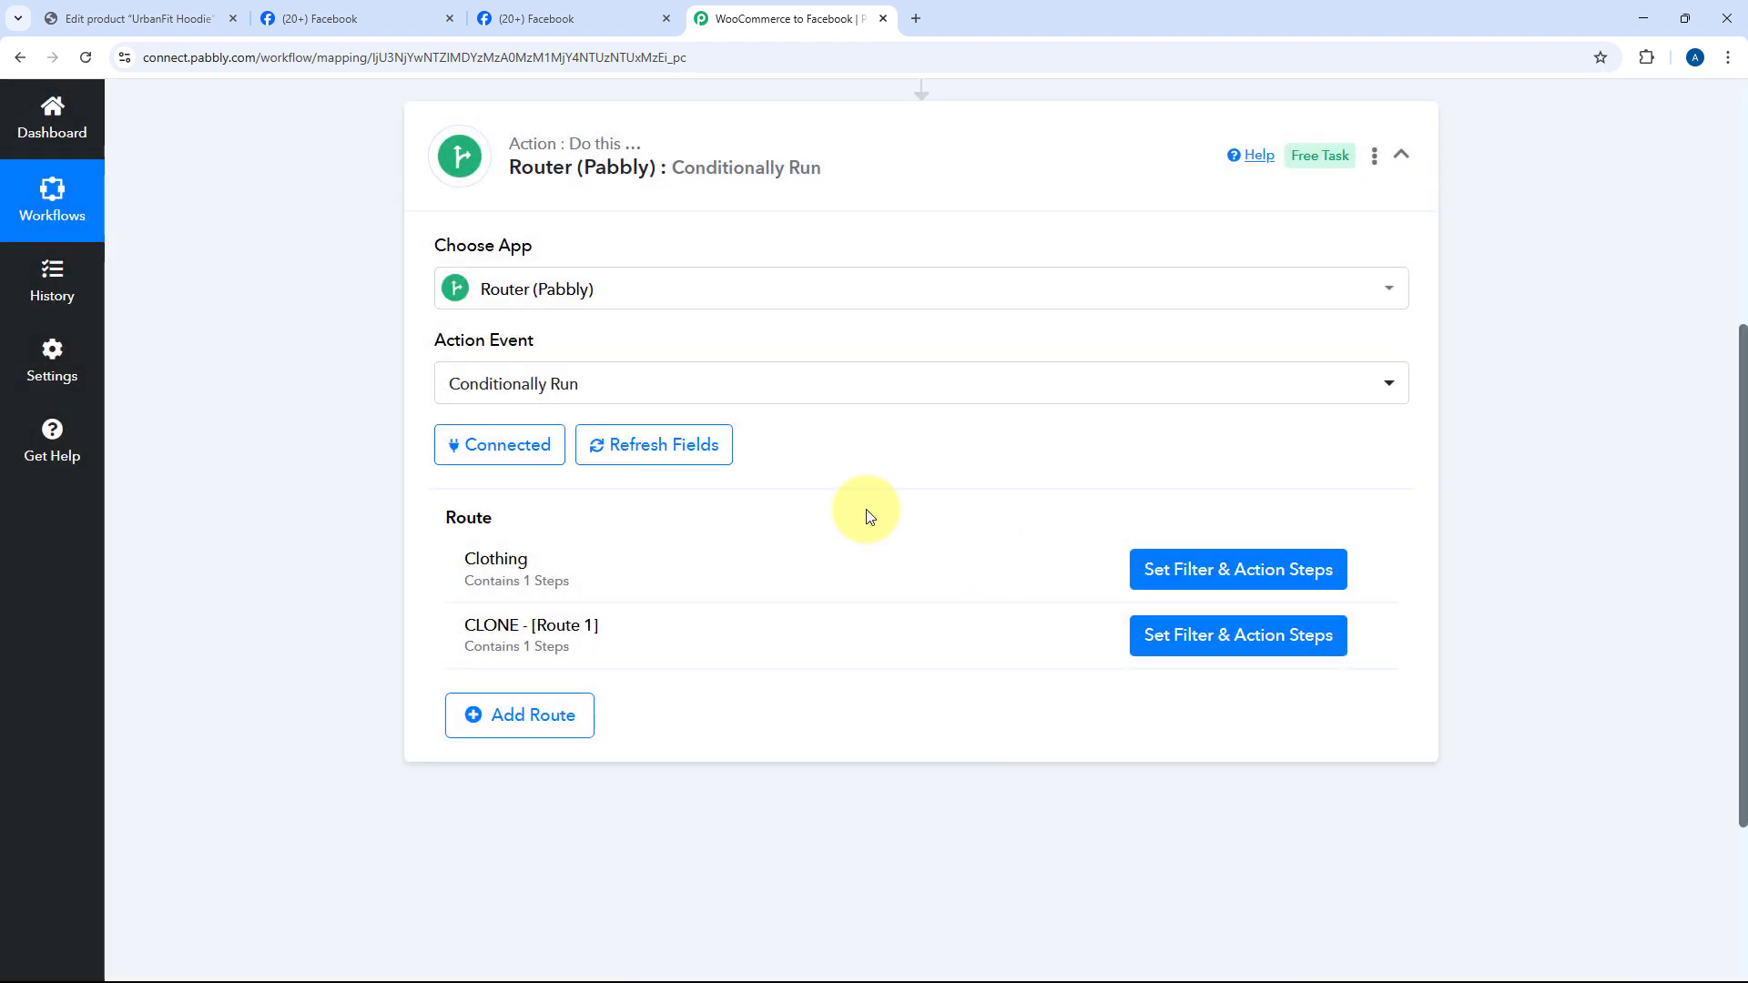
Step: Rename the cloned Route 1 as Furniture
left_click(1365, 637)
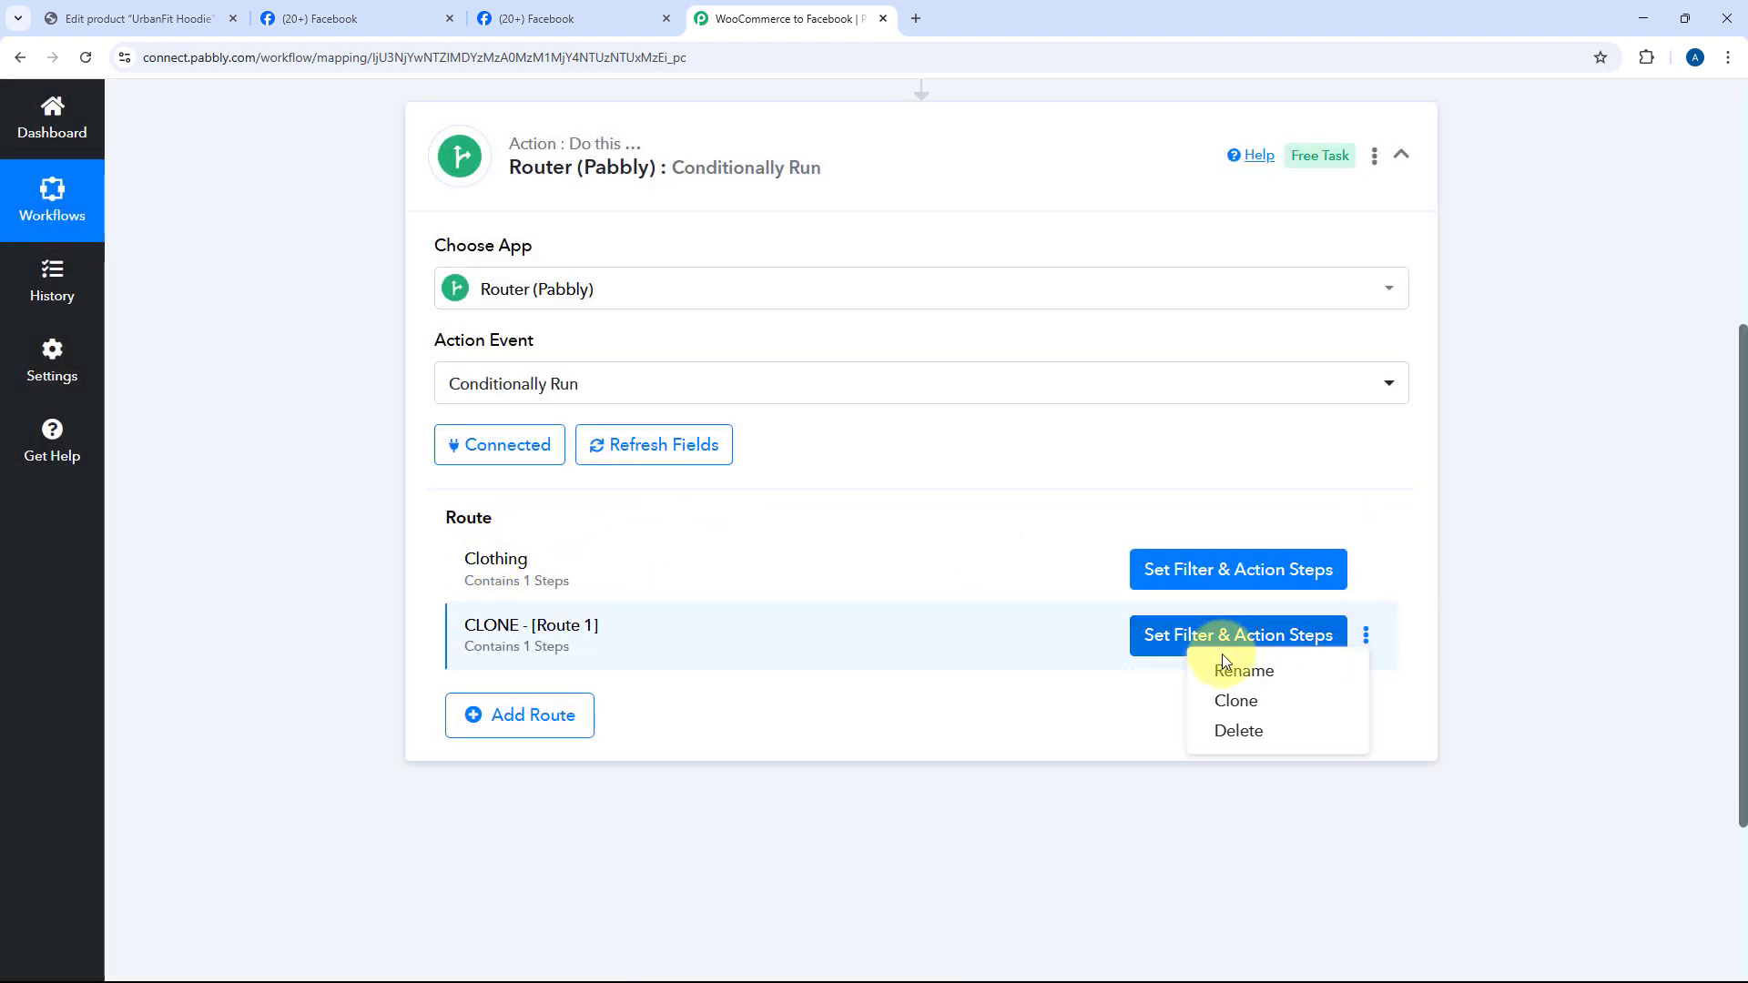
left_click(1215, 665)
triple_click(872, 532)
type("Furniture")
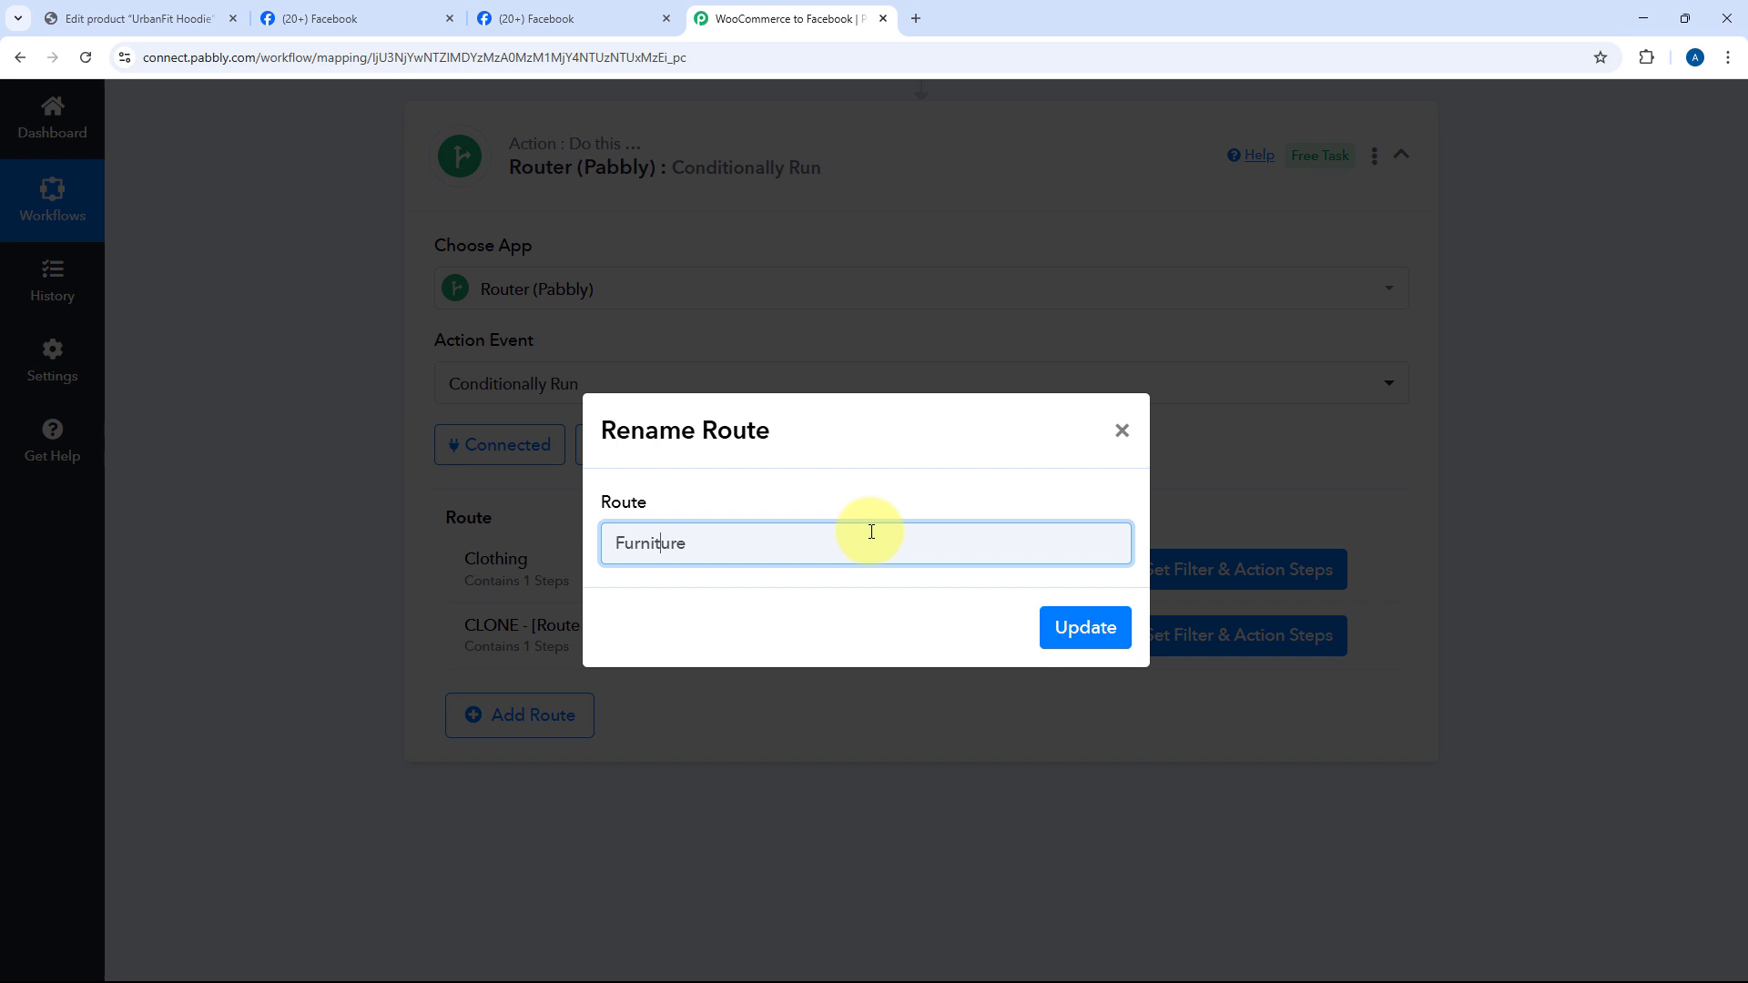
left_click(1067, 627)
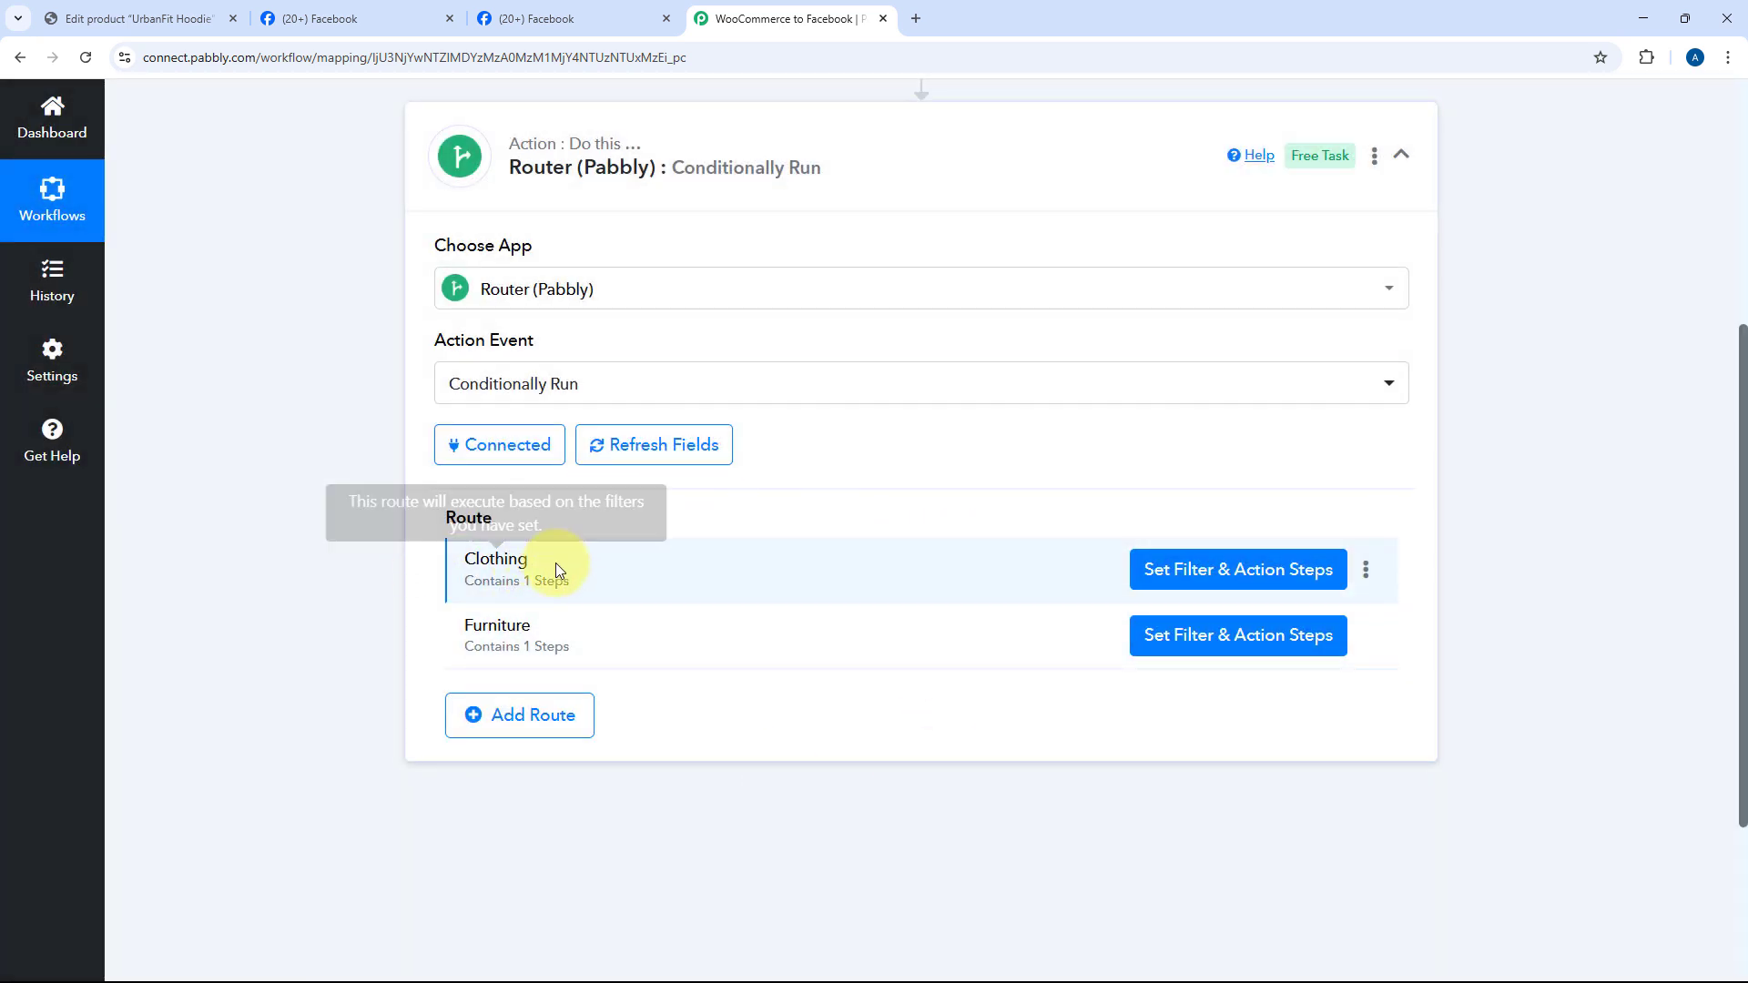
Step: In the Furniture route's filter, set the Categories 0 Name condition value to Furniture, matching the WooCommerce category name
left_click(1228, 637)
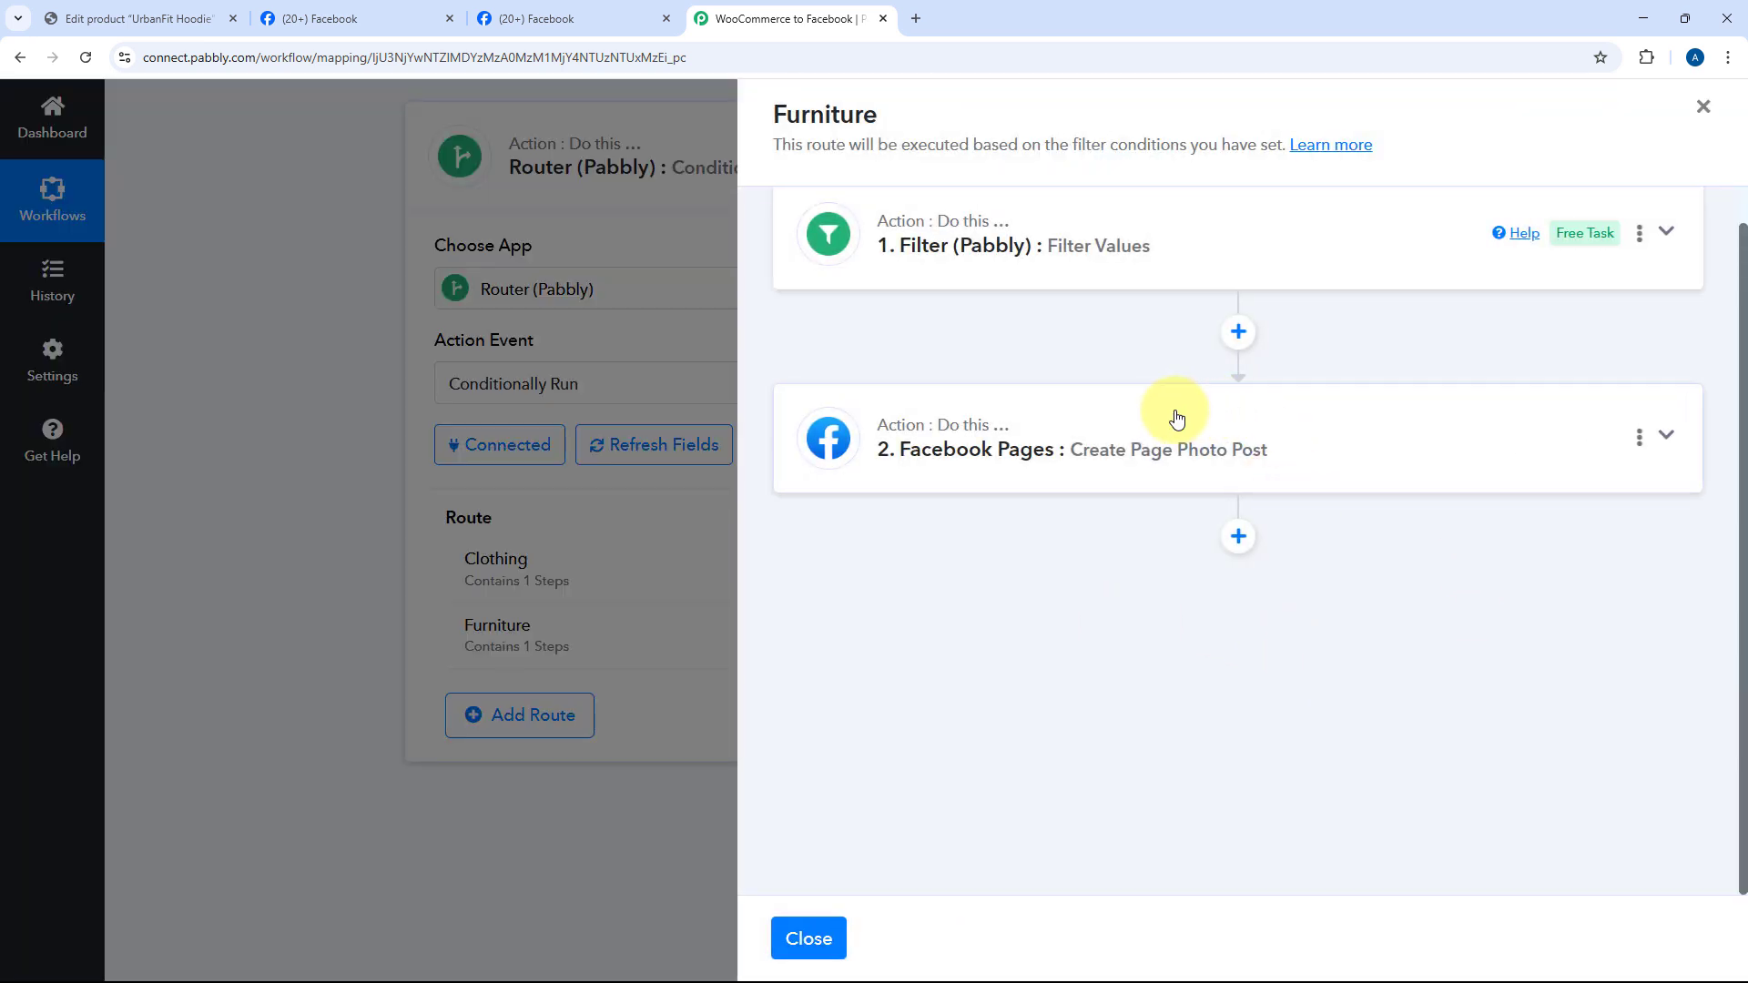
scroll(1173, 401, "up", 1)
left_click(1166, 284)
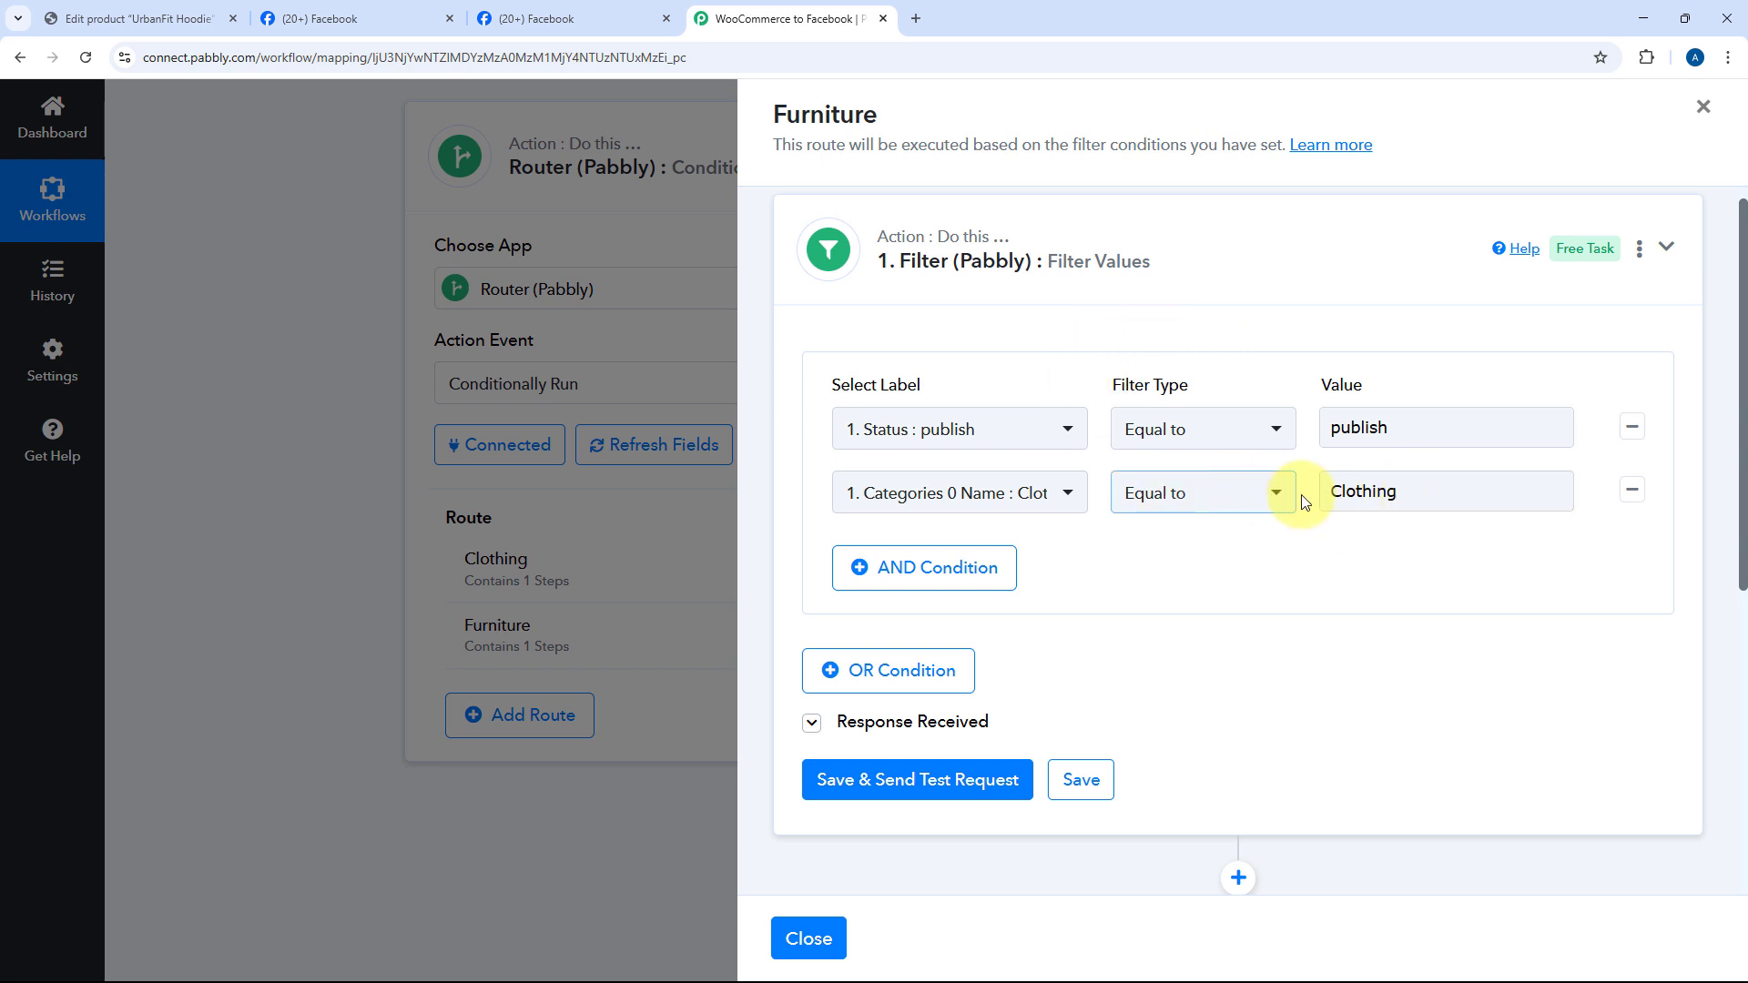
left_click_drag(1494, 492, 1134, 508)
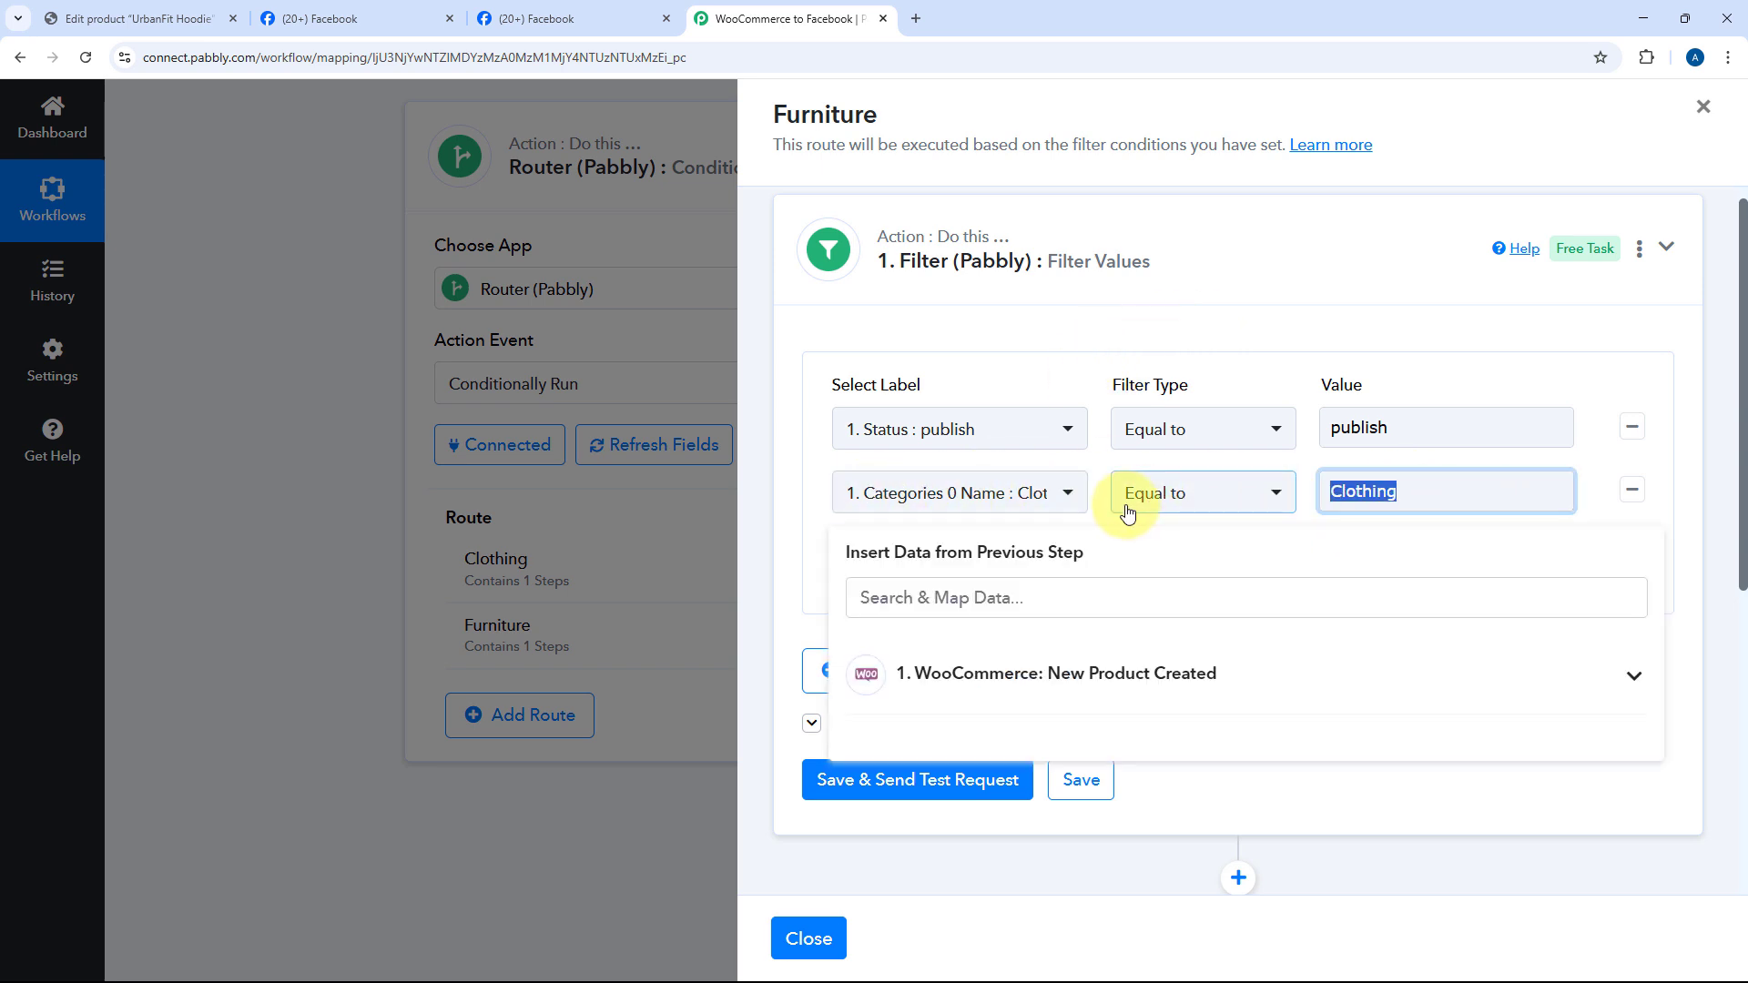
key("BackSpace")
left_click(141, 13)
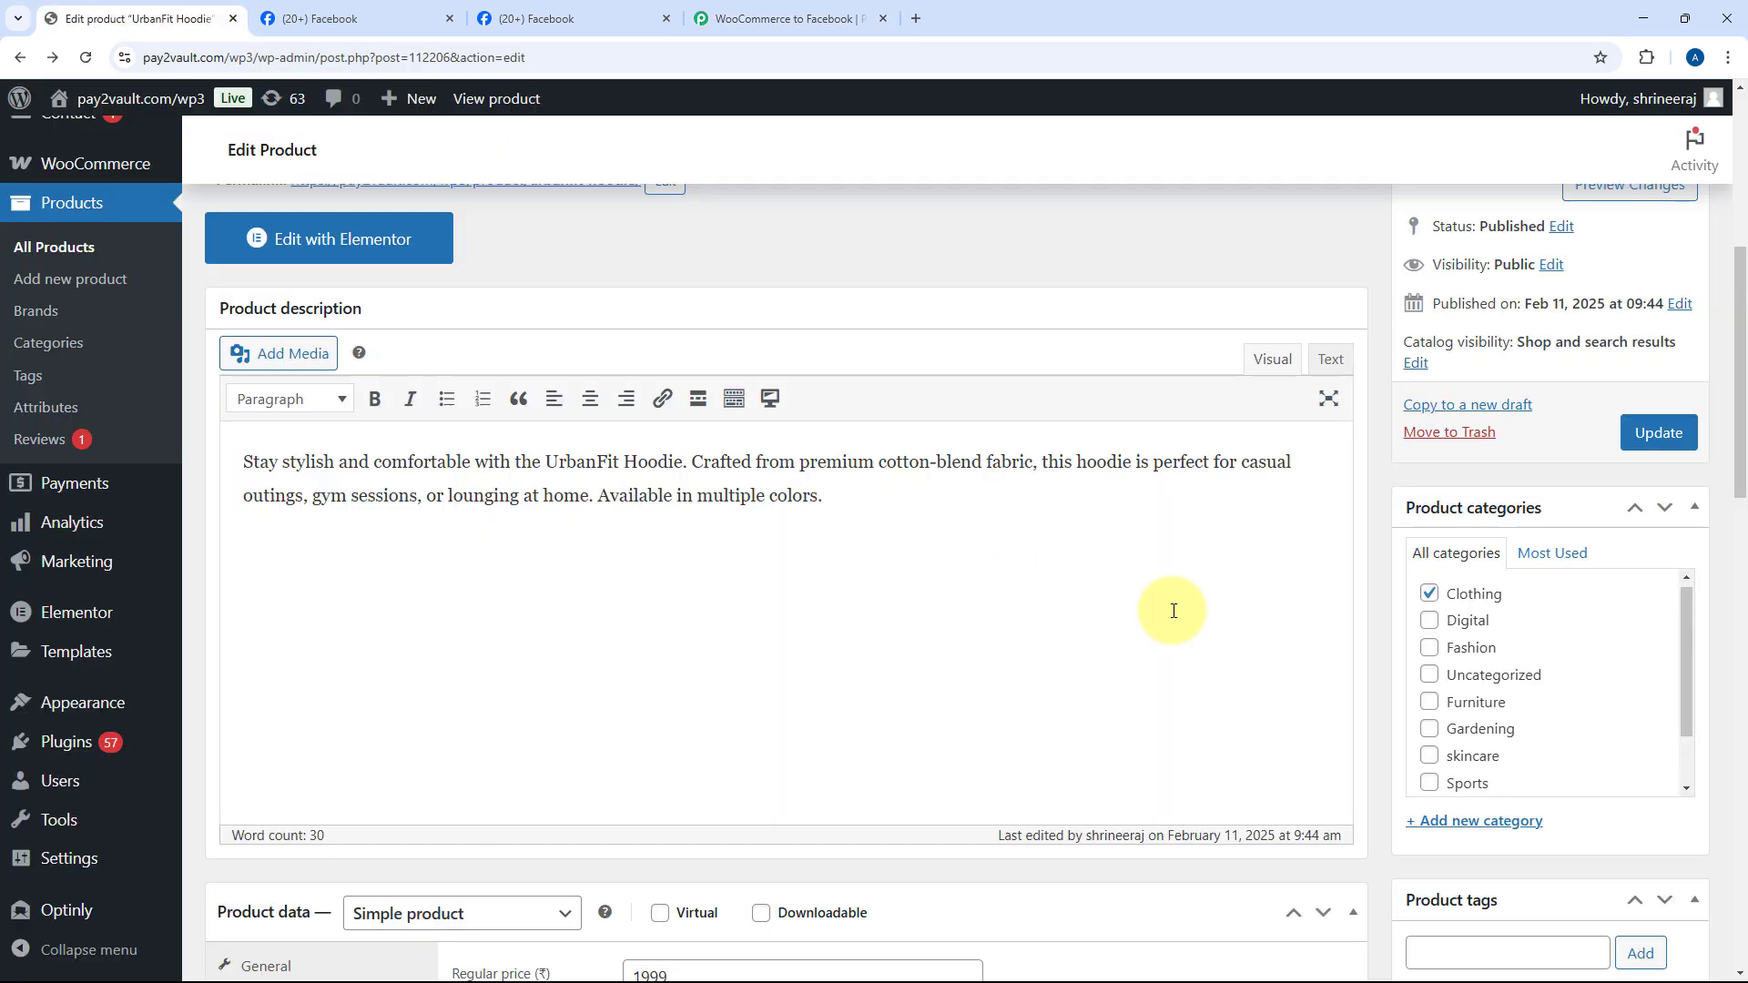
left_click_drag(1446, 729, 1464, 722)
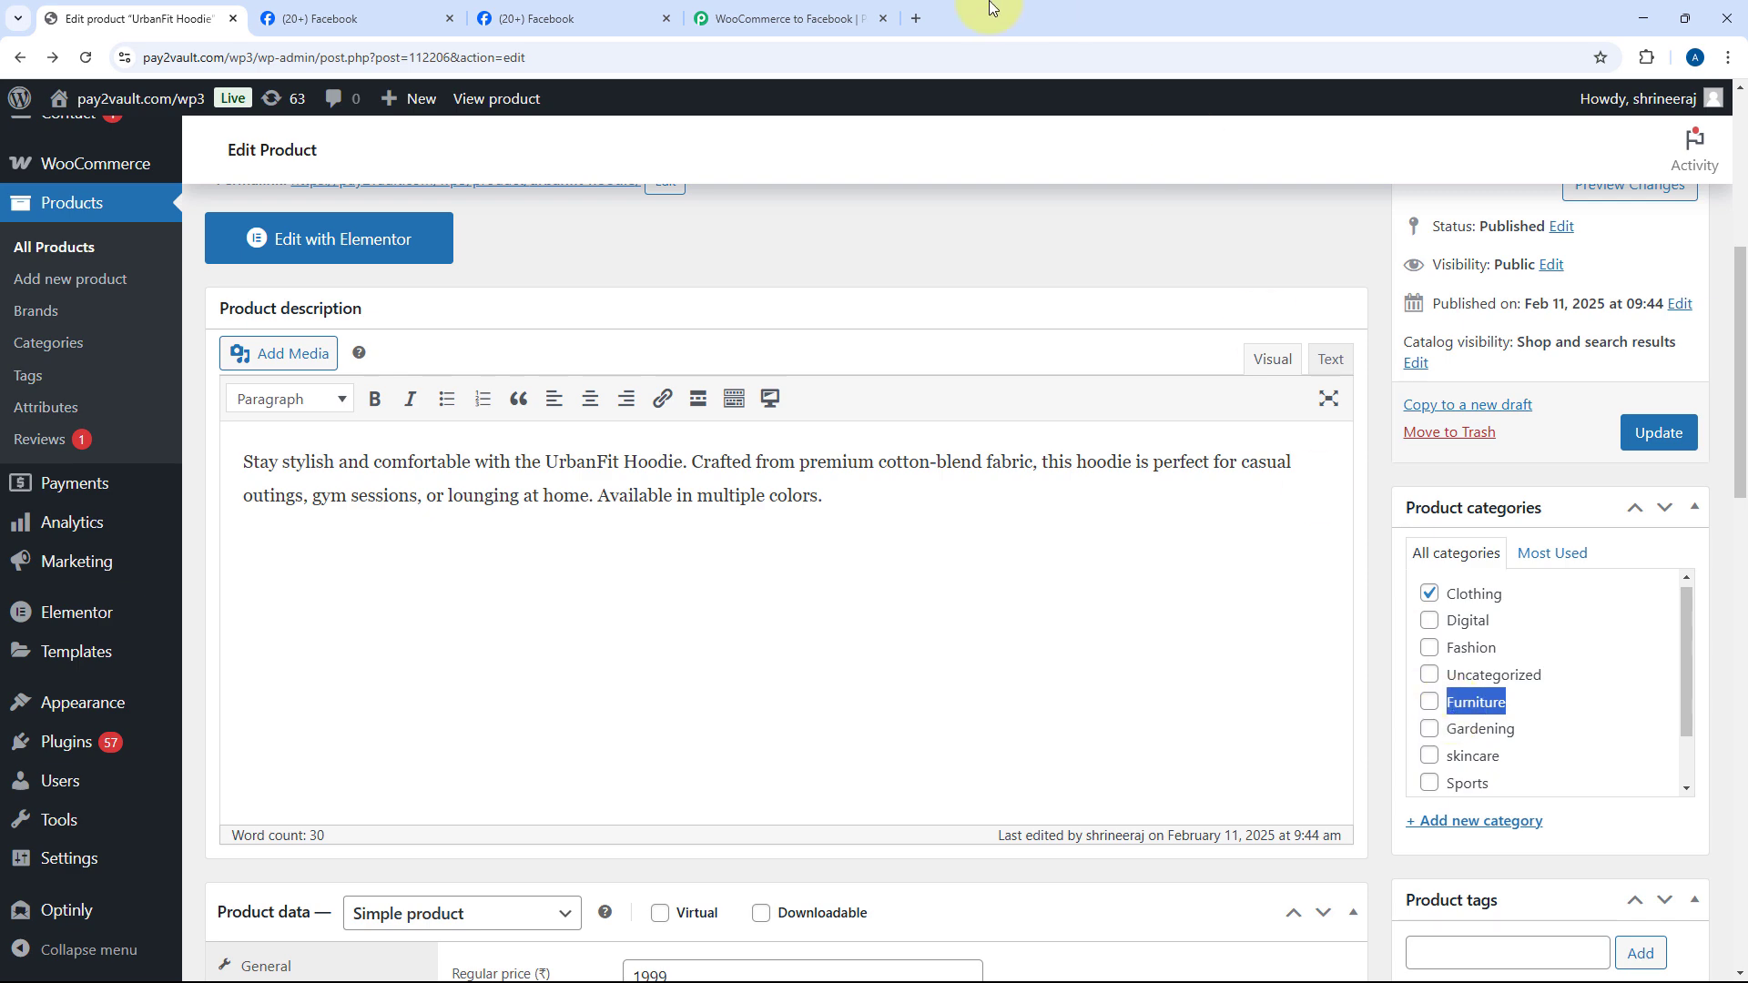
left_click(783, 18)
type("Furniture")
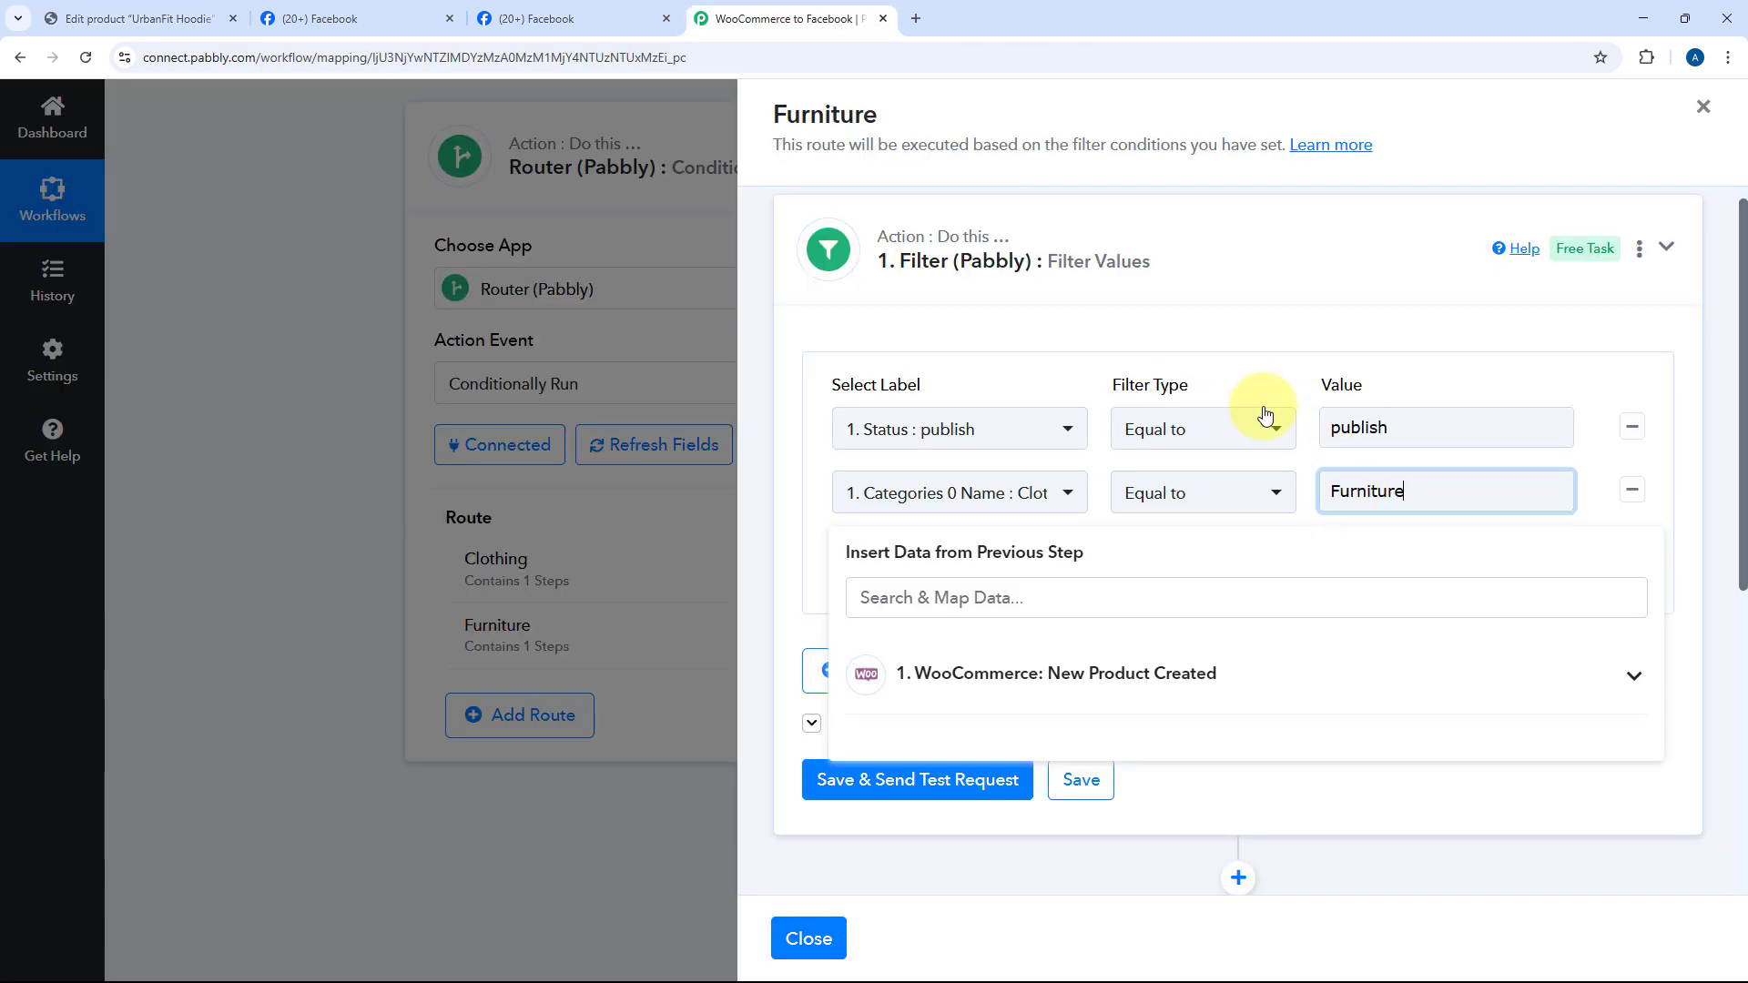
left_click(1271, 328)
left_click(1366, 489)
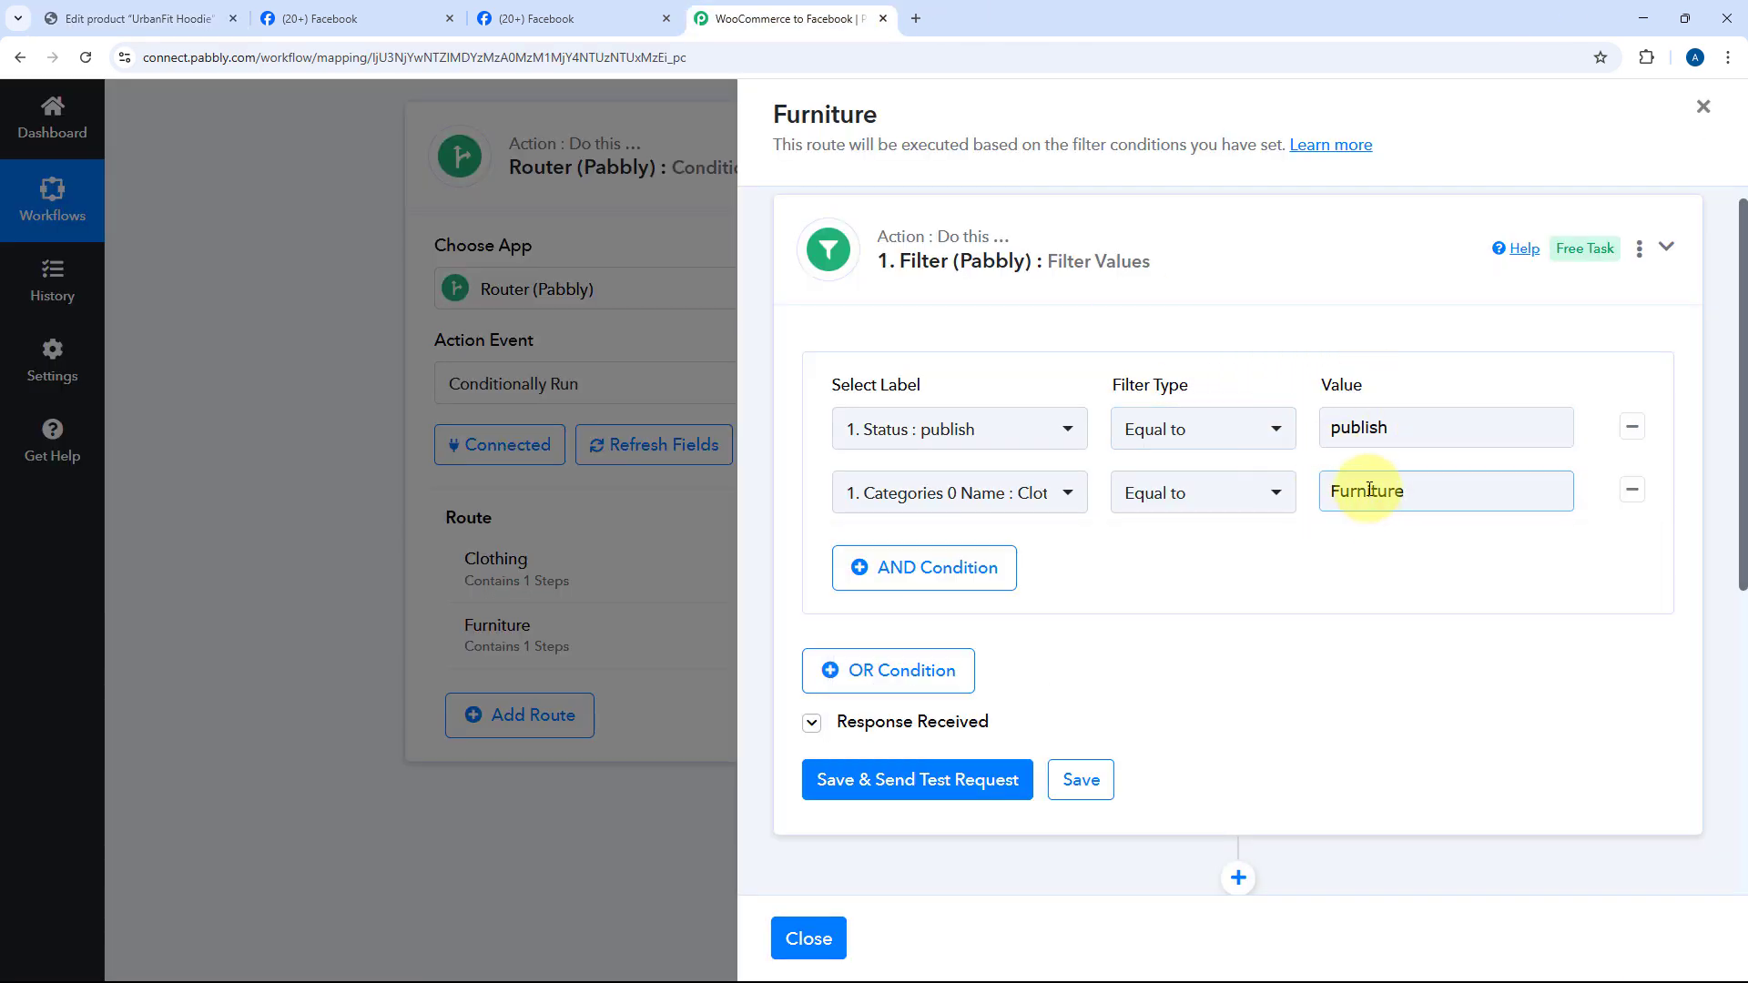
Step: Save the Furniture route's filter with a test request and check the response against the WooCommerce product's selected category
left_click(937, 785)
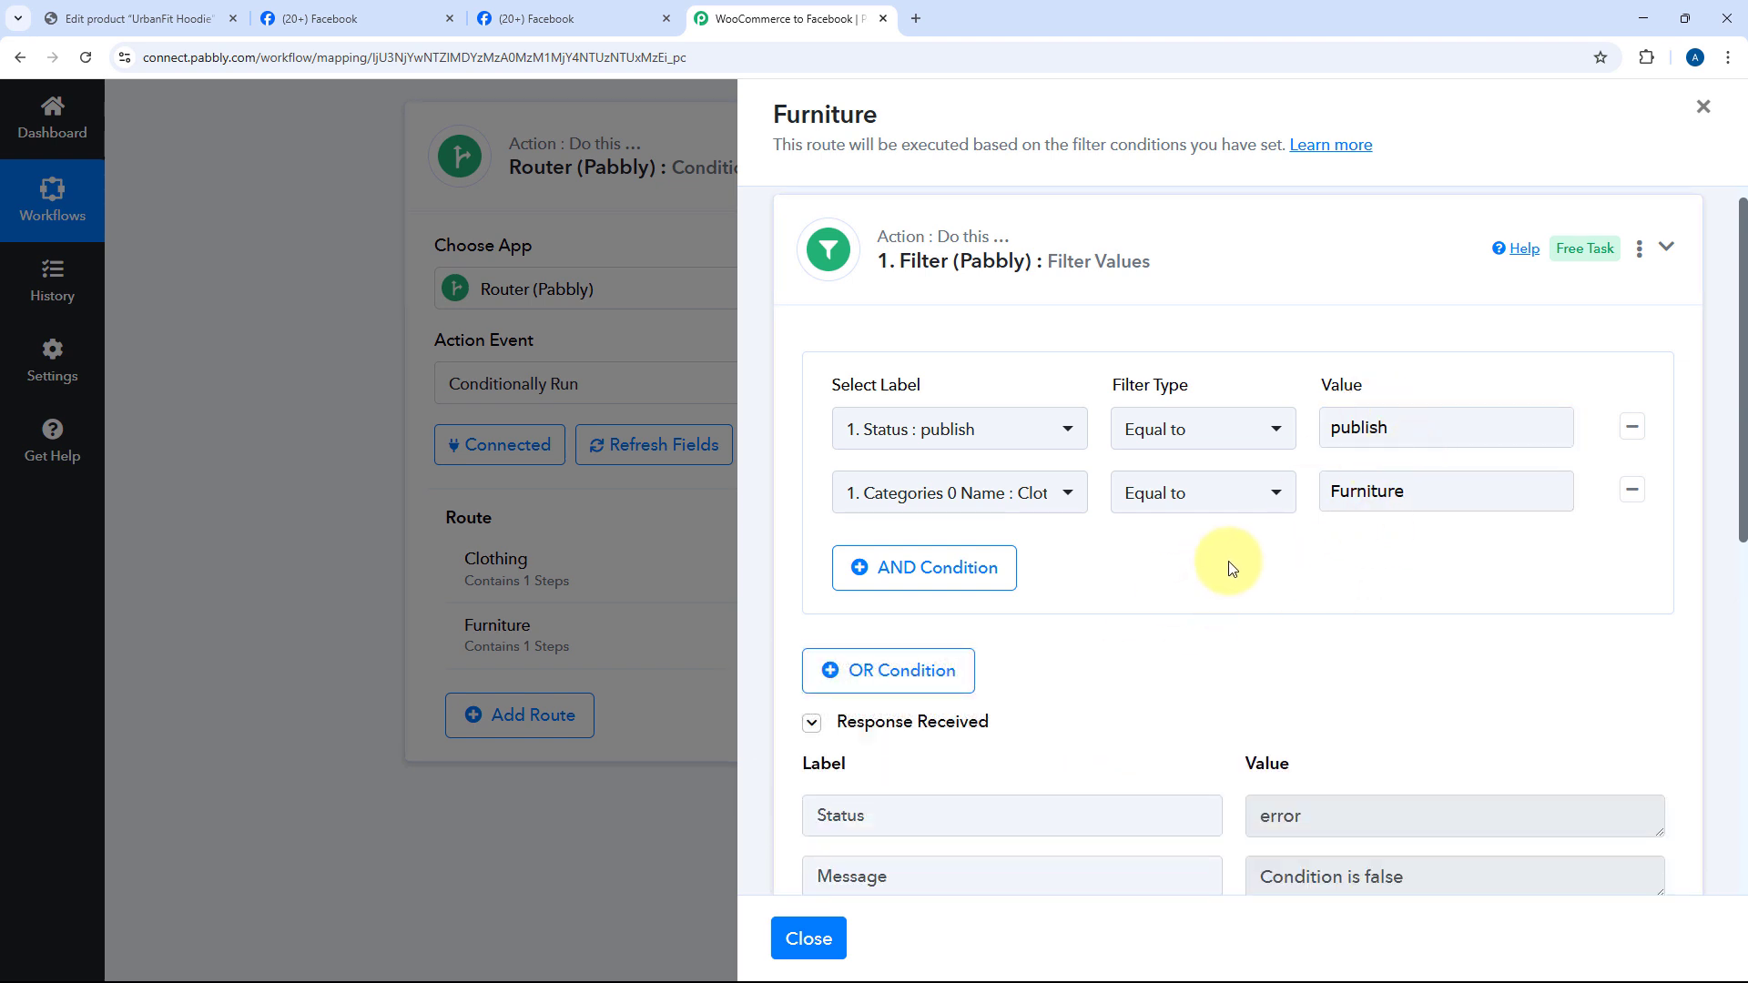
scroll(1225, 568, "down", 3)
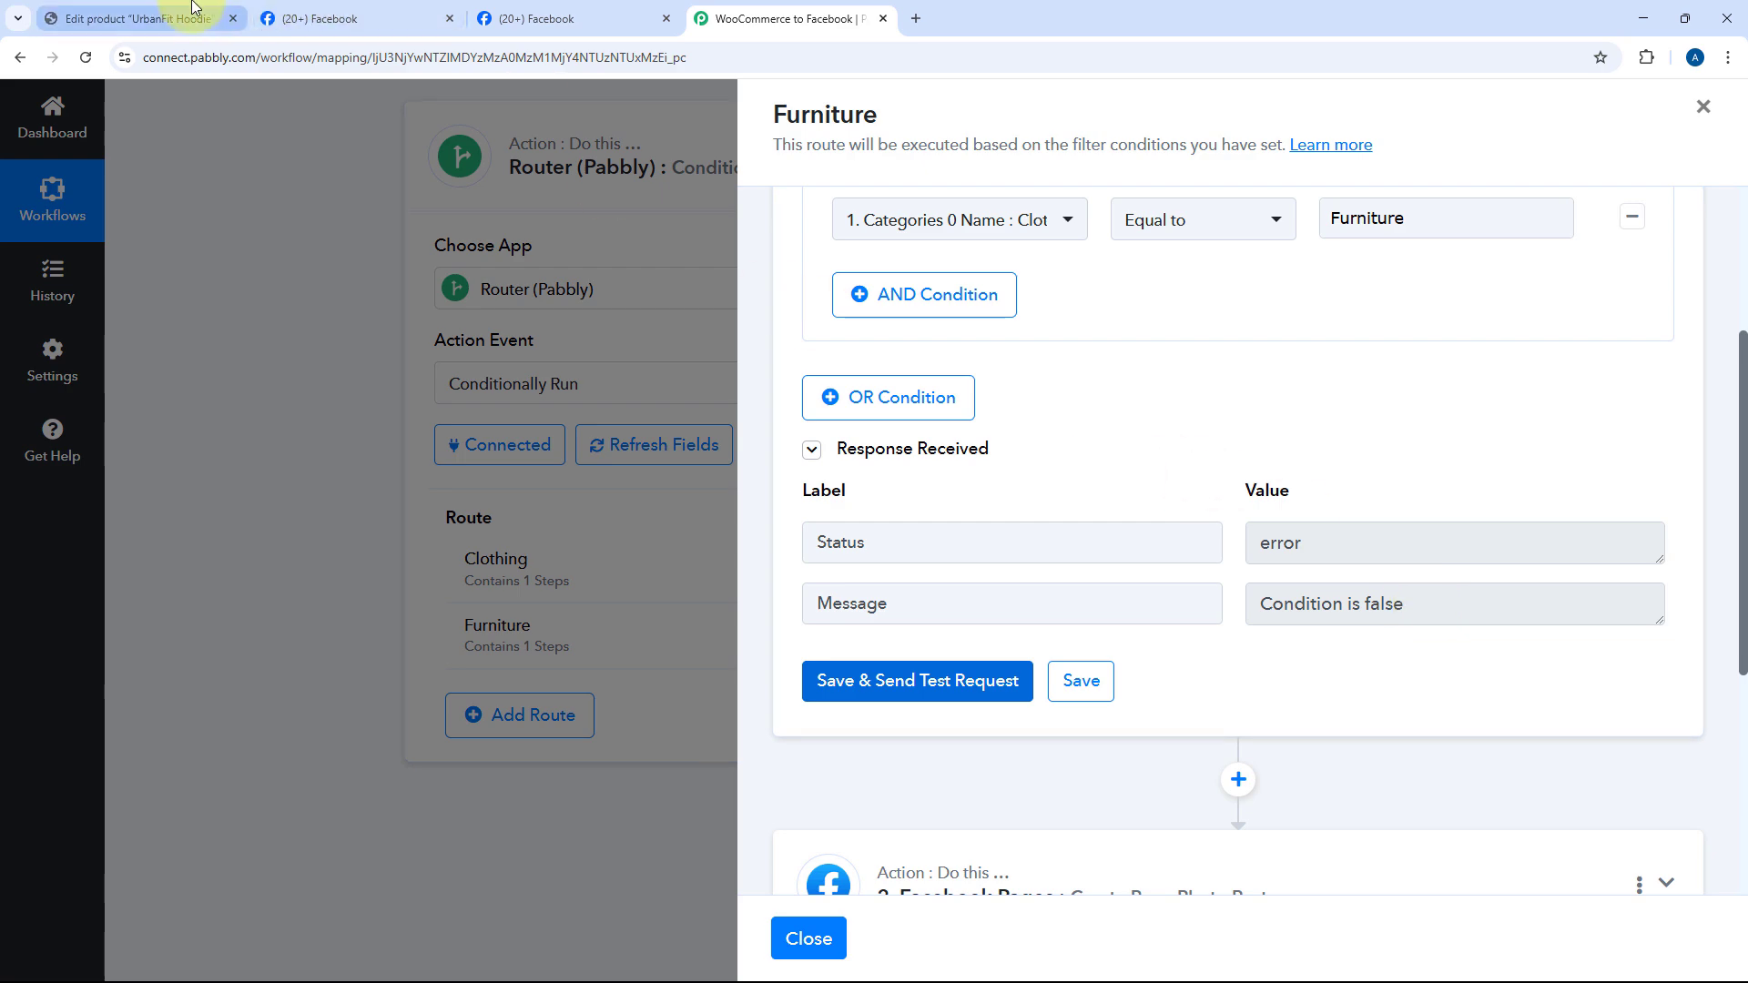
left_click(127, 18)
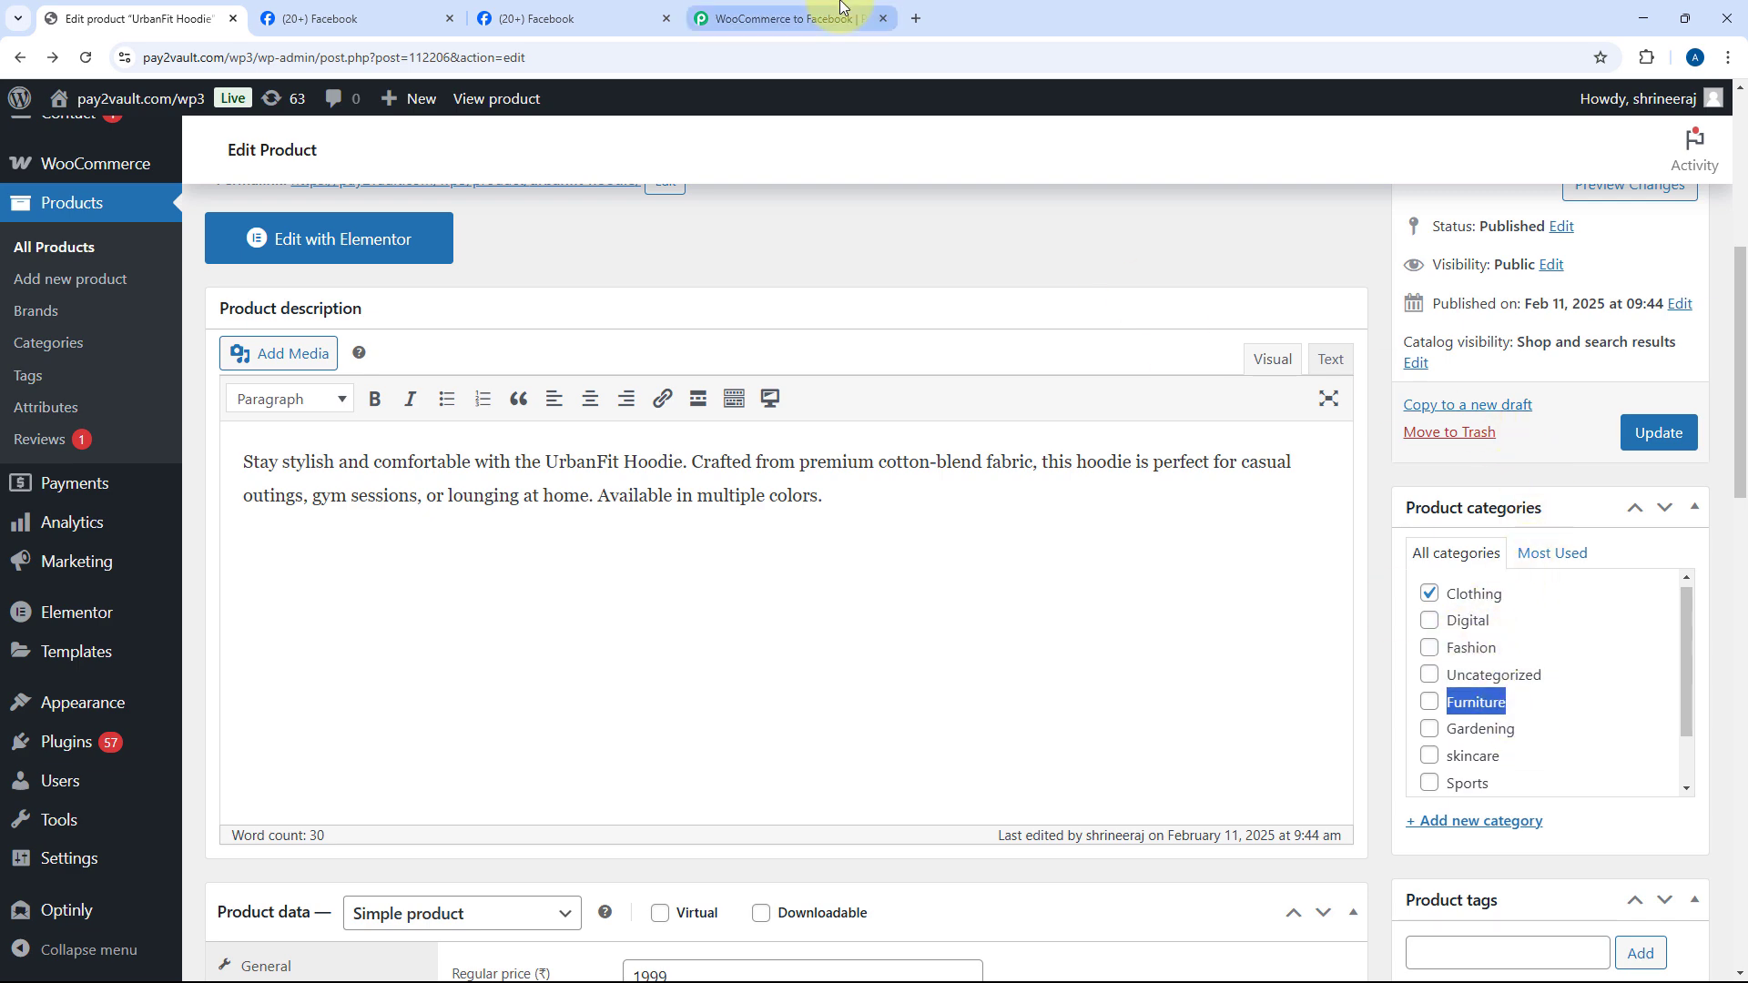
left_click(820, 18)
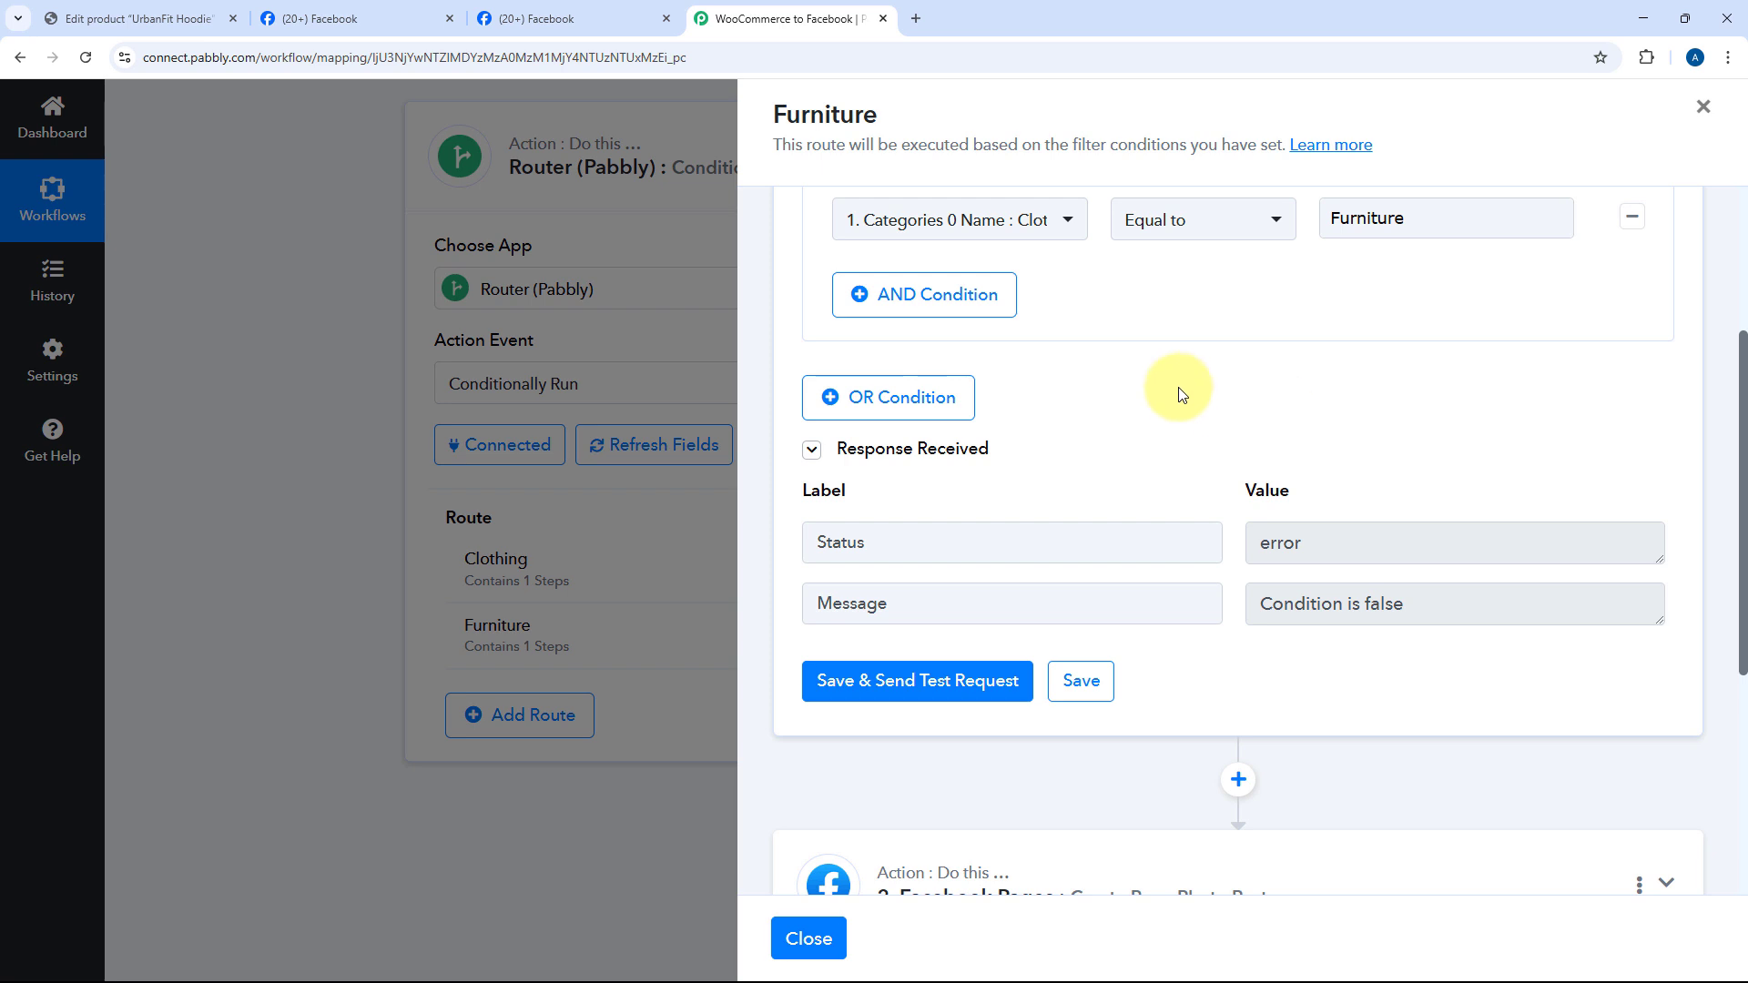
Step: In the Furniture route's Create Page Photo Post action, choose Arma Furniture Store as the Facebook page
scroll(1181, 391, "down", 2)
scroll(1179, 392, "down", 3)
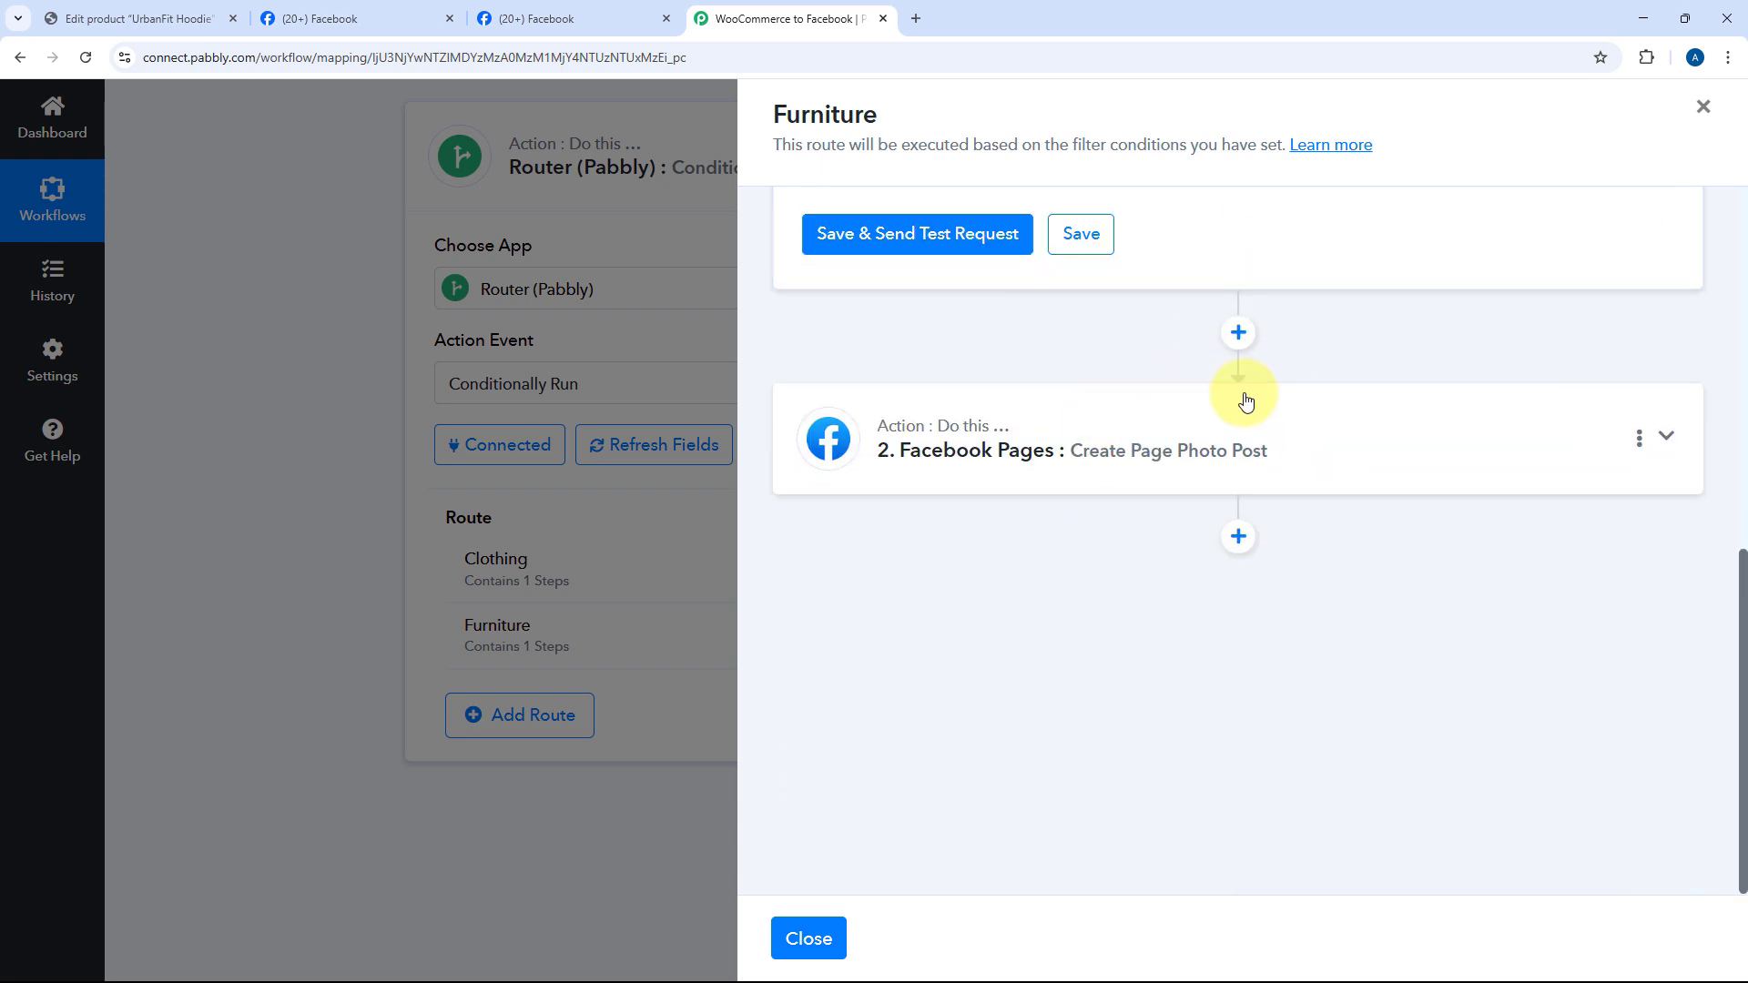
left_click(1181, 419)
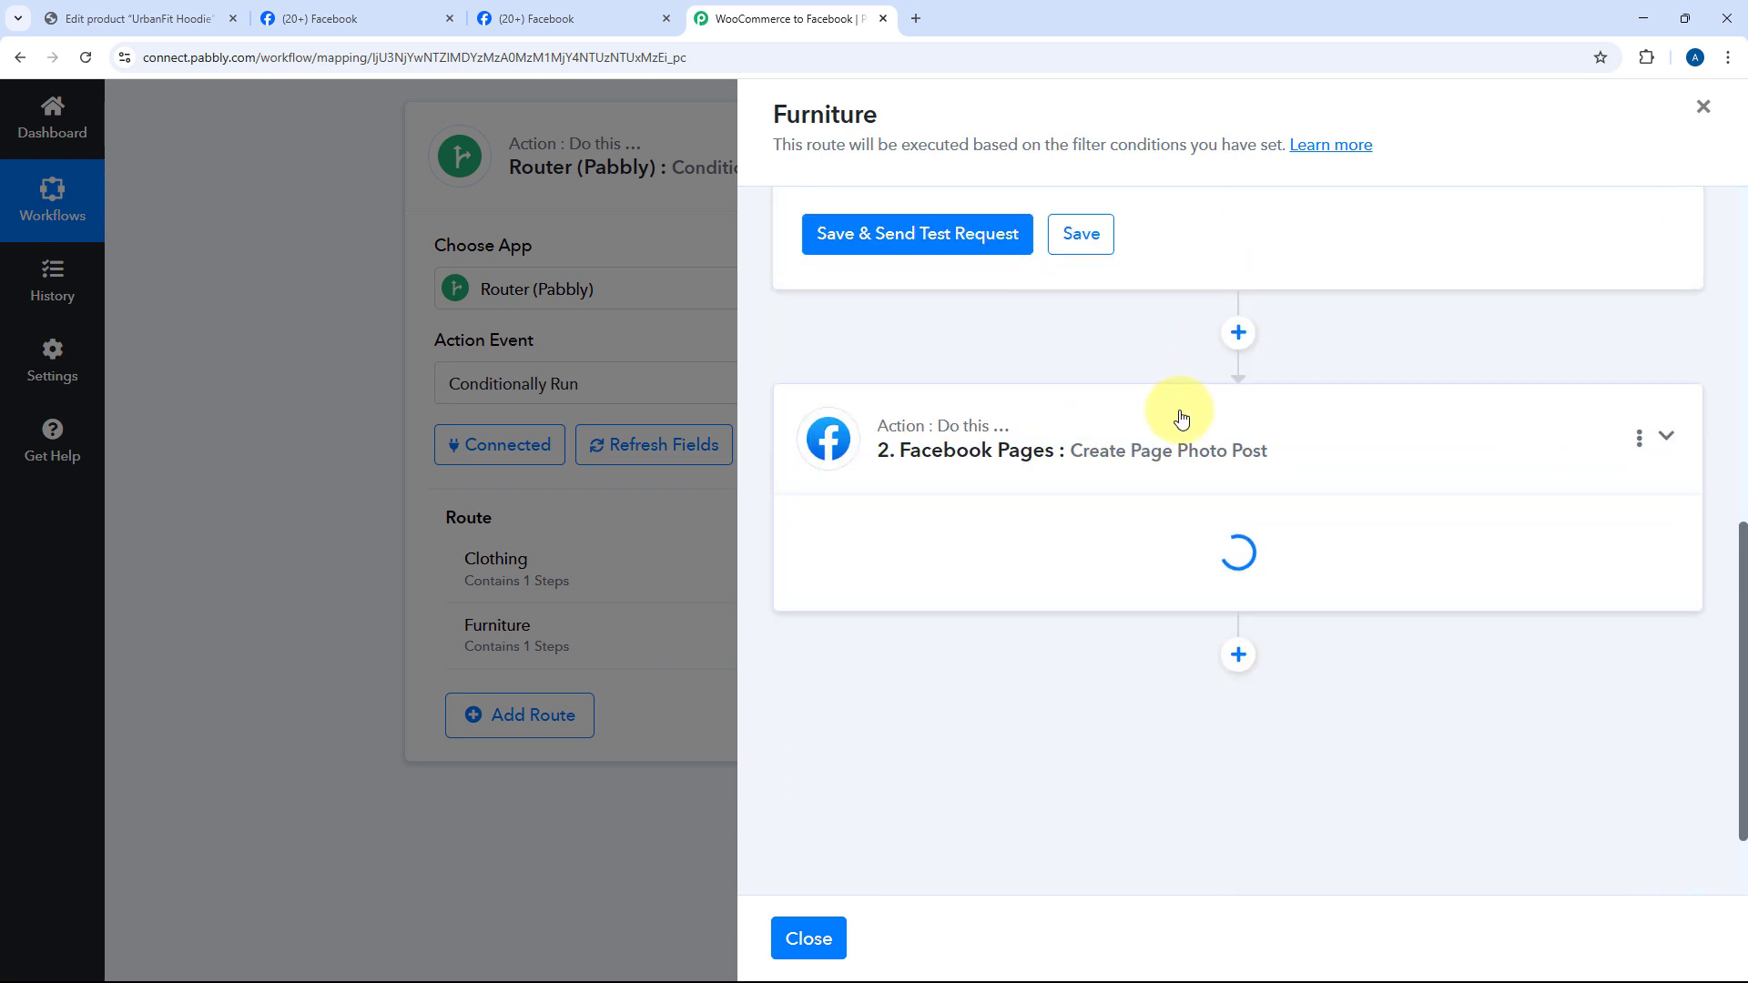
scroll(1171, 408, "down", 5)
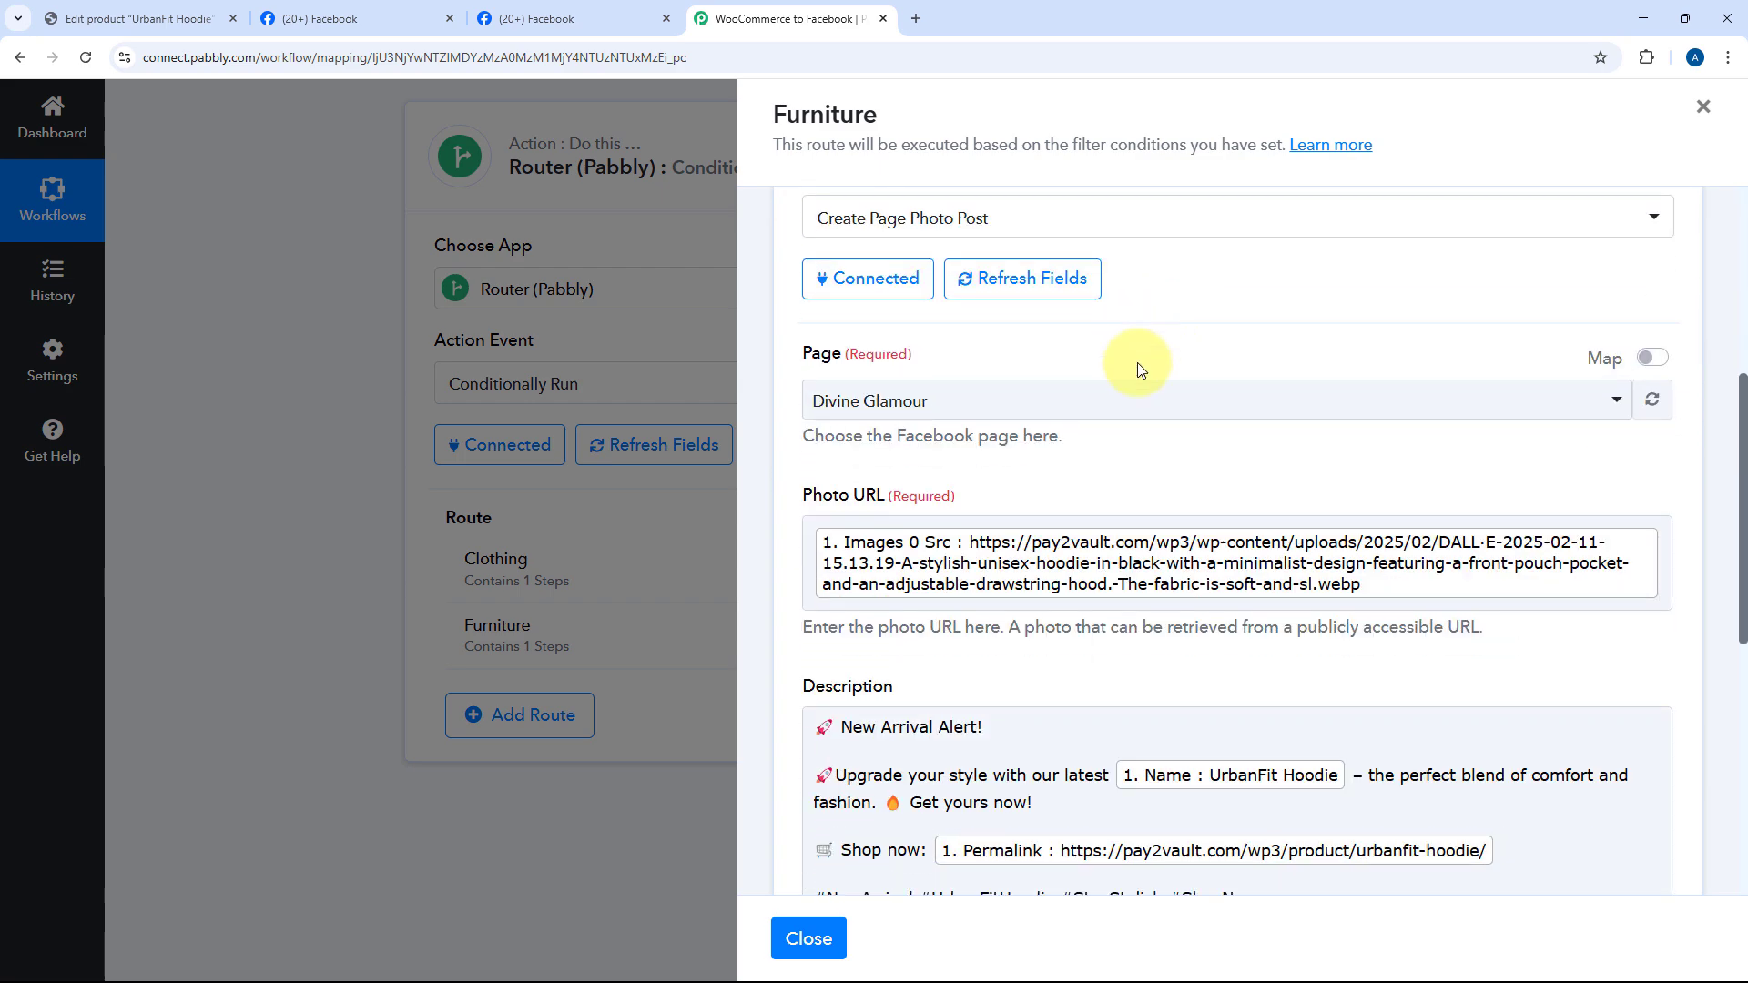
left_click(1653, 402)
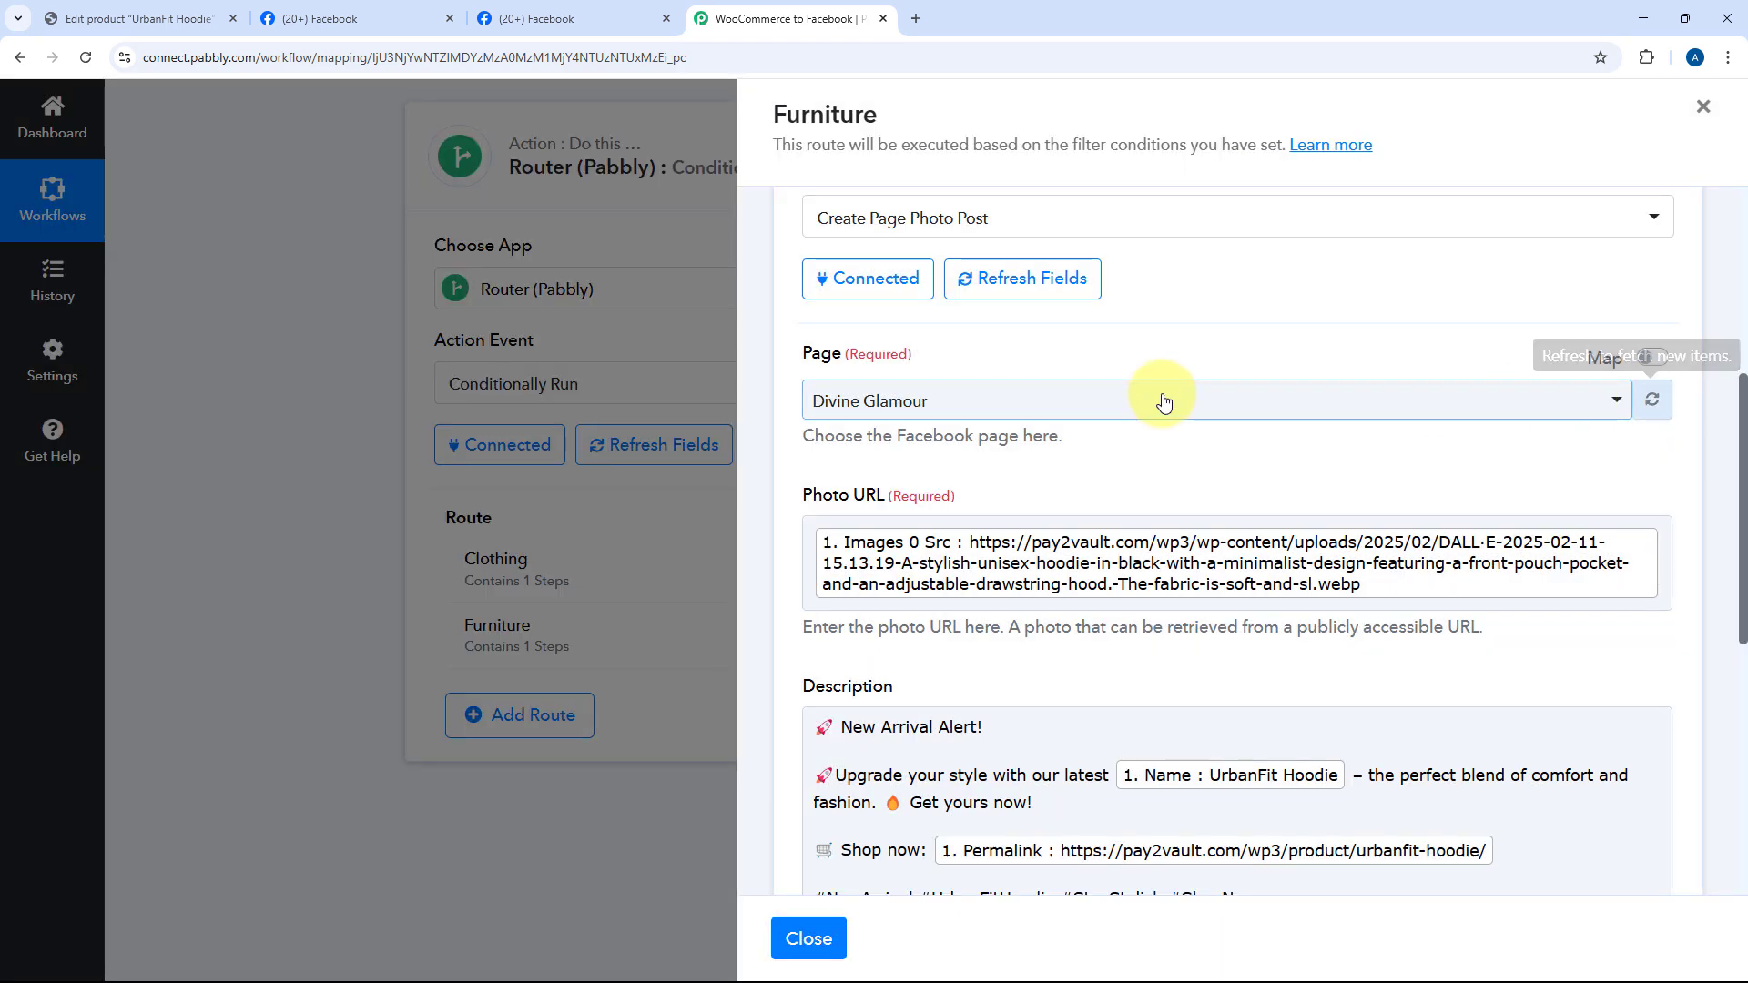
left_click(1152, 399)
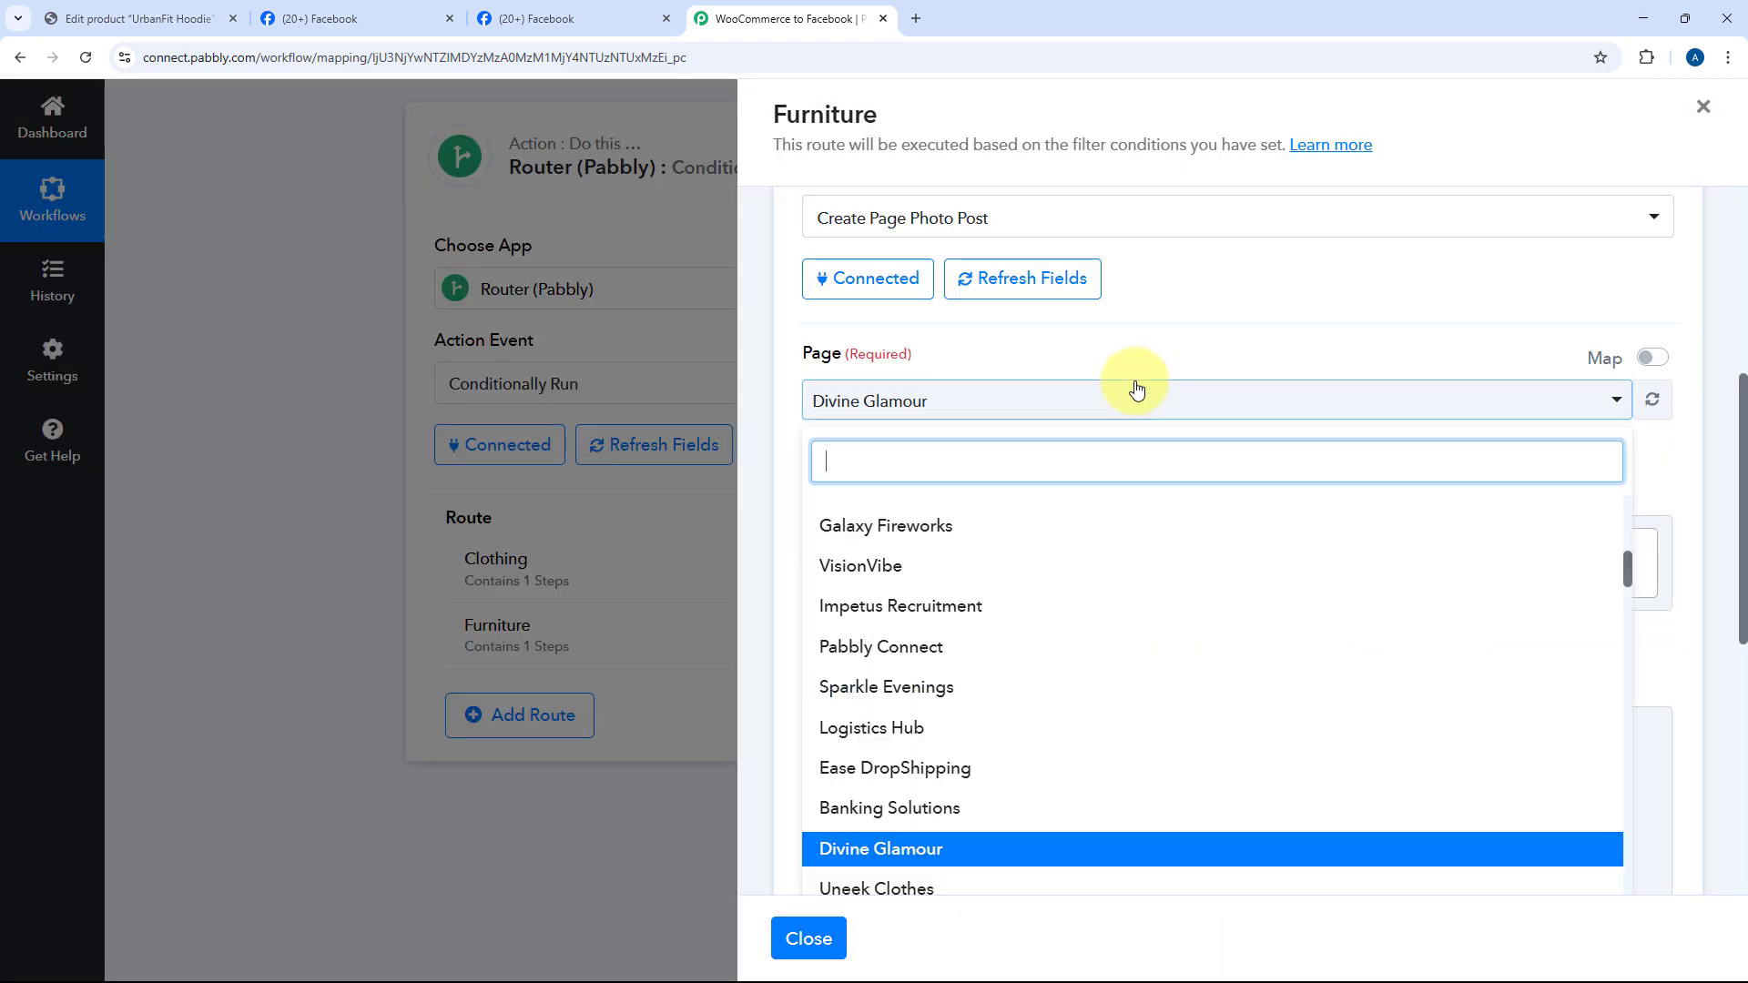
left_click(584, 15)
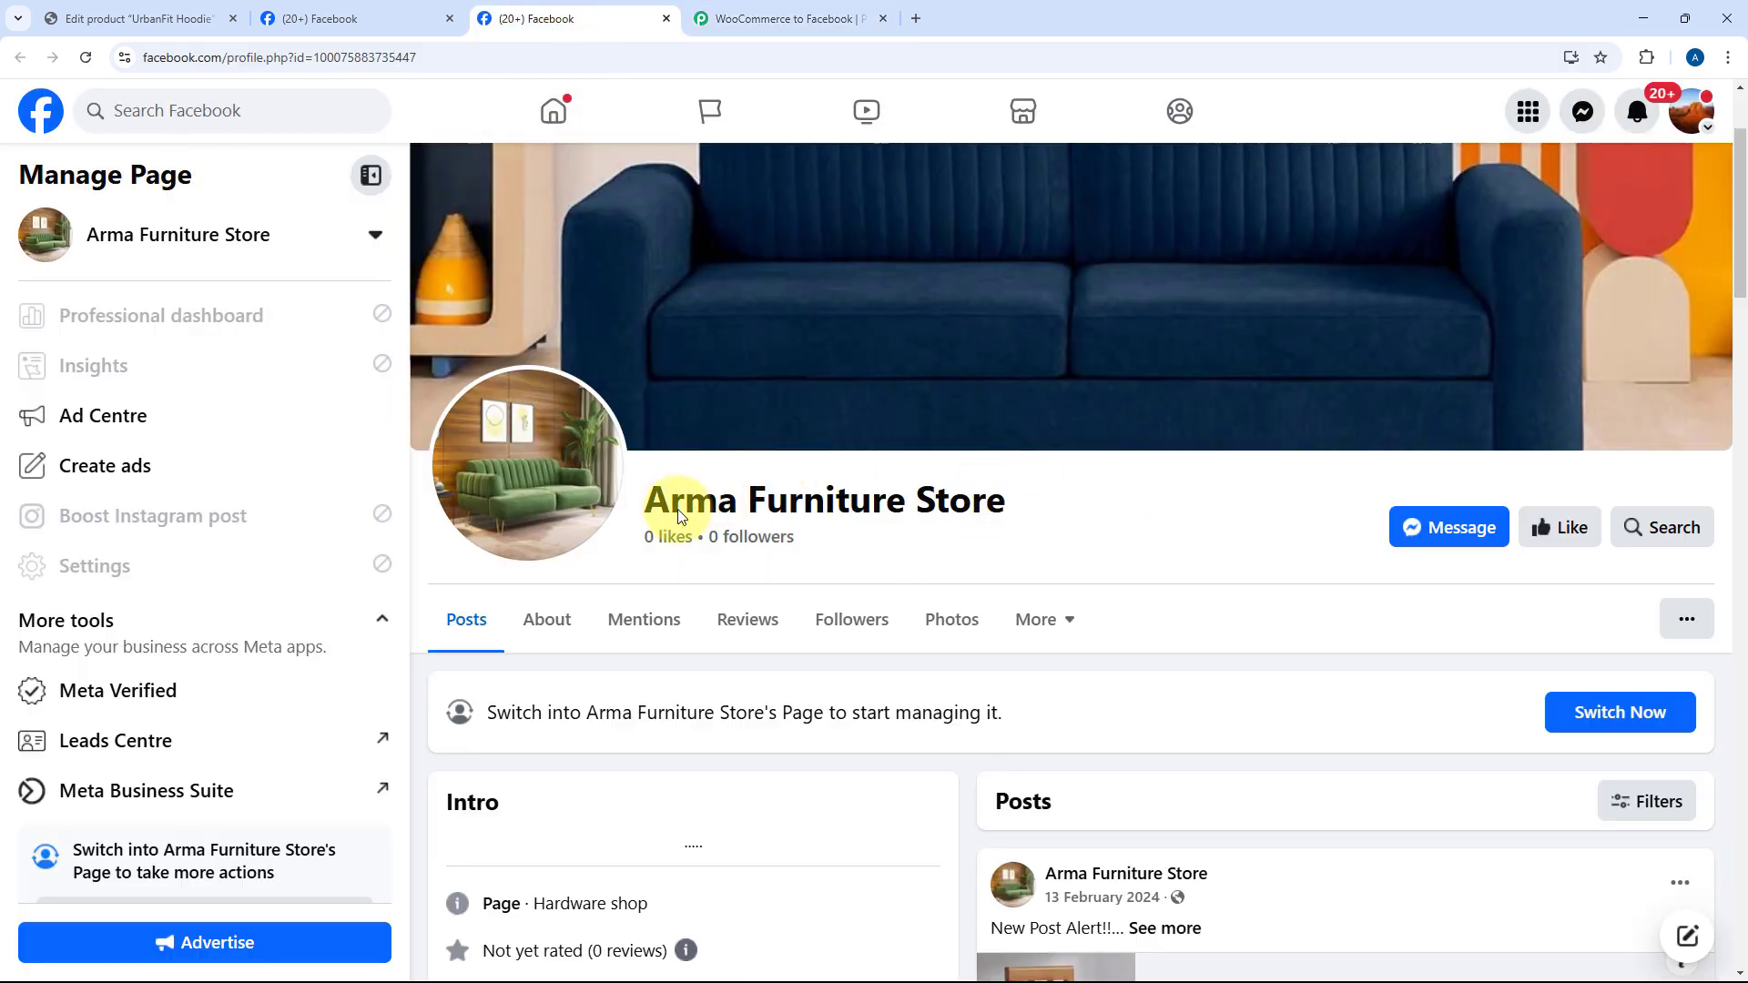
left_click(728, 18)
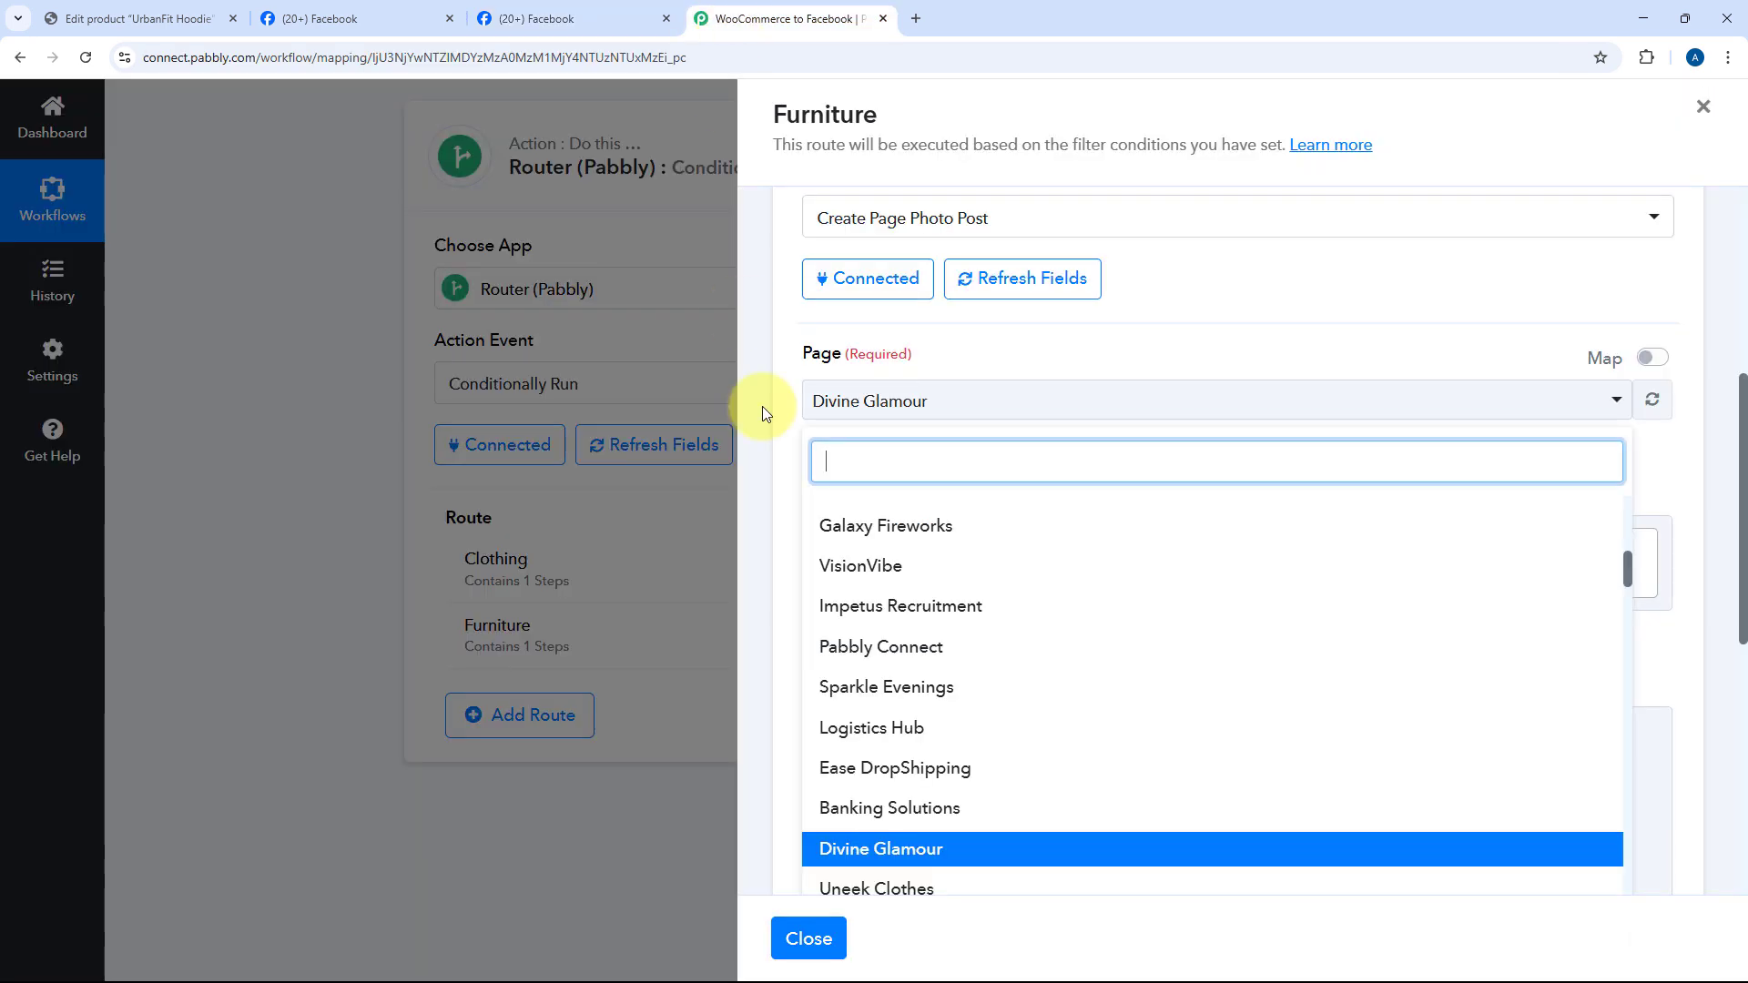
type("Arm")
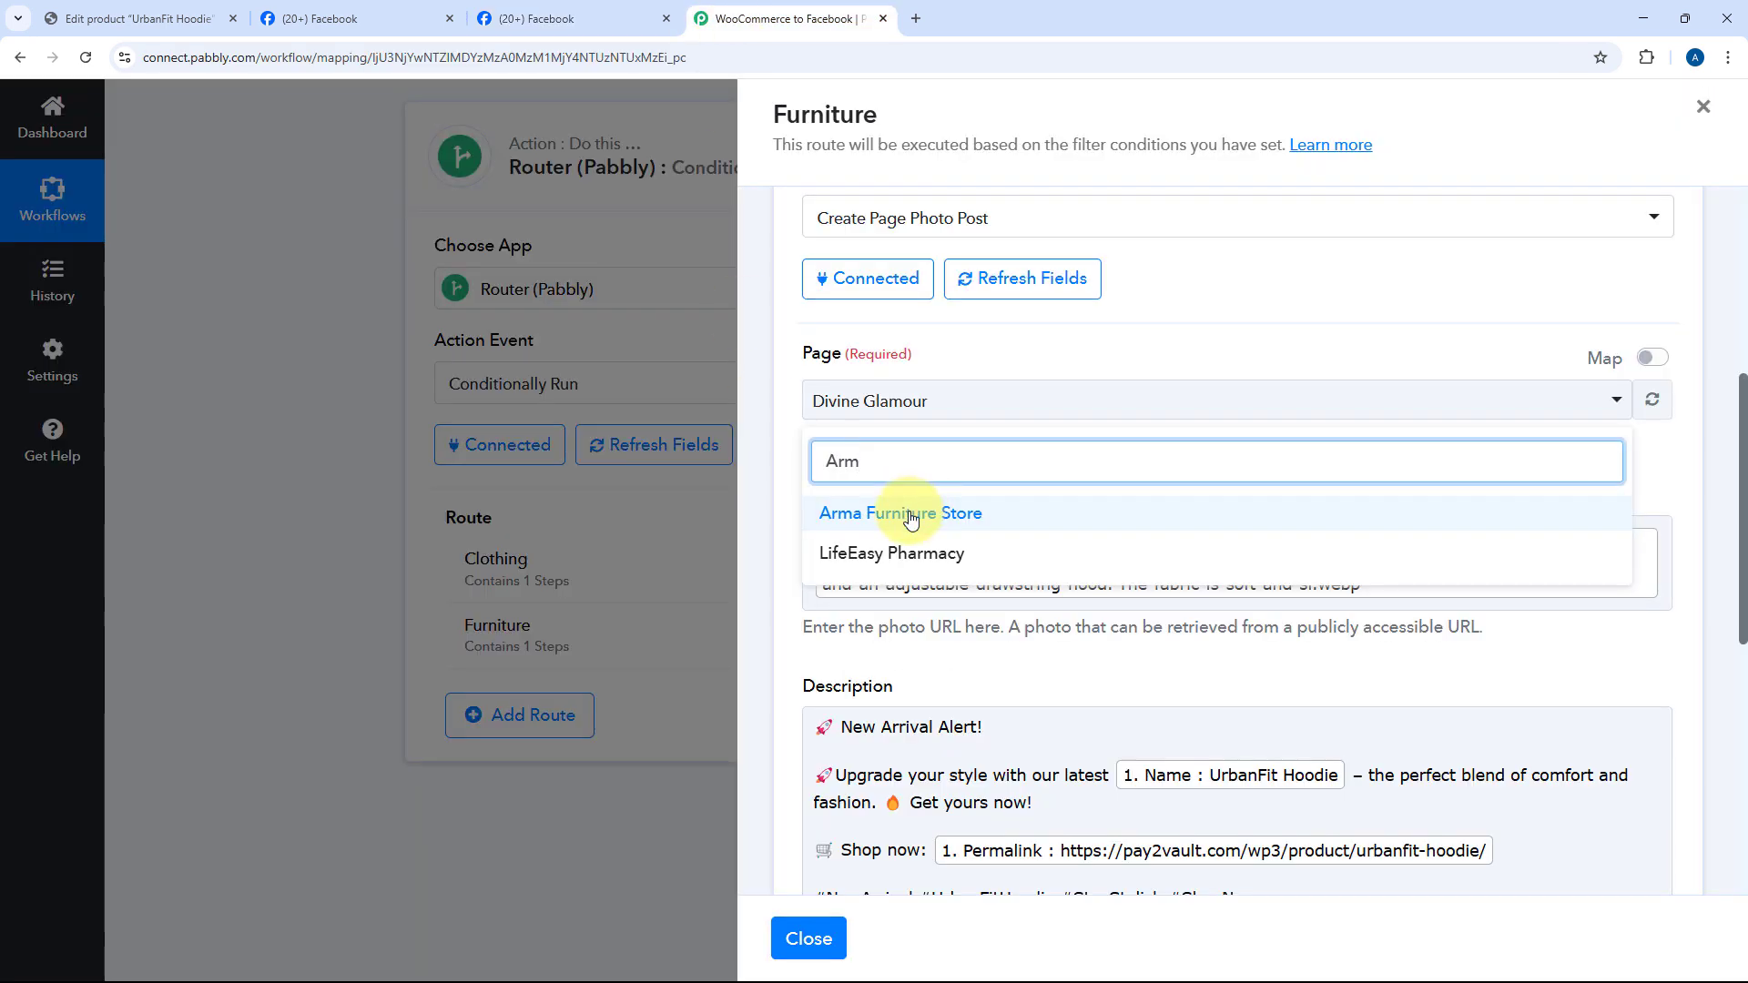
left_click(911, 518)
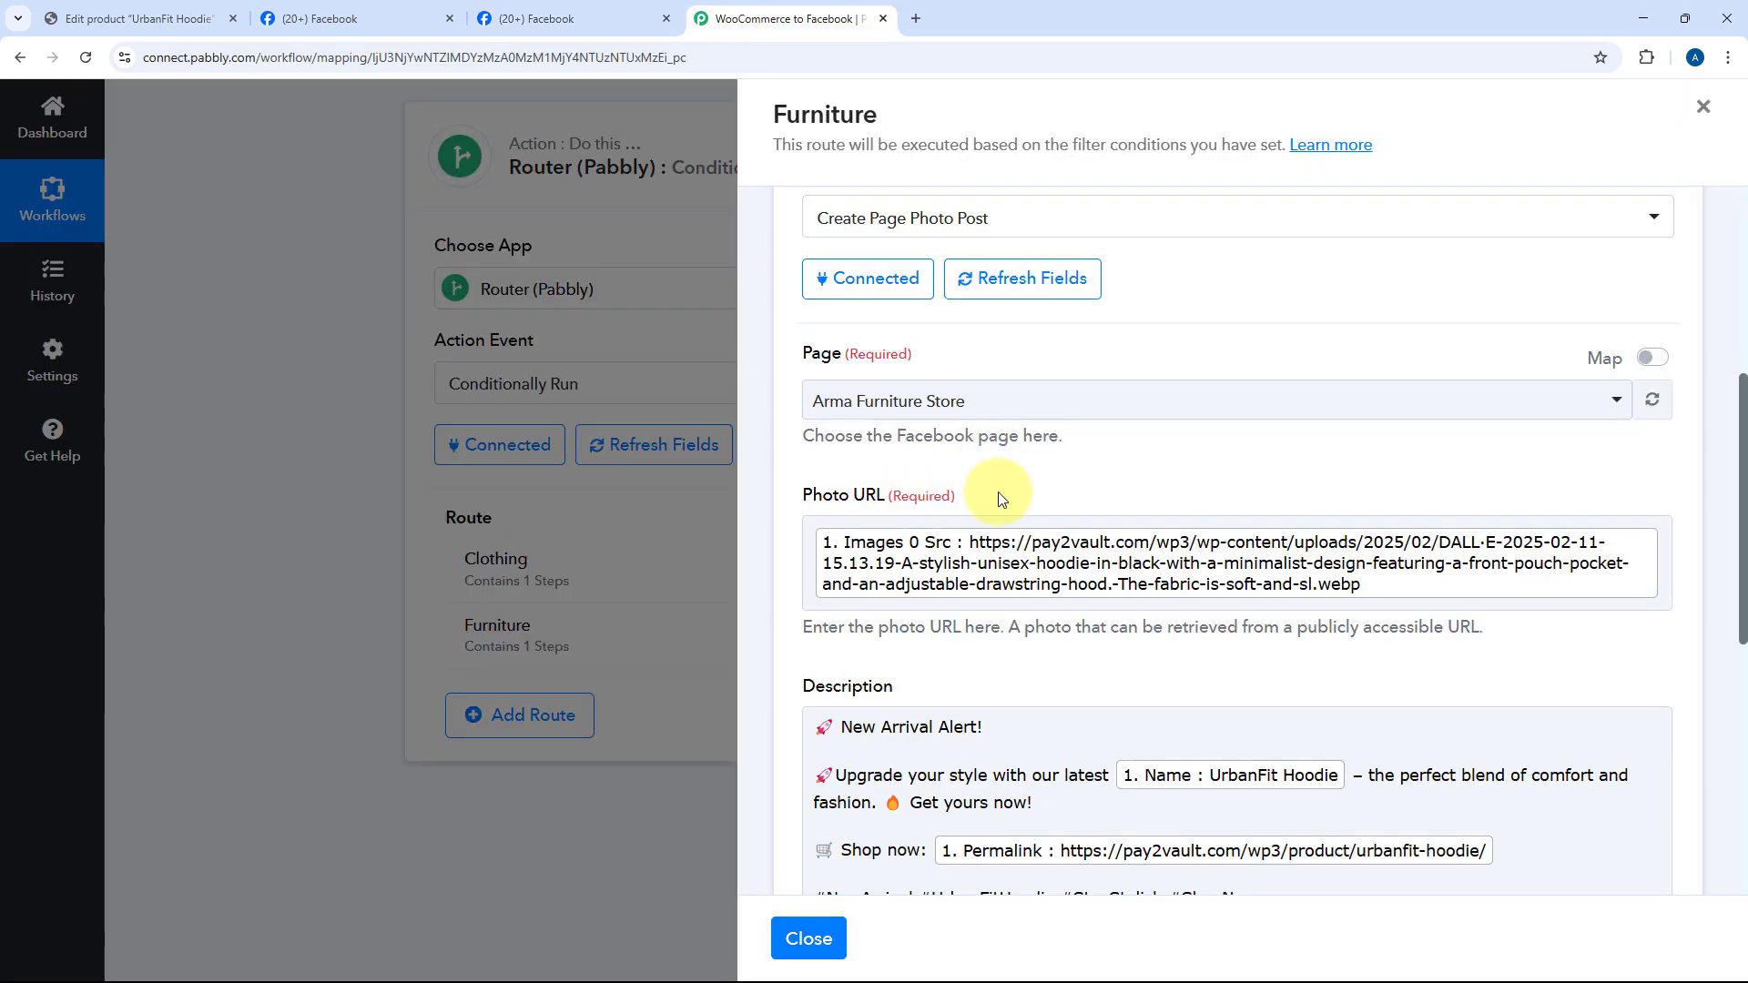
left_click(1099, 519)
Step: Replace the photo description with the "Elevate Your Space!" furniture text, including a "Shop now:" line and the hashtags #HomeDecor #ModernLiving #FurnitureGoals
scroll(1166, 537, "down", 2)
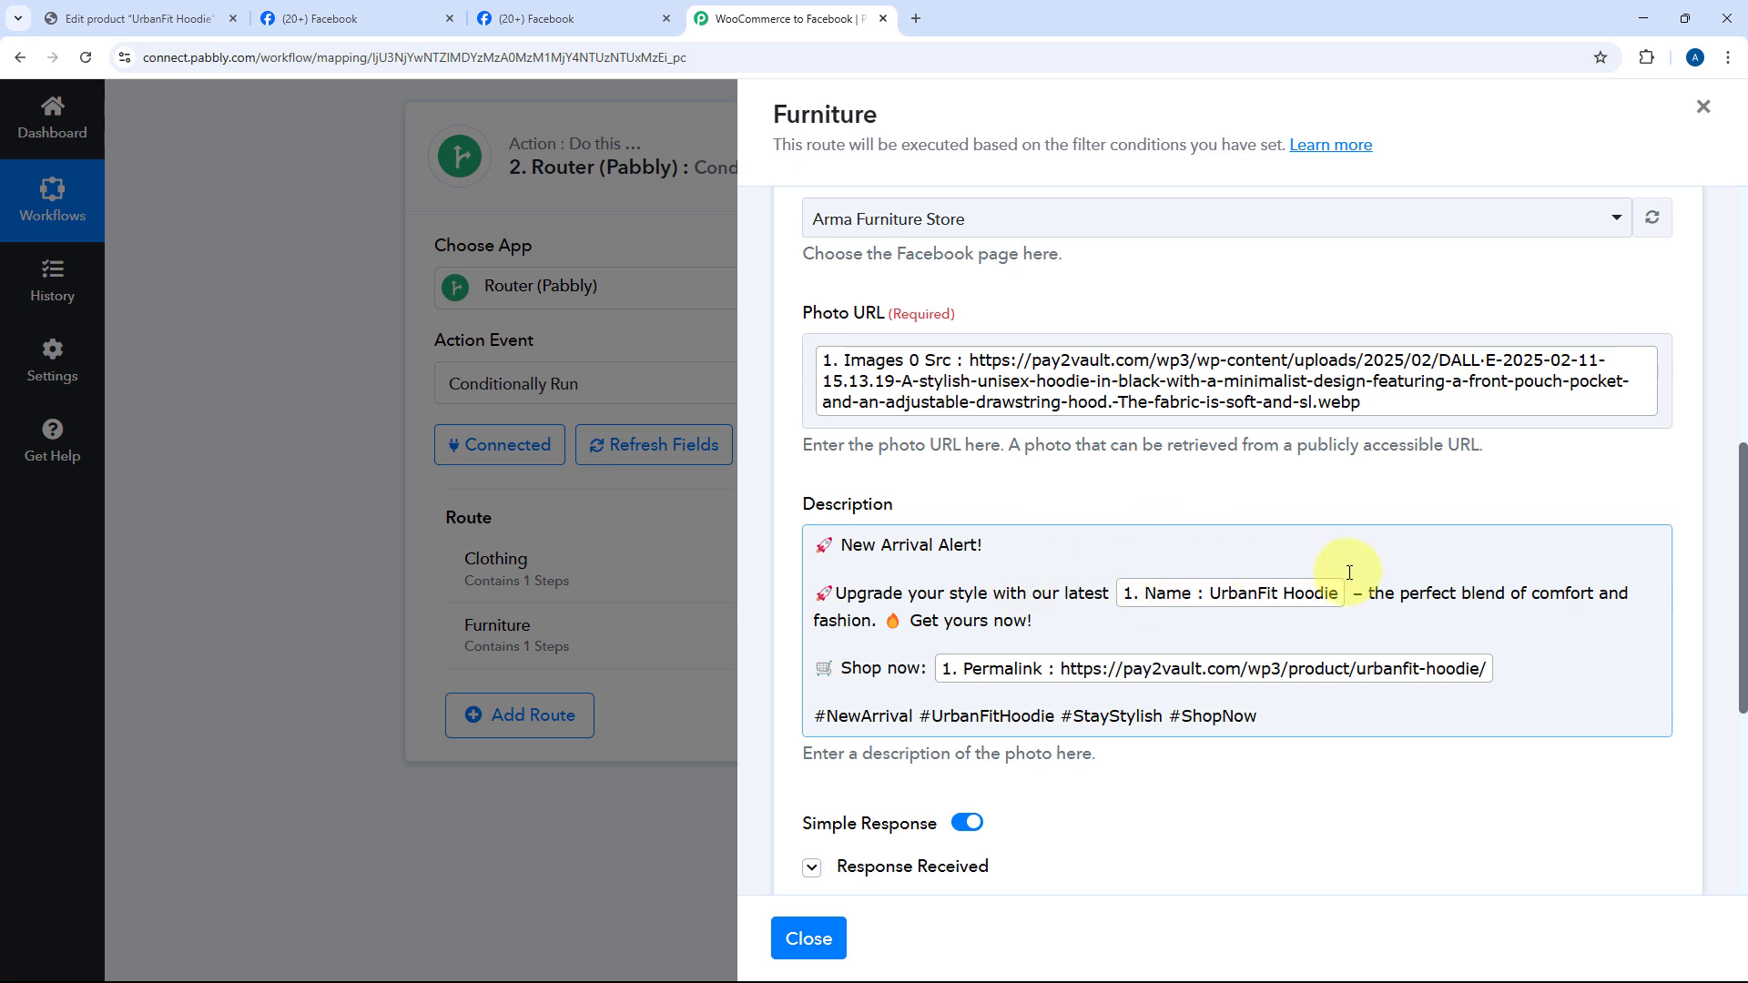
left_click(983, 596)
key("ctrl+a")
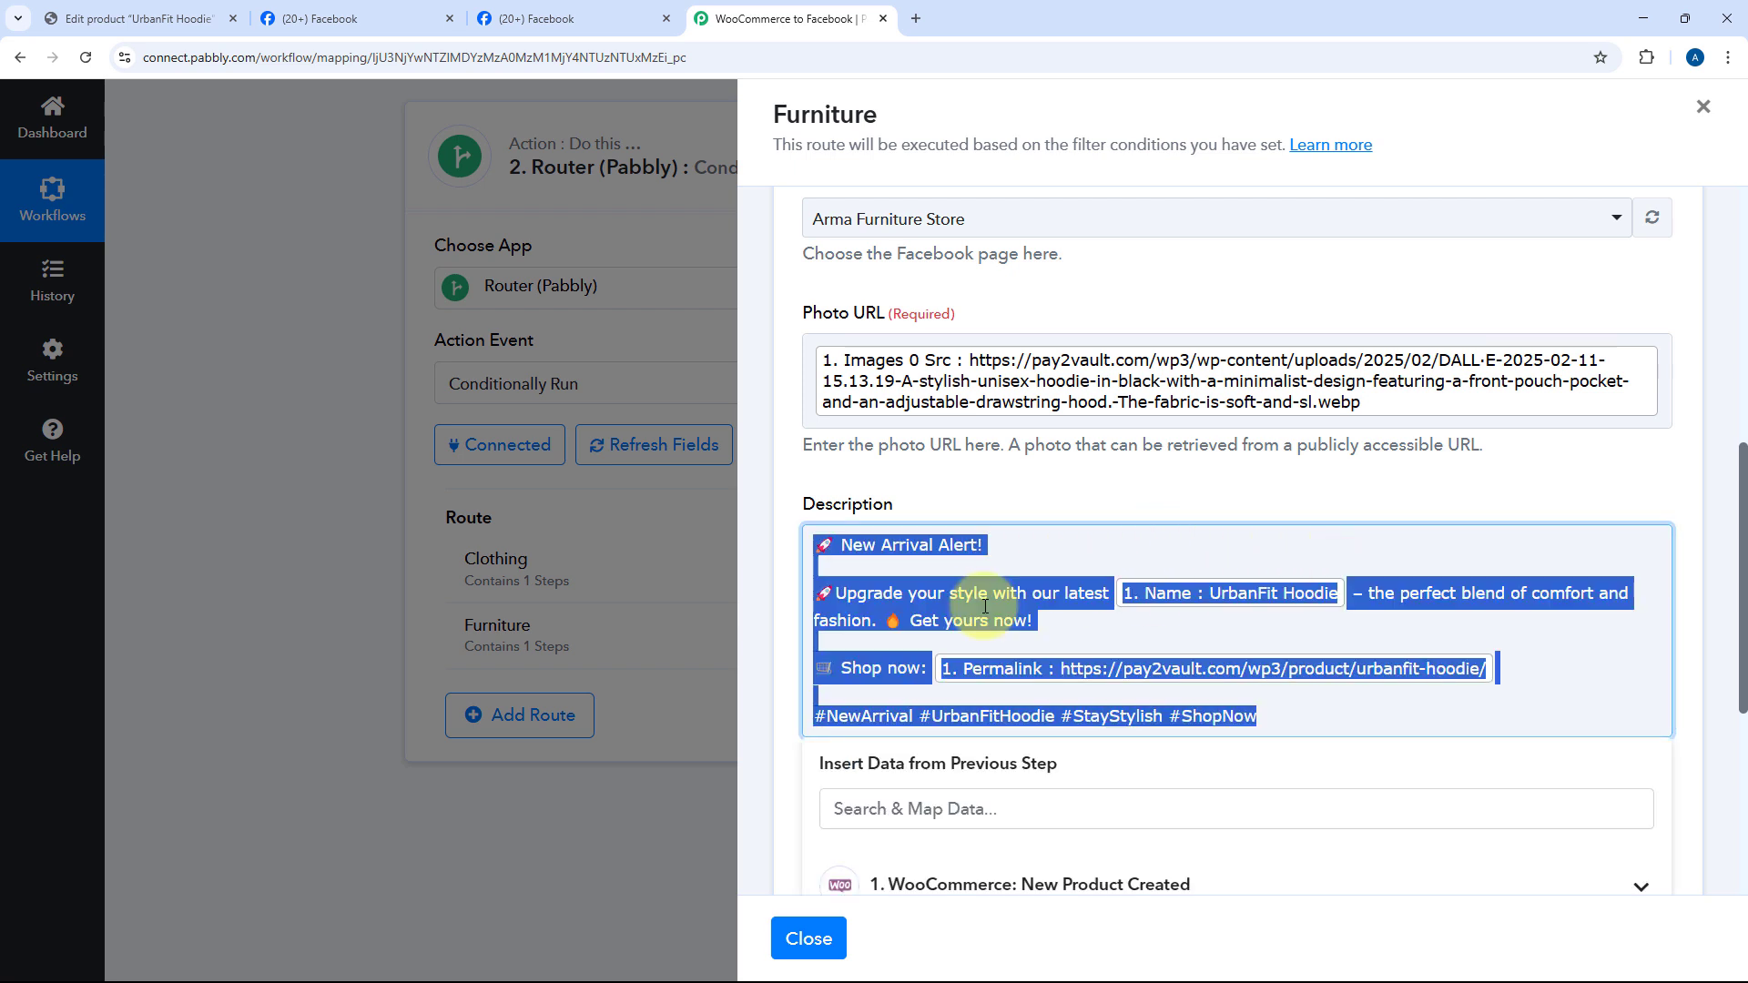
key("BackSpace")
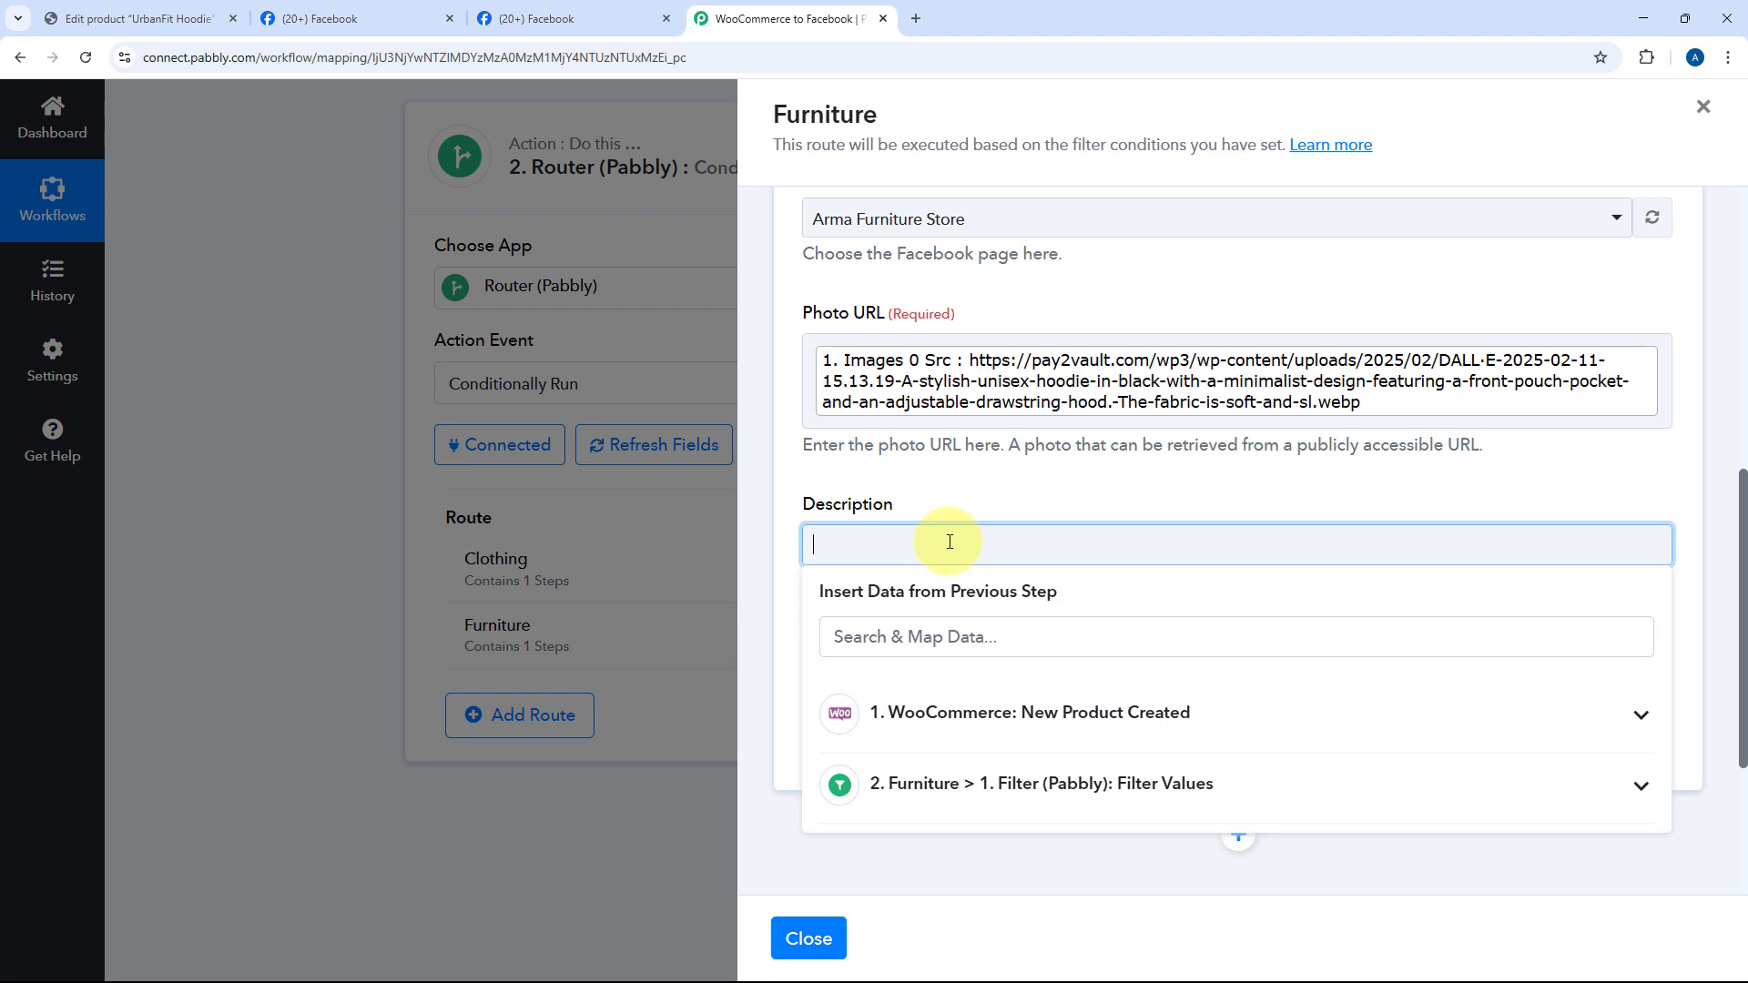
type("✨ Elevate Your Space!  ✨Introducing the – a perfect blend of style and functionality for your home. 🌿 🏡  🛒 Shop now:  #HomeDecor #ModernLiving #FurnitureGoals")
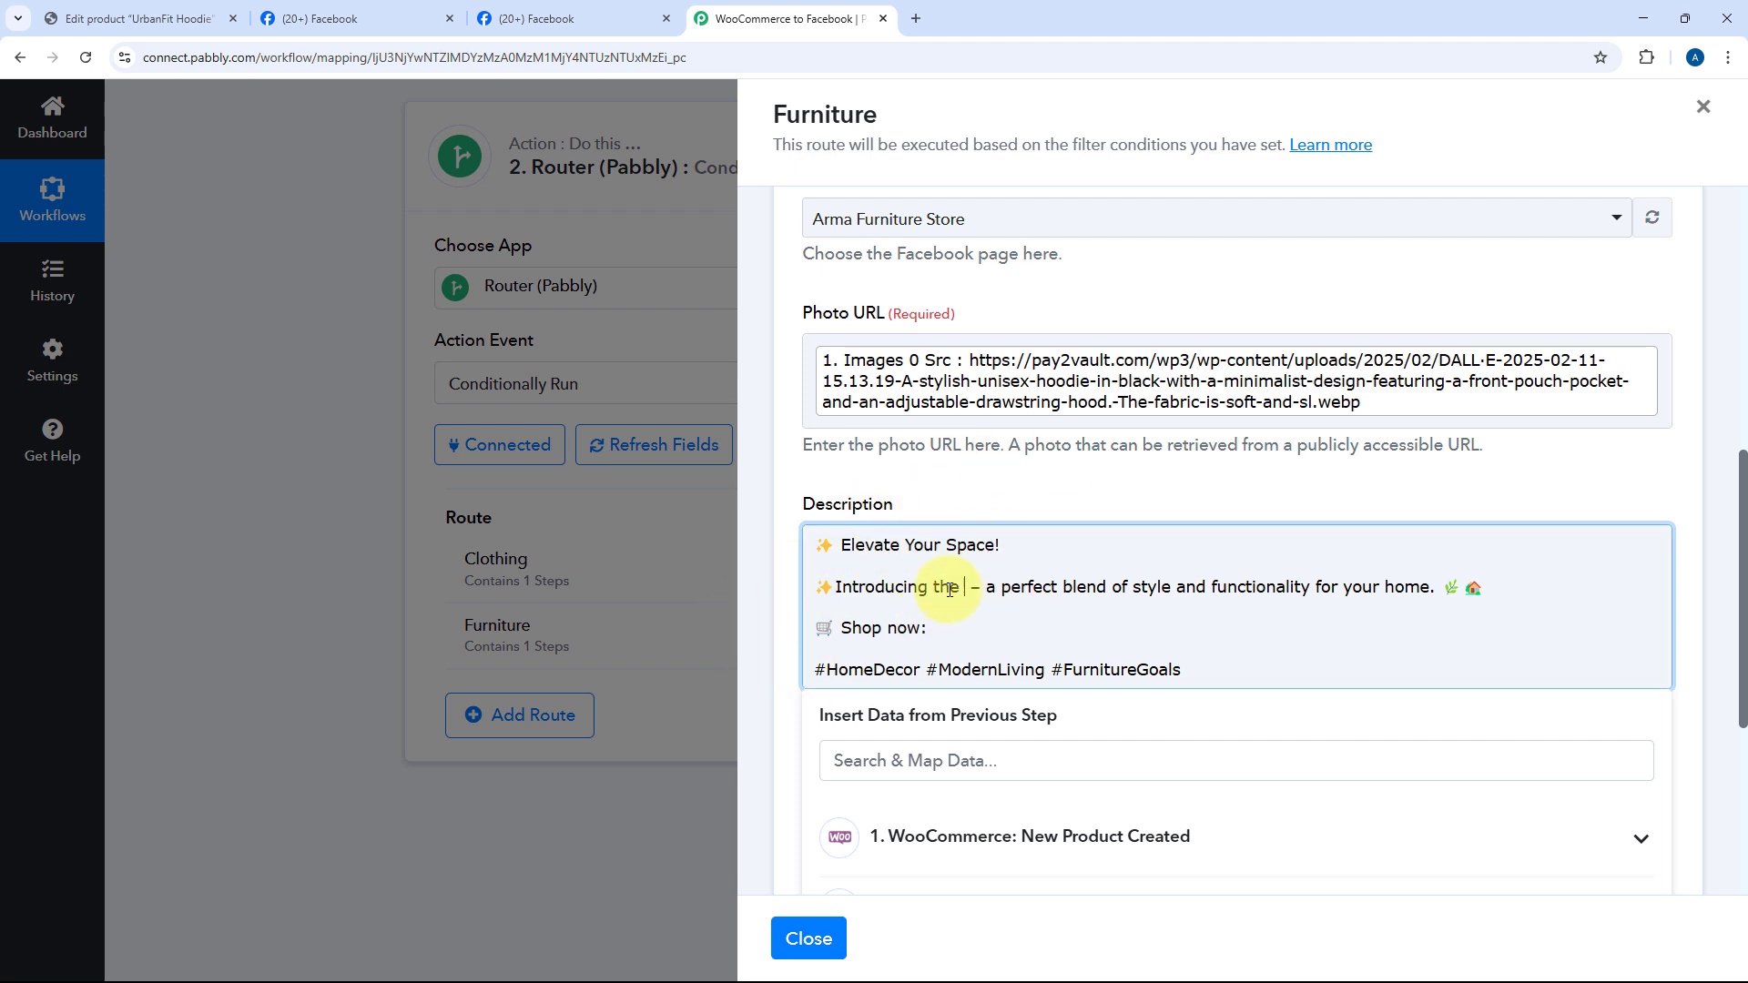
Step: Map the WooCommerce product Name into the description after "Introducing the"
scroll(957, 558, "down", 2)
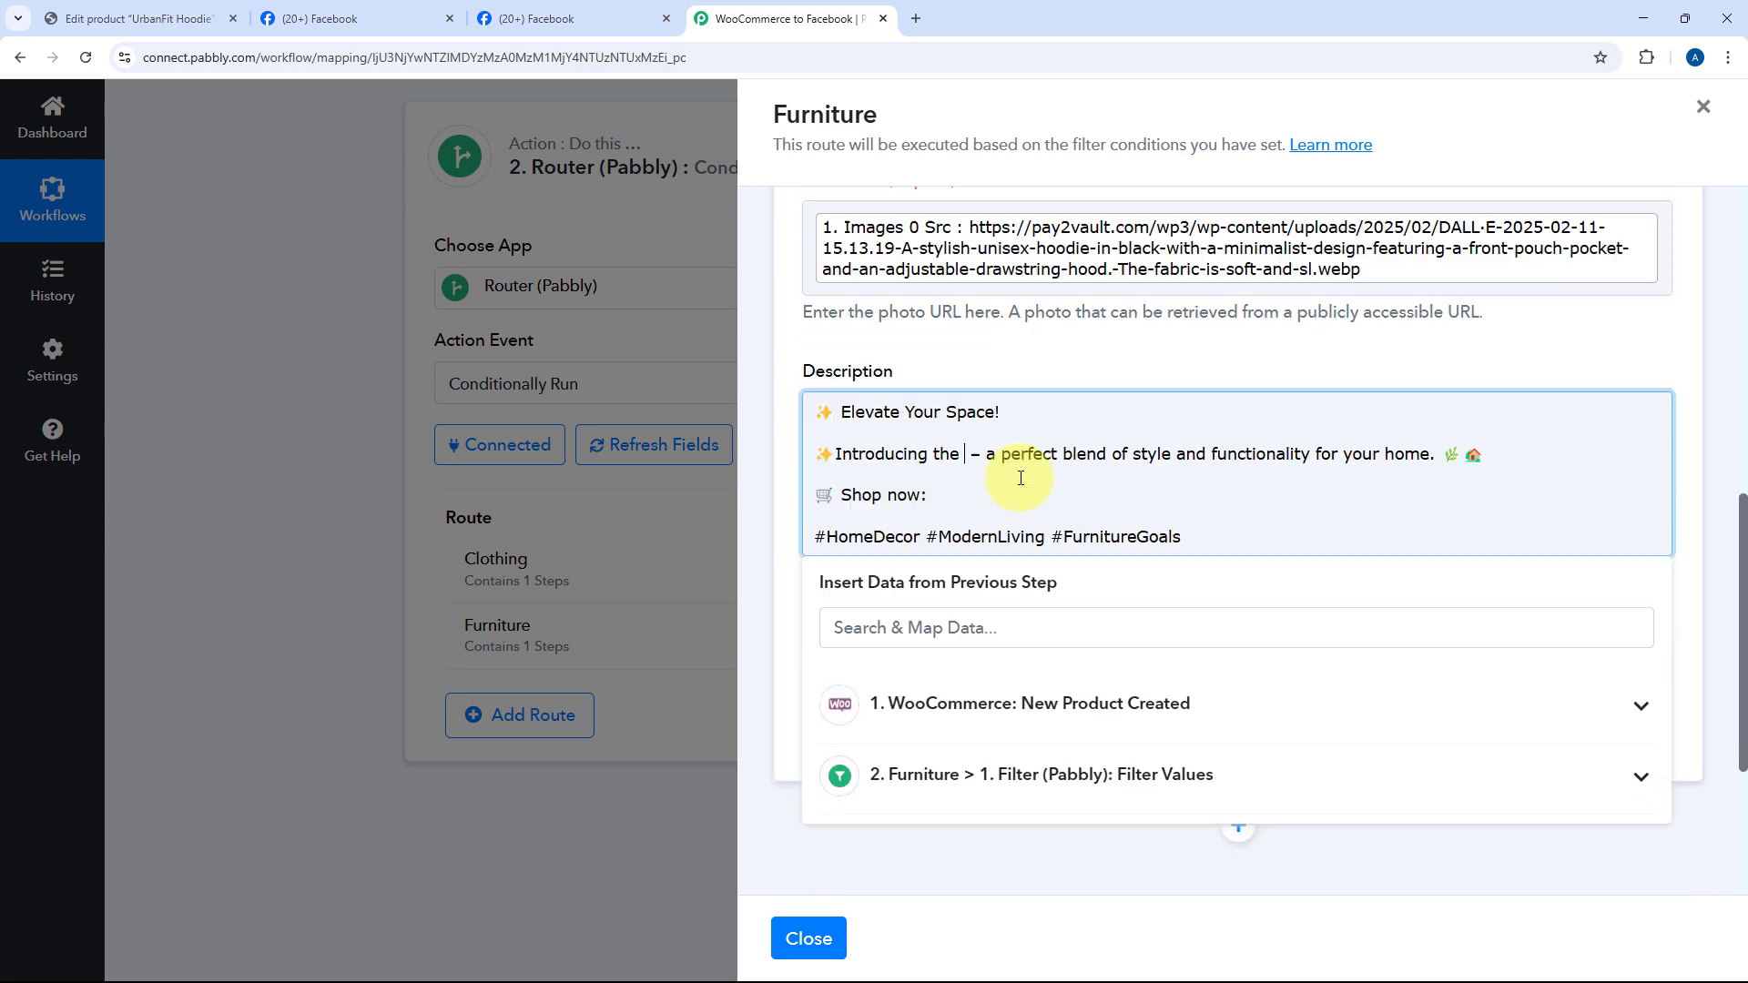
left_click(956, 652)
left_click(997, 583)
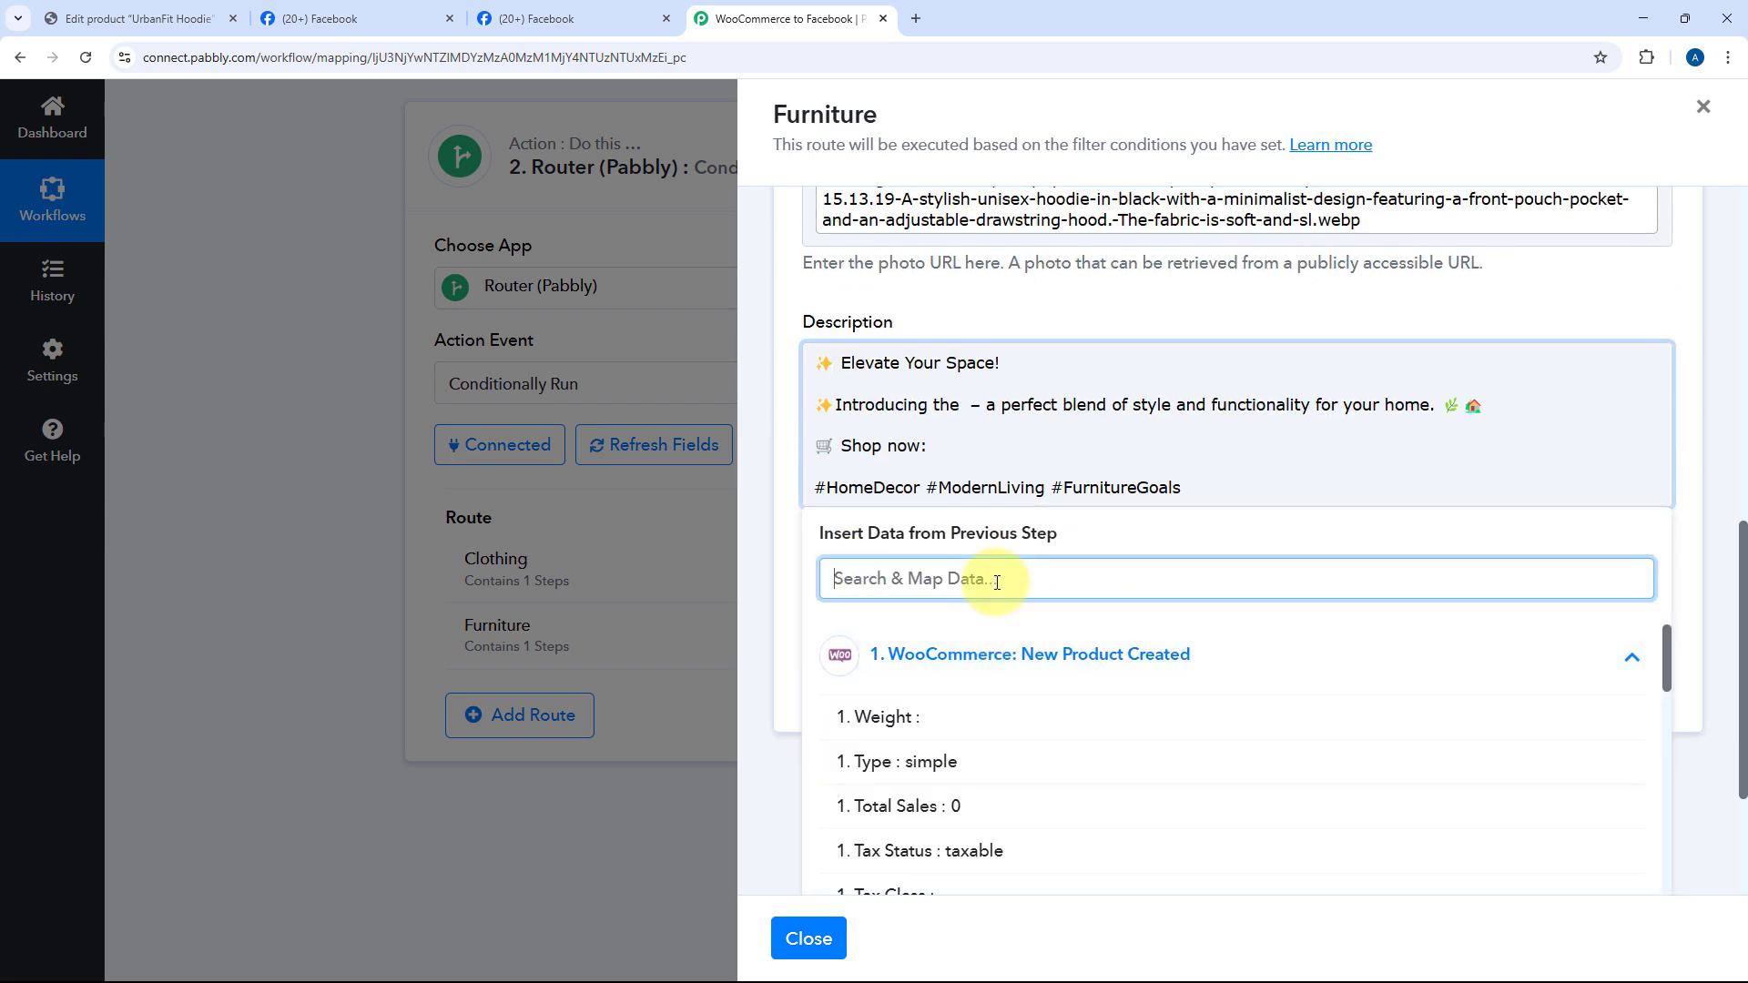
type("Name")
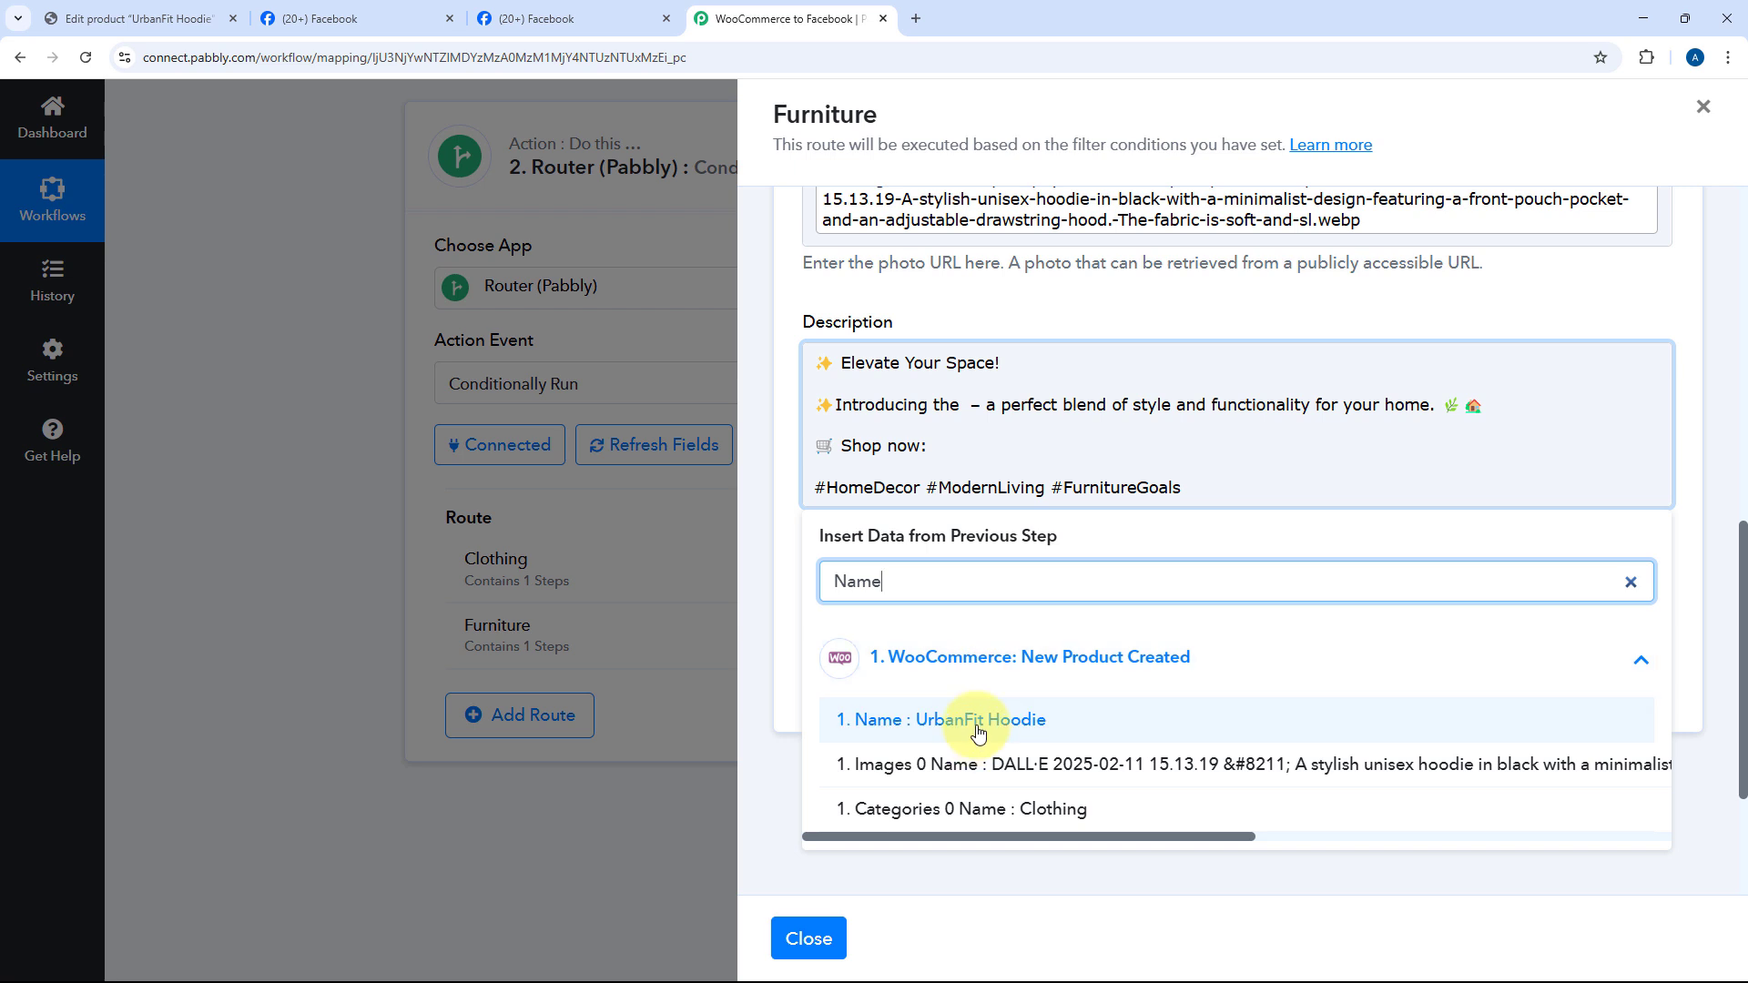
left_click(977, 720)
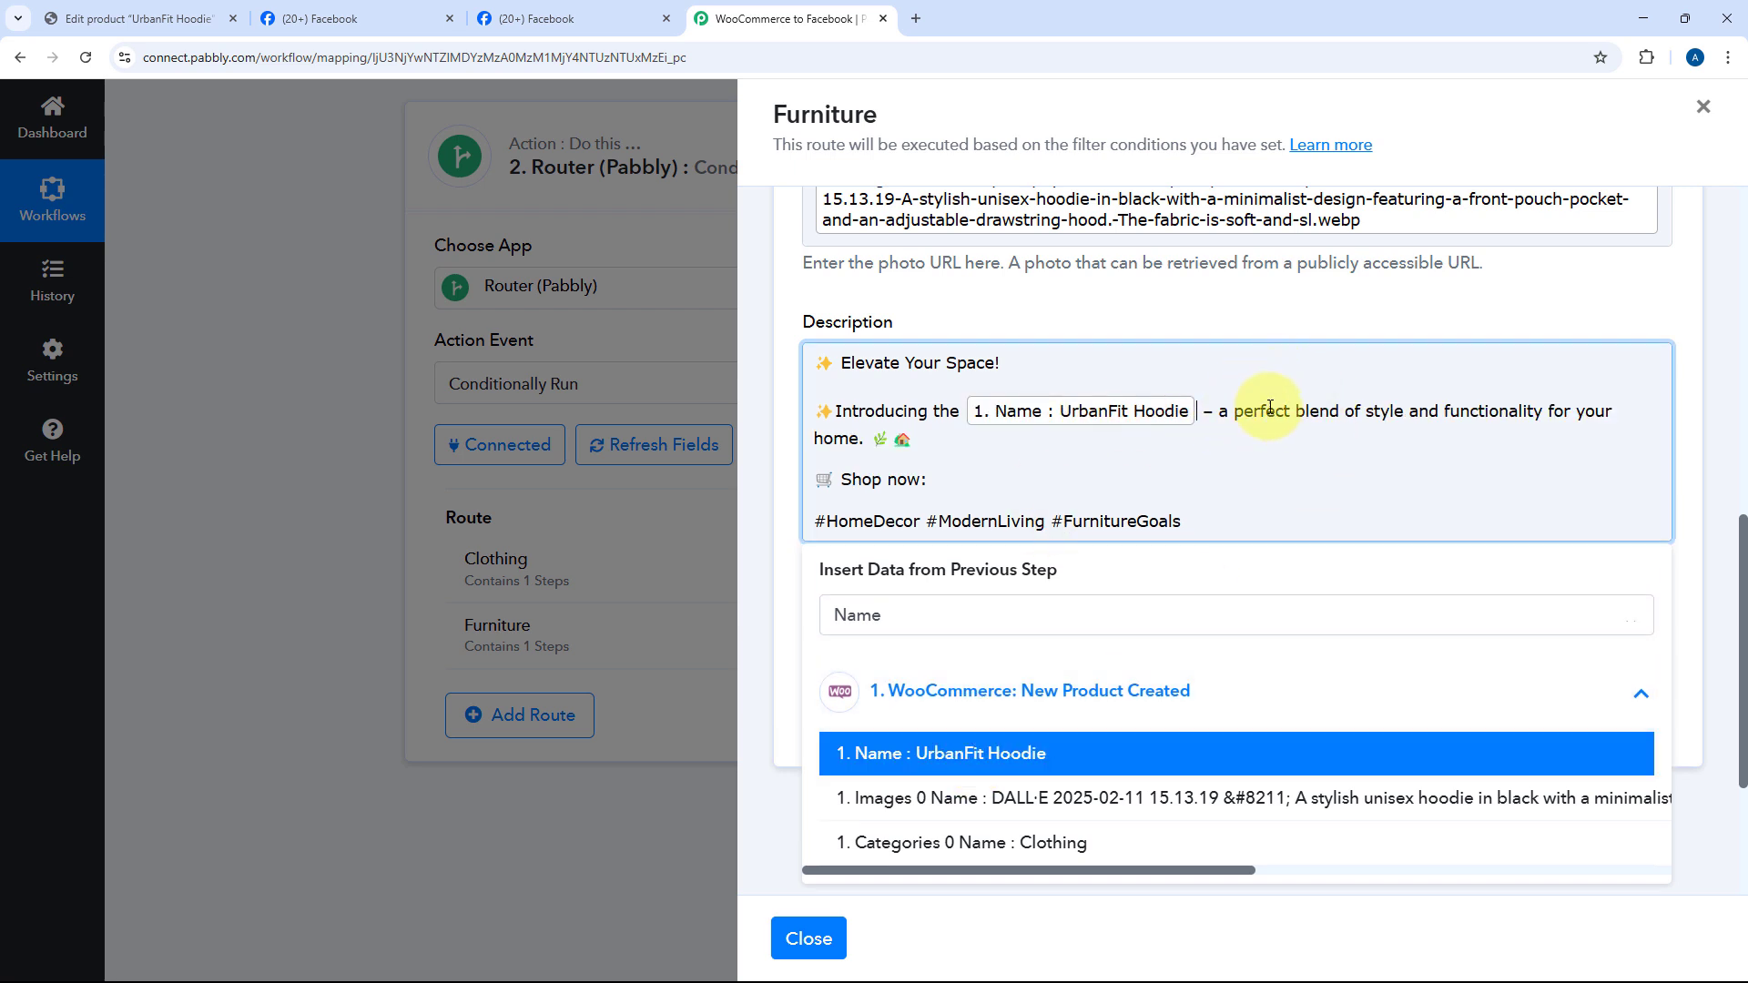
Step: Map the WooCommerce product Permalink into the description after "Shop now:"
left_click(948, 480)
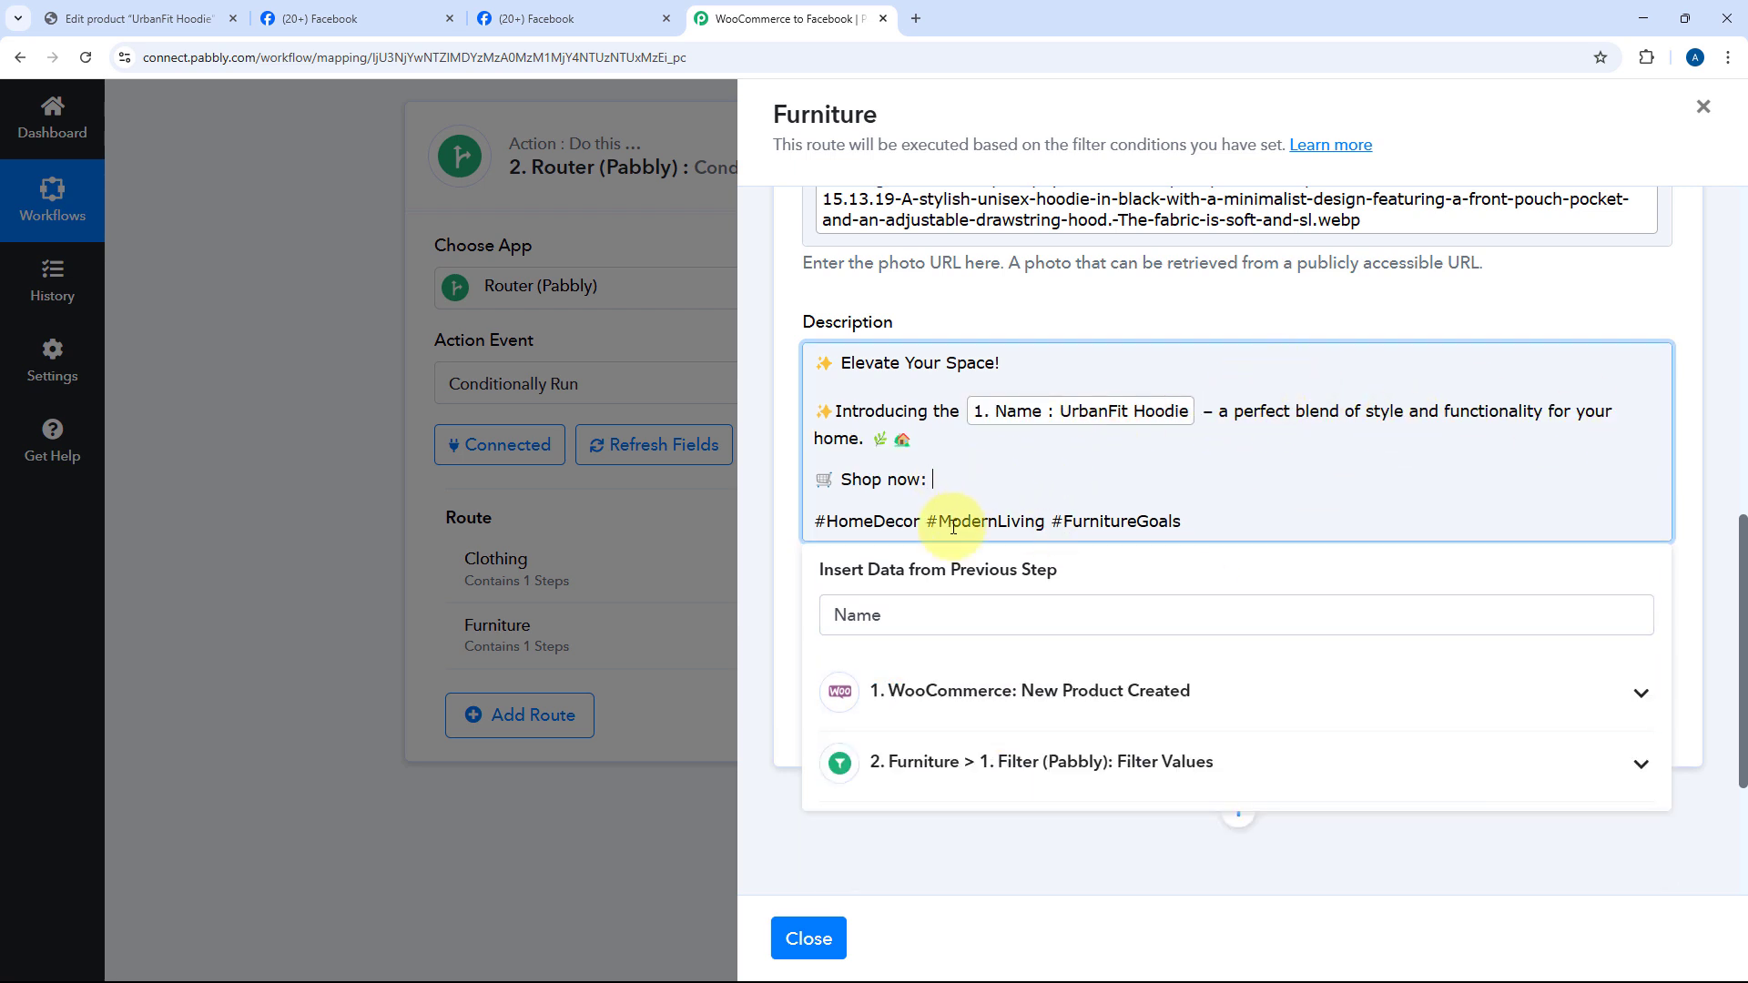
left_click(952, 614)
key("BackSpace")
key("BackSpace")
key("BackSpace")
key("BackSpace")
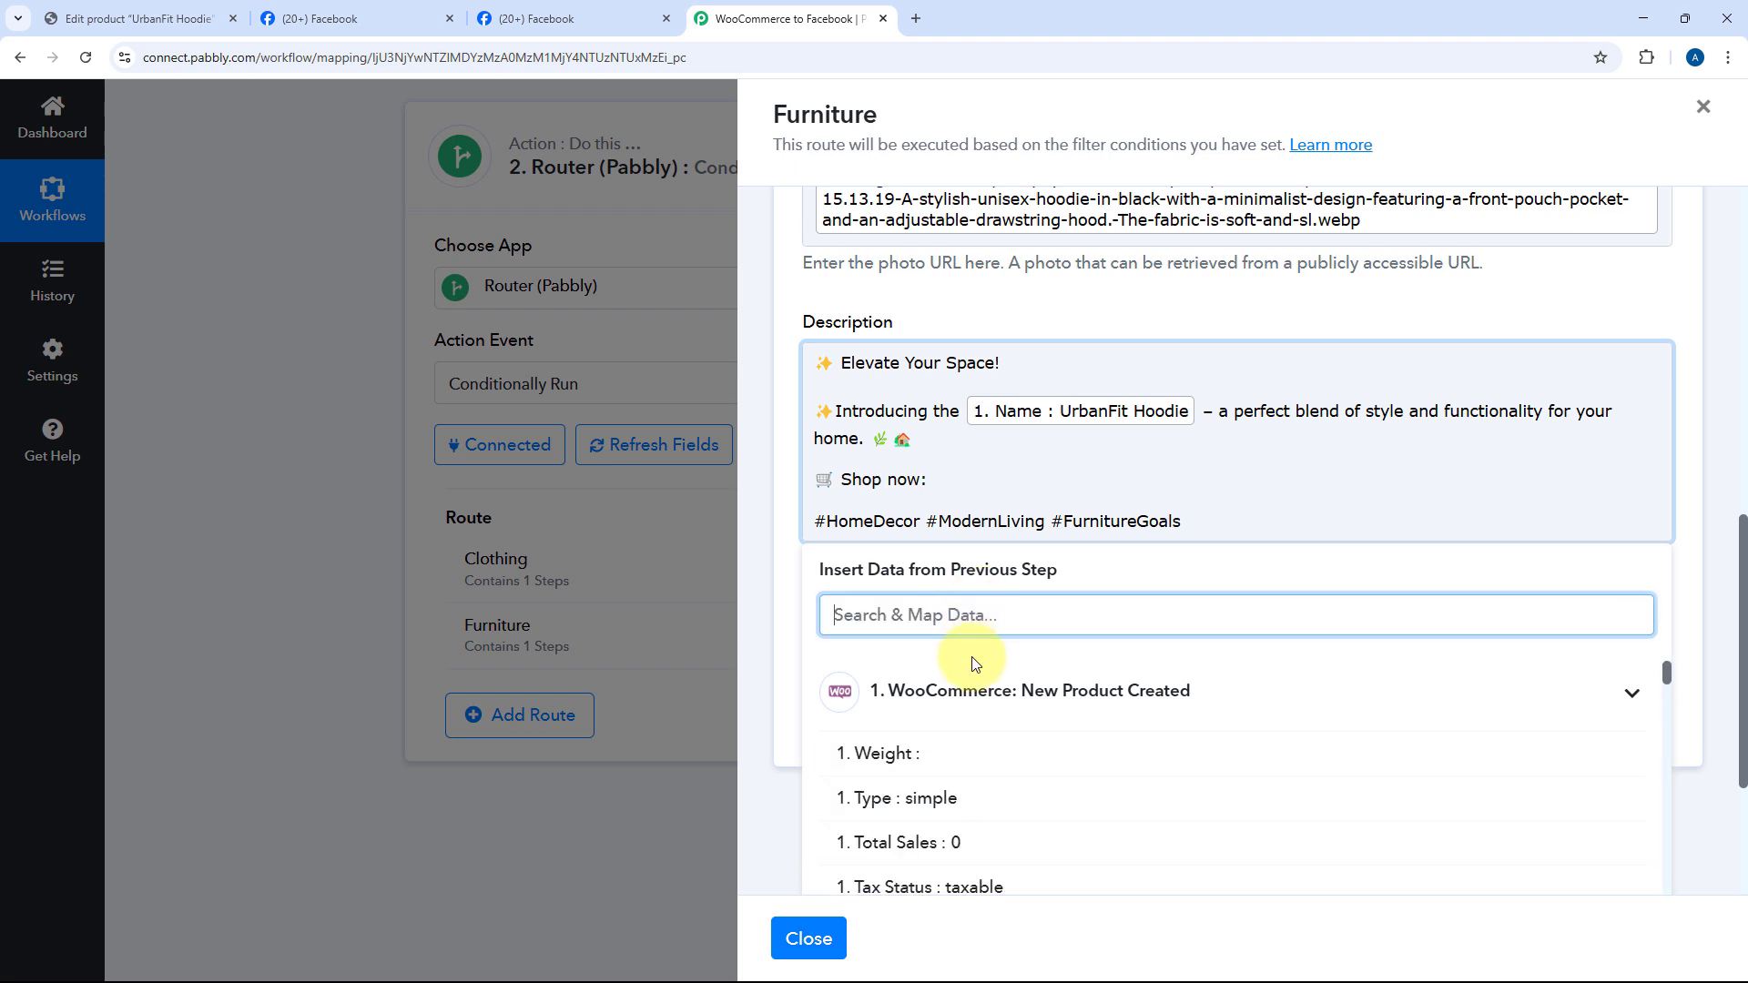
type("pe")
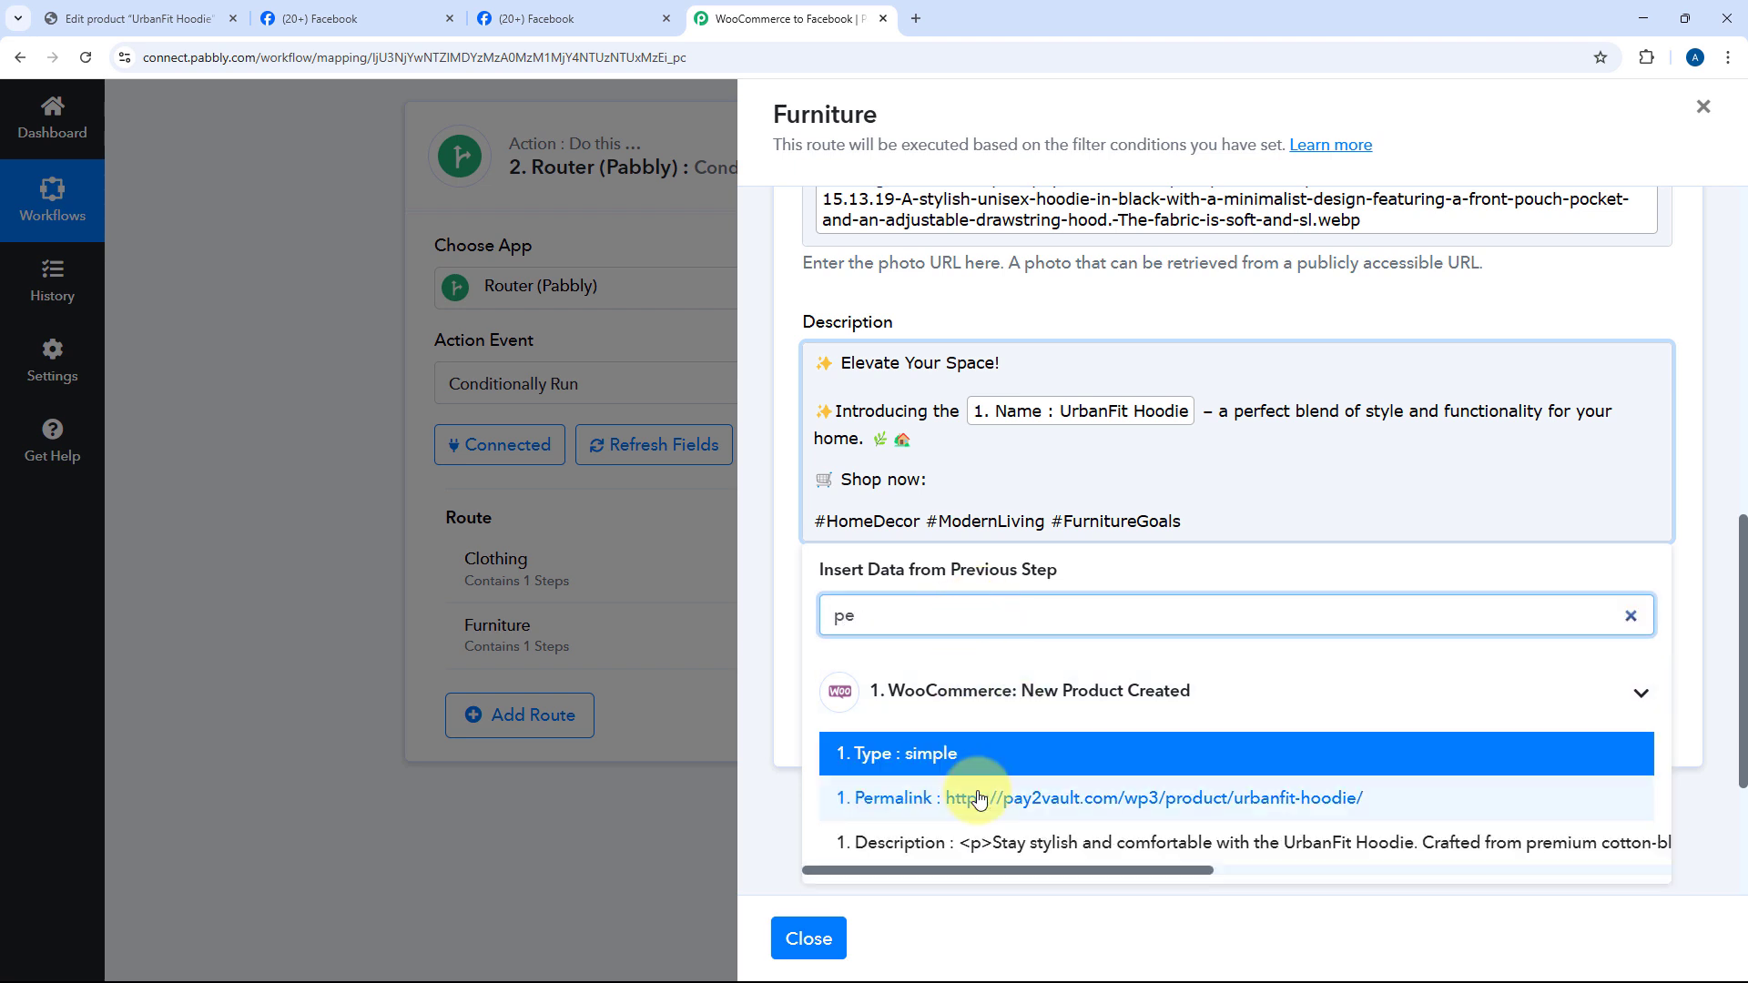
left_click(979, 800)
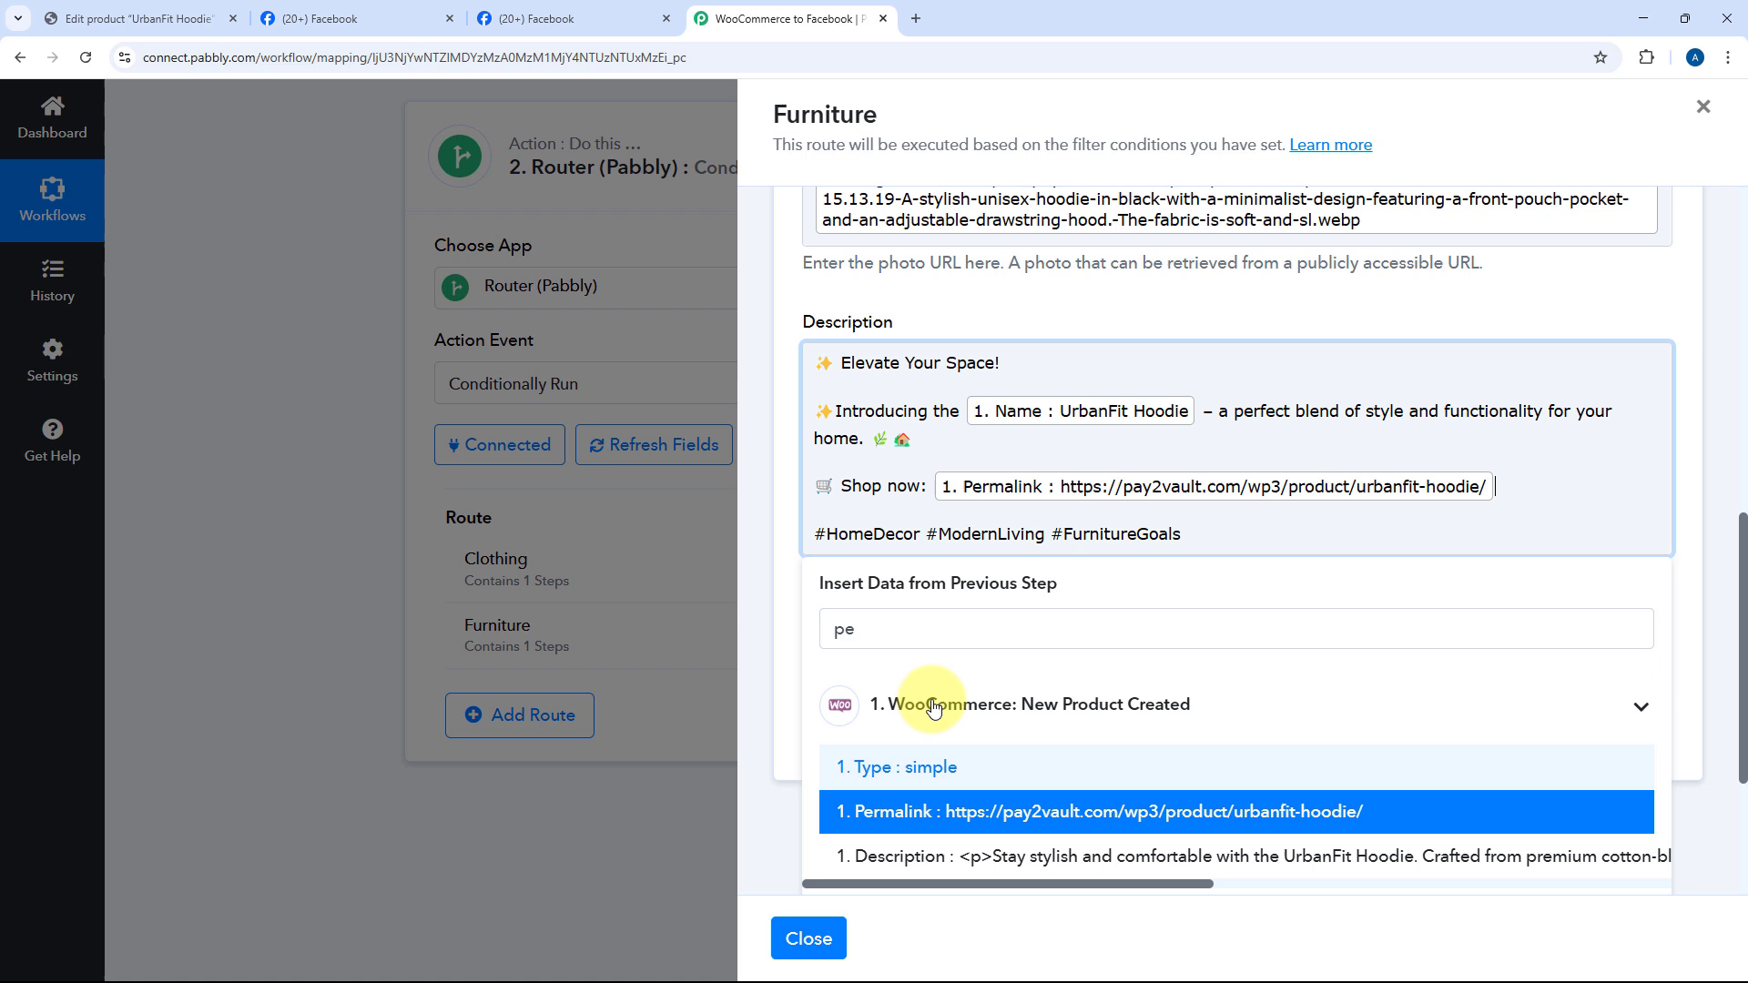
Step: Finish the Furniture route's photo description, close the route's settings and collapse the Router step in the workflow
left_click(789, 479)
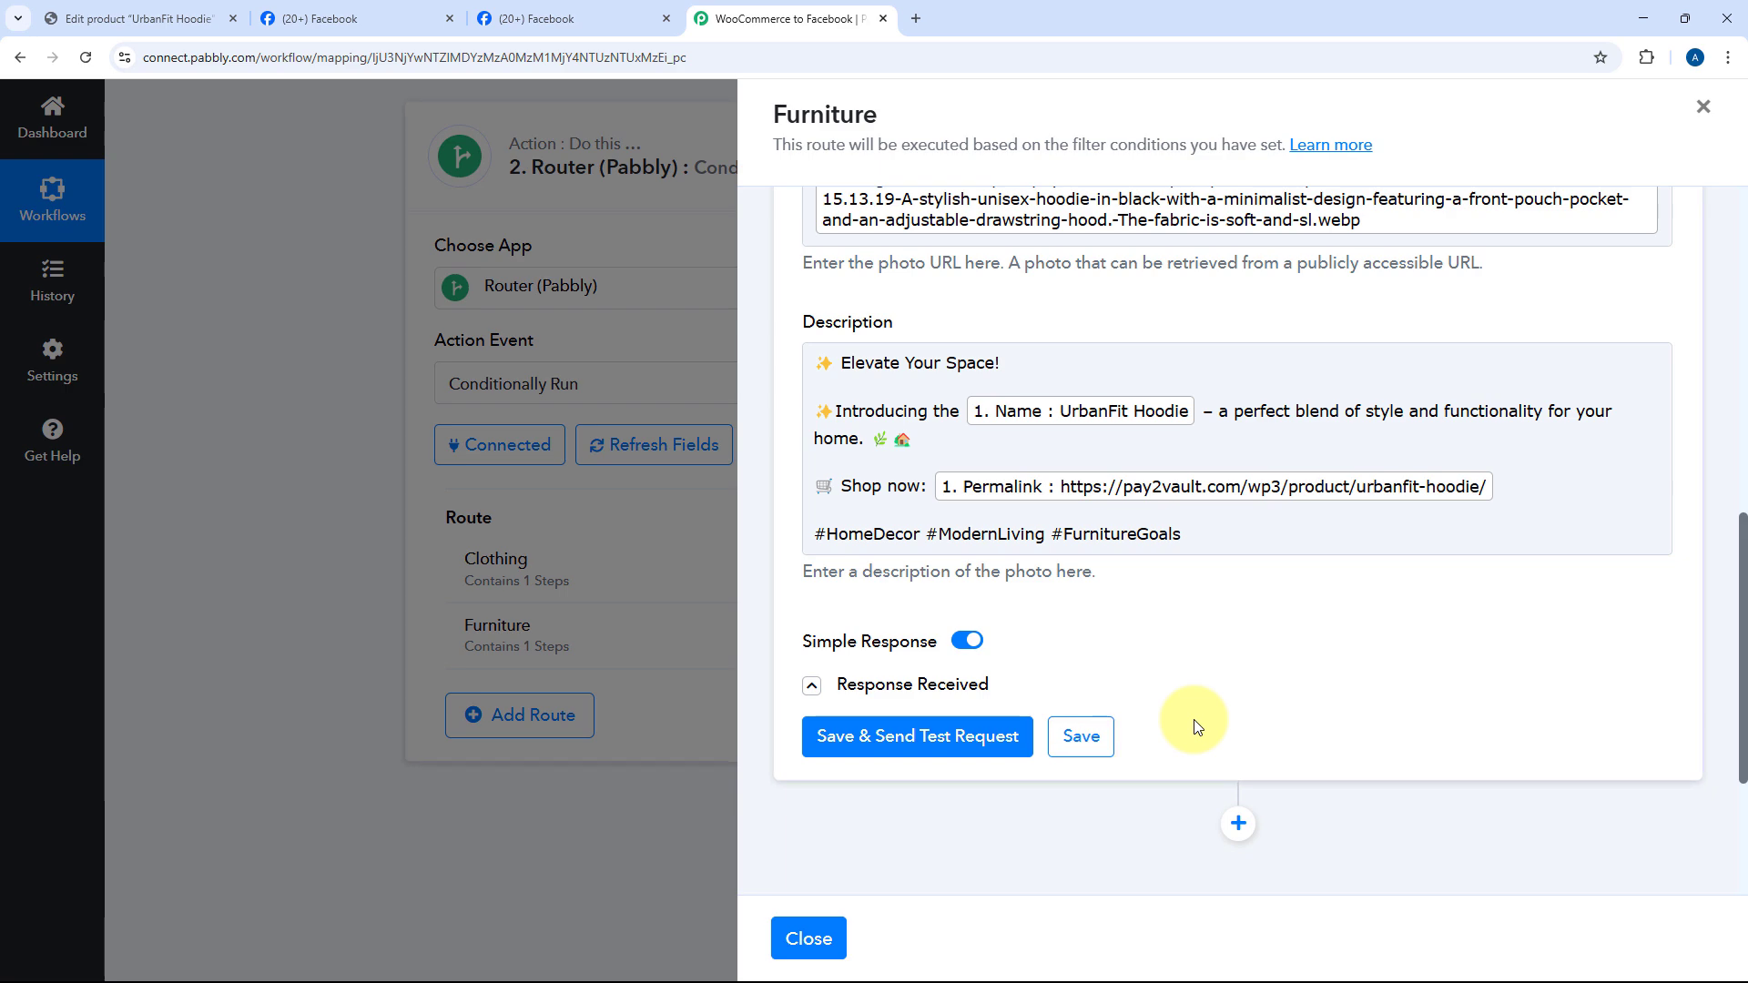
left_click(808, 938)
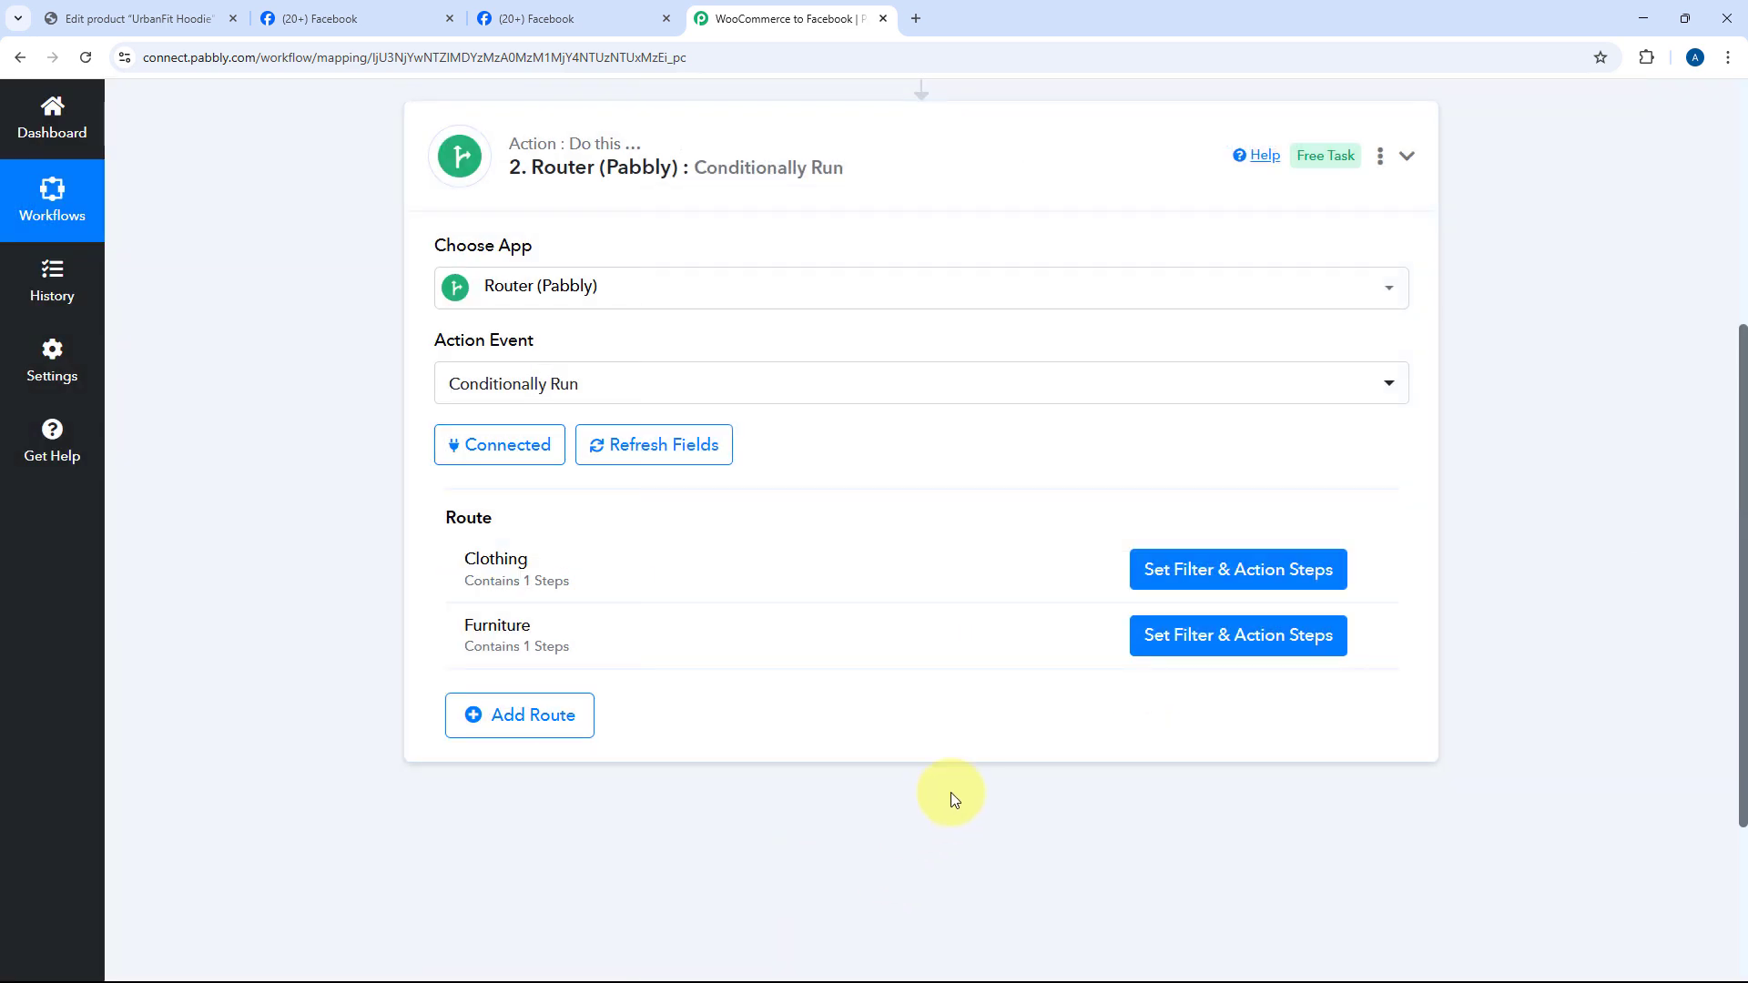
scroll(905, 421, "up", 2)
left_click(890, 355)
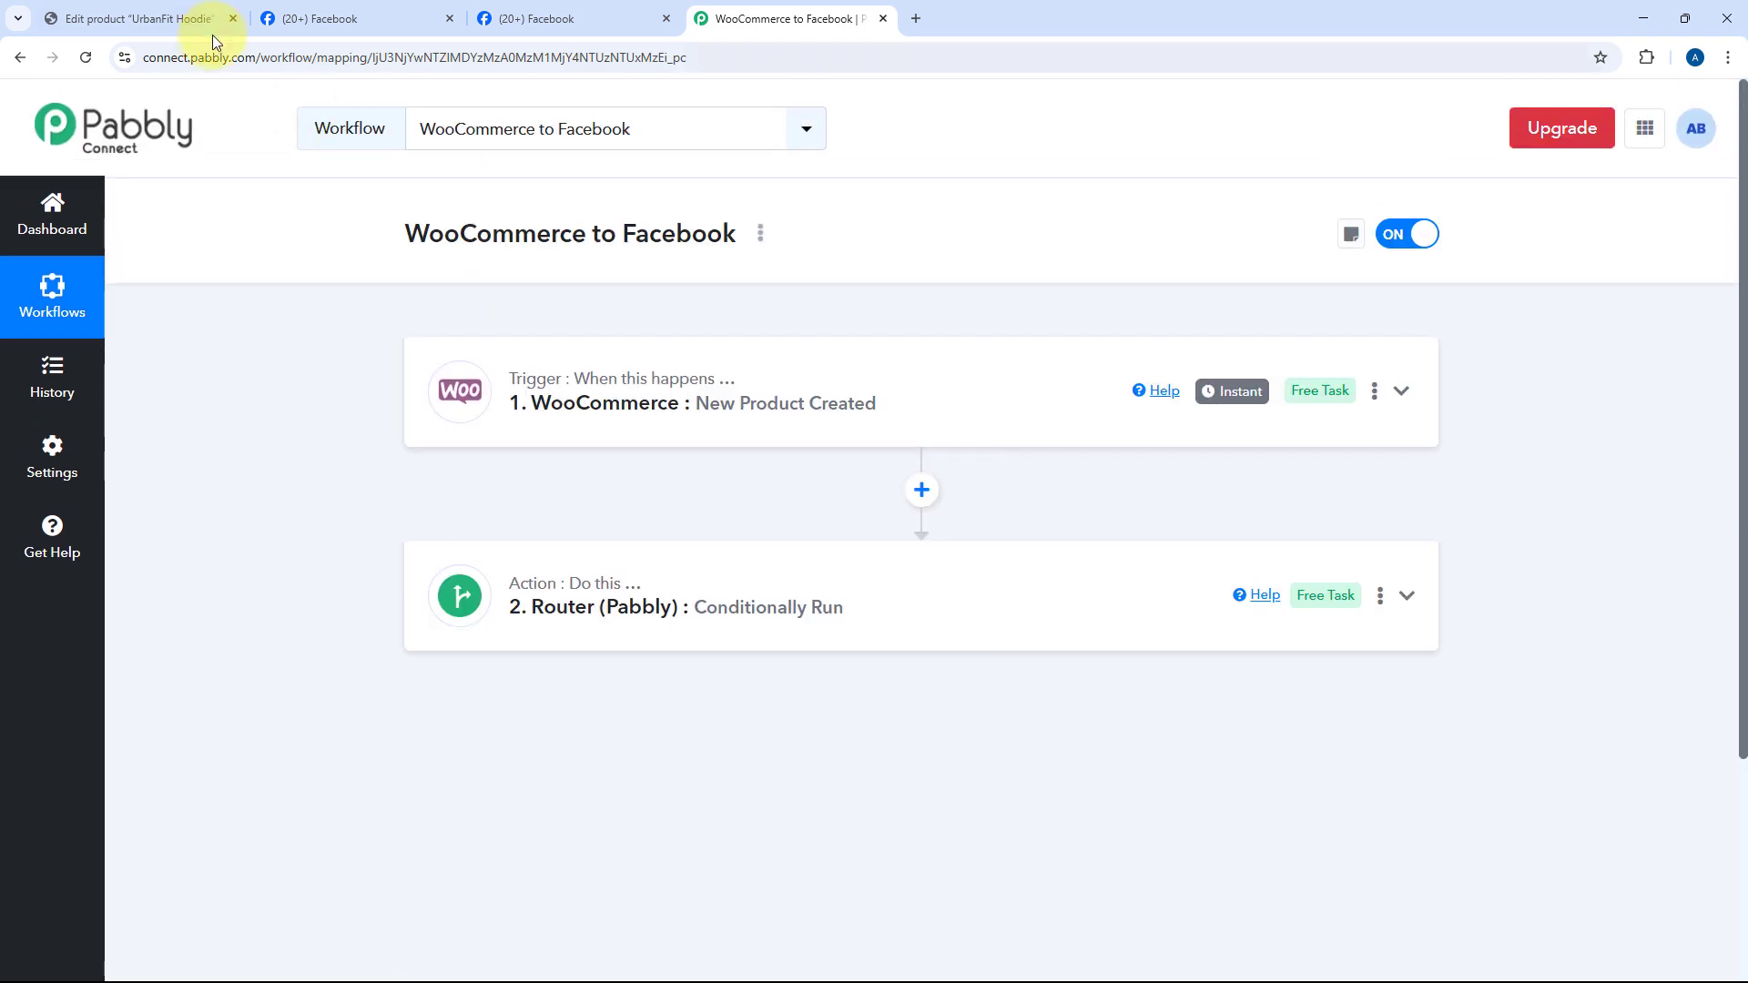
Step: Compare the UrbanFit Hoodie product's category in WordPress with the Divine Glamour and Arma Furniture Store Facebook pages
left_click(211, 27)
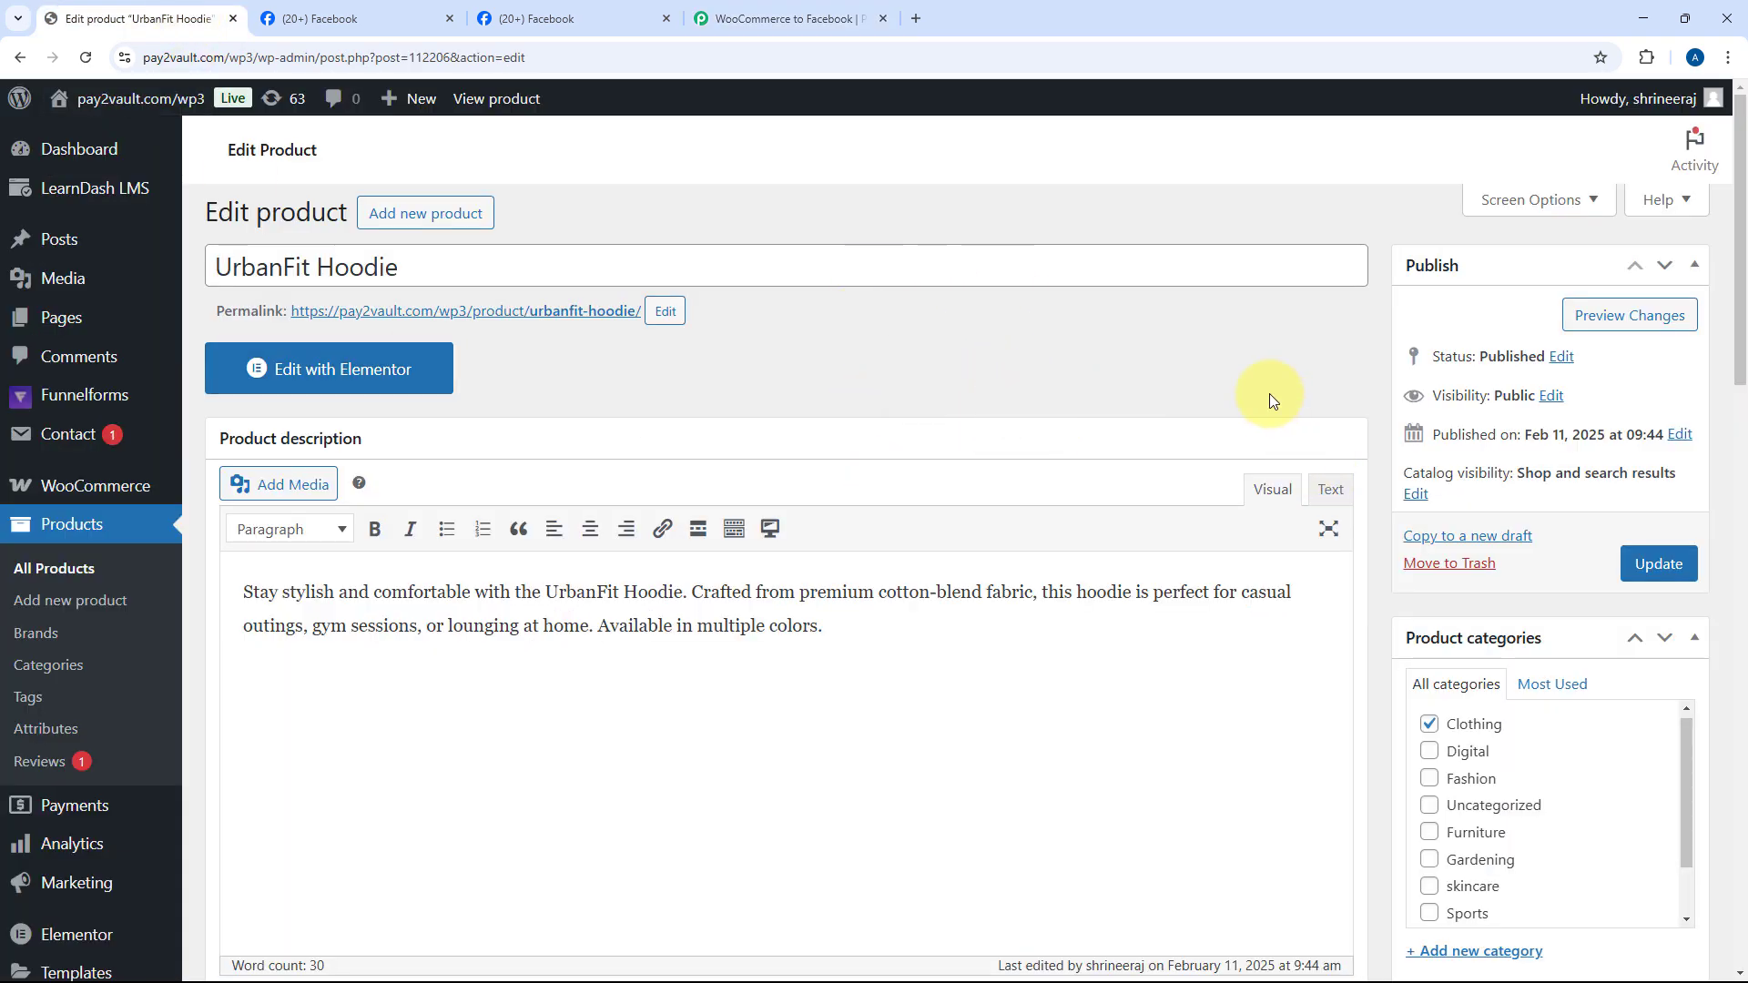
scroll(1295, 382, "down", 1)
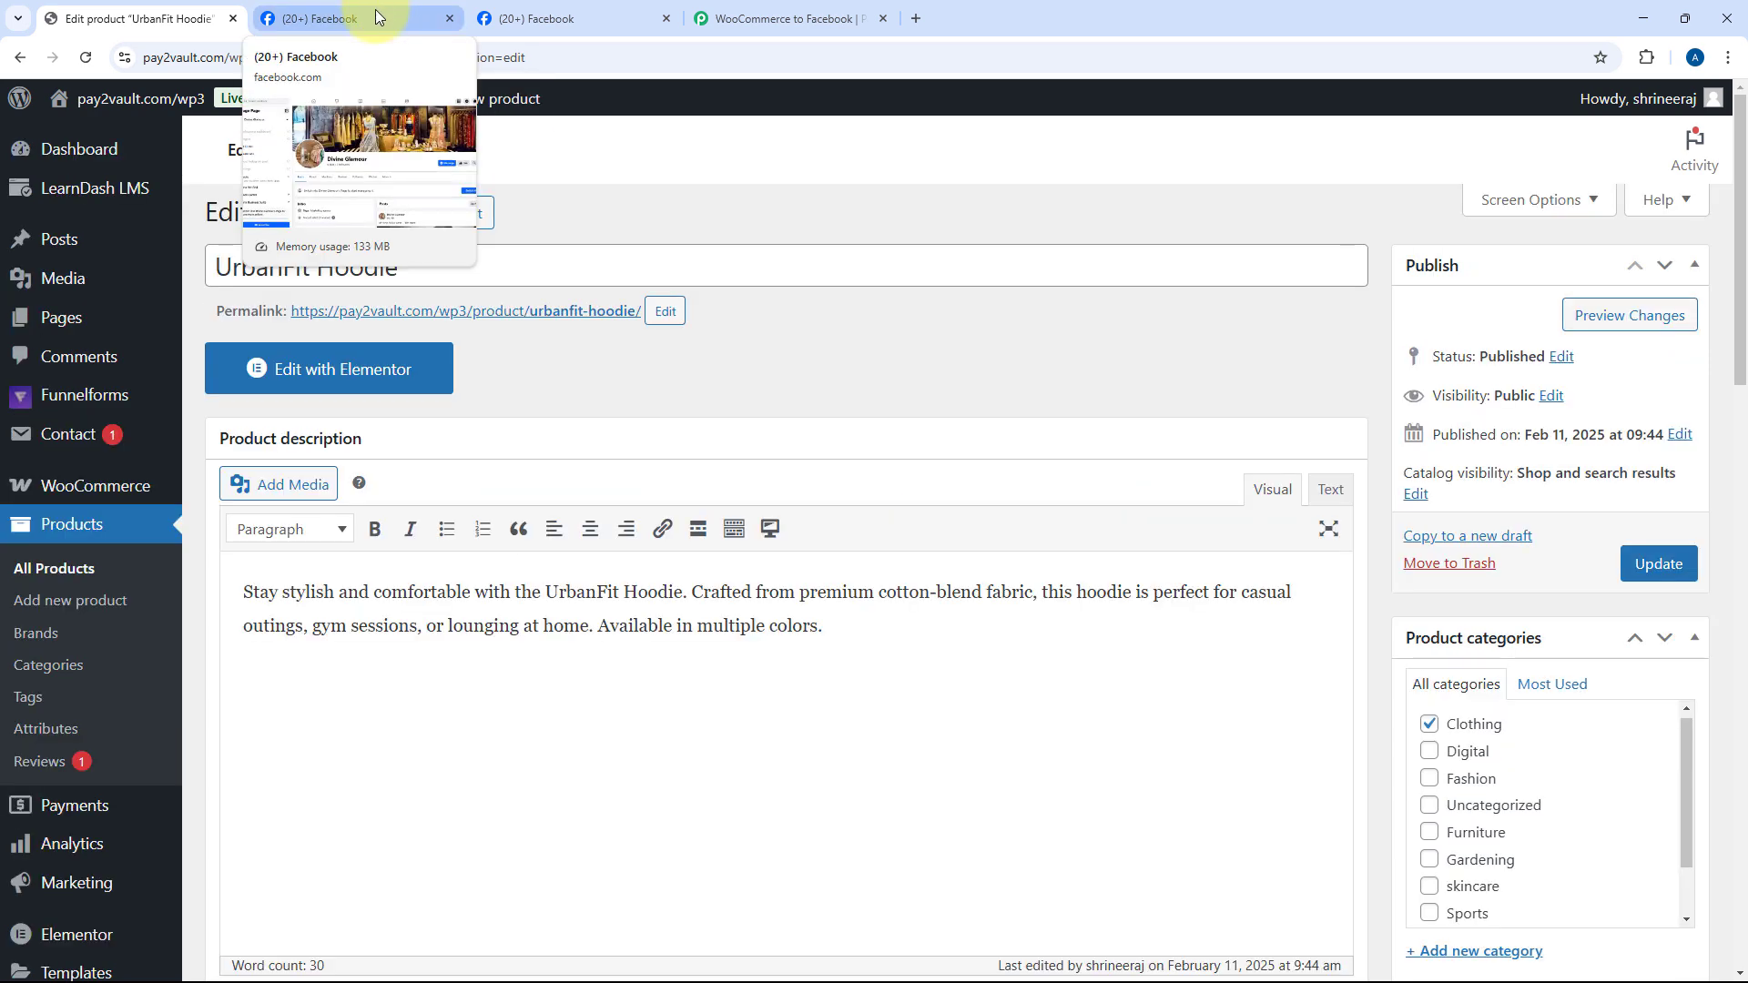
left_click(378, 16)
left_click(215, 16)
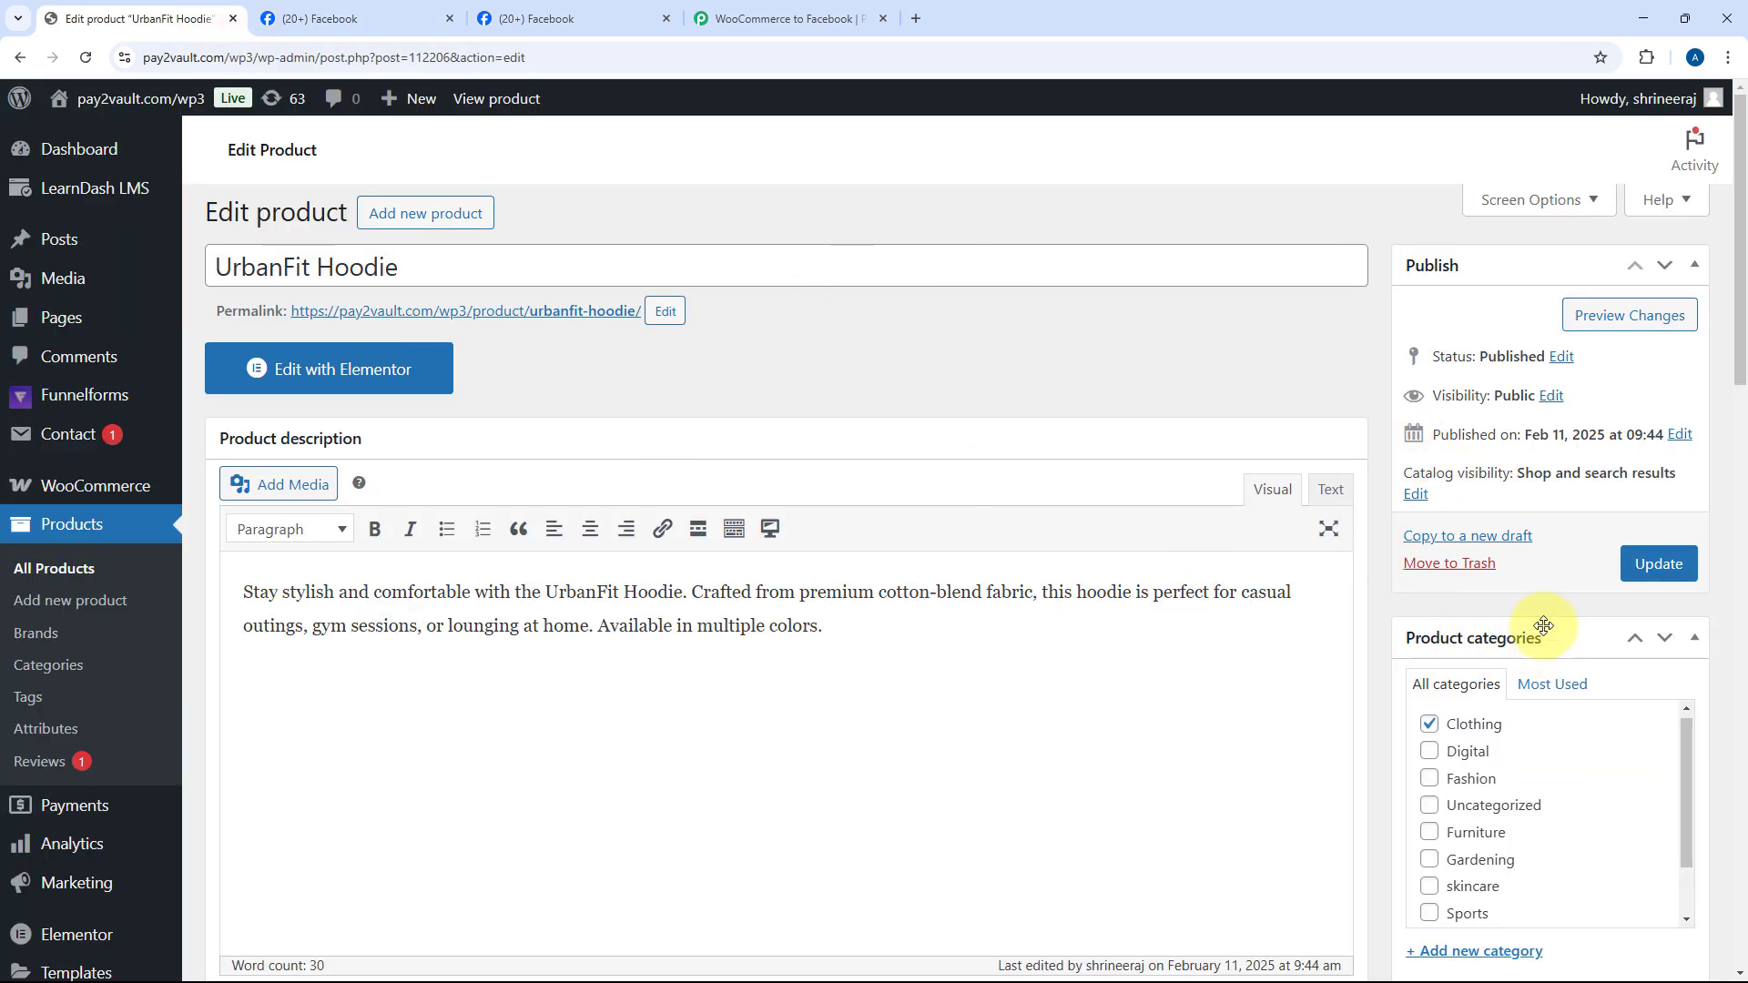
left_click(425, 19)
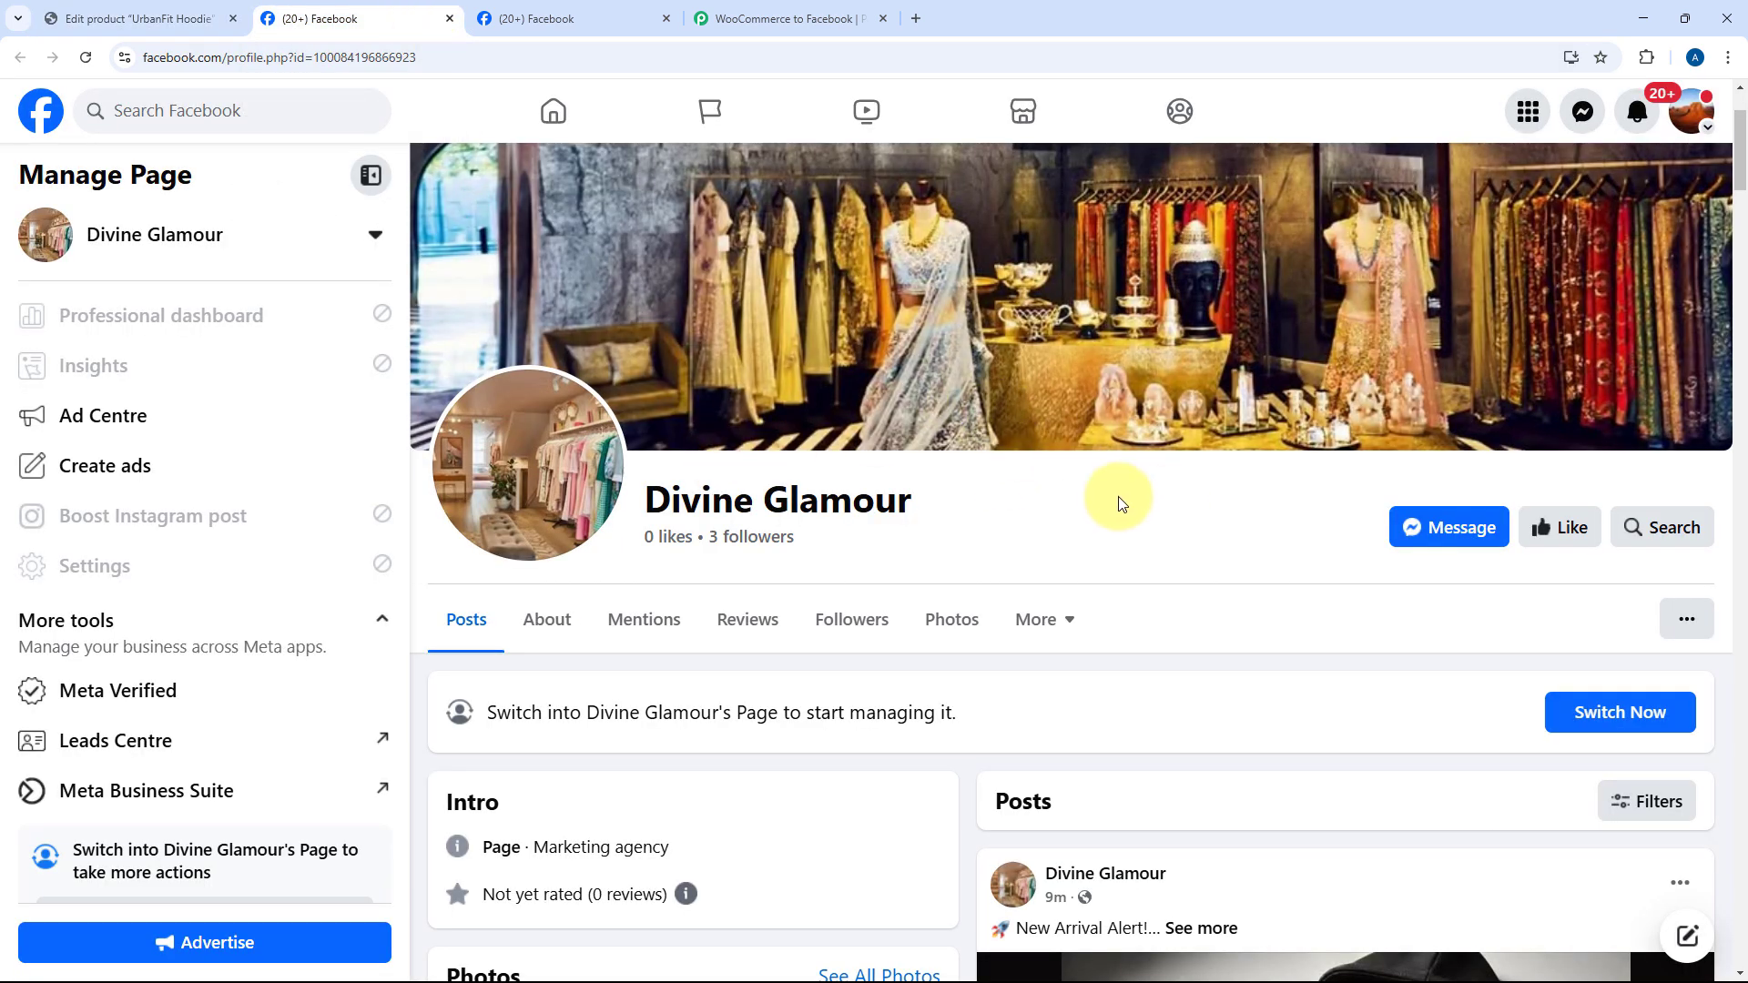
left_click(176, 20)
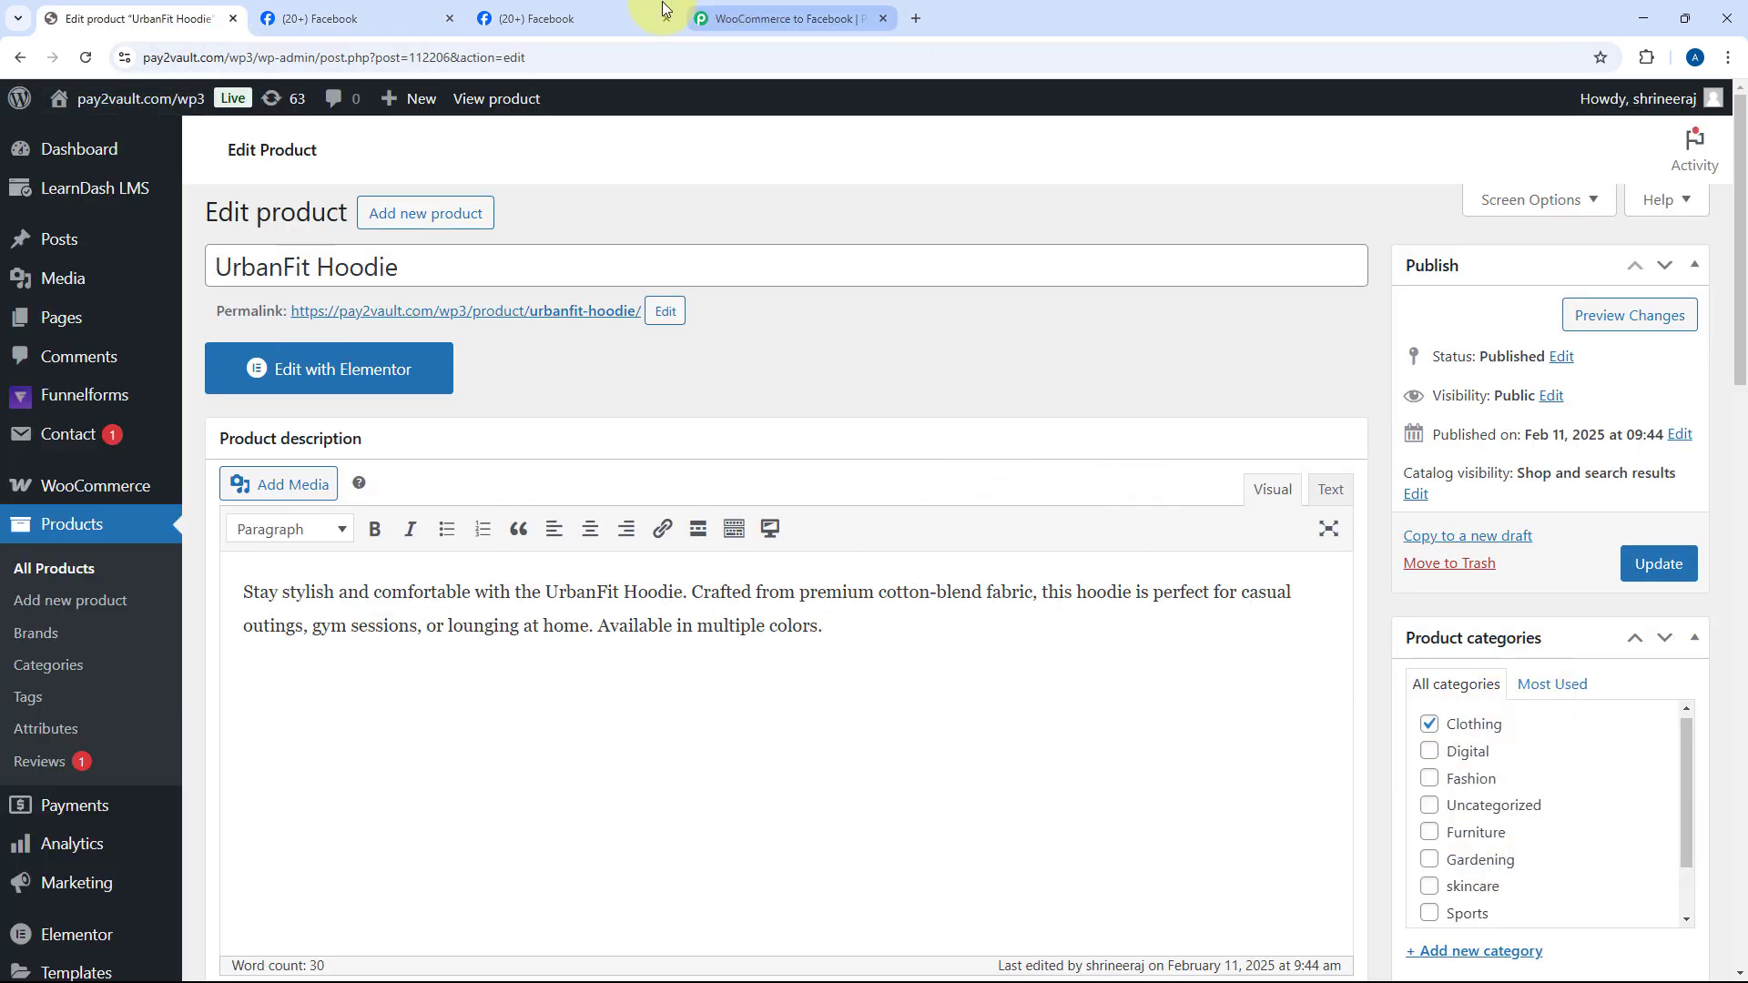
left_click(597, 19)
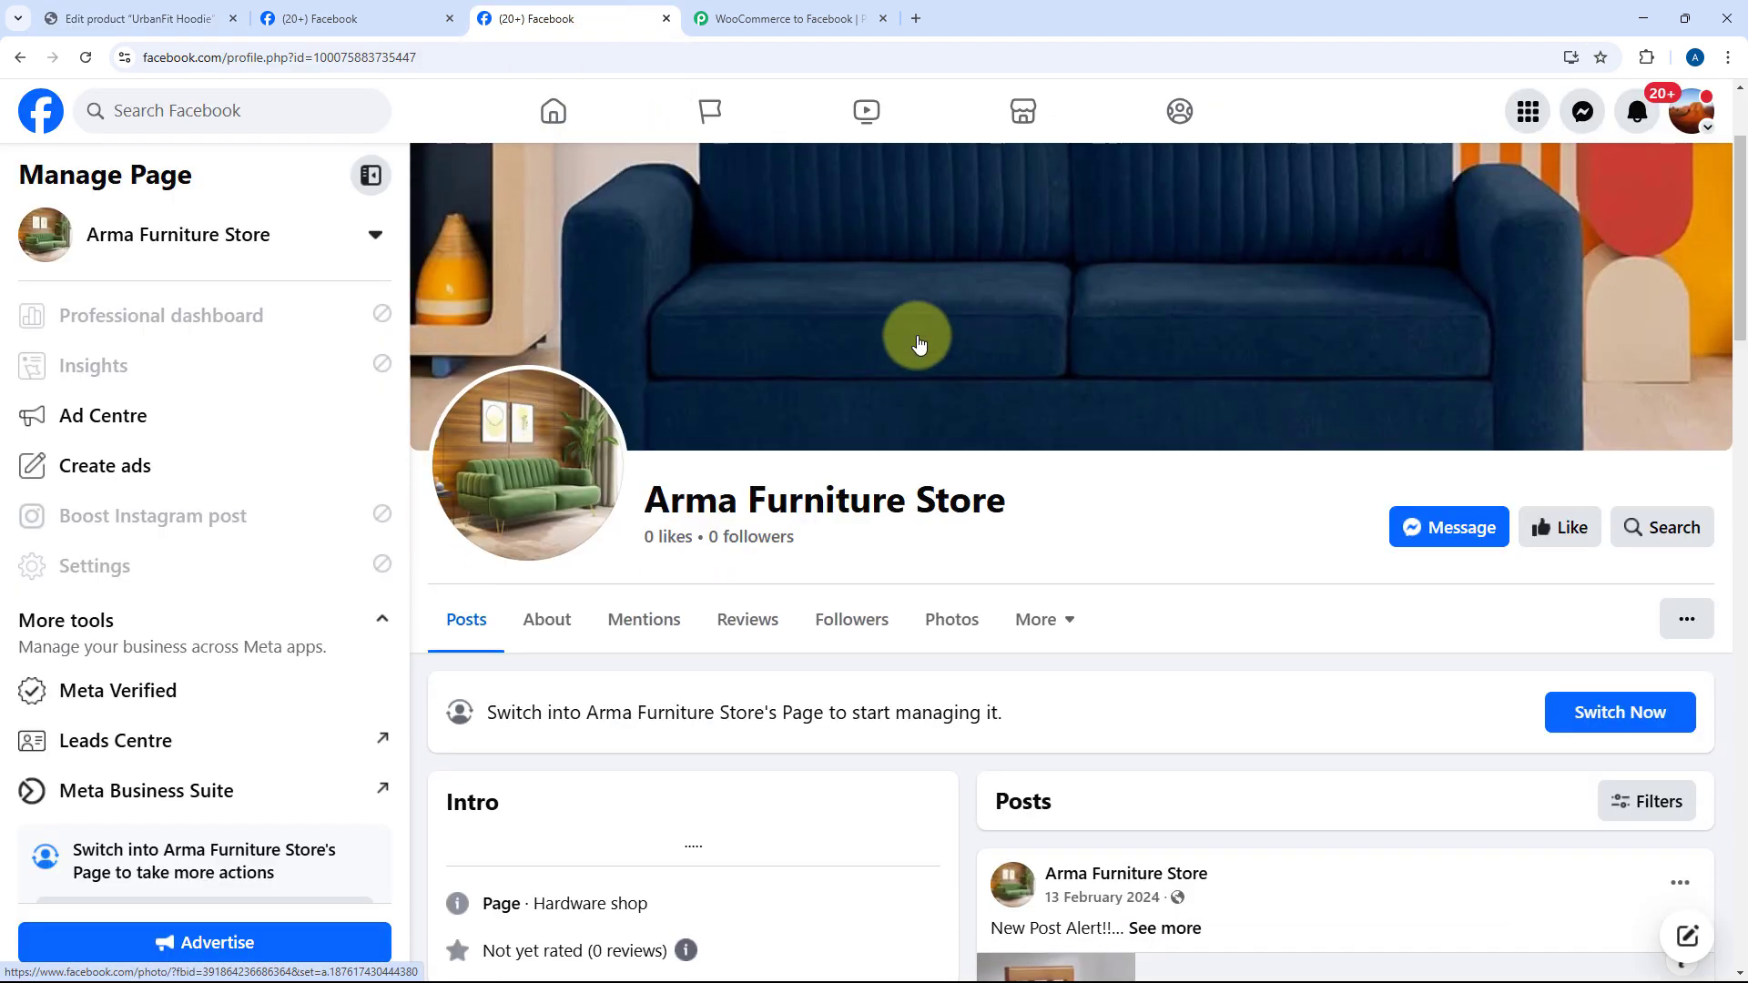
key("ctrl+Tab")
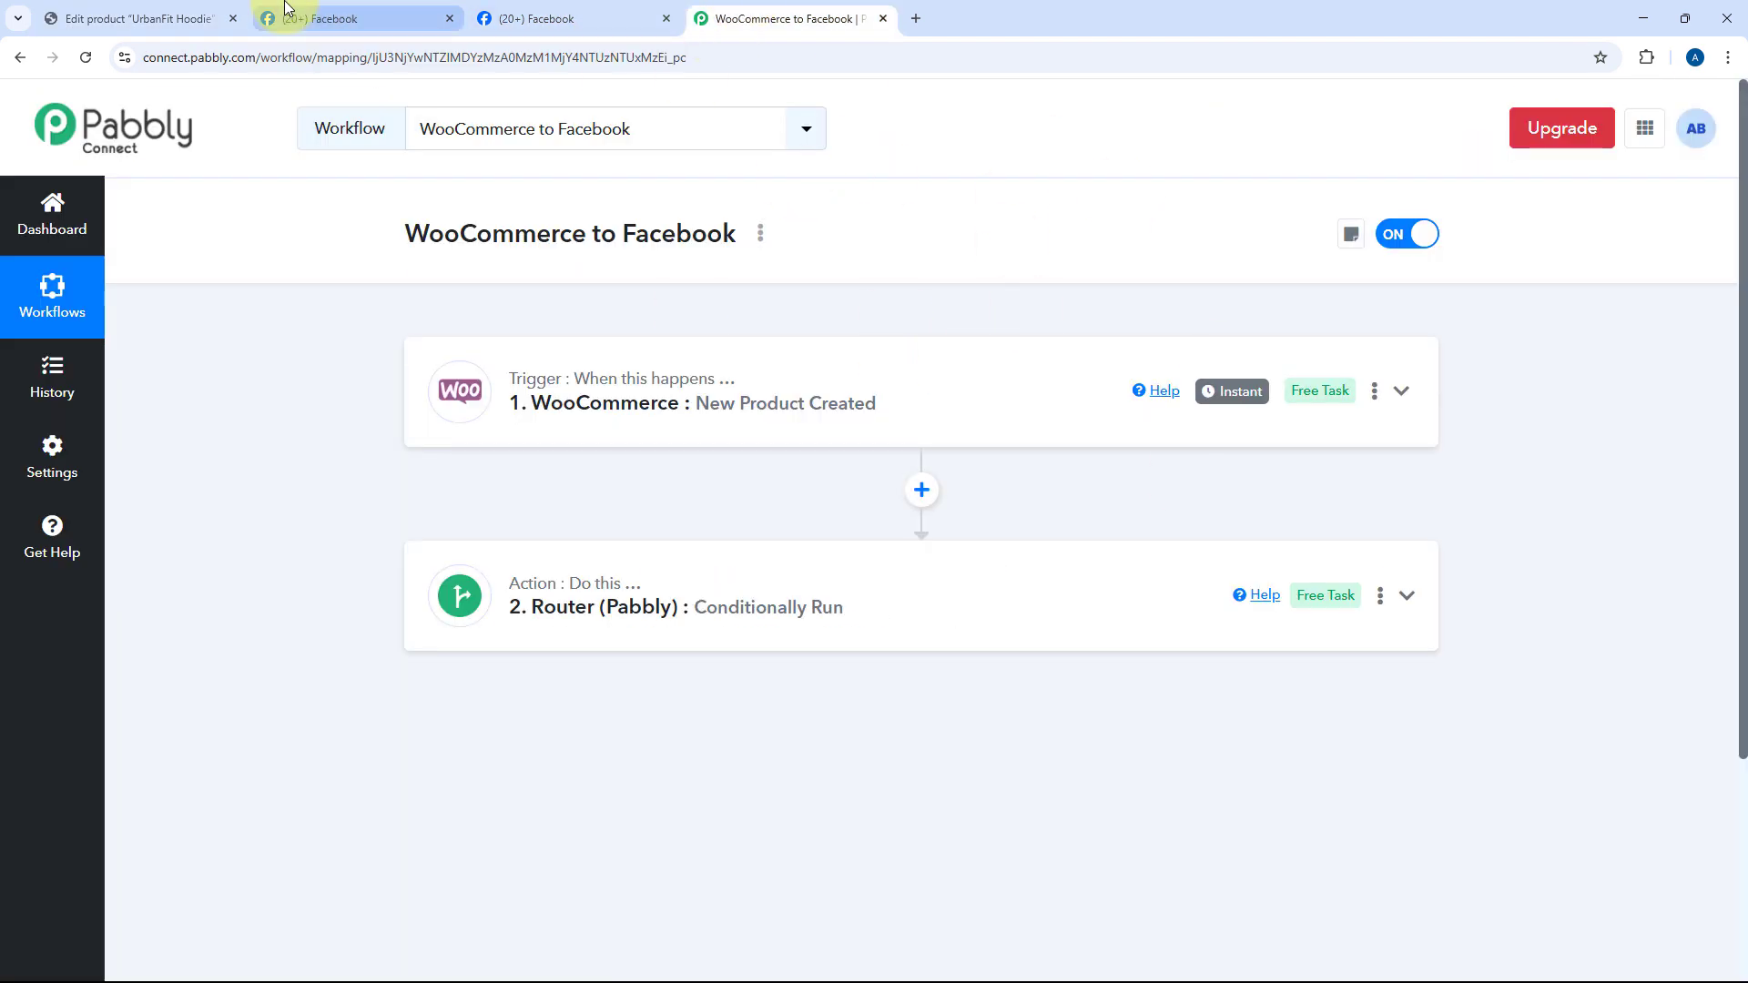
Step: Switch to WordPress, start a new WooCommerce product and dismiss the Elementor and LearnDash notices
left_click(136, 18)
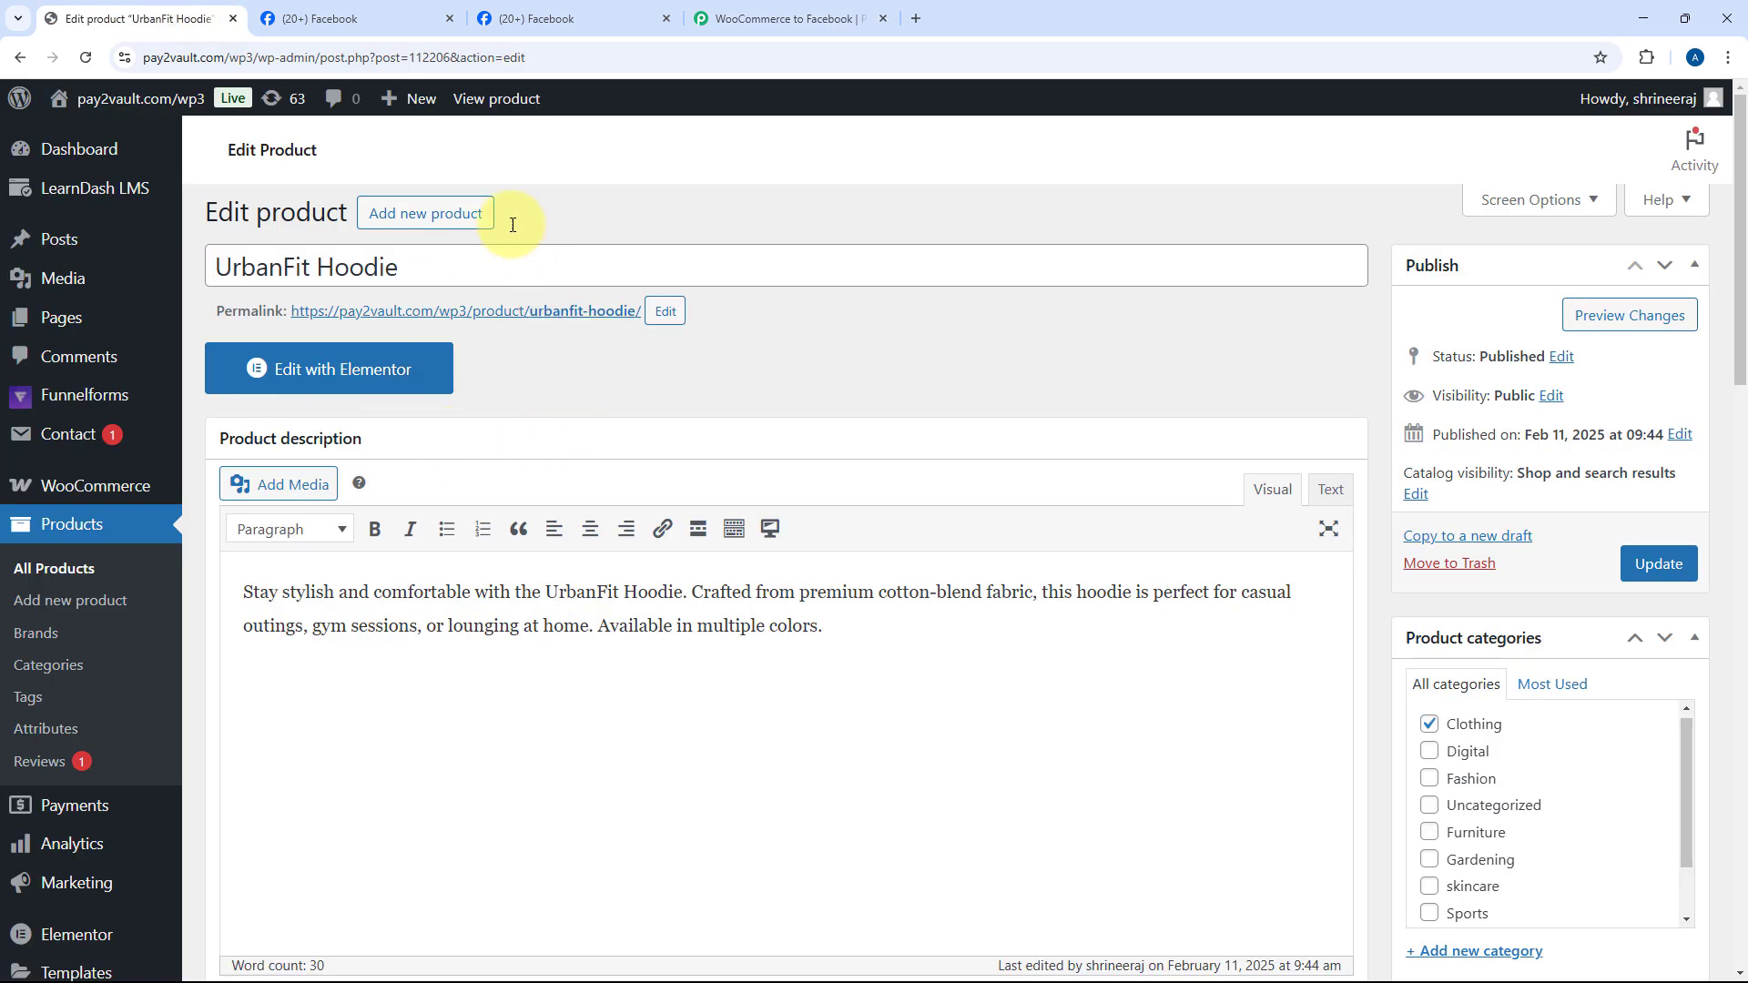
left_click(463, 218)
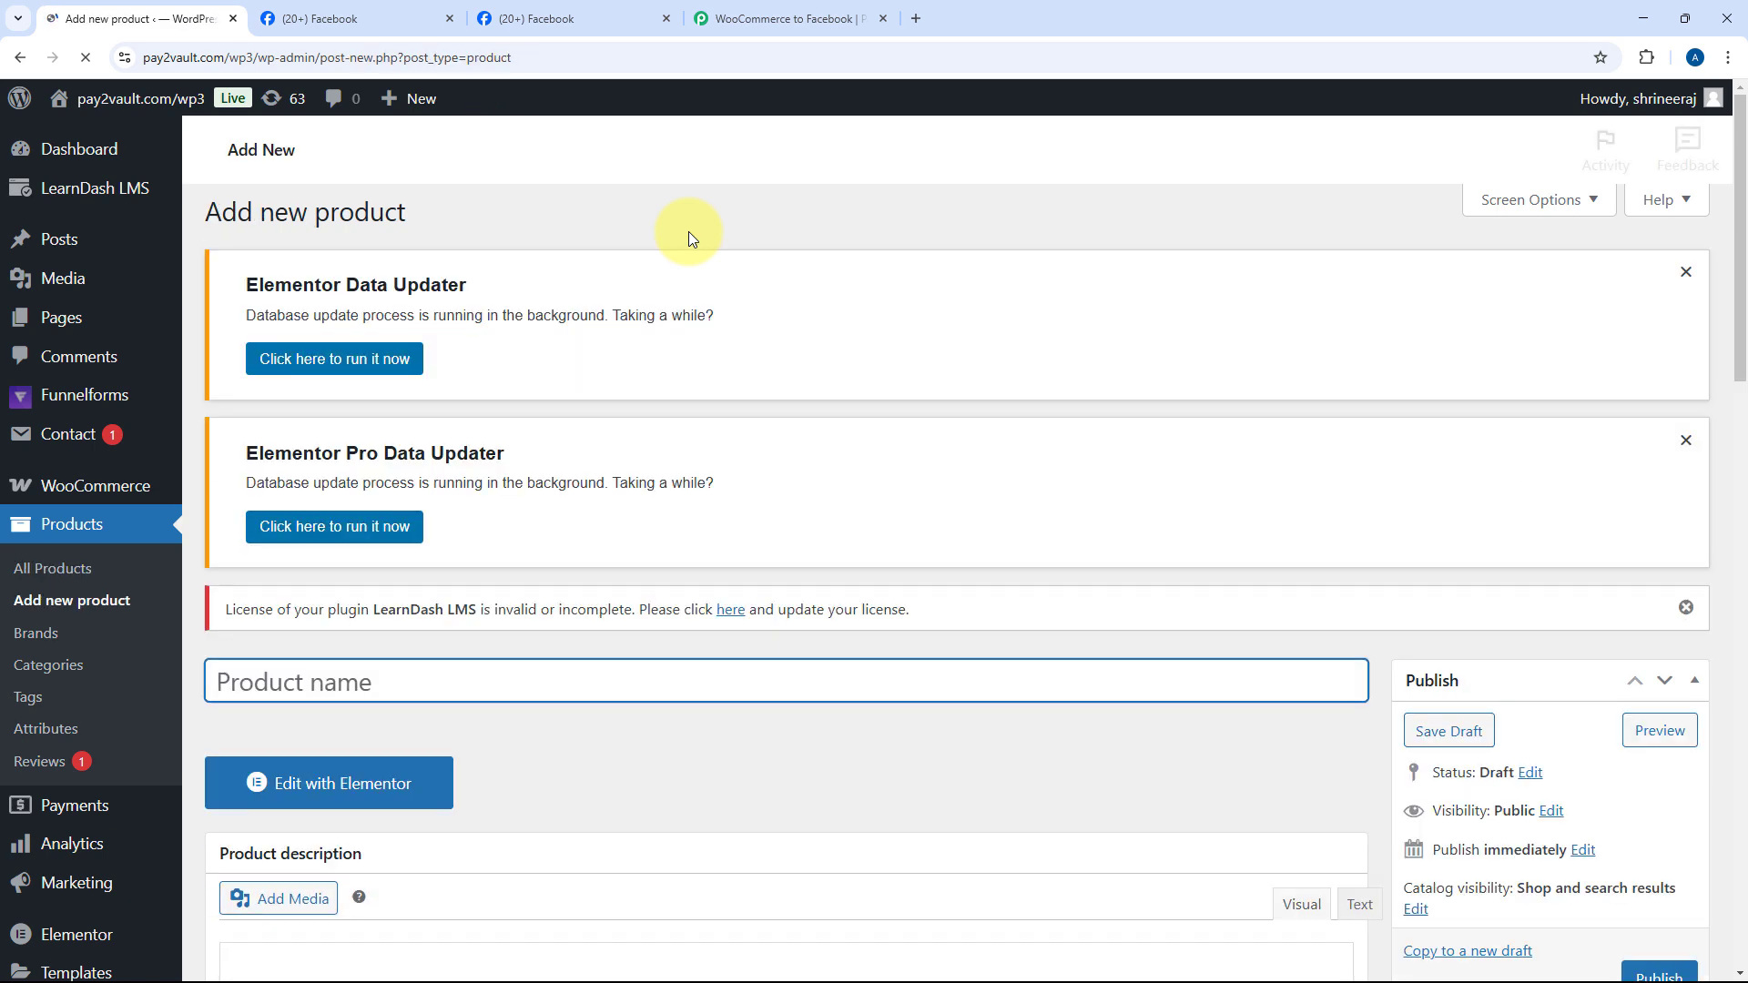
left_click(1685, 272)
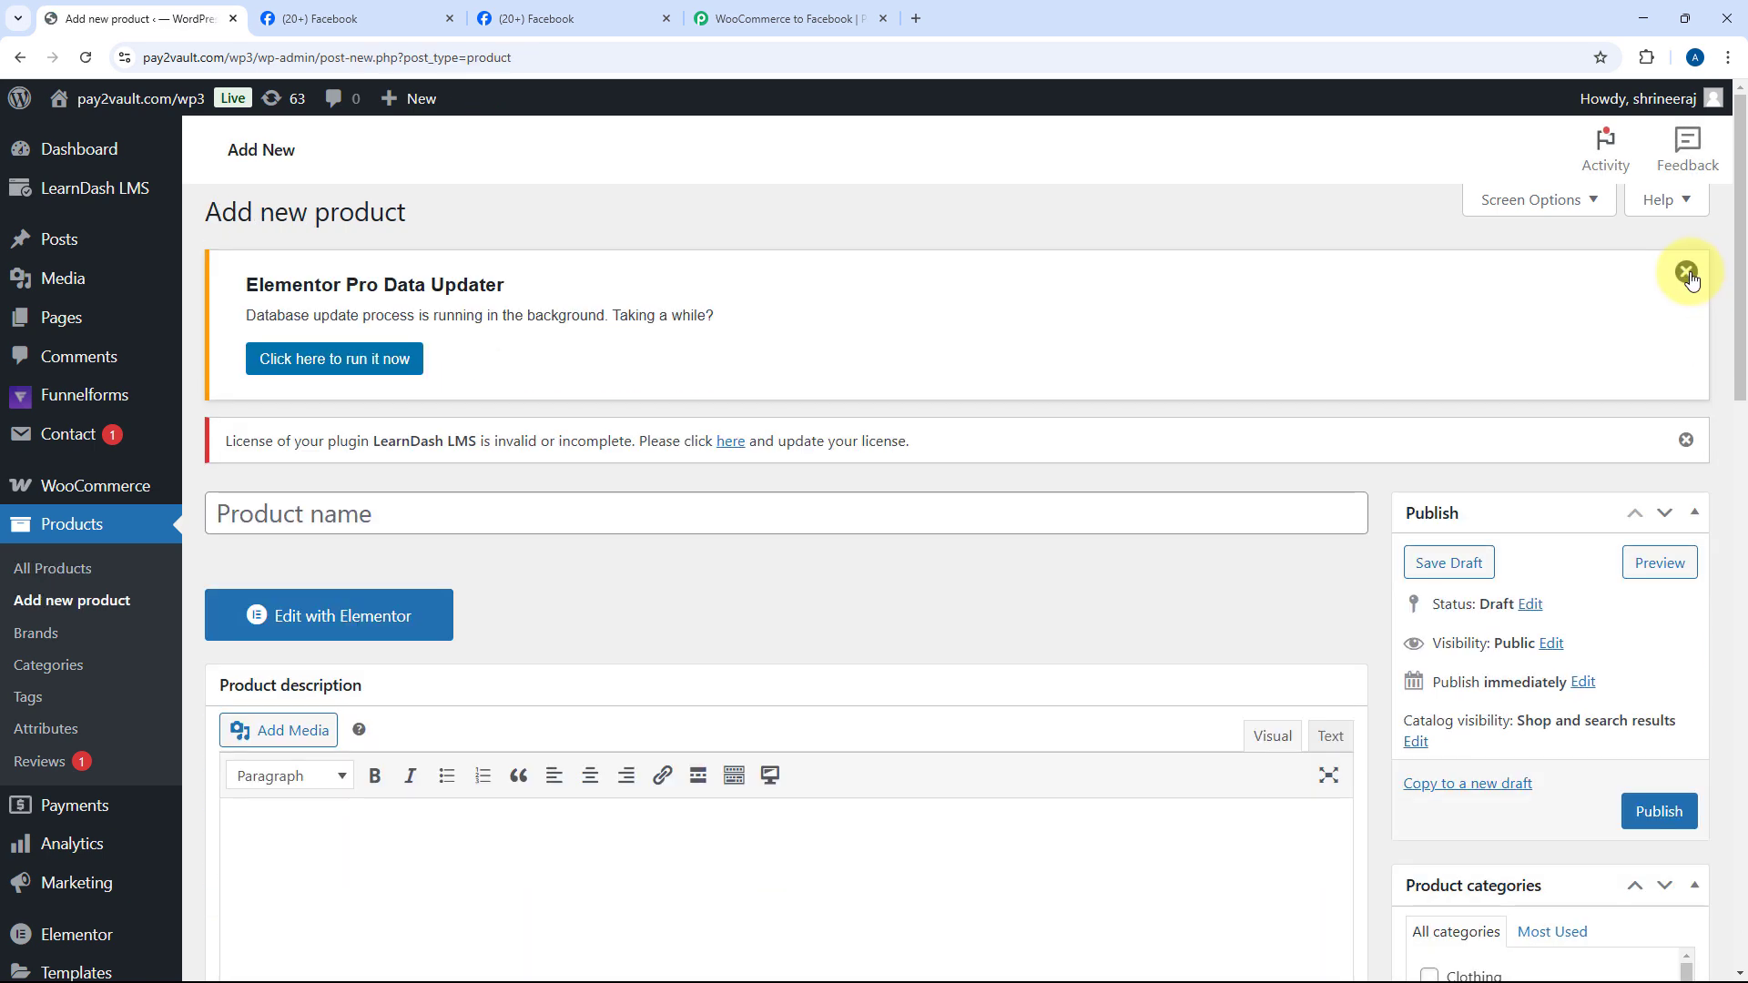
left_click(1685, 272)
left_click(1685, 273)
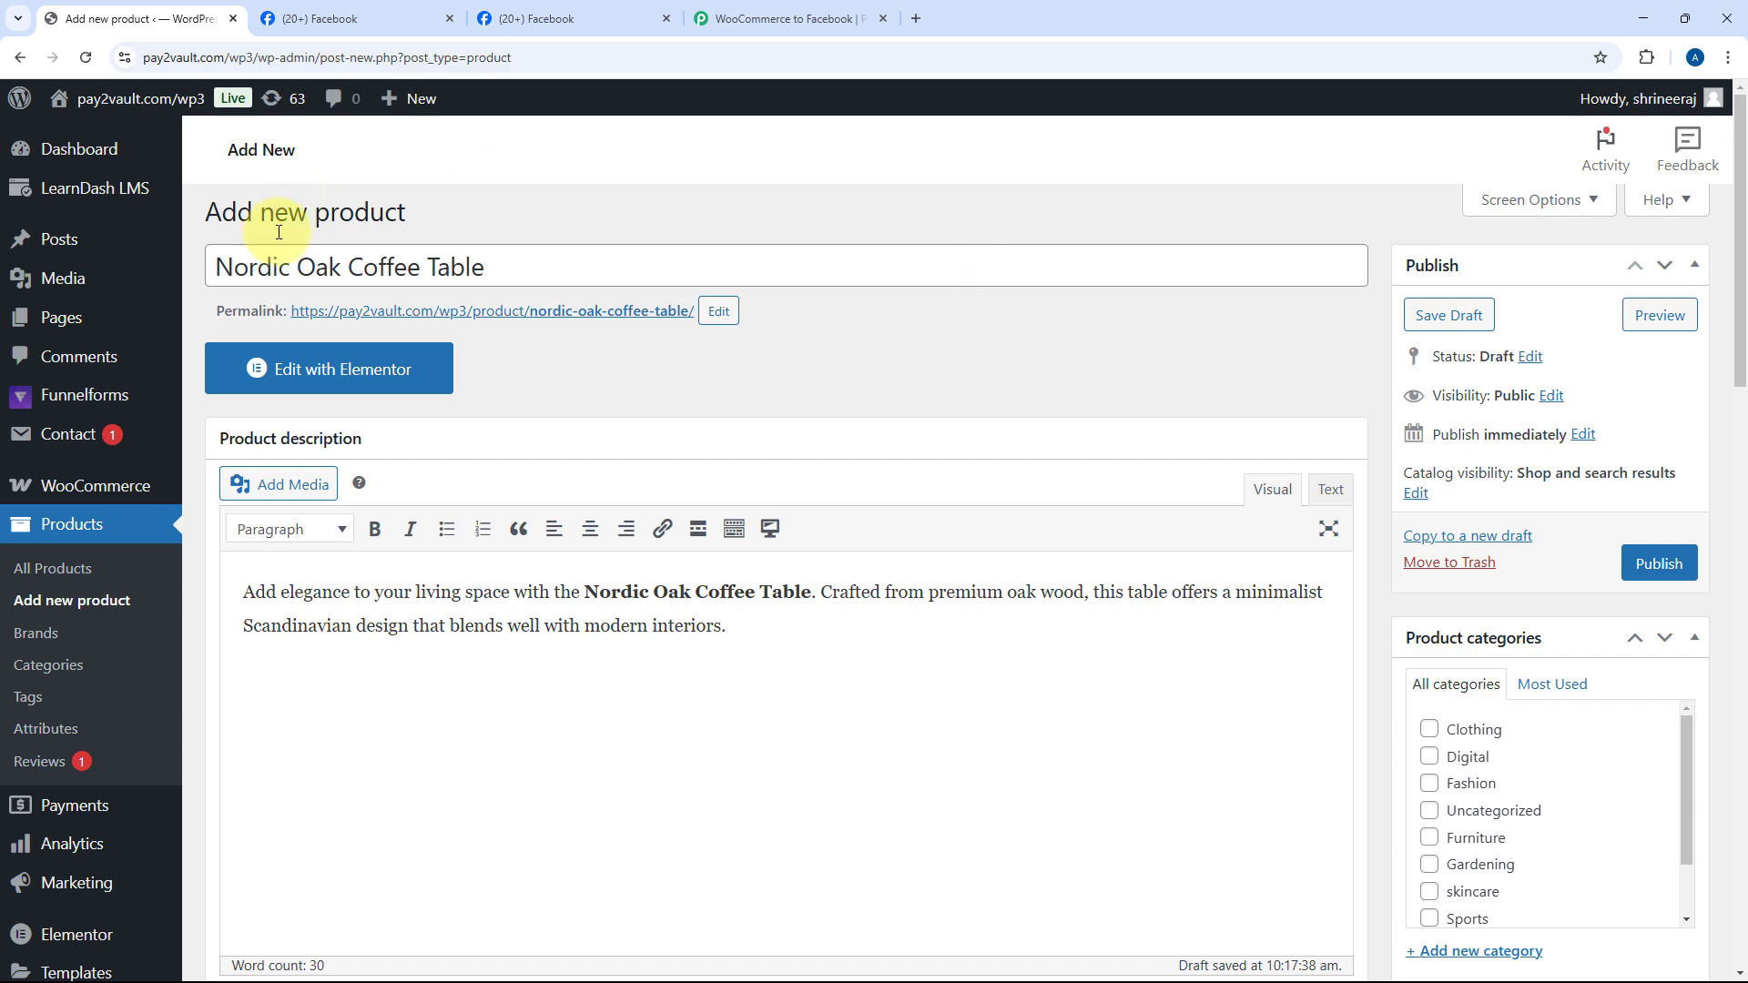
Step: Check the Nordic Oak Coffee Table product's details, then assign it to the Furniture category and publish it
scroll(647, 321, "down", 1)
scroll(648, 322, "down", 5)
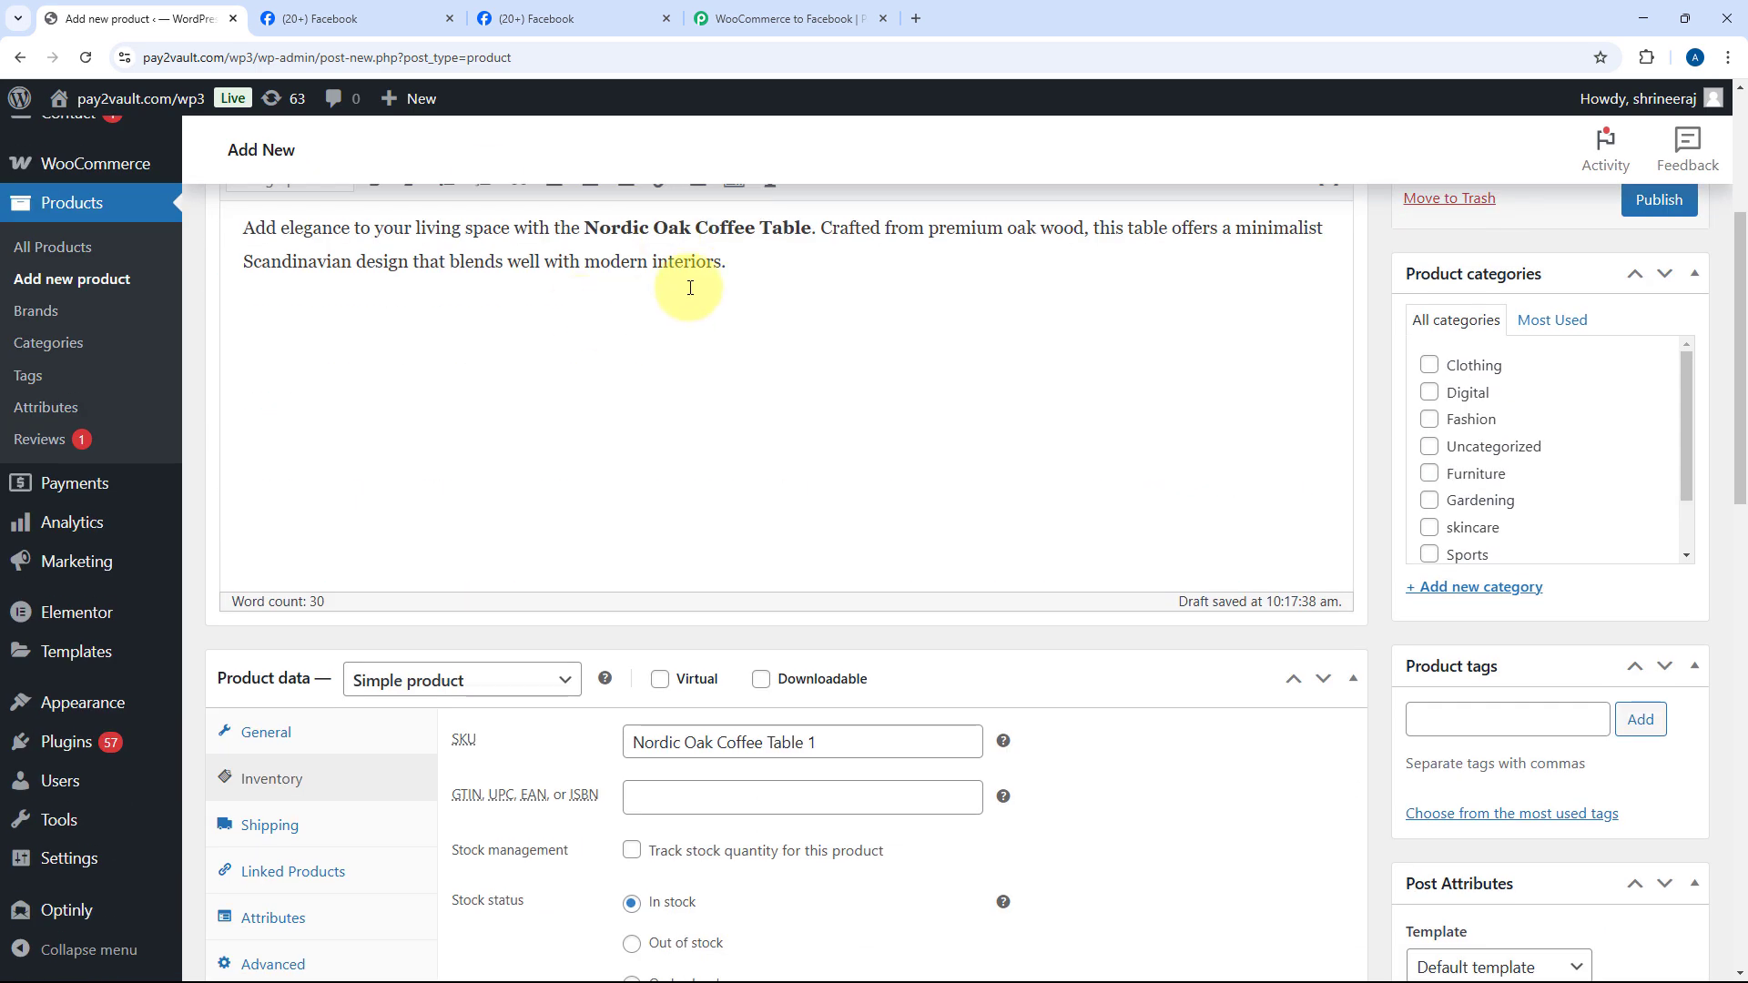
left_click(324, 454)
scroll(652, 422, "down", 4)
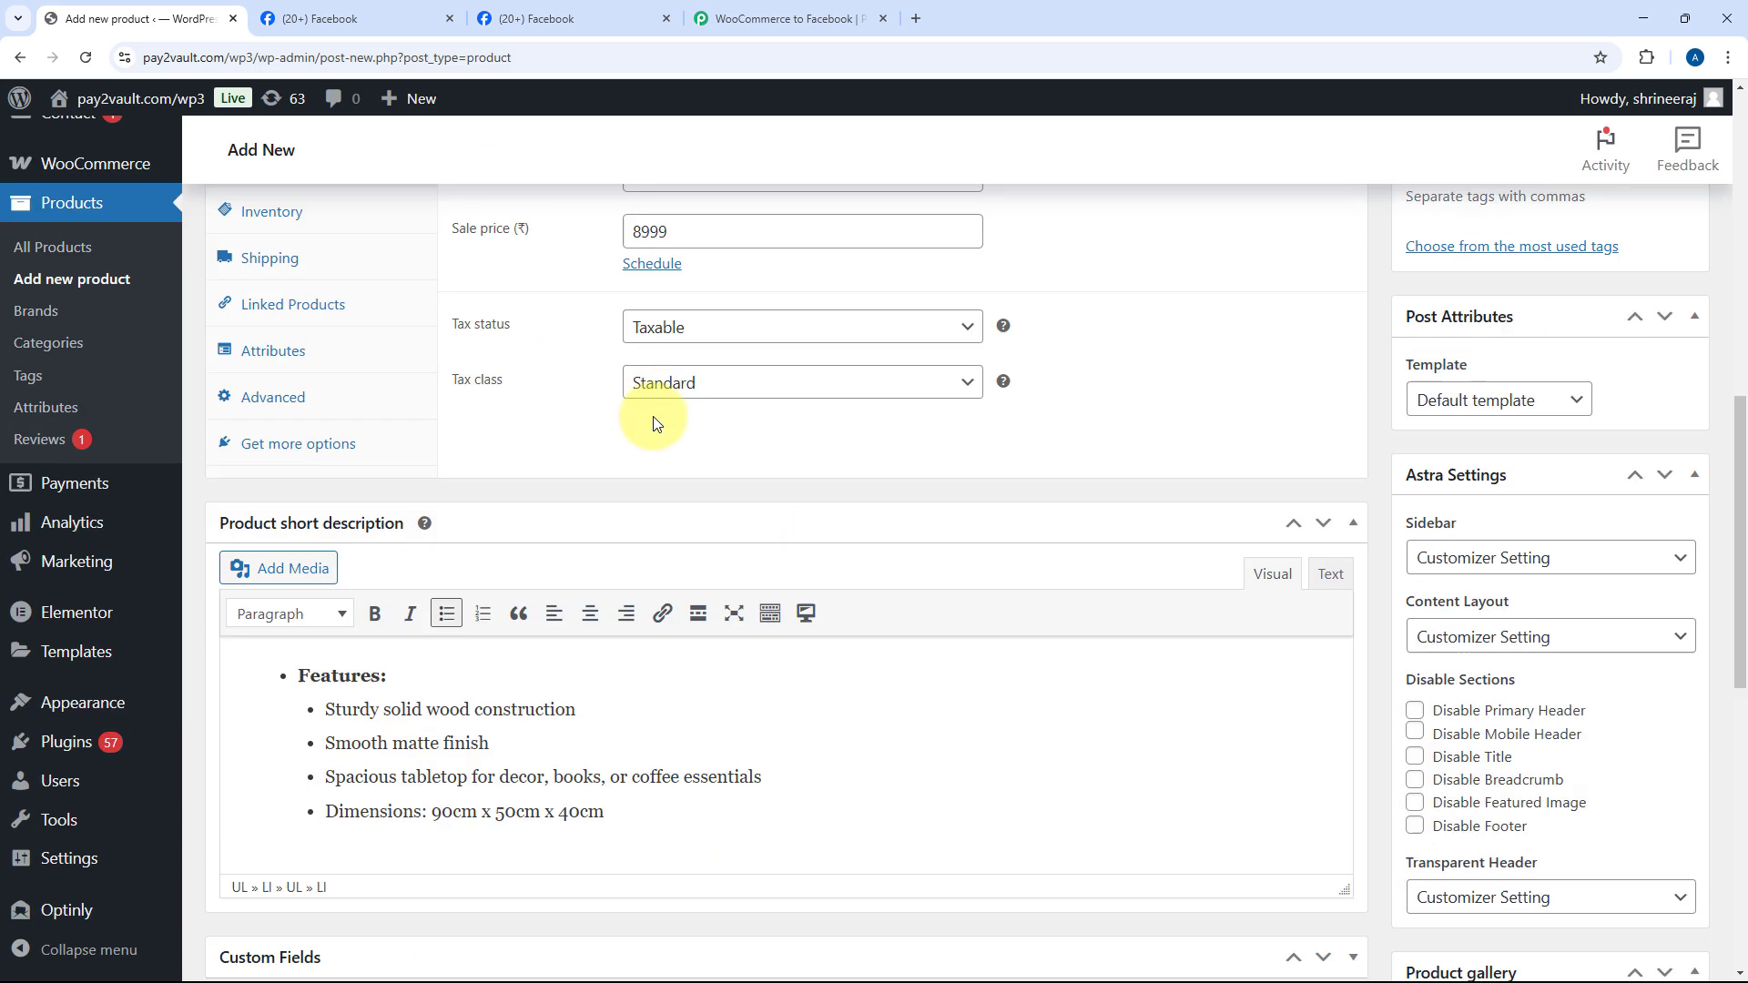
scroll(1030, 519, "down", 4)
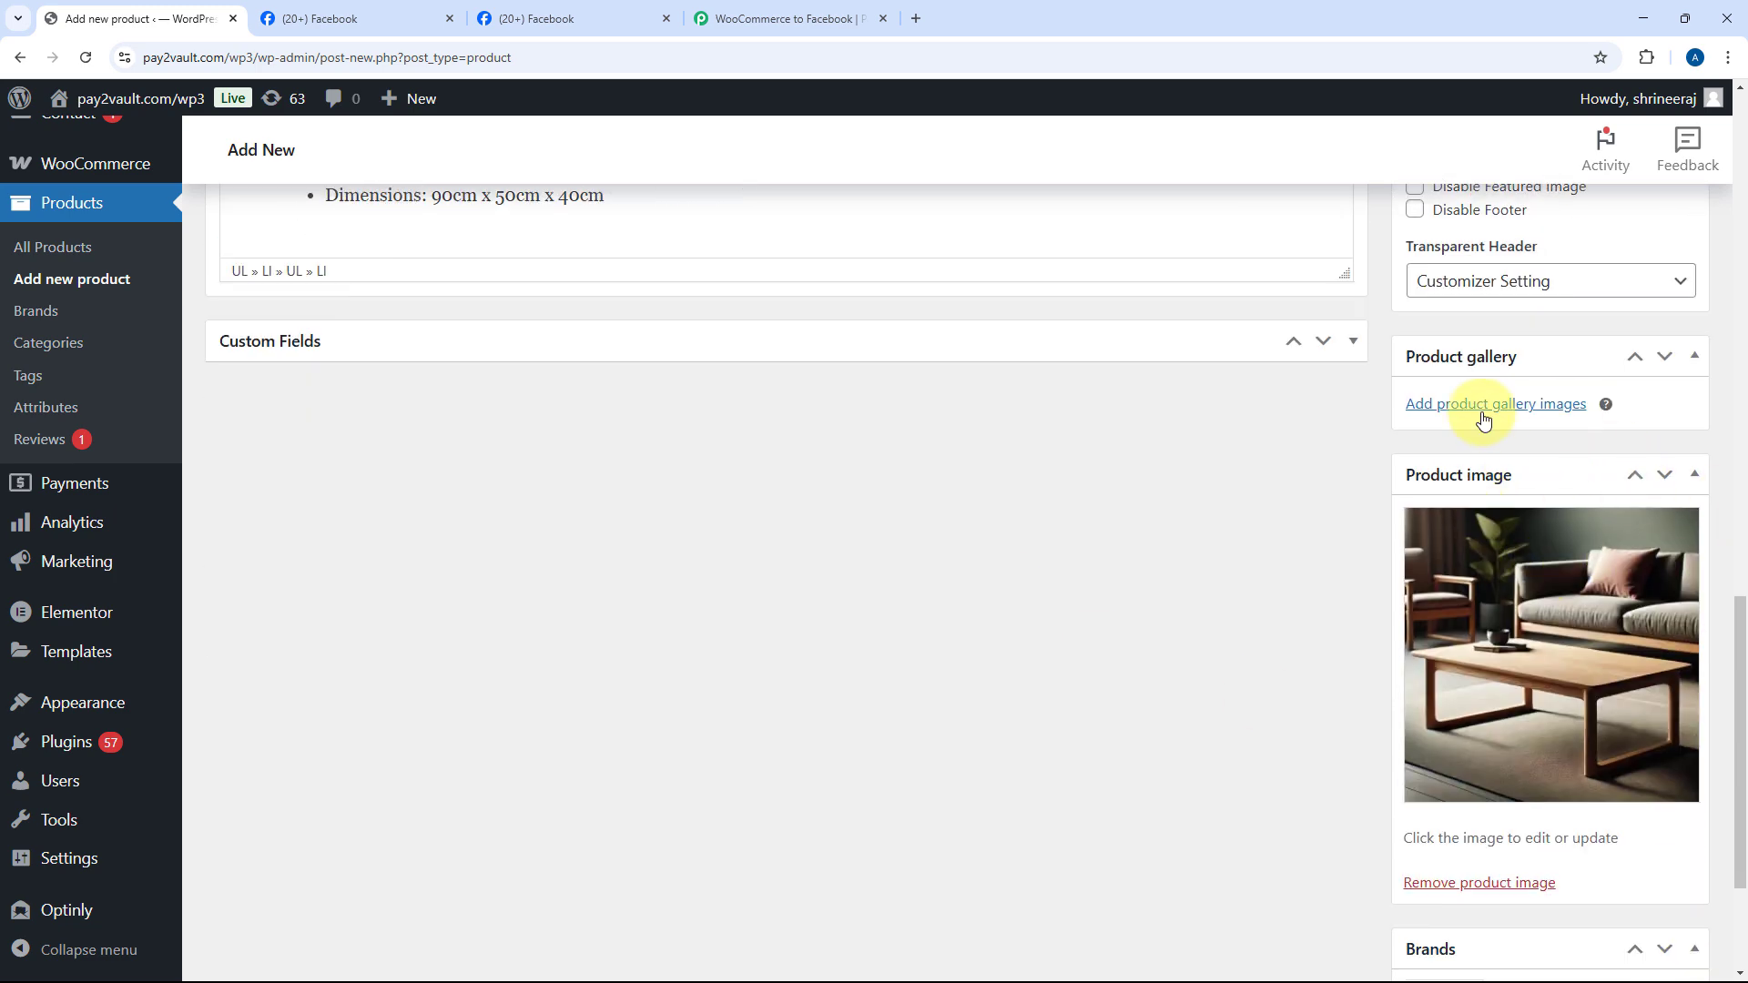
scroll(1327, 591, "up", 5)
scroll(1335, 587, "up", 4)
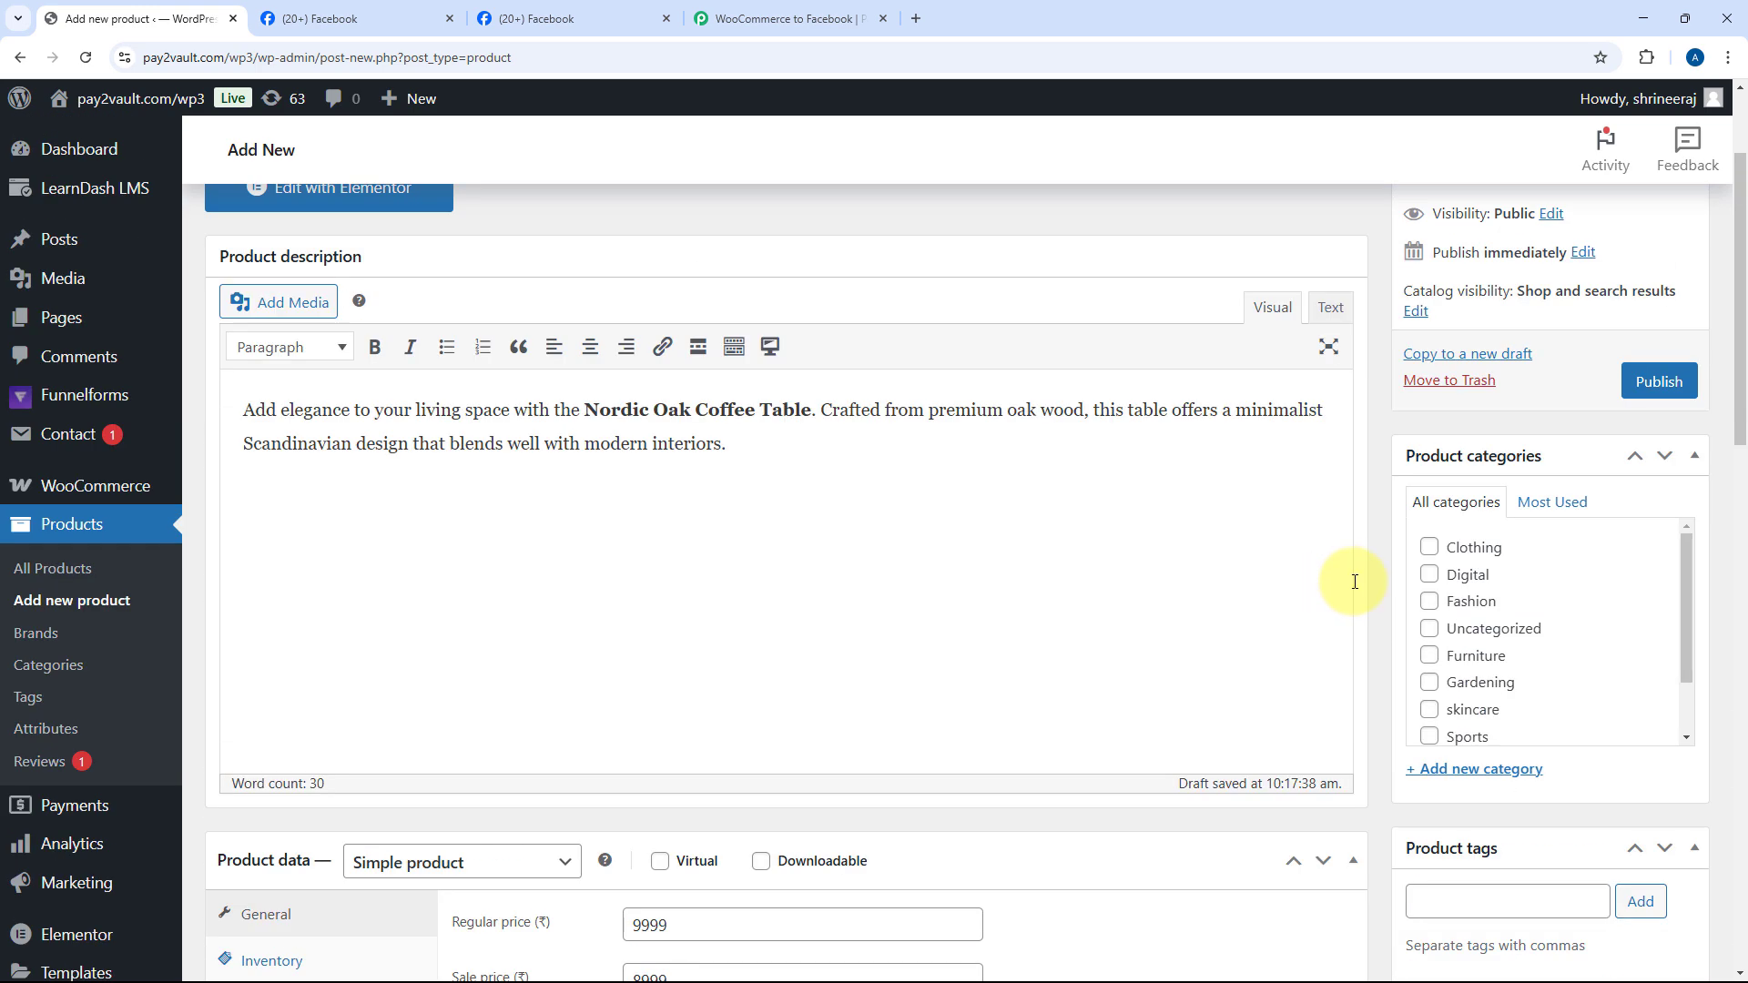
left_click(1428, 656)
scroll(1390, 545, "up", 2)
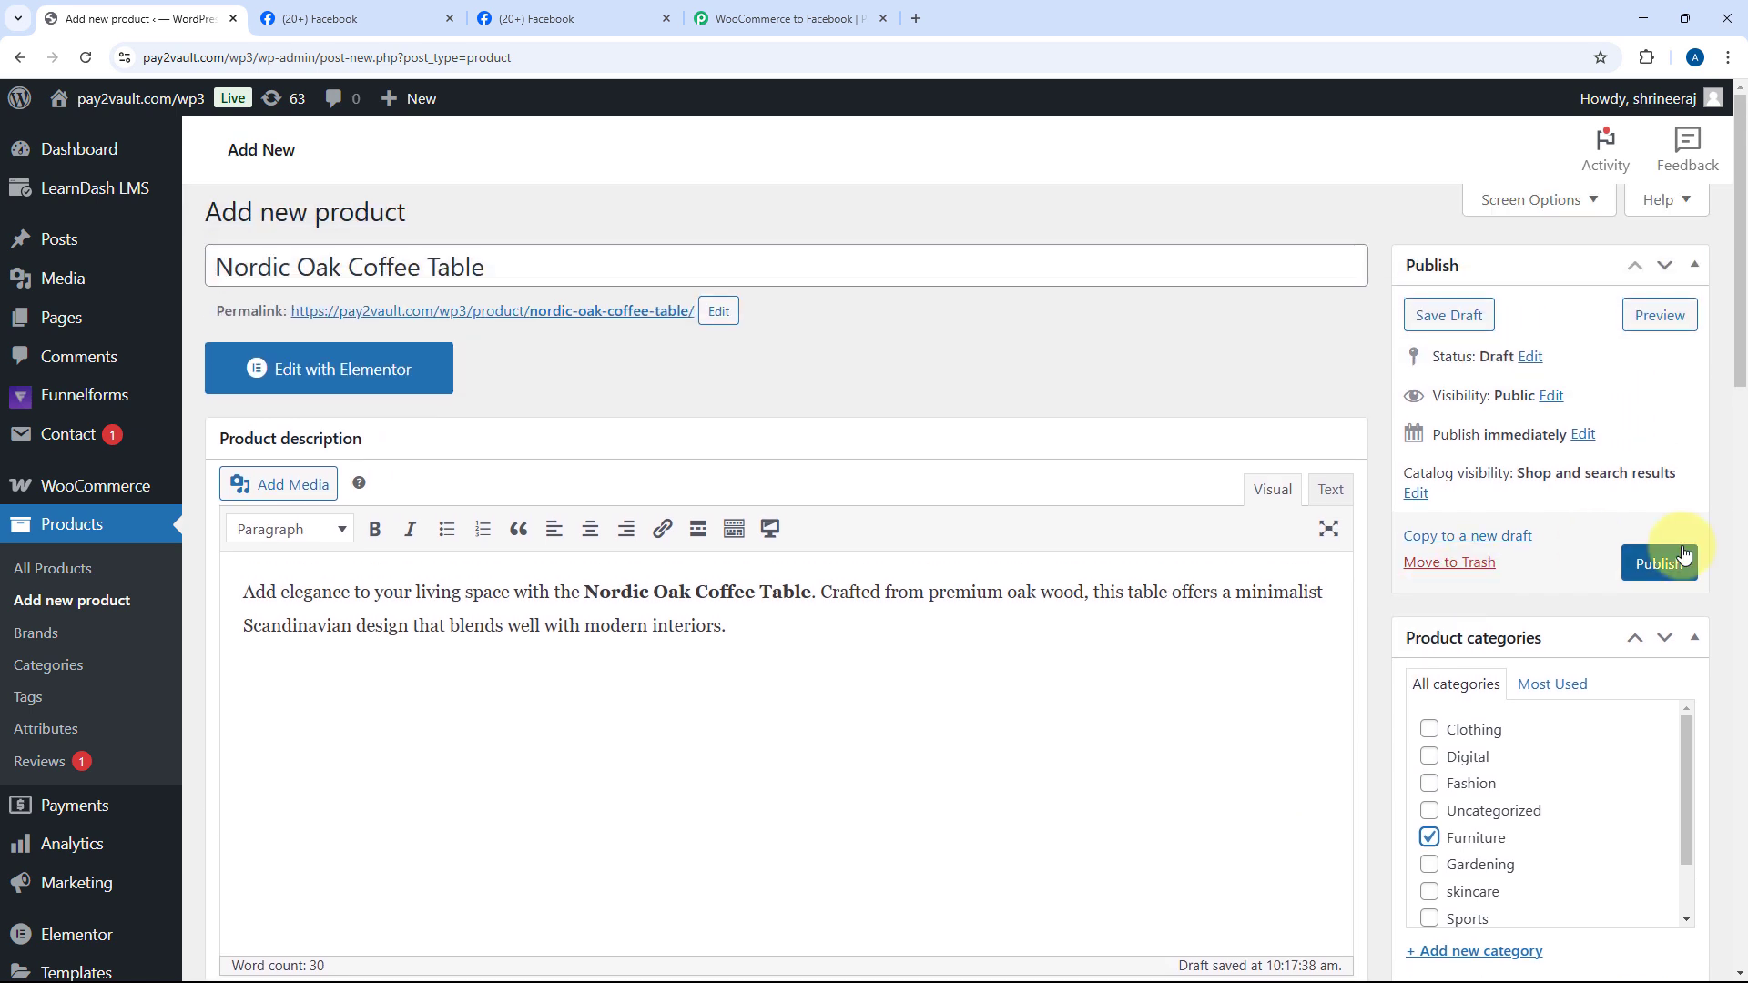
left_click(1659, 563)
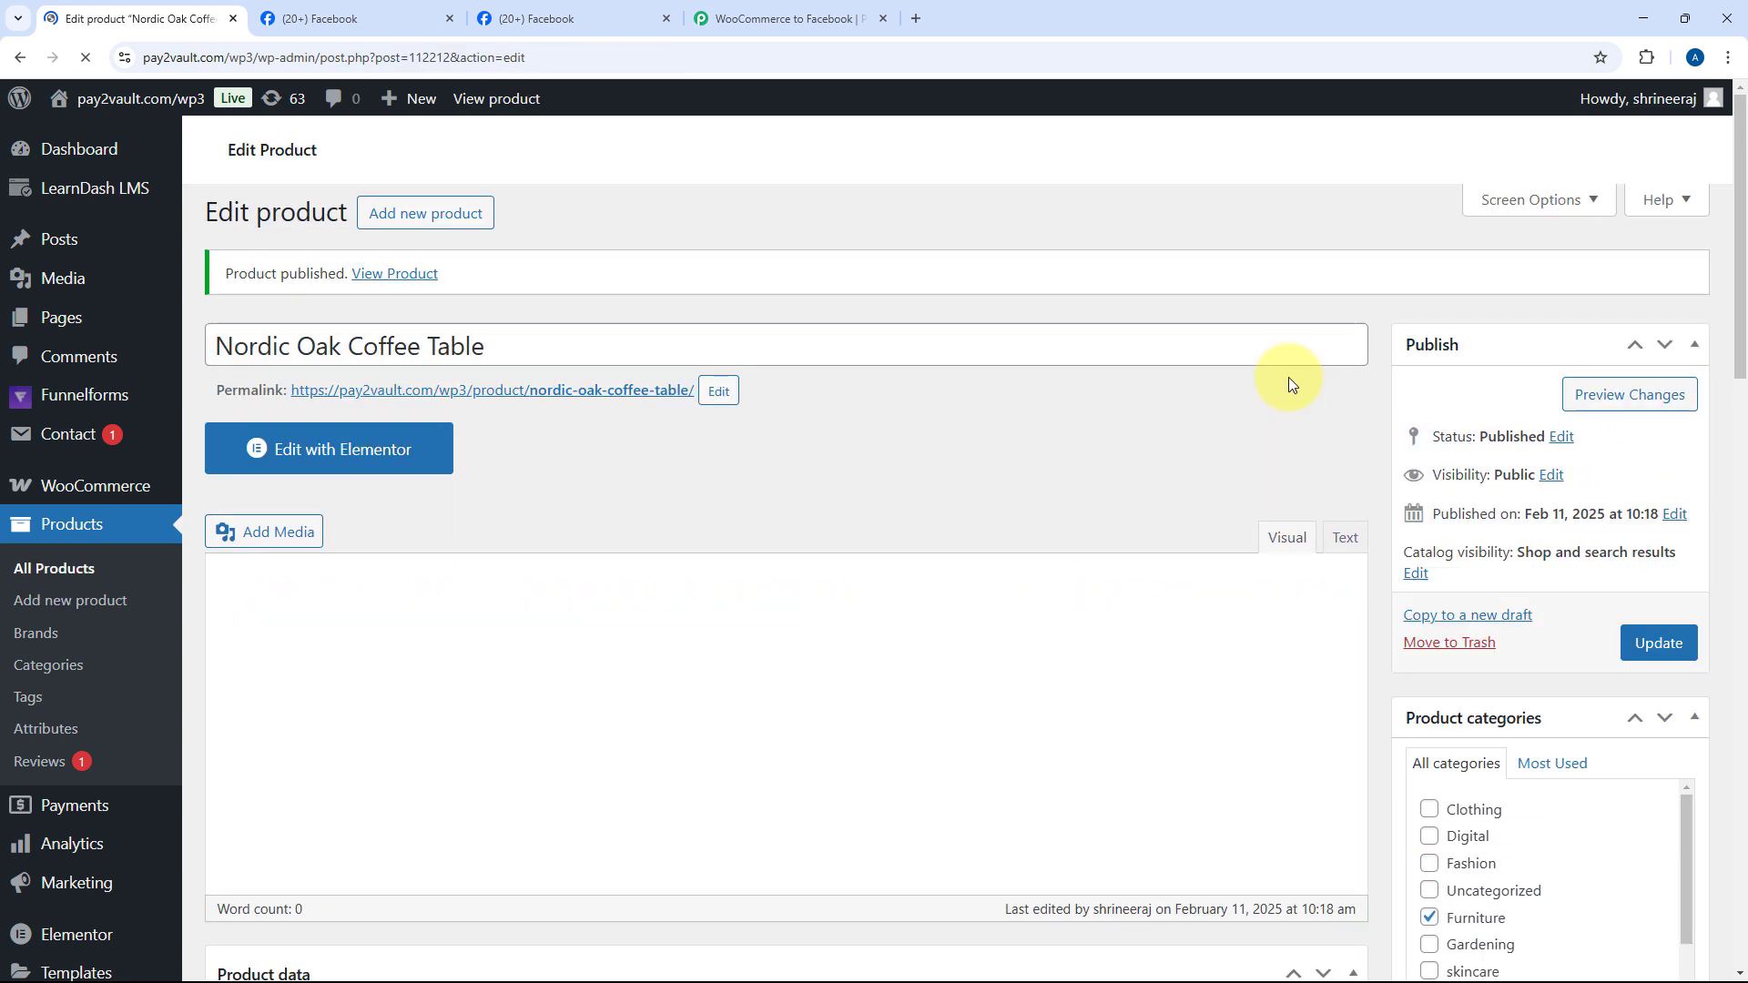
Step: Open the published Nordic Oak Coffee Table's store page from its permalink in a separate browser tab
scroll(864, 480, "down", 4)
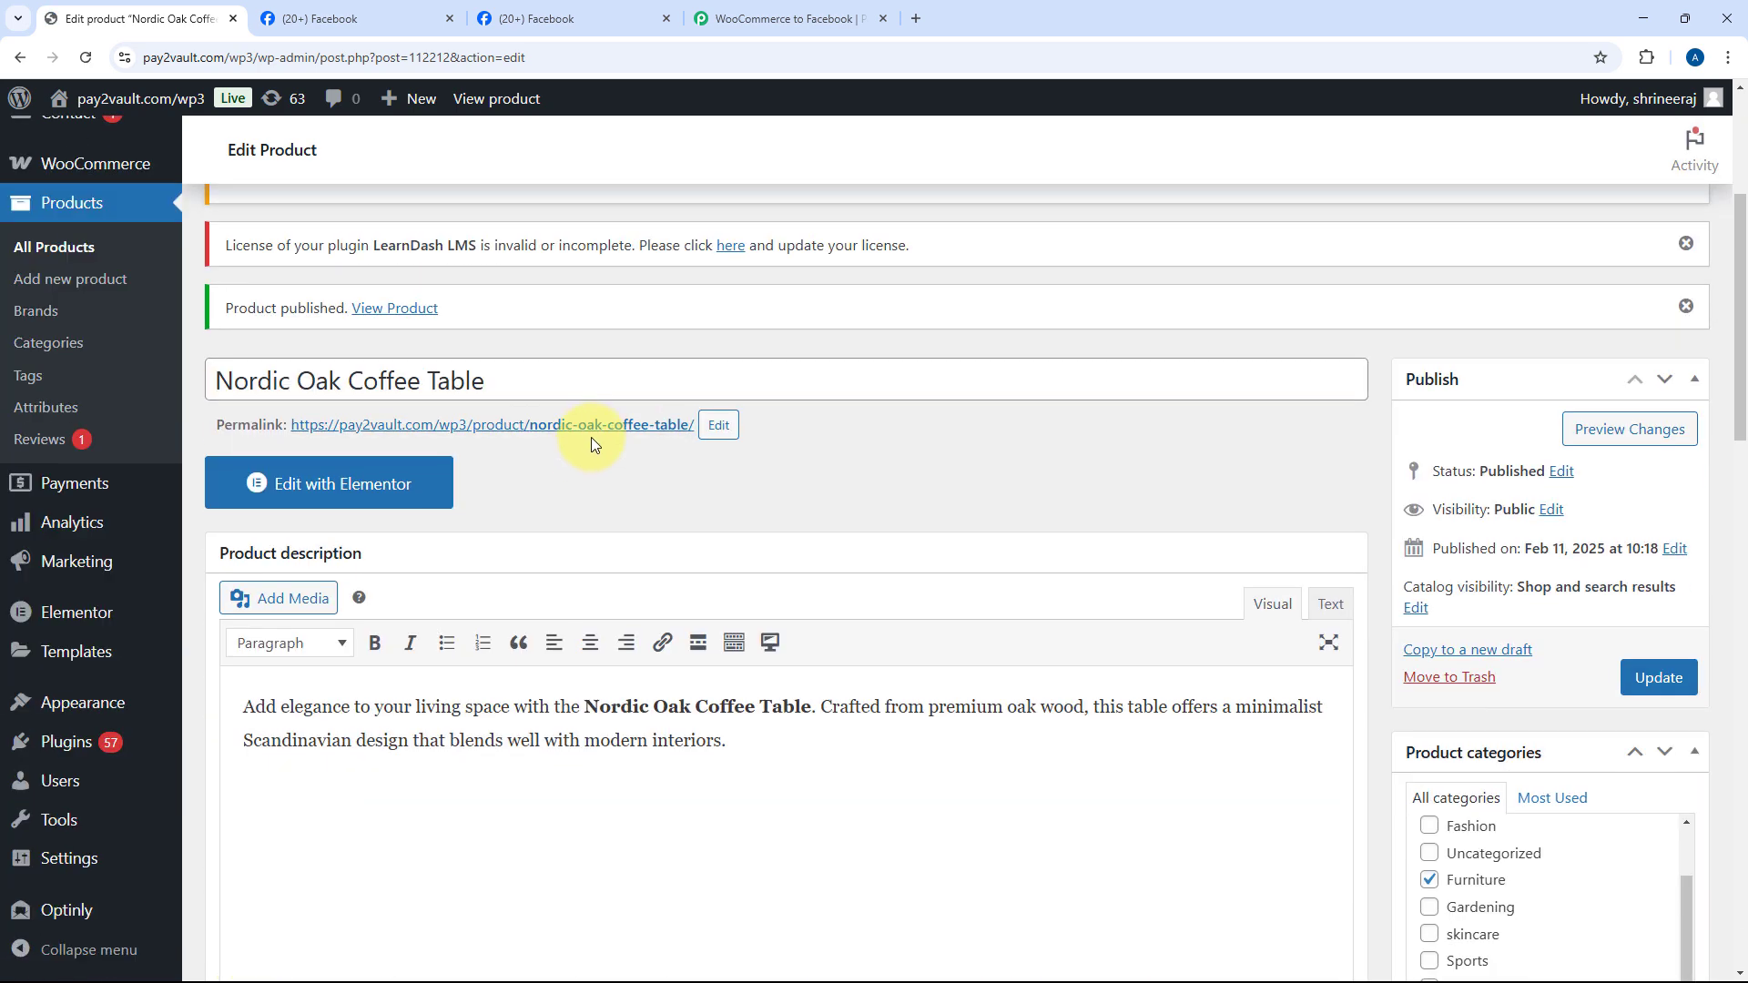
left_click(593, 426, "ctrl")
left_click(384, 7)
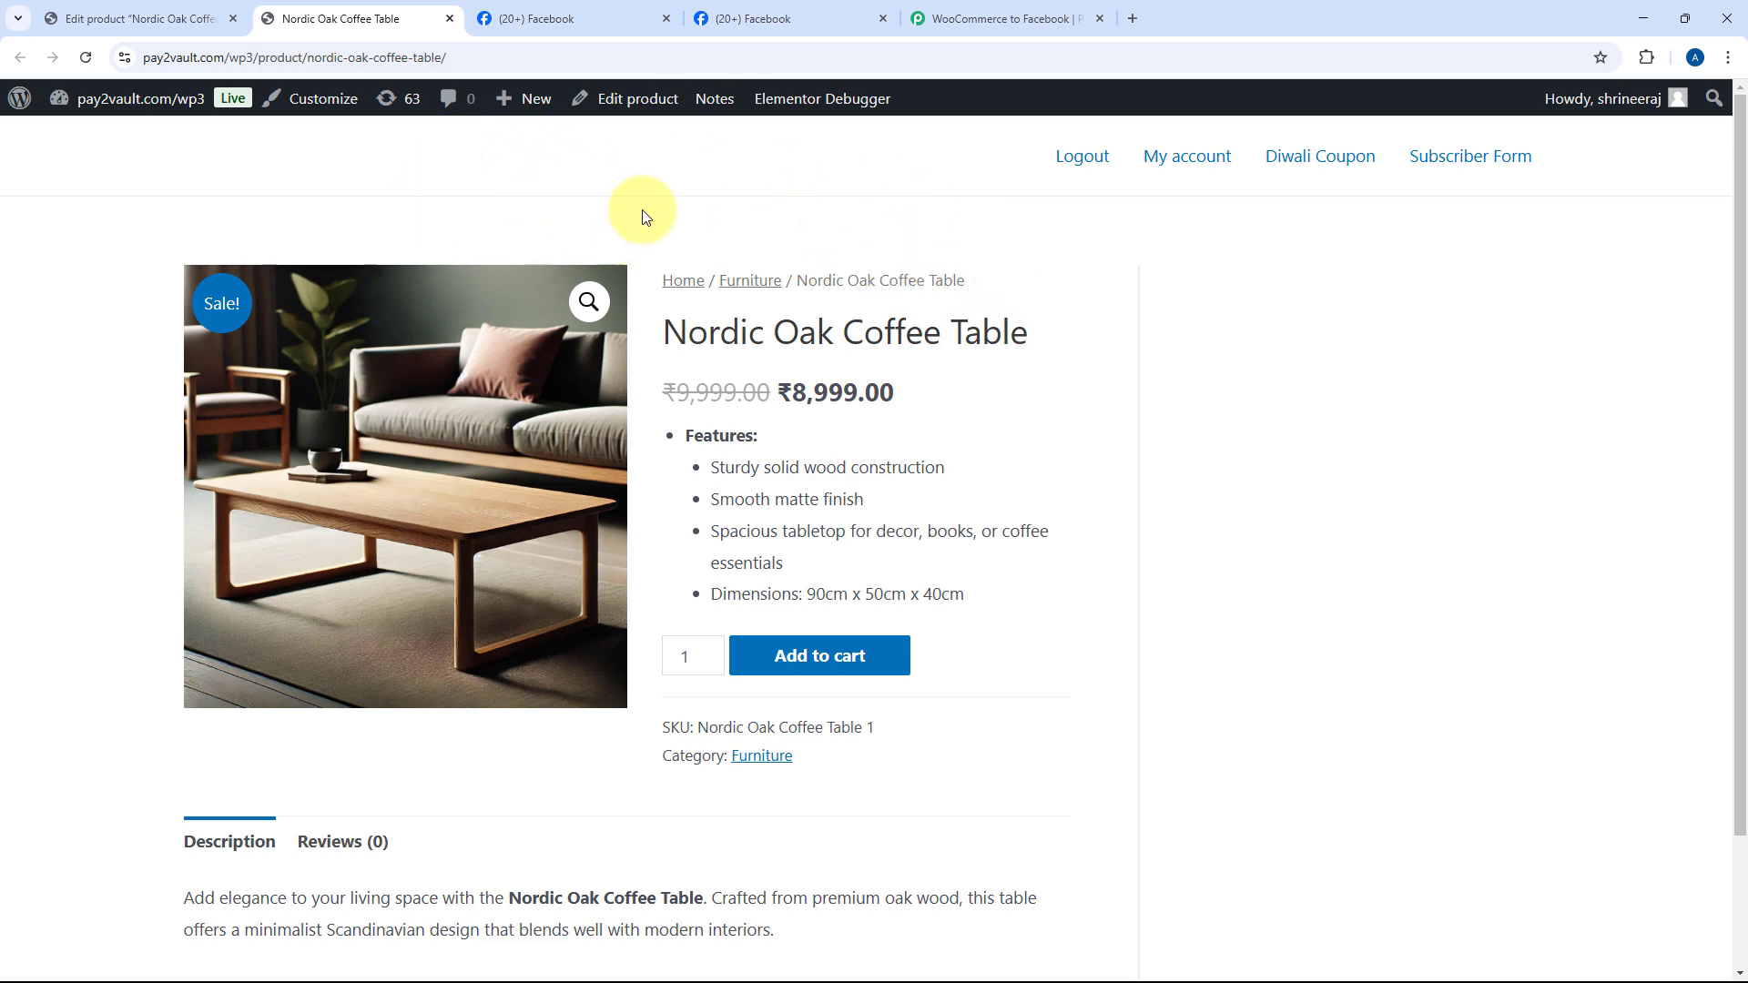
Step: Reload the Arma Furniture Store Facebook page and expand the full text of its newest post
left_click(815, 16)
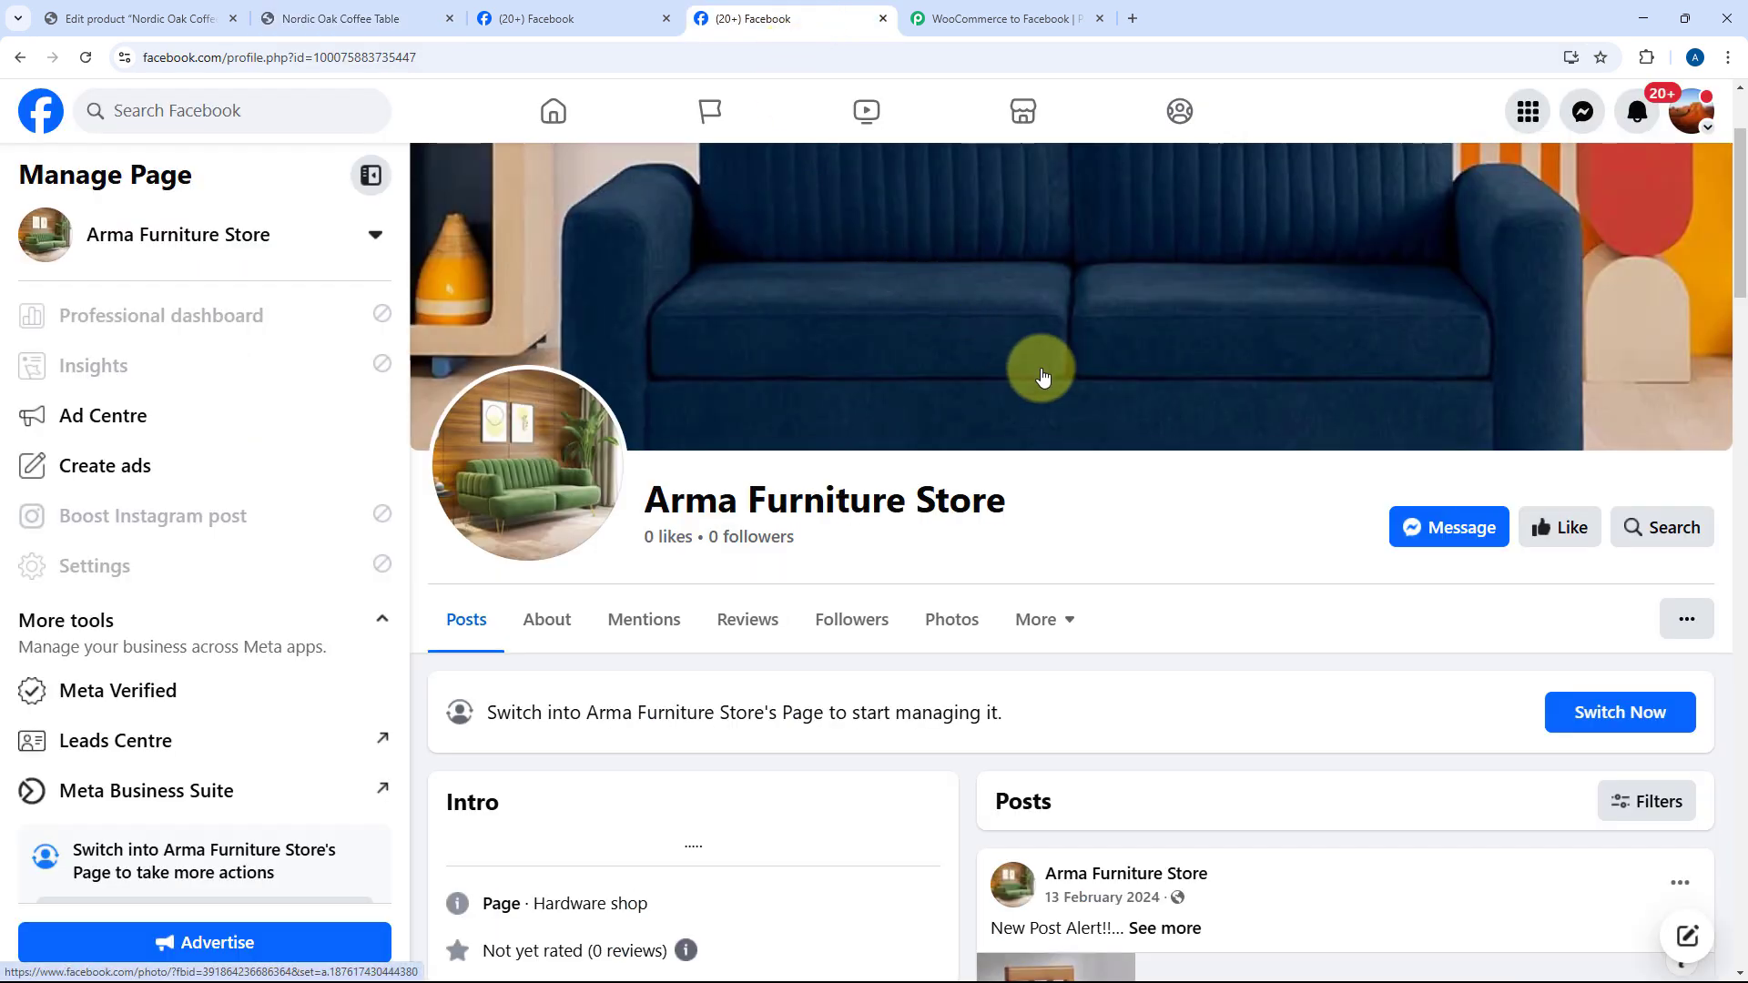
left_click(90, 59)
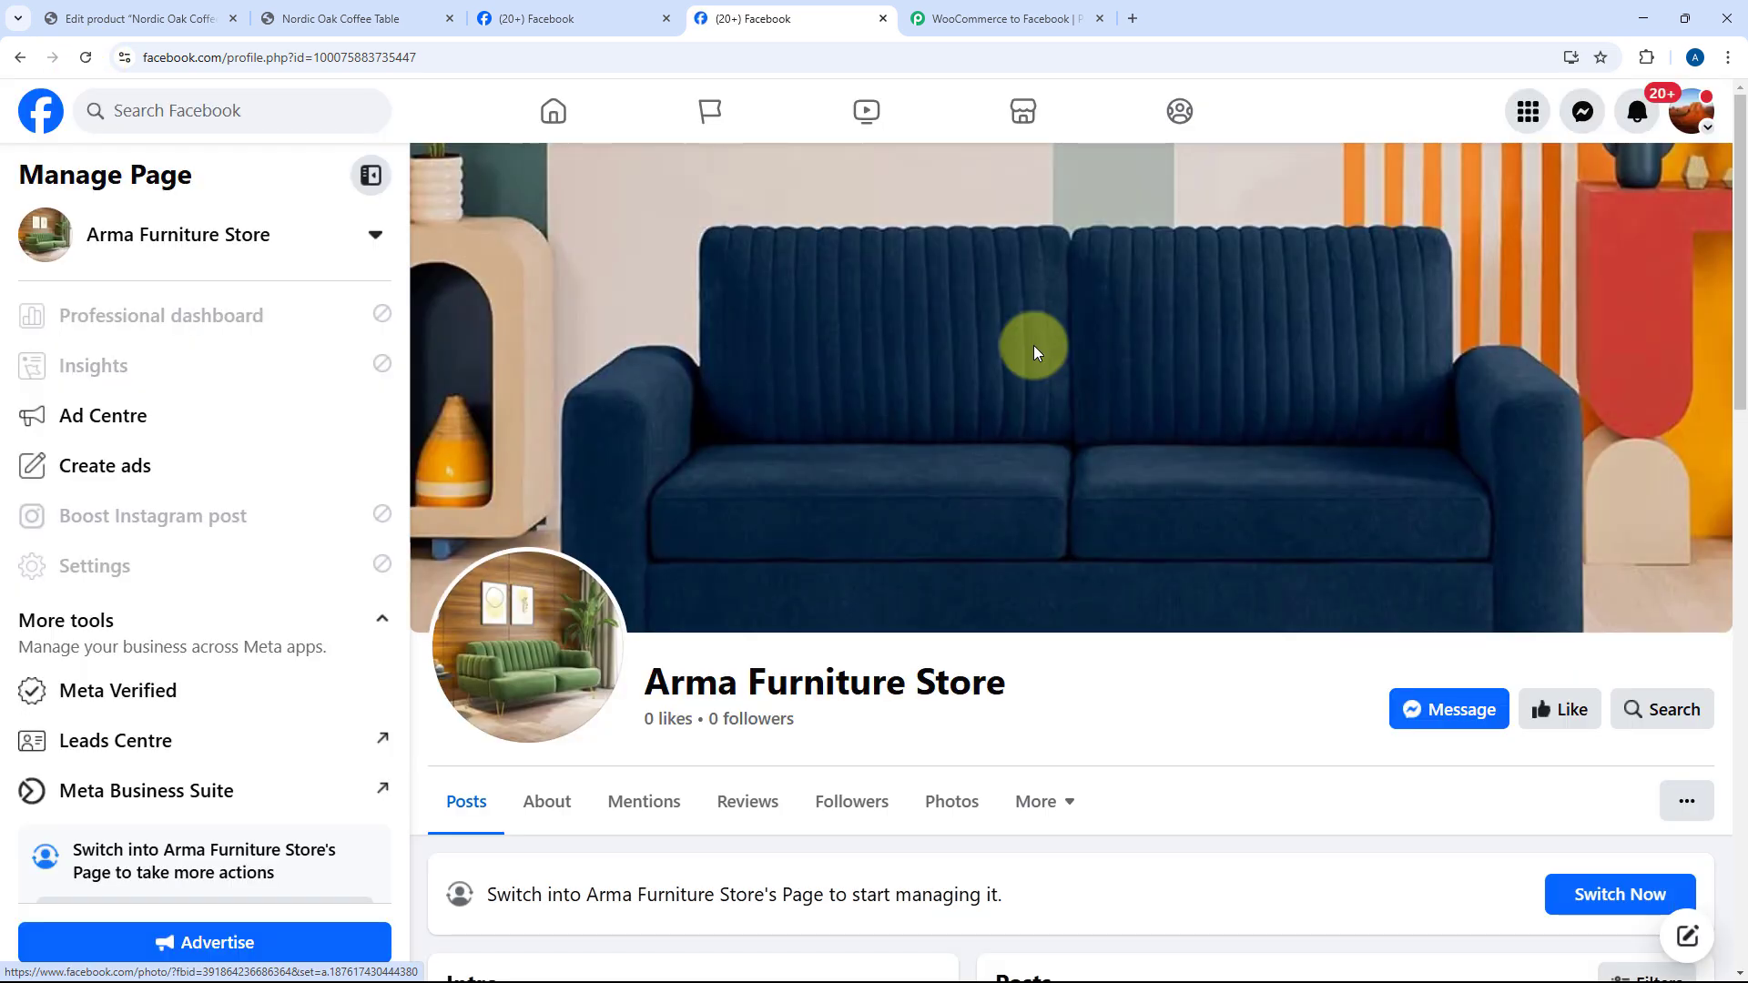
scroll(1035, 348, "down", 4)
scroll(1035, 355, "down", 4)
left_click(1209, 382)
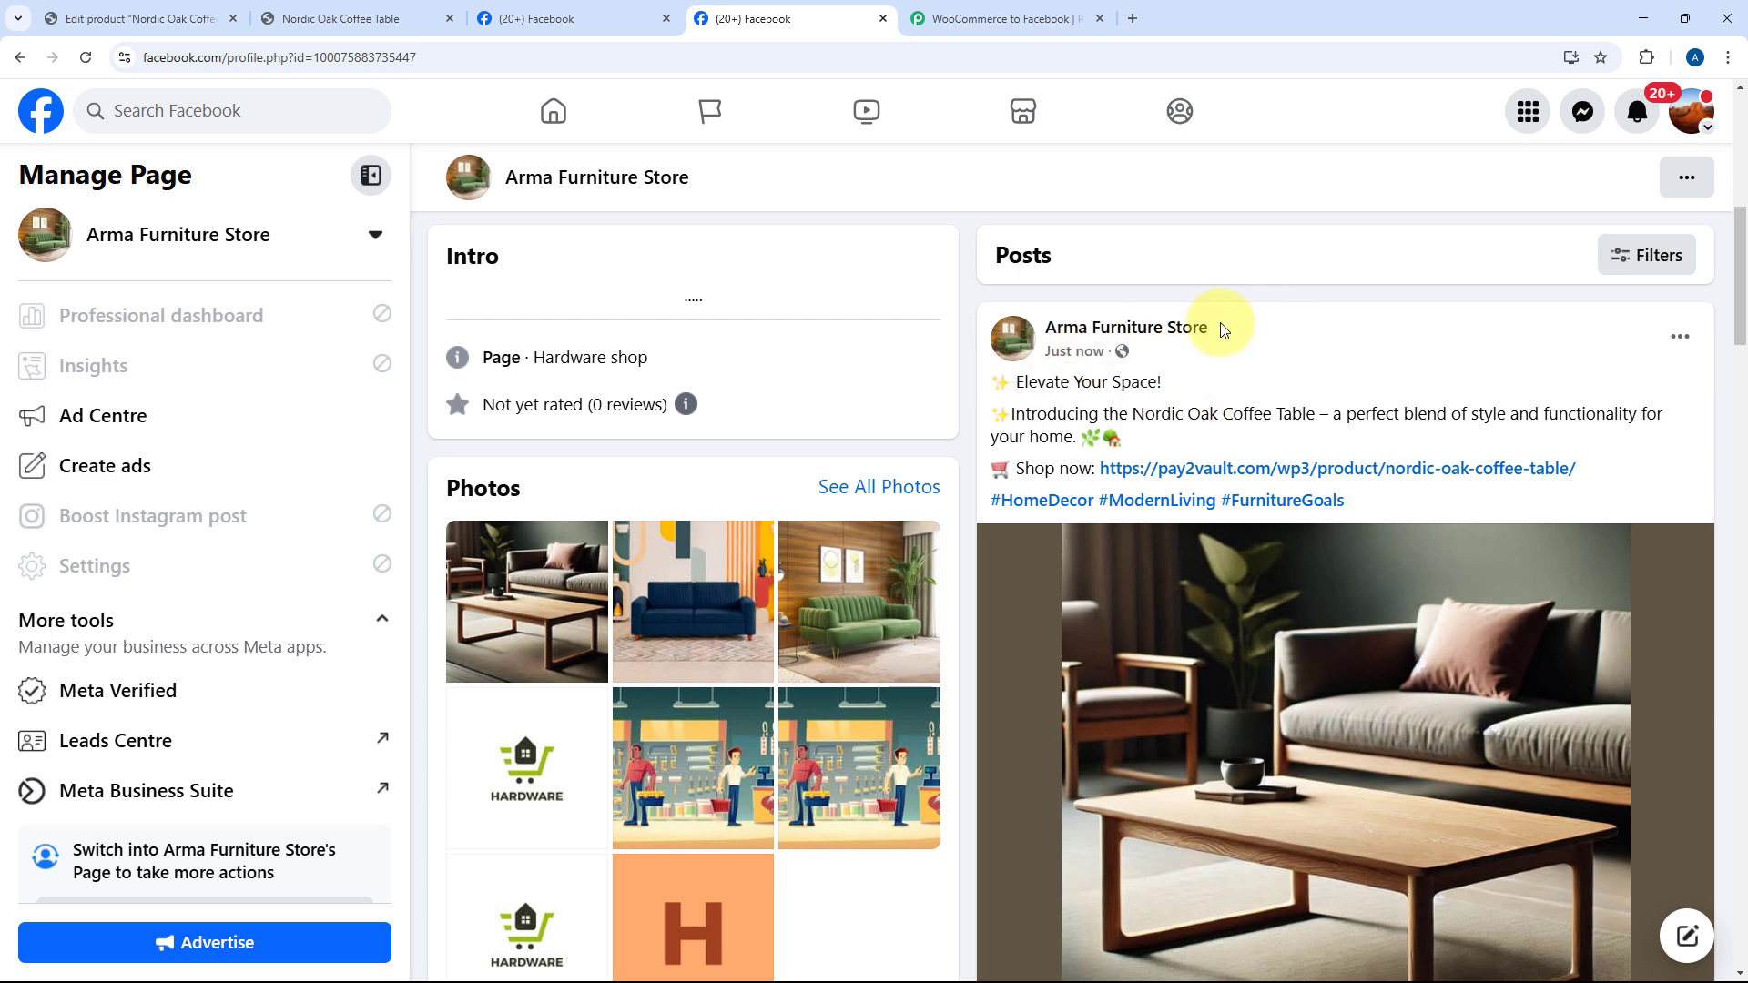
Step: Check the product name in the new Facebook post, follow its shop link, and close the opened product page
left_click_drag(1133, 414, 1318, 412)
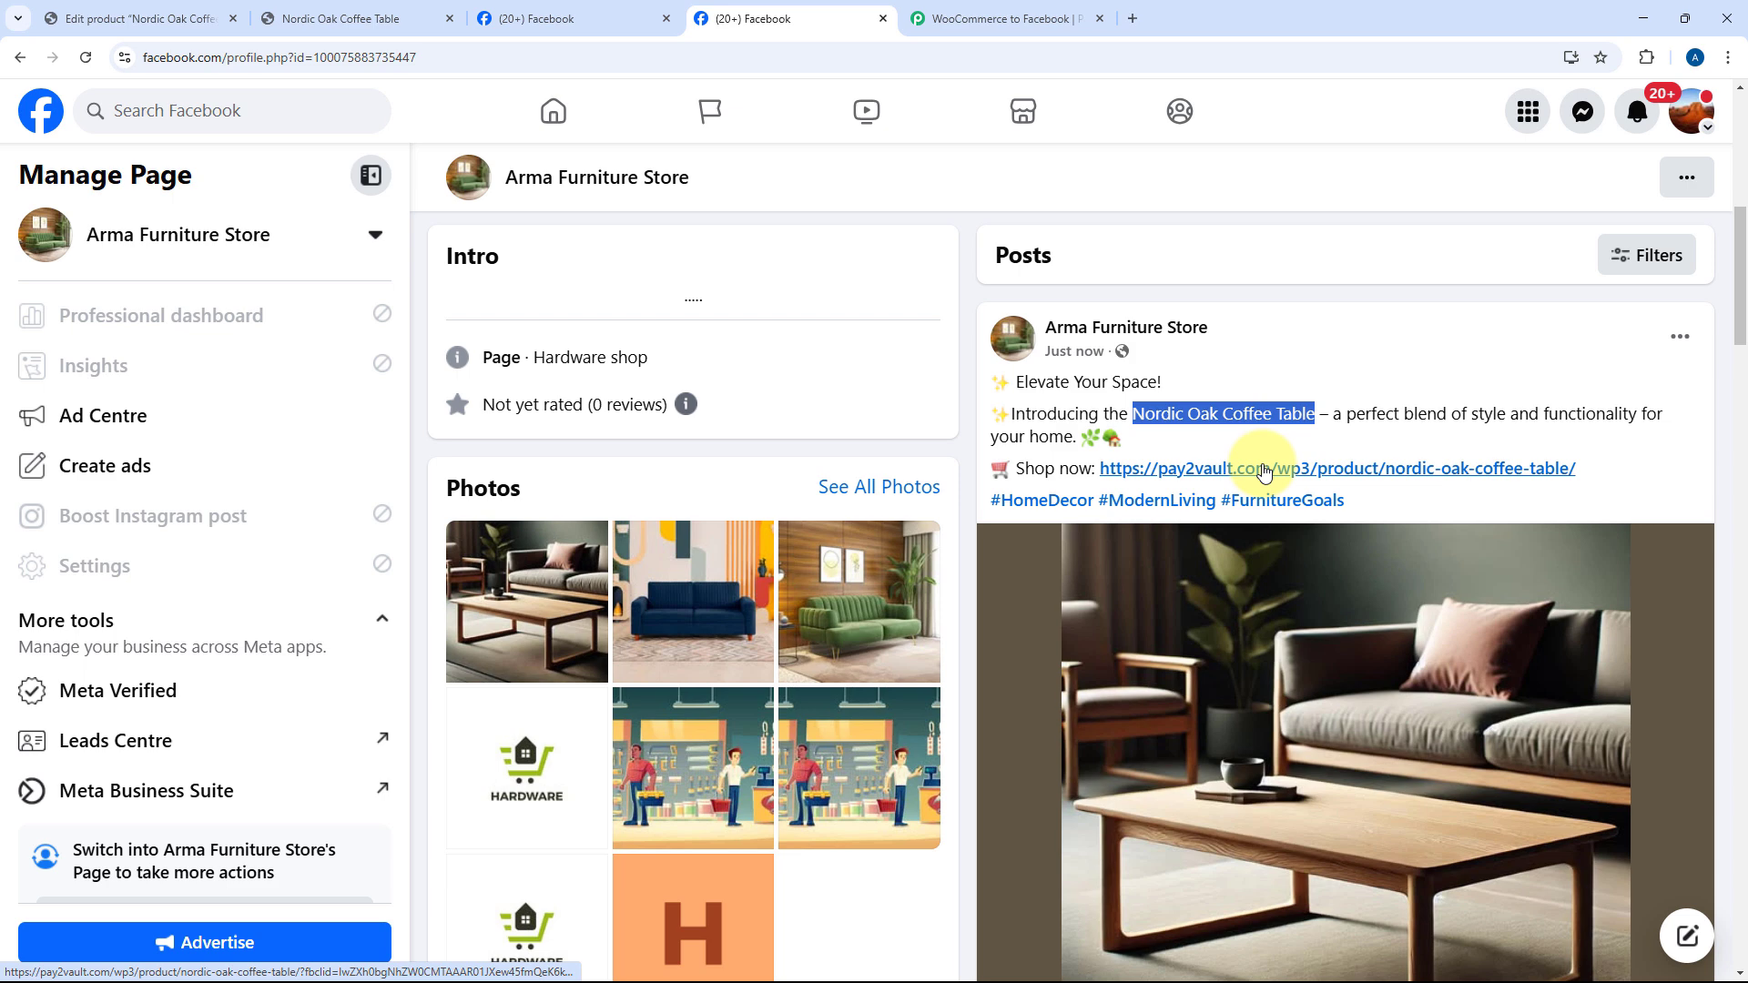
left_click(1265, 469)
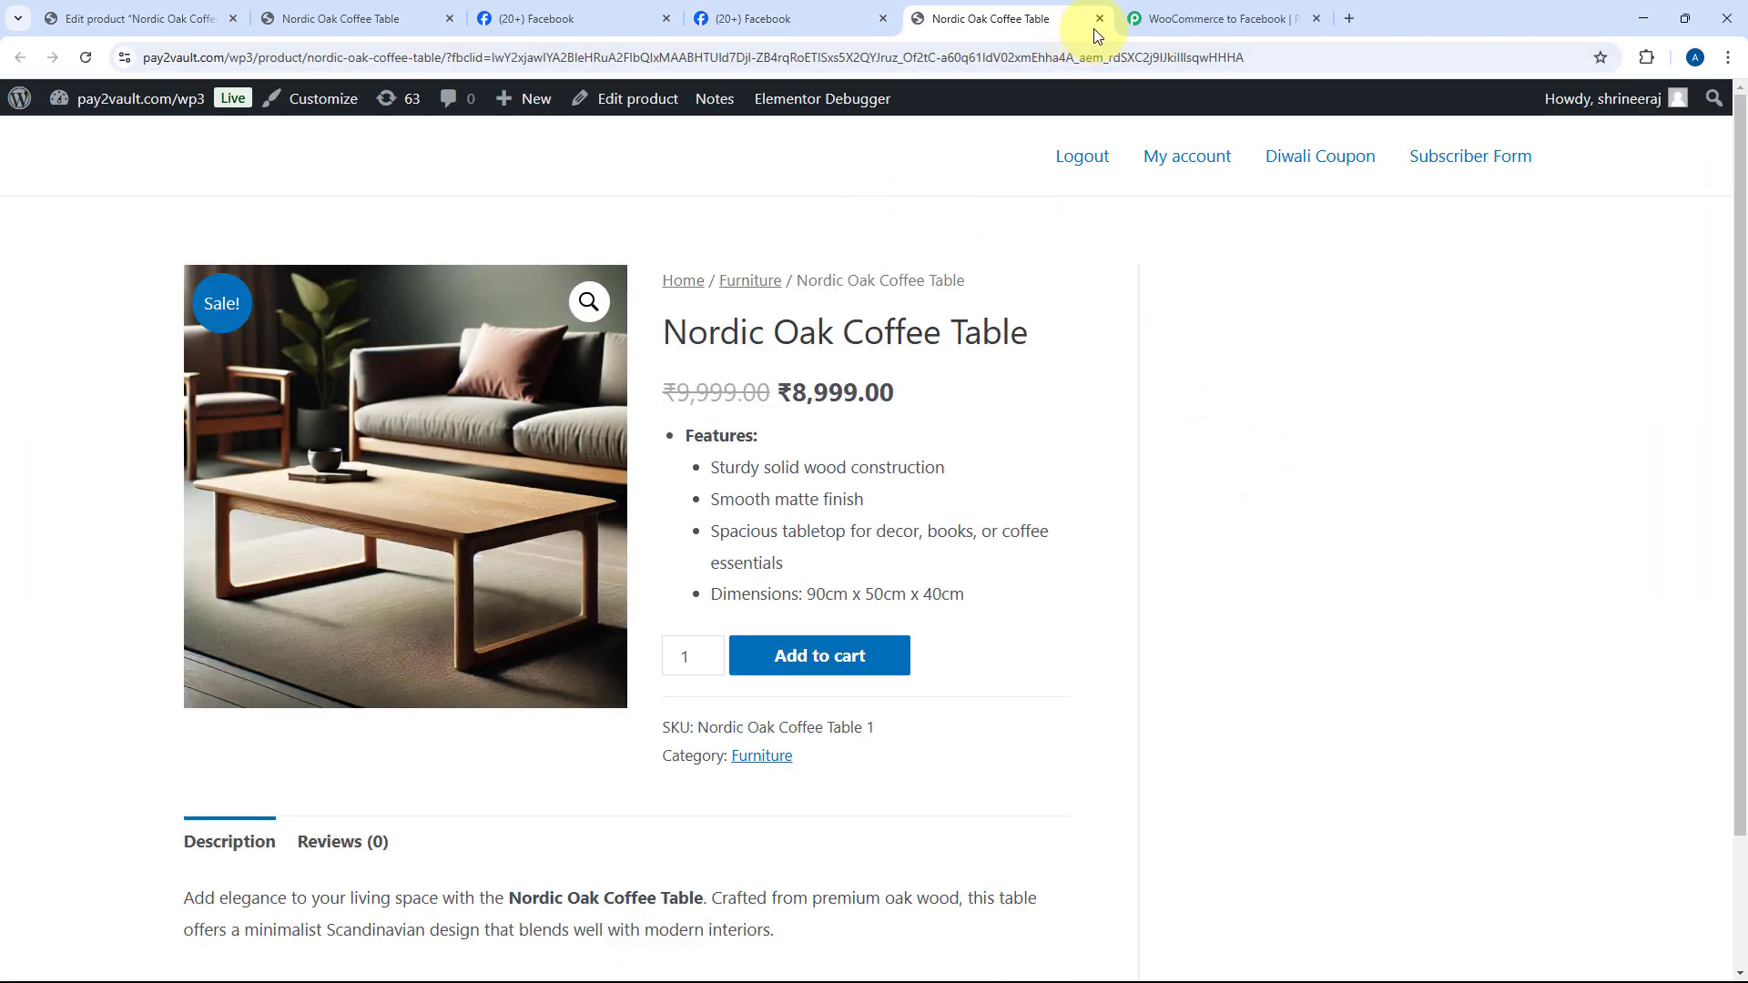
left_click(1098, 18)
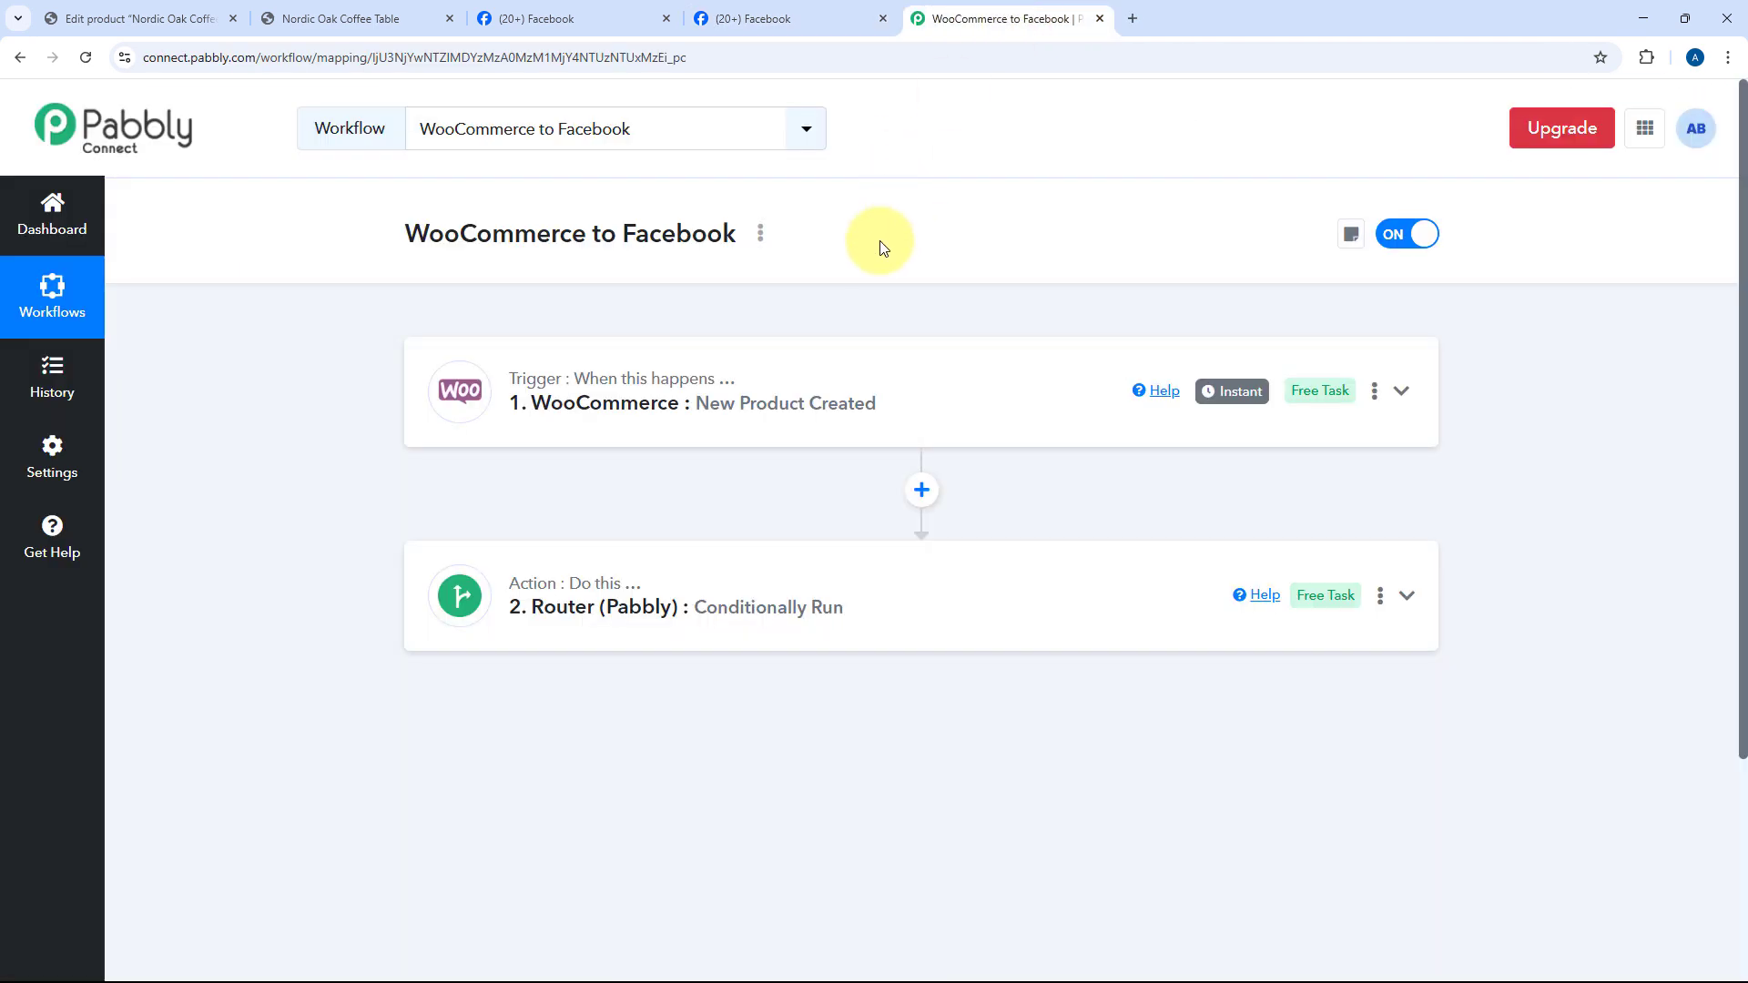